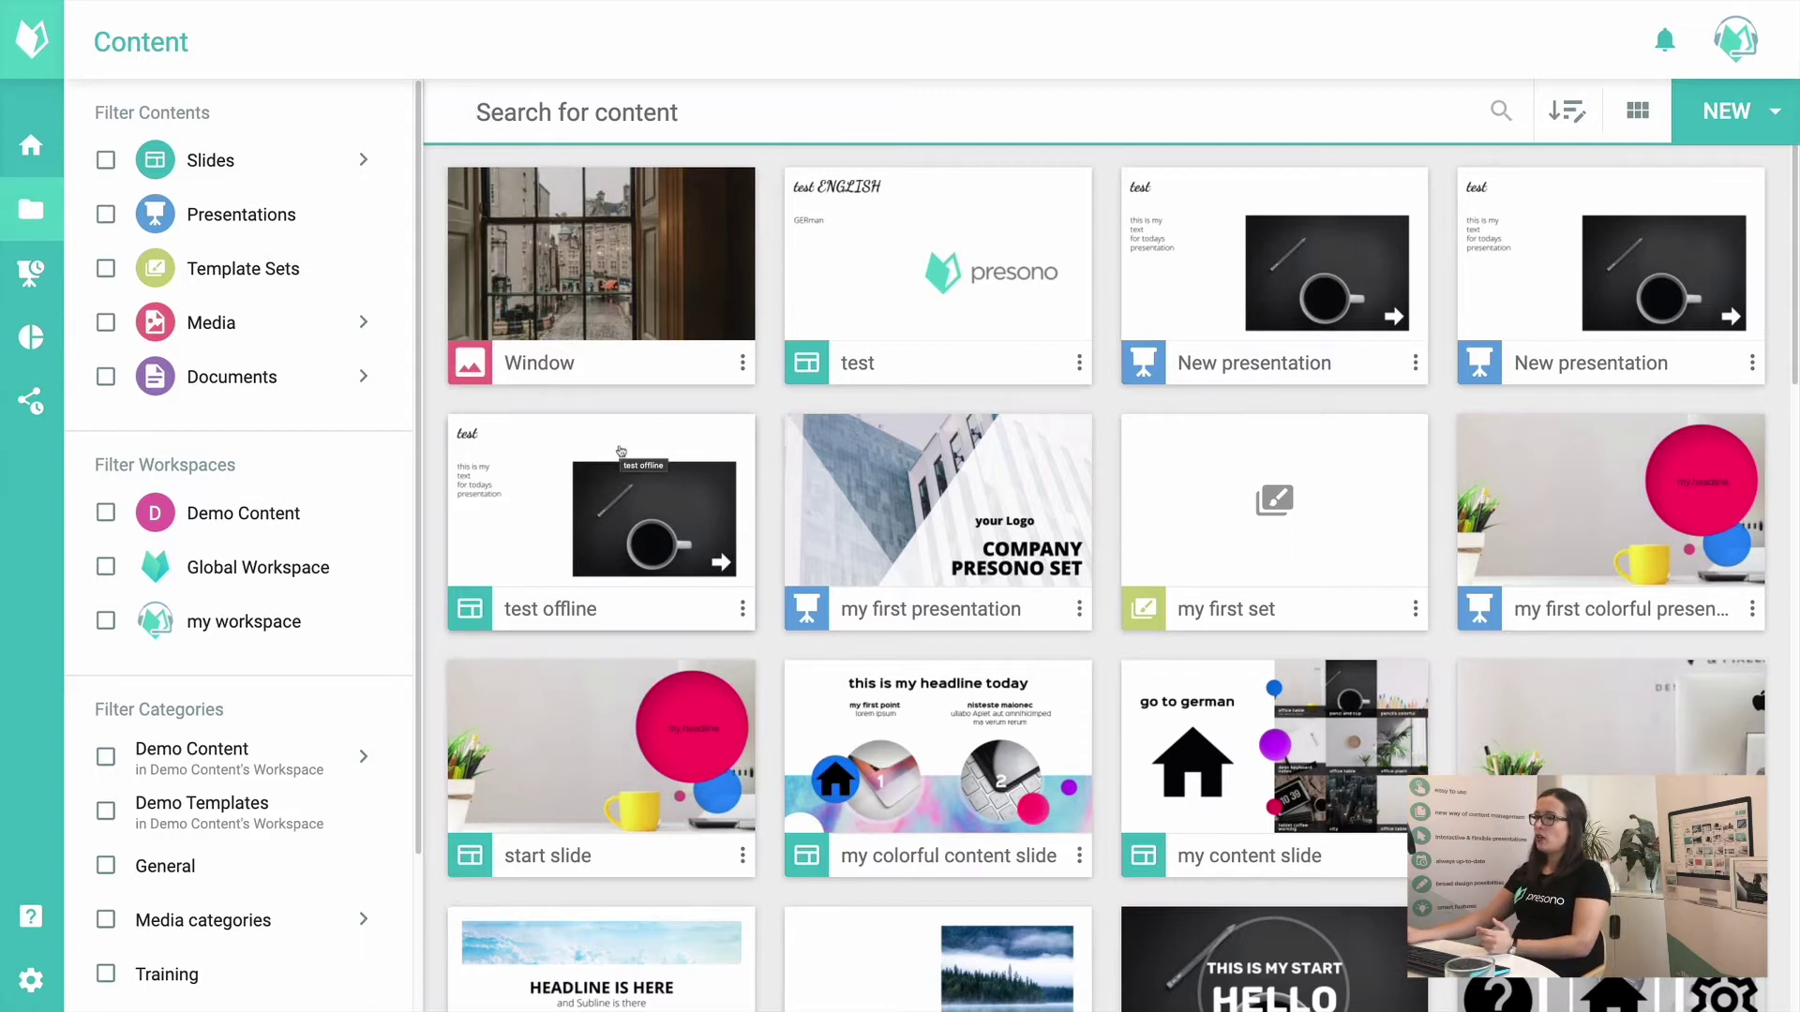
Step: Browse the content library, scrolling through it and focusing the search field
scroll(669, 493, "down", 9)
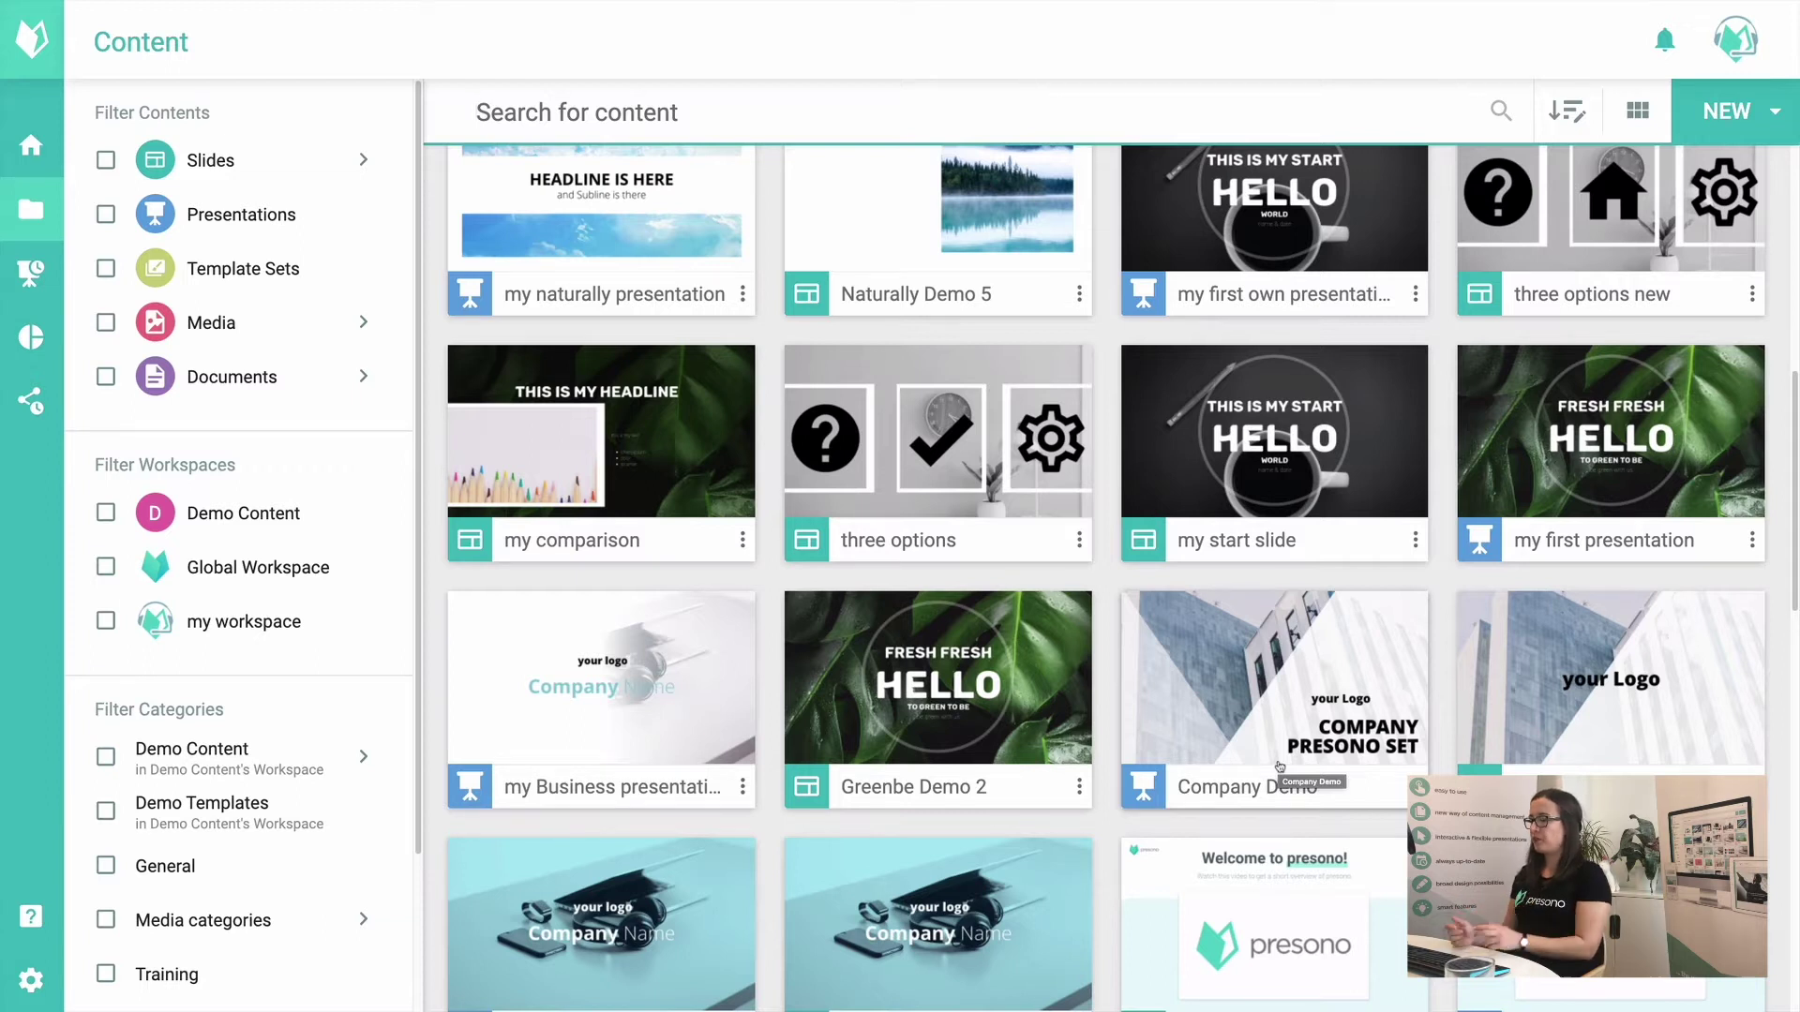
left_click(581, 108)
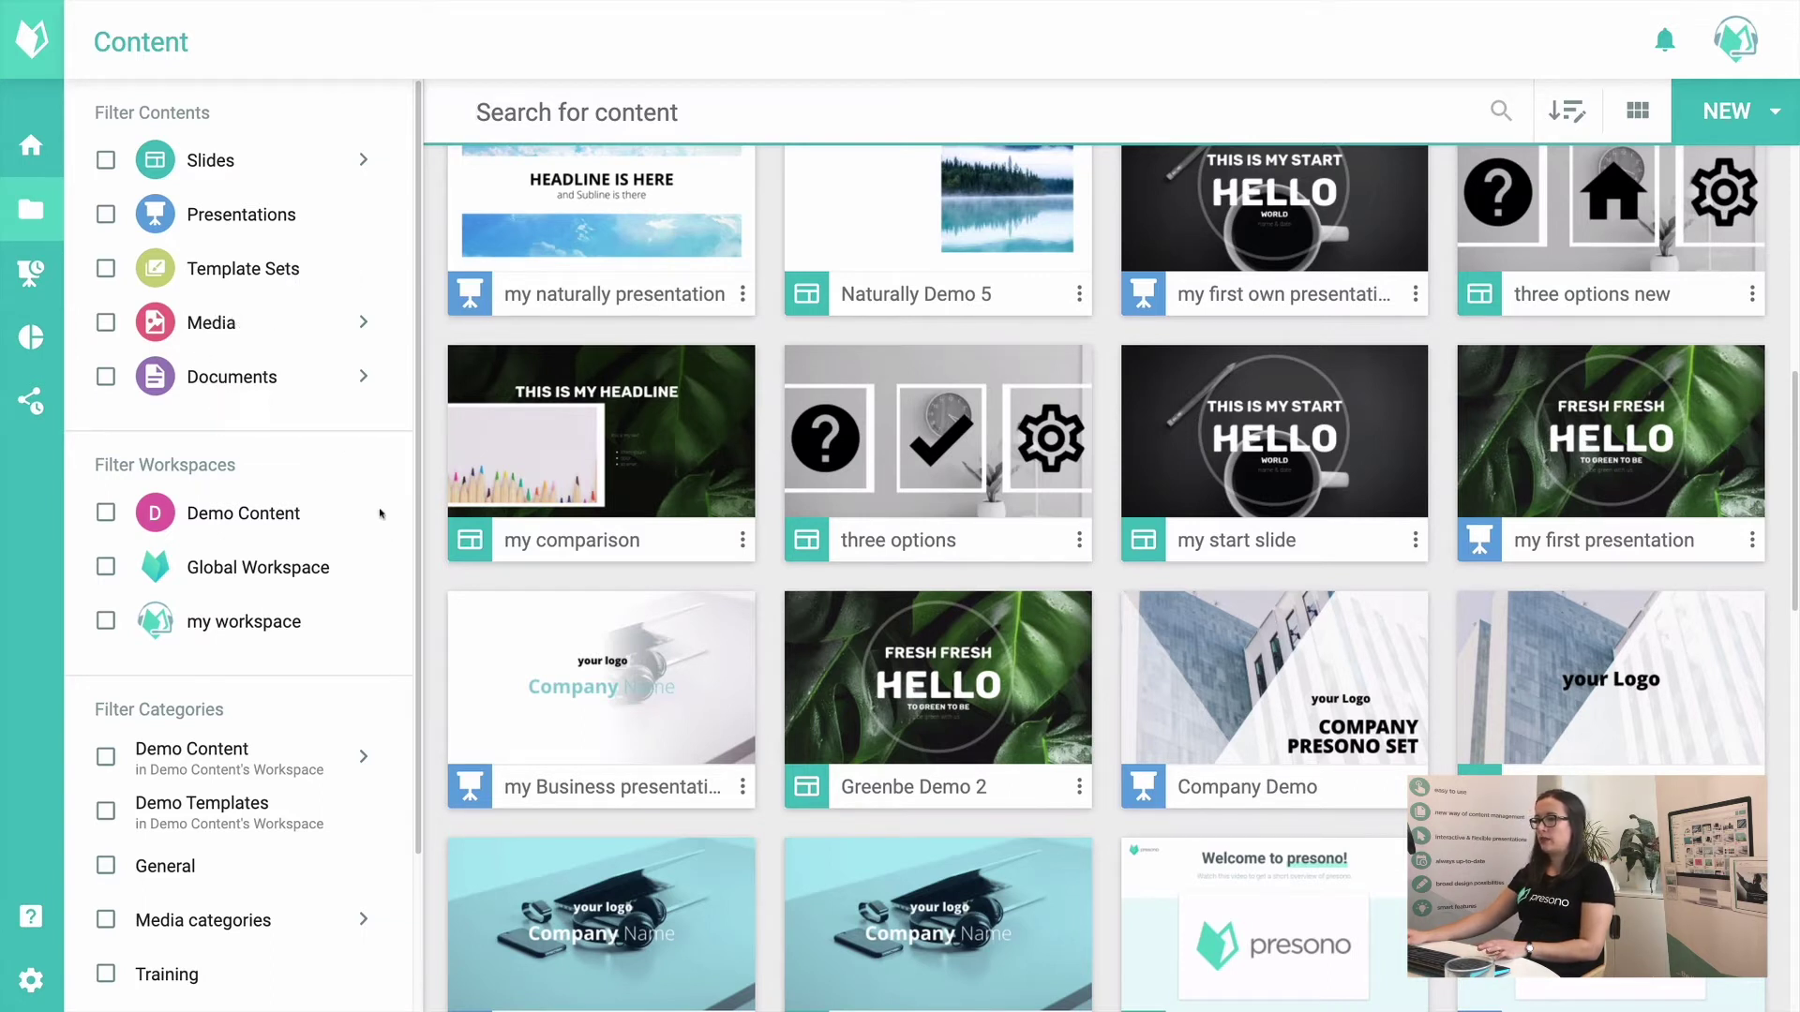
scroll(235, 423, "down", 1)
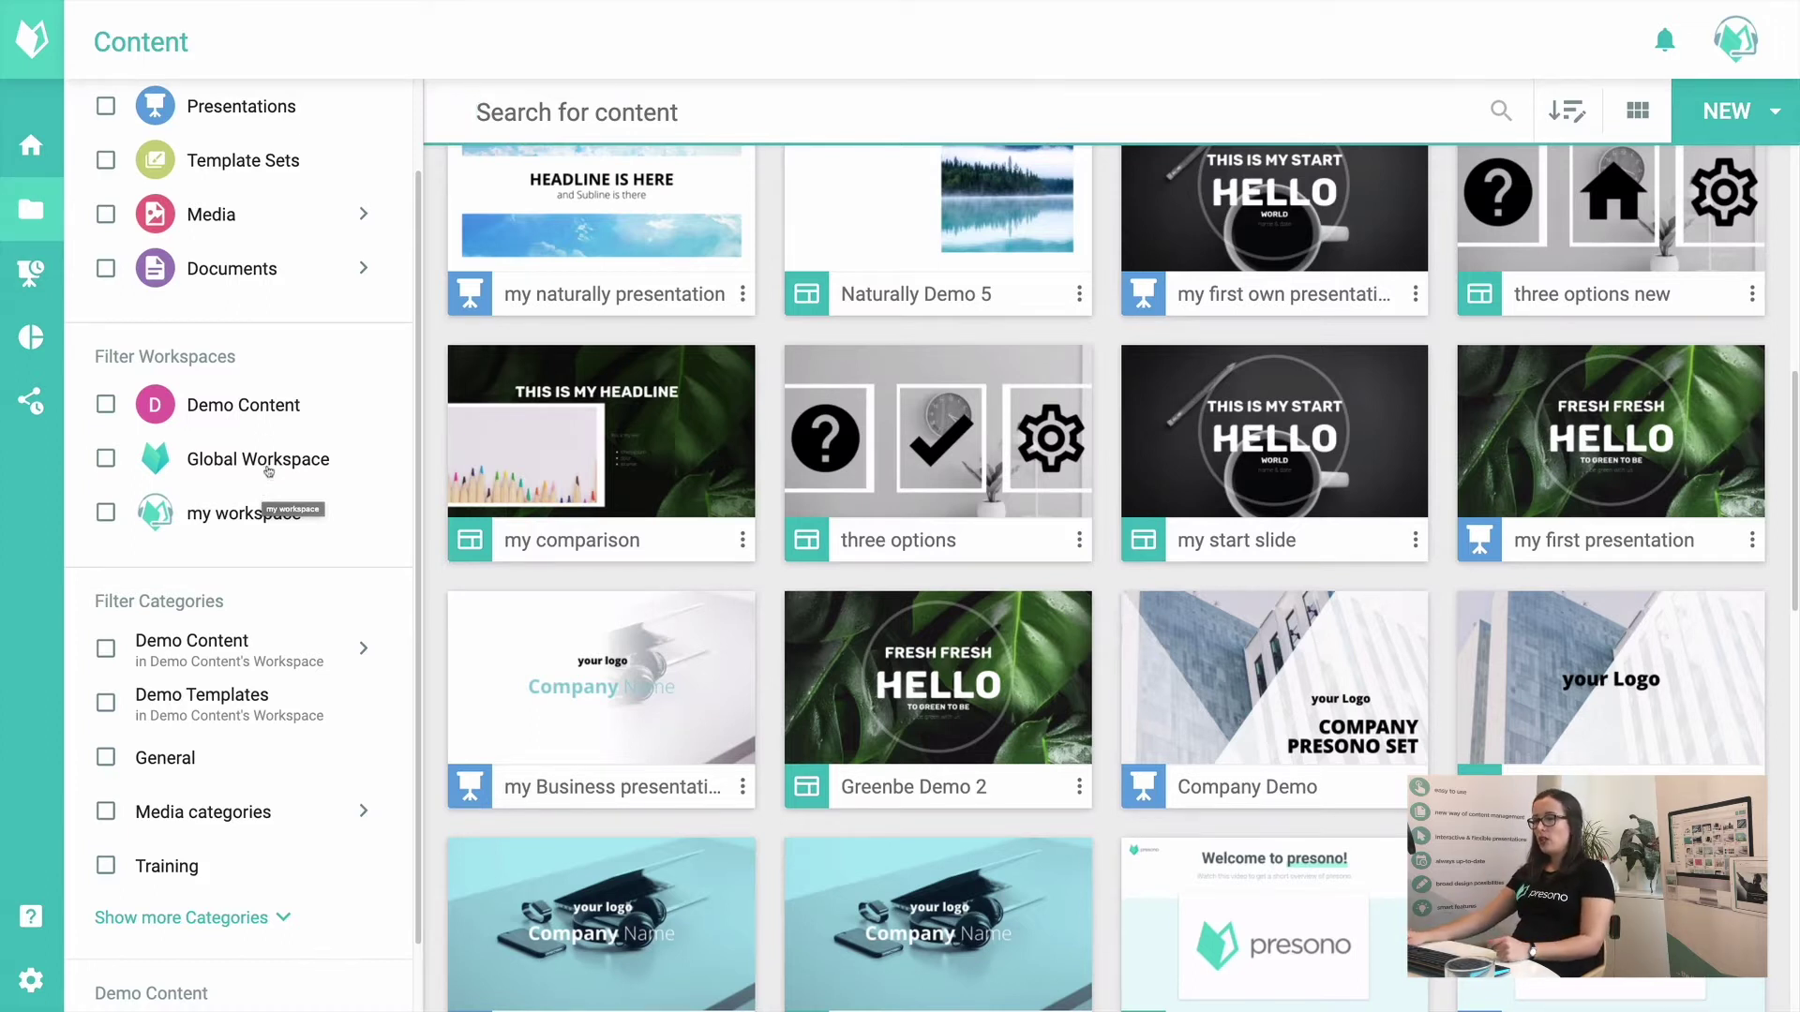
scroll(241, 521, "down", 1)
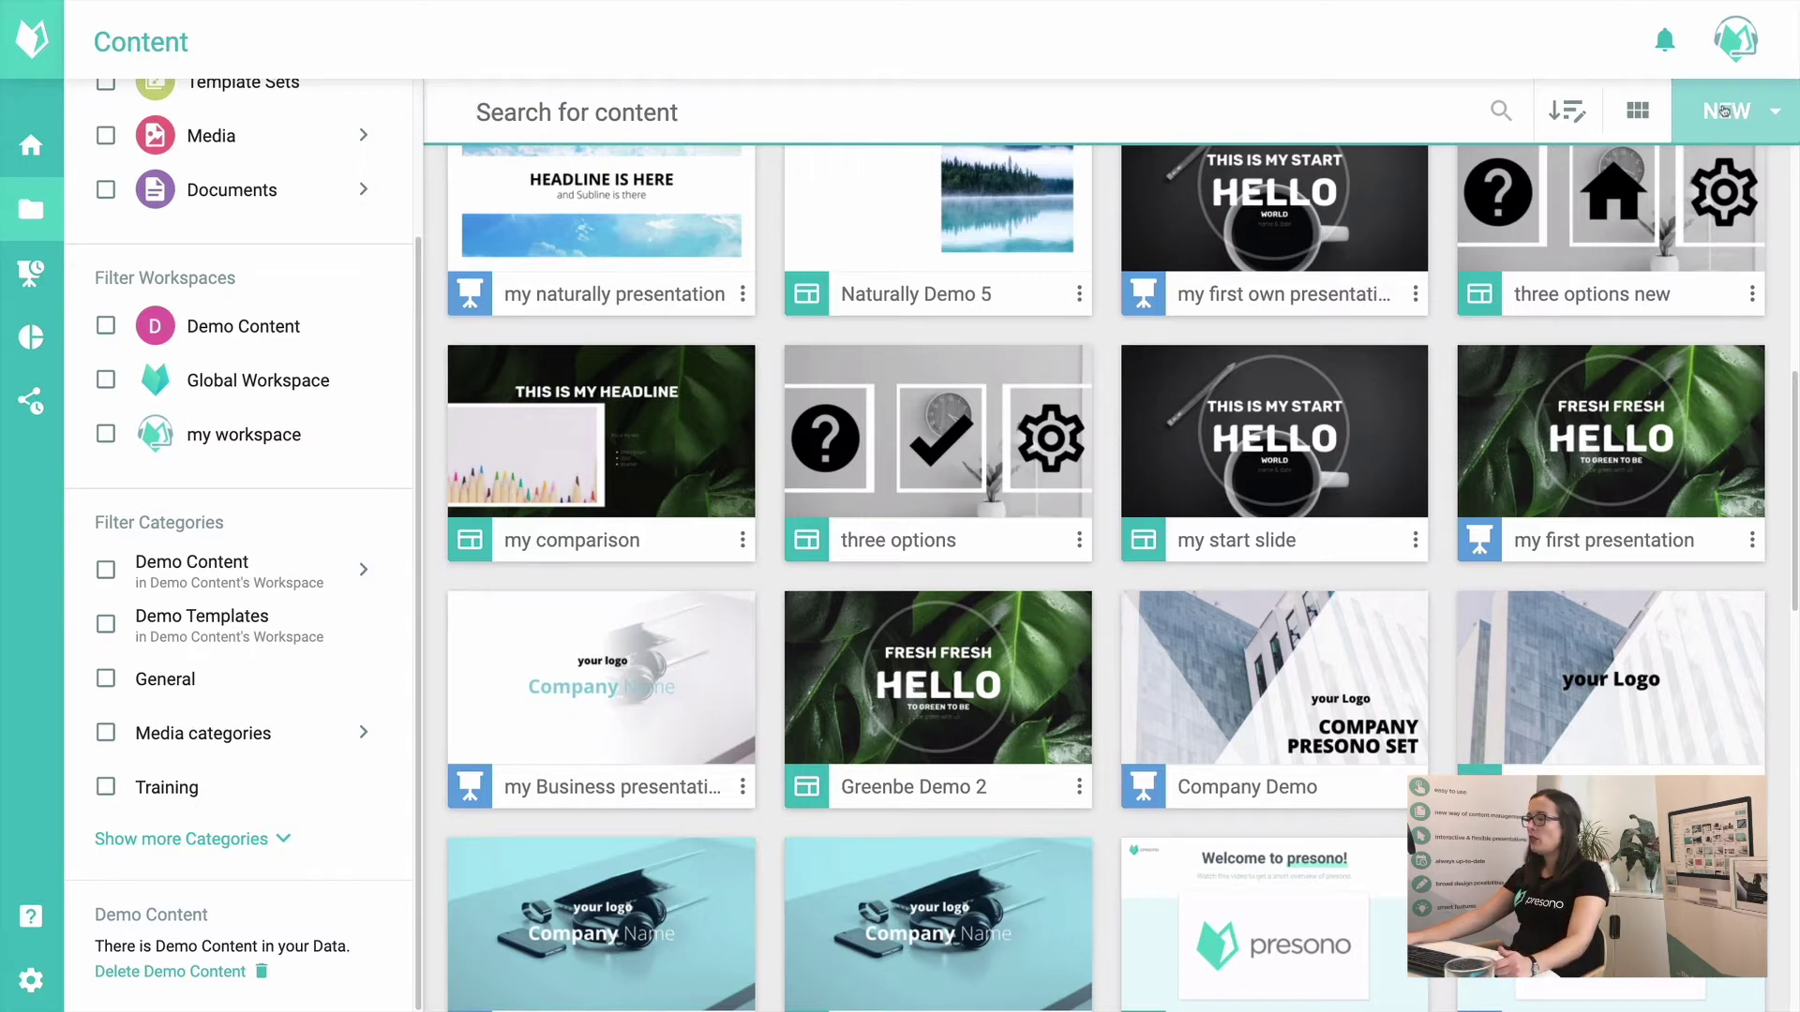
Step: Start a new media upload and pick window.jpg from the Downloads folder
left_click(1730, 111)
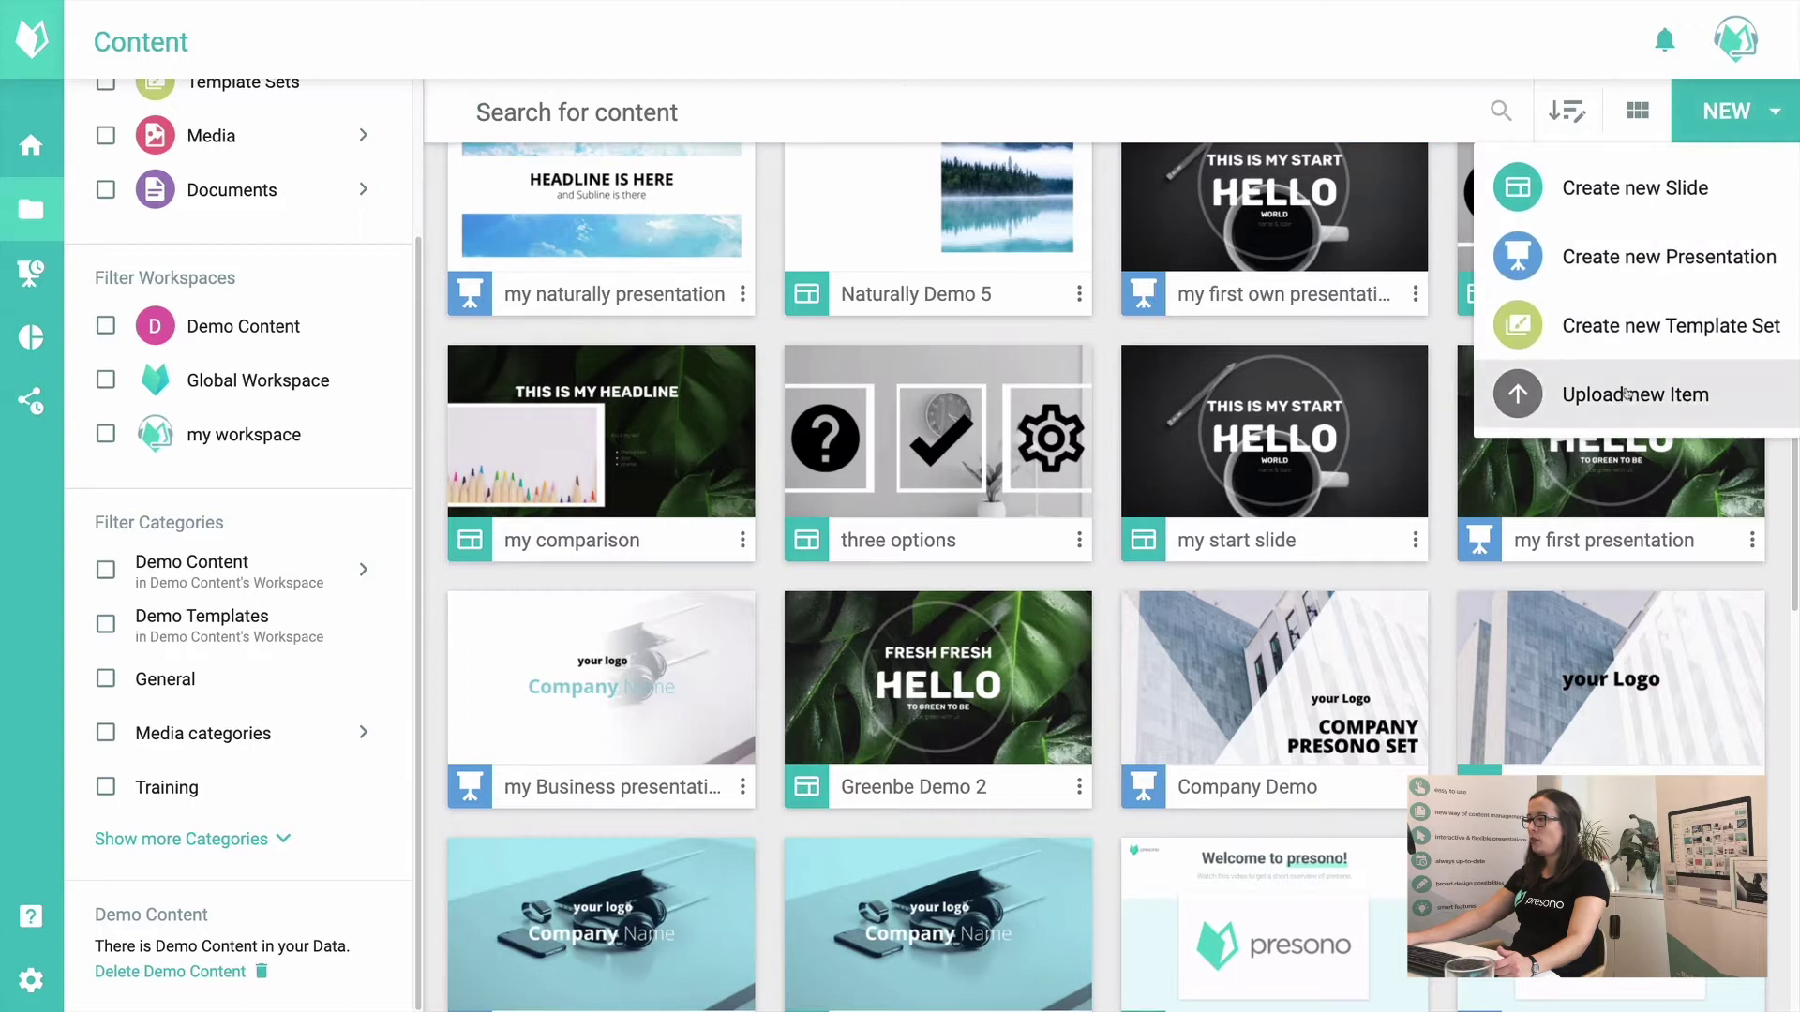
left_click(1627, 394)
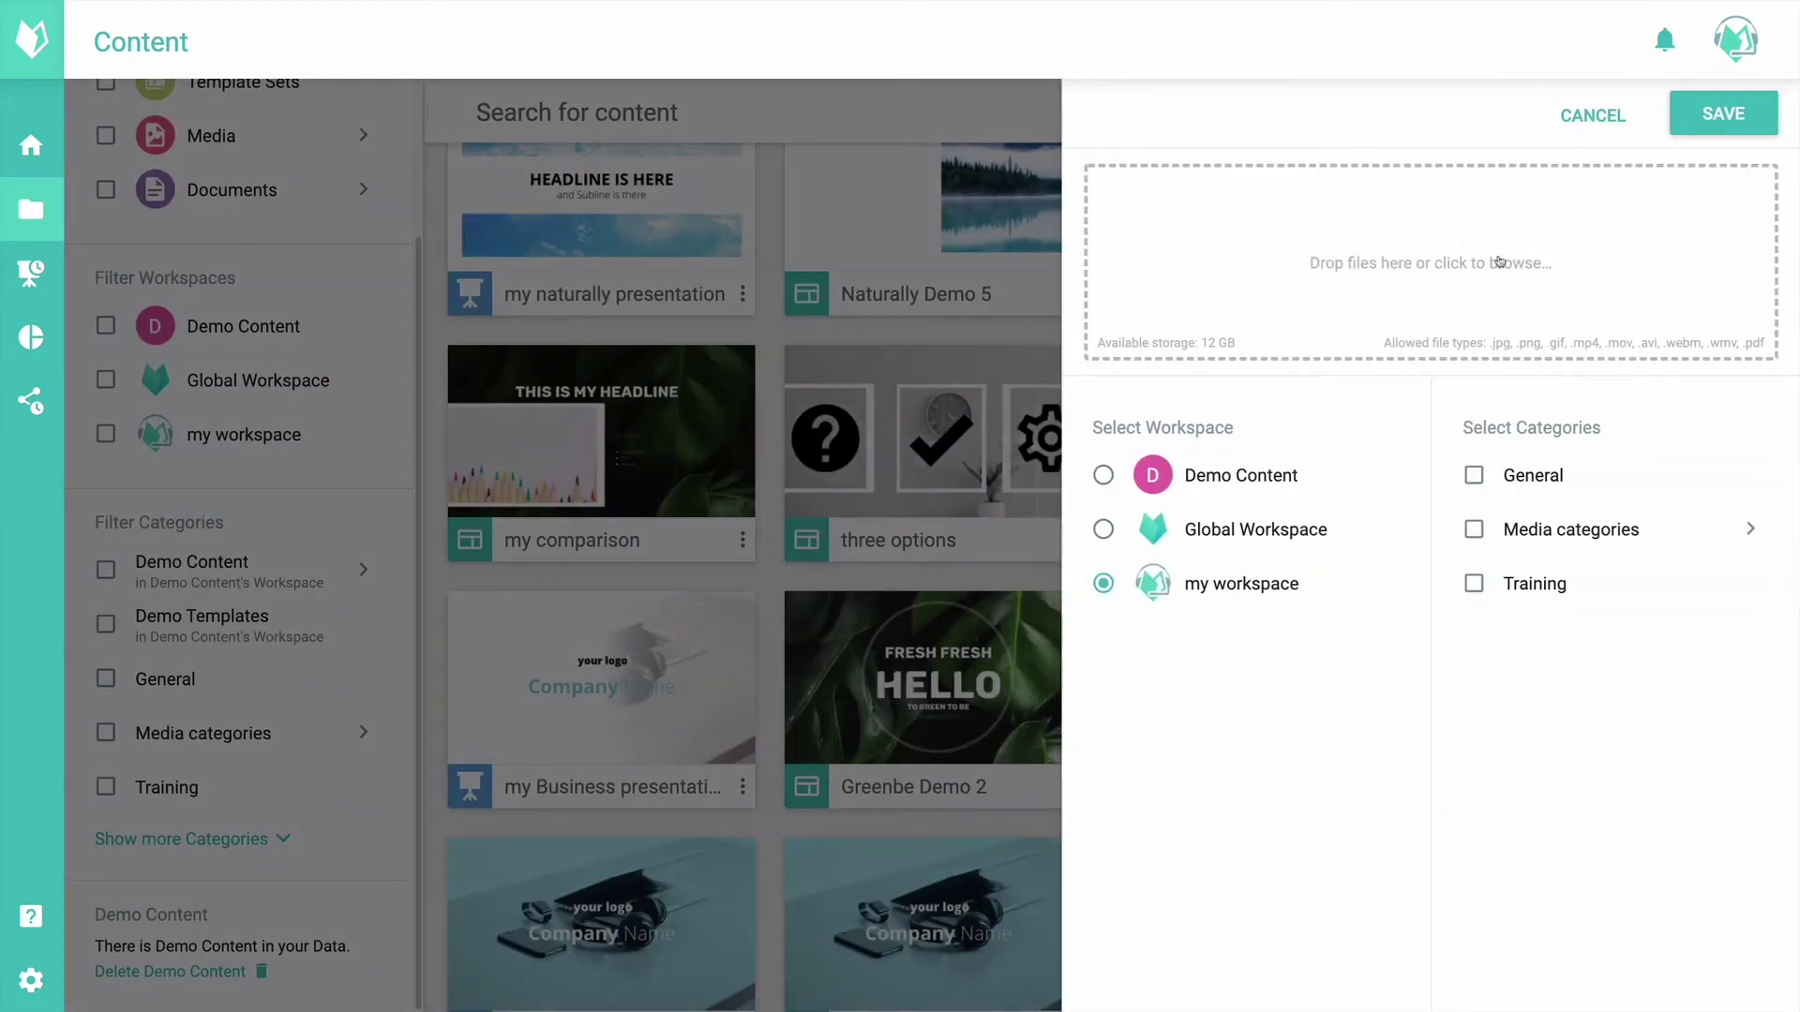
left_click(1349, 248)
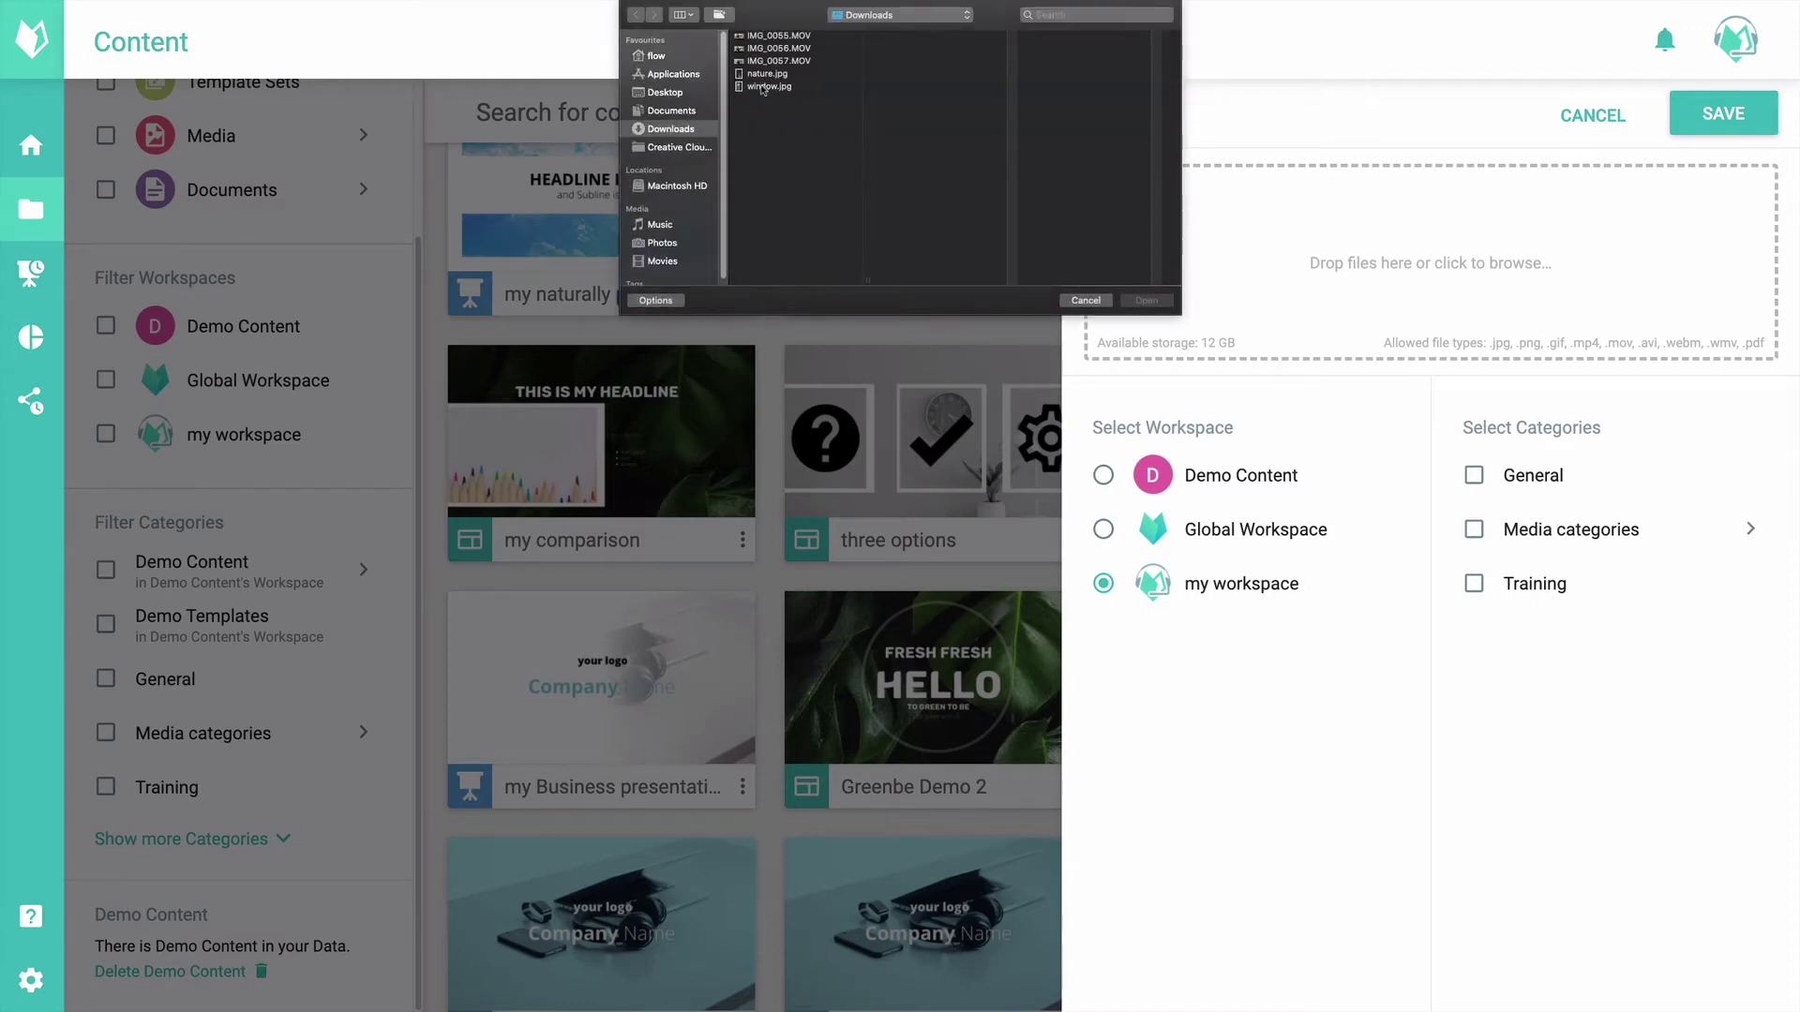
double_click(763, 87)
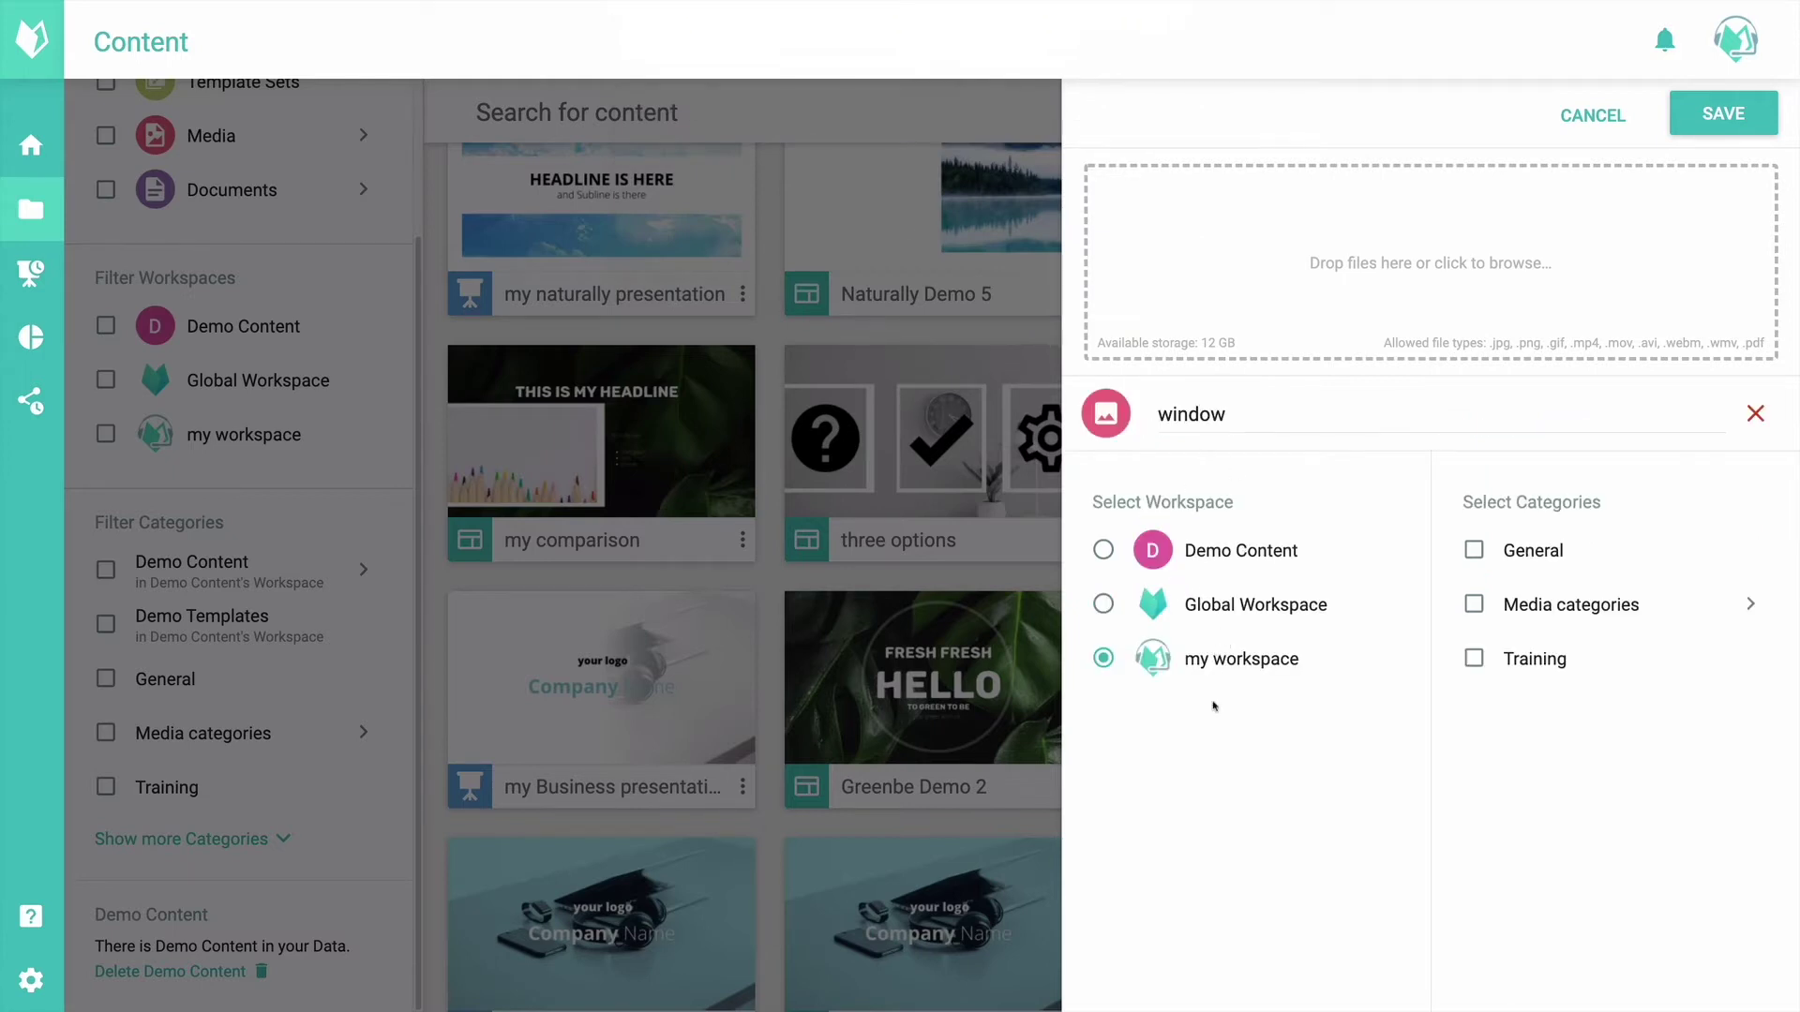
Step: Save the window image to Global Workspace tagged portrait, background images and Training
left_click(1205, 603)
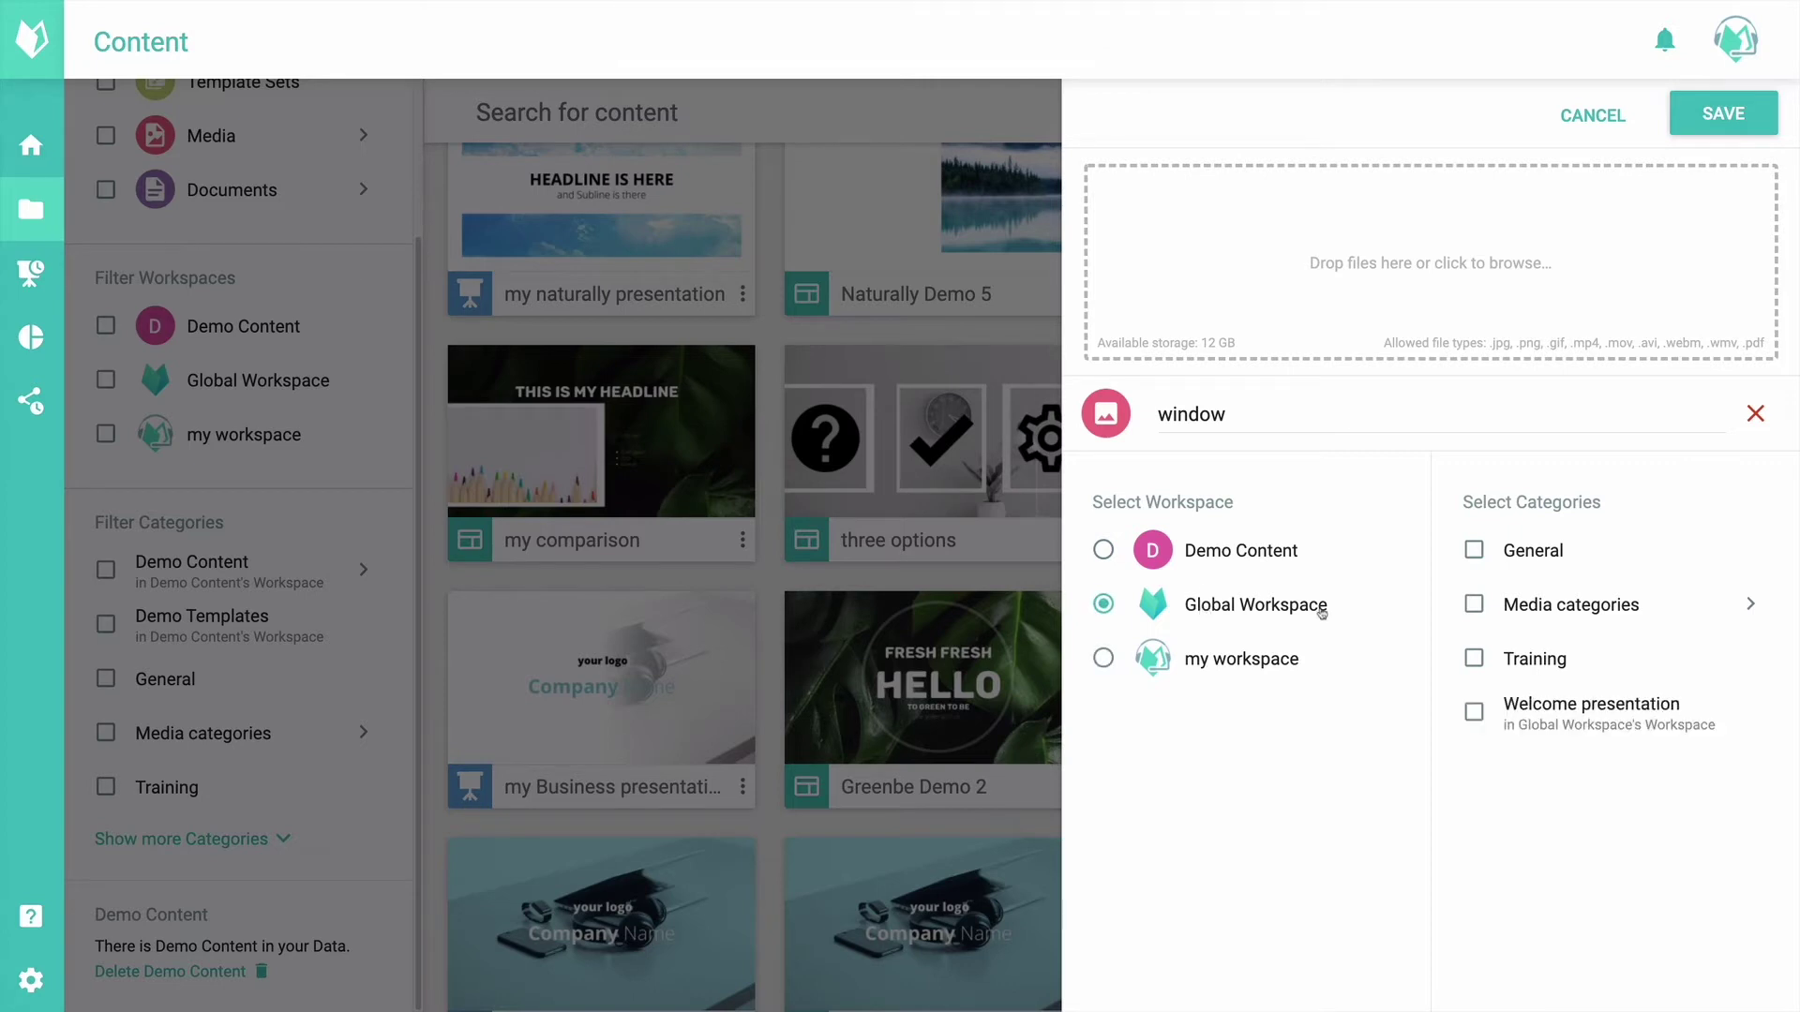
left_click(1576, 607)
scroll(1566, 611, "down", 3)
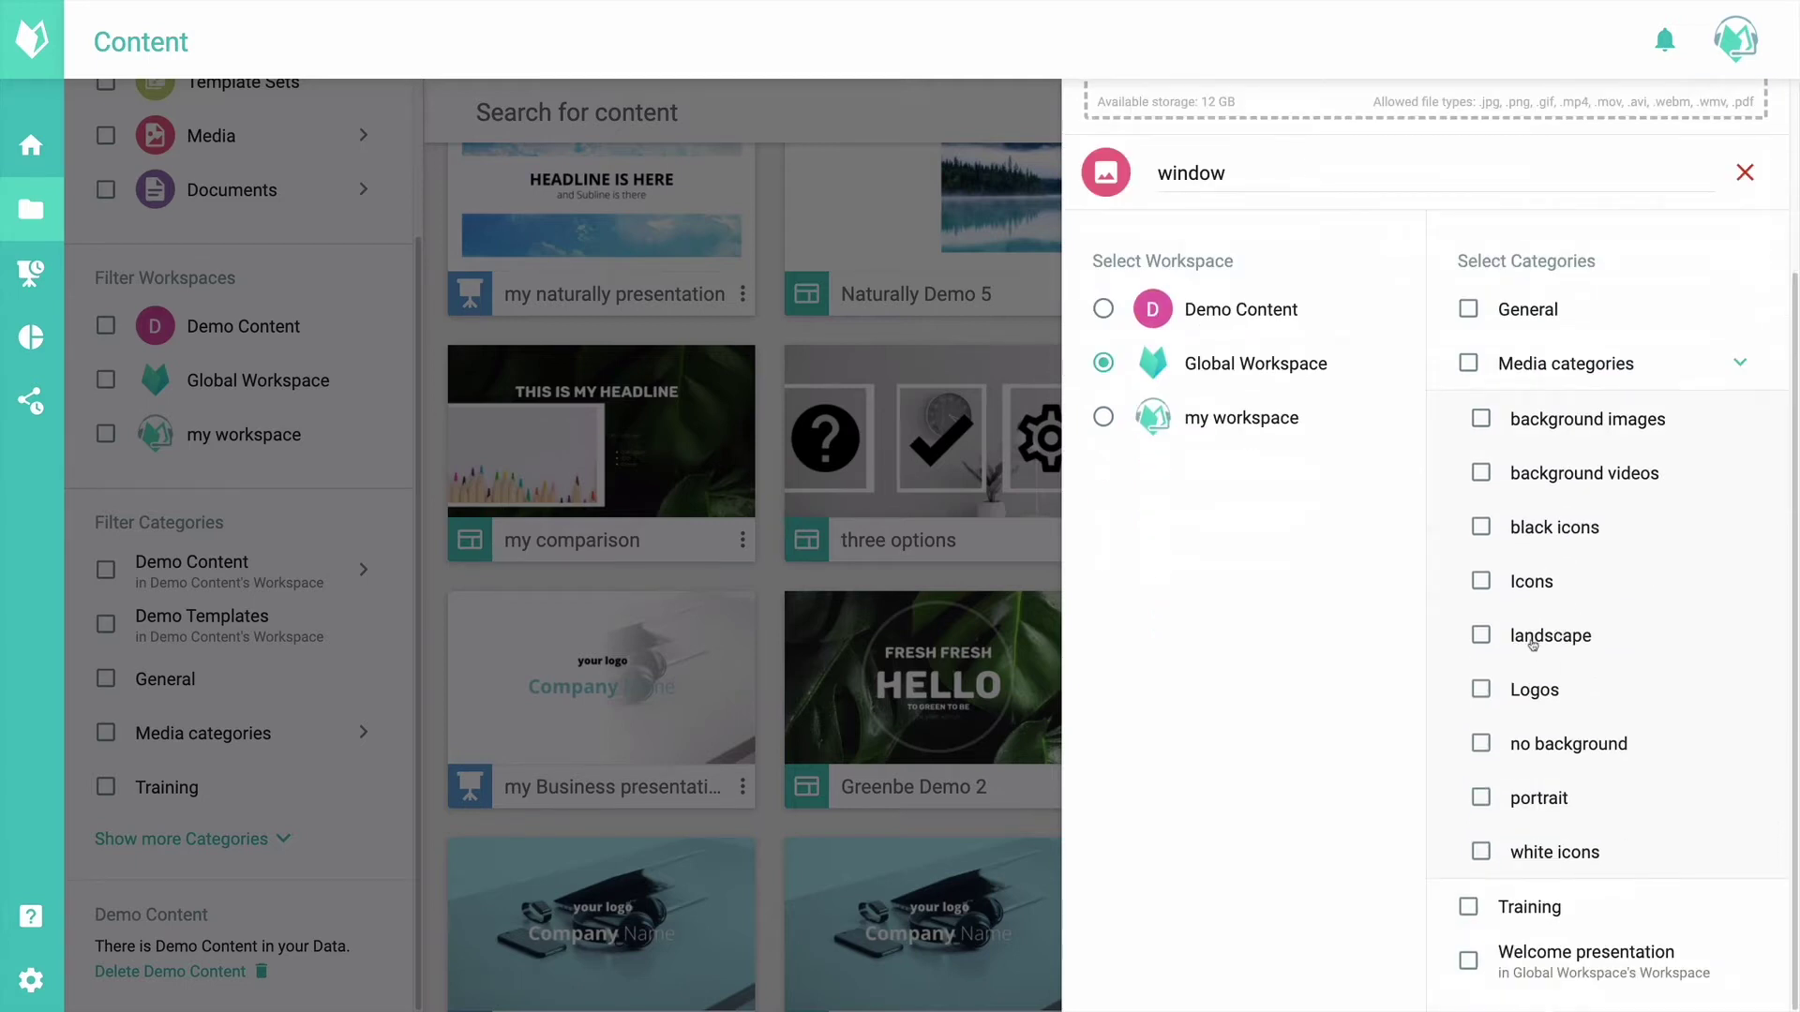
left_click(1542, 808)
left_click(1540, 431)
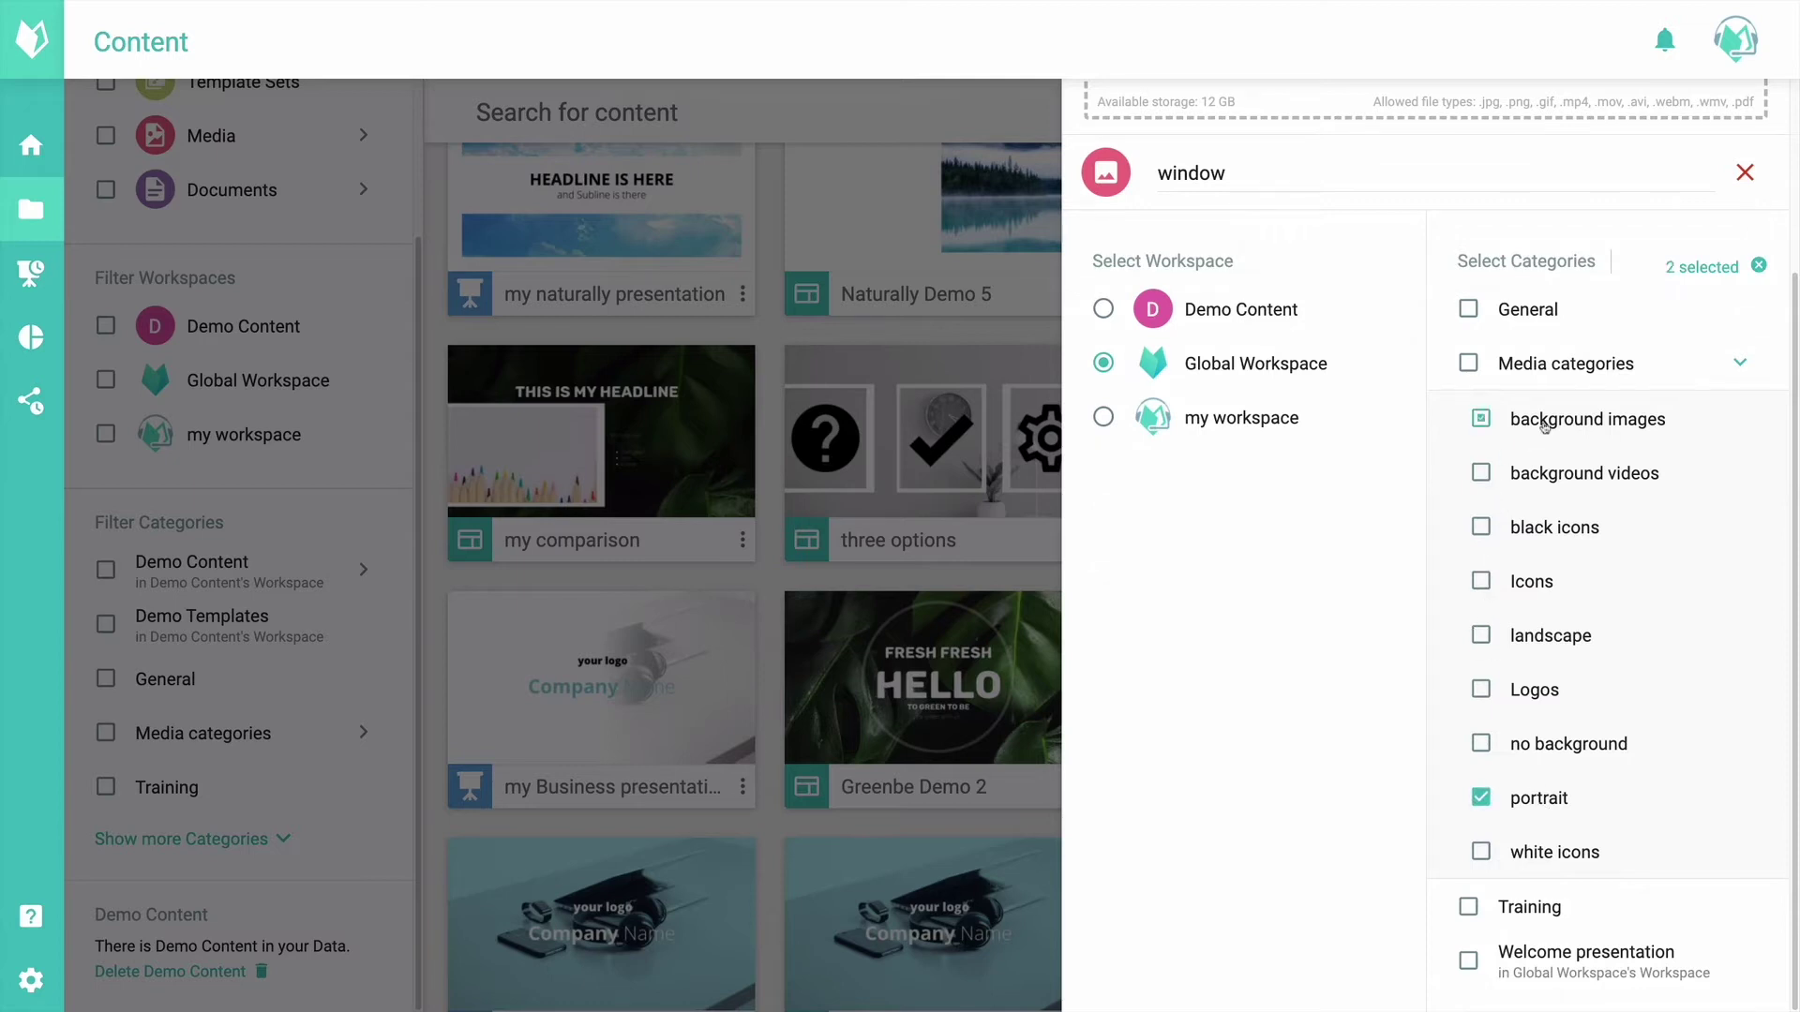
left_click(1557, 914)
scroll(1561, 366, "up", 3)
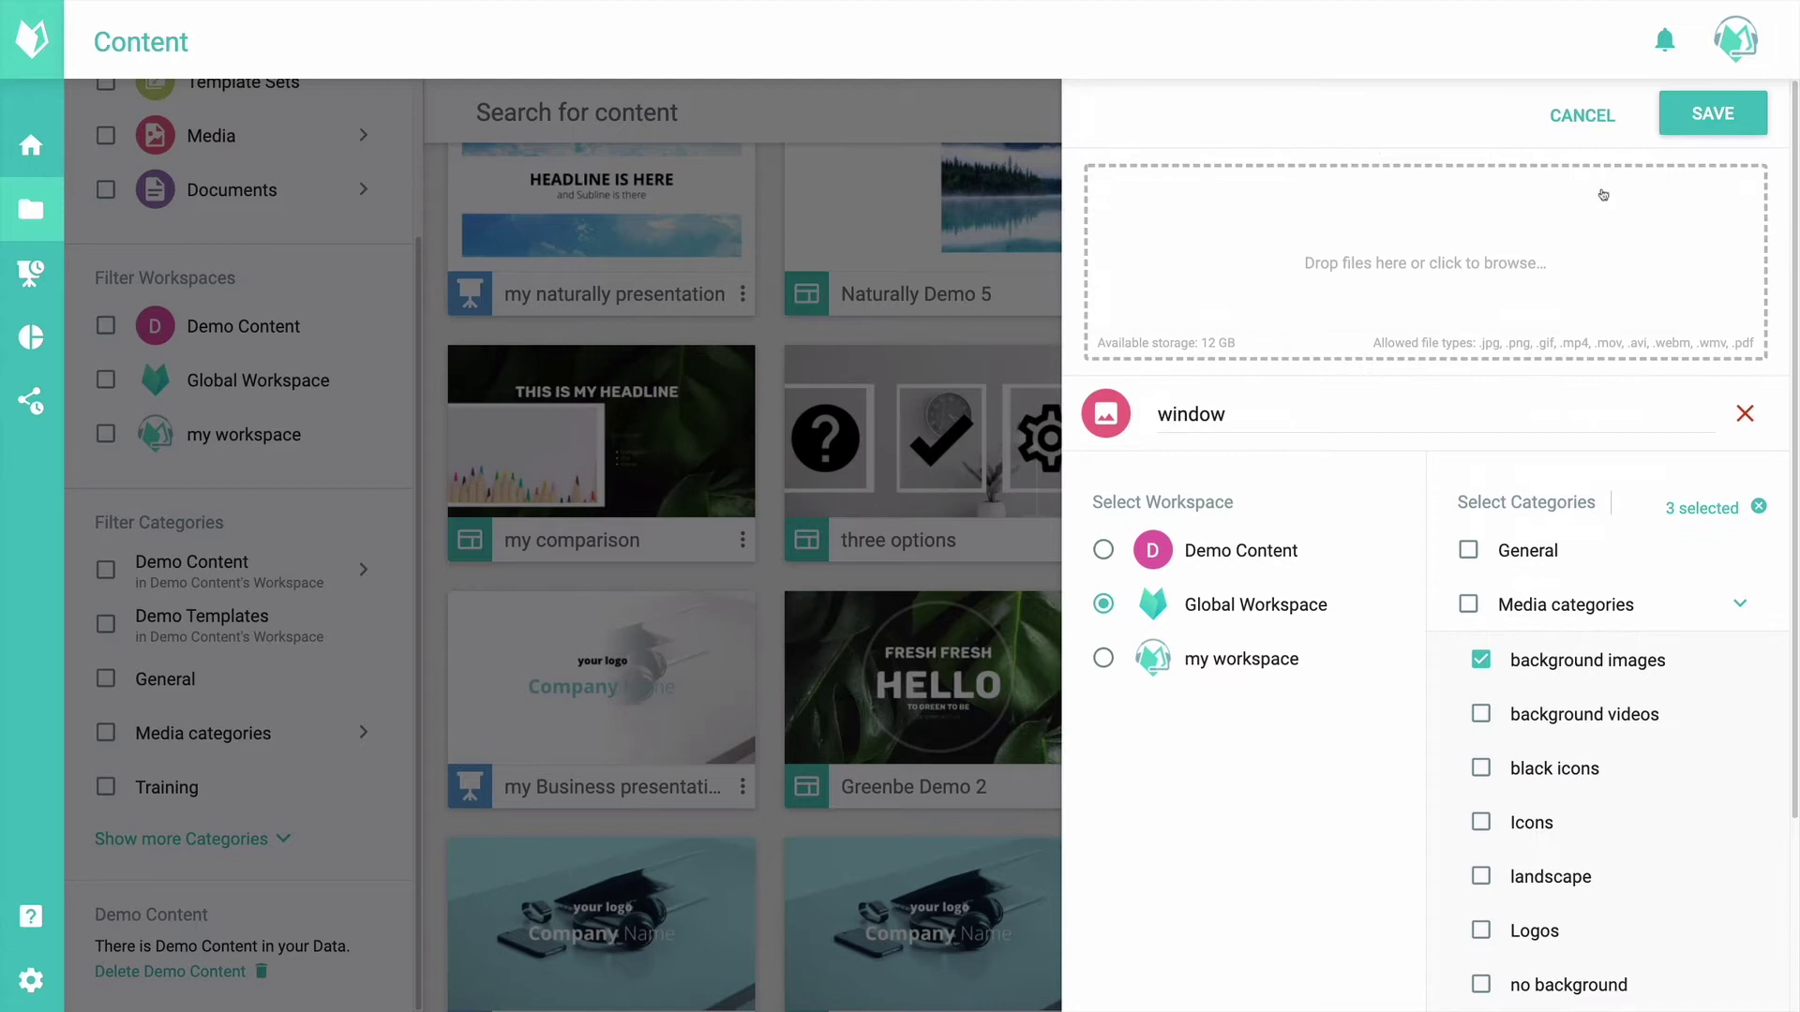
left_click(1688, 119)
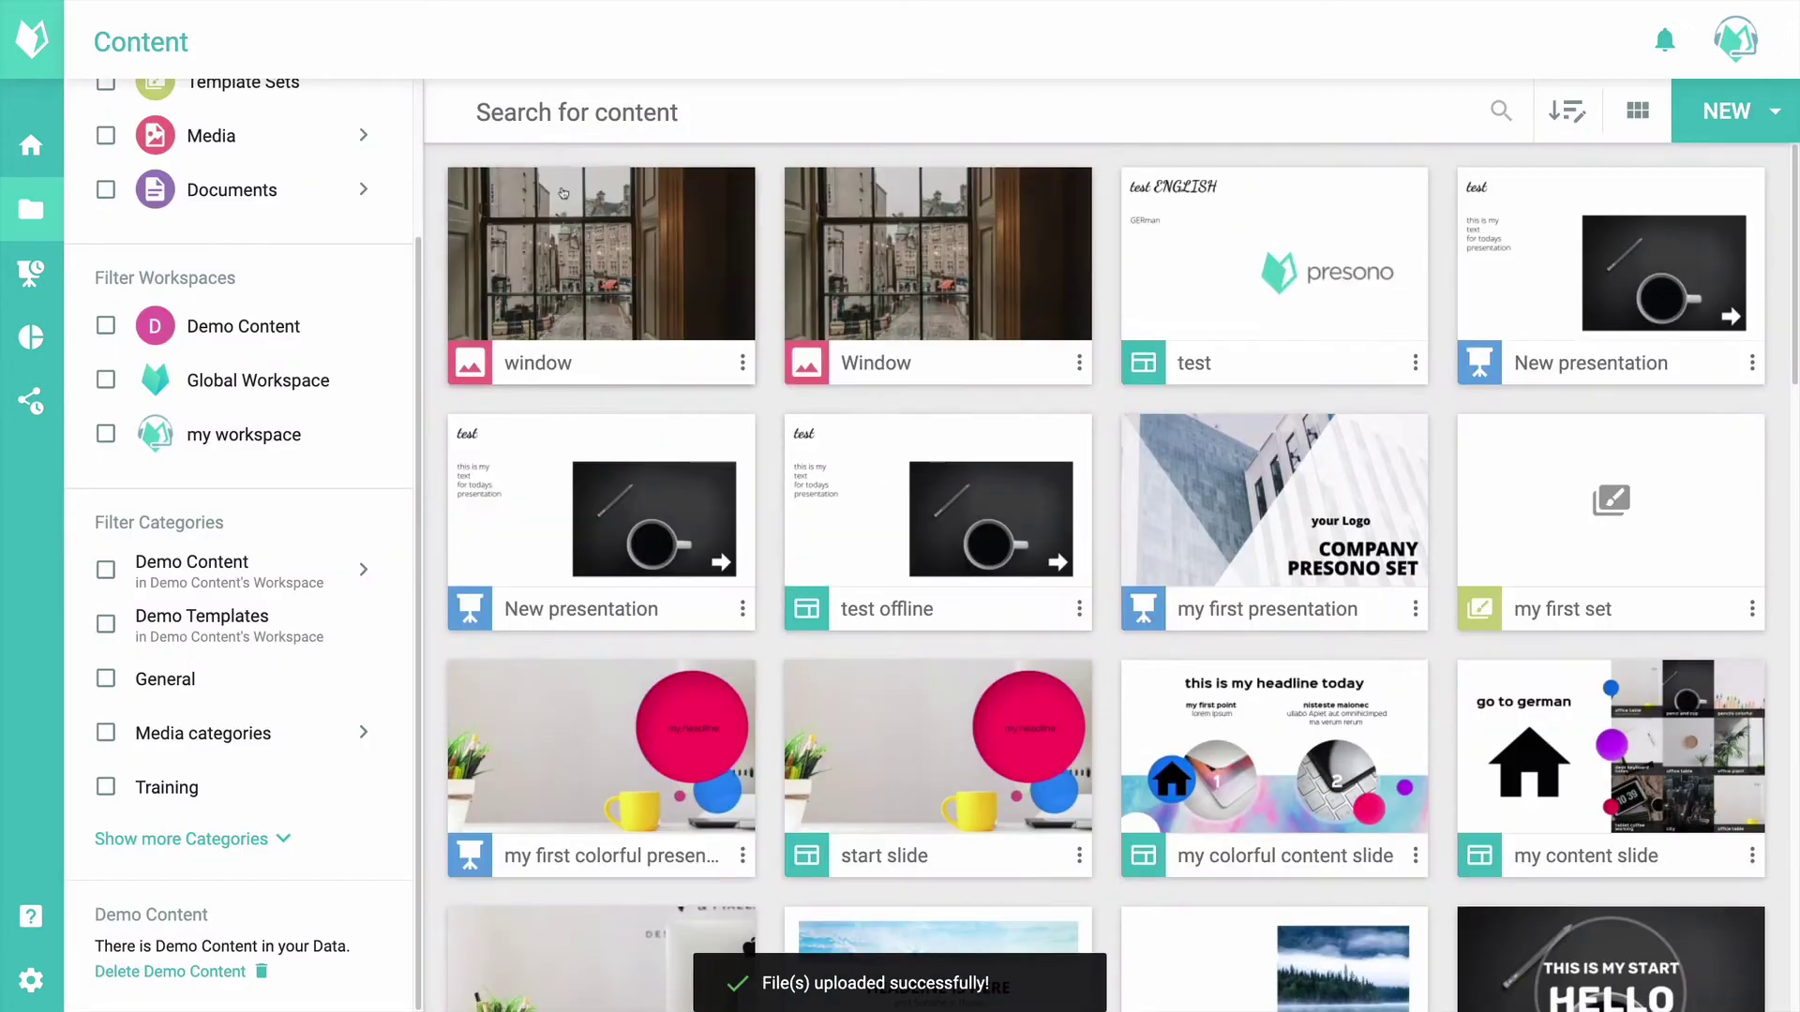
Step: Open the uploaded 'window' image's media details and look over its settings
left_click(655, 243)
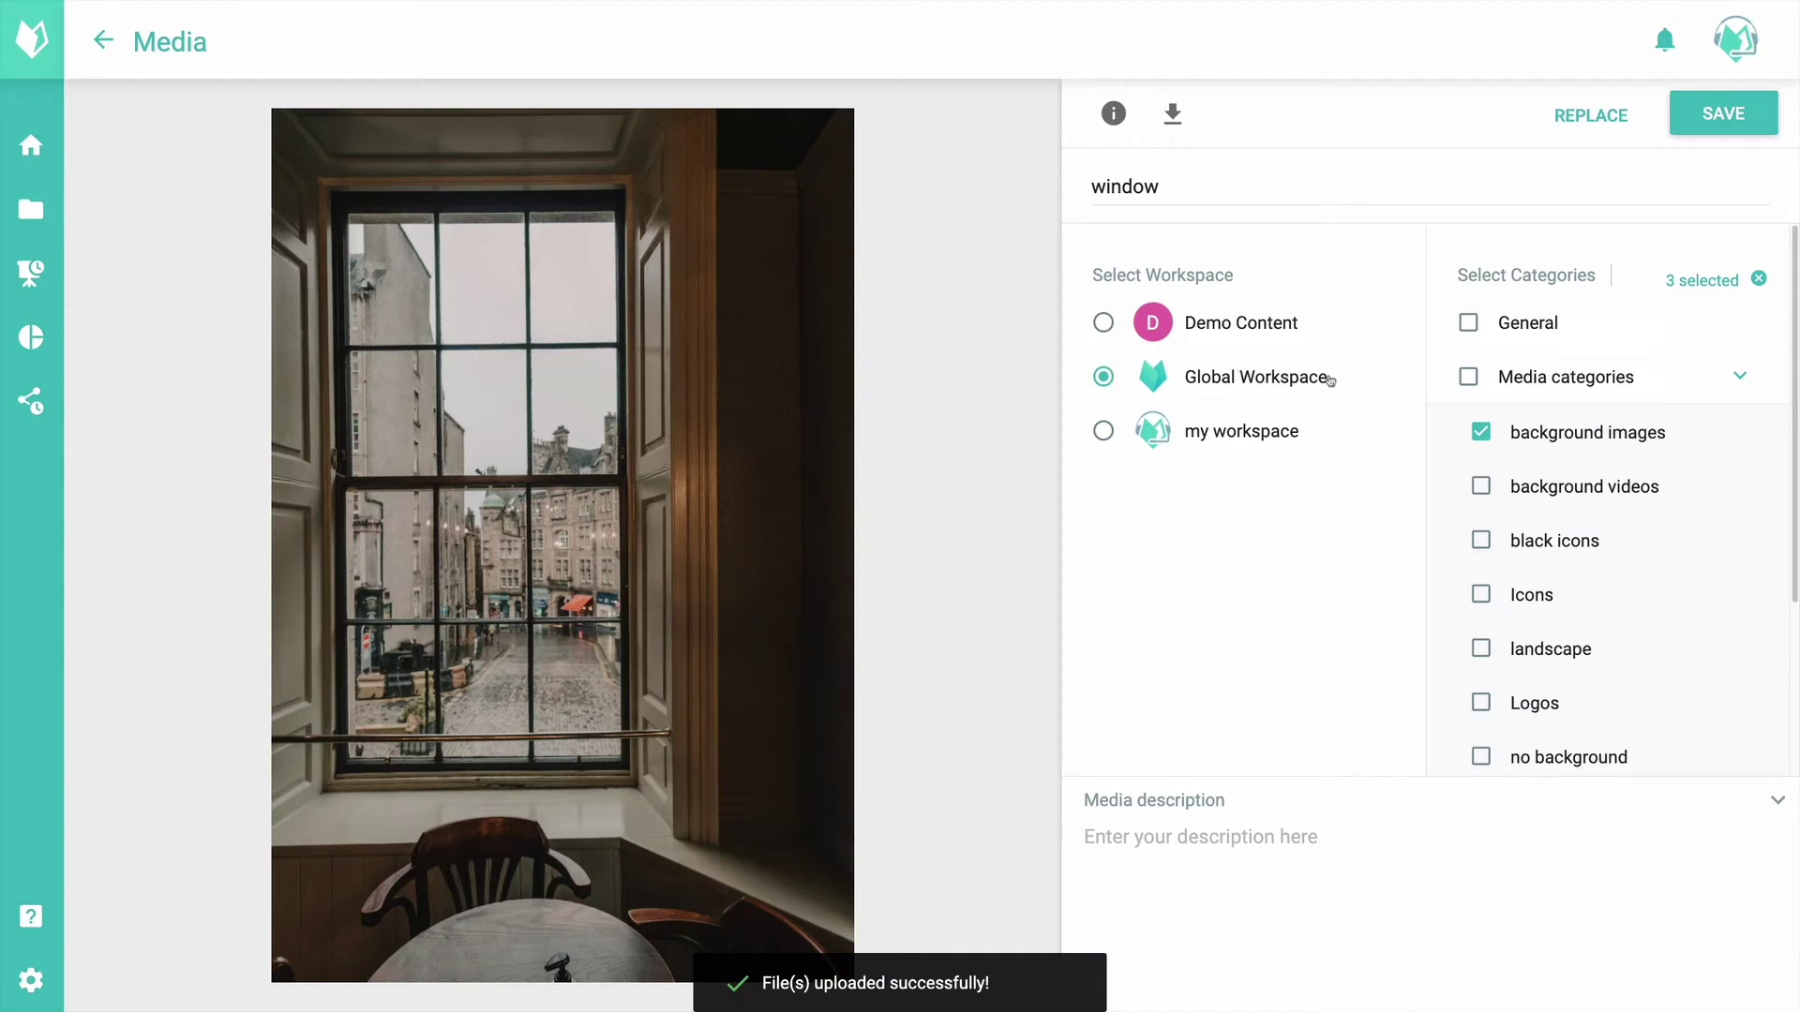
scroll(1567, 470, "down", 3)
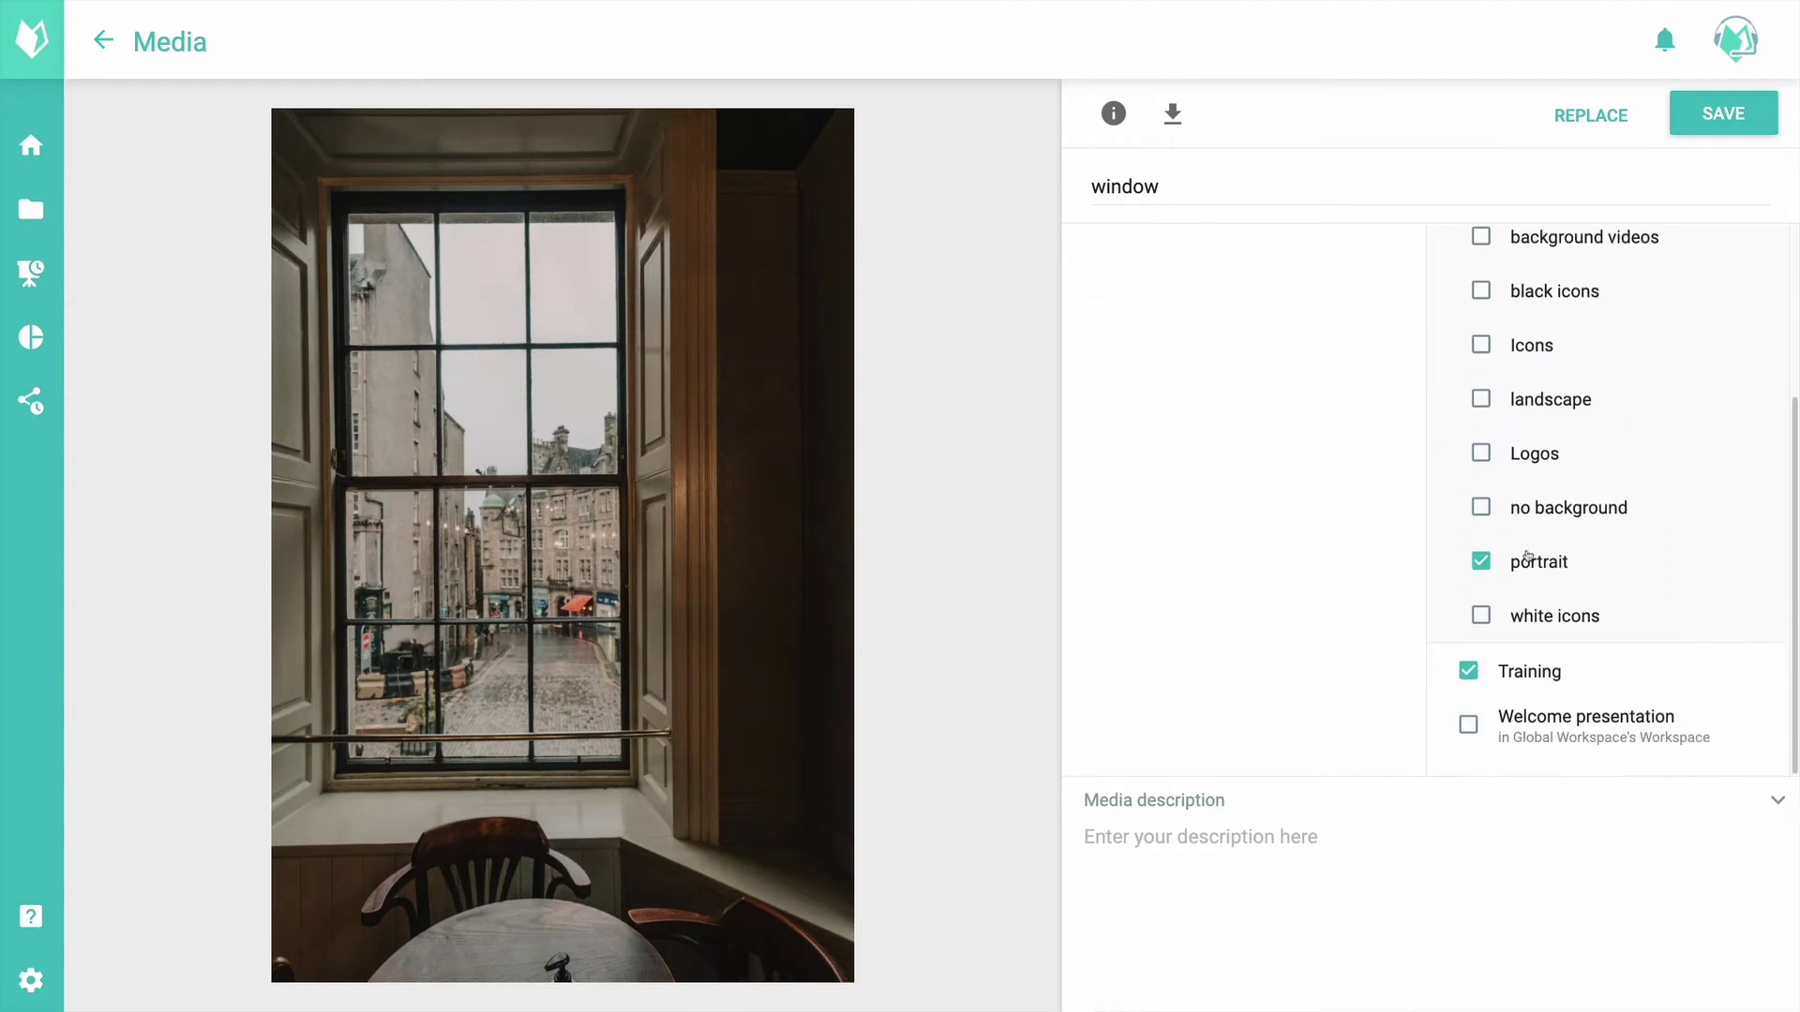
scroll(1527, 557, "up", 3)
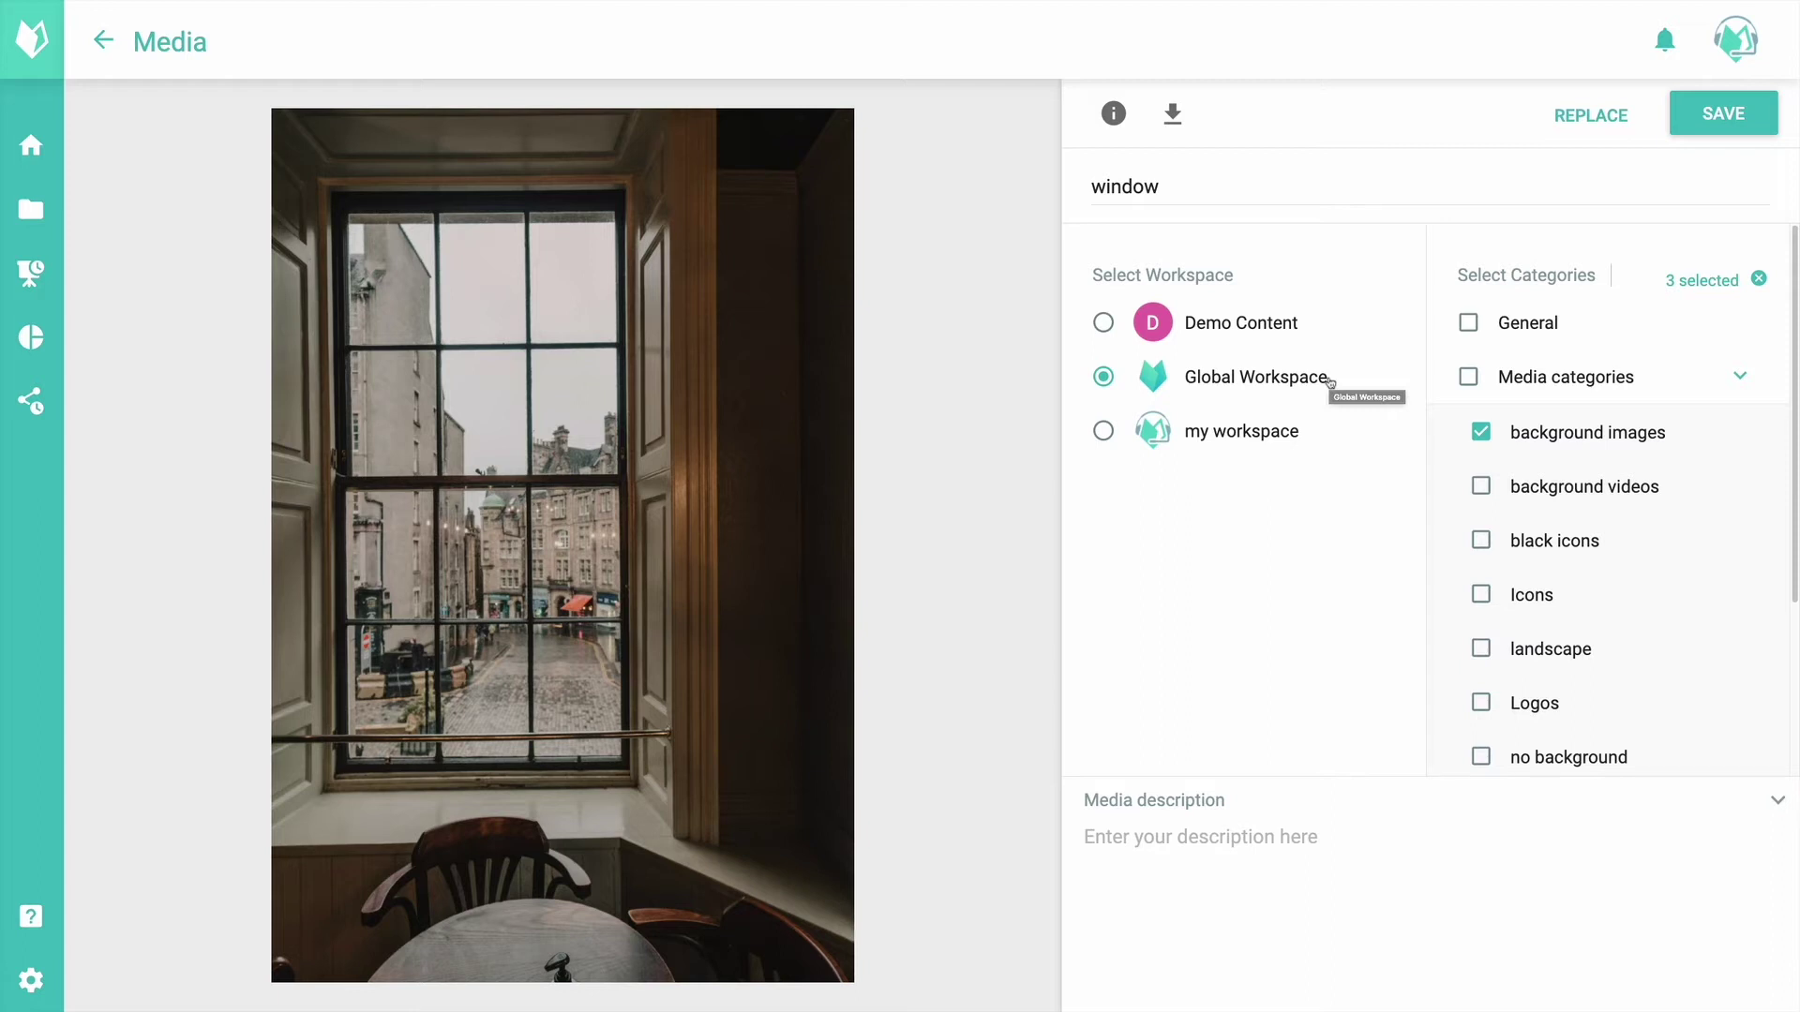
Step: Replace the window item's picture with nature.jpg and save the upload
left_click(1594, 115)
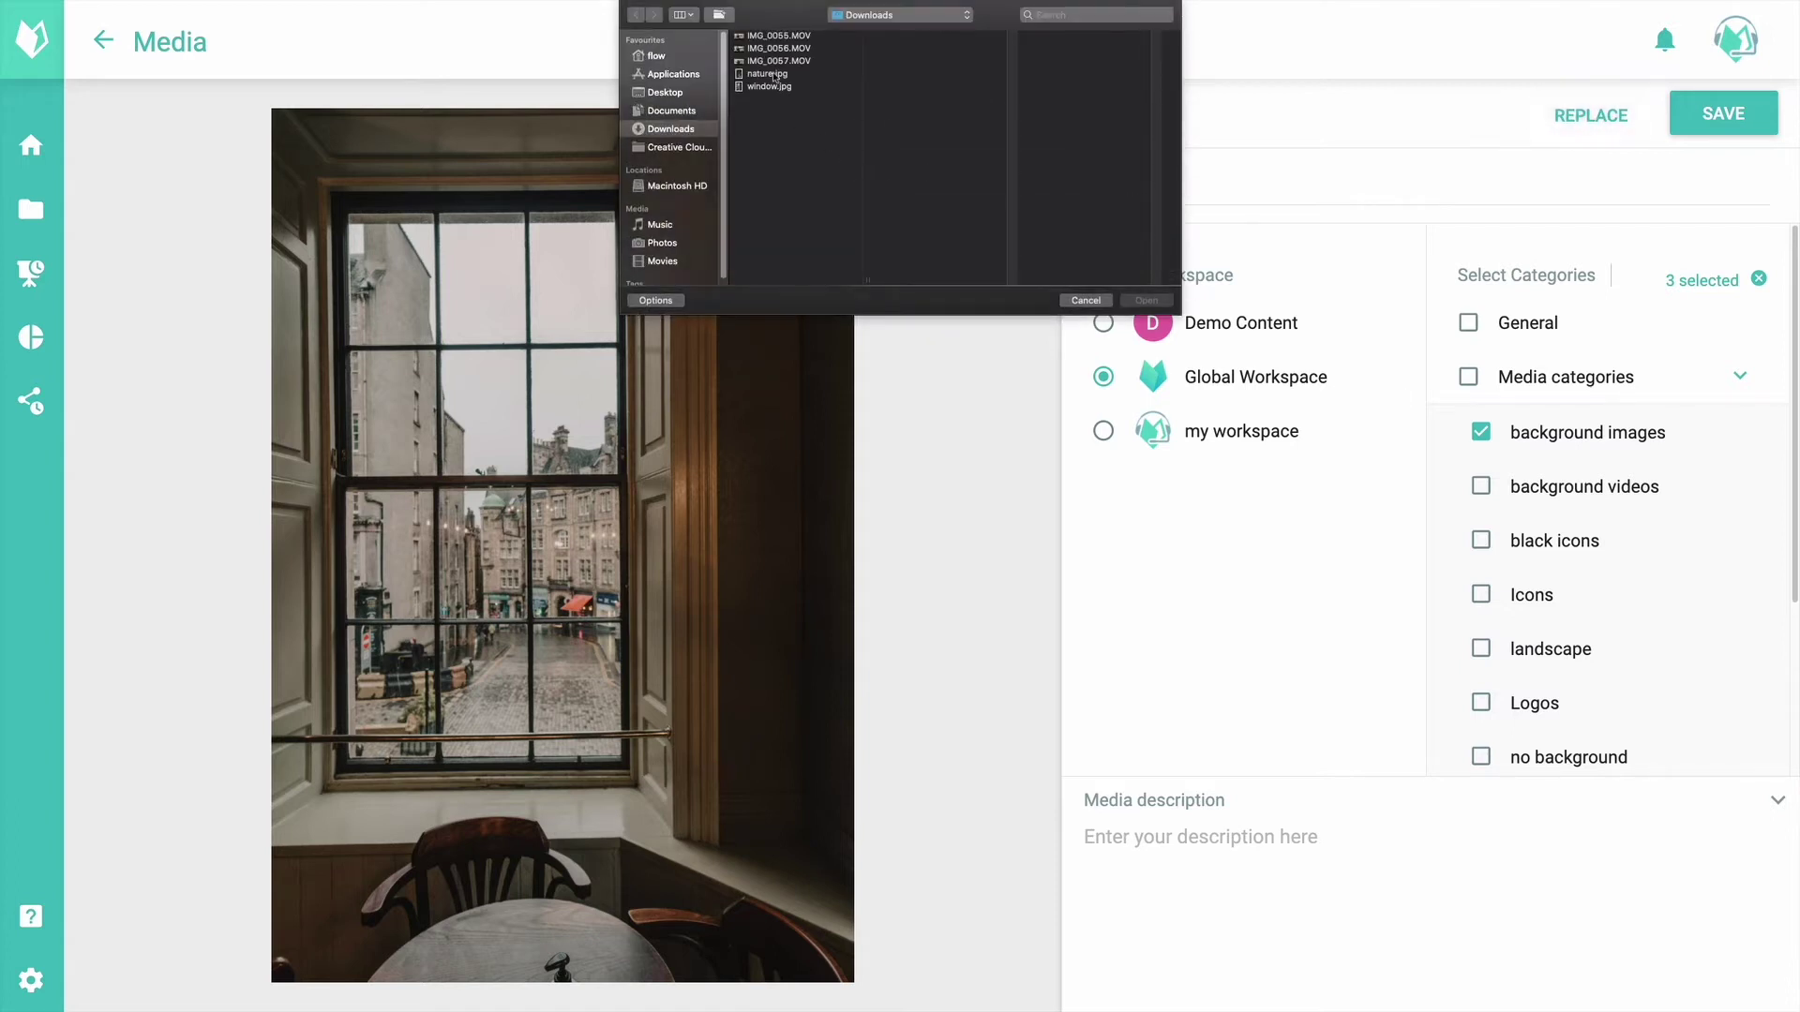
double_click(775, 75)
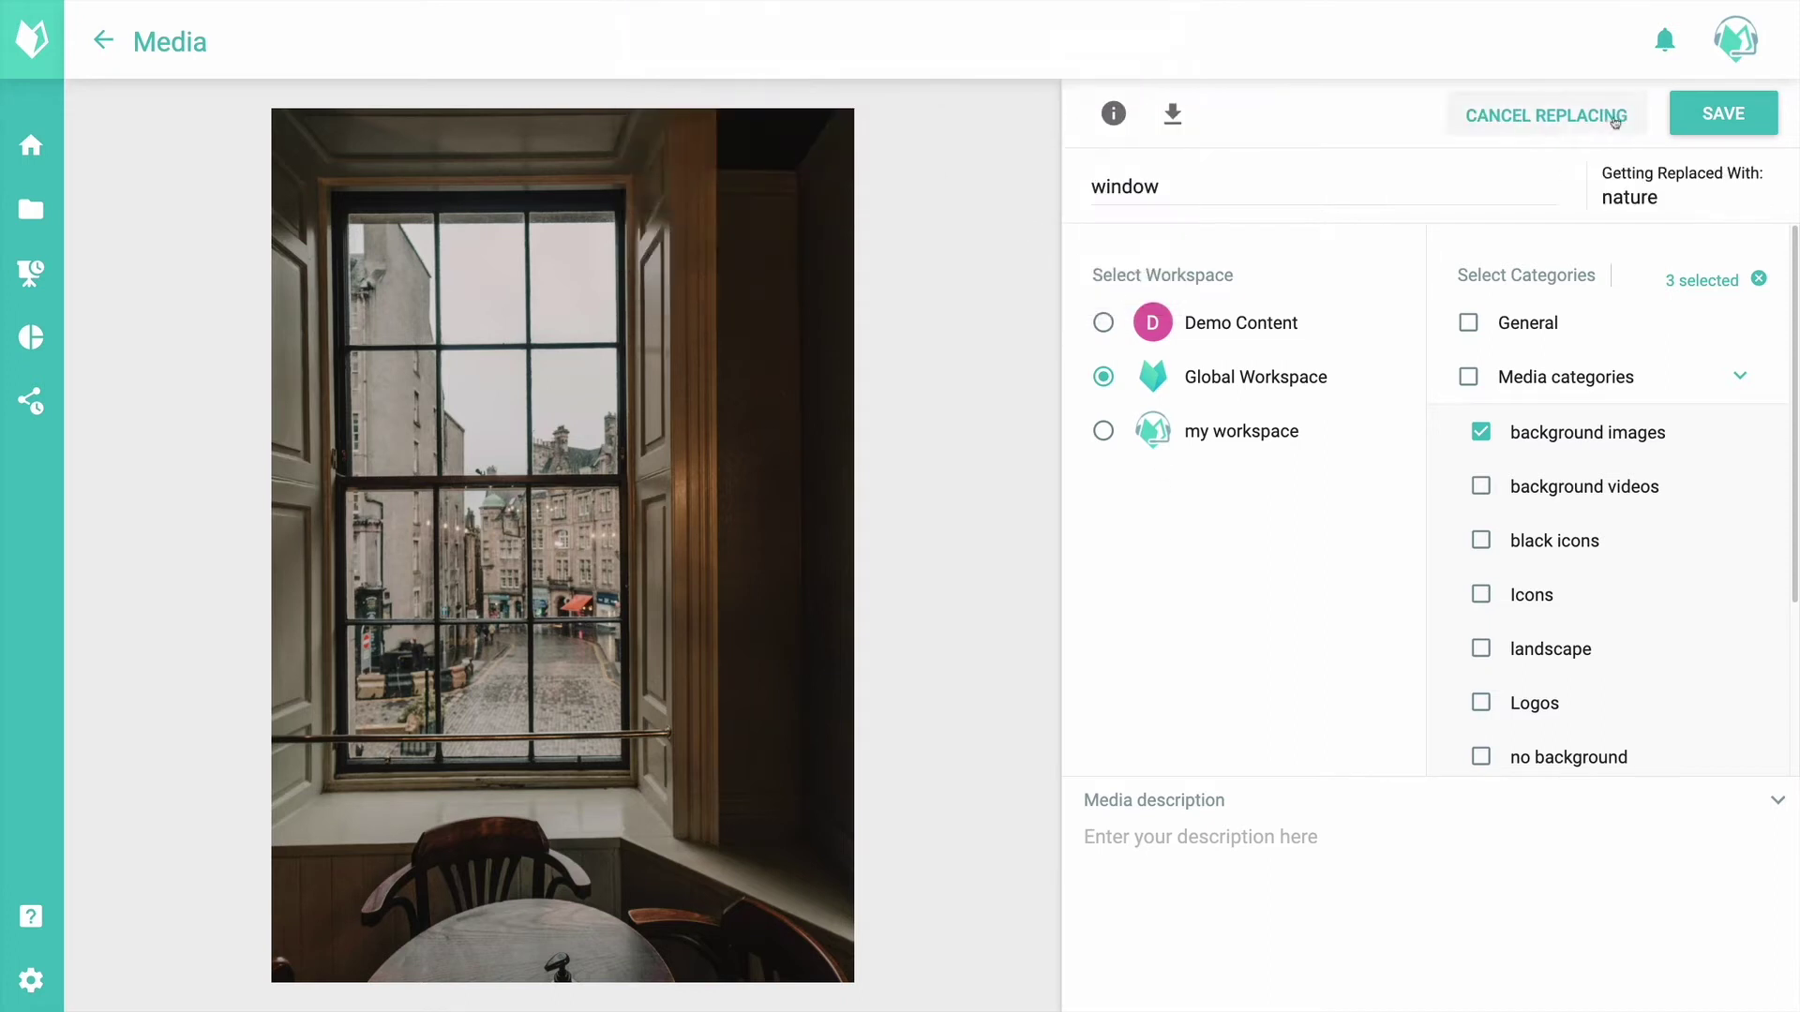
left_click(1733, 114)
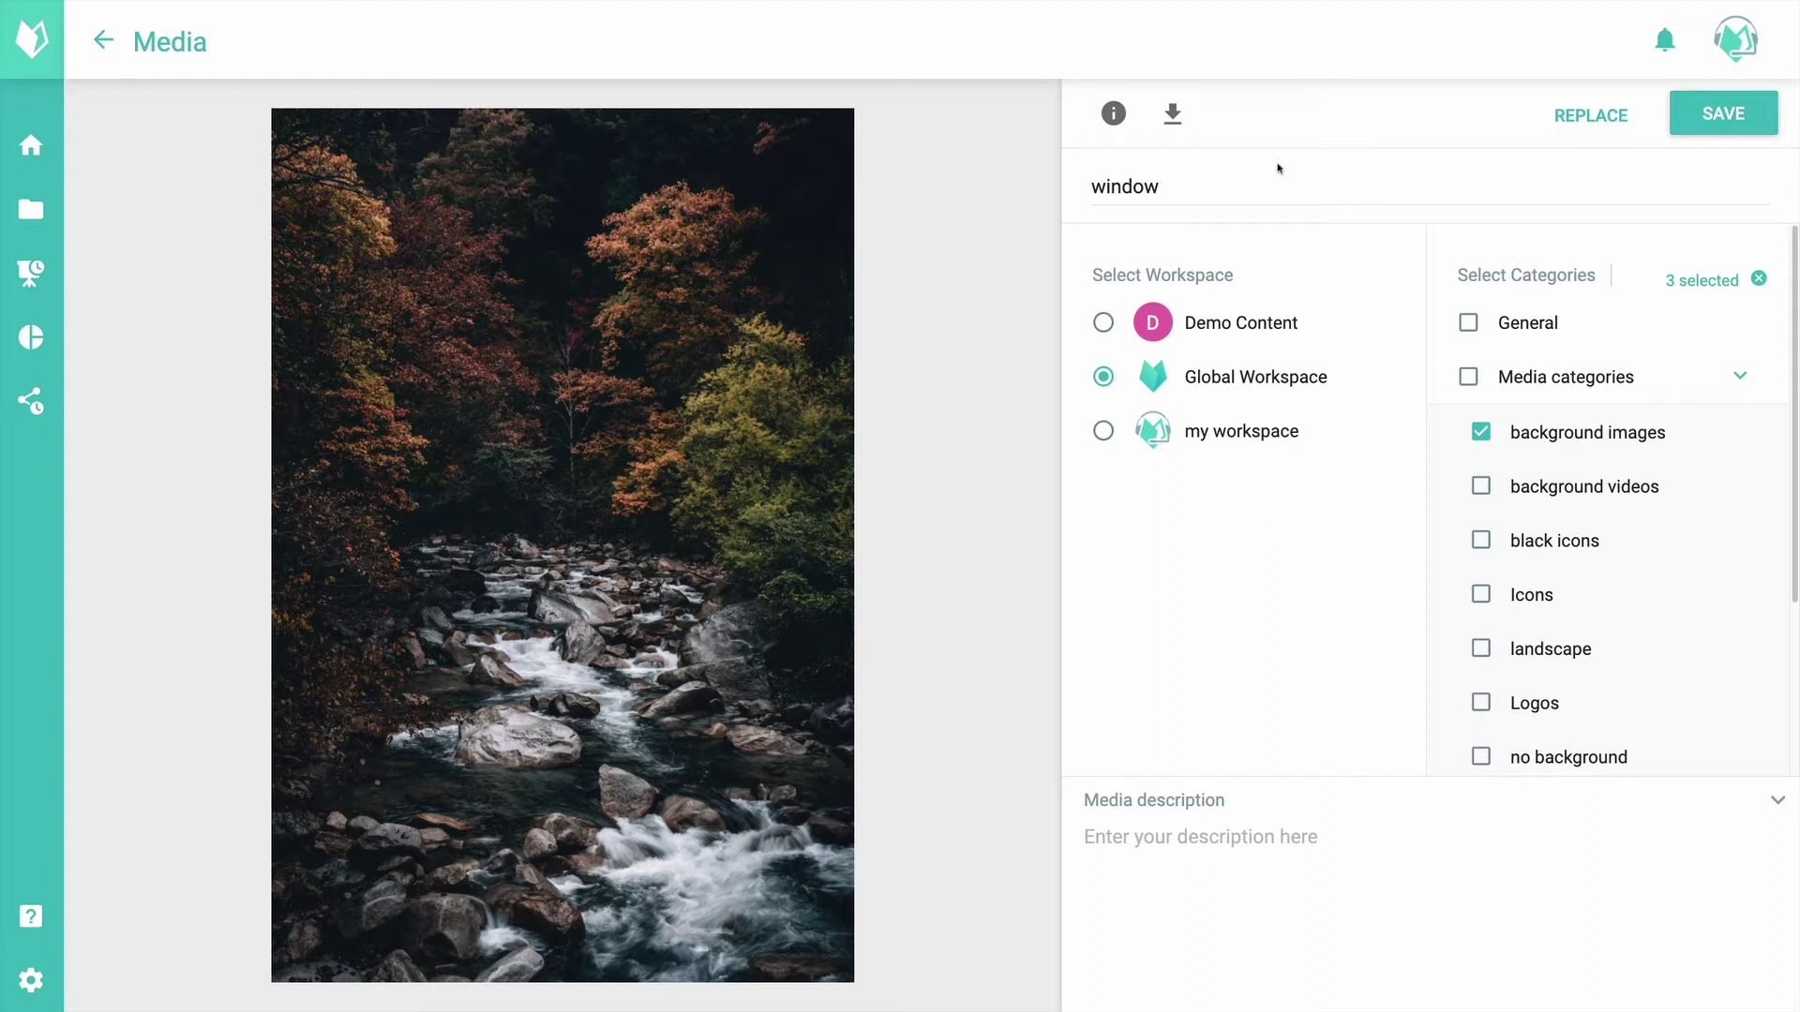
Step: Retitle the media item 'Nature Woods', save it, and go back to the content grid
left_click(1191, 185)
left_click_drag(1197, 184, 1037, 183)
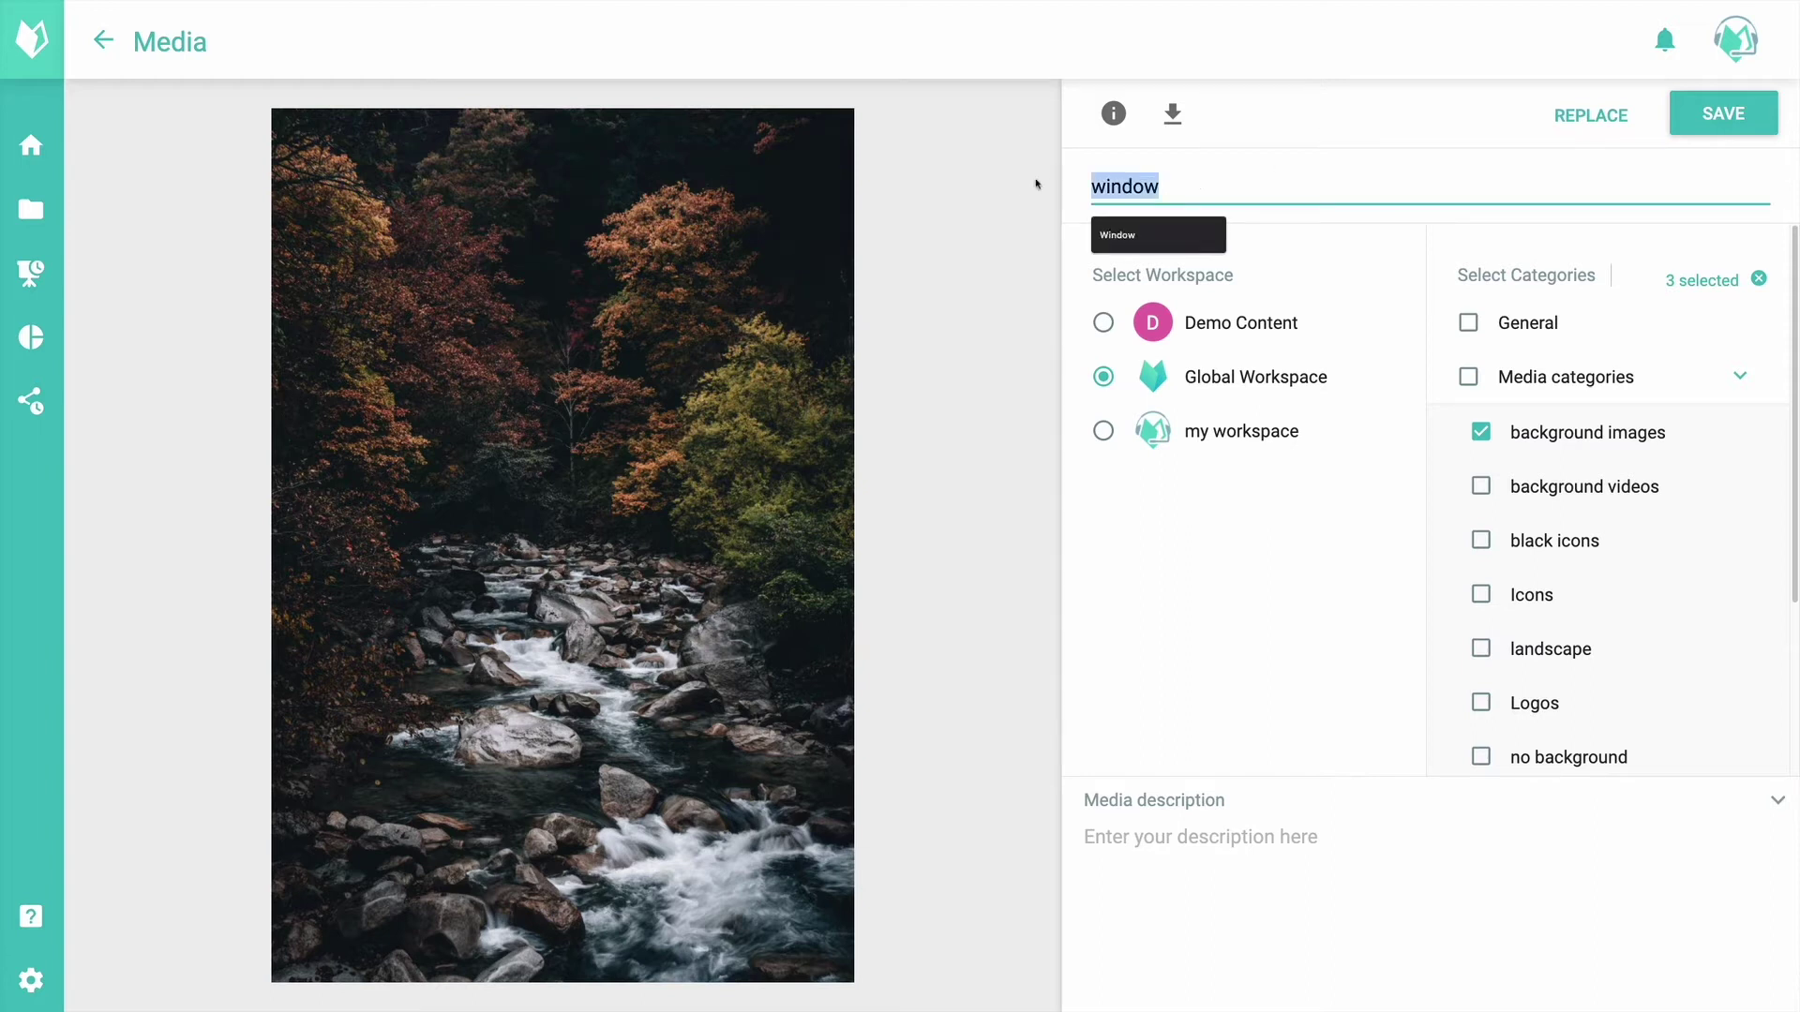
type("Na")
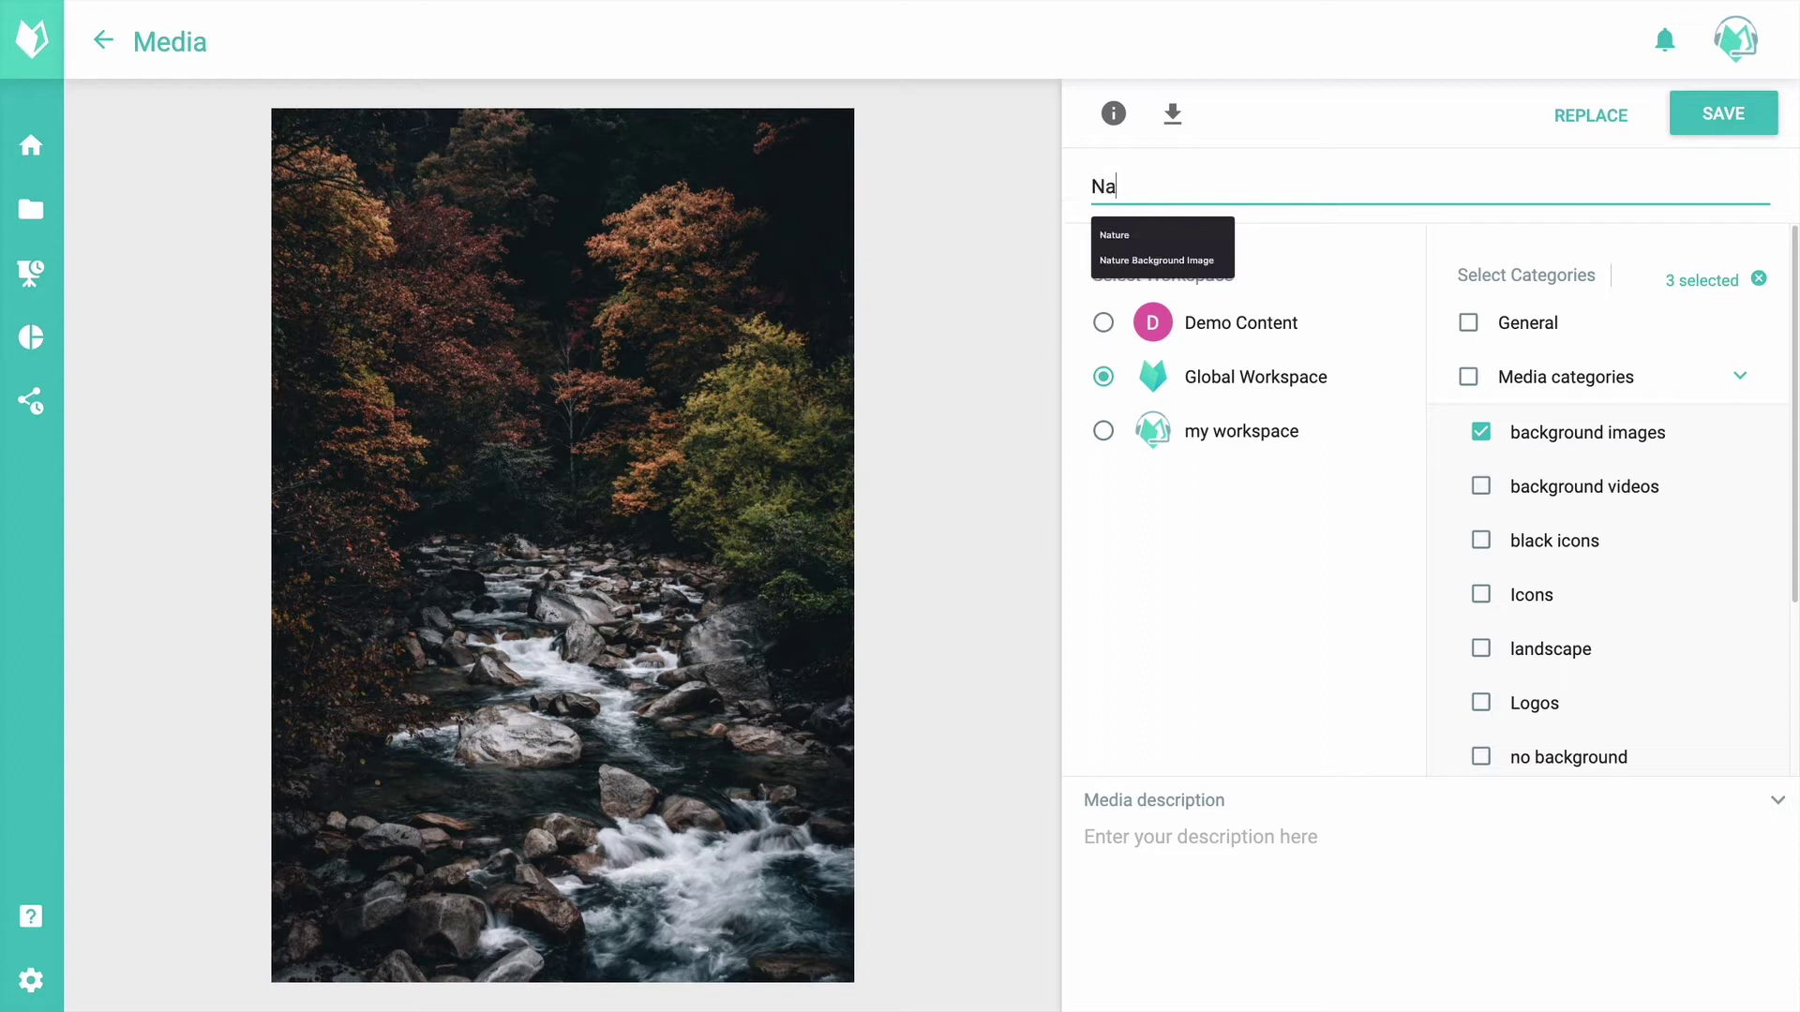
type("ture Woods")
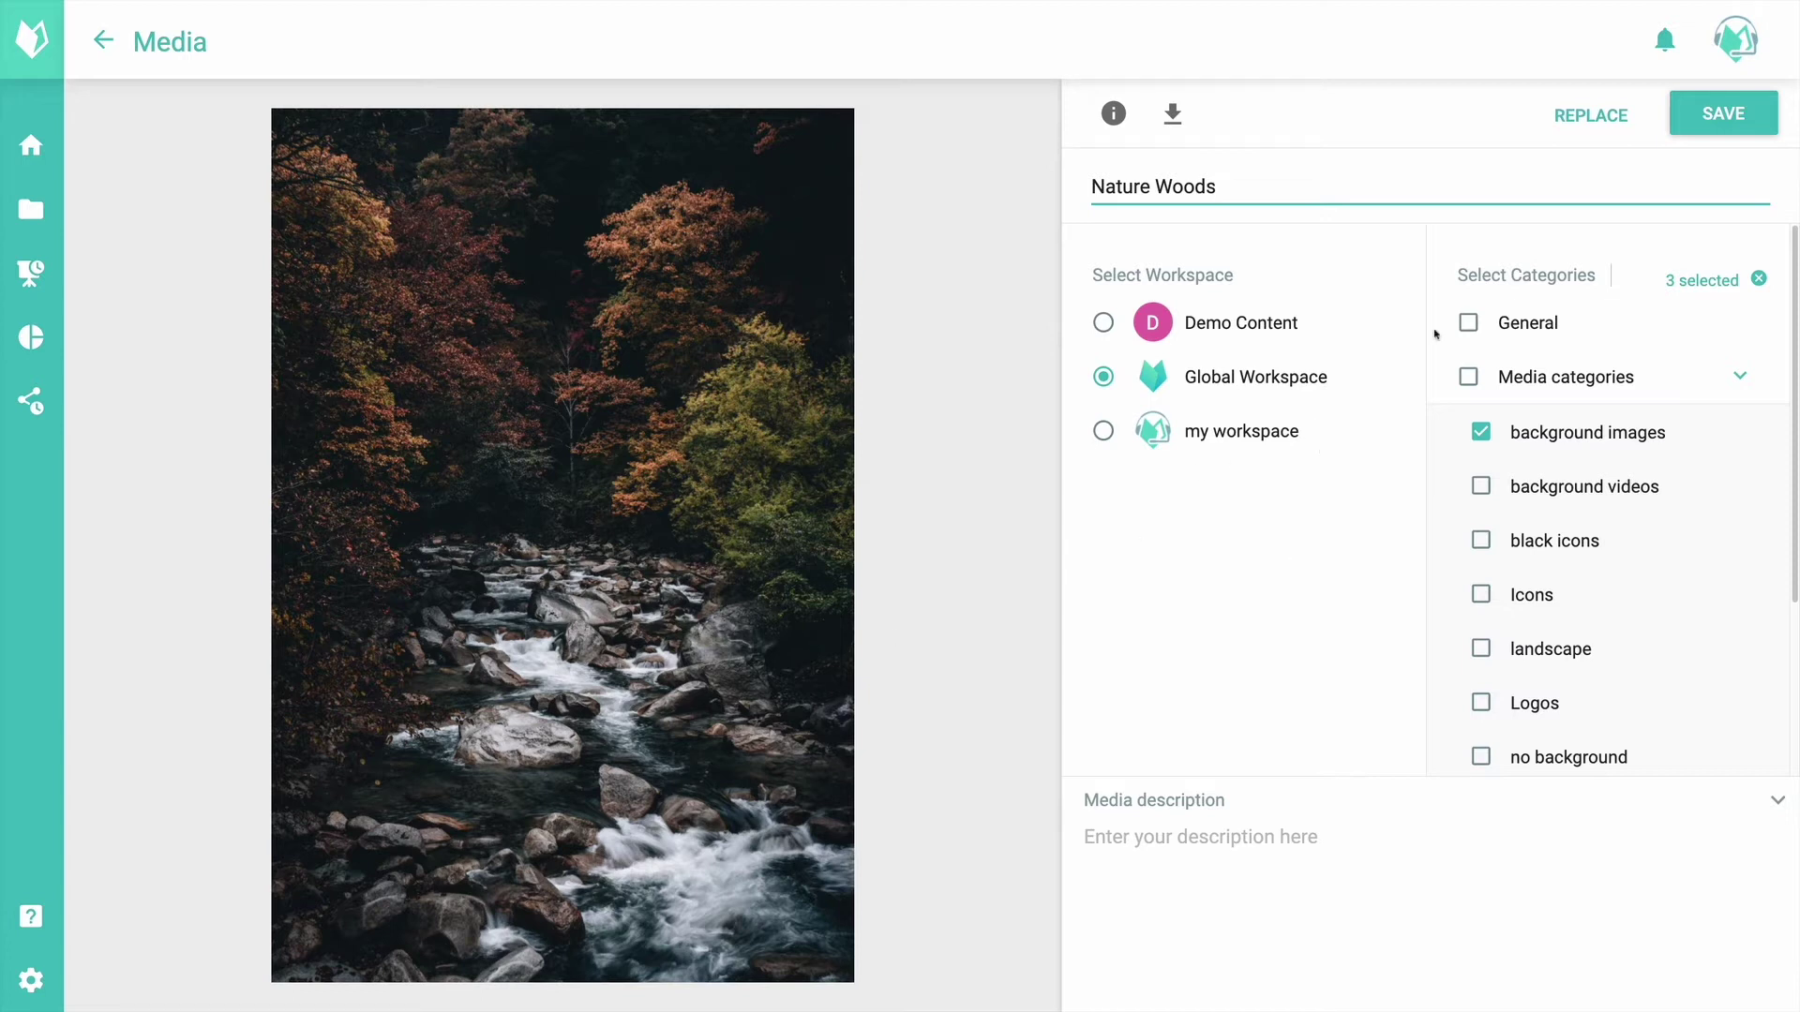
left_click(1717, 117)
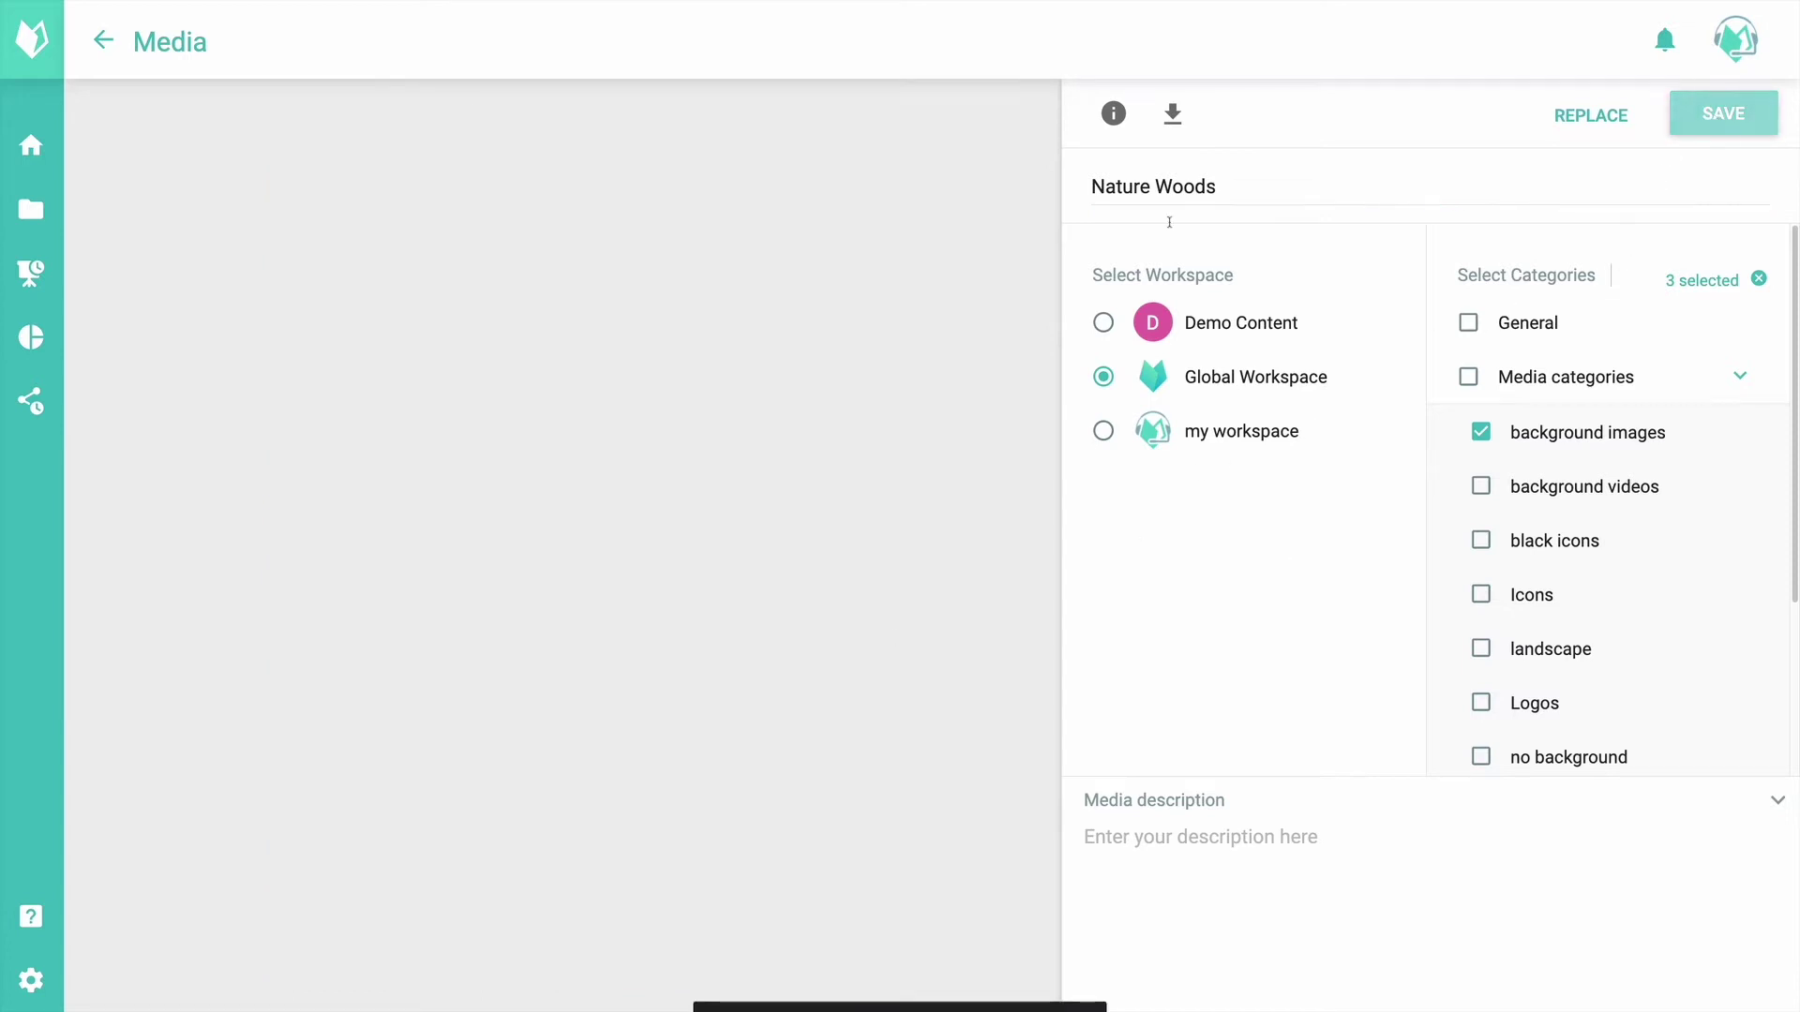
left_click(99, 40)
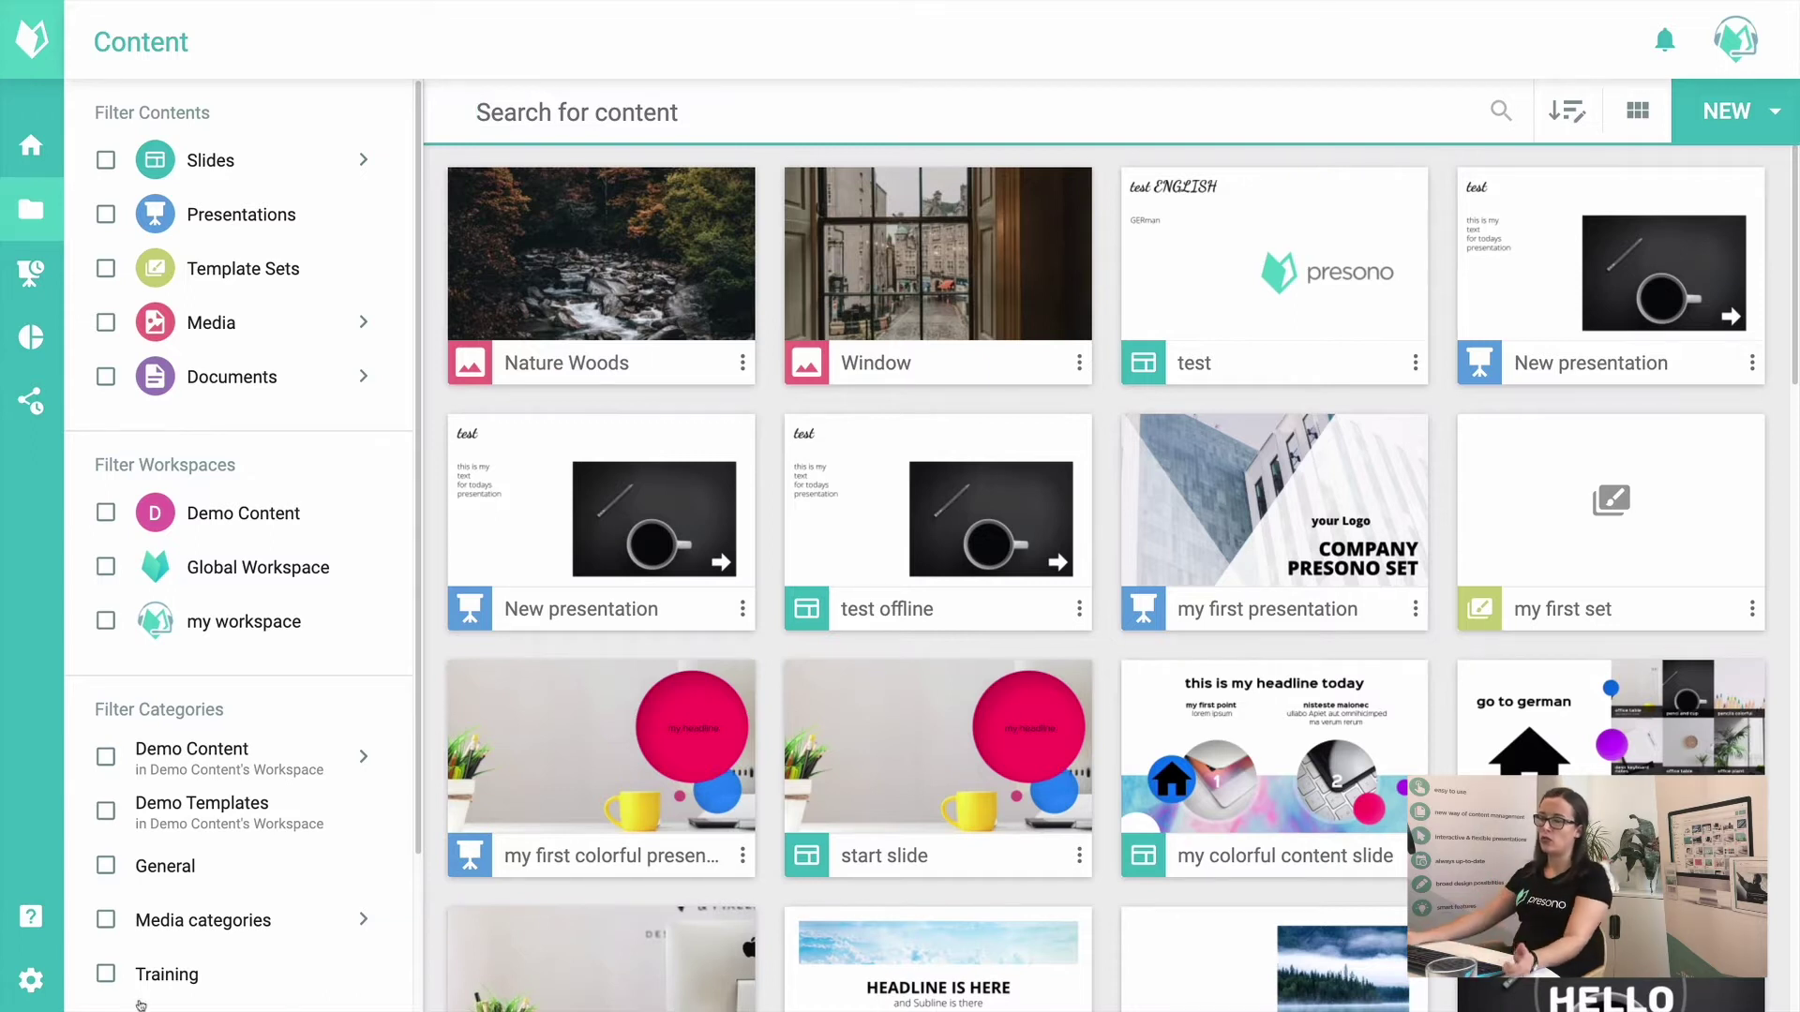
Step: Open Settings and review UI language, content language and Enter Menu options, keeping English
left_click(31, 979)
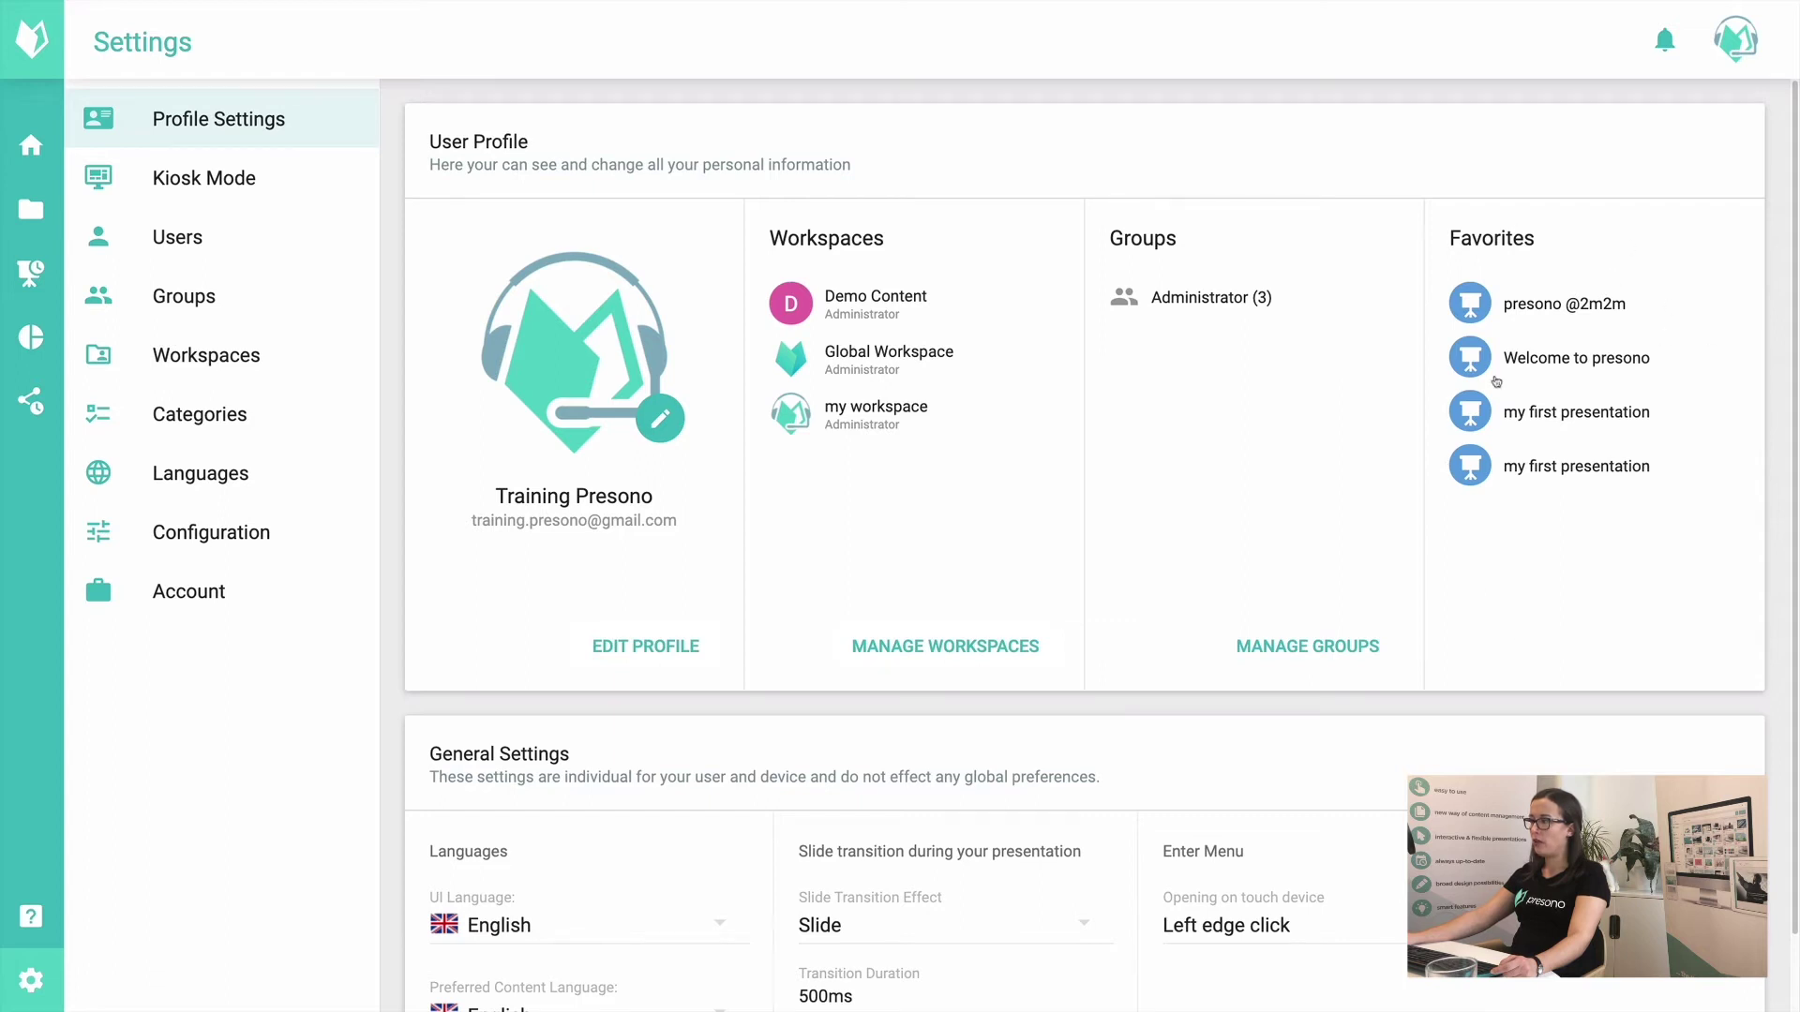
scroll(1173, 605, "down", 1)
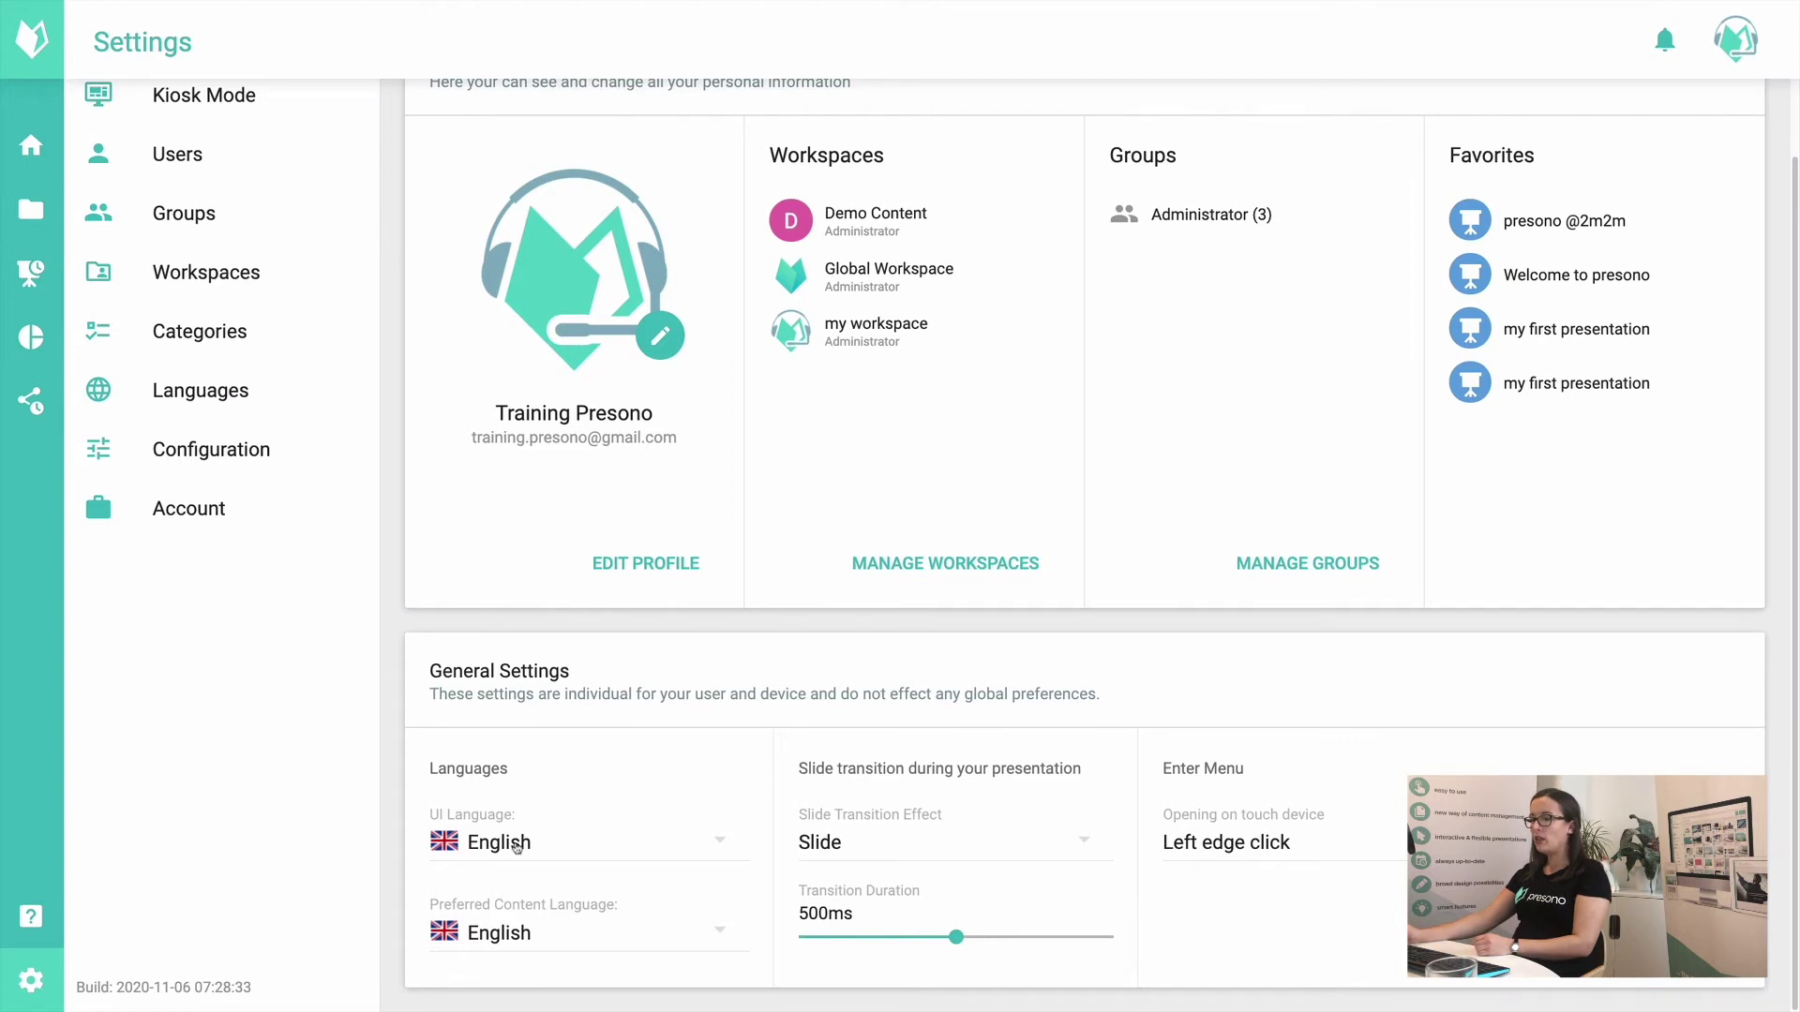
left_click(515, 847)
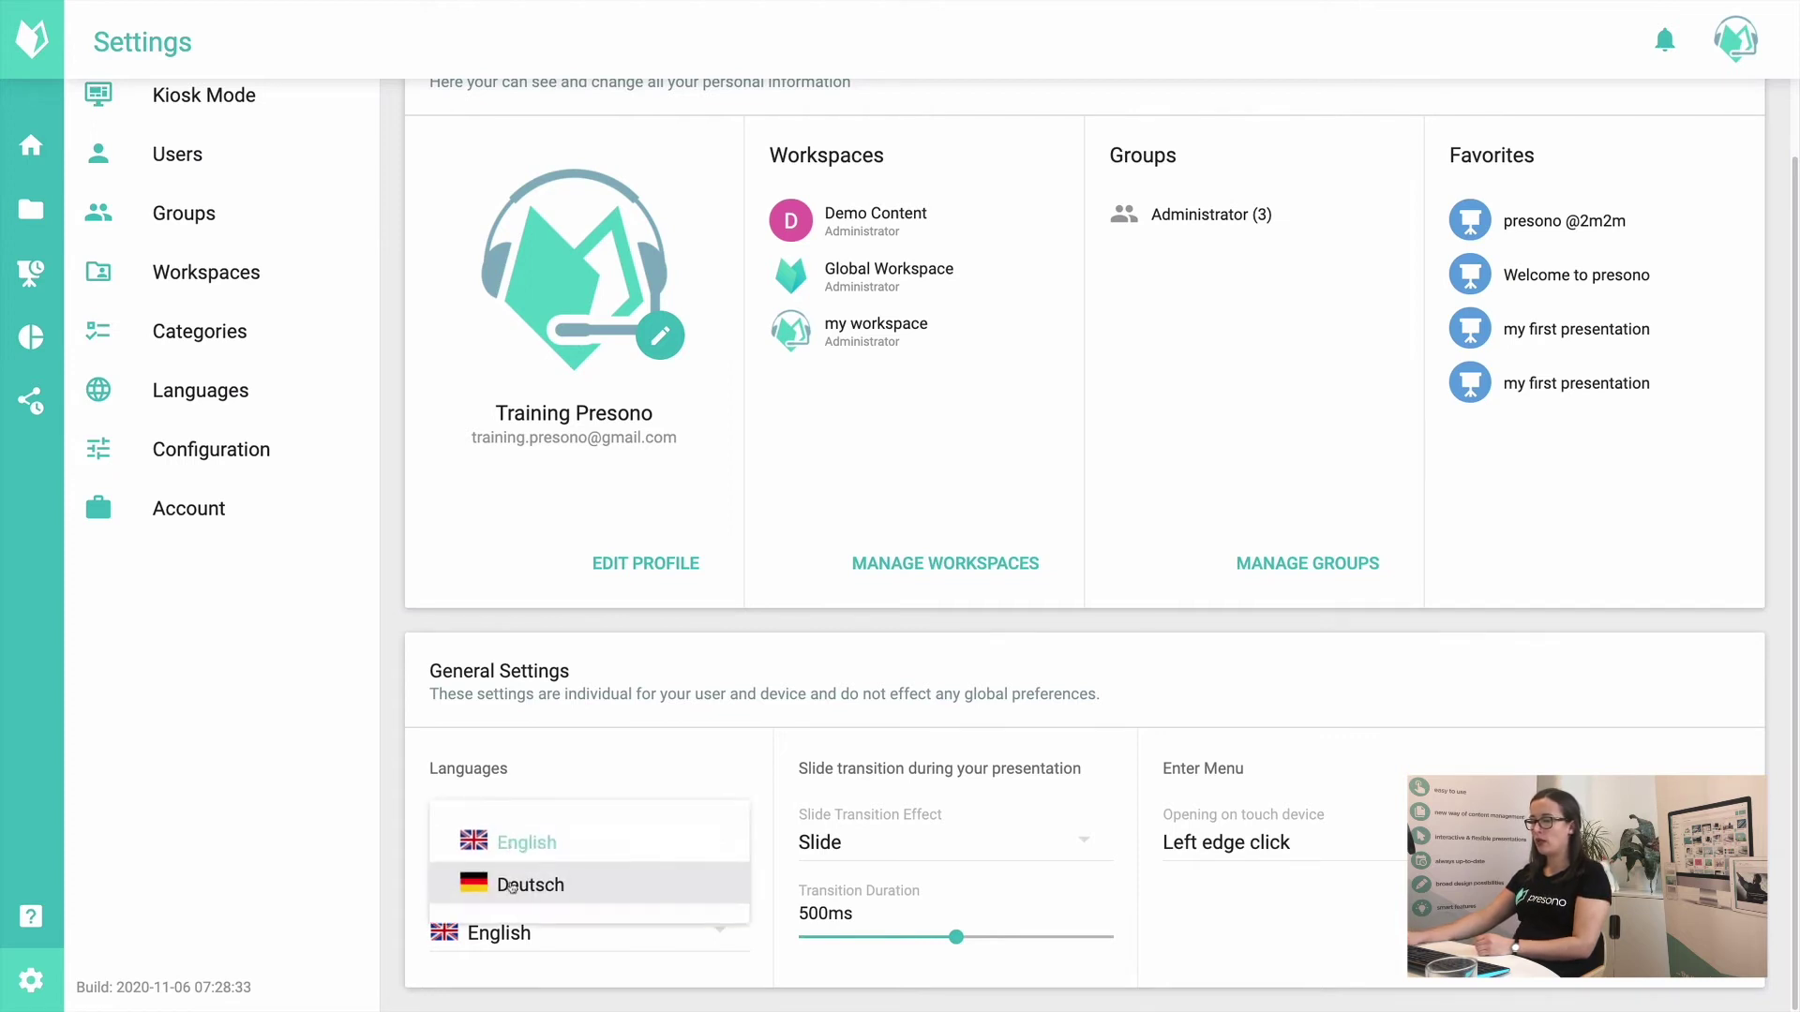
left_click(374, 805)
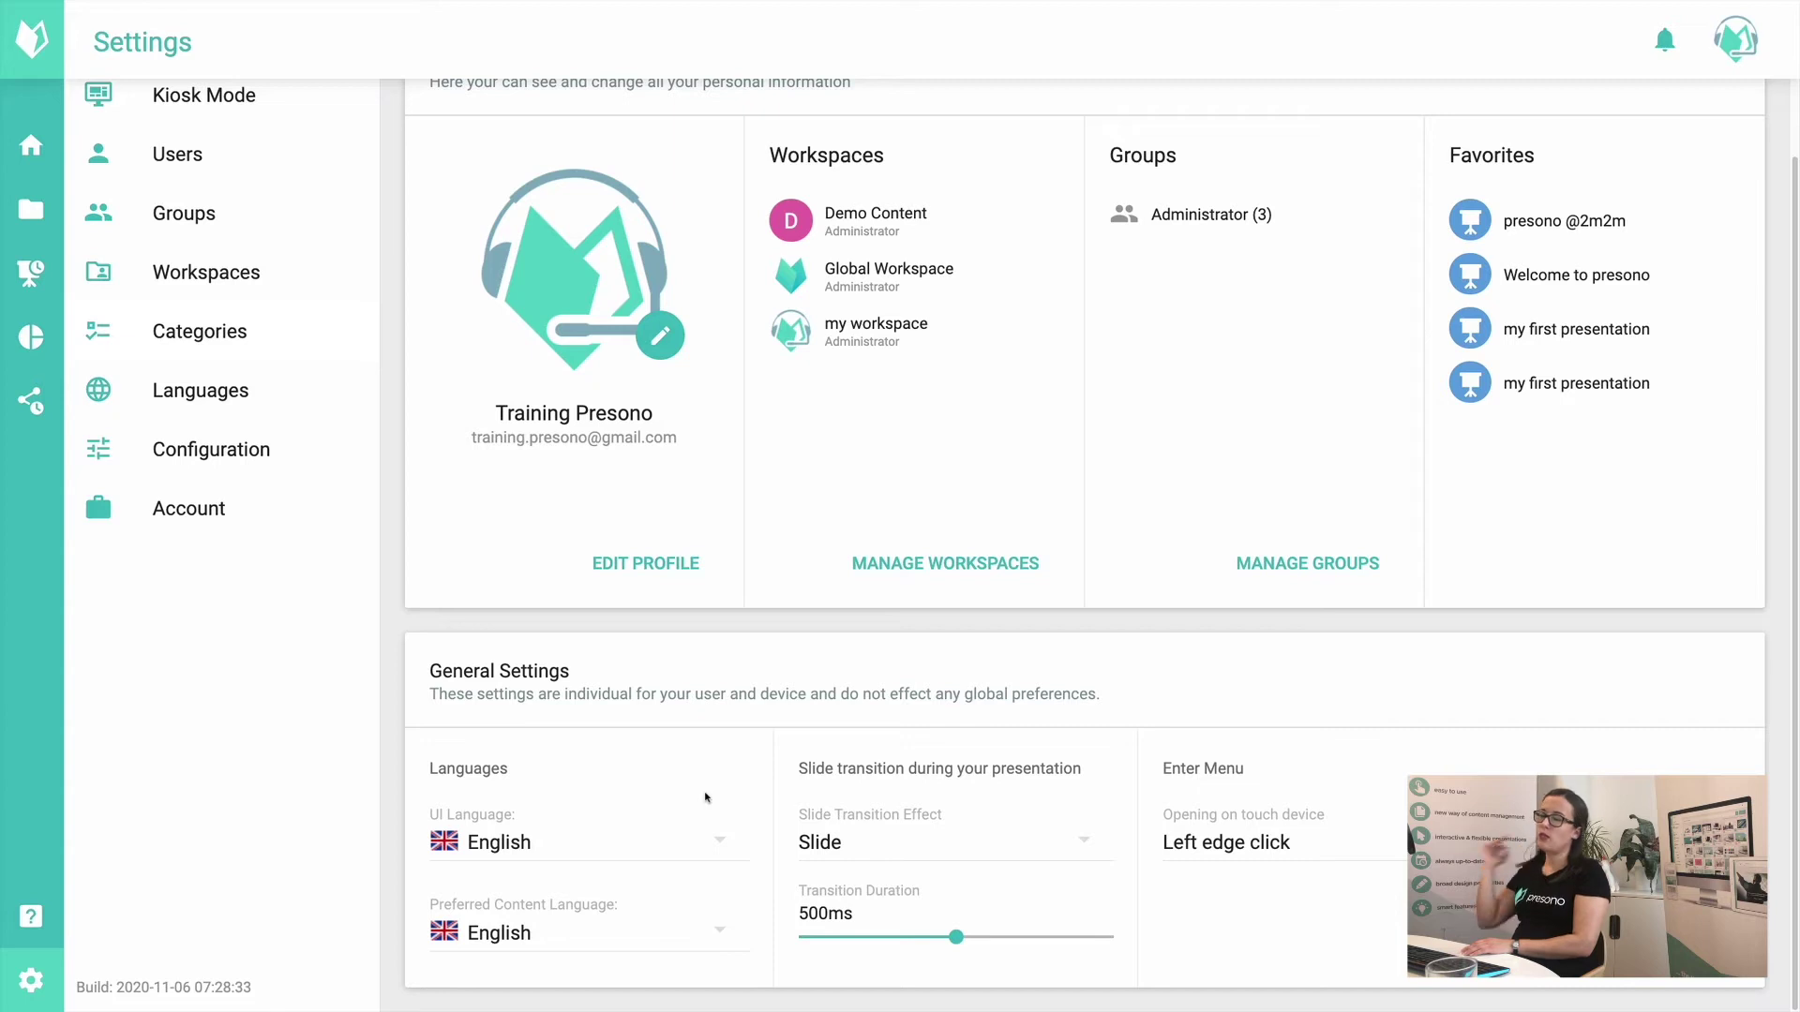
left_click(586, 939)
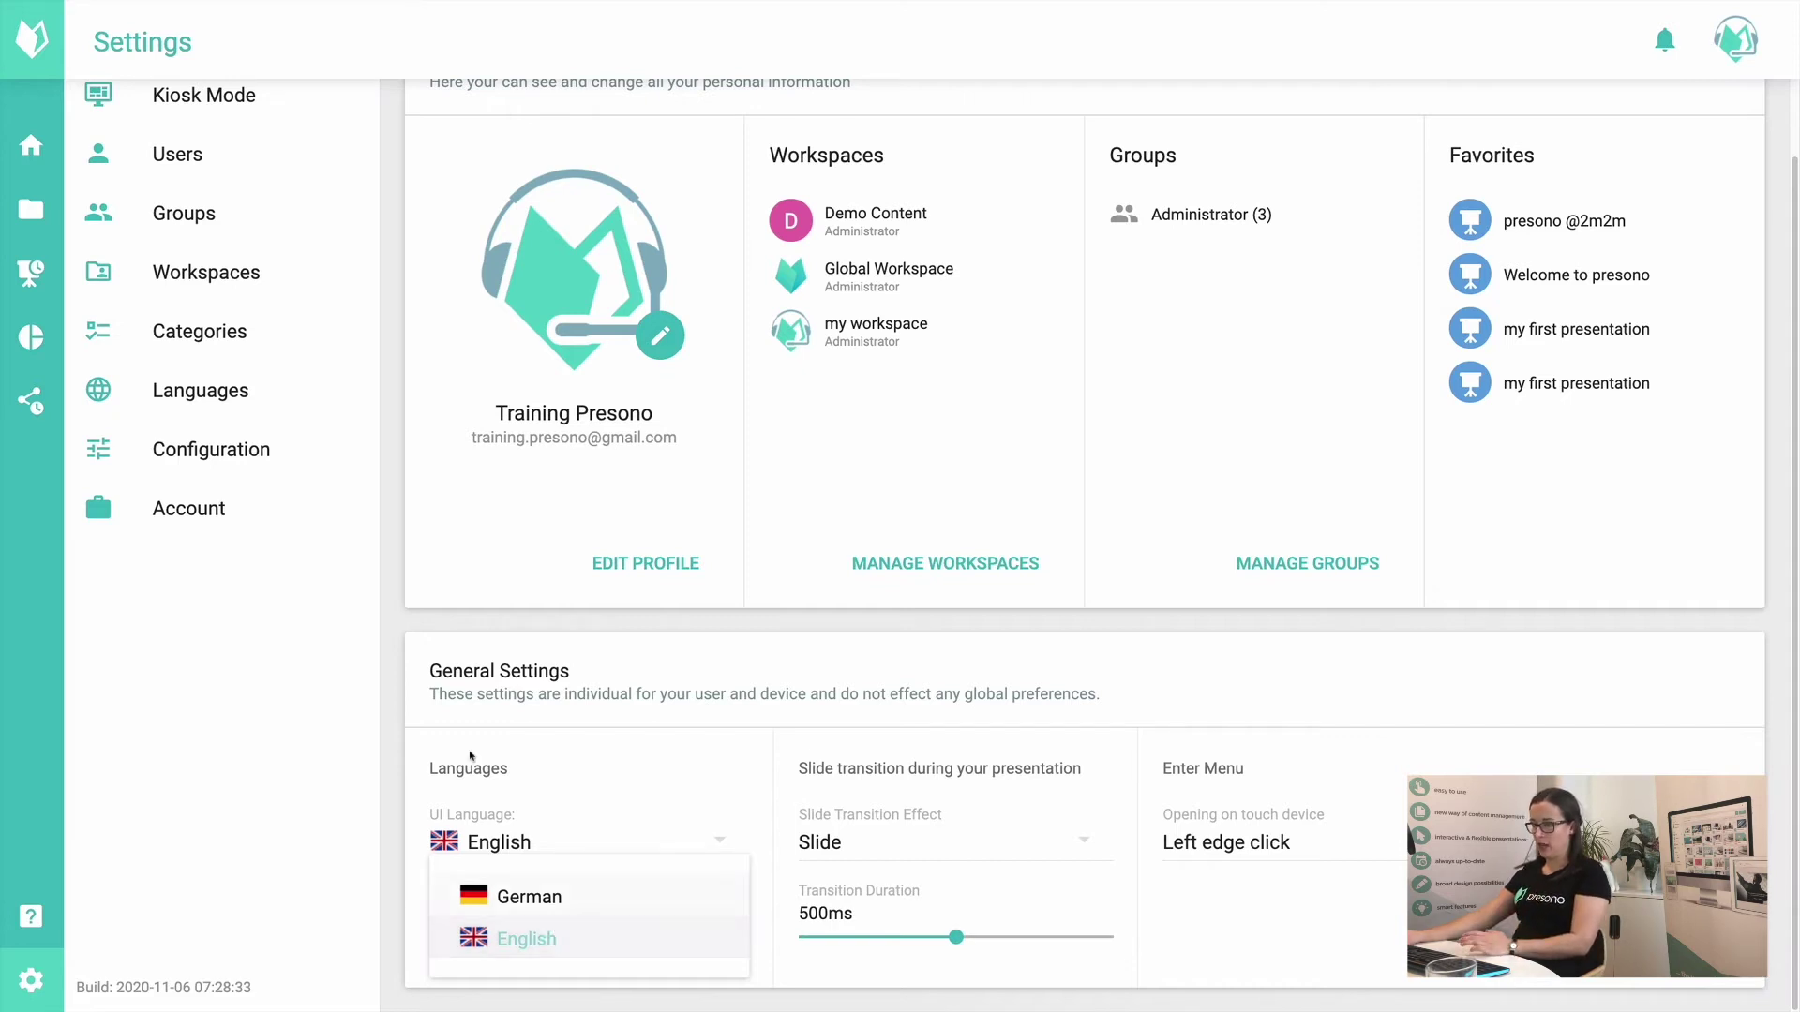
left_click(281, 824)
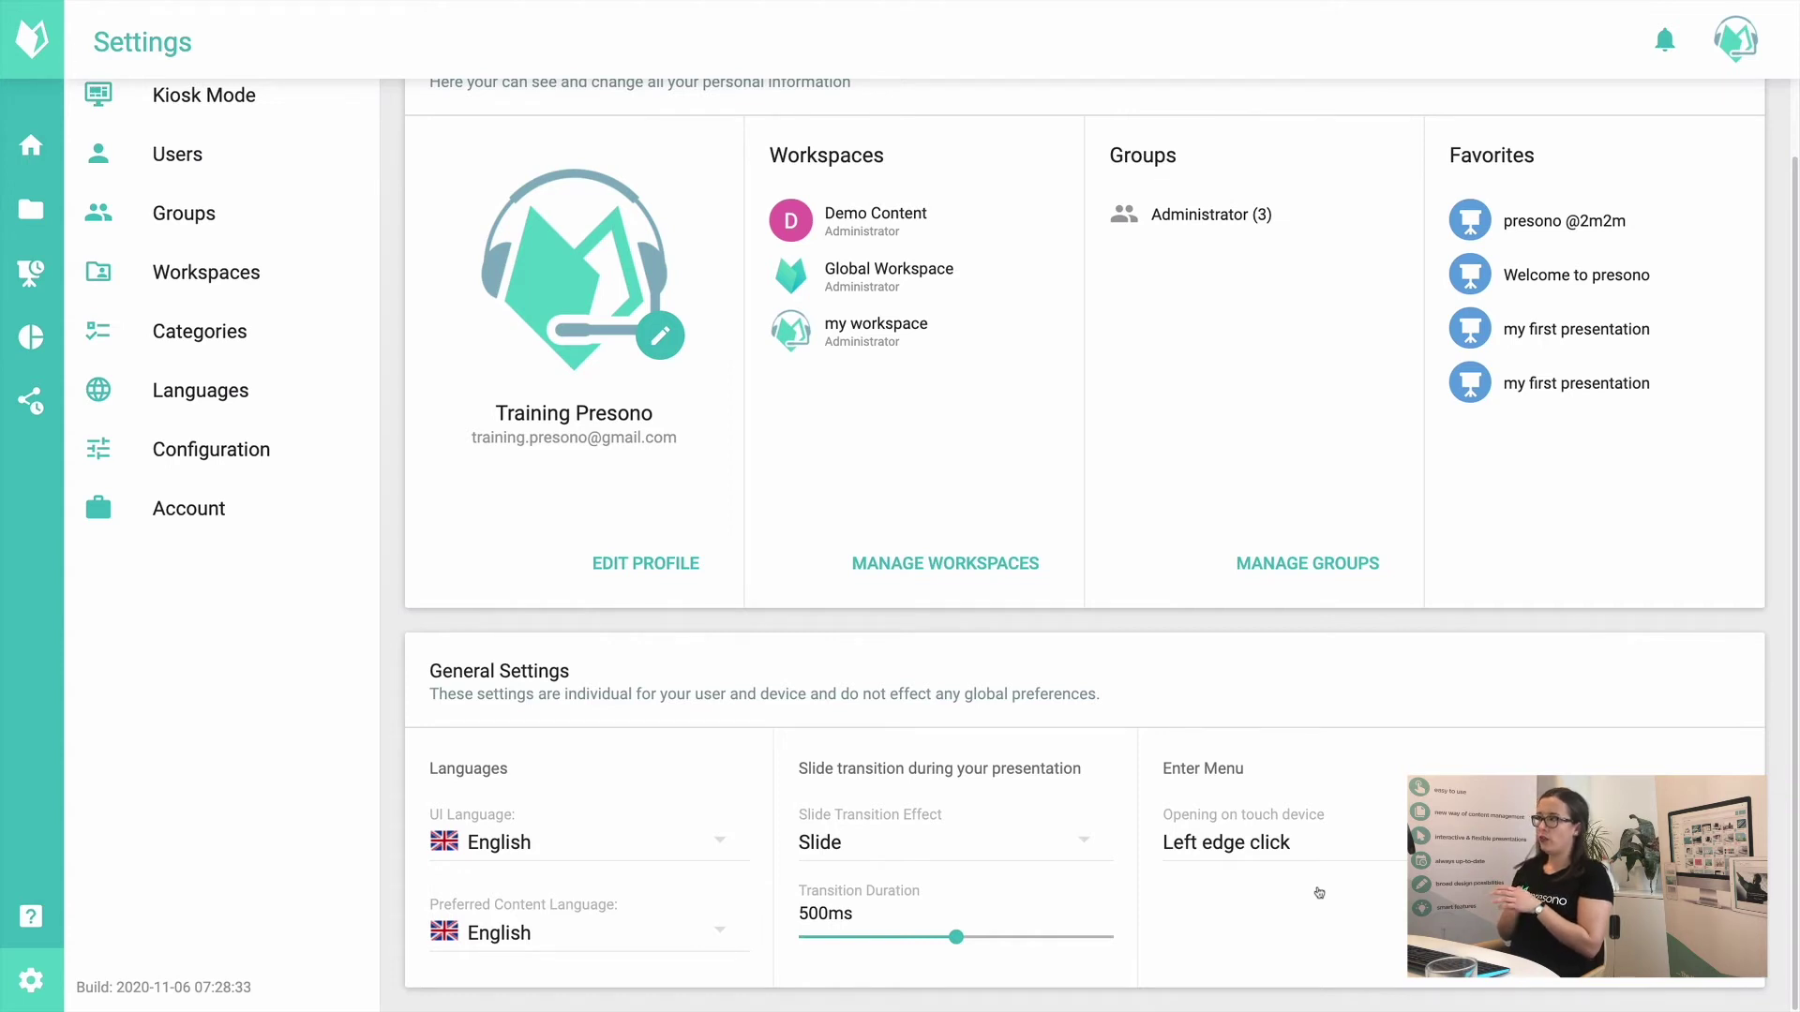
left_click(1356, 837)
Step: Keep left-edge menu opening, preview Kiosk Mode options leaving it off, then view Users
left_click(1218, 832)
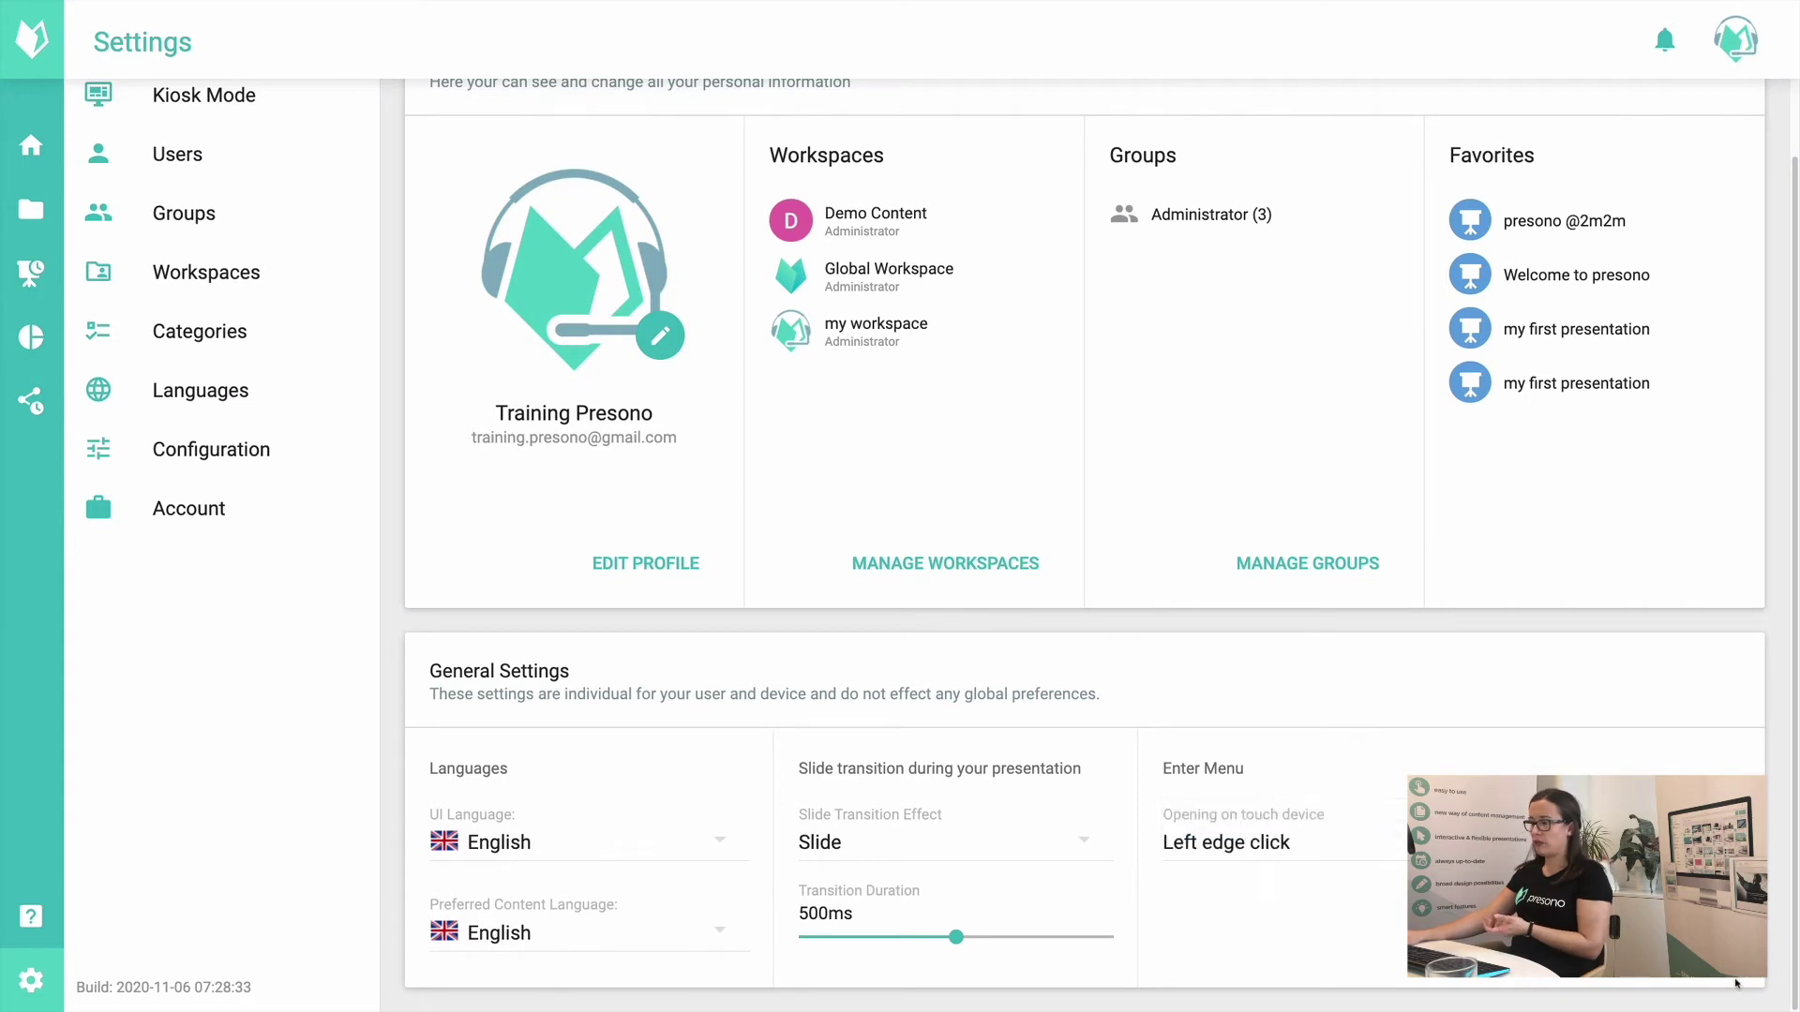
scroll(1207, 750, "up", 2)
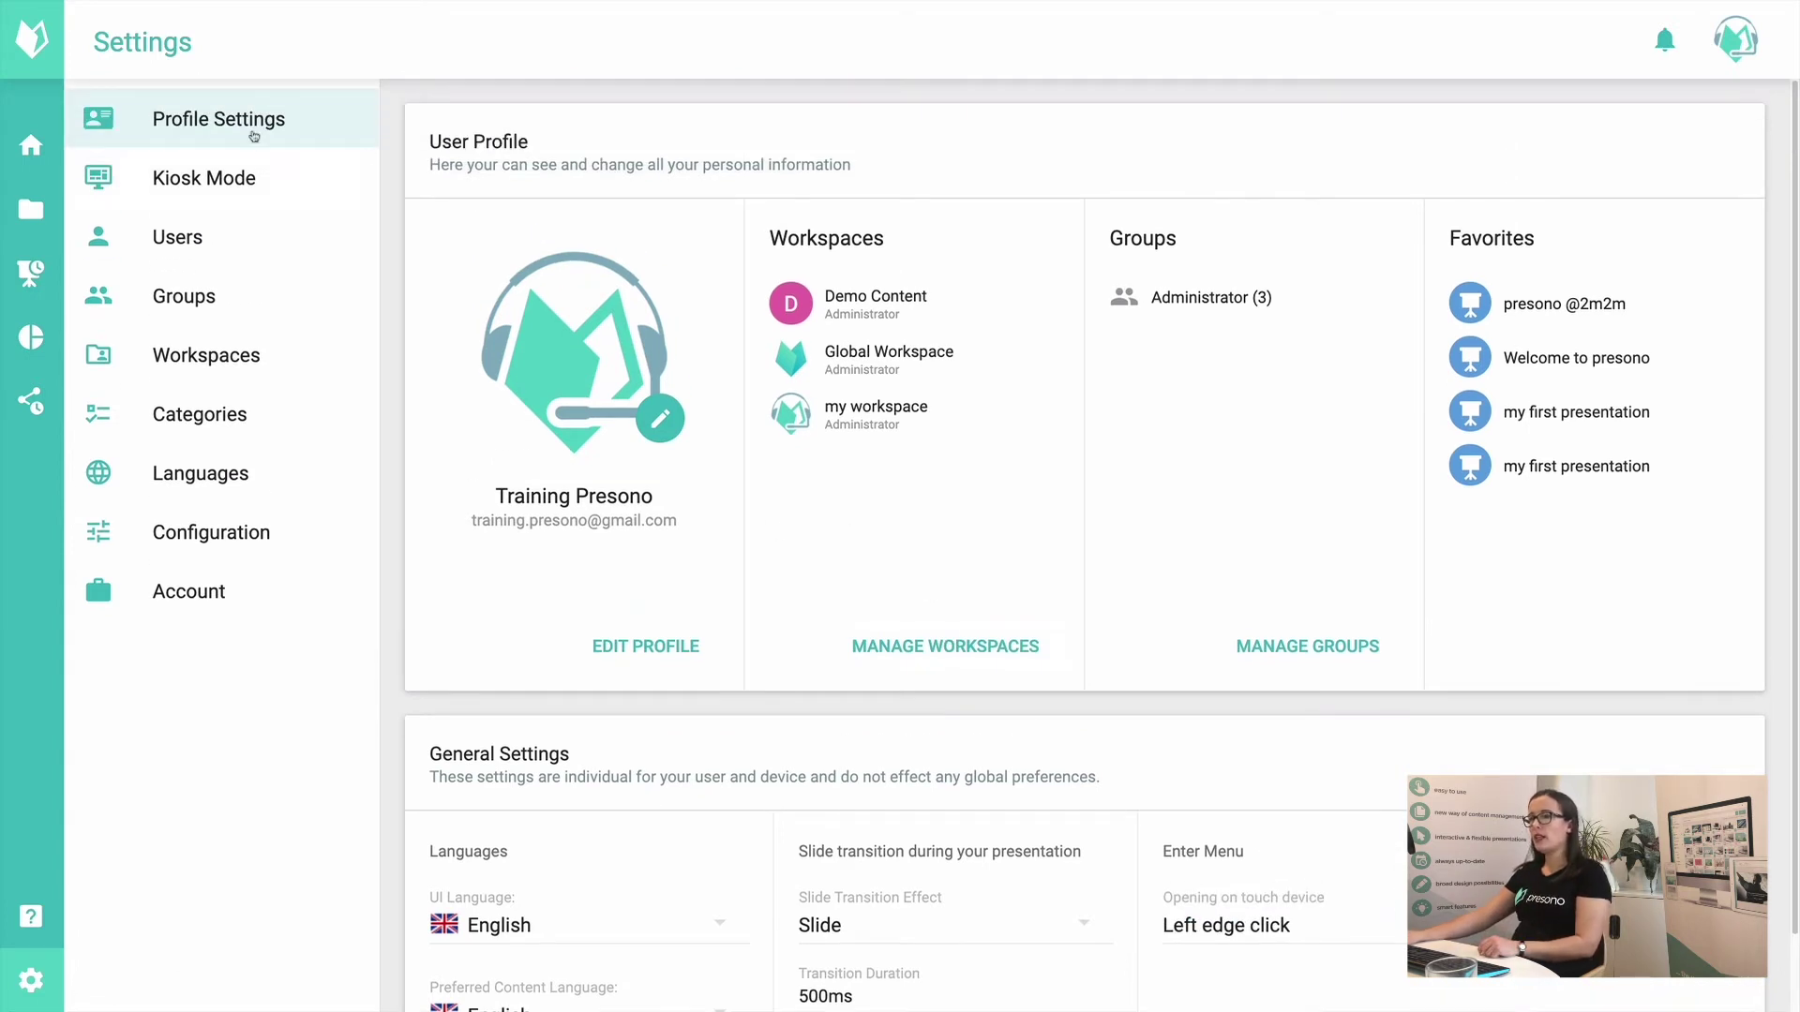
left_click(266, 169)
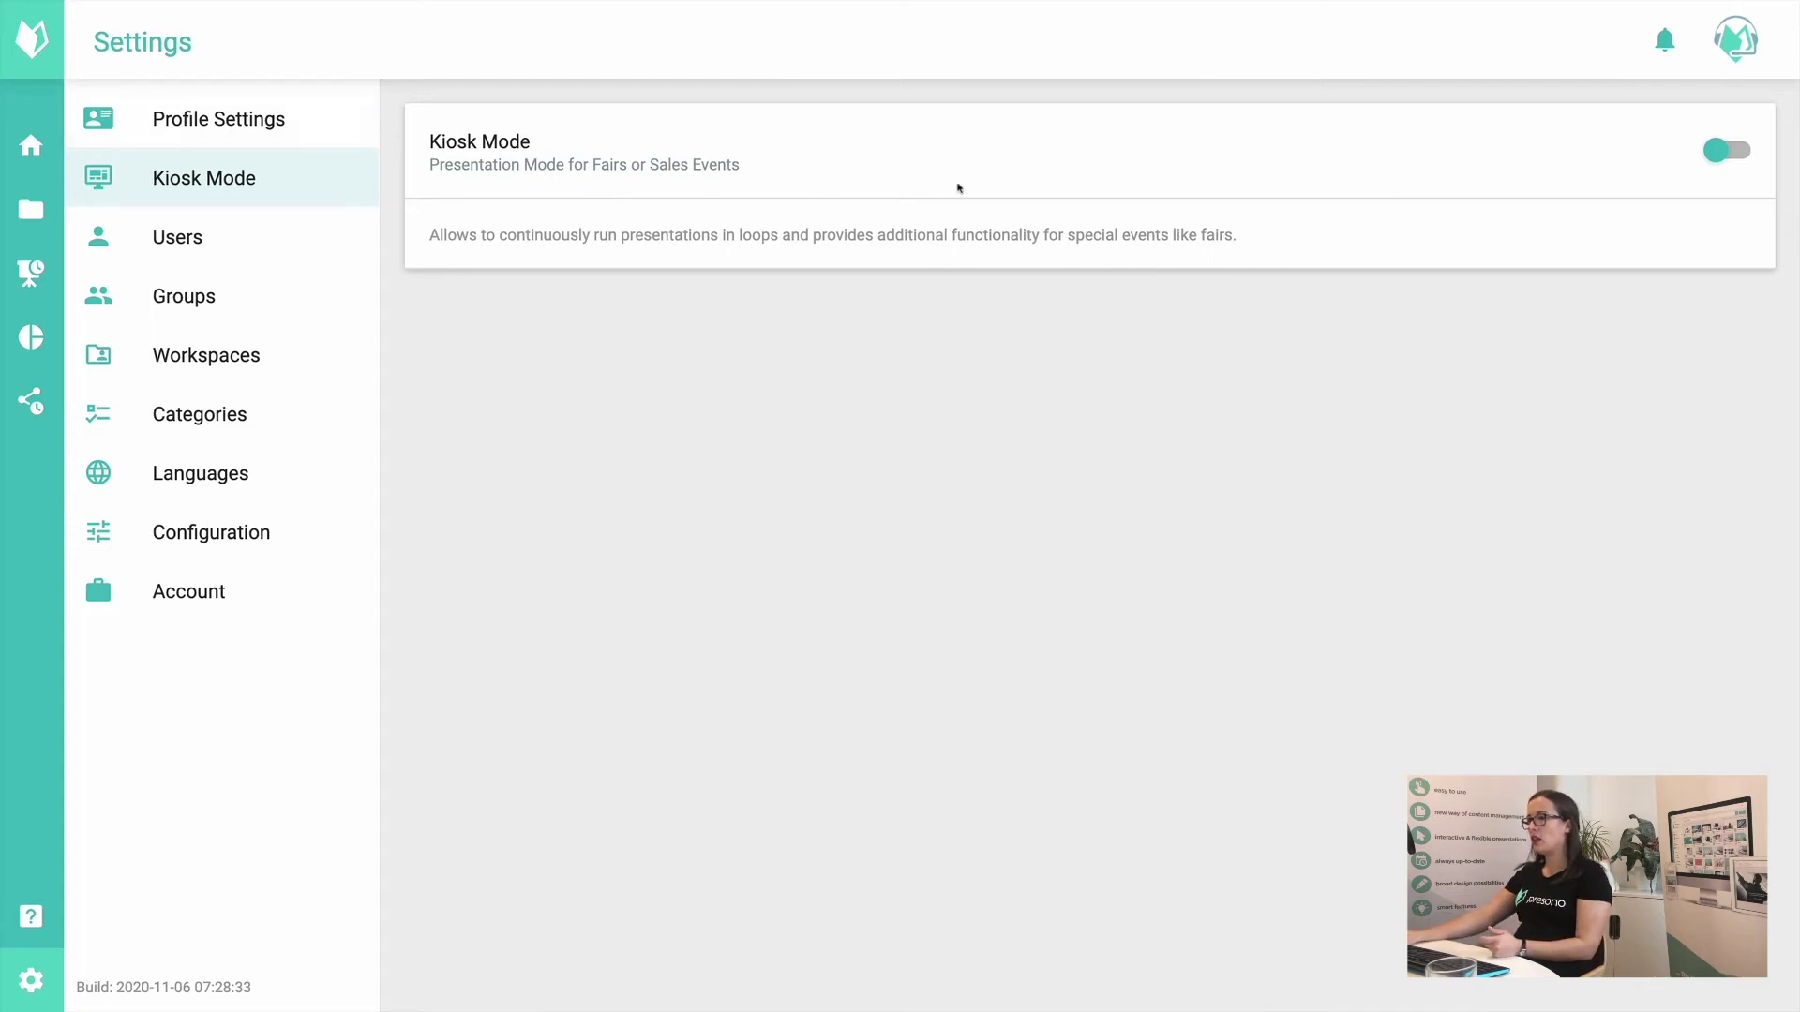
left_click(1722, 155)
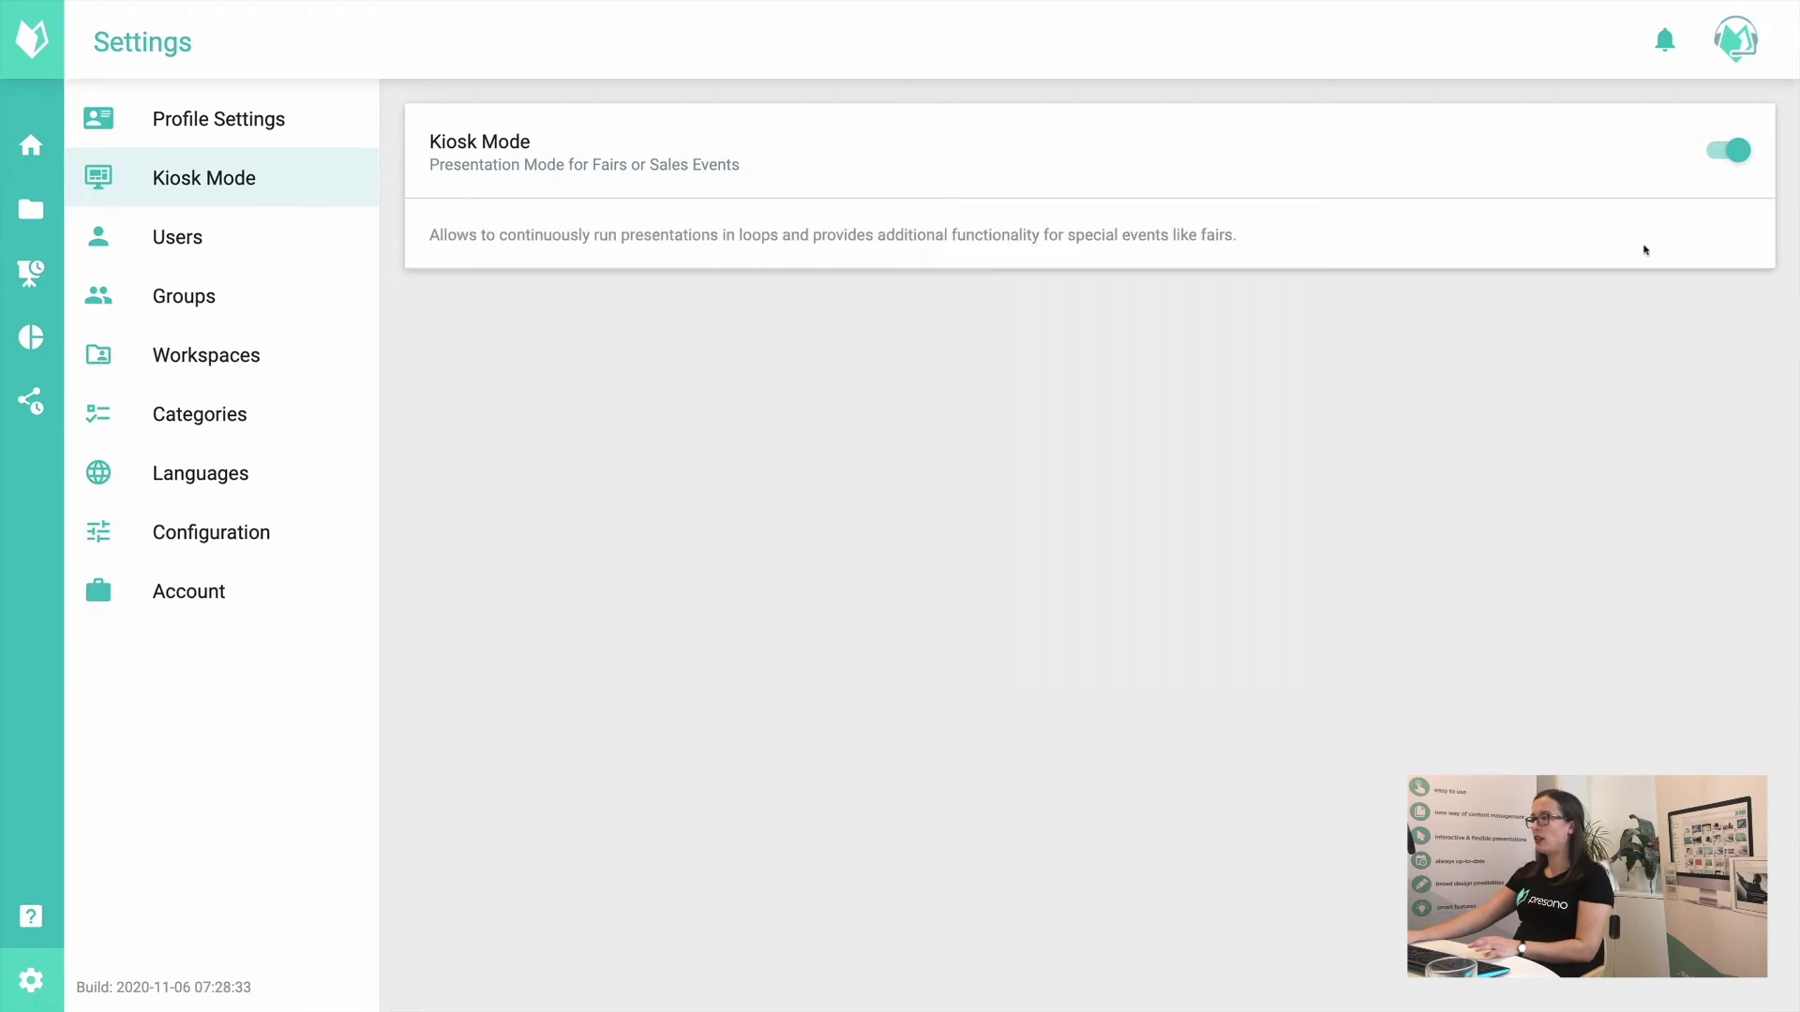
left_click(1727, 150)
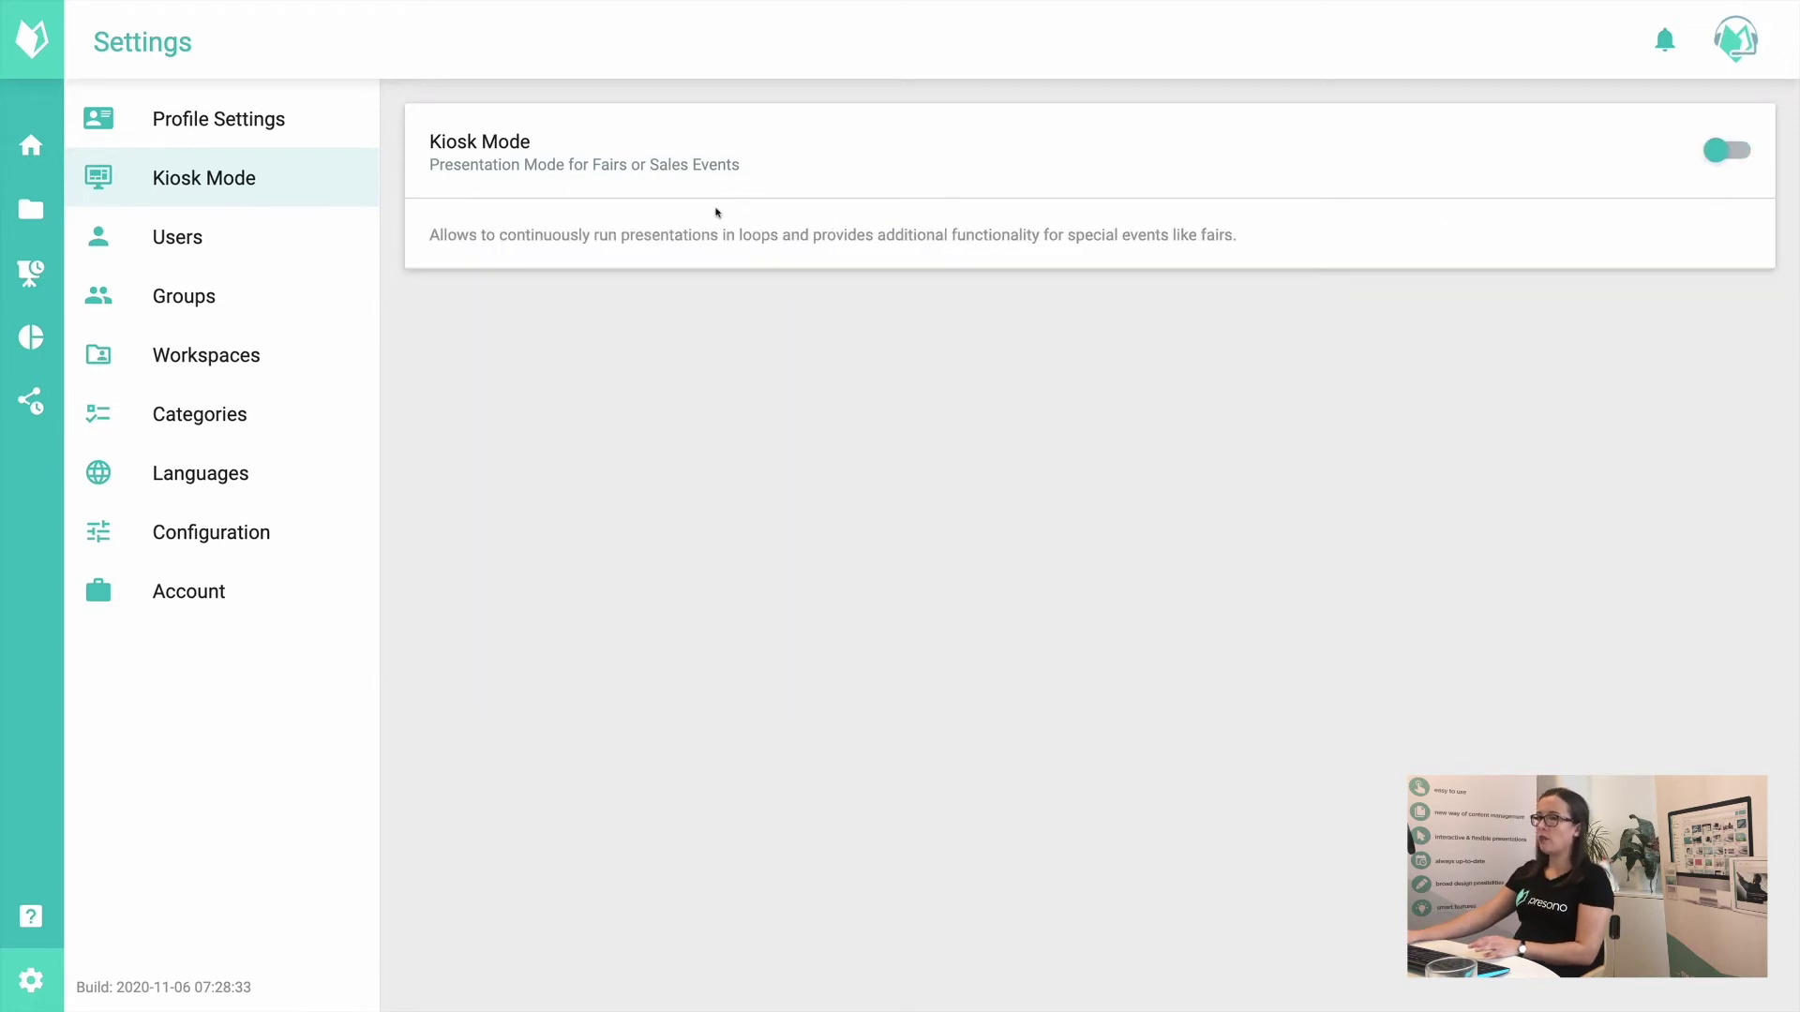
left_click(263, 245)
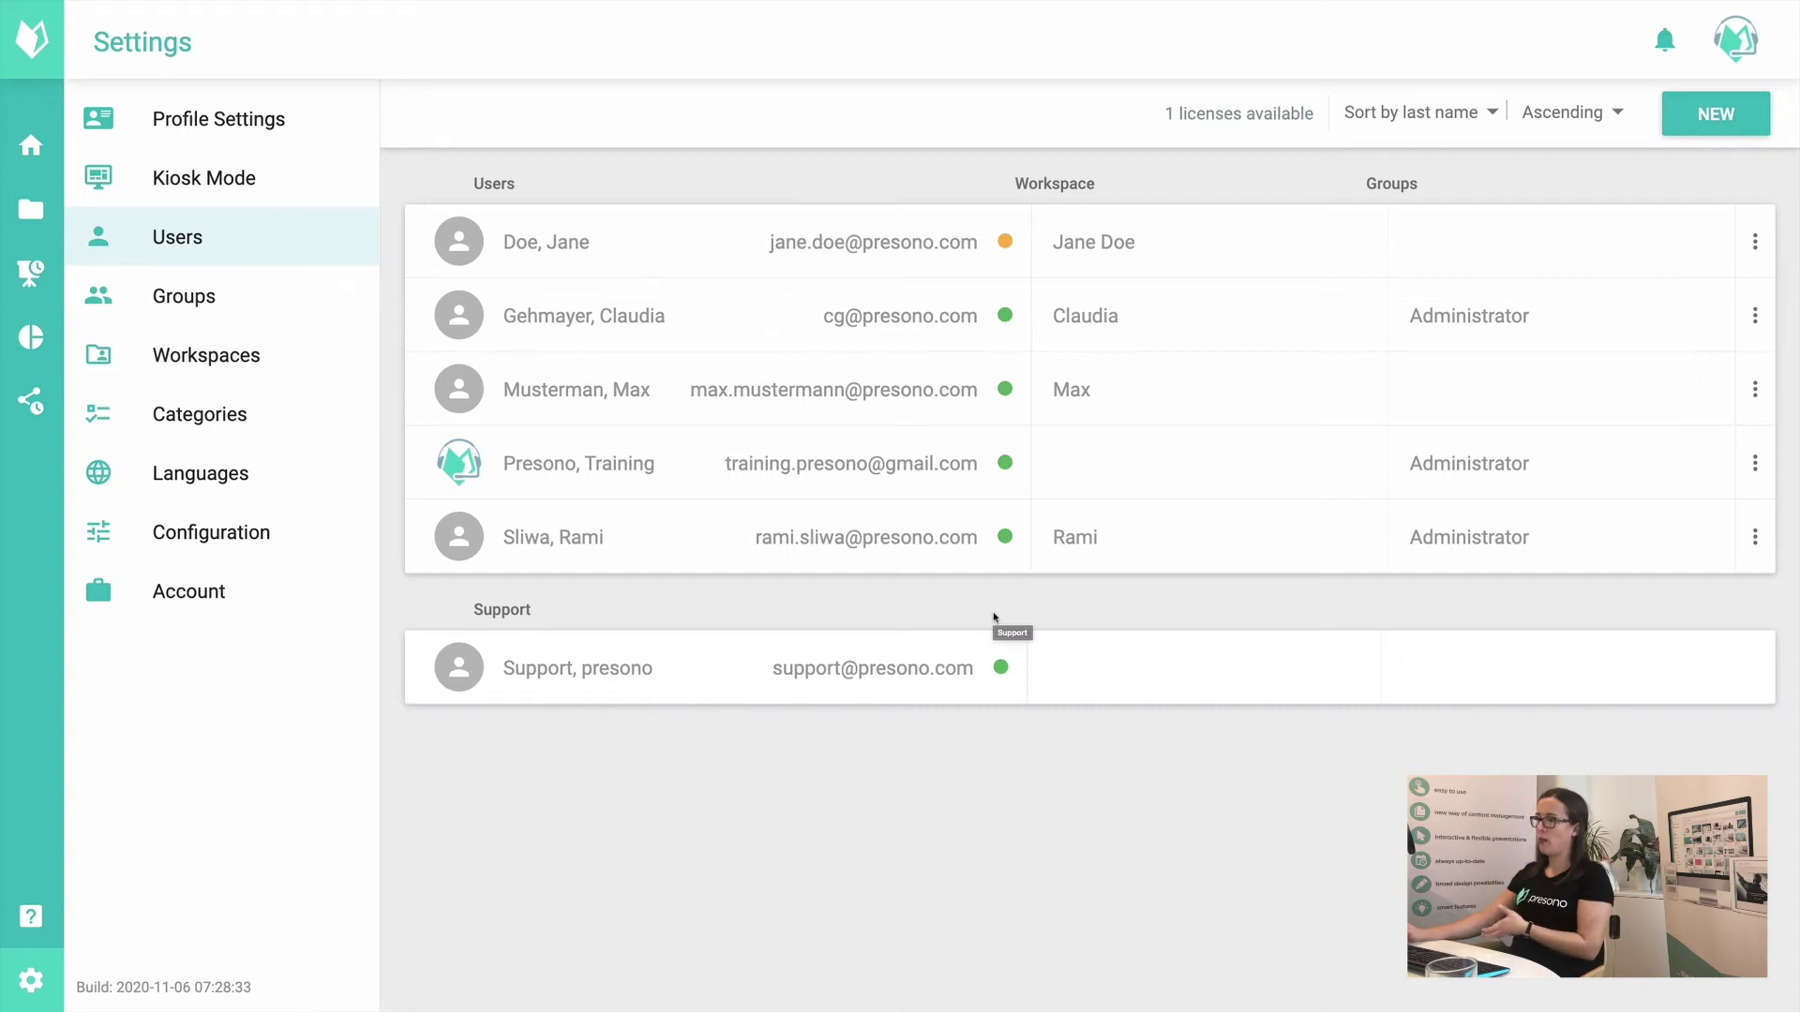
Step: Check a user's action menu without changes, then view the Groups page with Administrator
left_click(1755, 316)
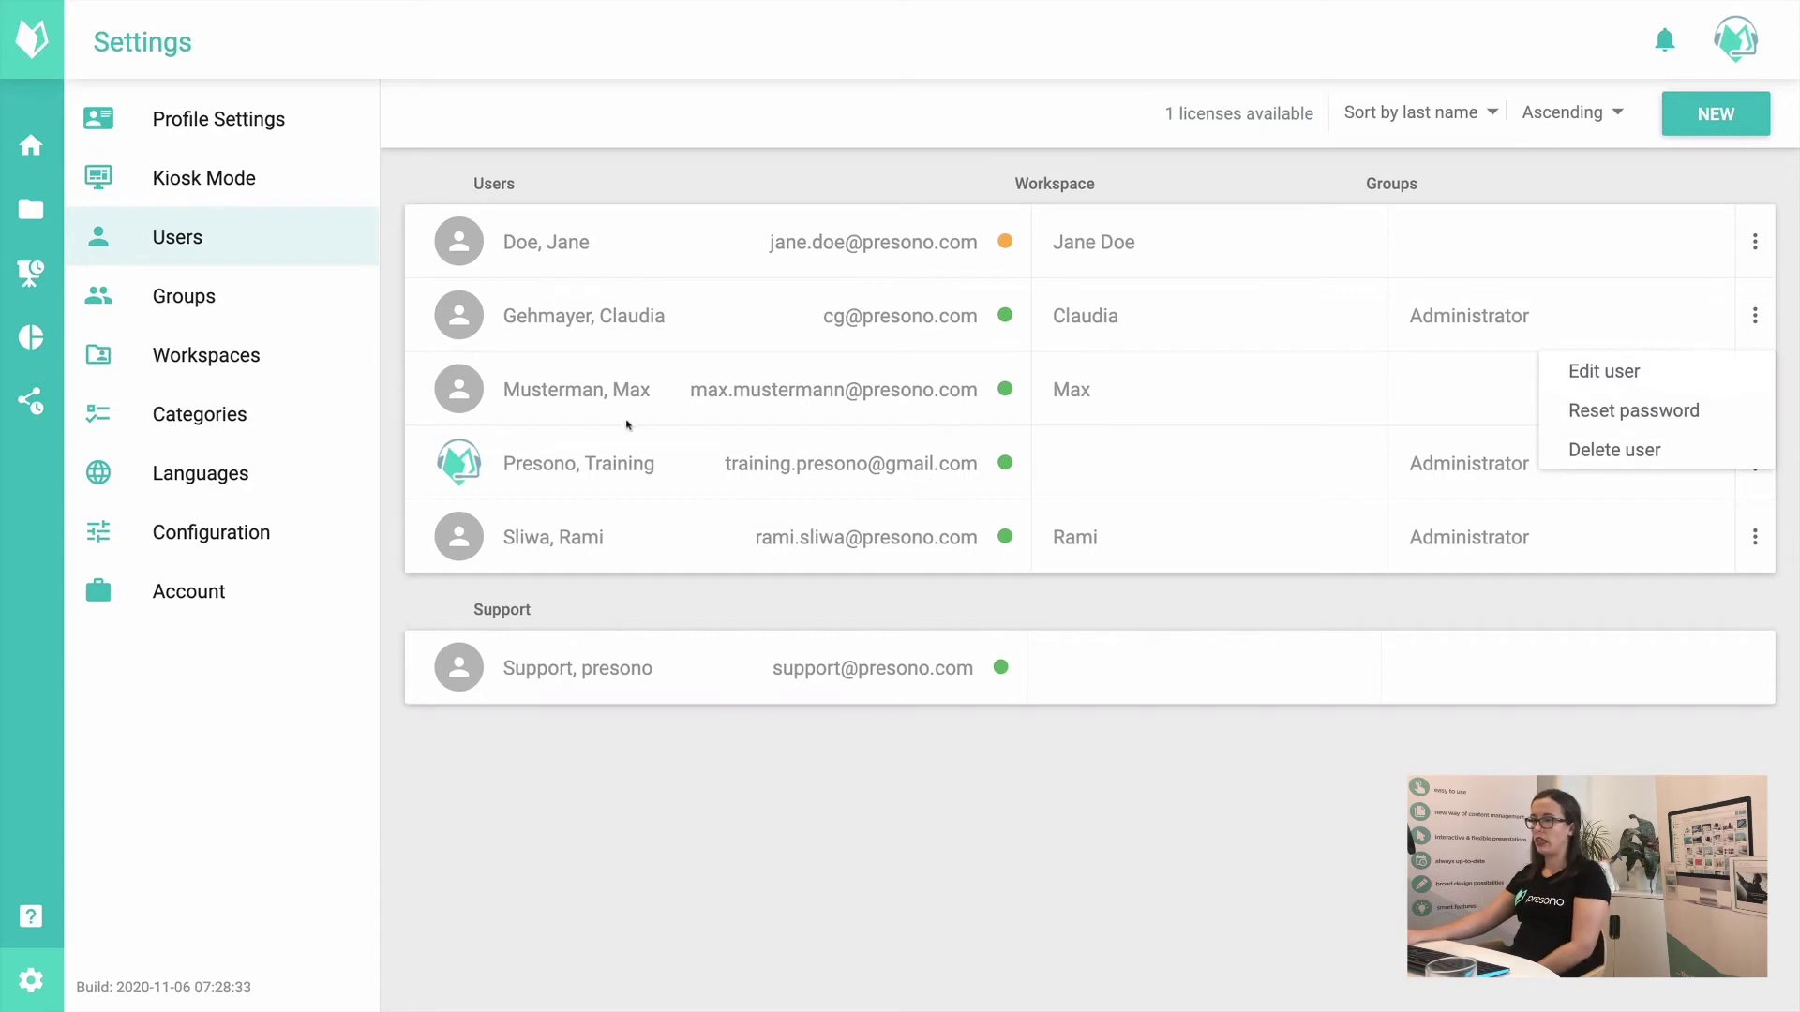
left_click(253, 253)
left_click(256, 274)
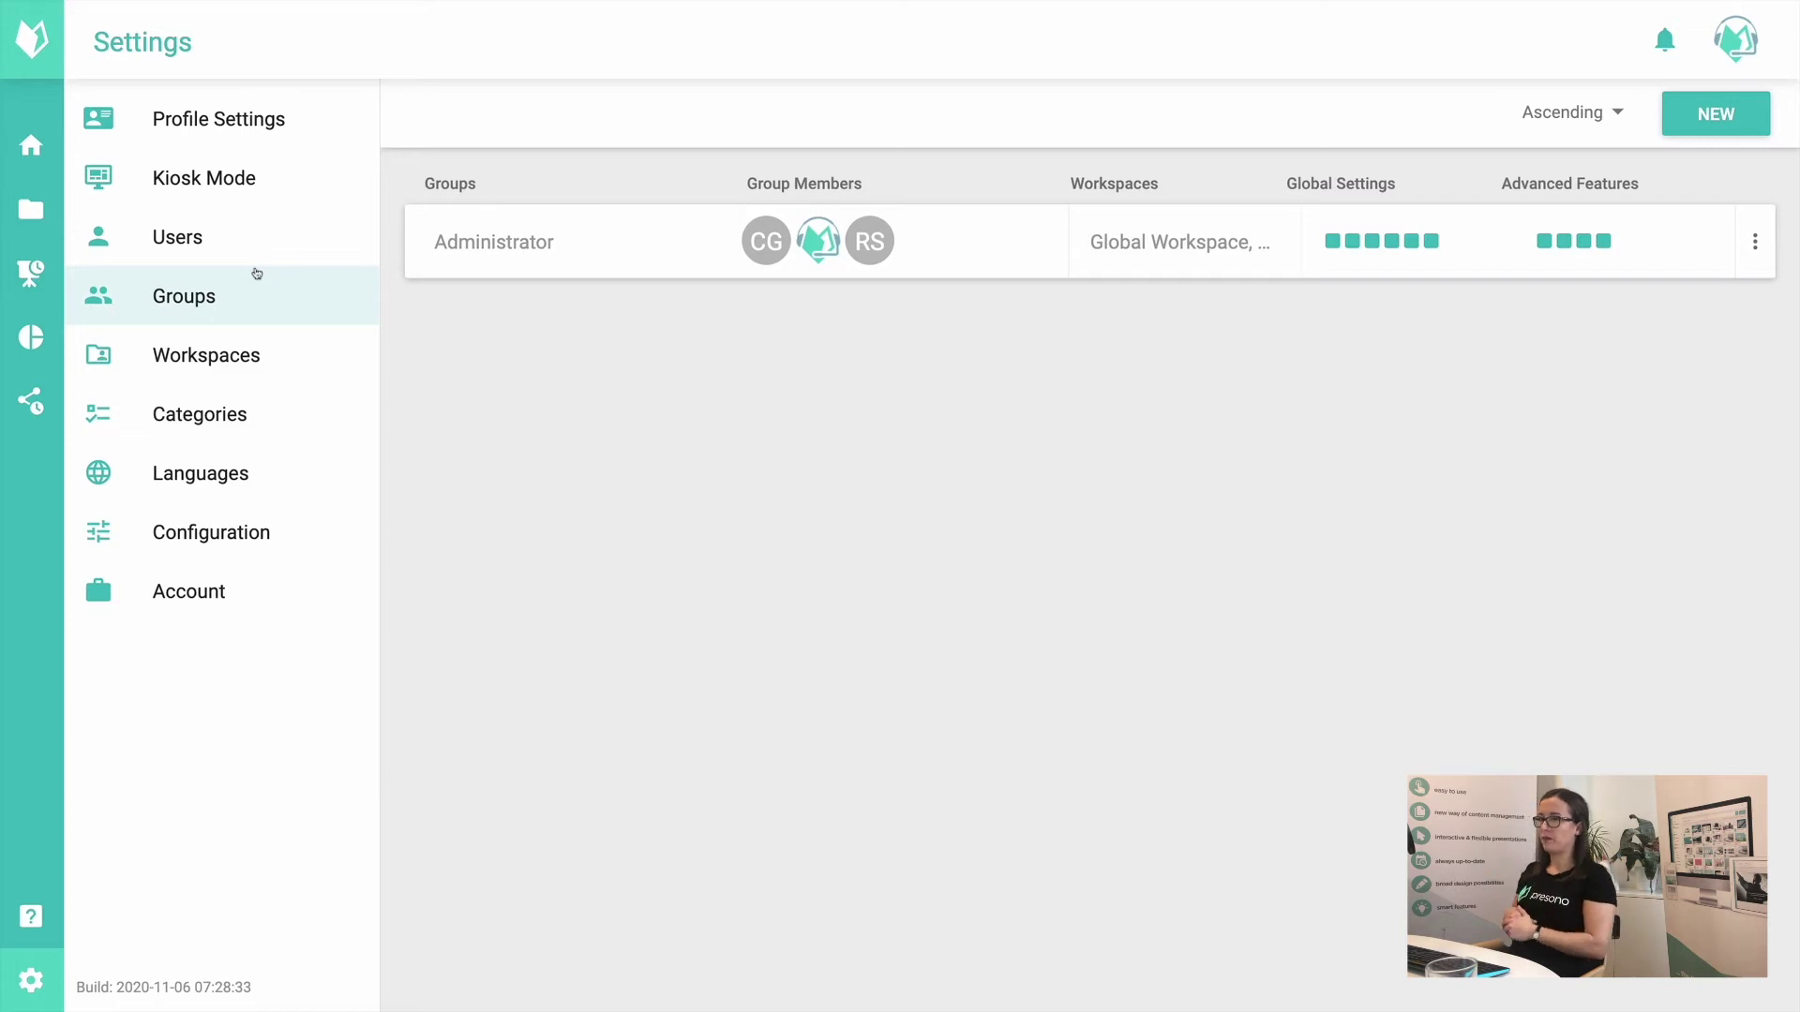
Step: Open the Workspaces page listing eight workspaces and their Administrator (3) assignments
left_click(251, 335)
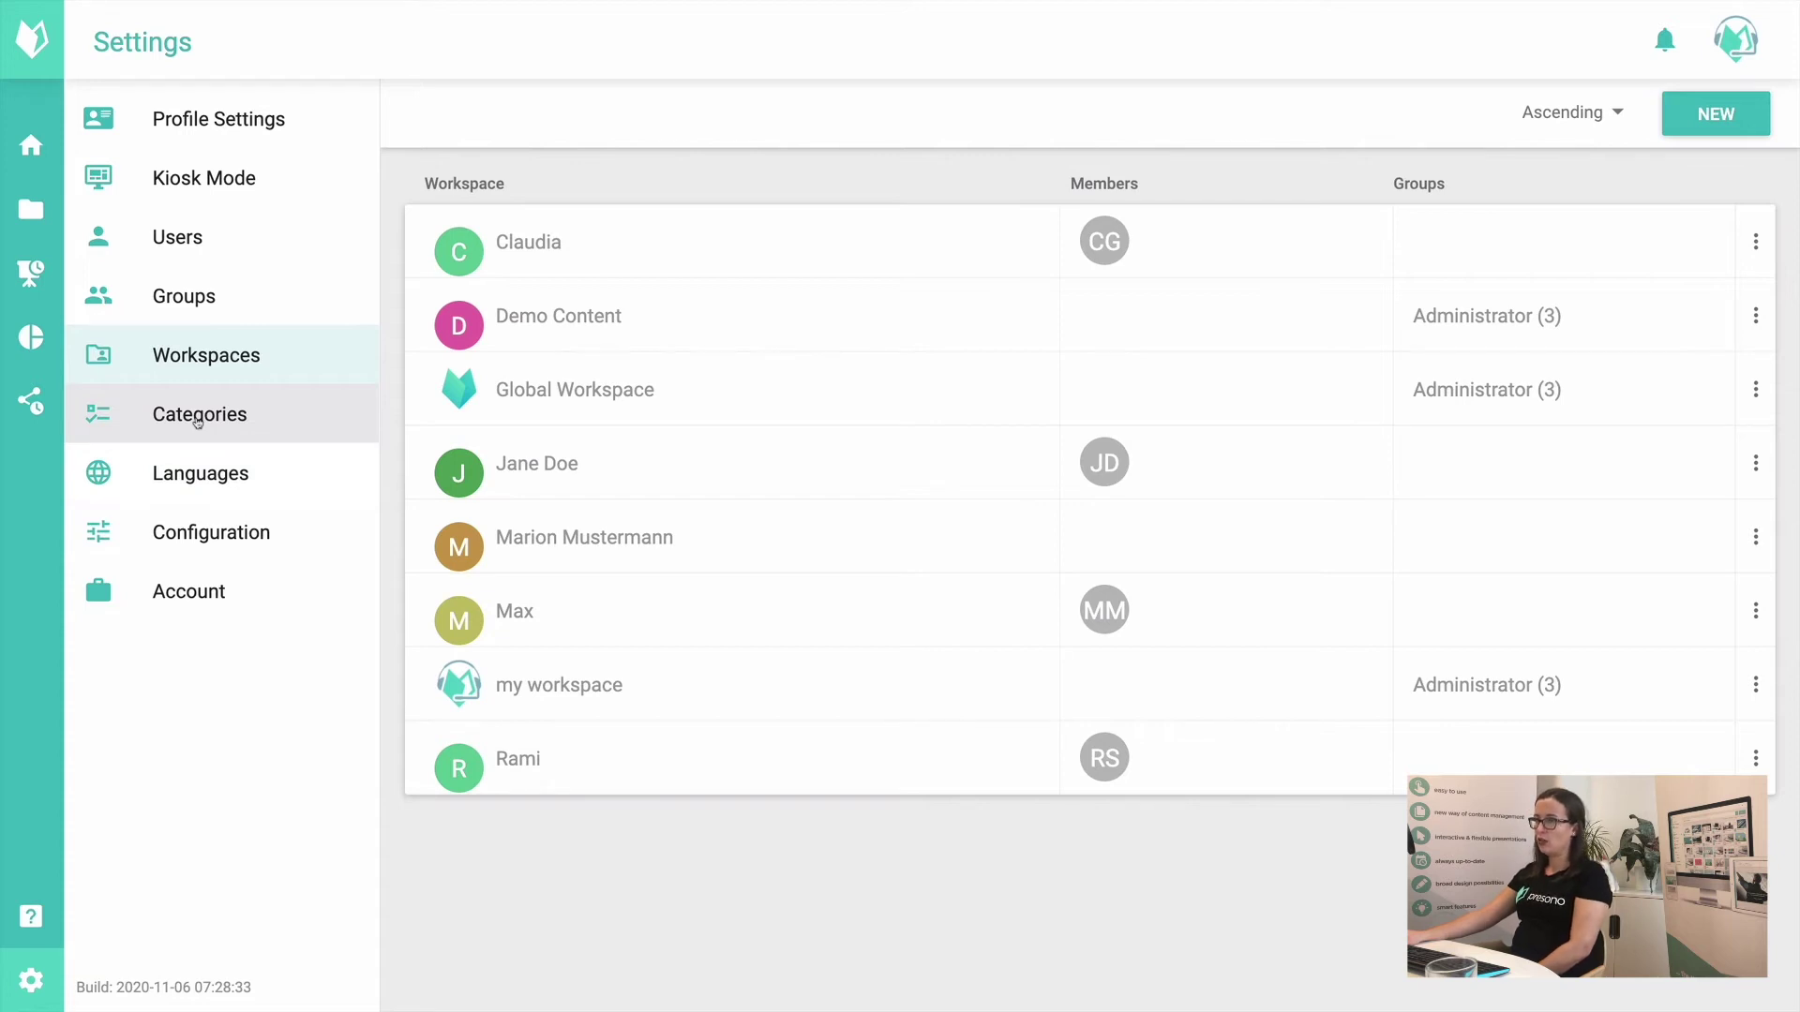
Step: Go via Categories to the Languages page showing English (United Kingdom) default and German
left_click(198, 422)
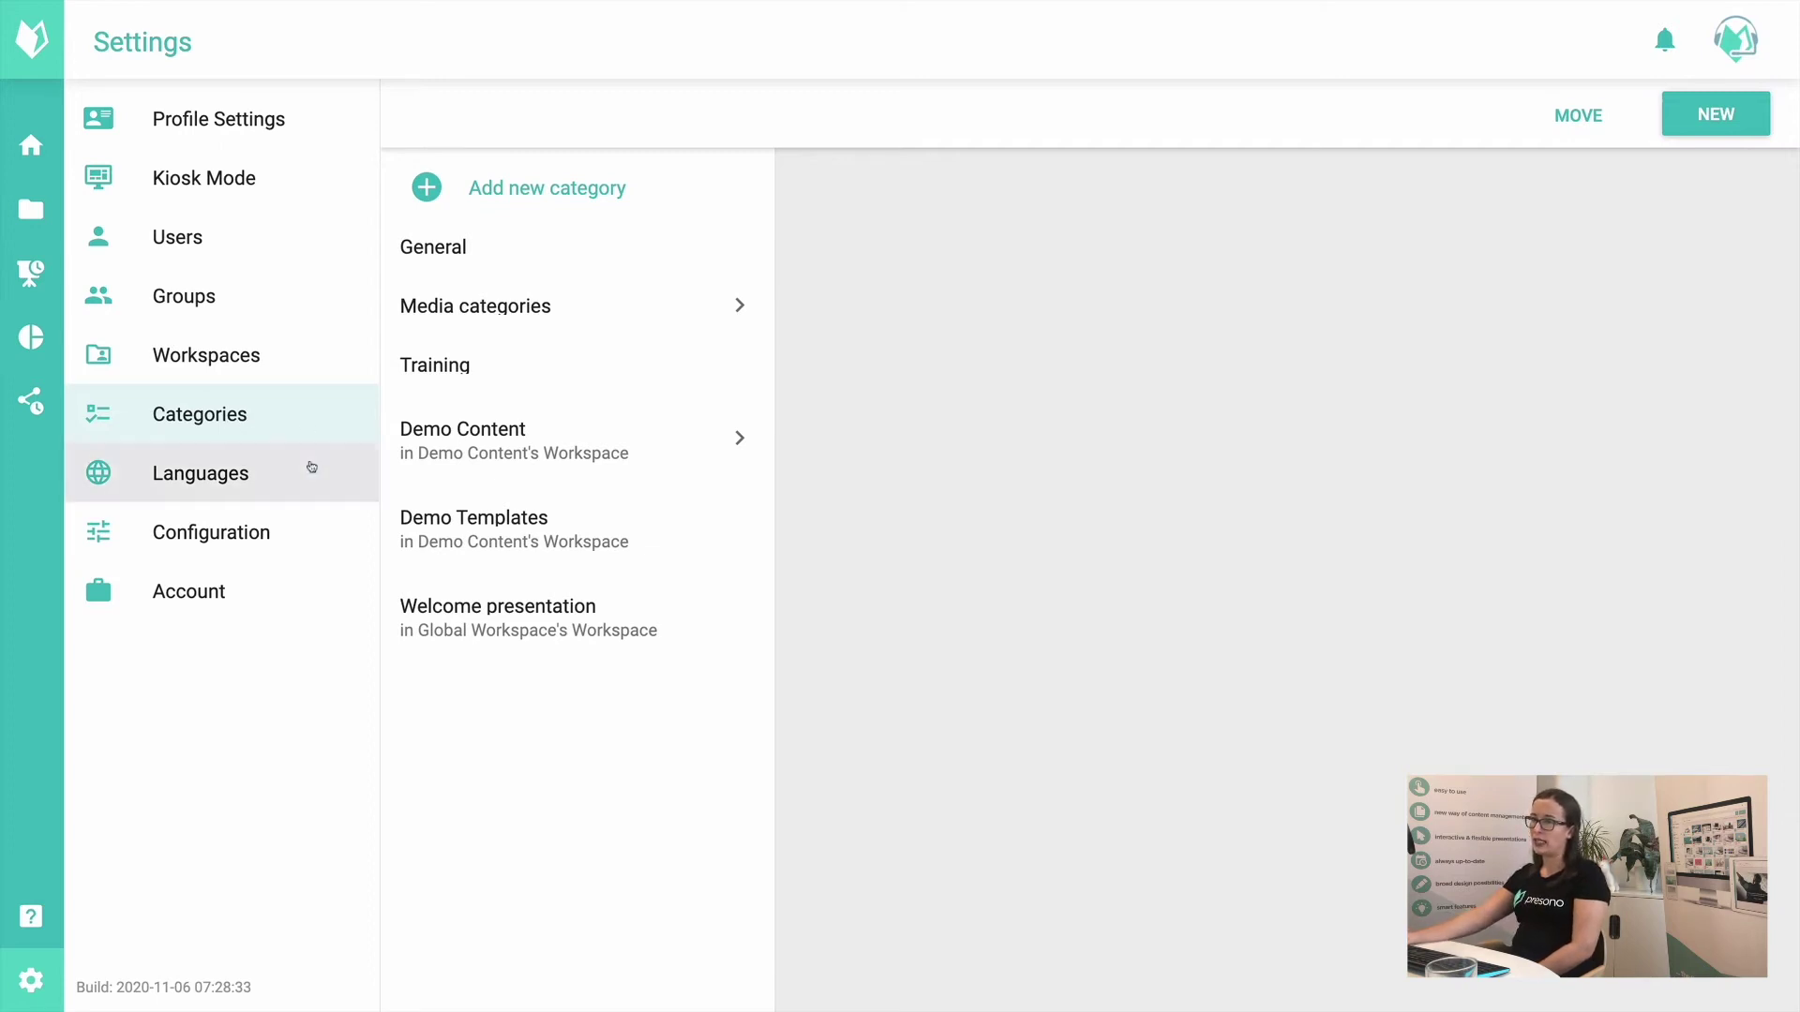
left_click(314, 495)
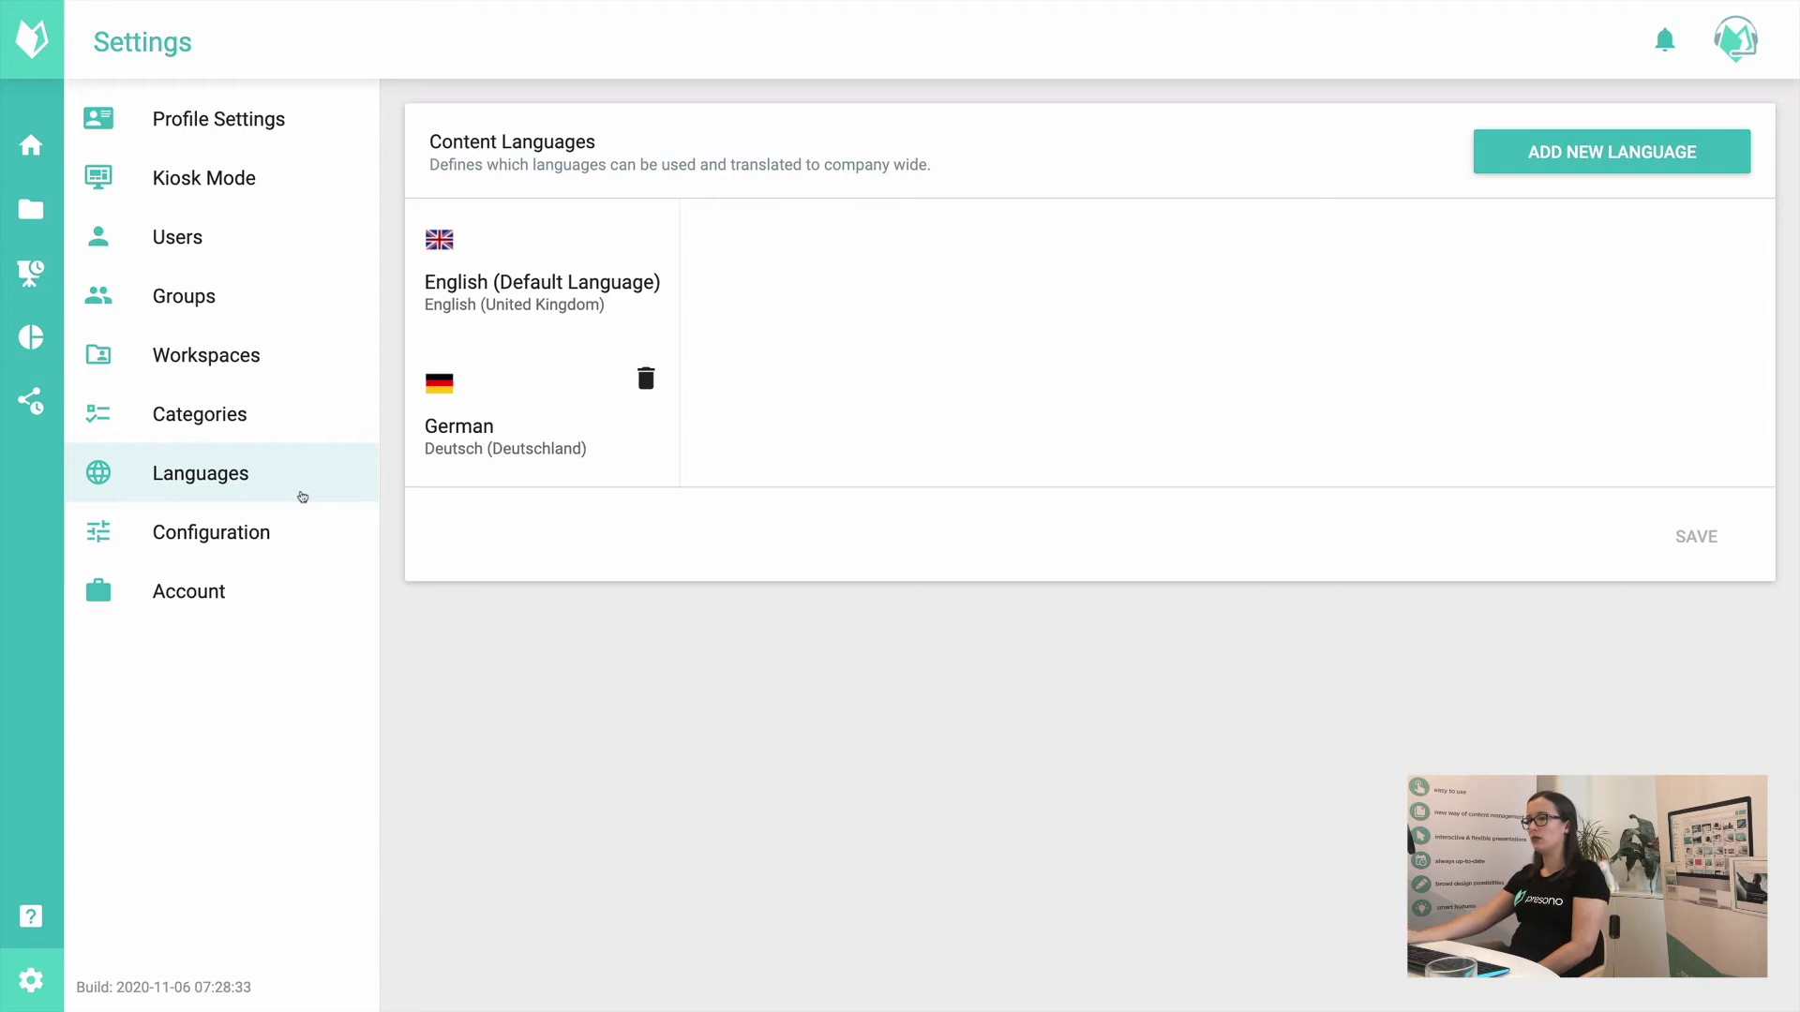
Step: Open Configuration to view the Fonts tab's allowed font sizes and enabled system fonts
left_click(221, 524)
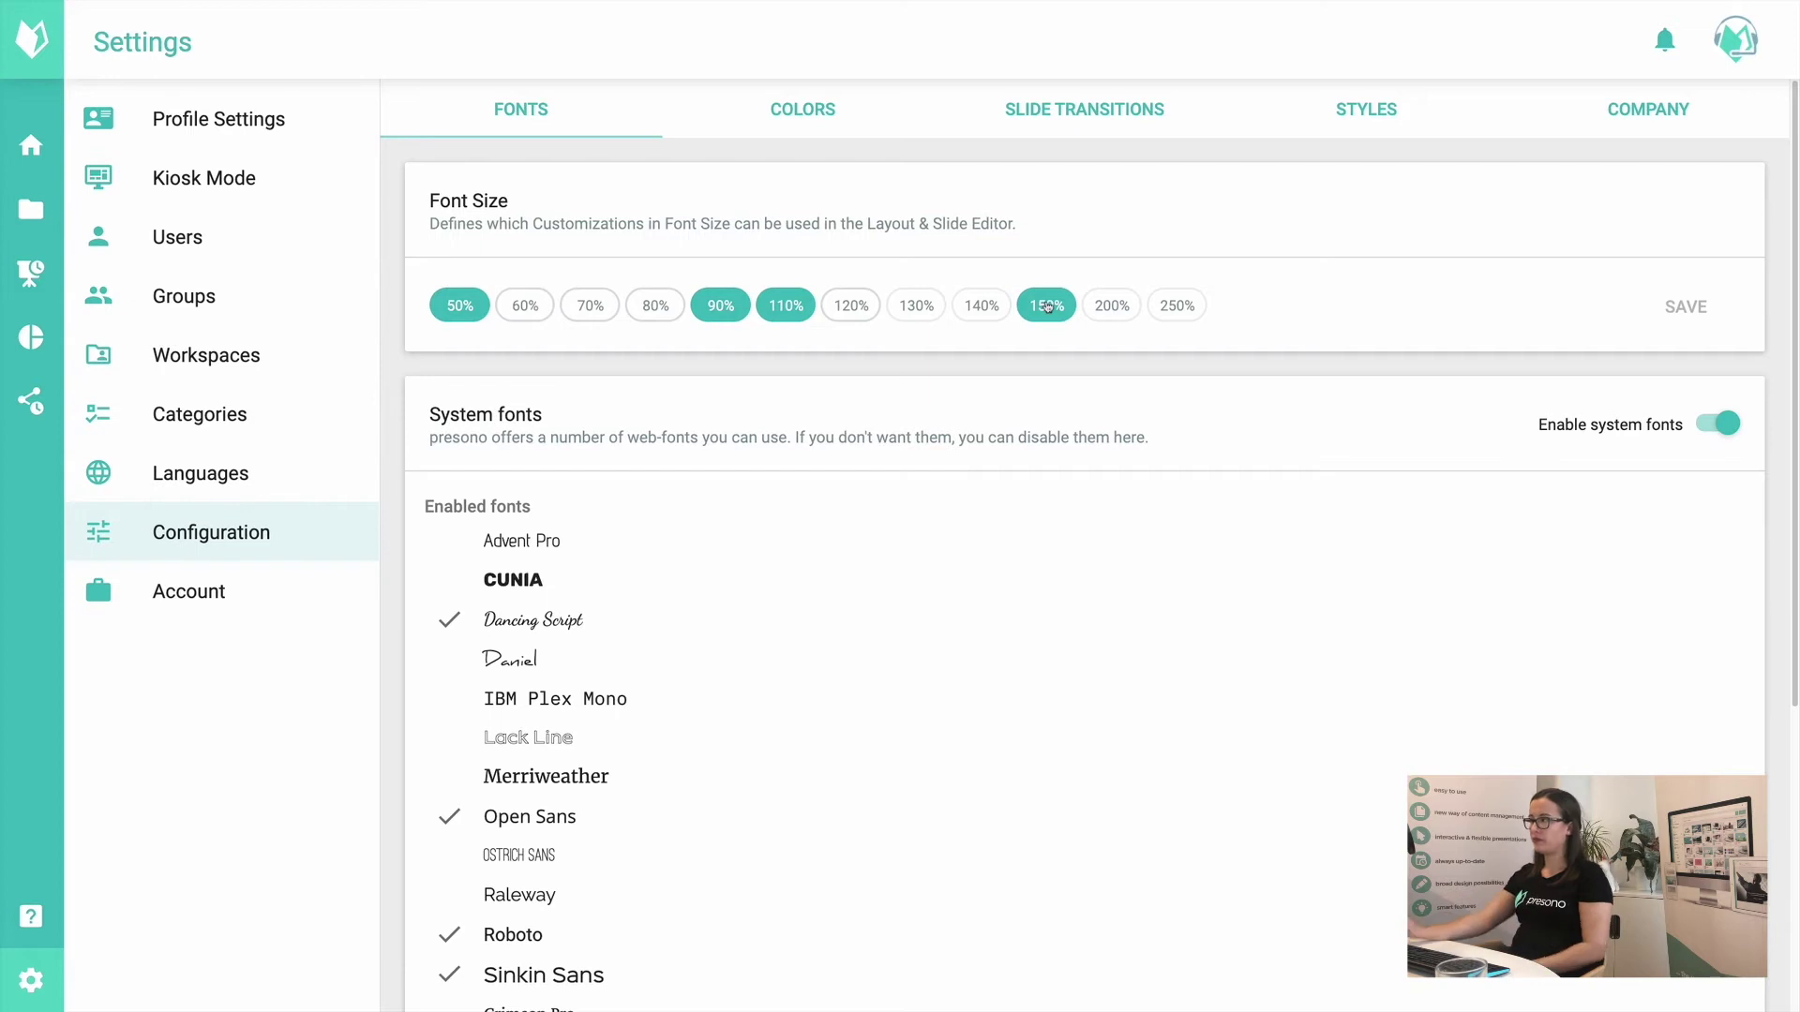
Step: Deselect the 150% and 50% font sizes, leaving only 90% and 110%, and save
left_click(1047, 306)
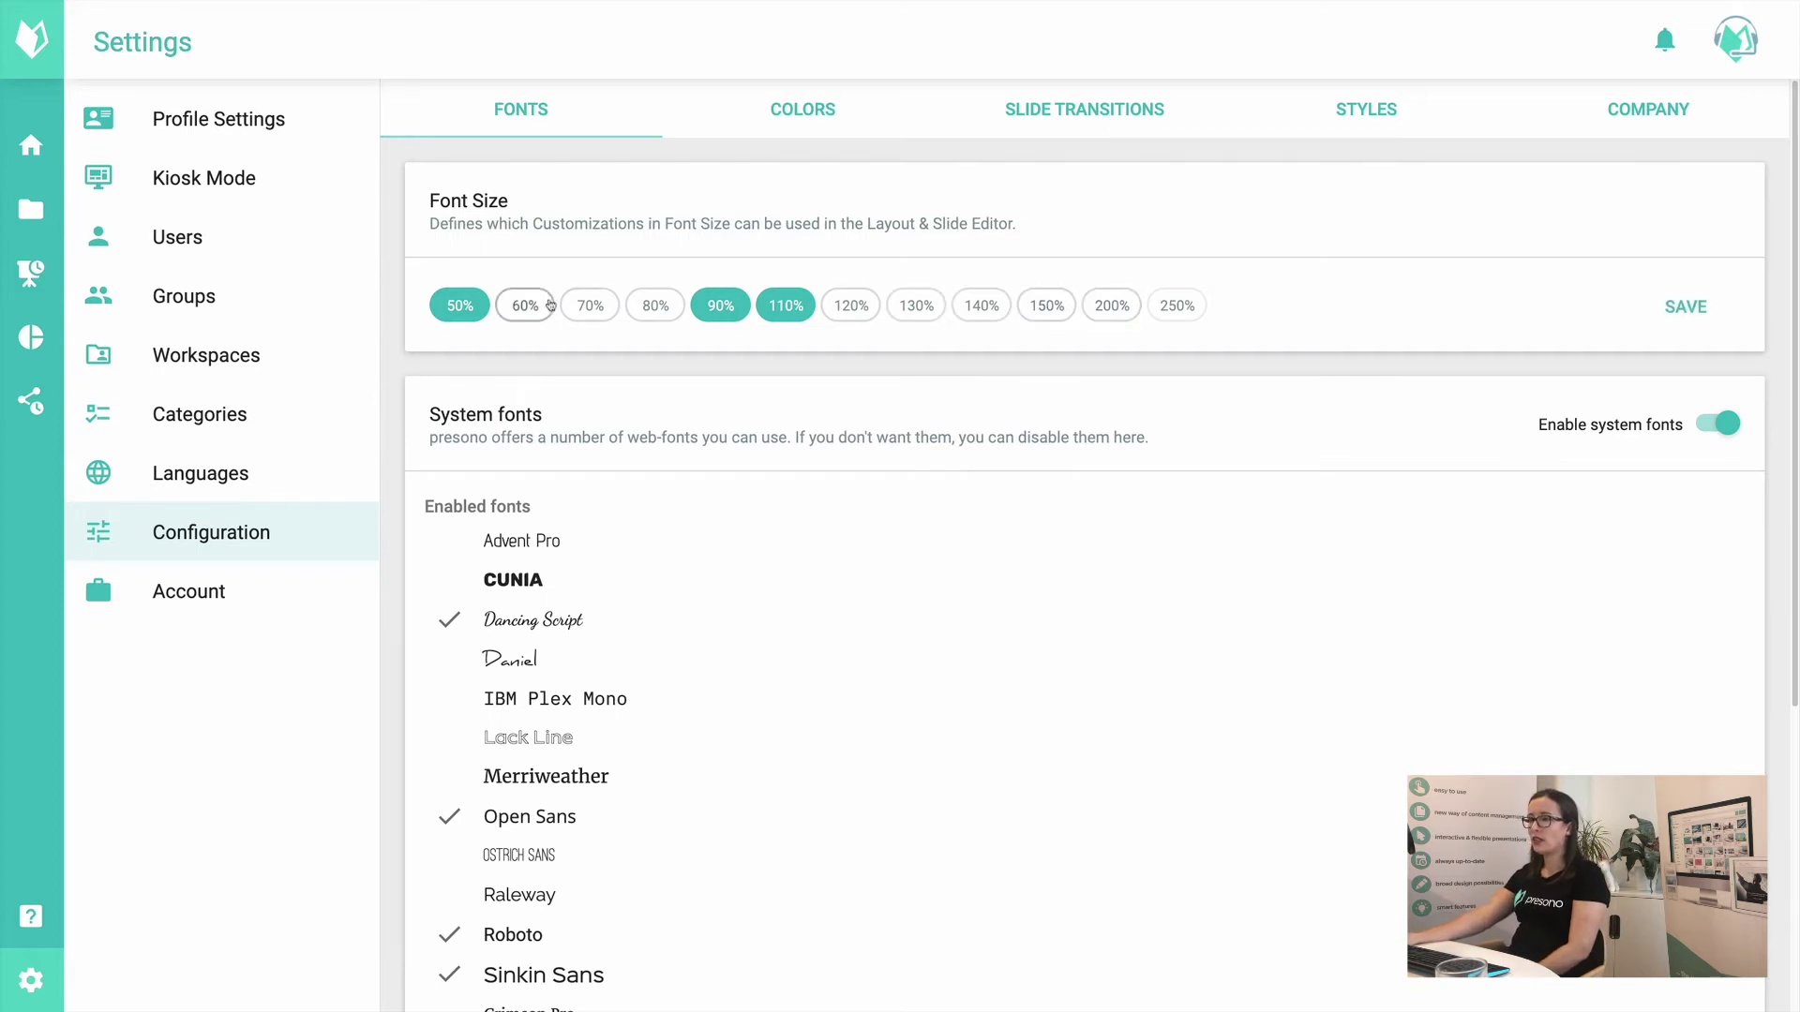
left_click(460, 305)
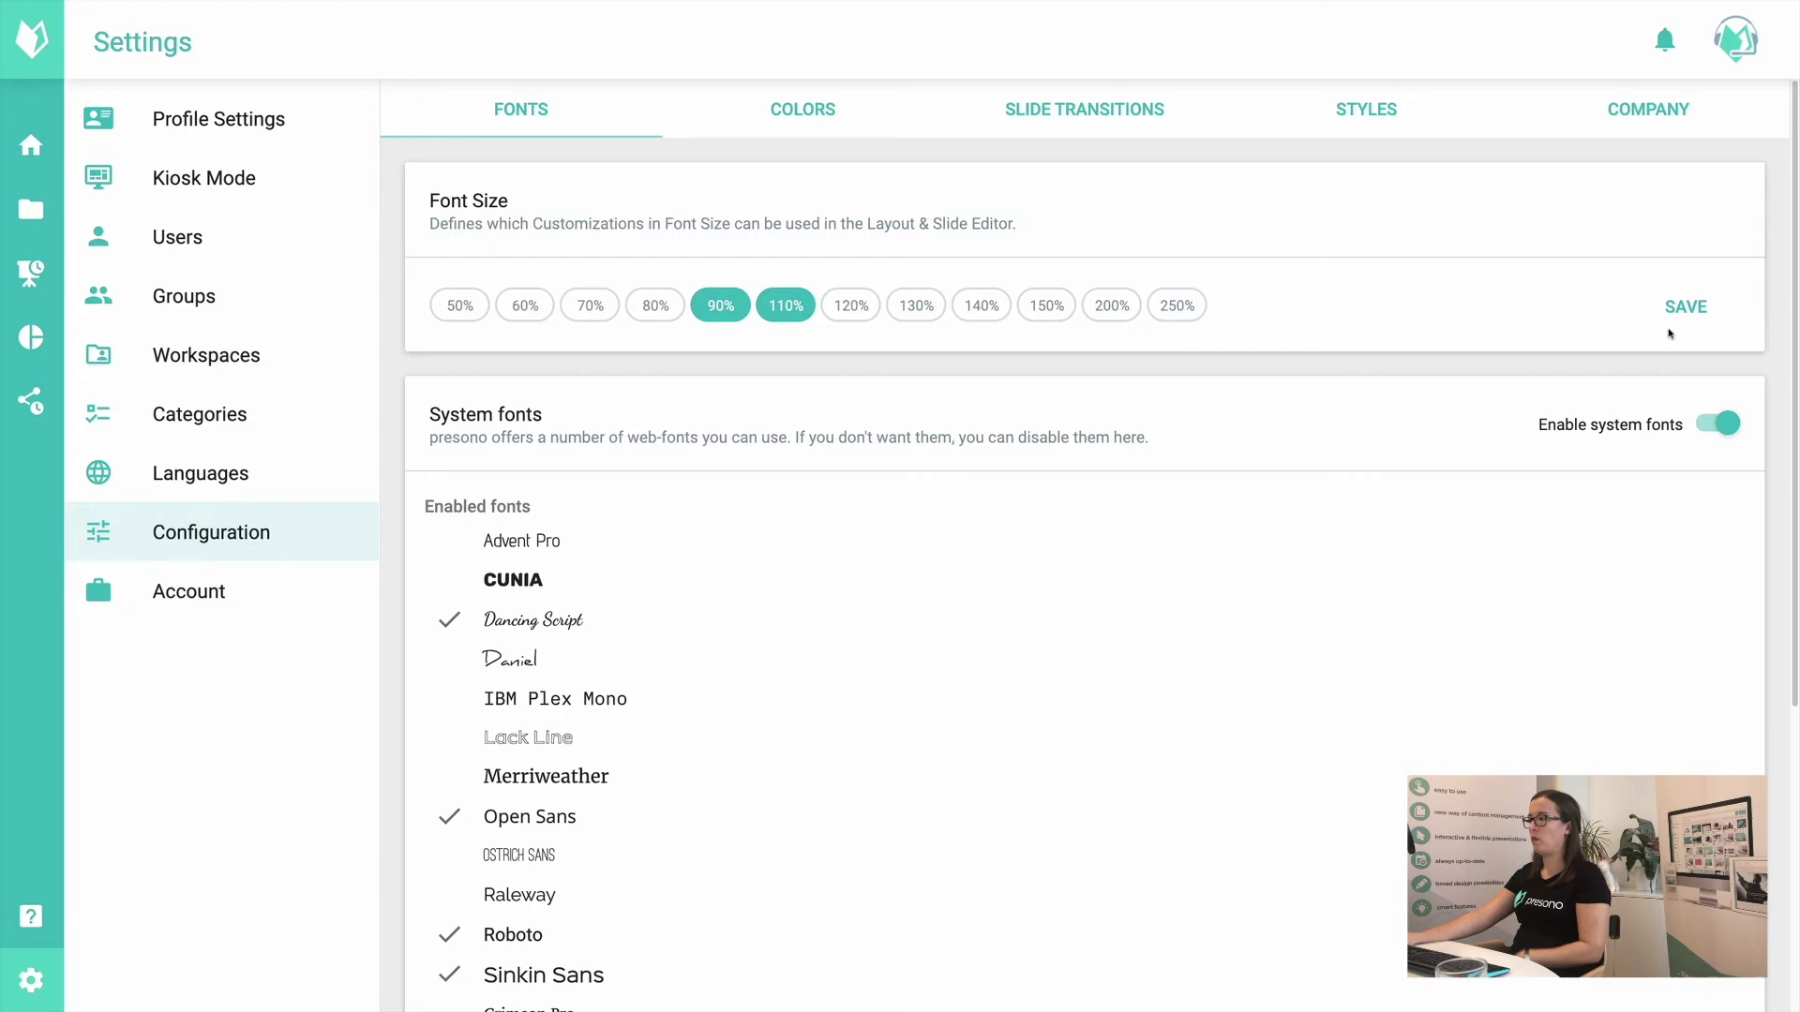
left_click(1703, 309)
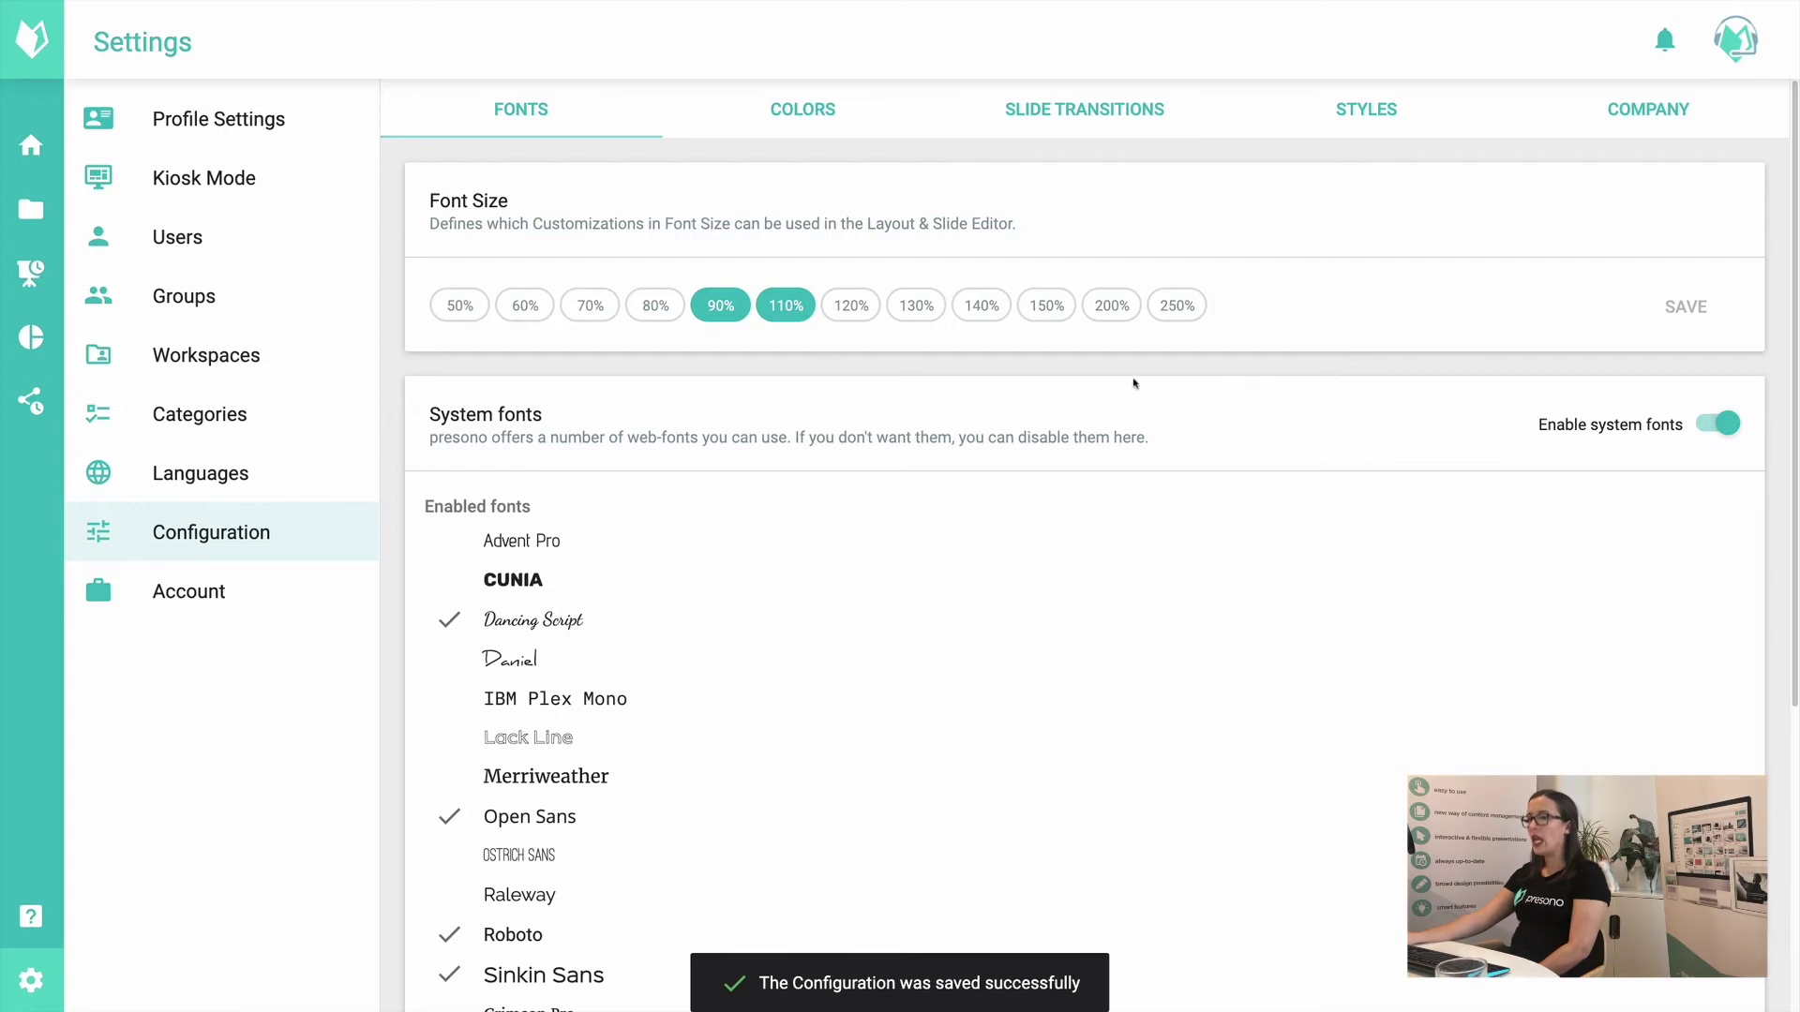
scroll(1134, 383, "down", 2)
Step: Turn Enable system fonts off and back on
scroll(1133, 383, "down", 1)
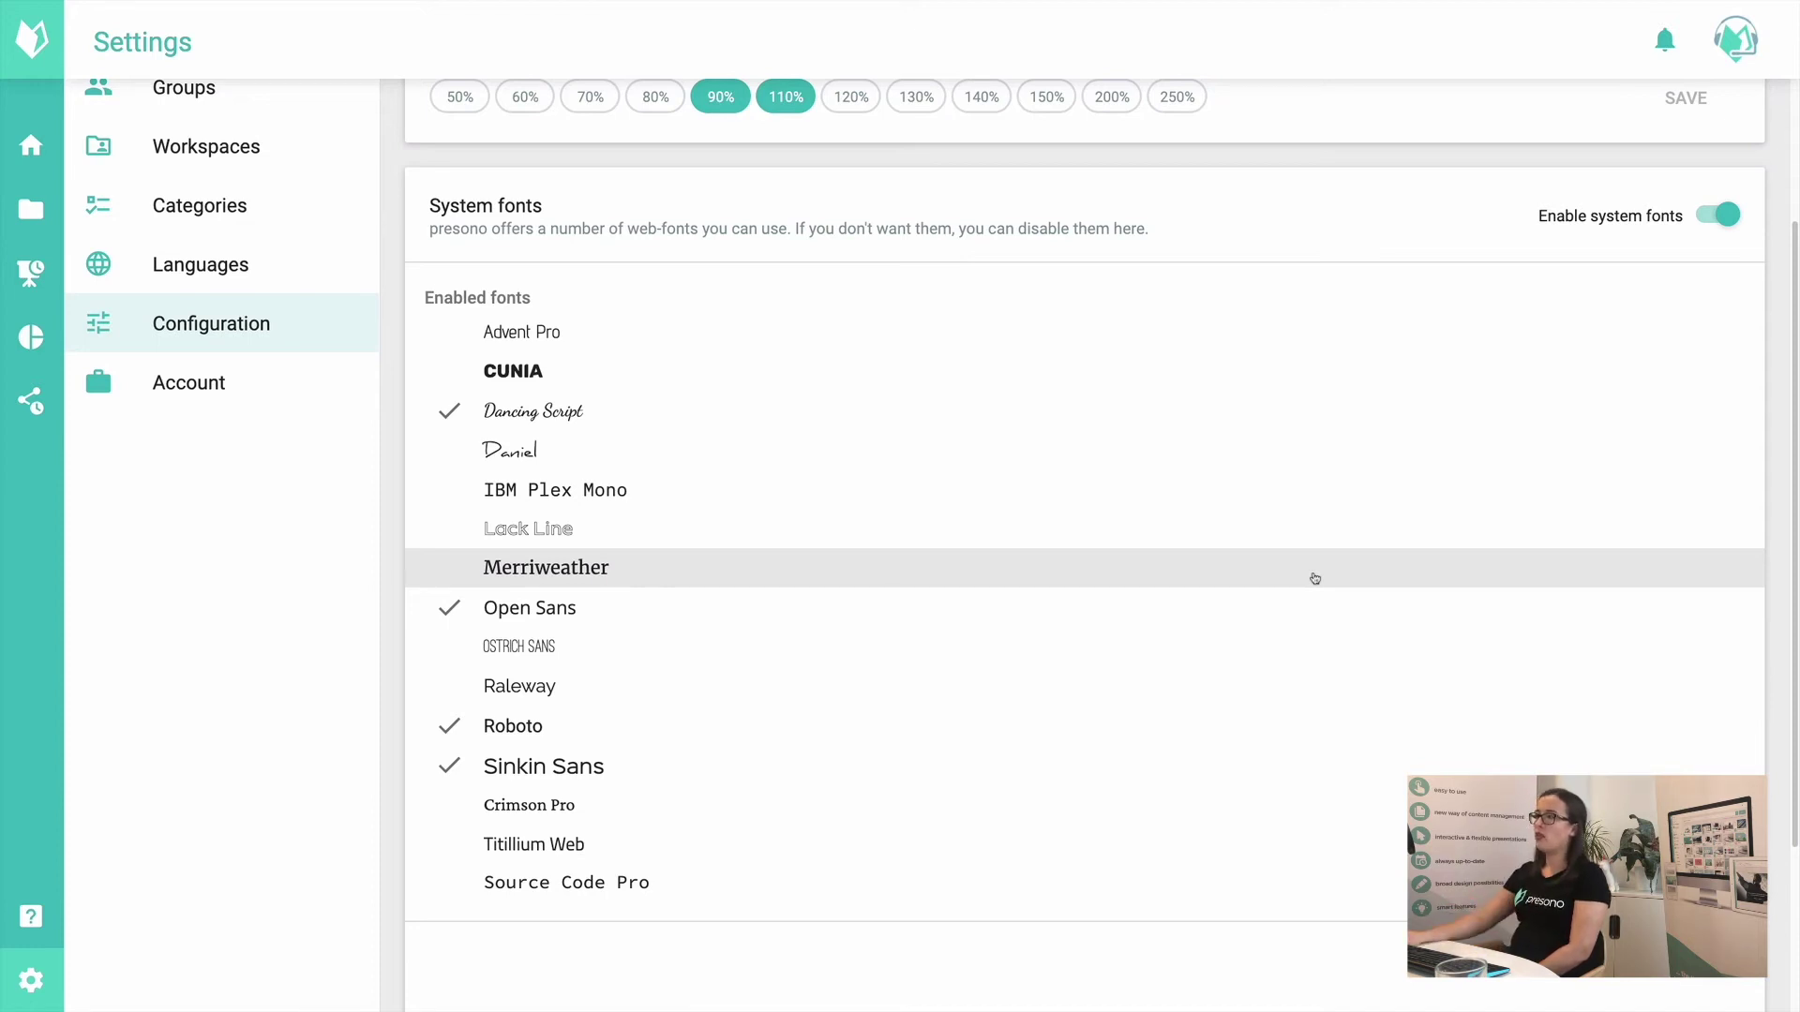
left_click(1721, 229)
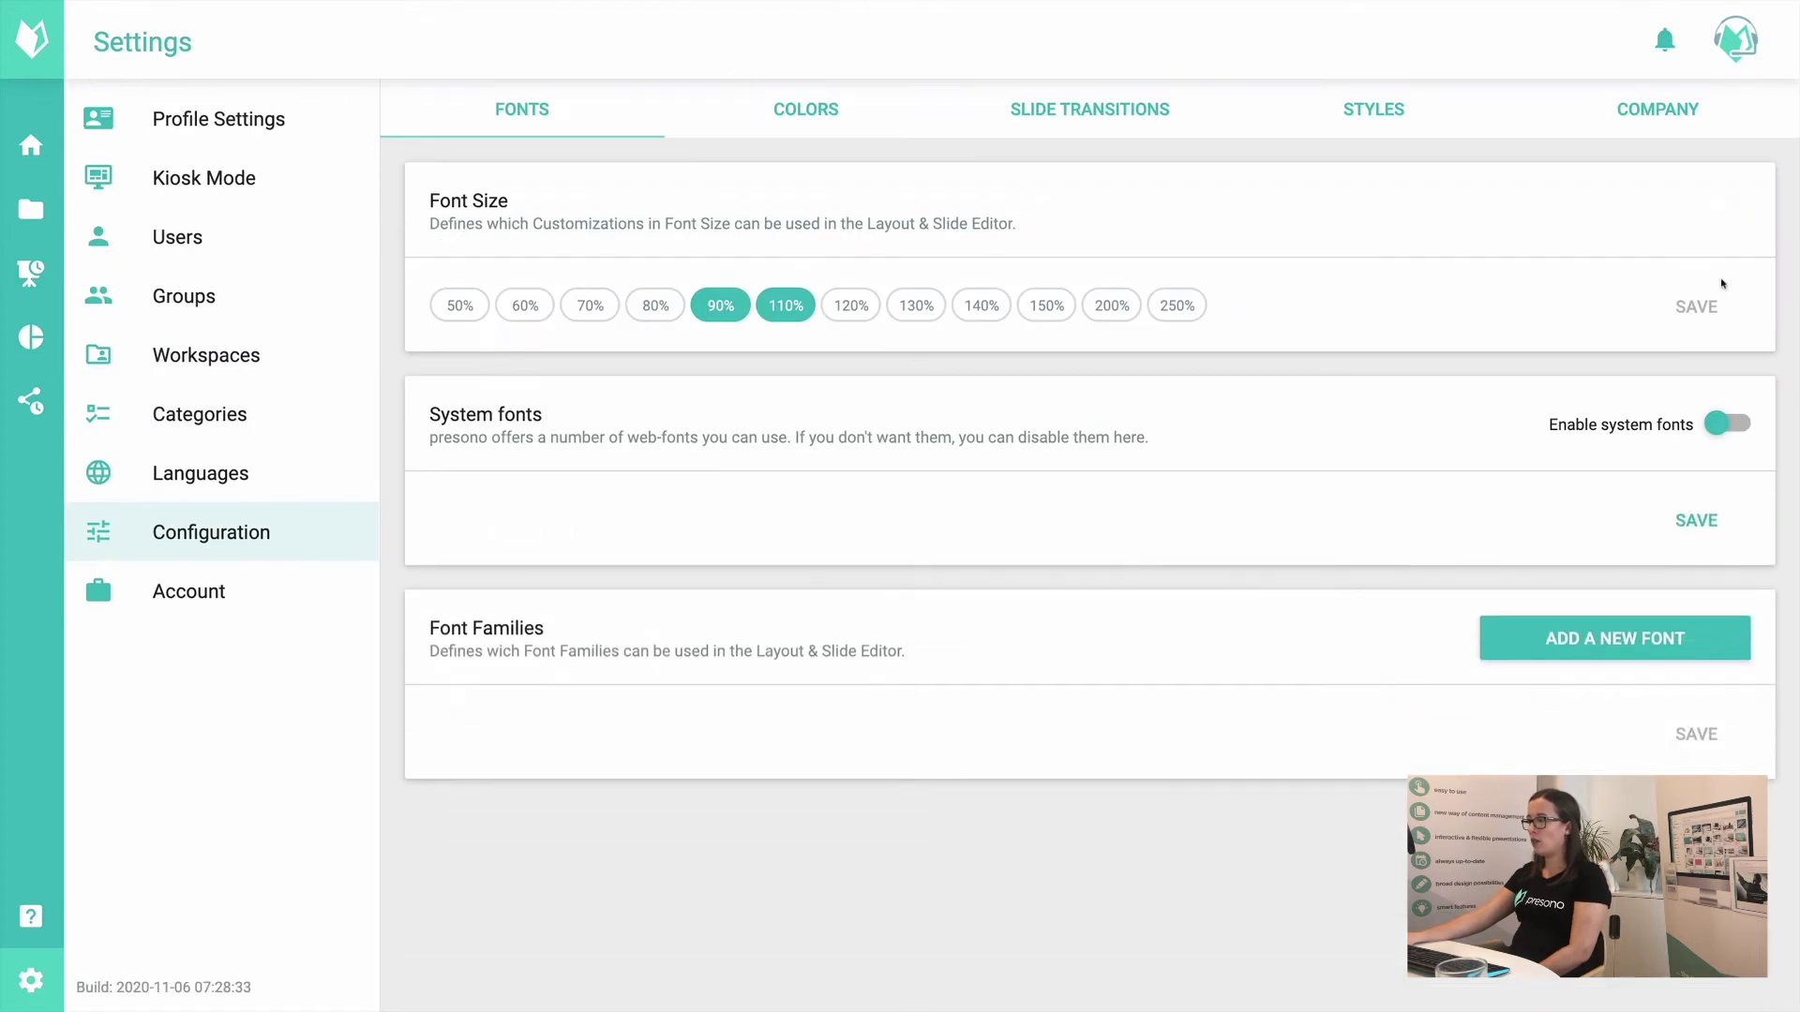
left_click(1730, 424)
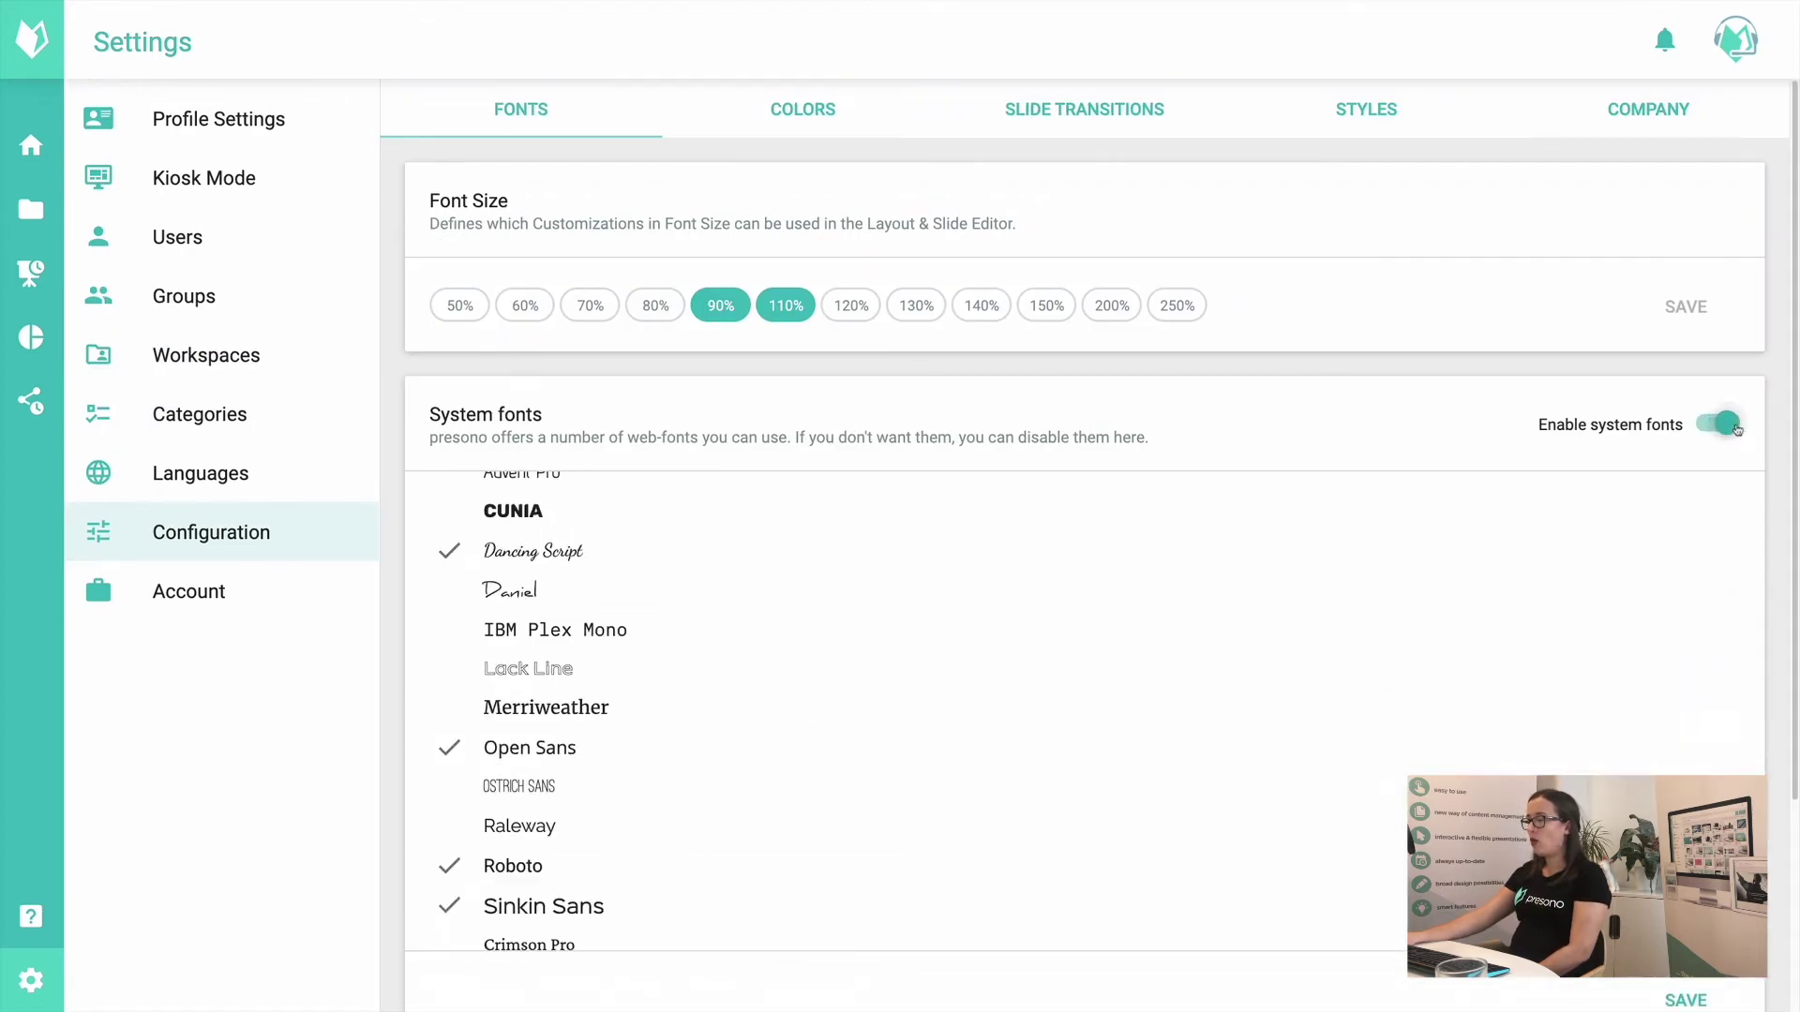
scroll(1522, 420, "down", 3)
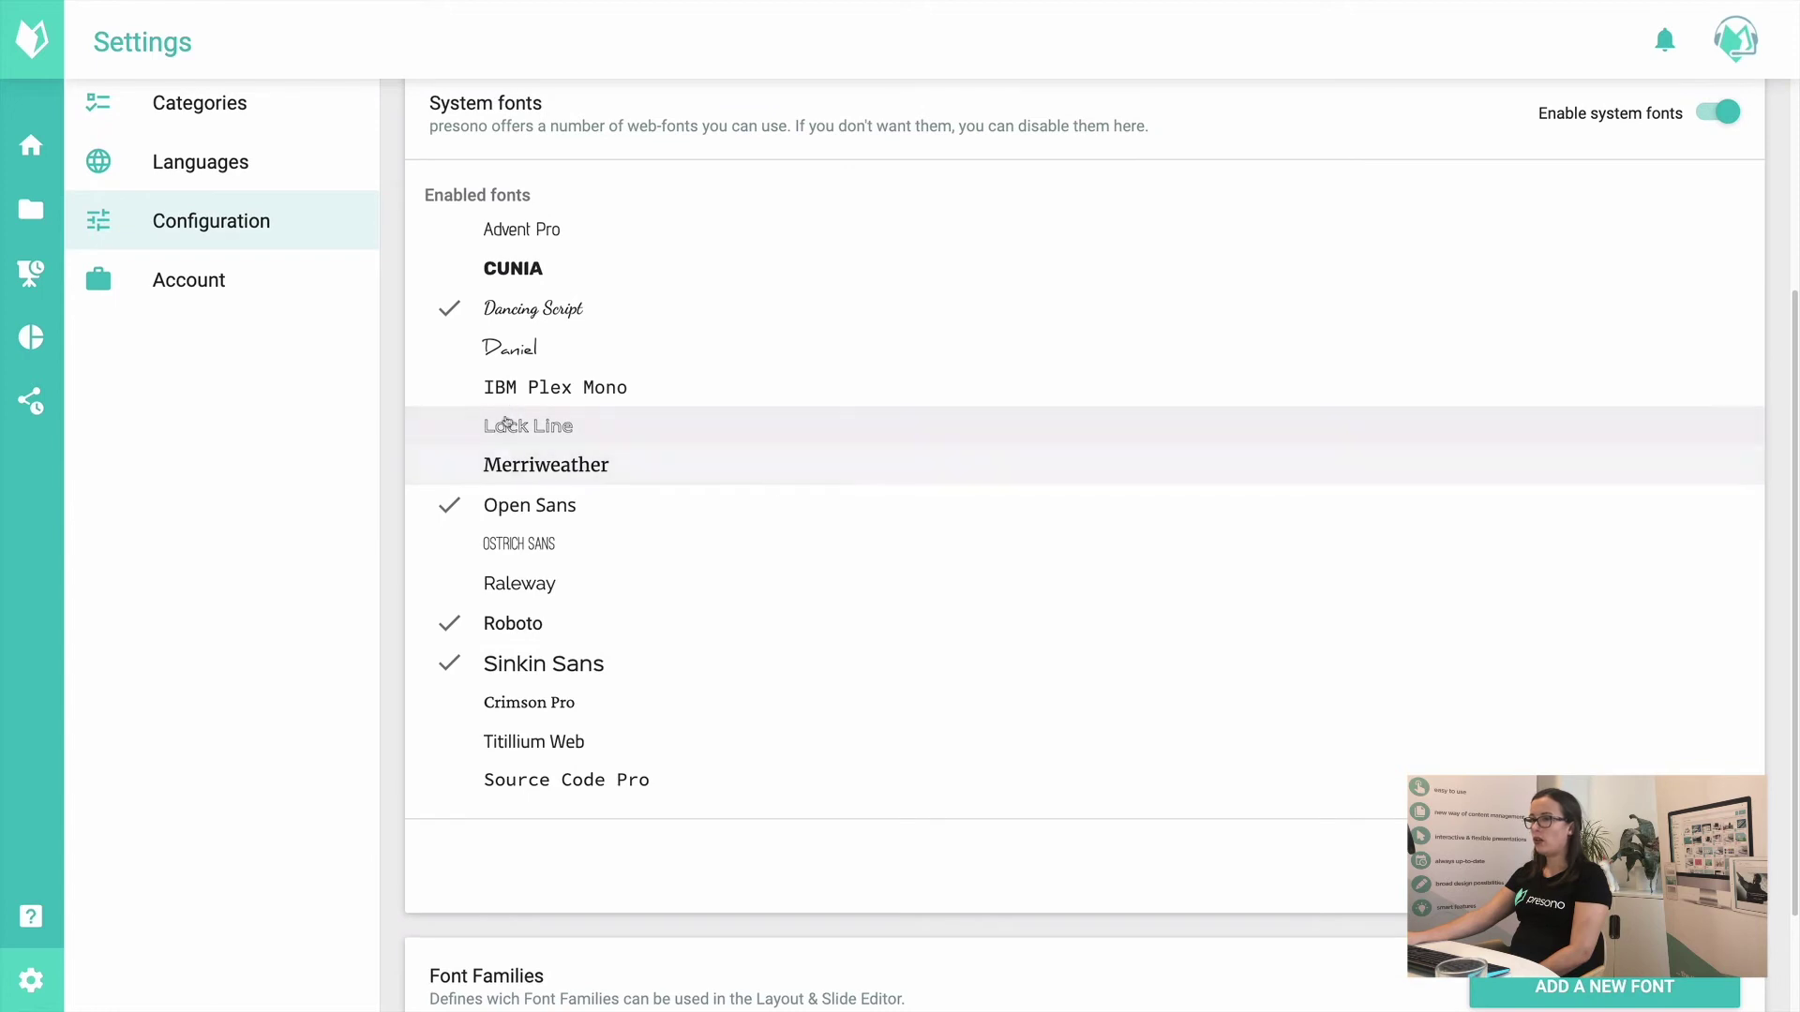
Step: Briefly tick Daniel, Lack Line and IBM Plex Mono, then untick them again
left_click(525, 351)
left_click(533, 413)
left_click(532, 392)
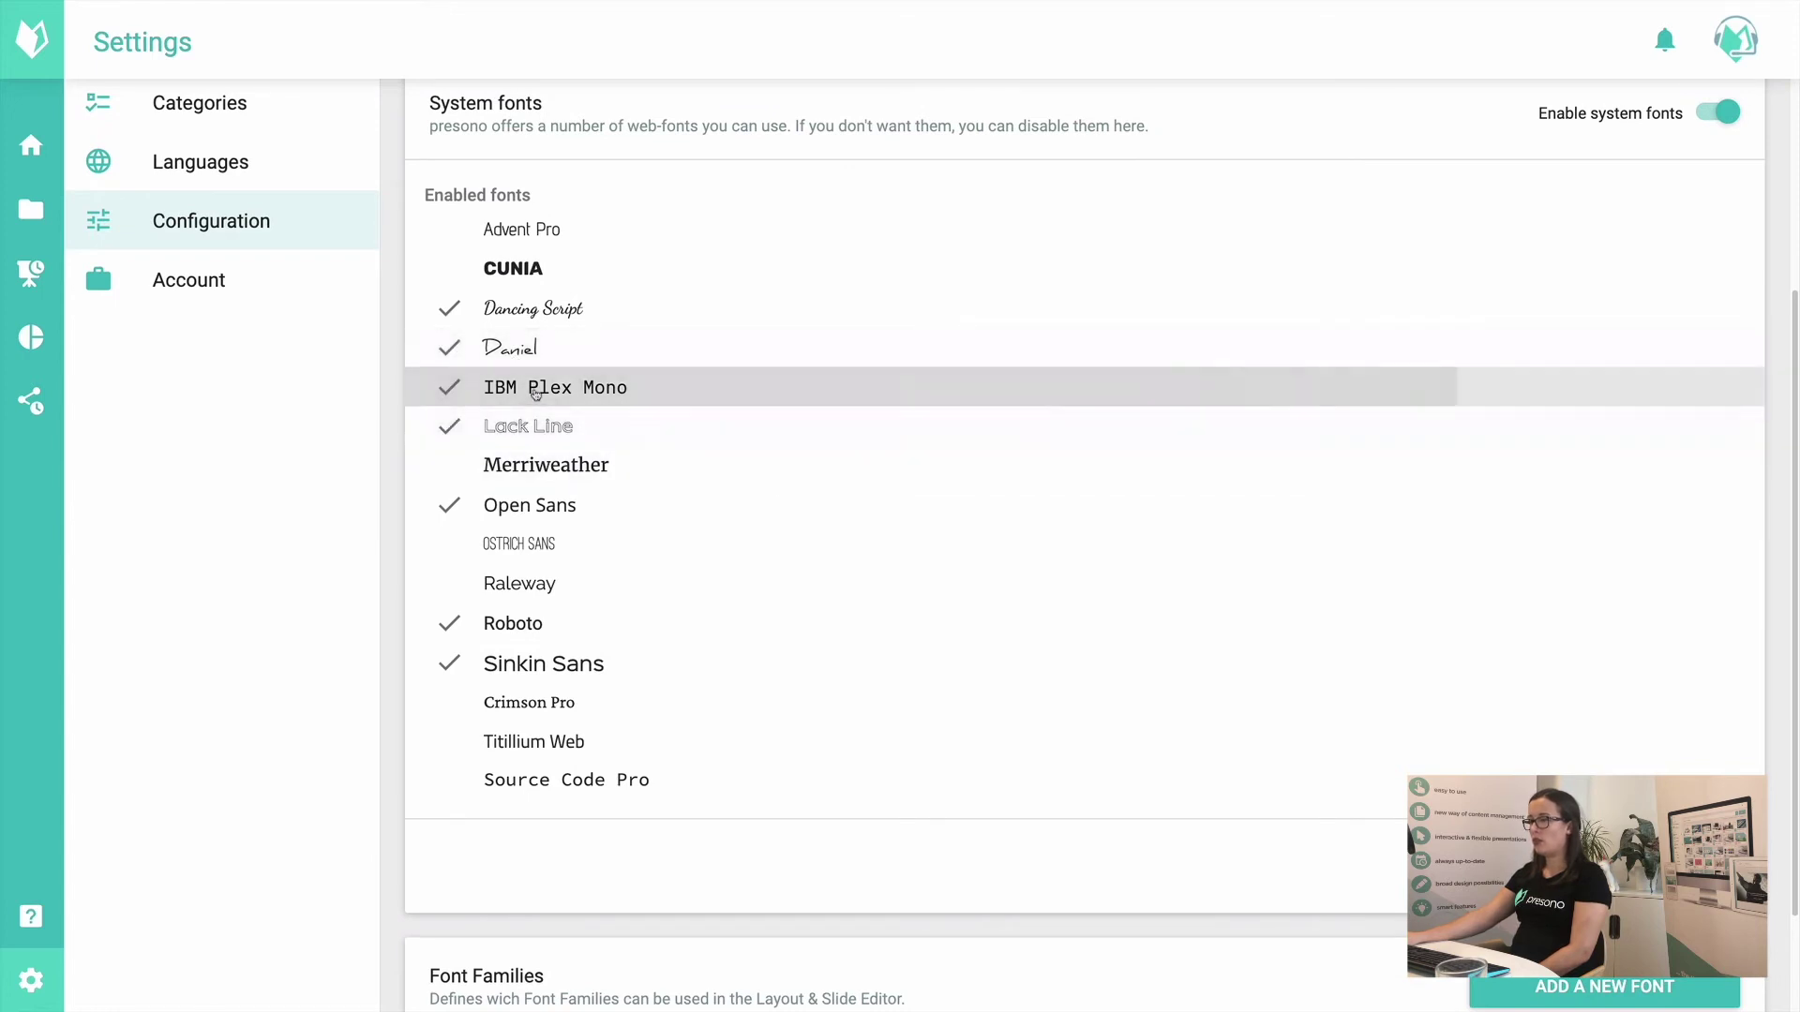
left_click(511, 349)
left_click(534, 387)
left_click(527, 427)
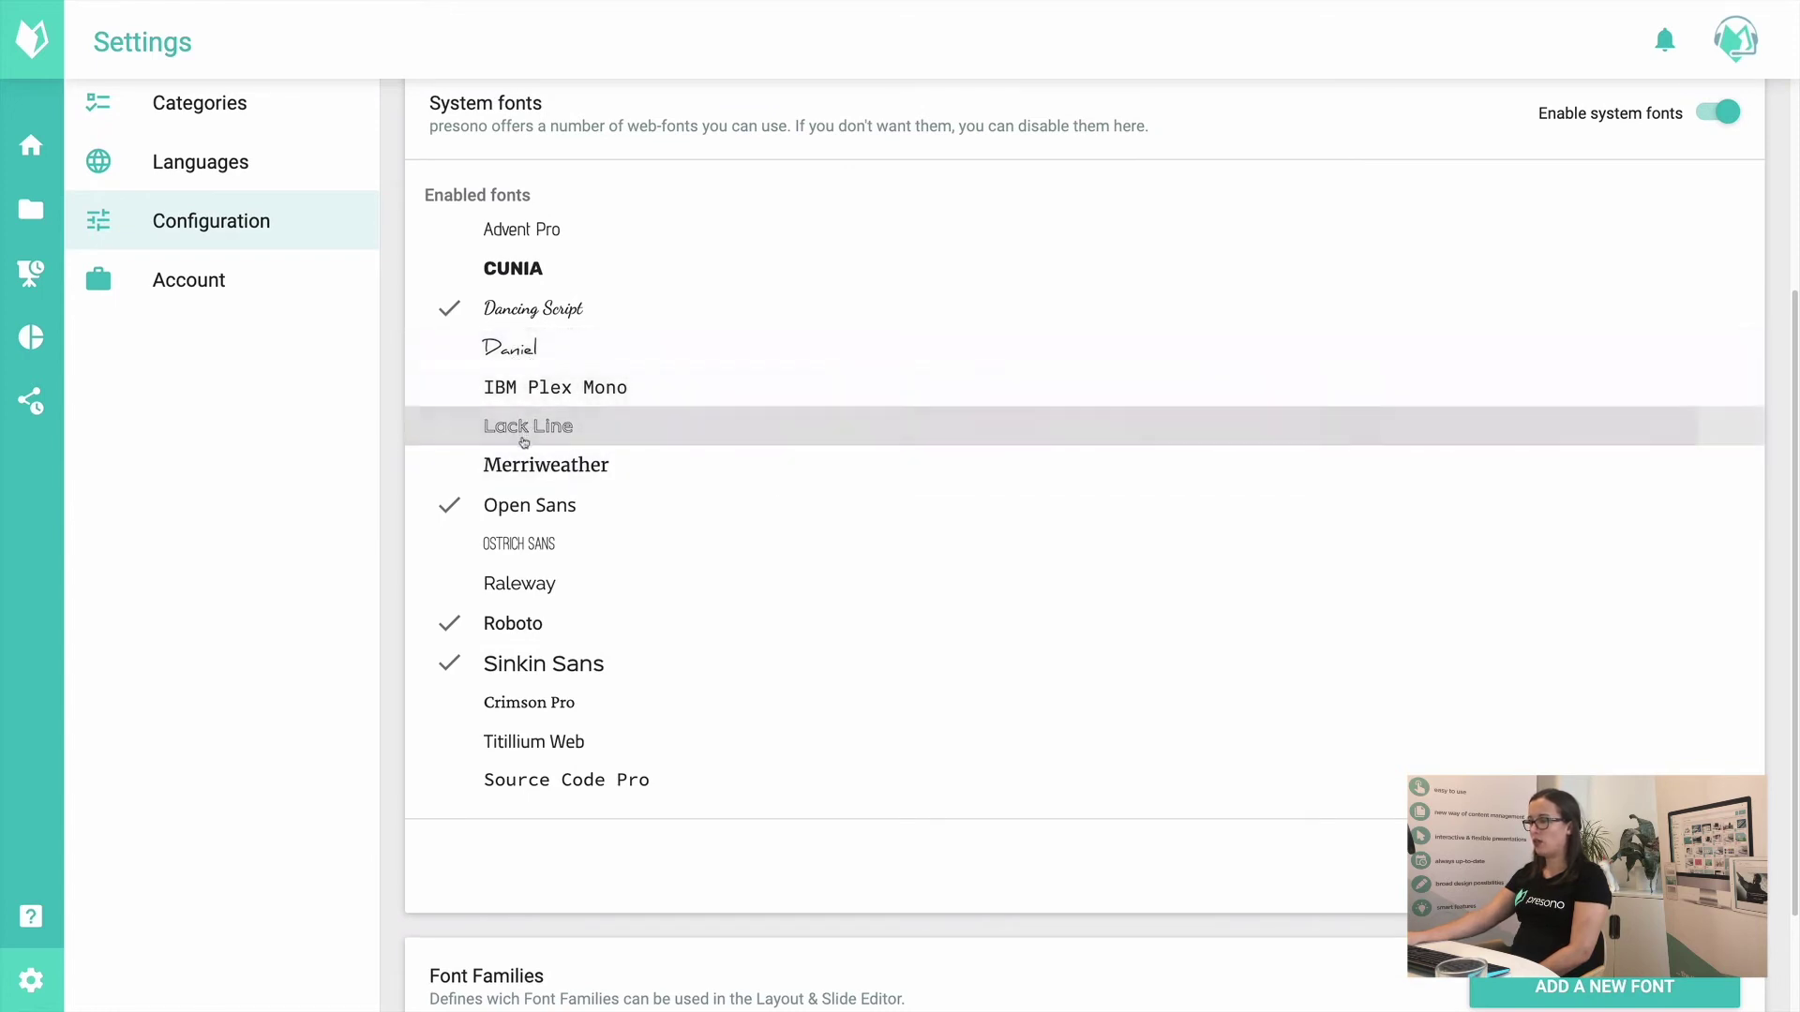
Step: Tick Raleway, untick Dancing Script and save the system font selection
left_click(528, 591)
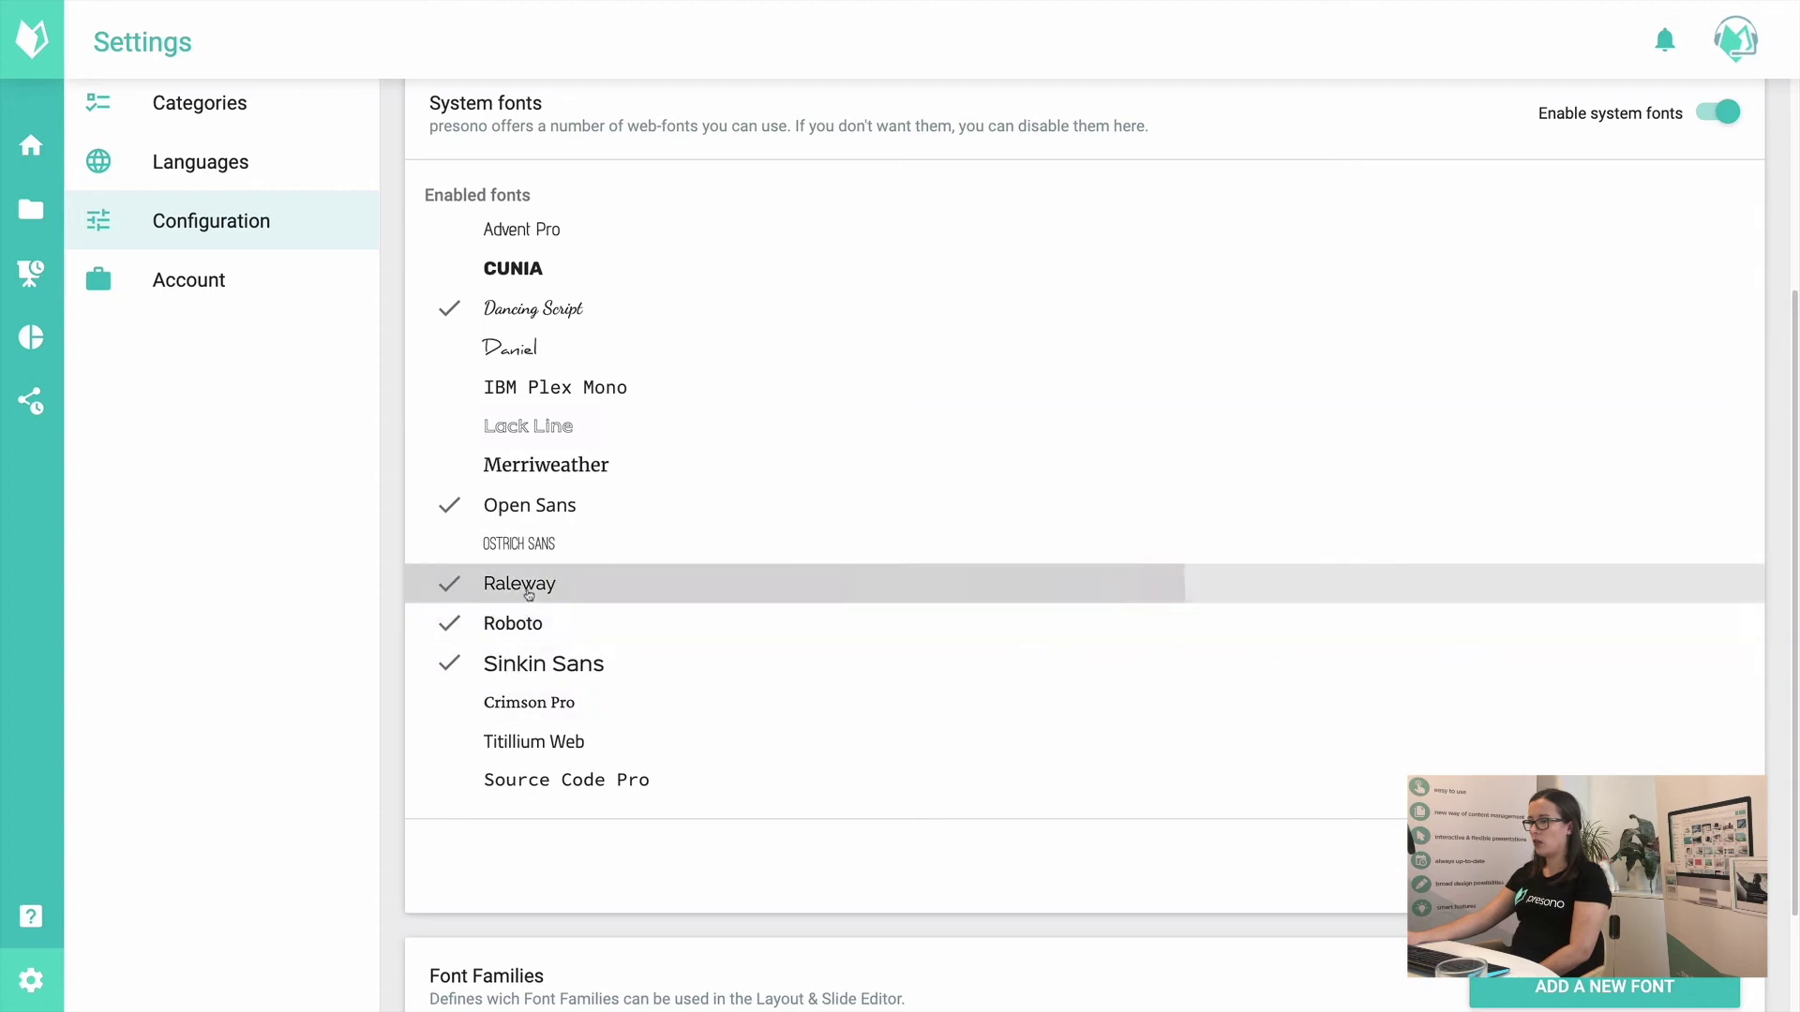
left_click(535, 310)
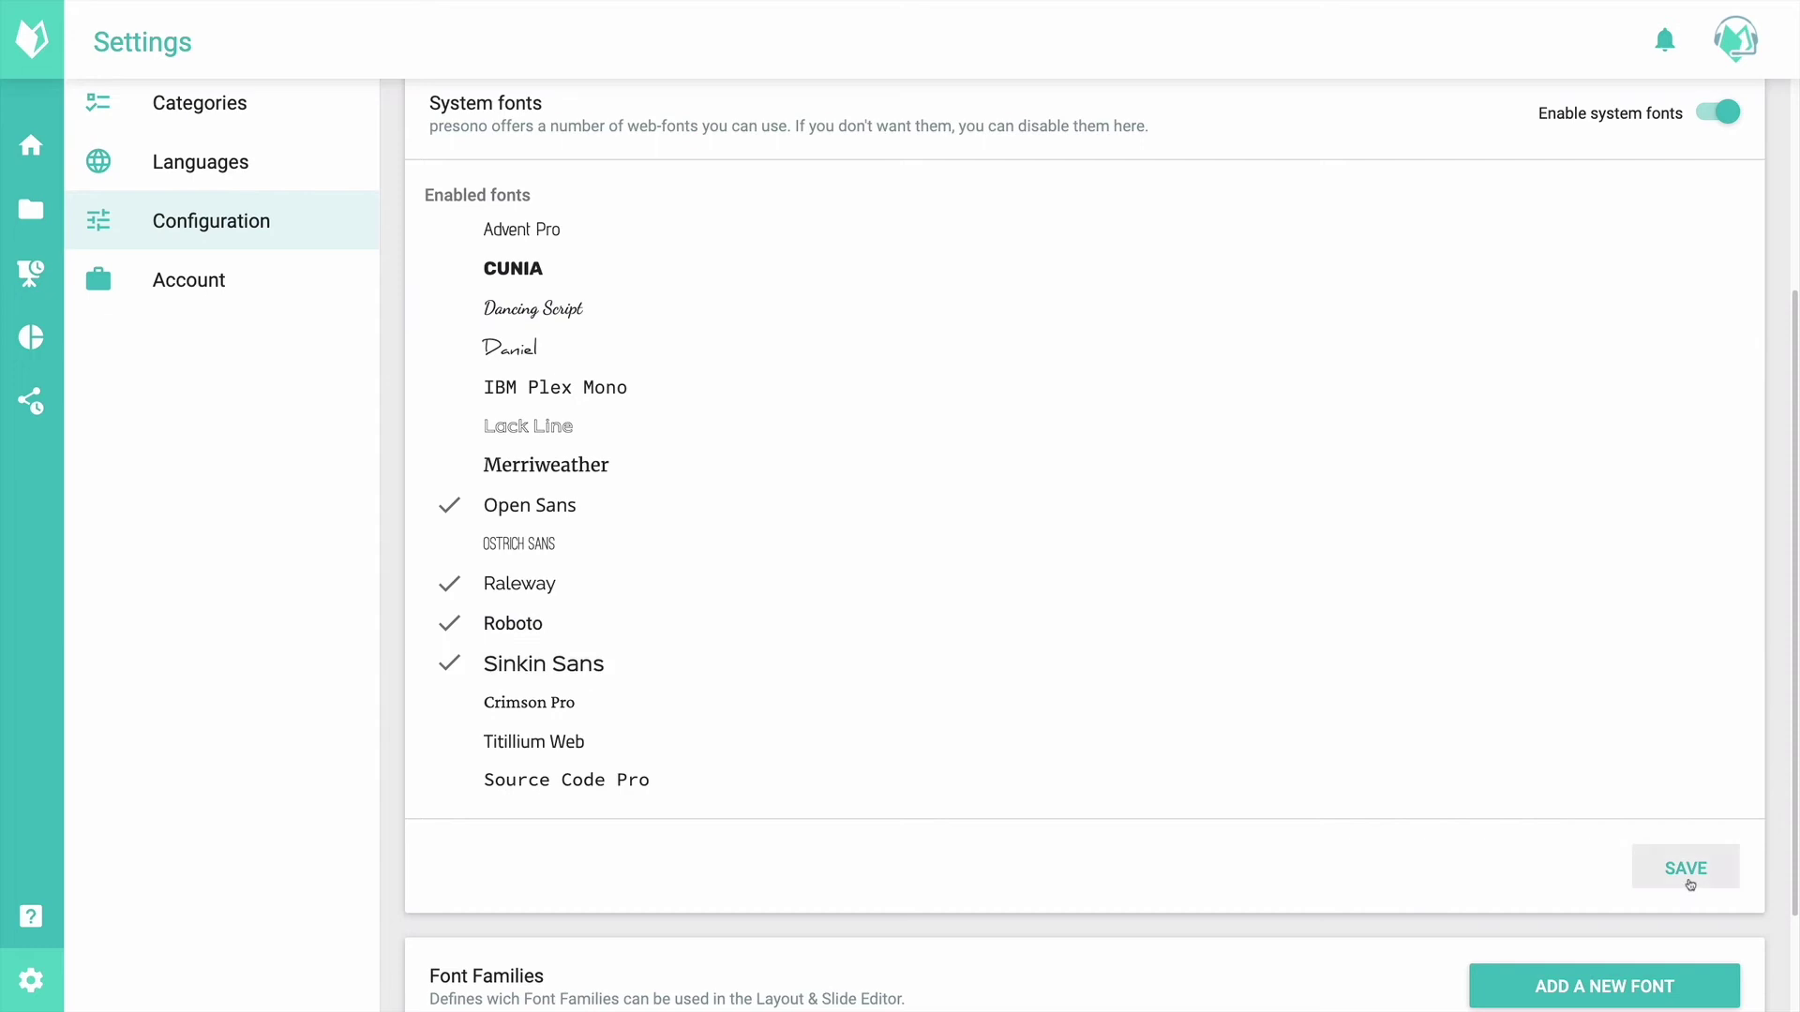
left_click(1687, 872)
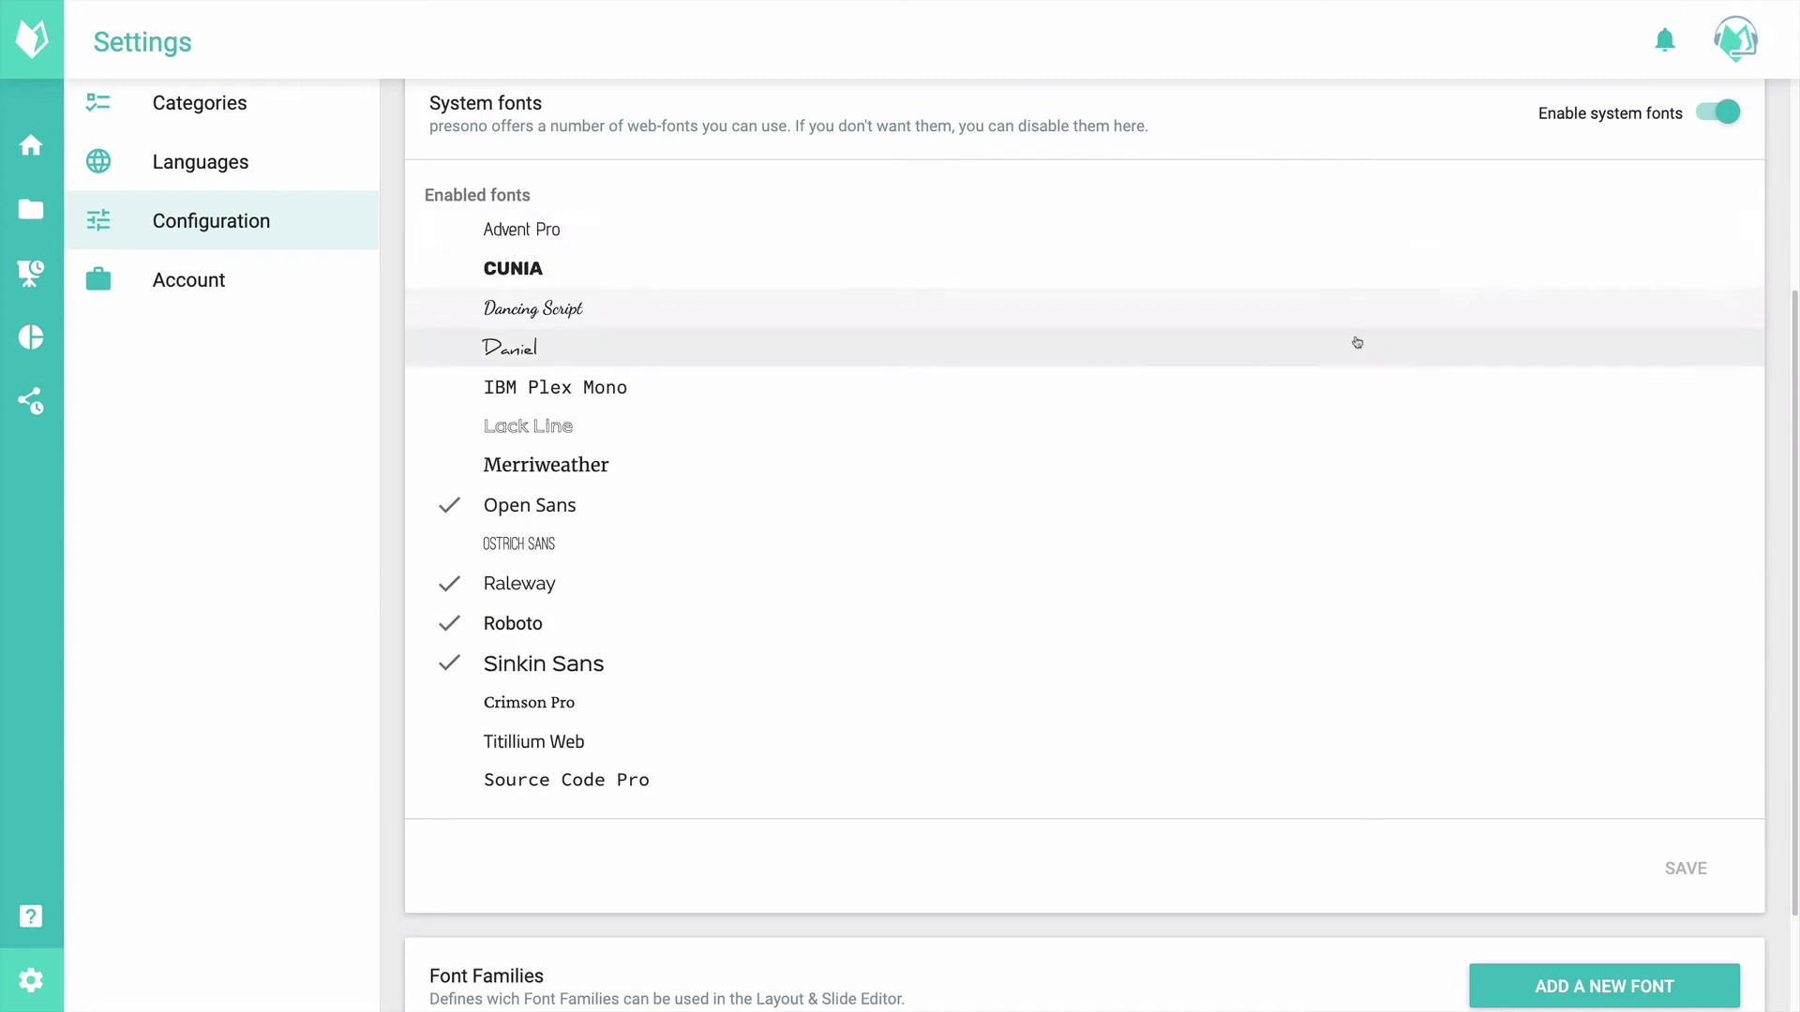
Step: Add a New Font entry under Font Families and cancel the file upload
scroll(871, 669, "down", 1)
scroll(867, 665, "down", 1)
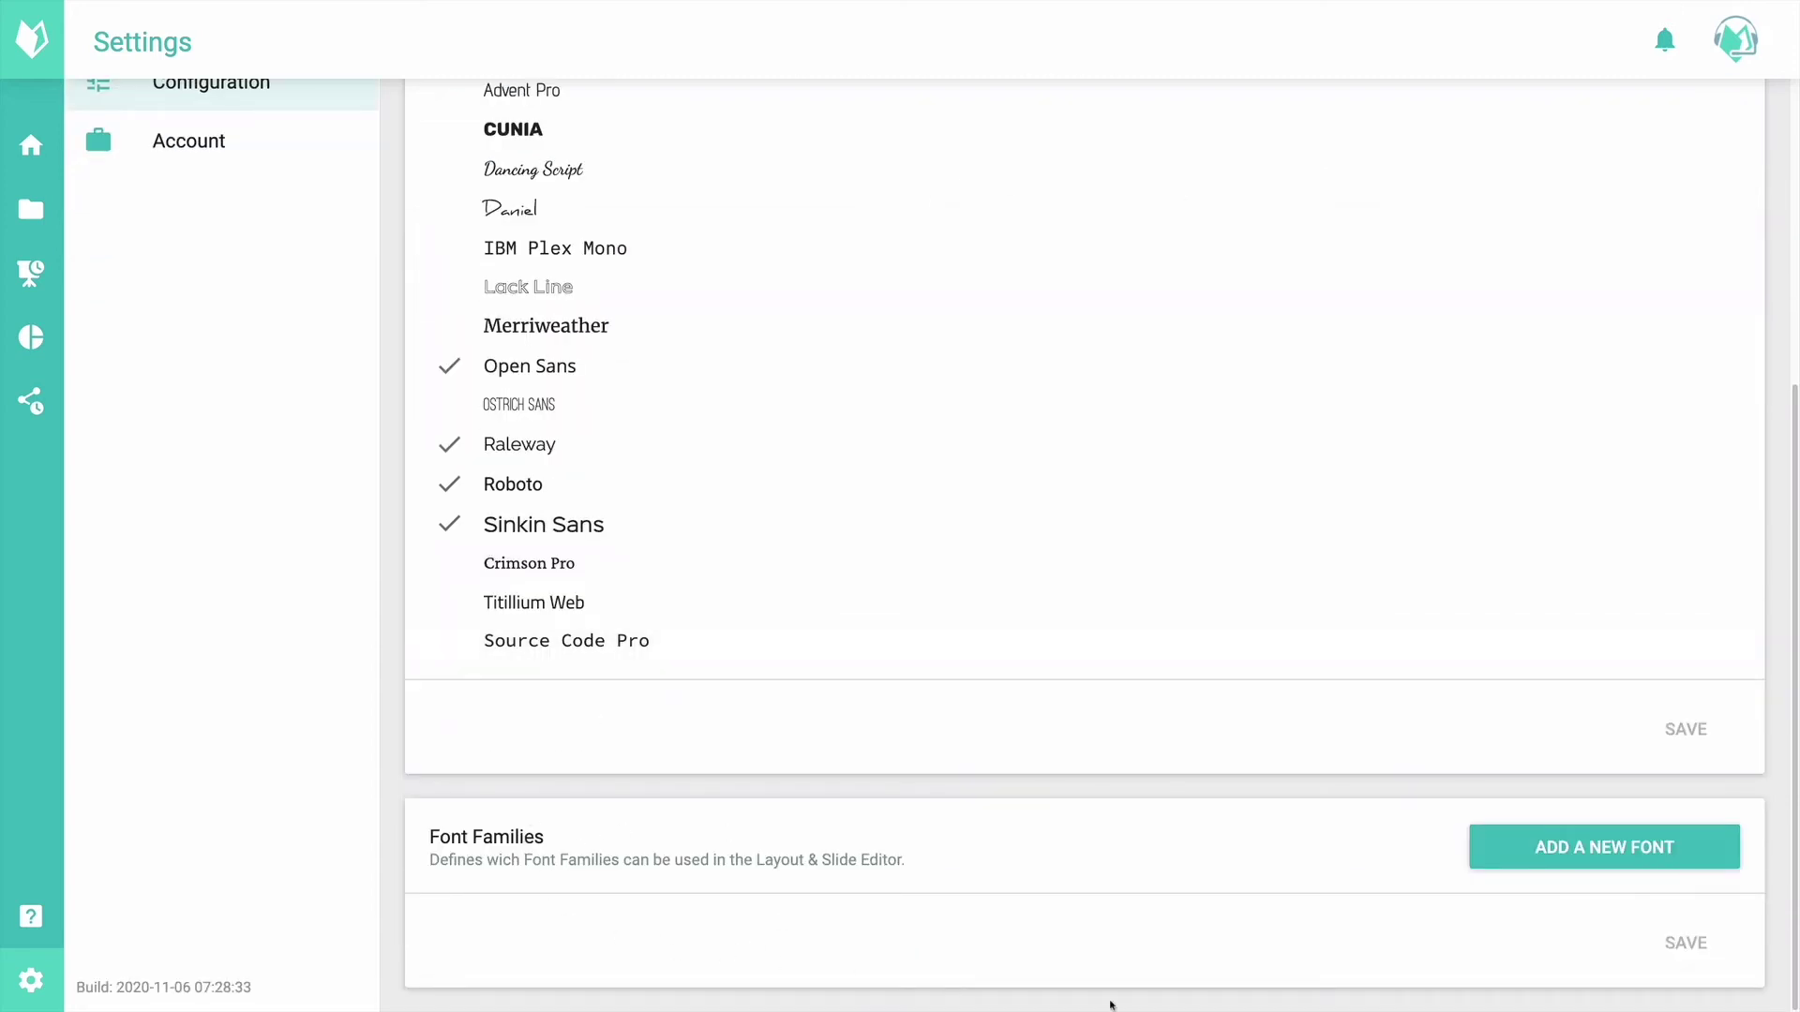
left_click(1474, 836)
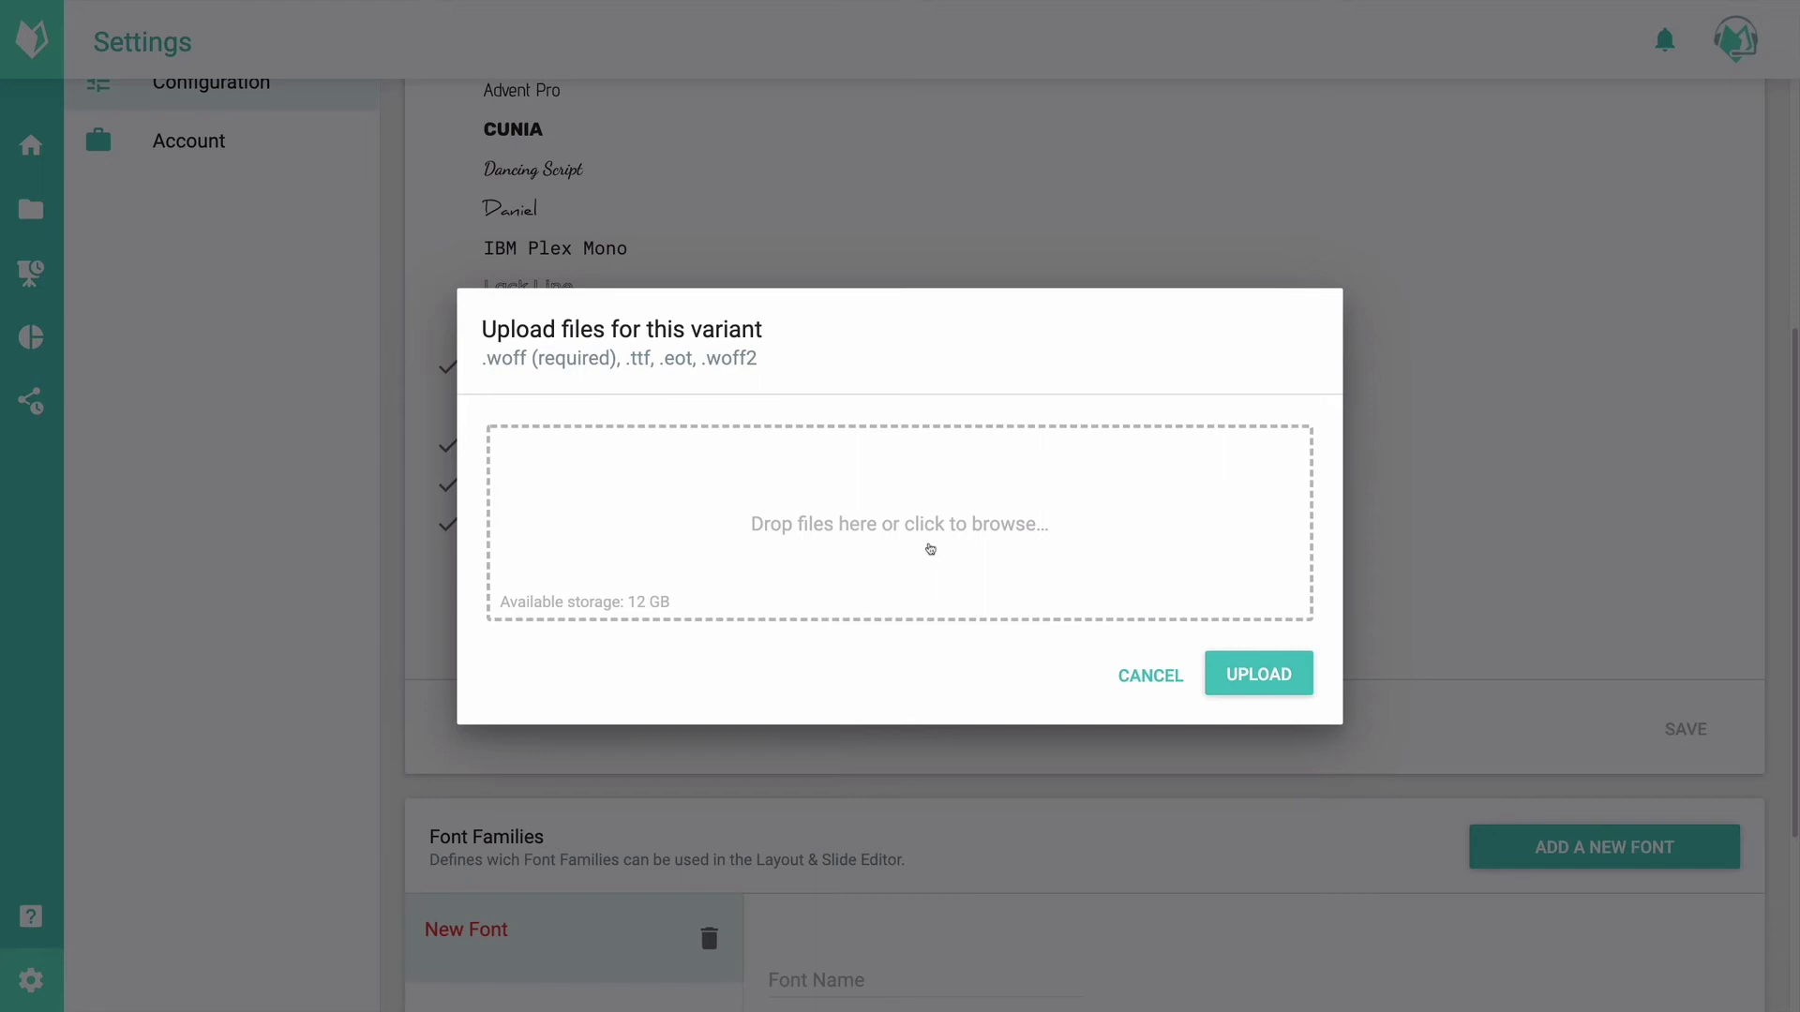
left_click(1130, 693)
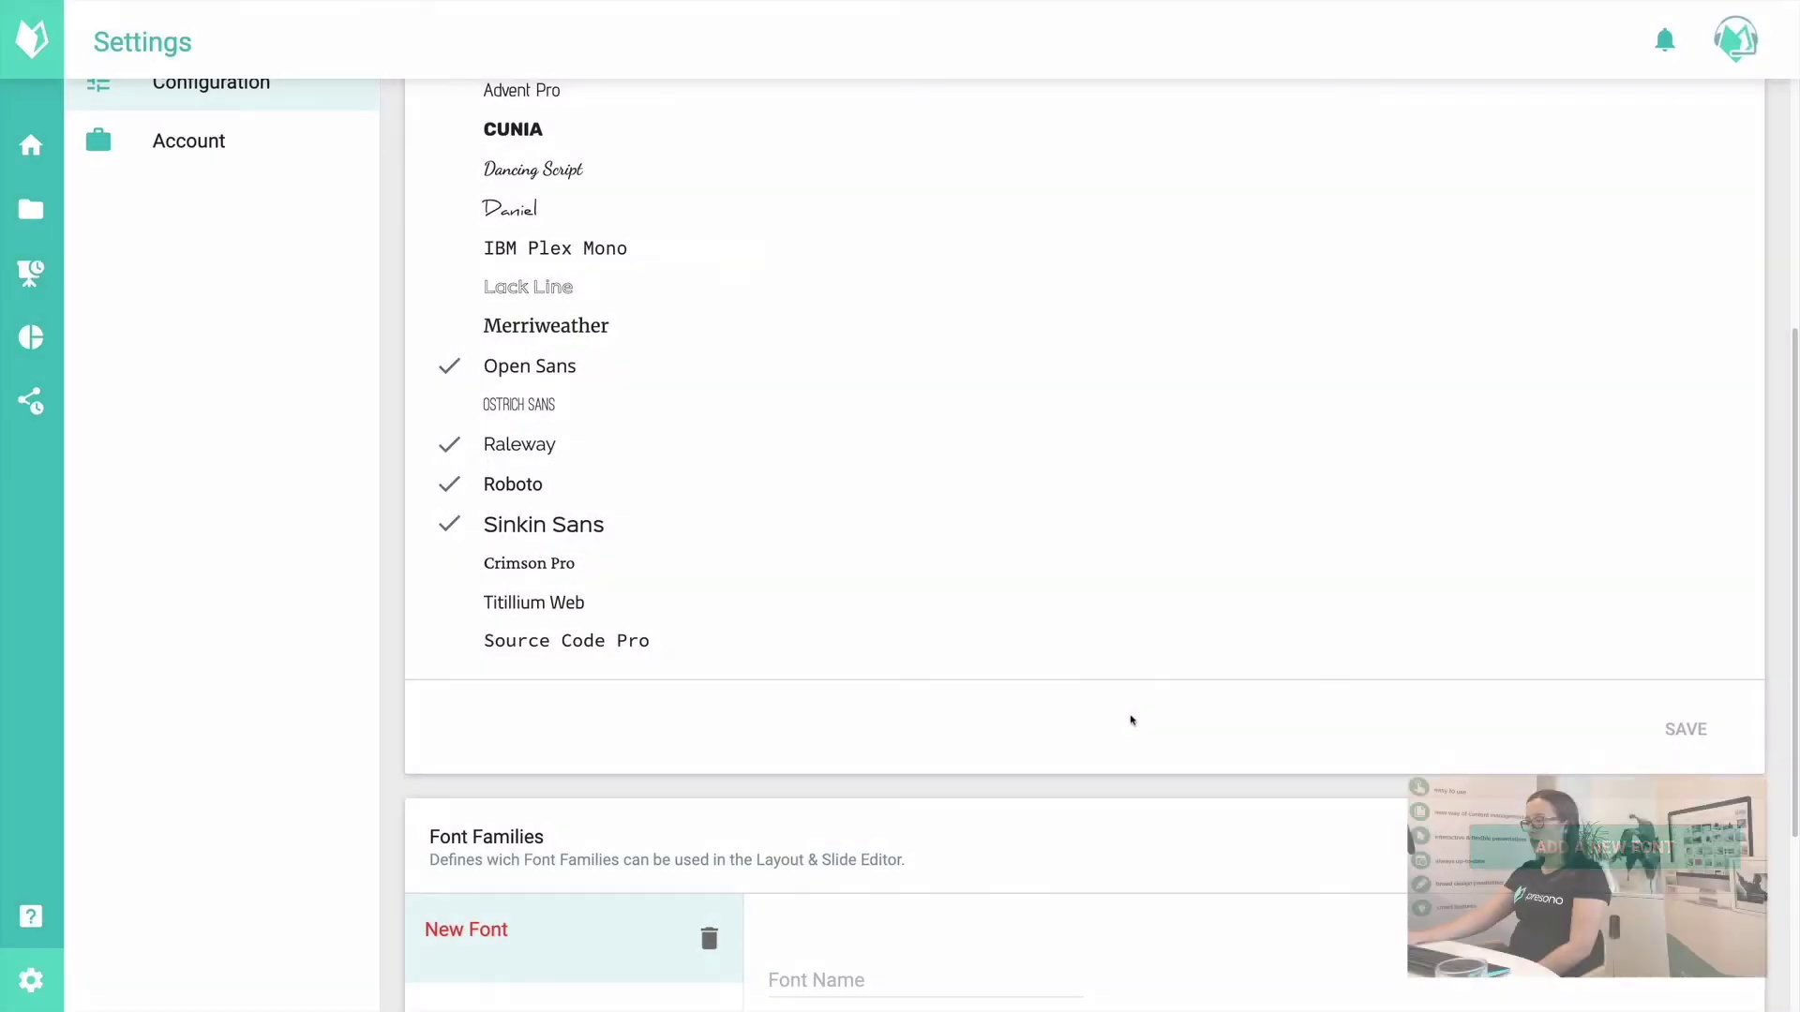
scroll(1131, 720, "up", 5)
Step: In Template Colors, discard unsaved changes and add a new colour set to #55399C
left_click(809, 93)
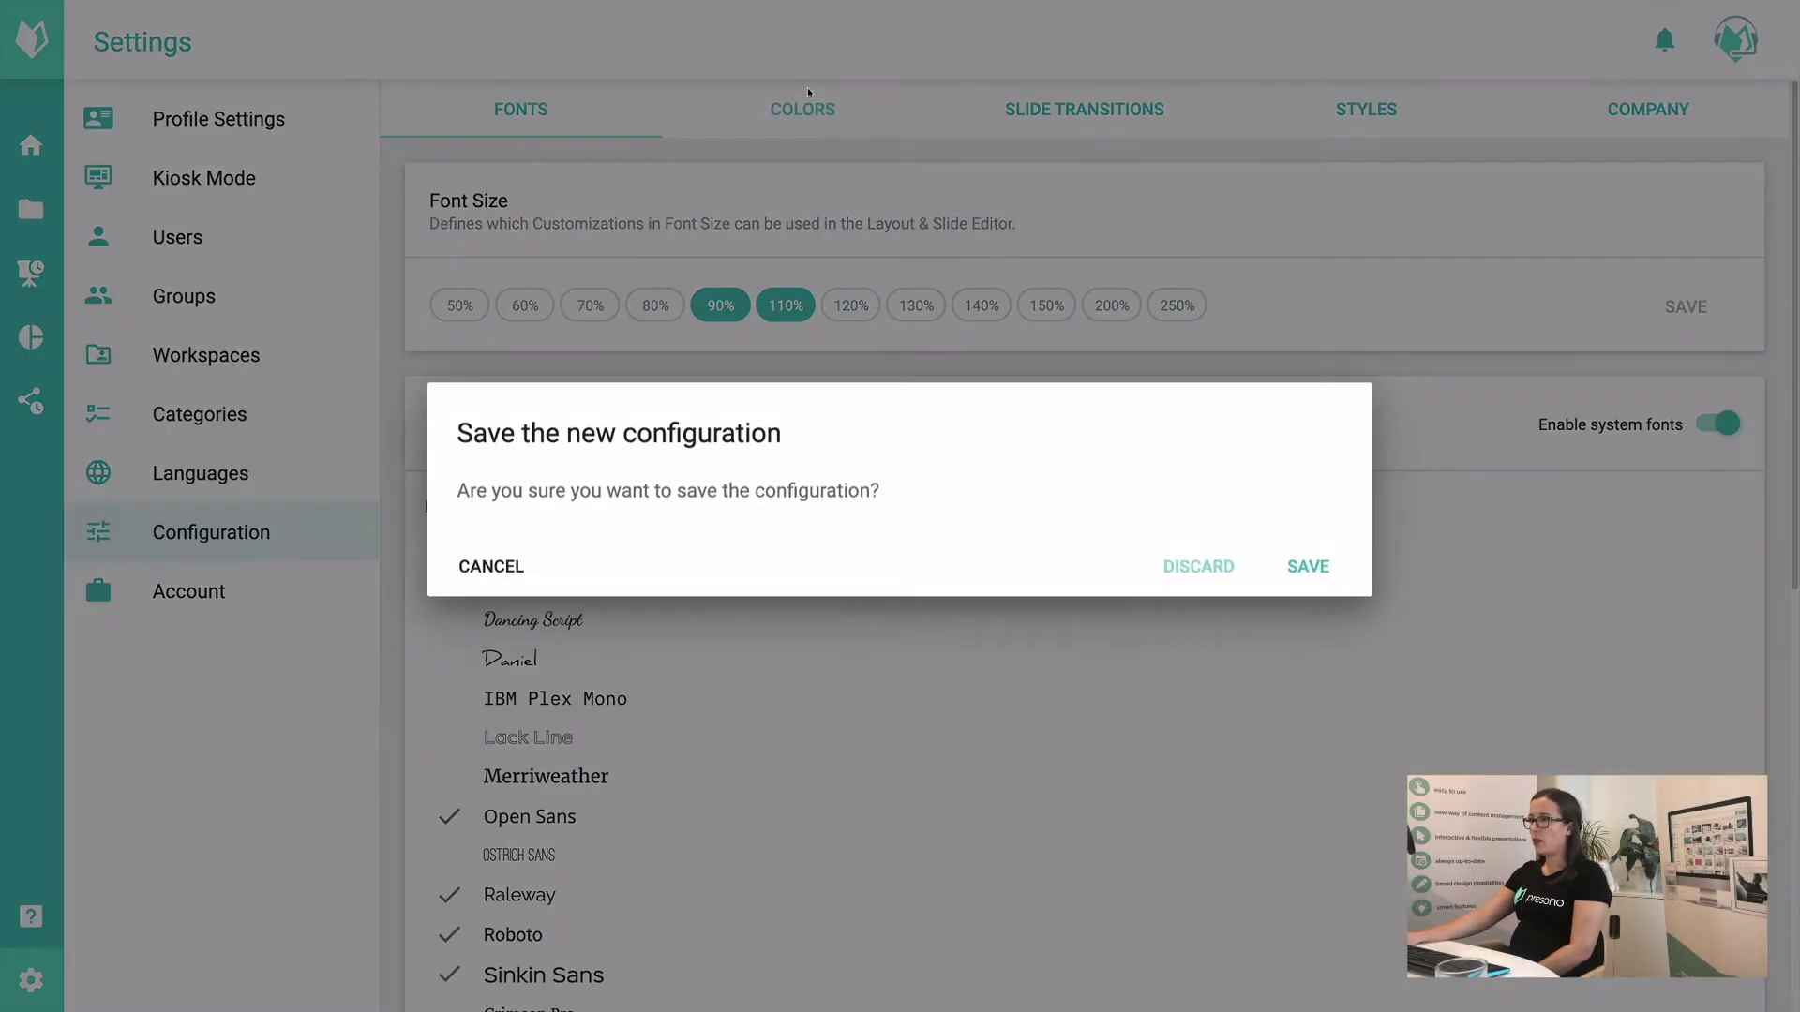
left_click(1188, 566)
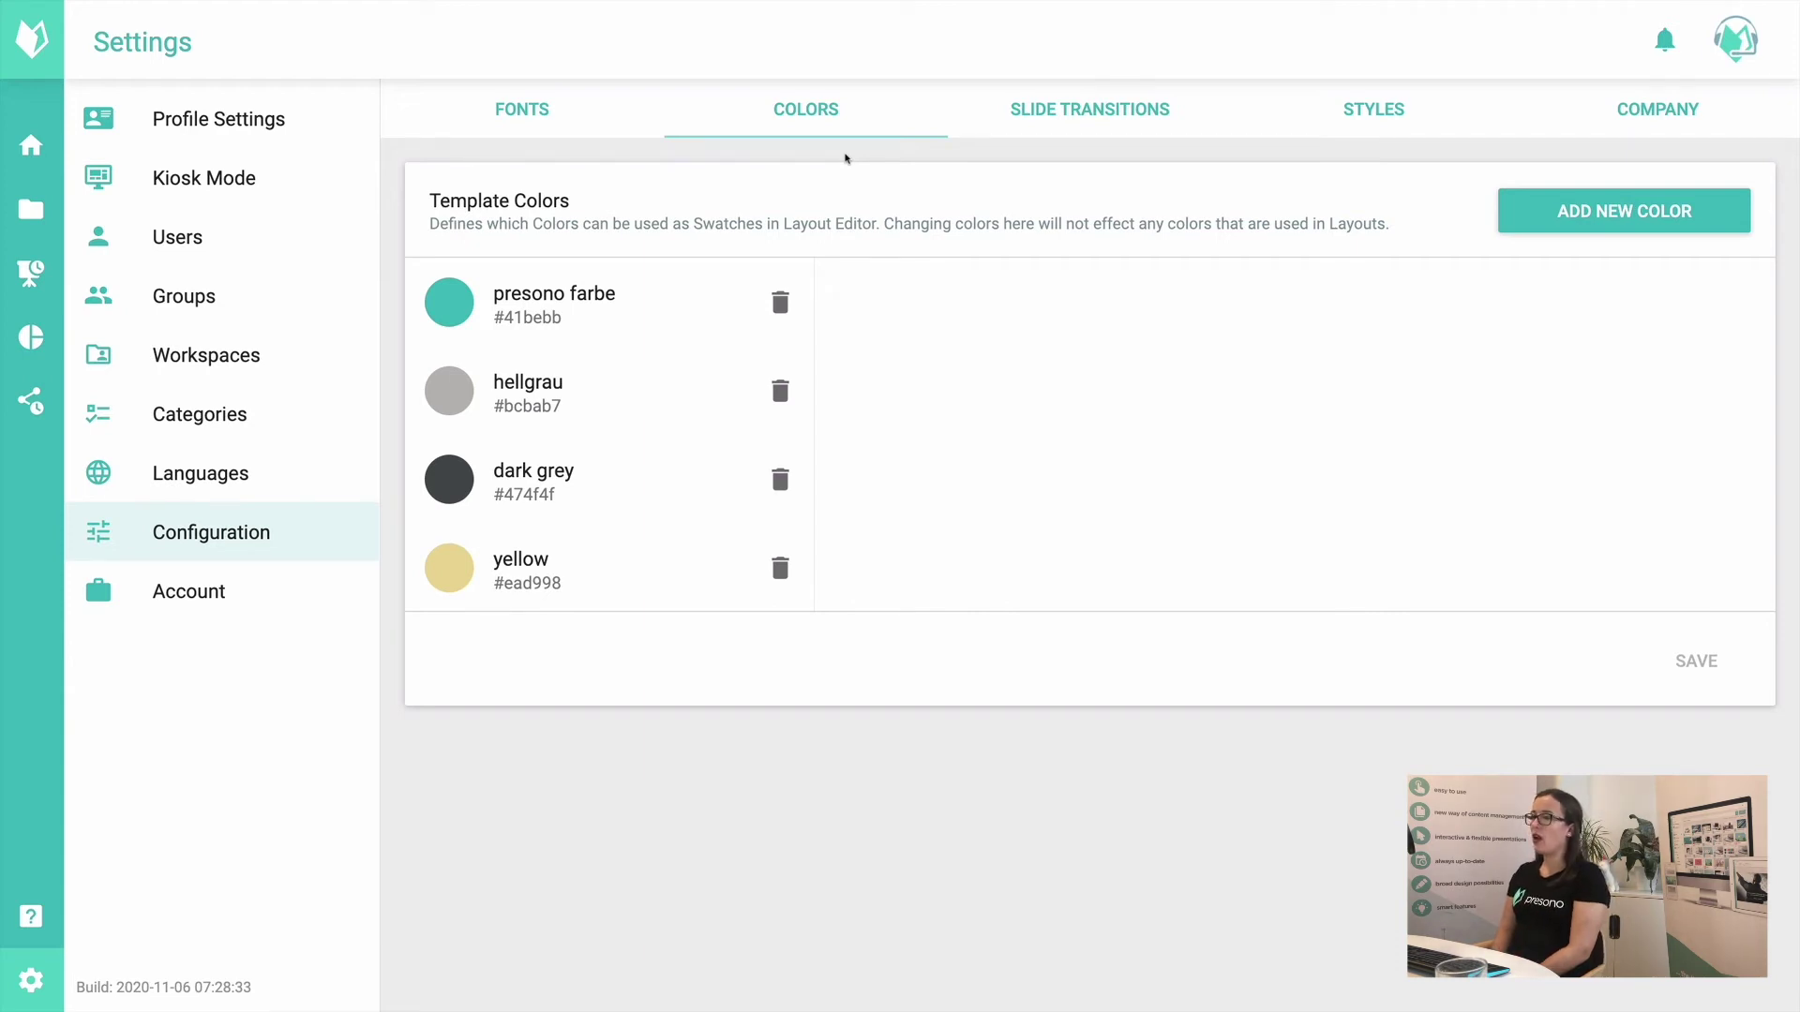
left_click(1560, 211)
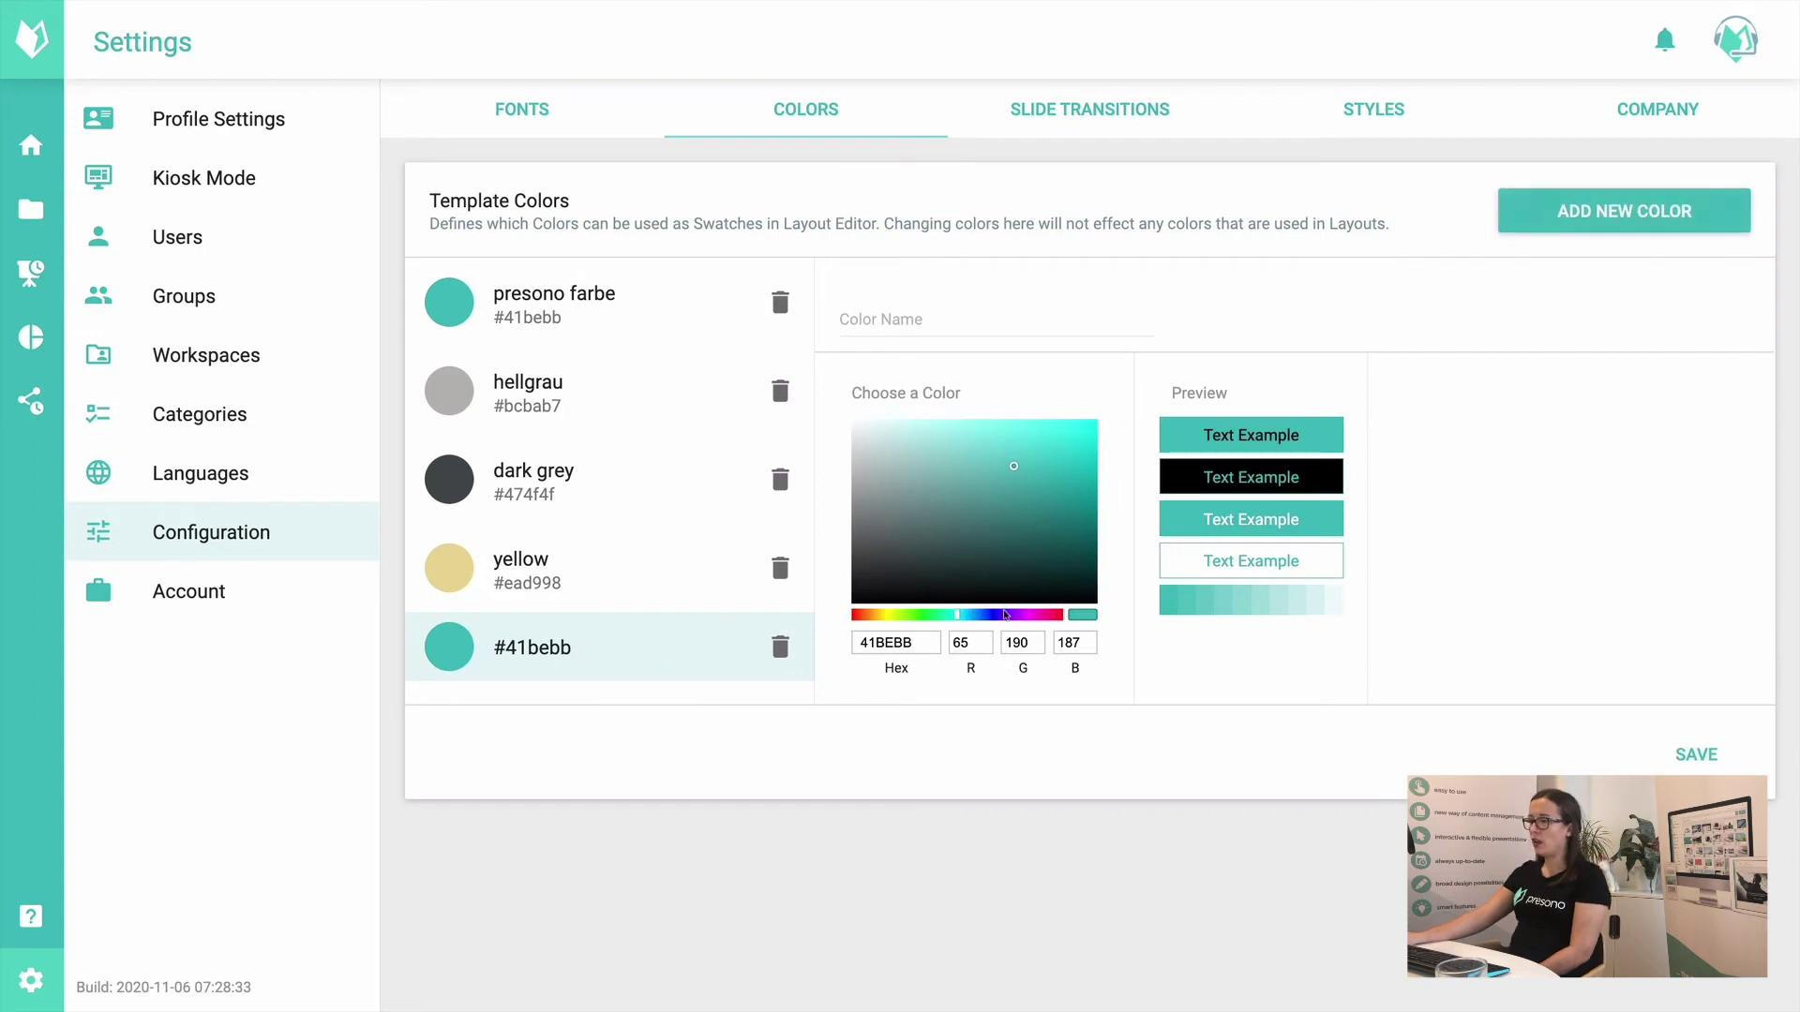
left_click(1002, 614)
mouse_move(989, 501)
left_mouse_down()
mouse_move(1028, 434)
mouse_move(1089, 470)
mouse_move(936, 430)
left_mouse_up()
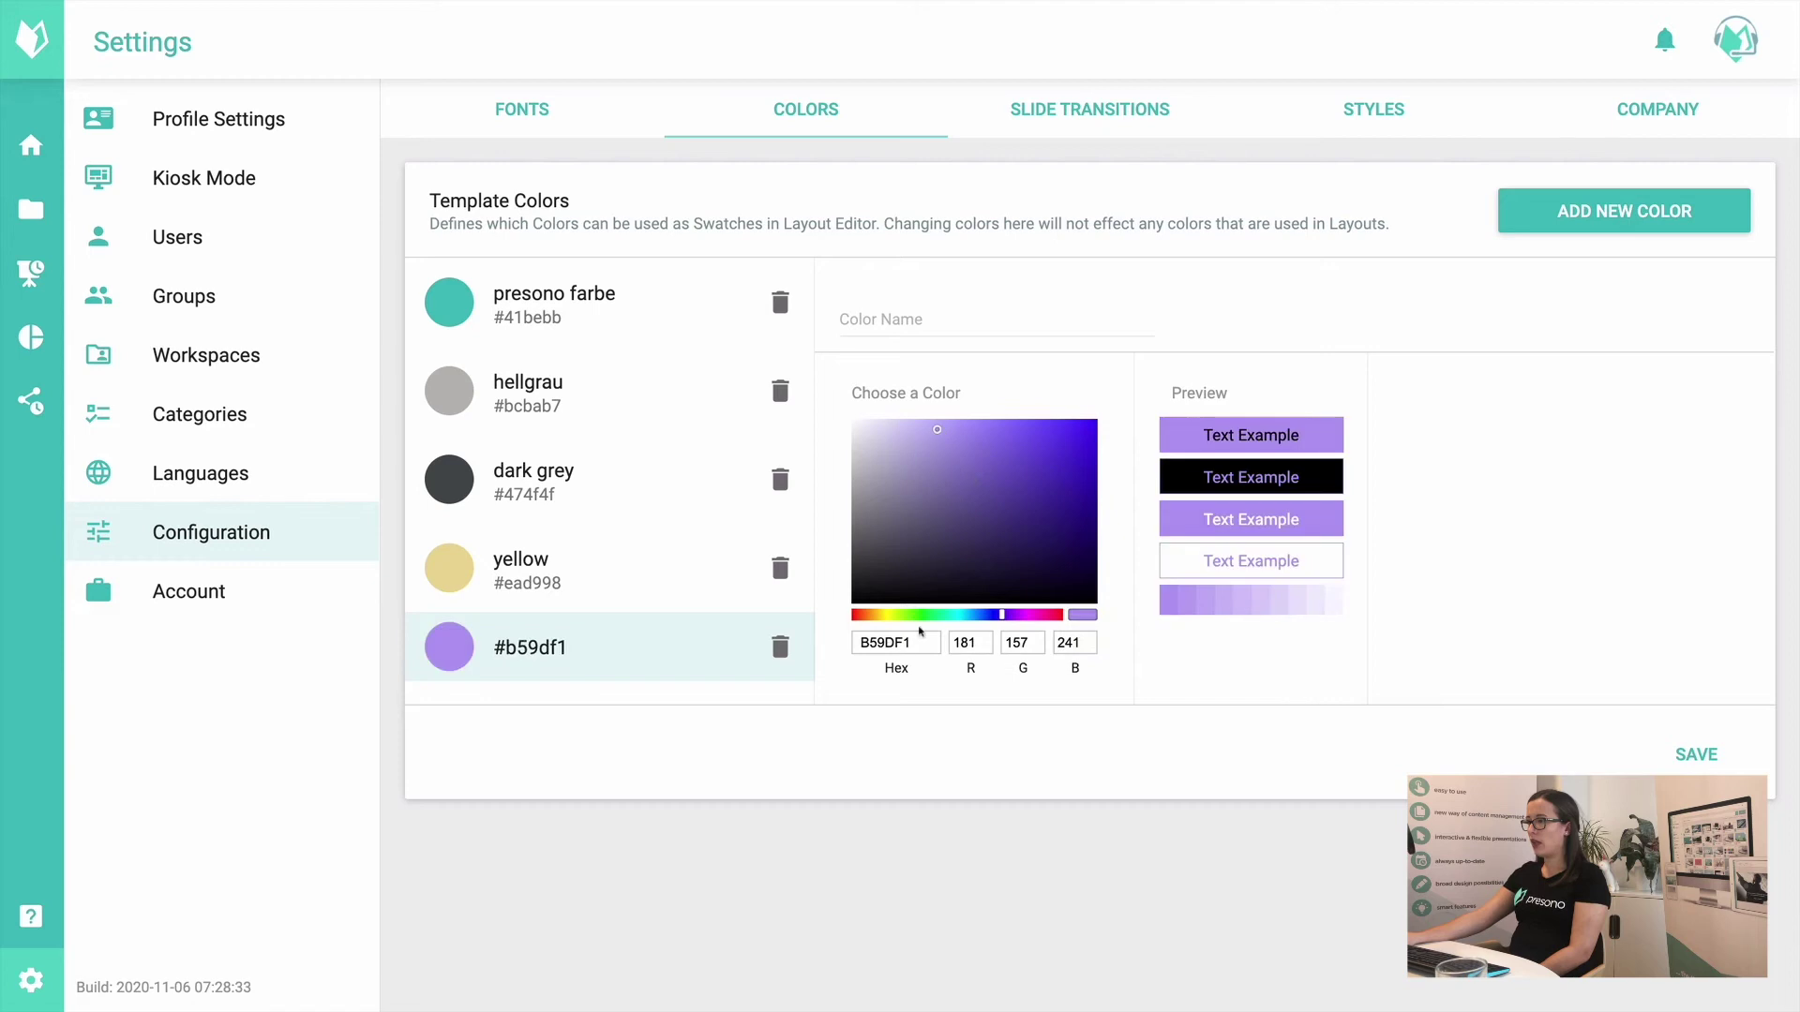
left_click_drag(936, 645, 837, 647)
left_click(1009, 494)
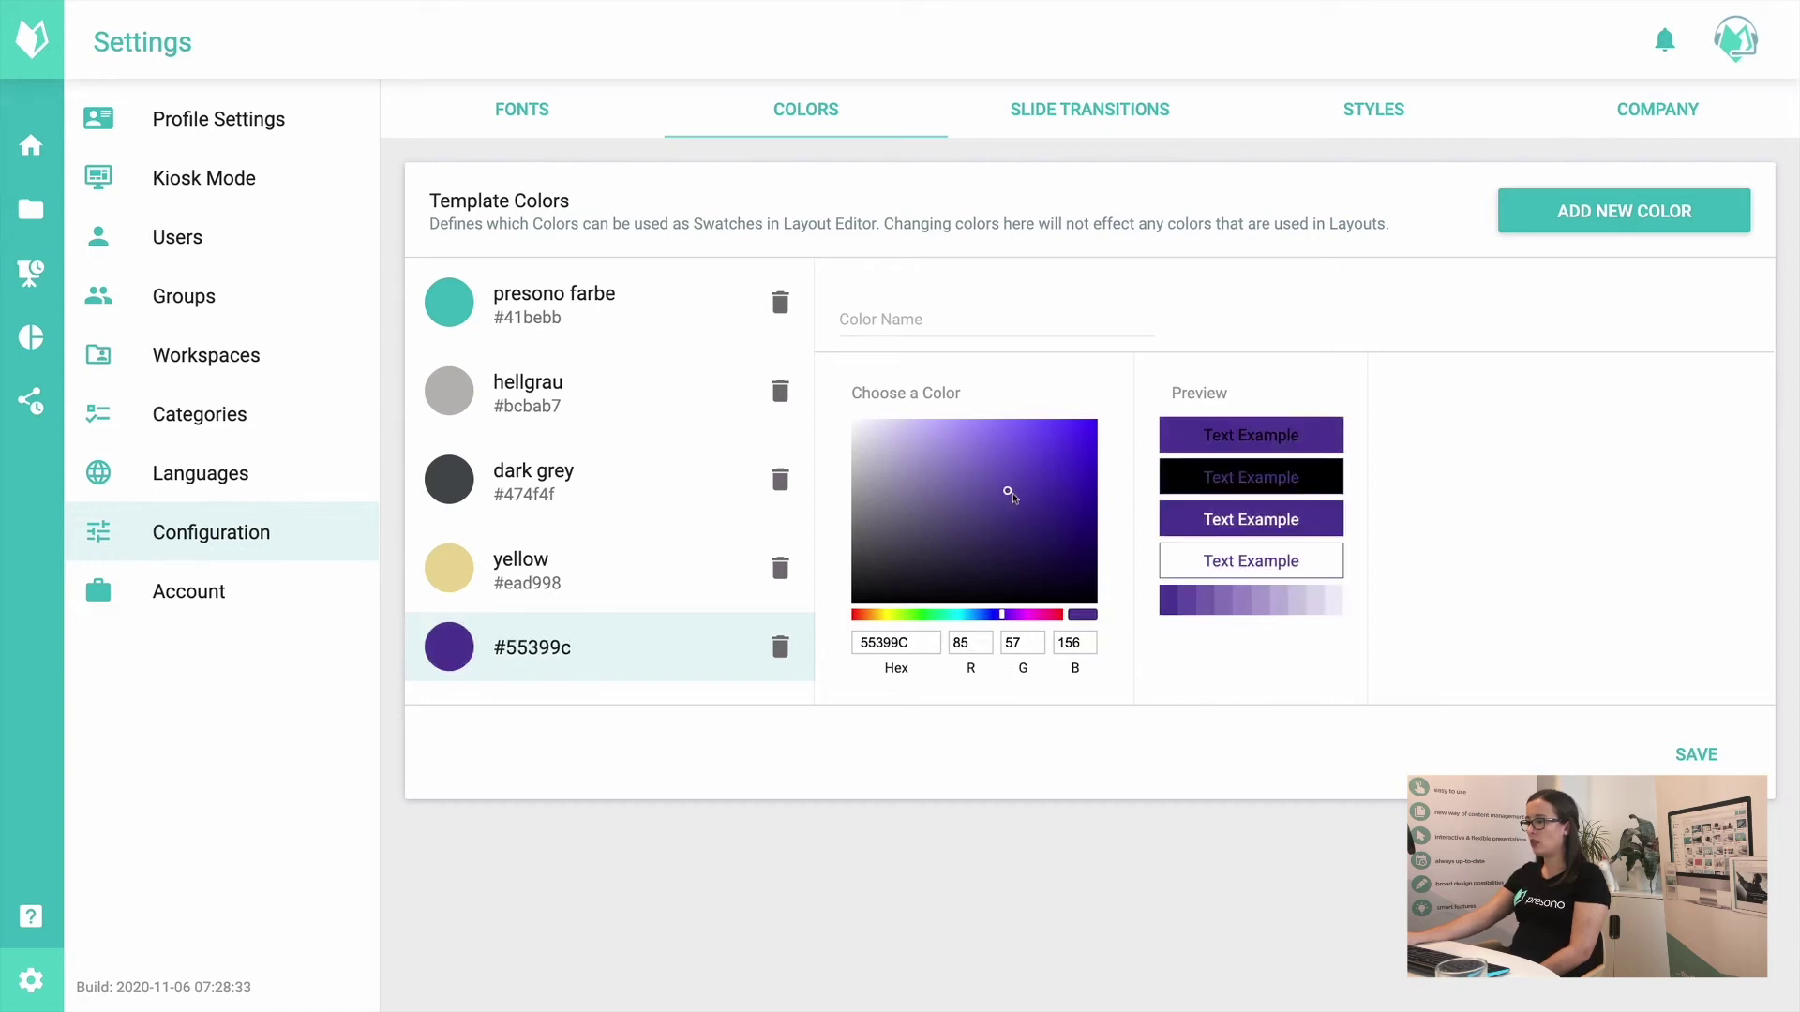
Step: Name the new colour 'purple' and save it
left_click(882, 319)
type("purple")
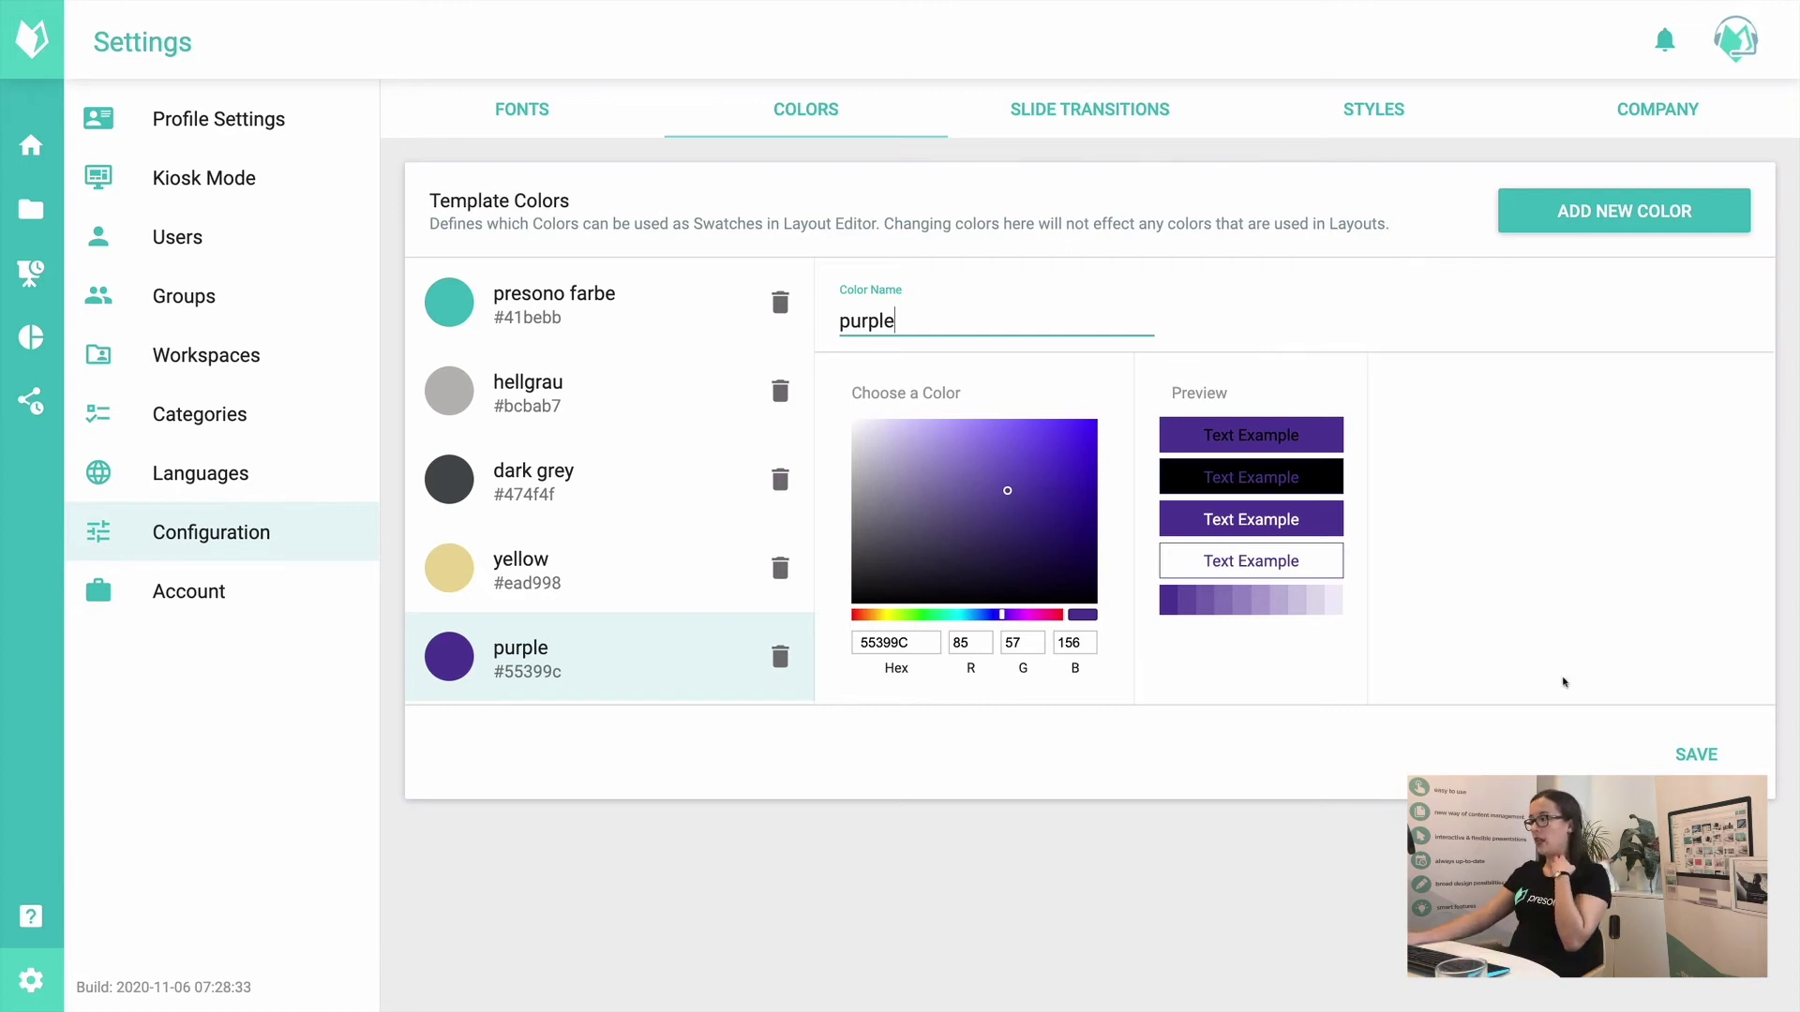
left_click(1696, 753)
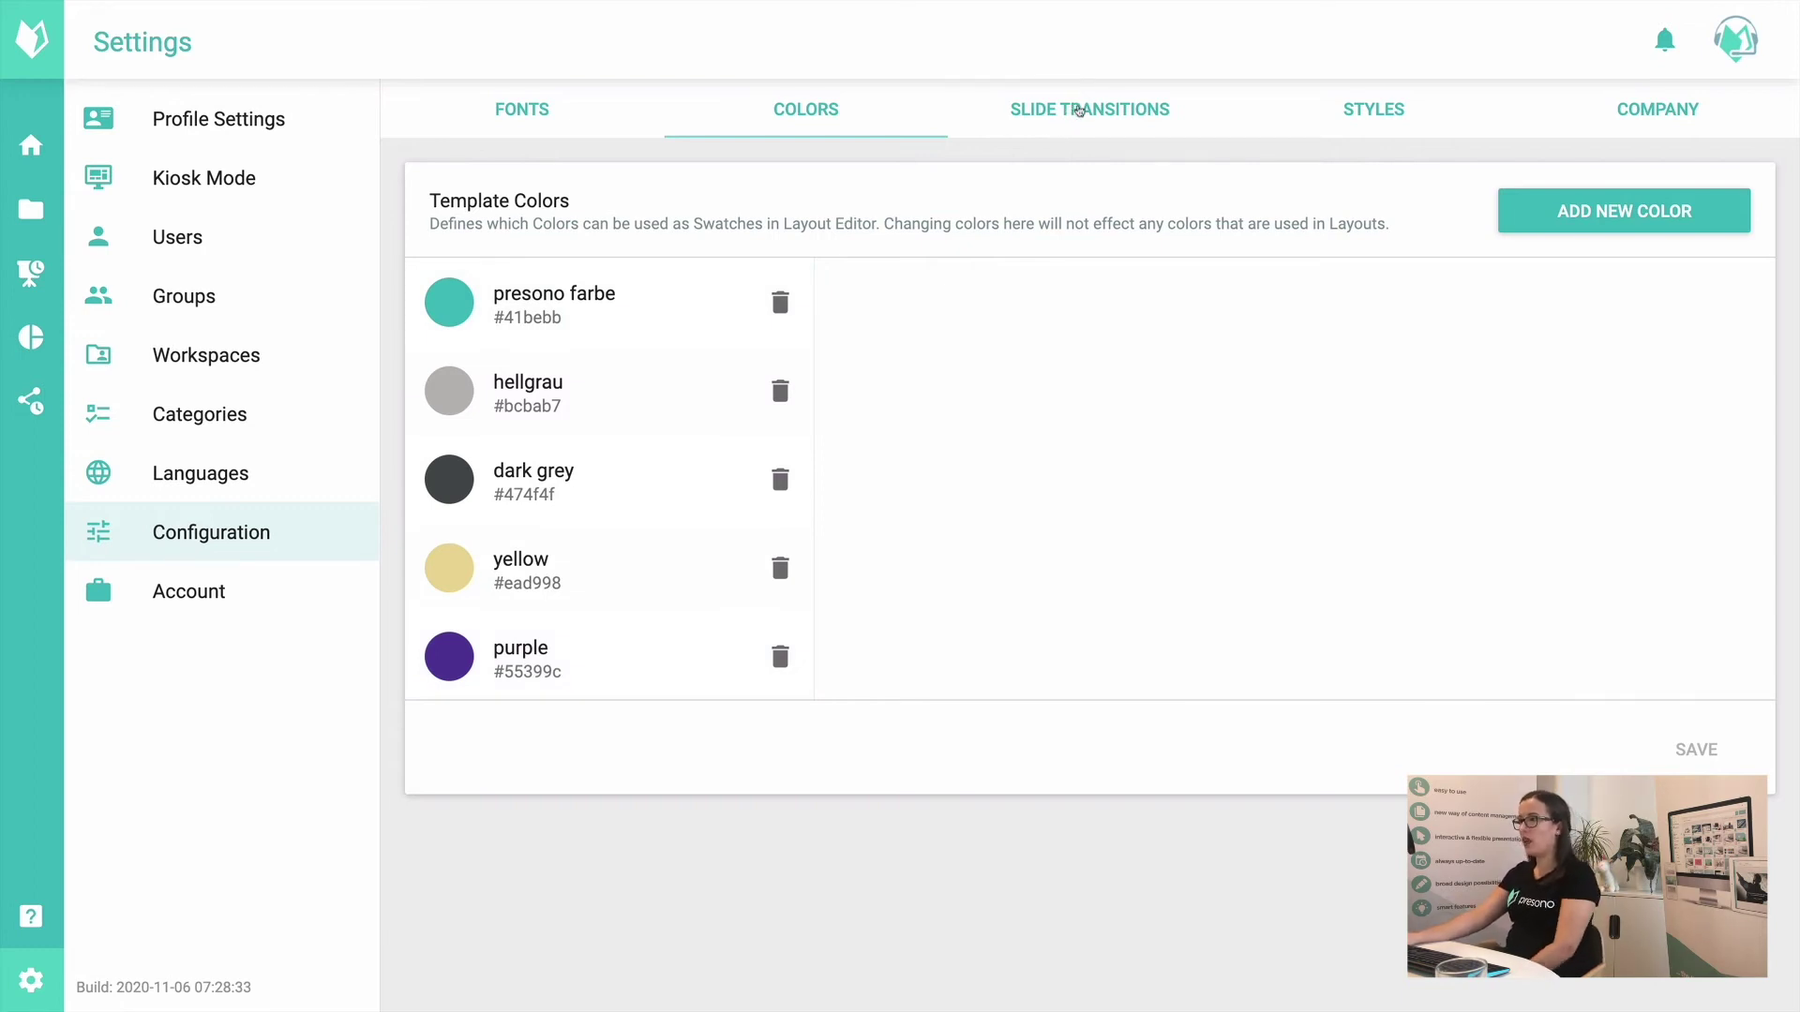
Step: Check in Profile Settings which slide transitions a presenter can choose
left_click(1079, 110)
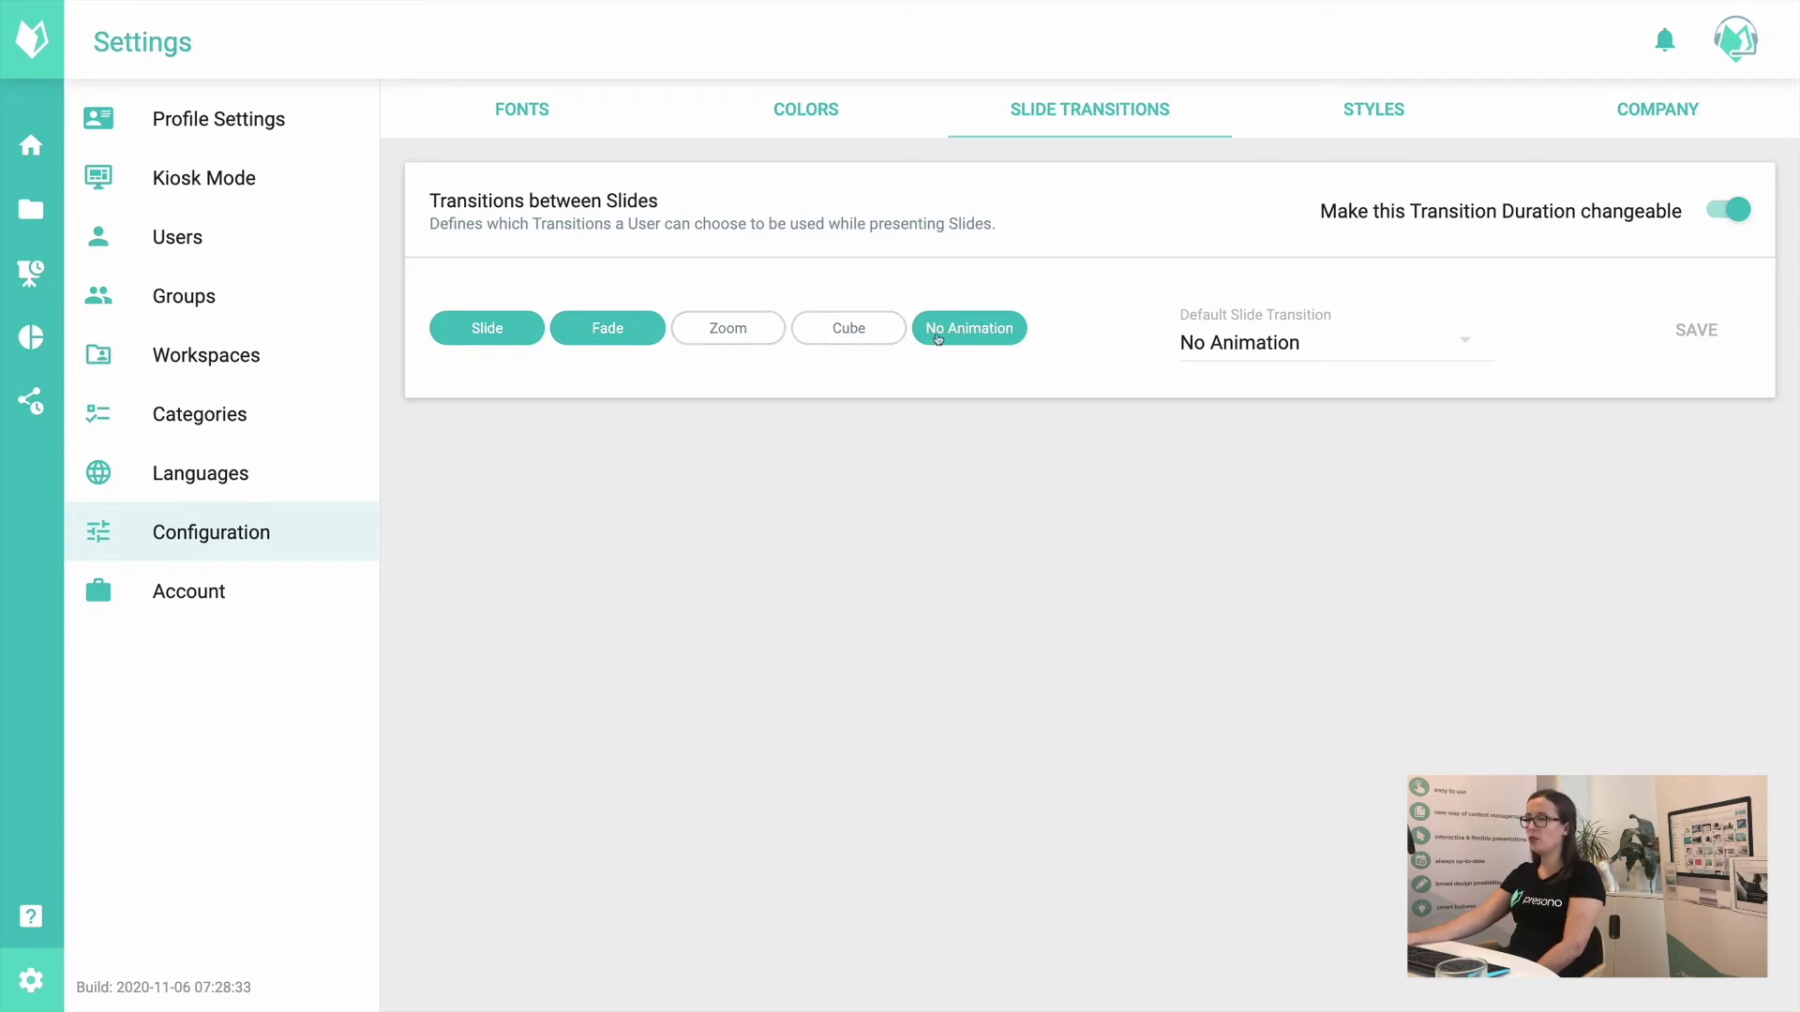
left_click(164, 98)
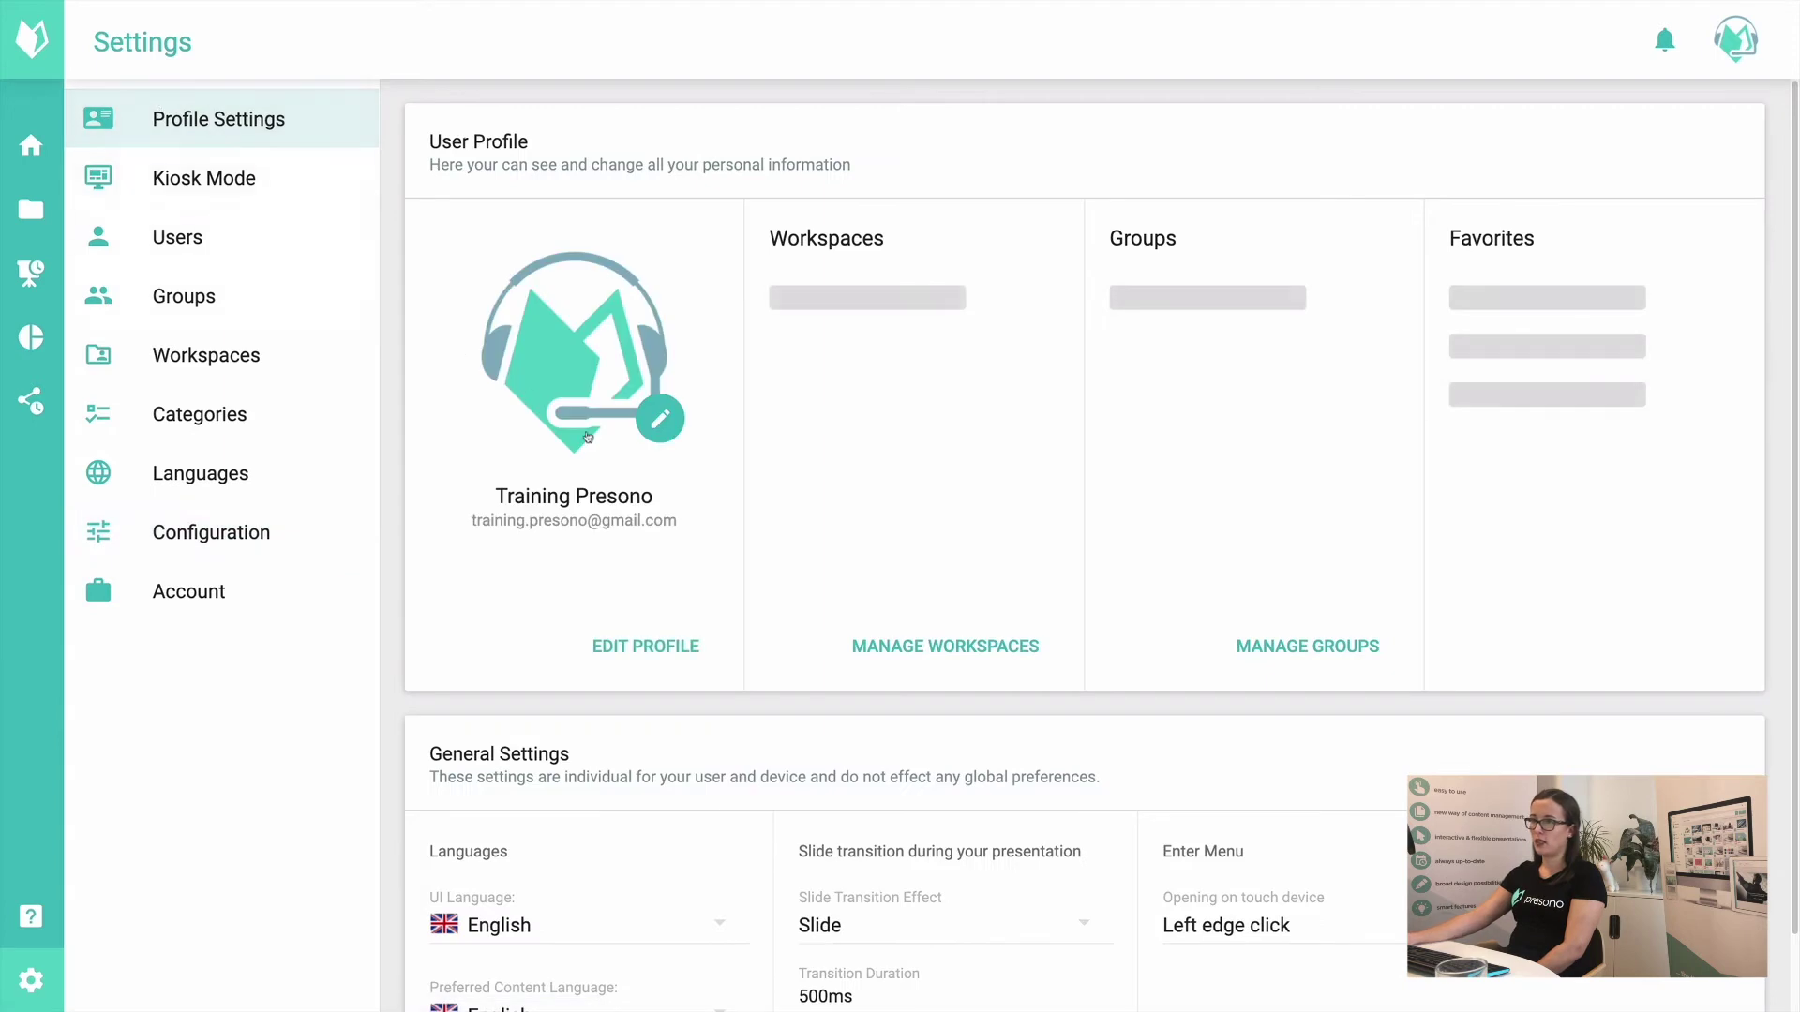
scroll(849, 872, "down", 1)
left_click(867, 848)
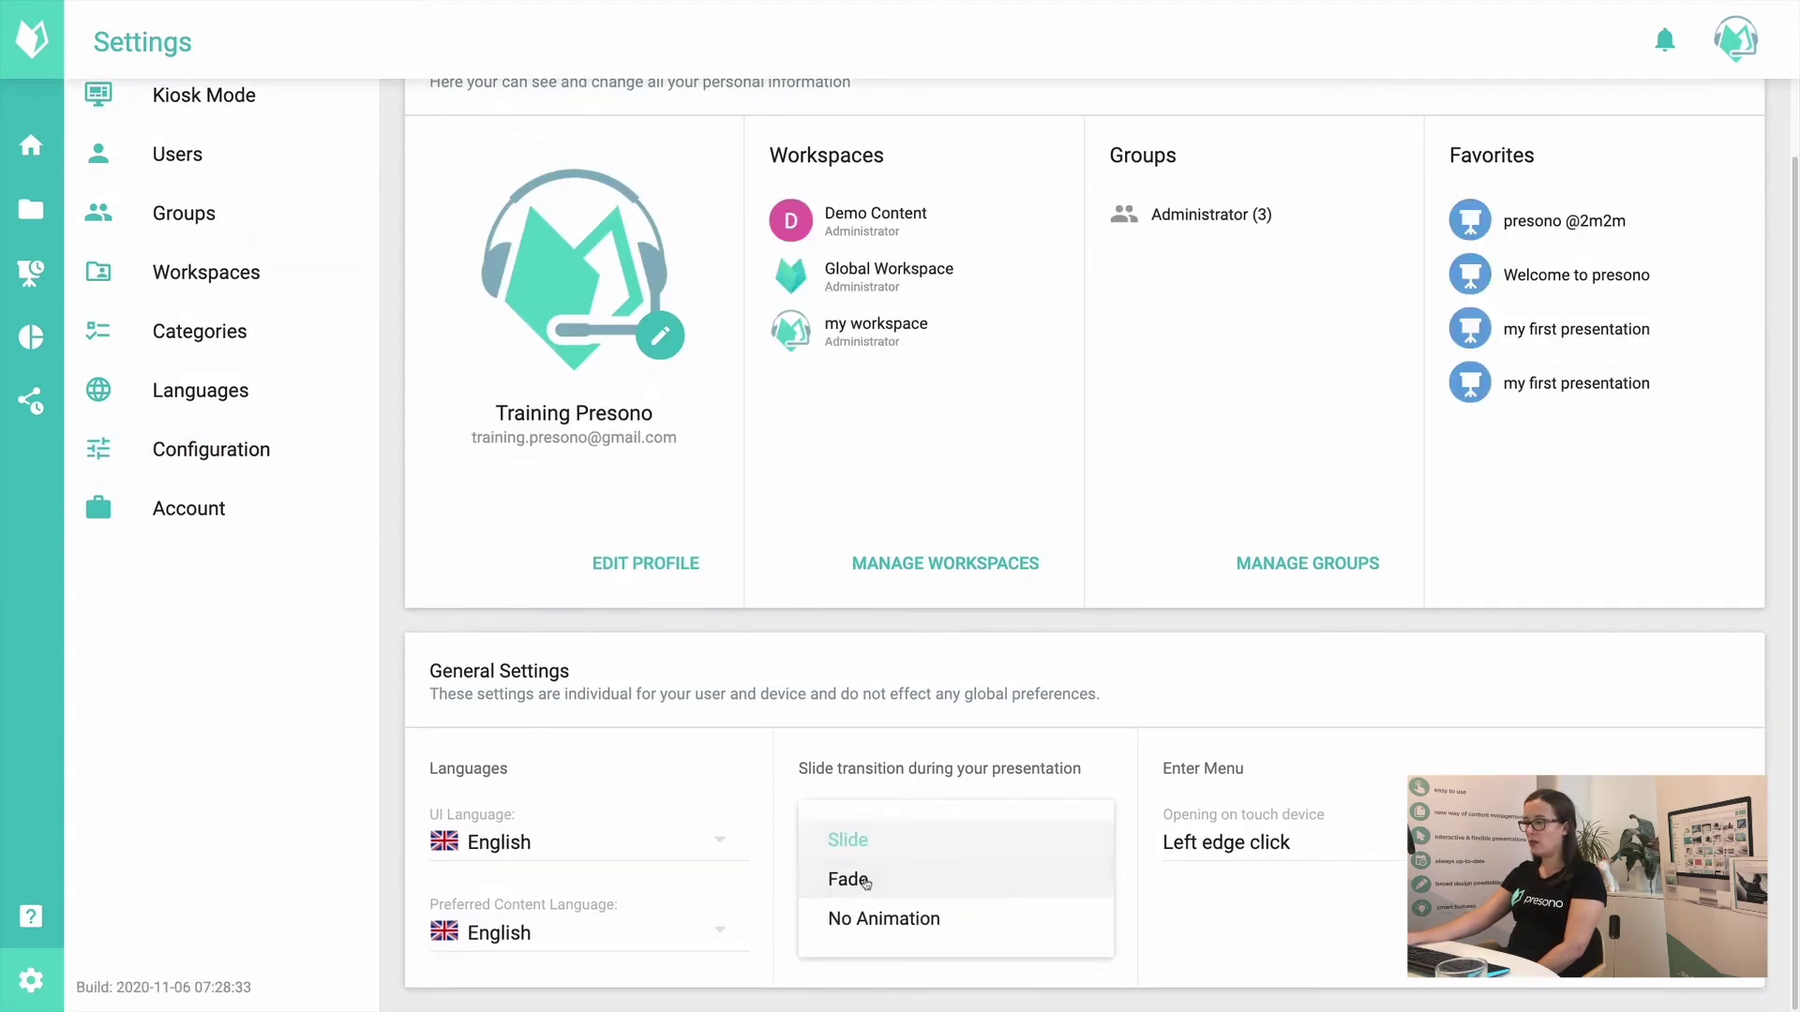
left_click(216, 464)
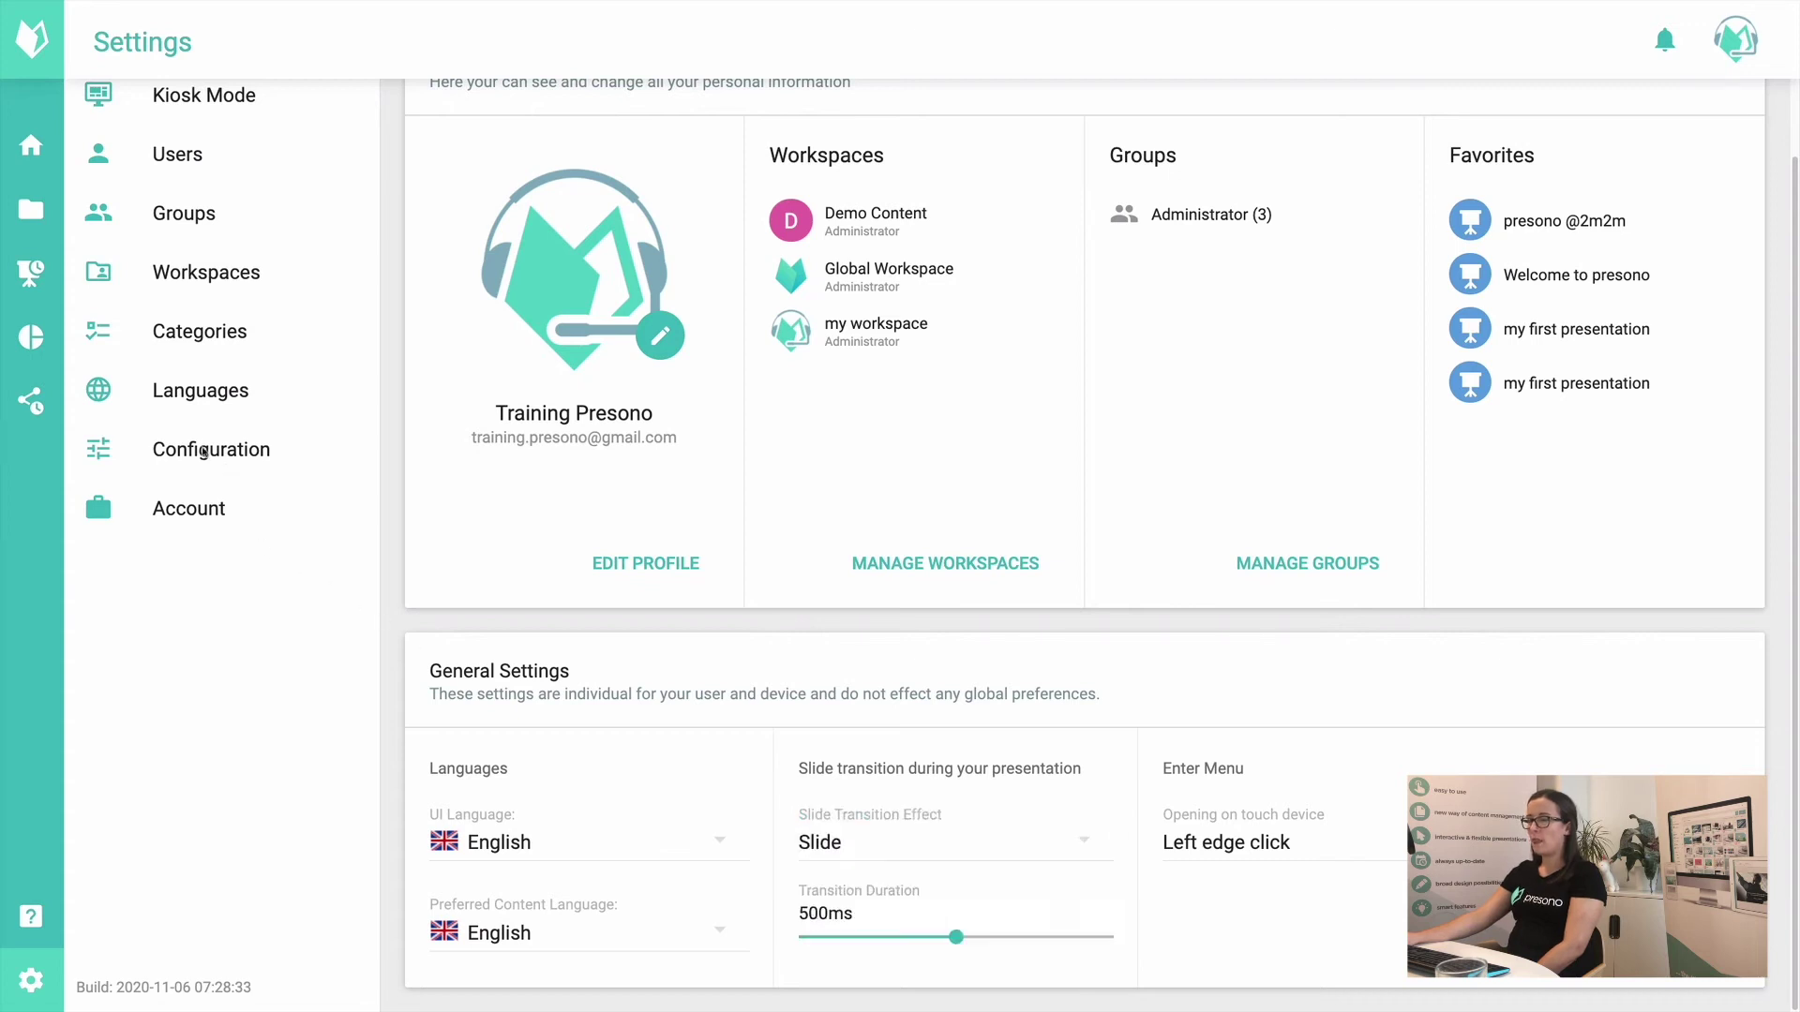
Step: Allow the Cube transition, save, and confirm it appears as a choice in Profile Settings
left_click(193, 454)
left_click(1092, 116)
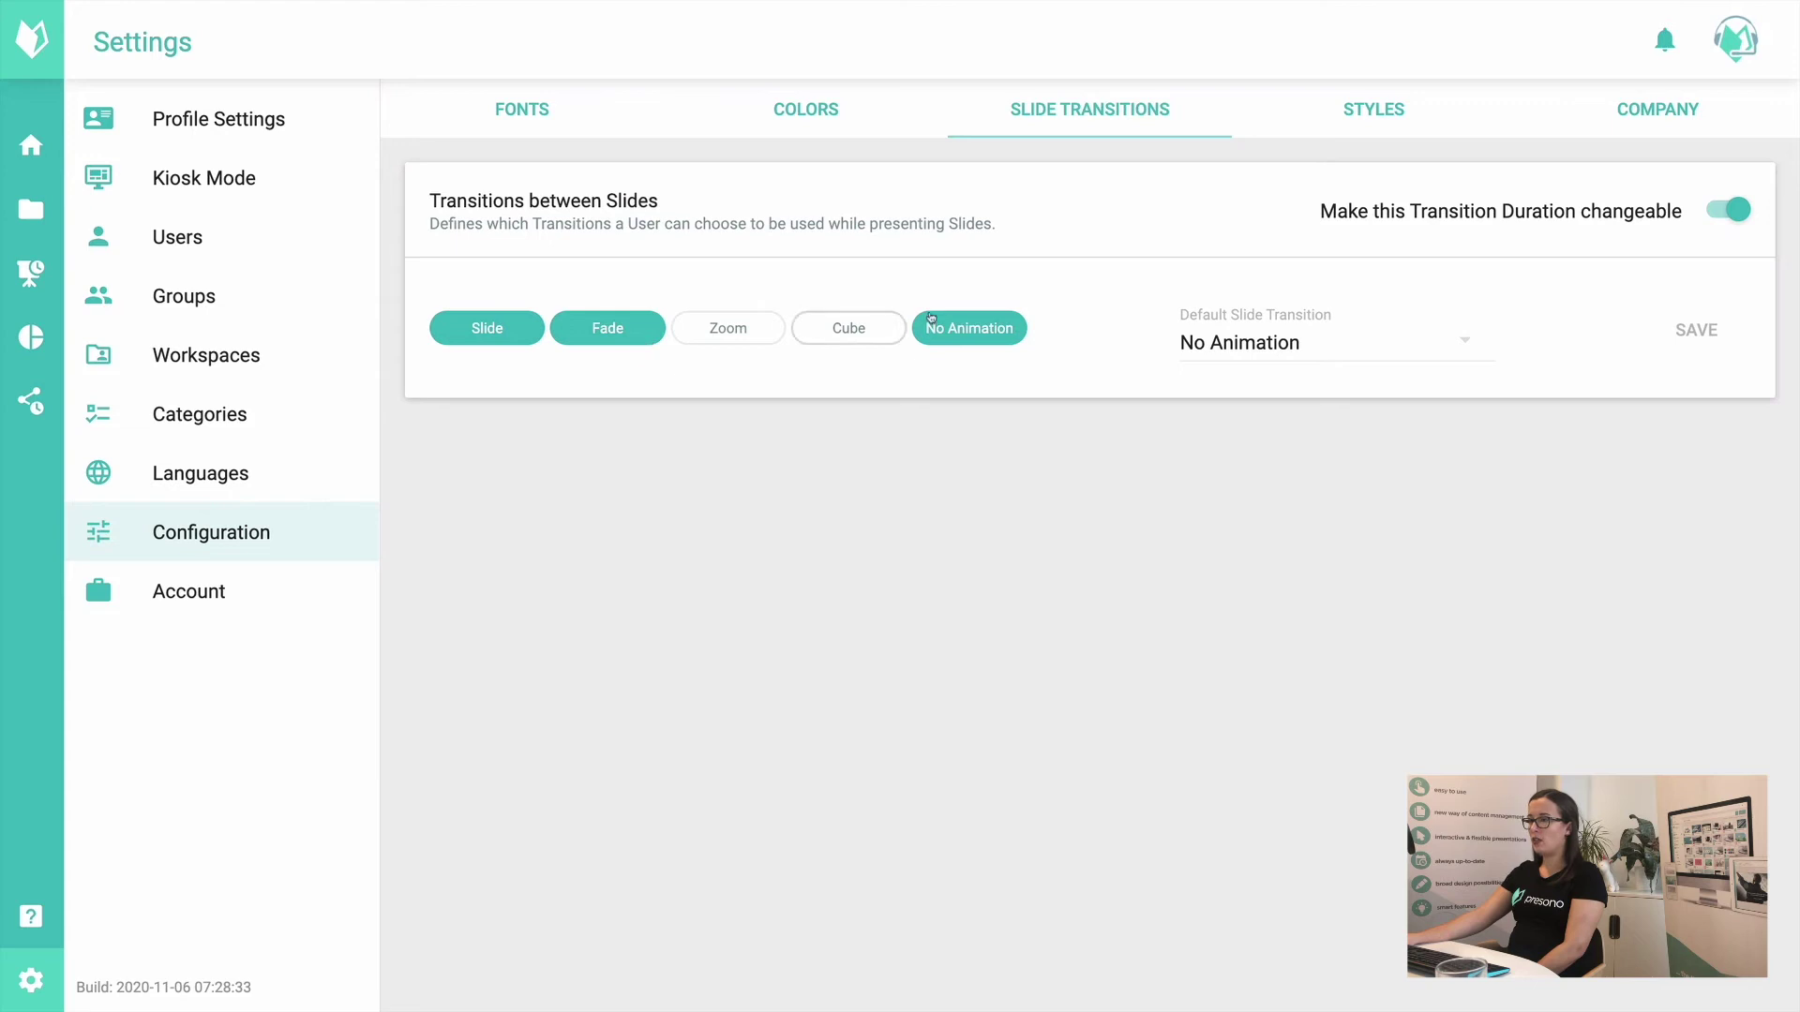
left_click(847, 329)
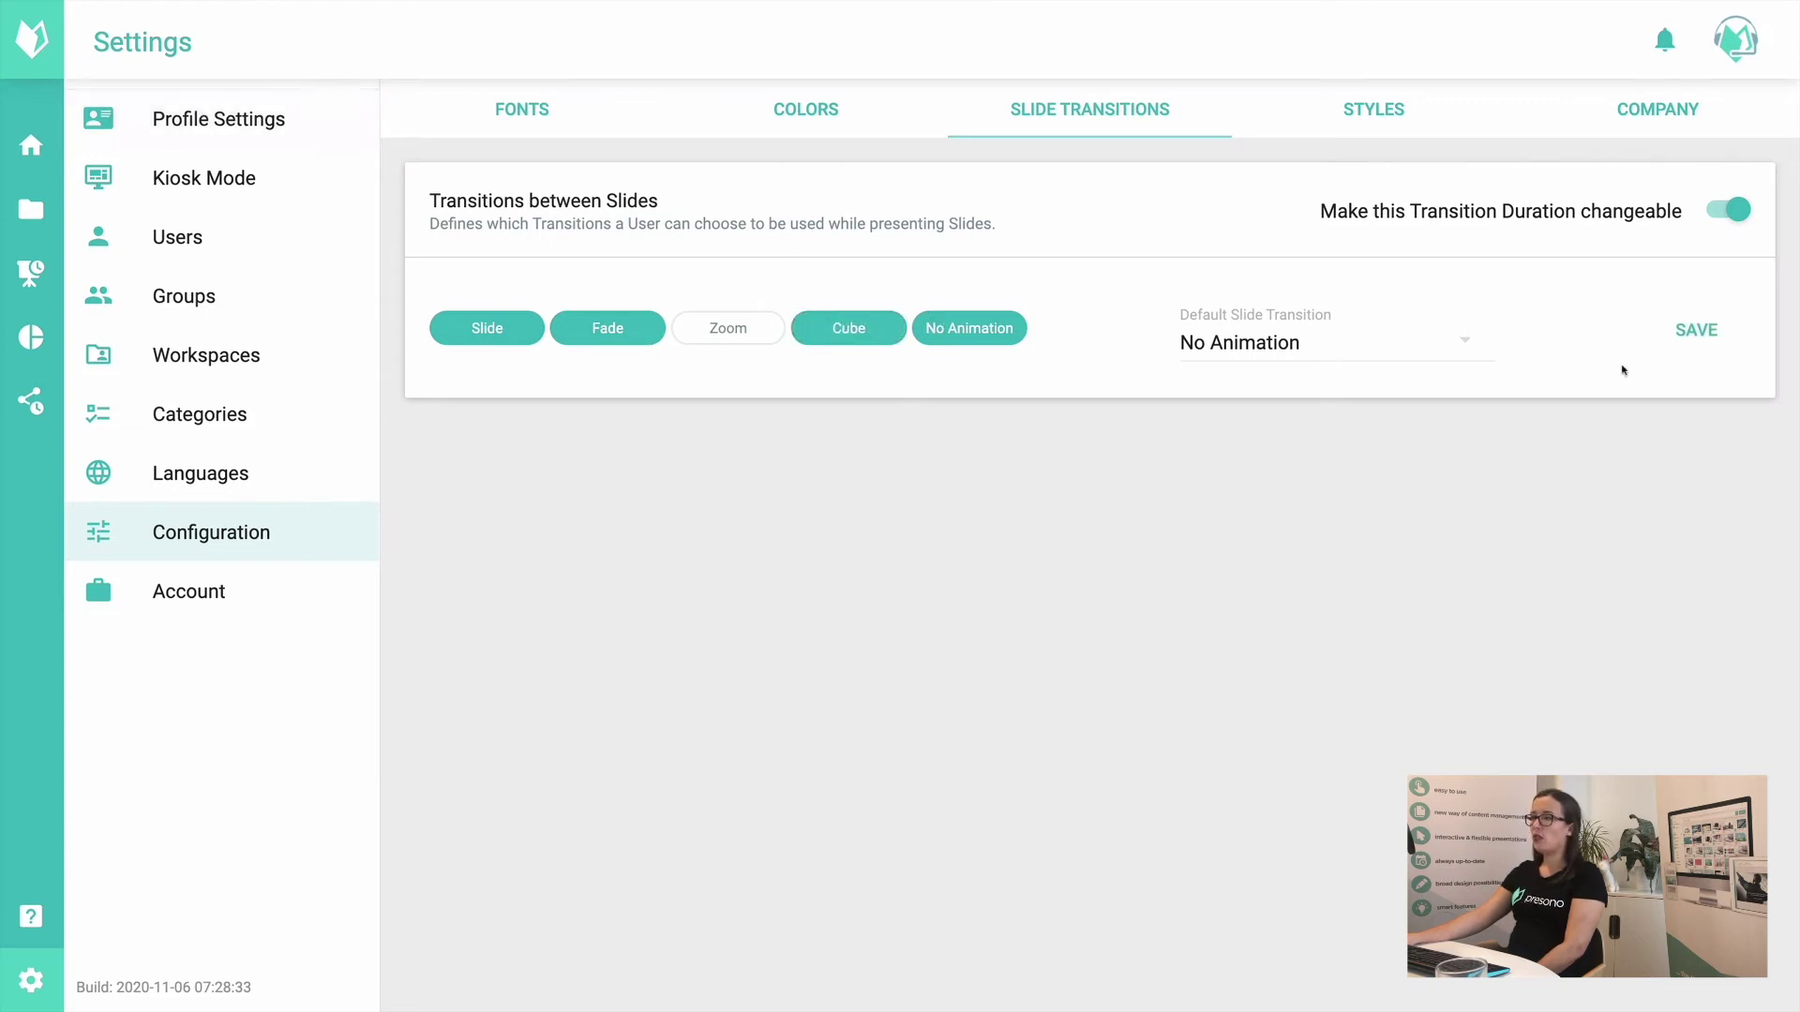
left_click(1693, 330)
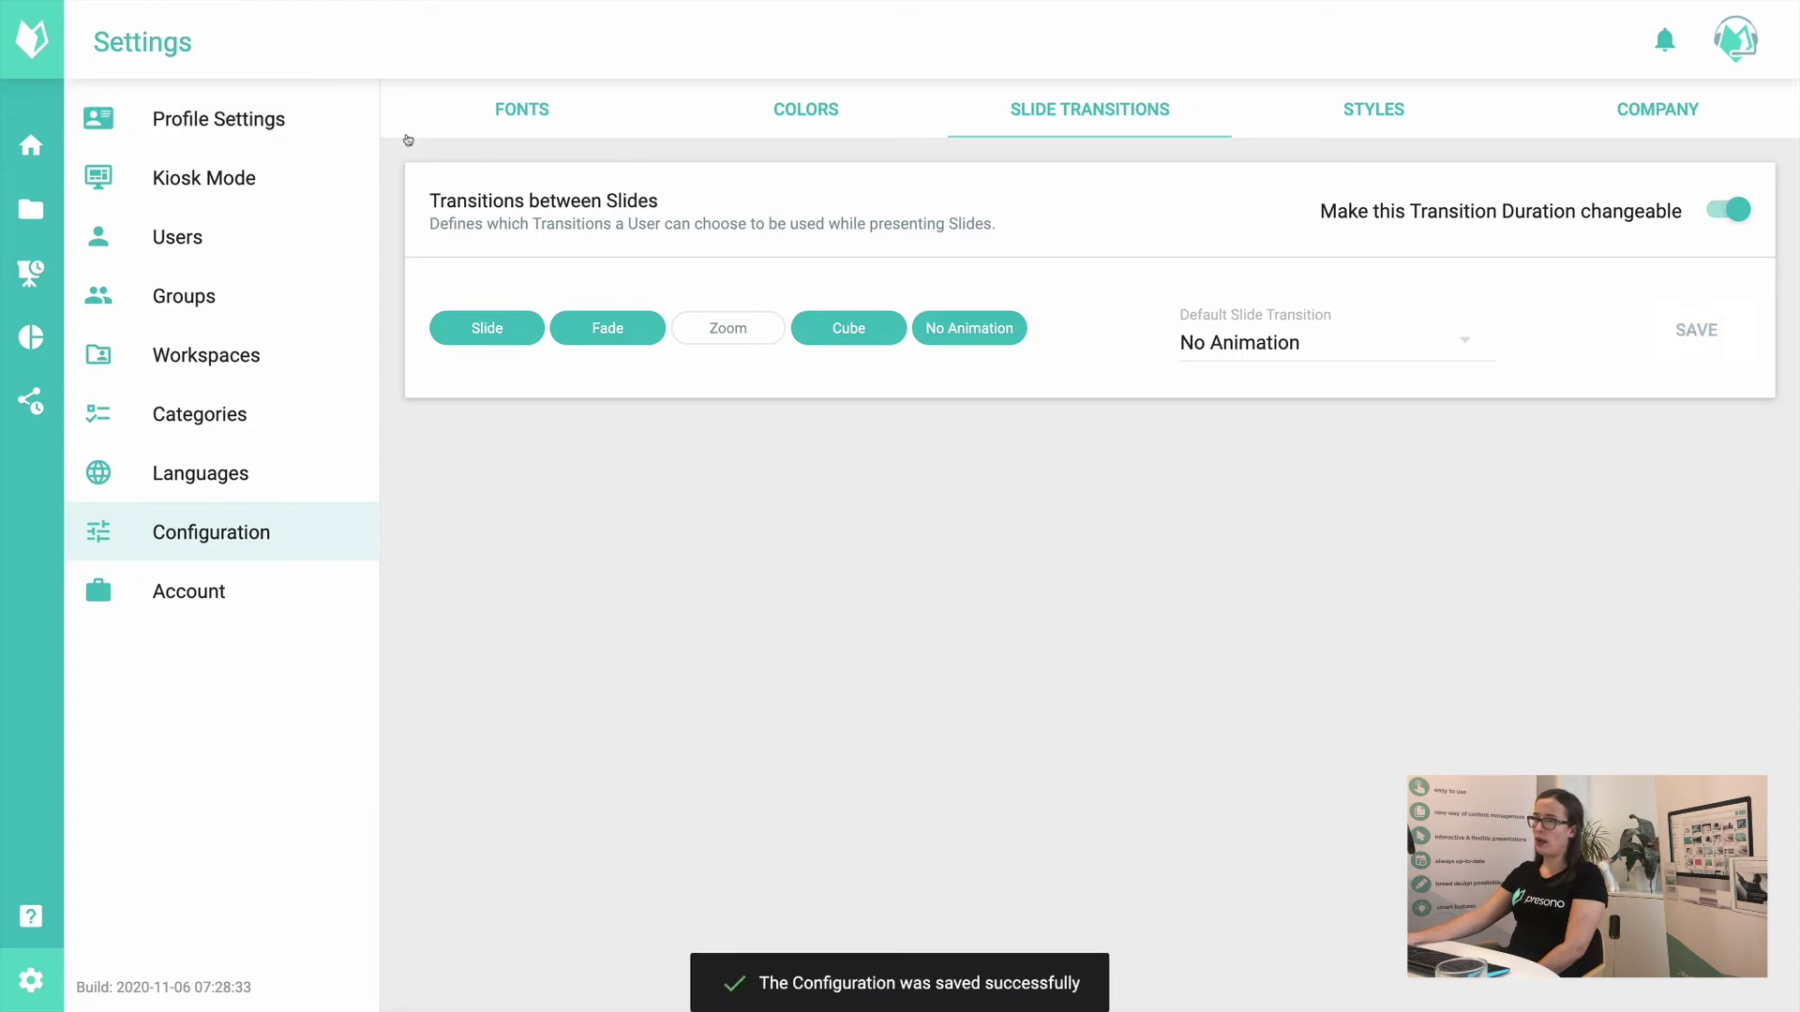
left_click(246, 126)
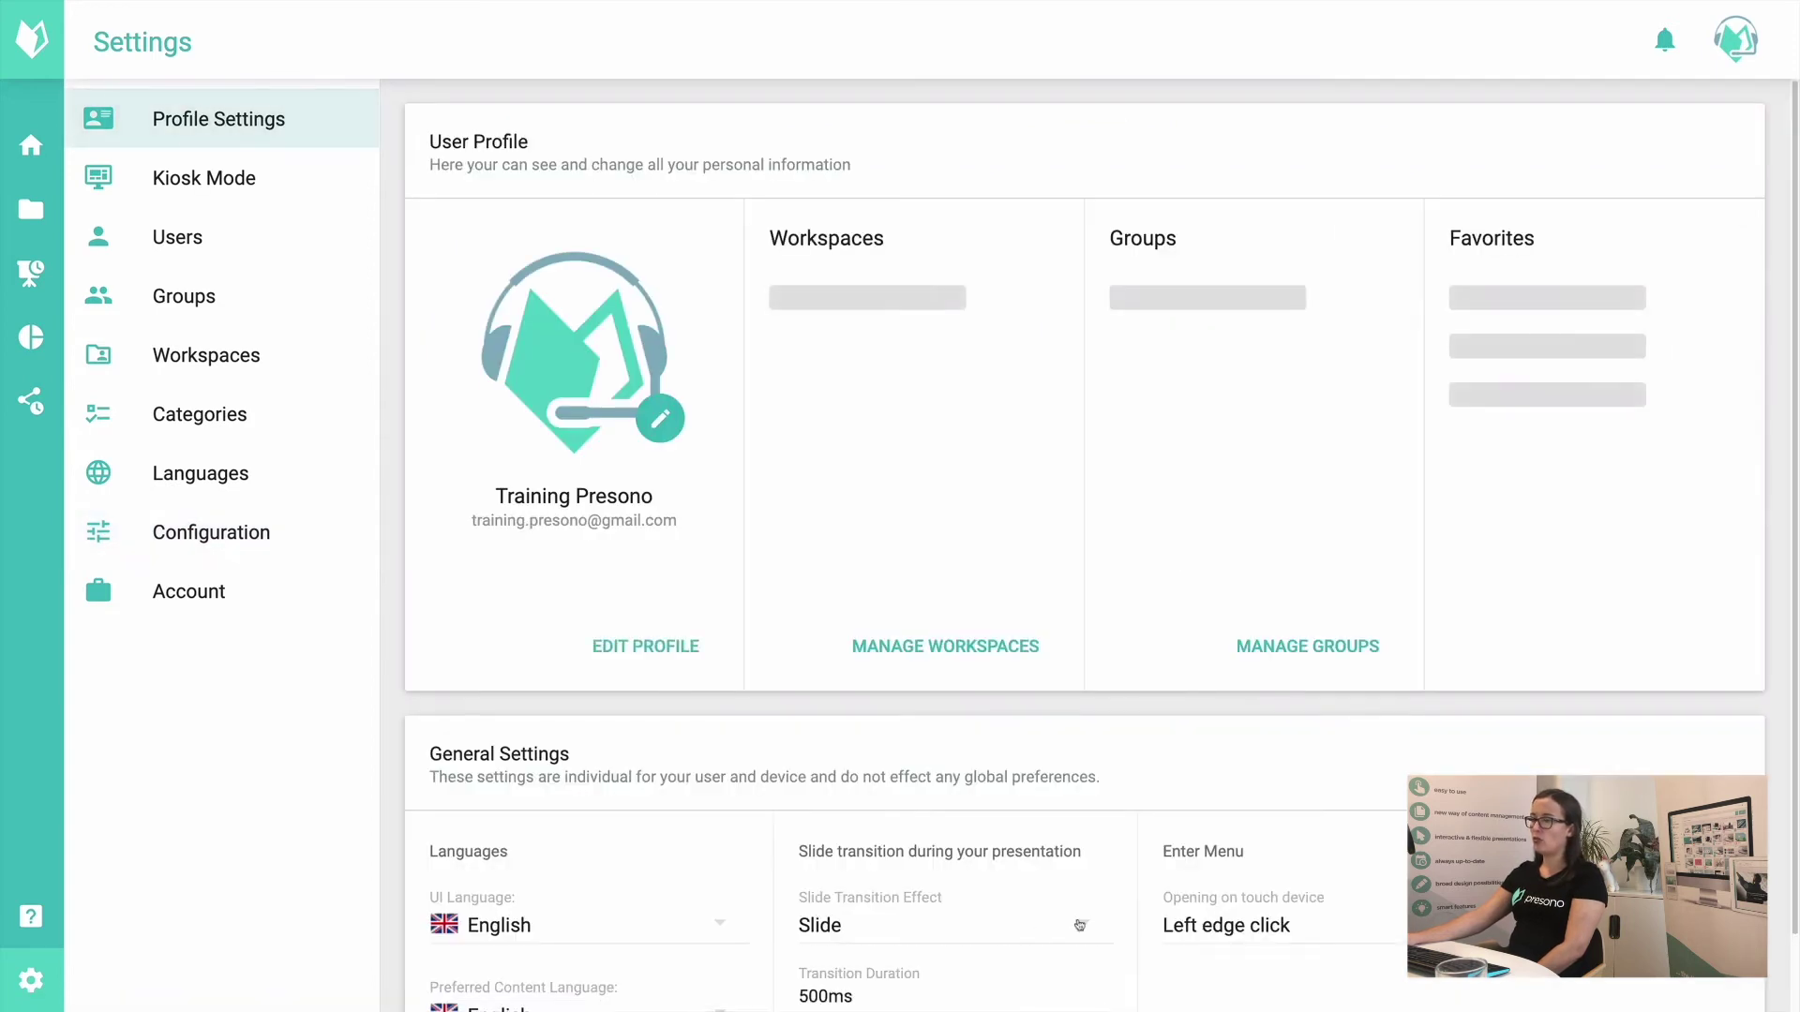
left_click(903, 900)
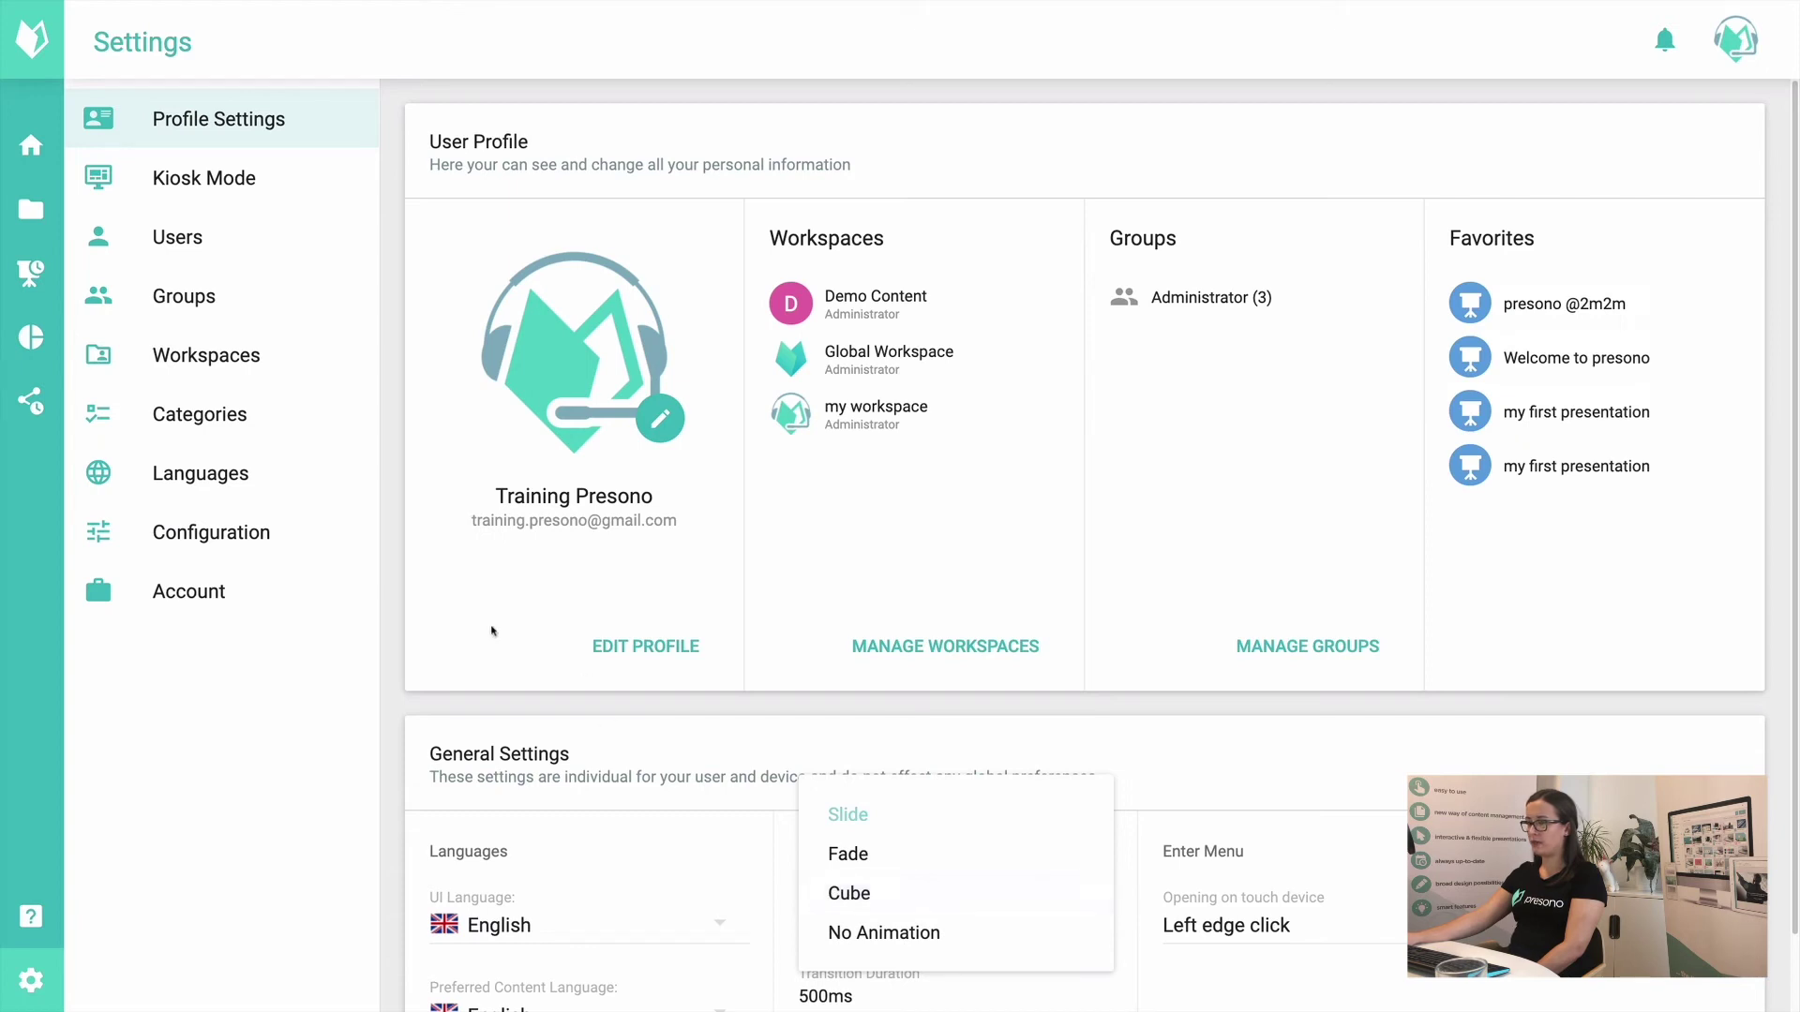
left_click(253, 536)
Step: Disallow Cube again, save, keep No Animation as the default, and show the Styles tab
left_click(253, 532)
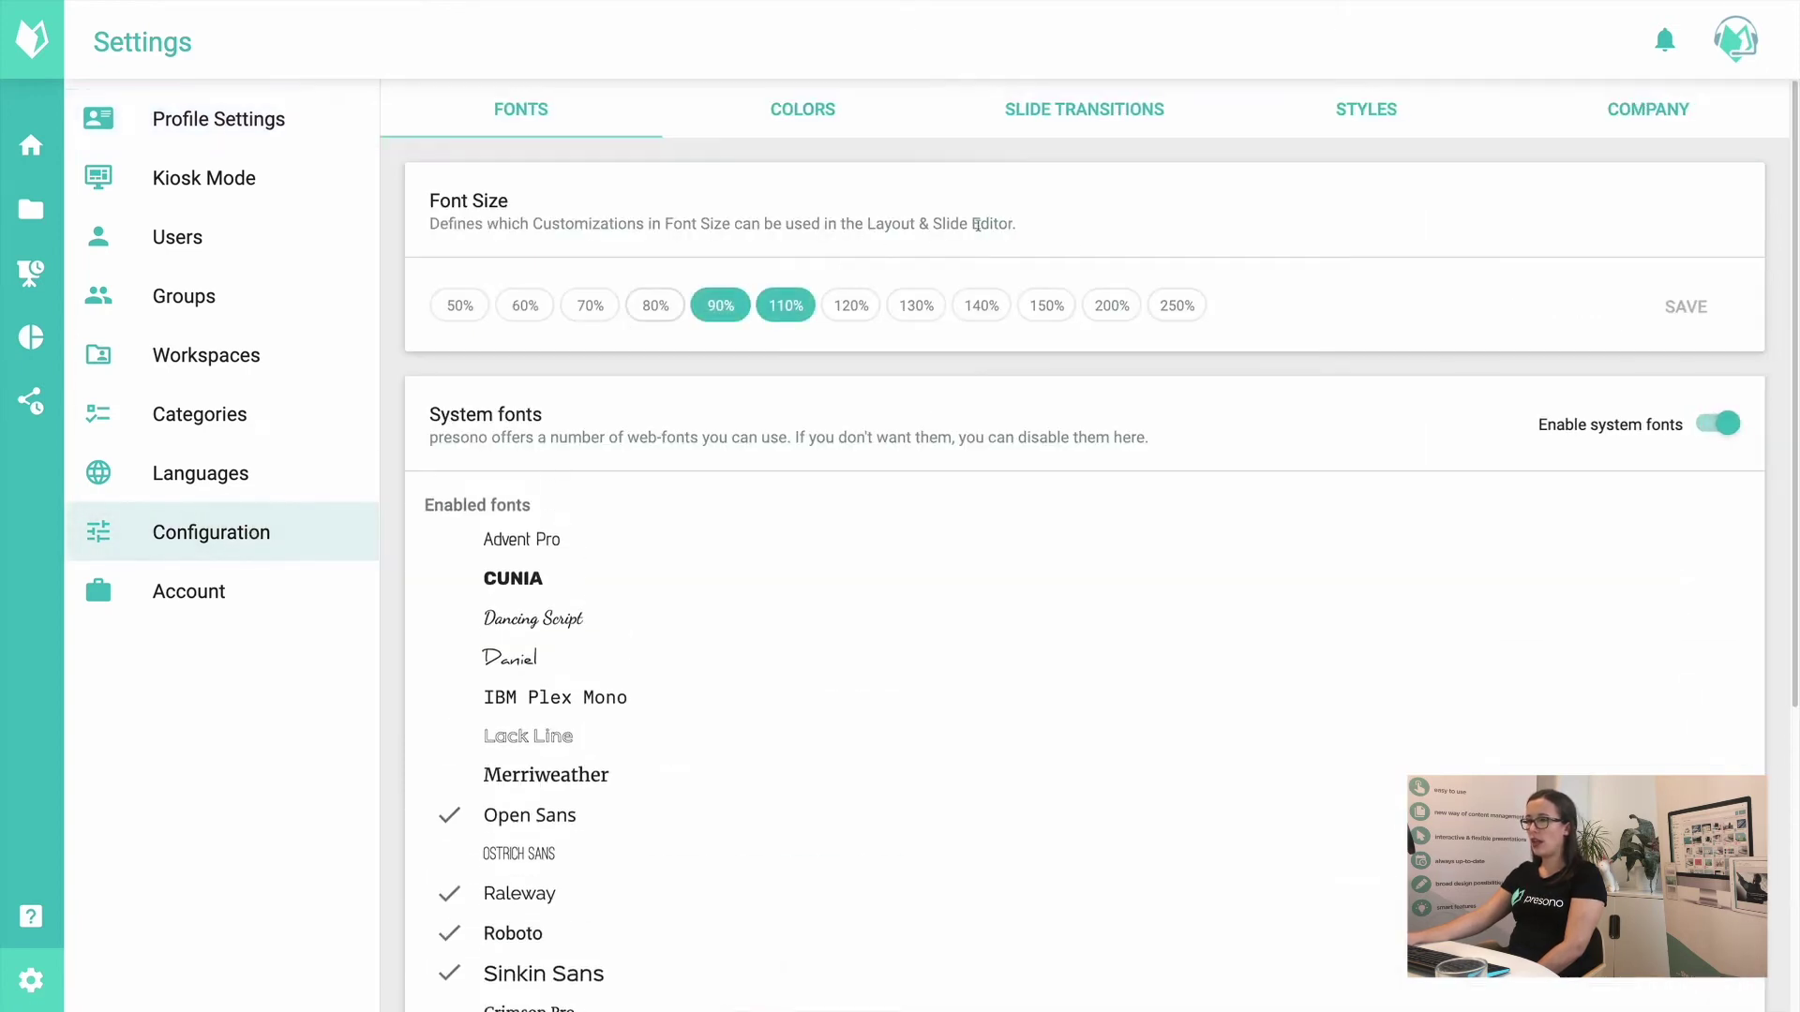
left_click(1151, 105)
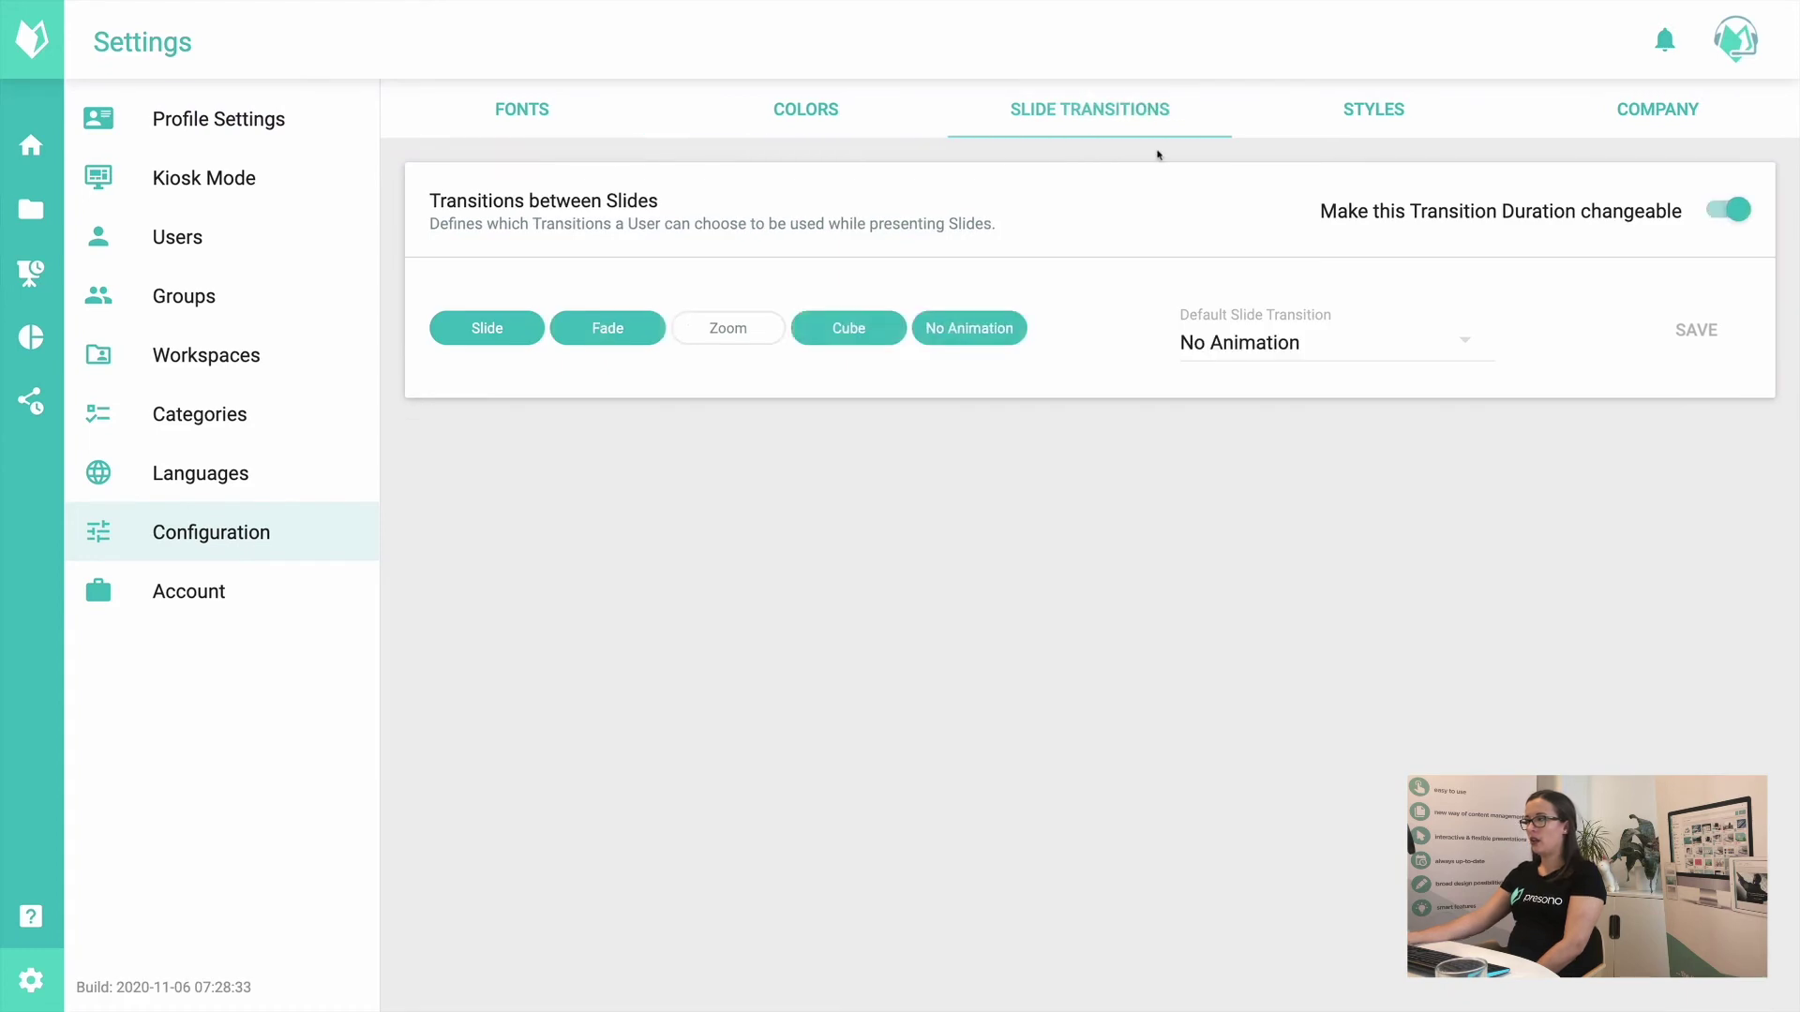
left_click(839, 328)
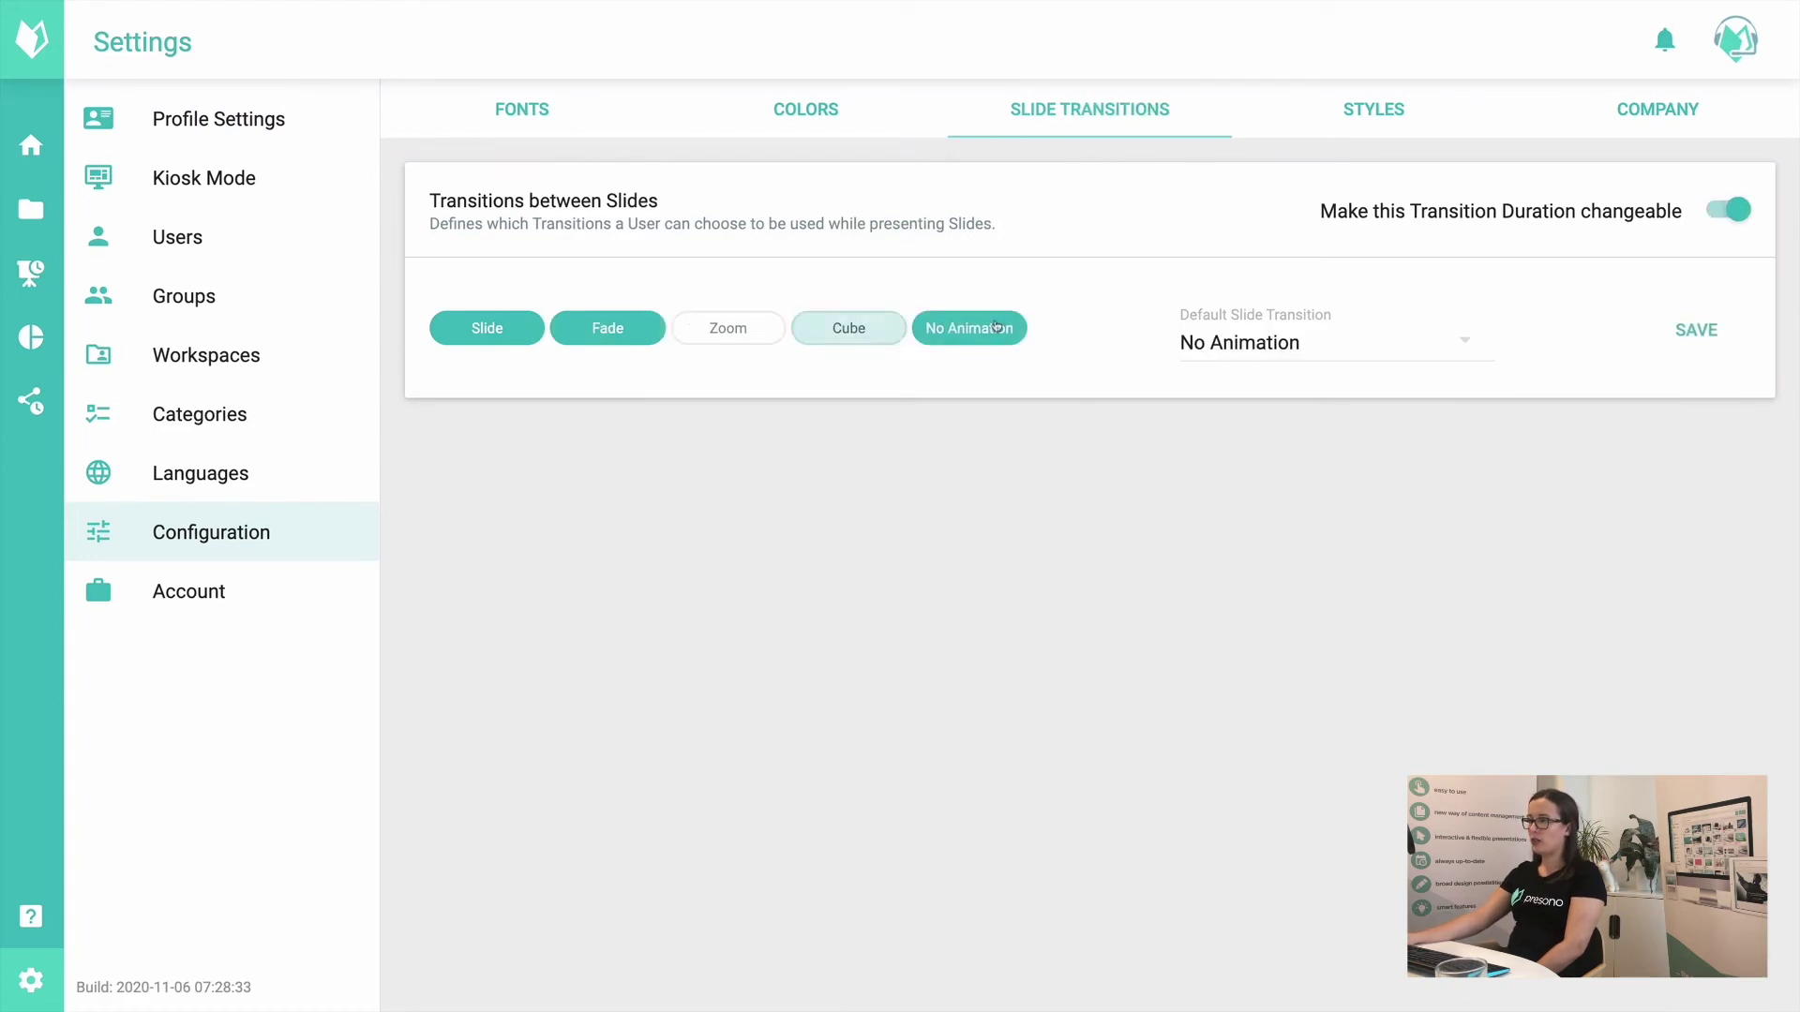
left_click(1723, 334)
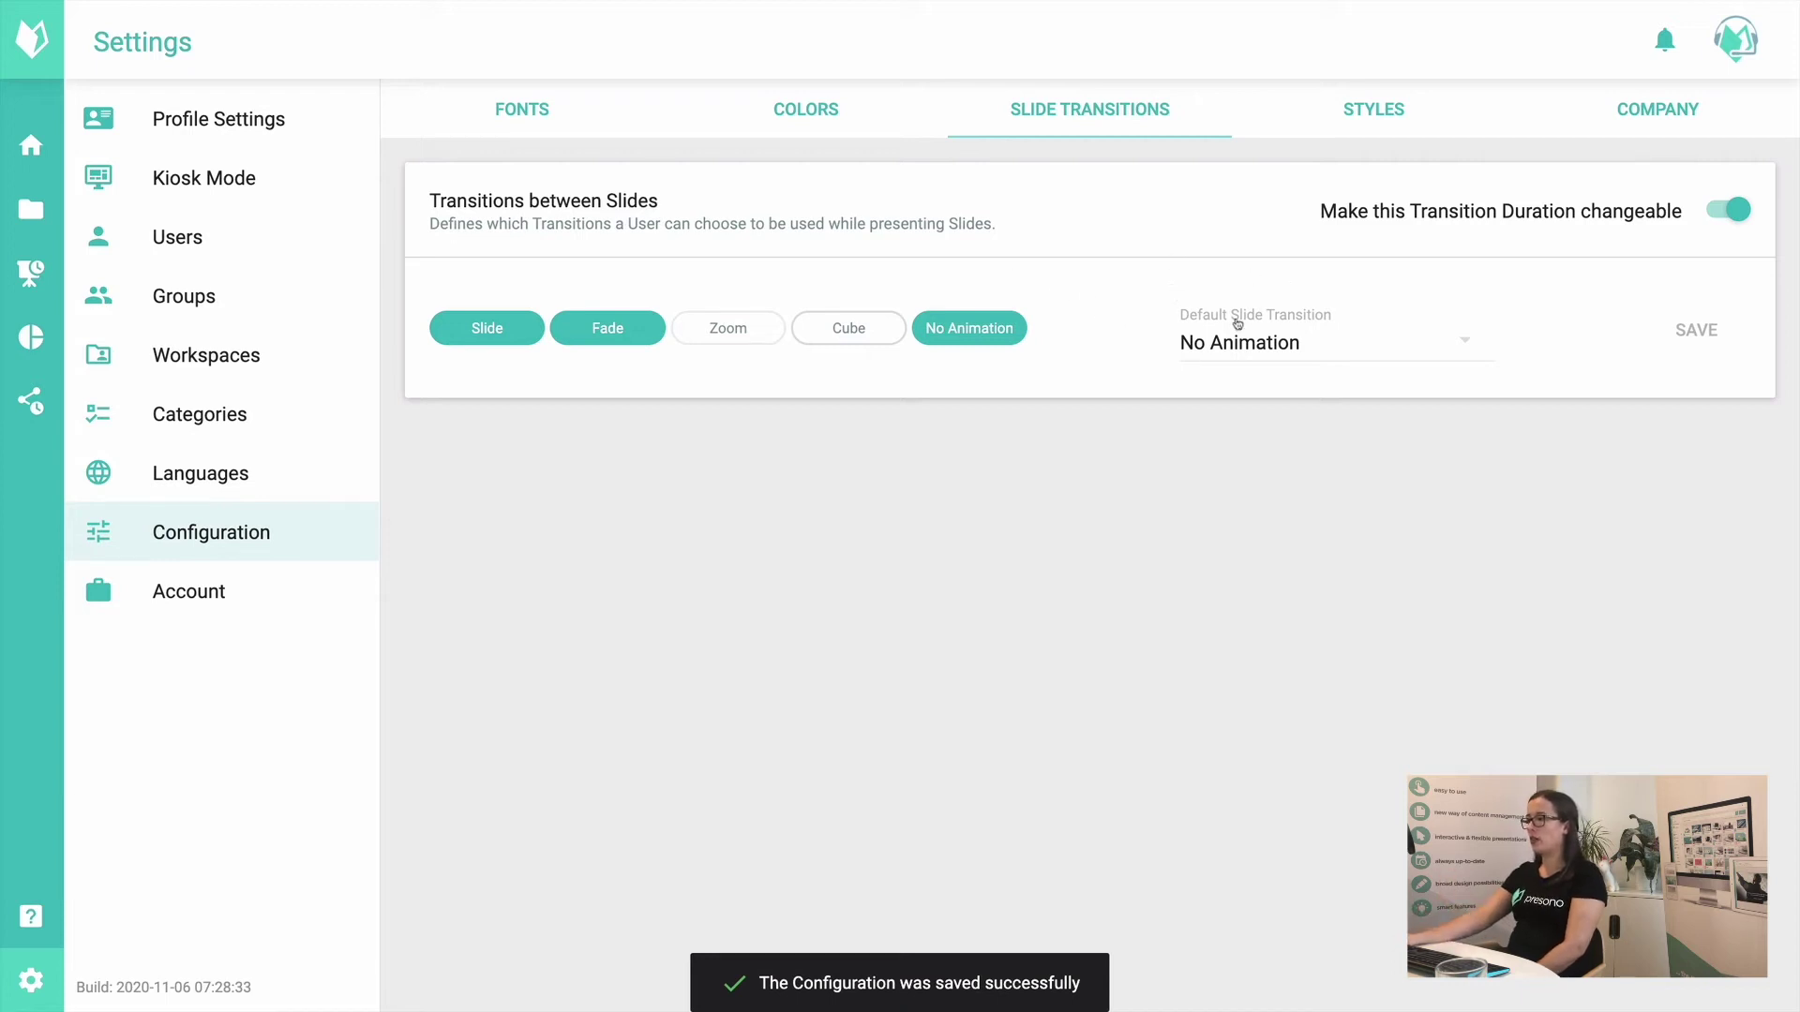
left_click(1271, 353)
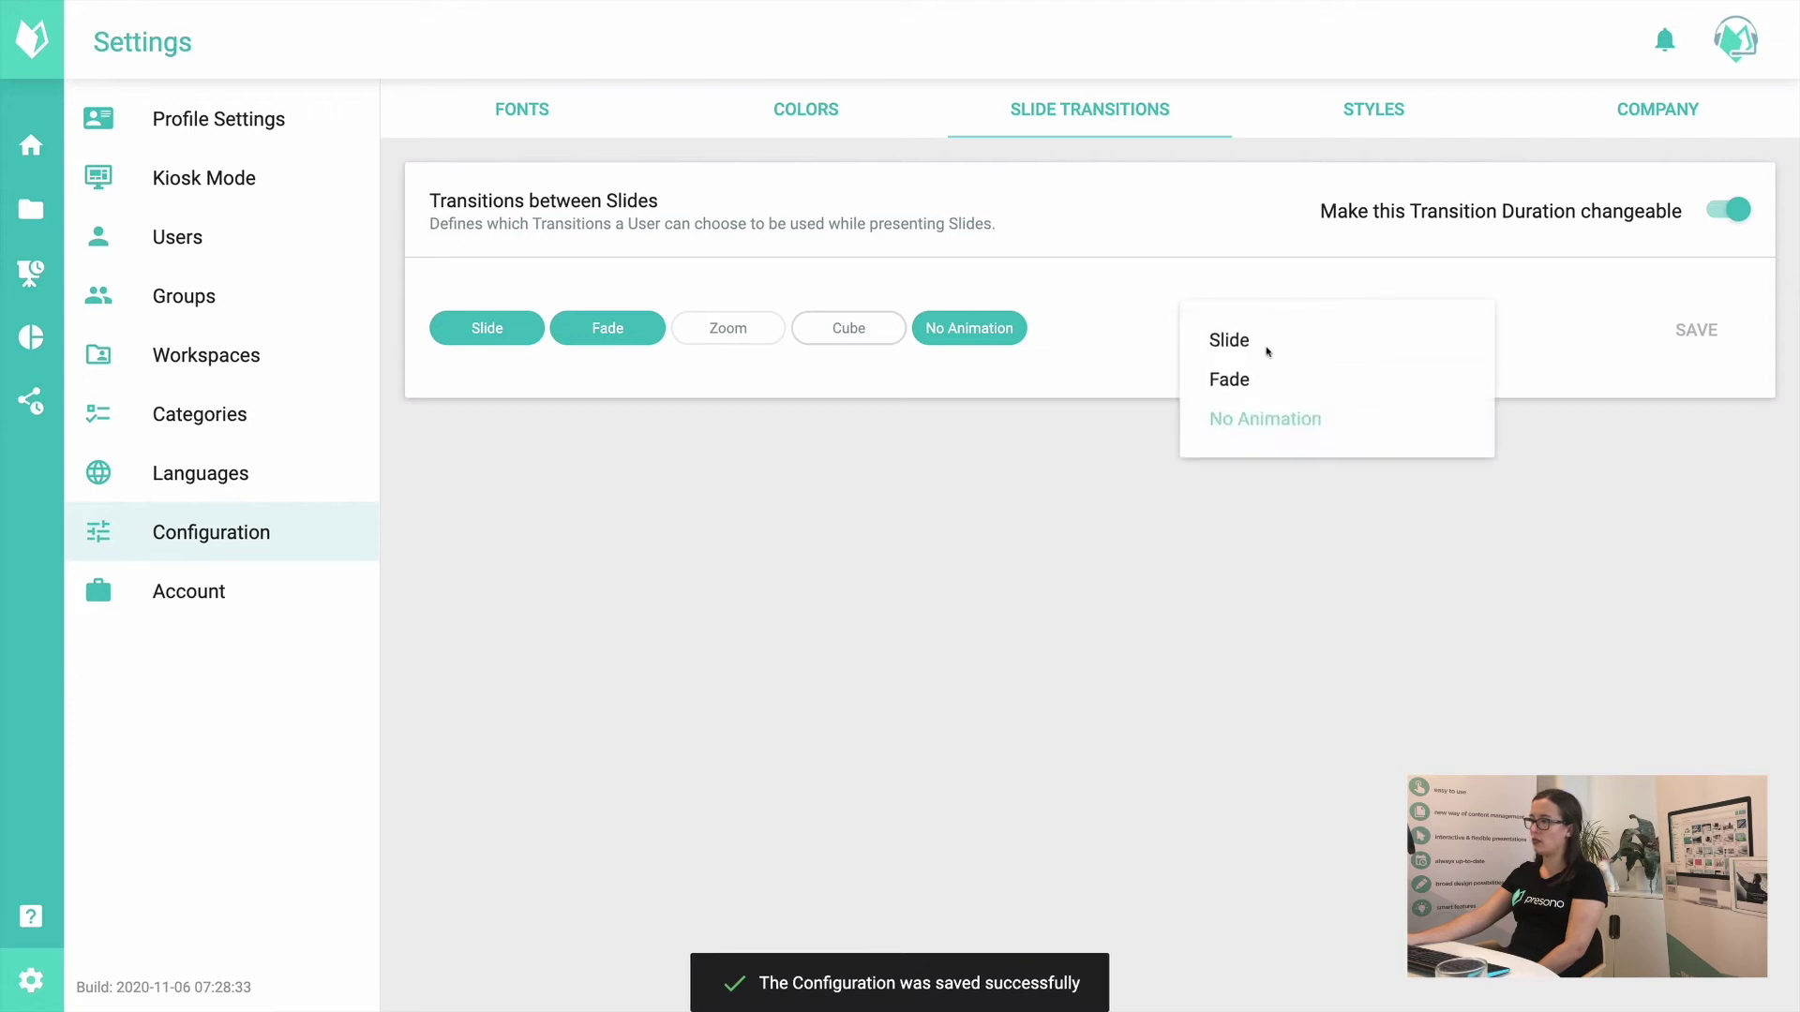
left_click(1336, 623)
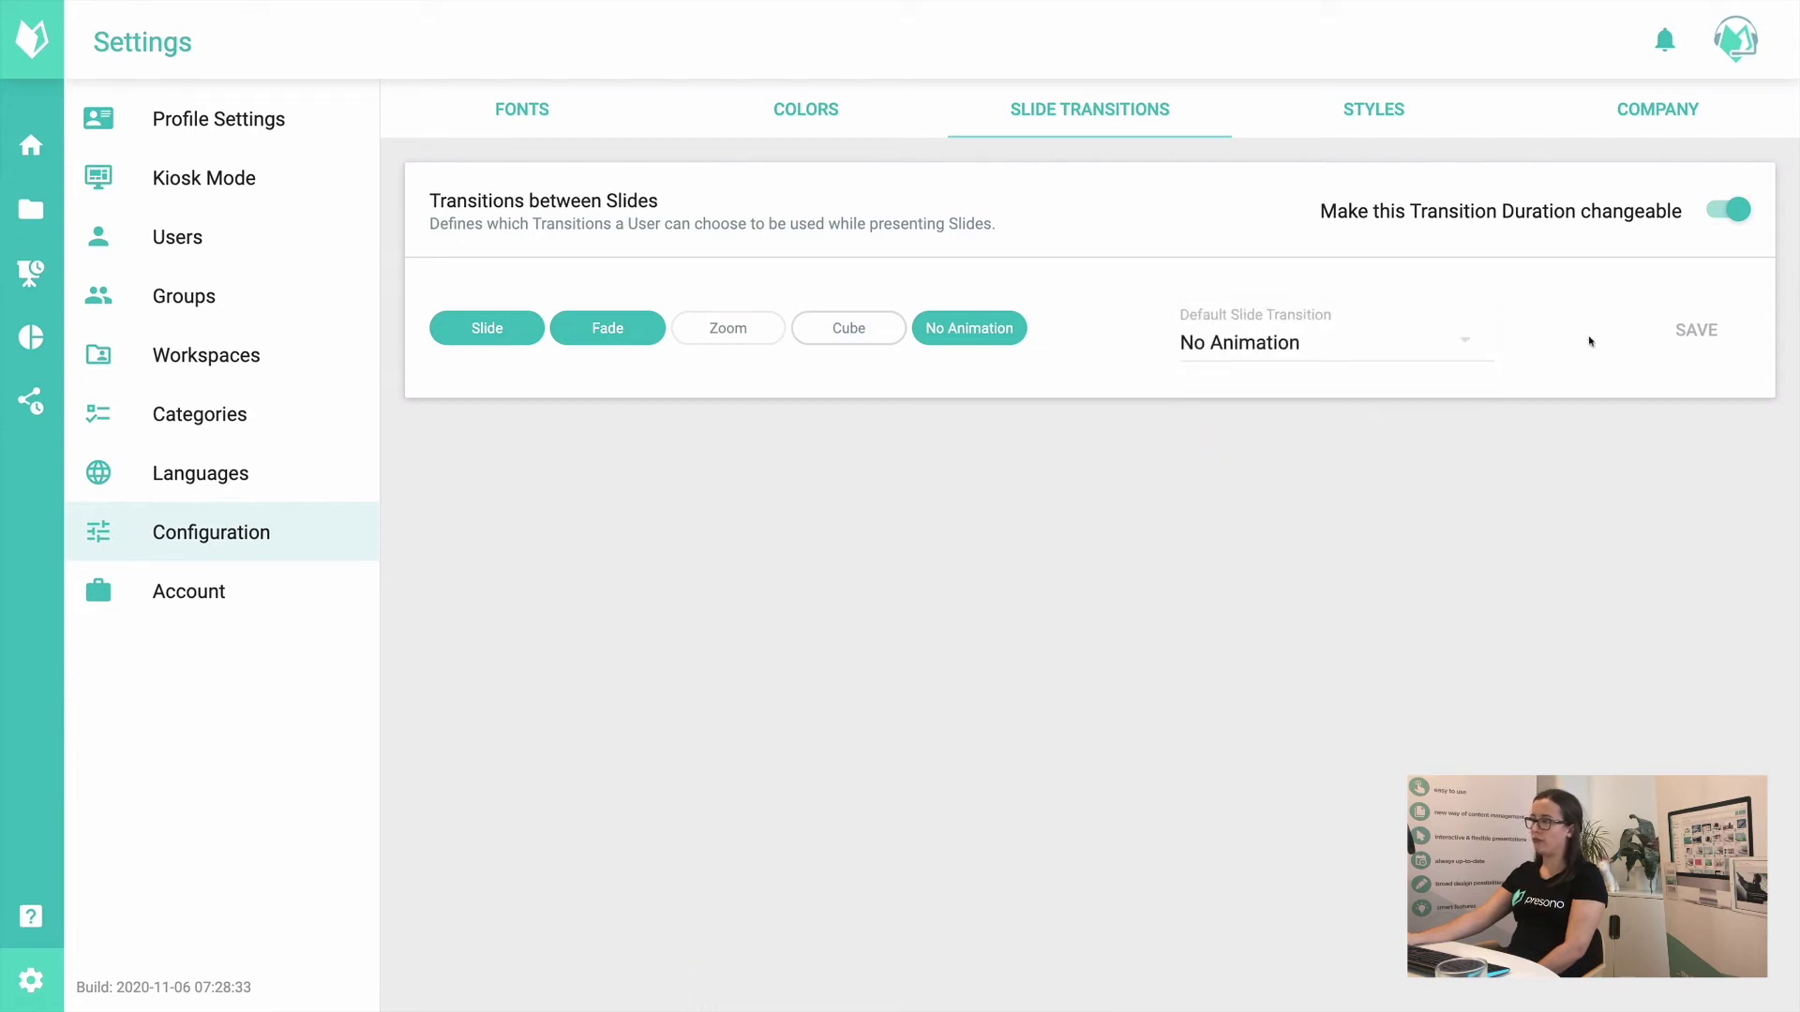
left_click(1379, 120)
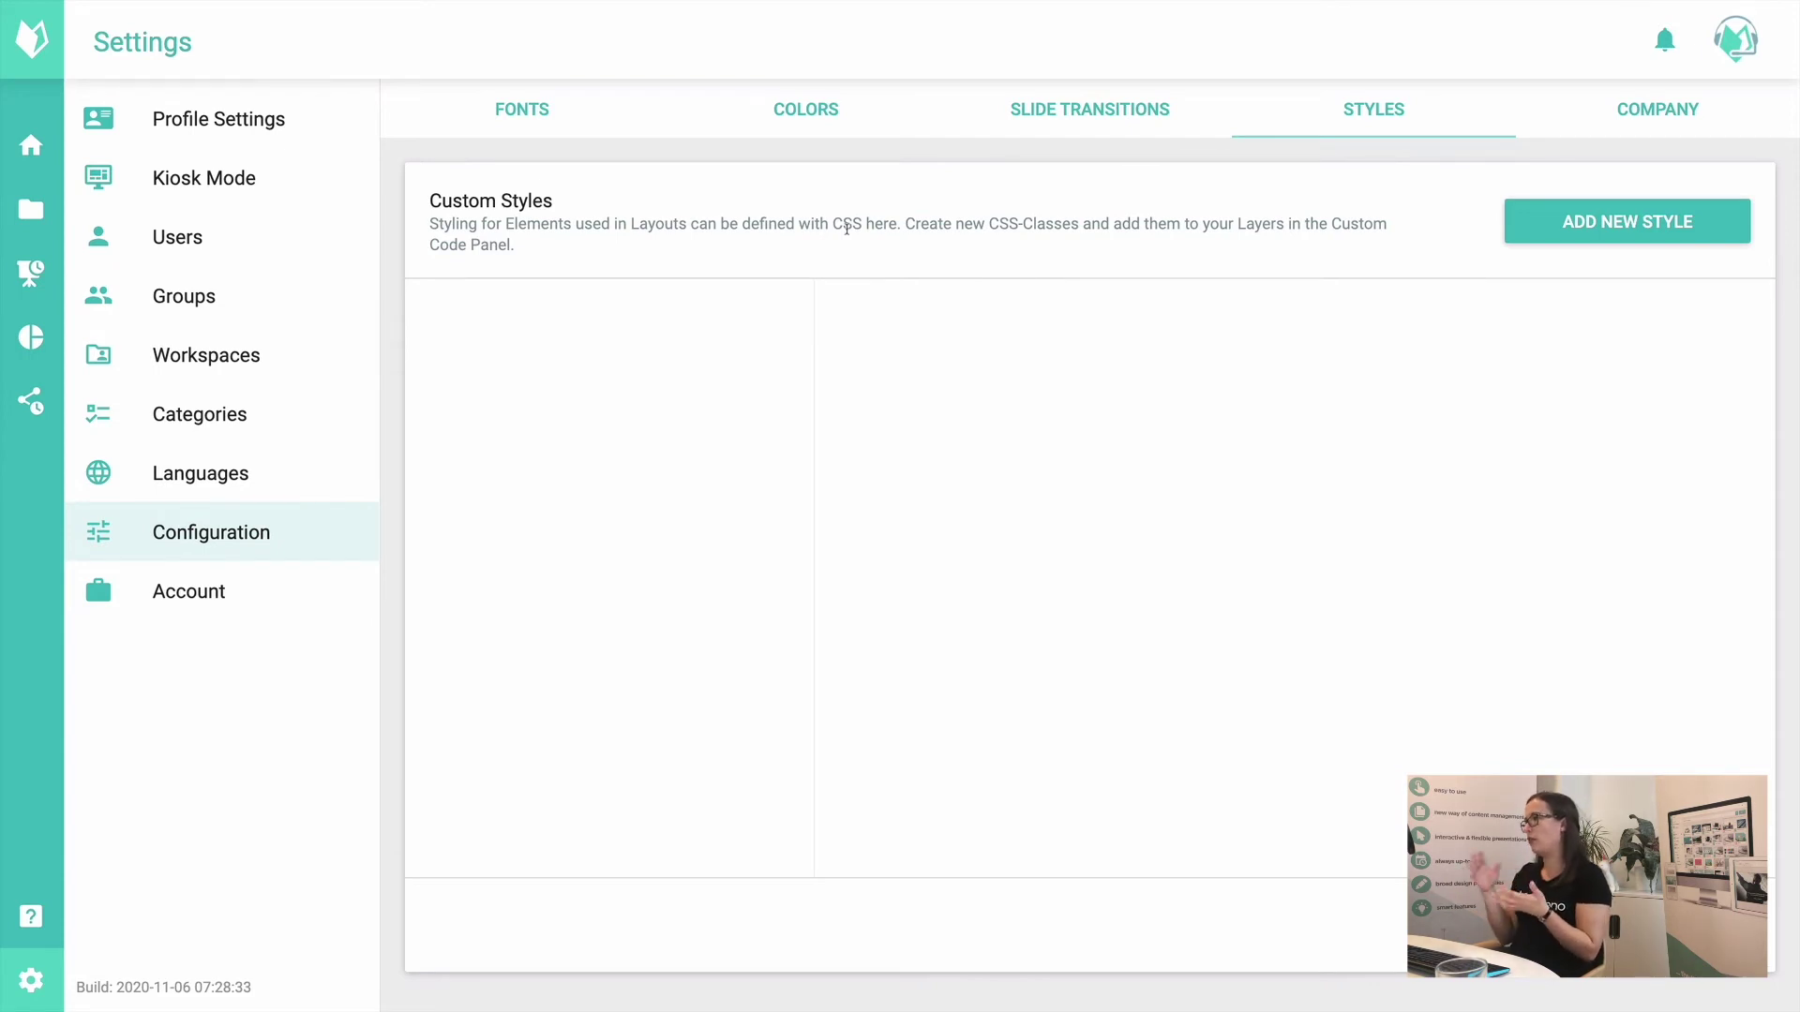
Step: Switch to the Company tab to view share duration and branding options
left_click(1641, 124)
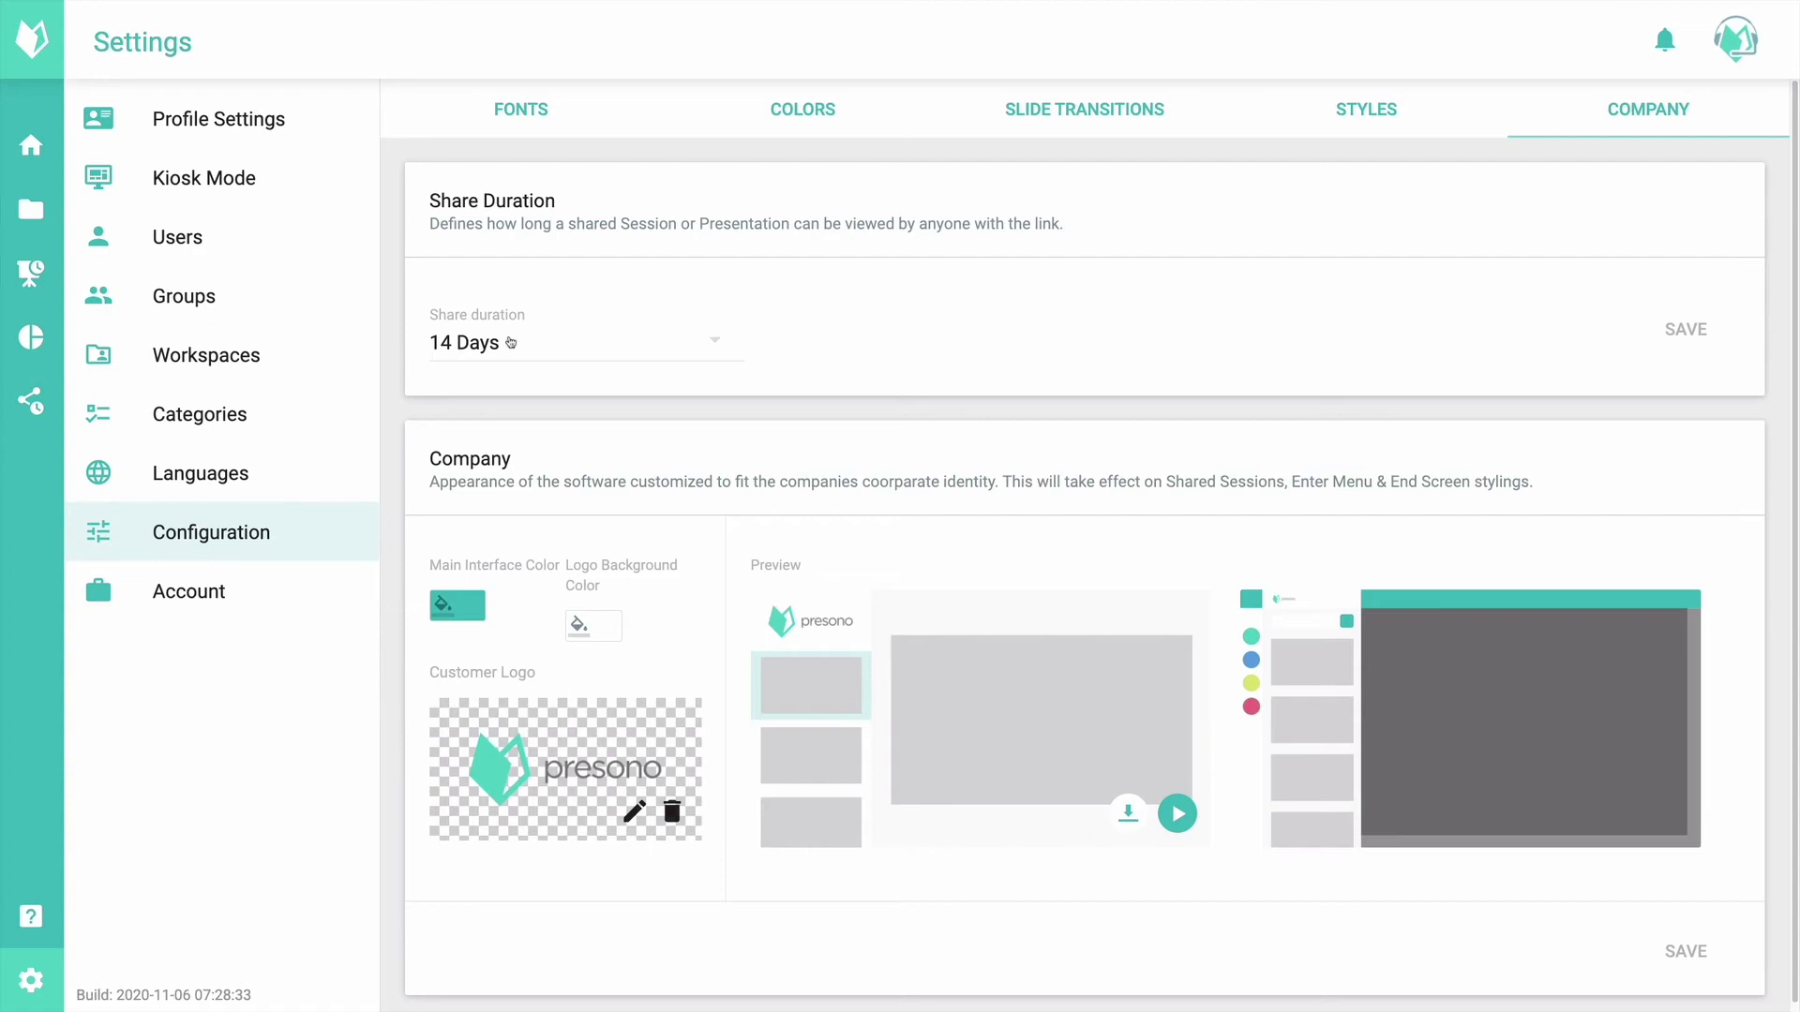
left_click(510, 343)
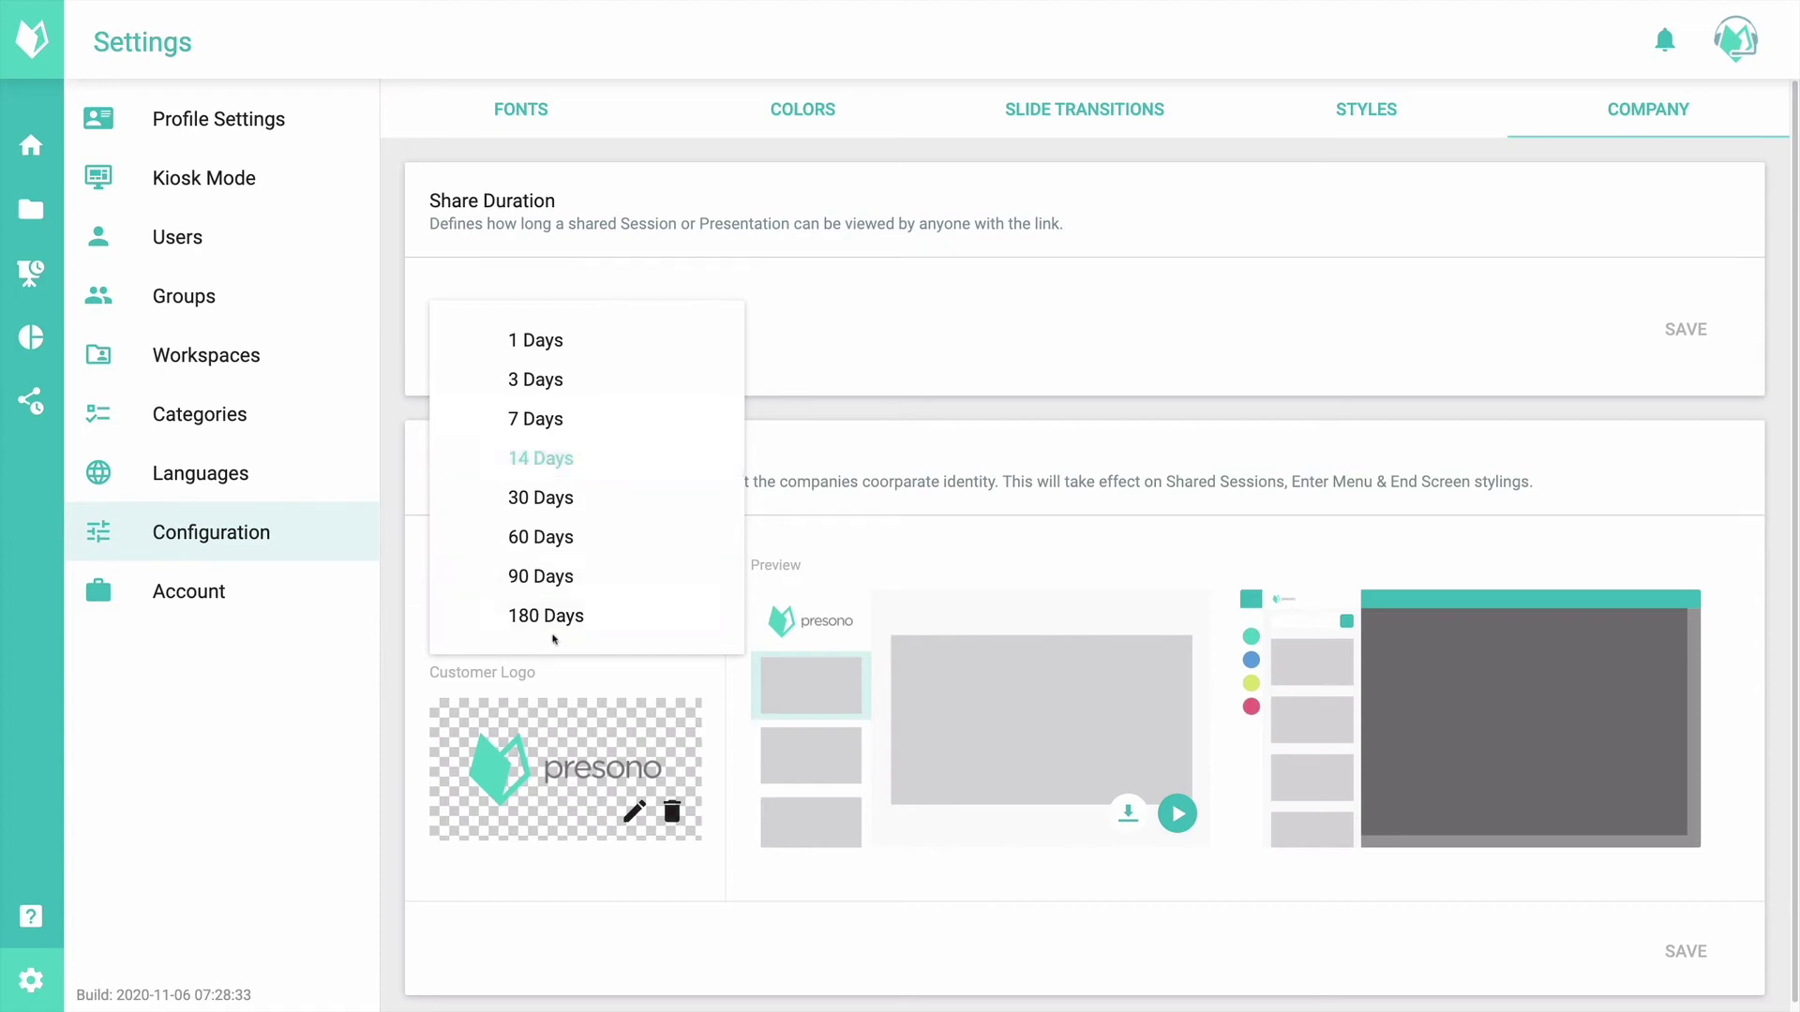
left_click(566, 577)
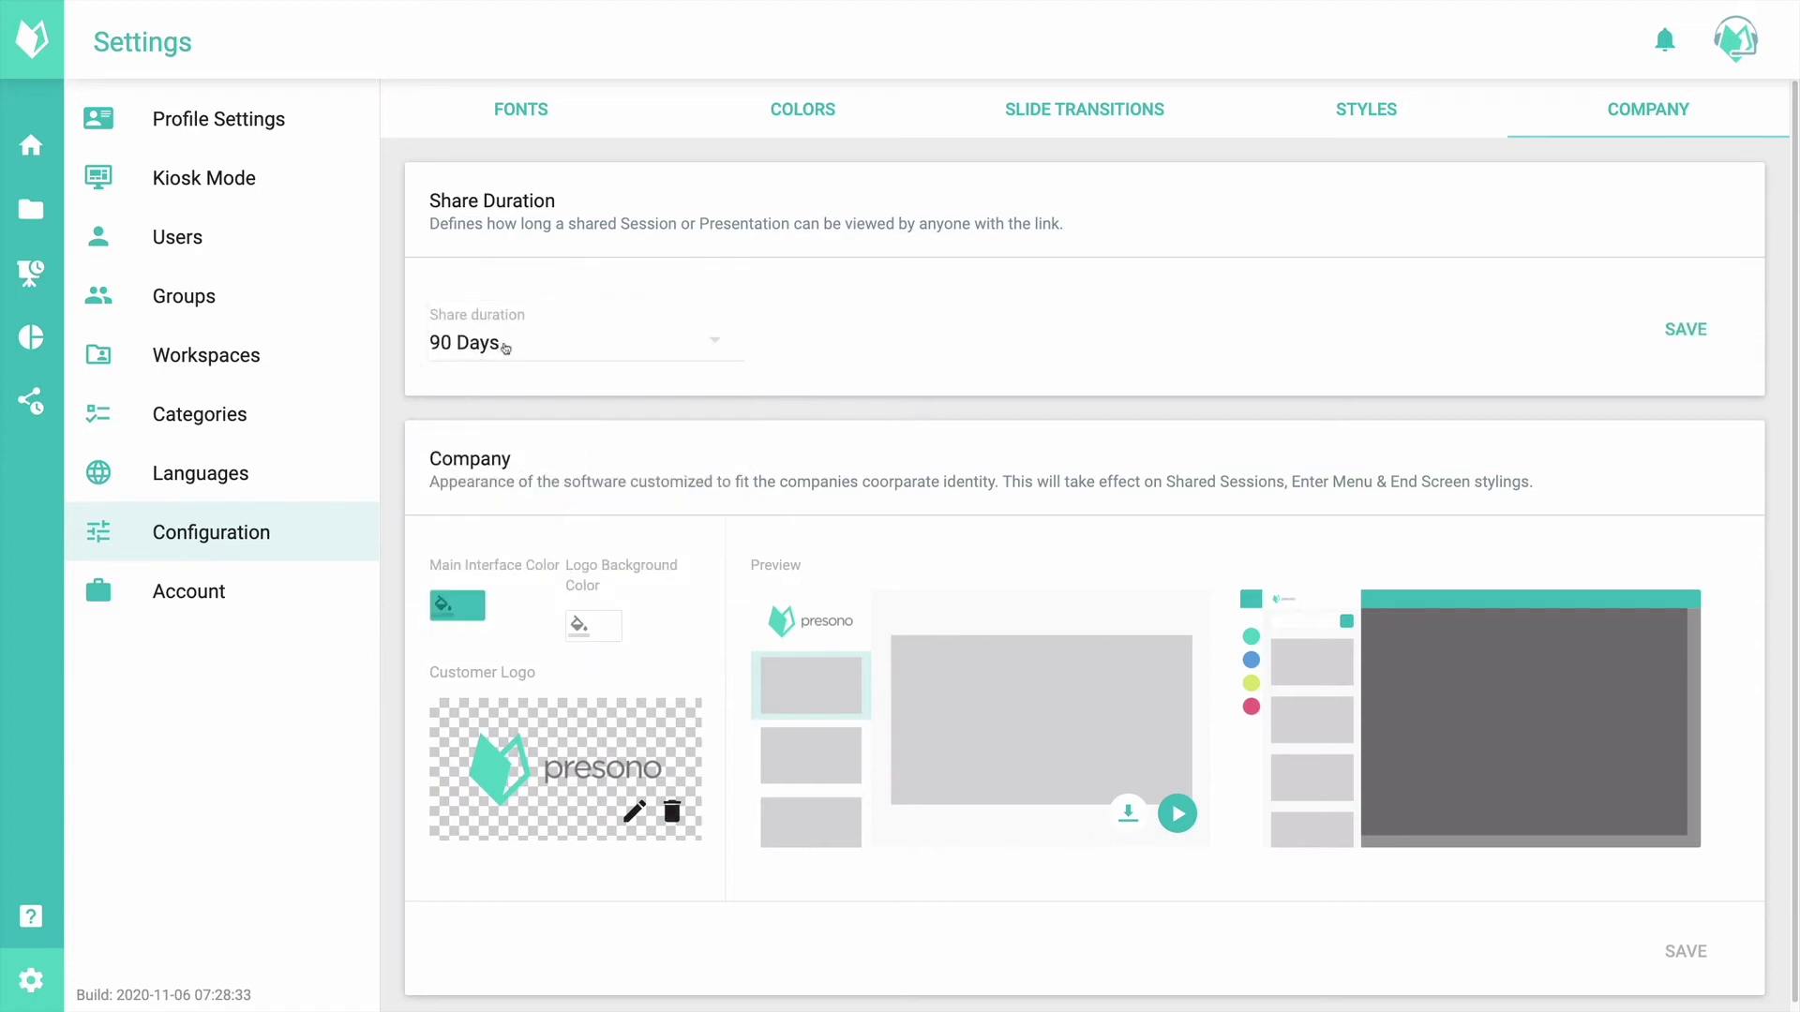
left_click(1670, 349)
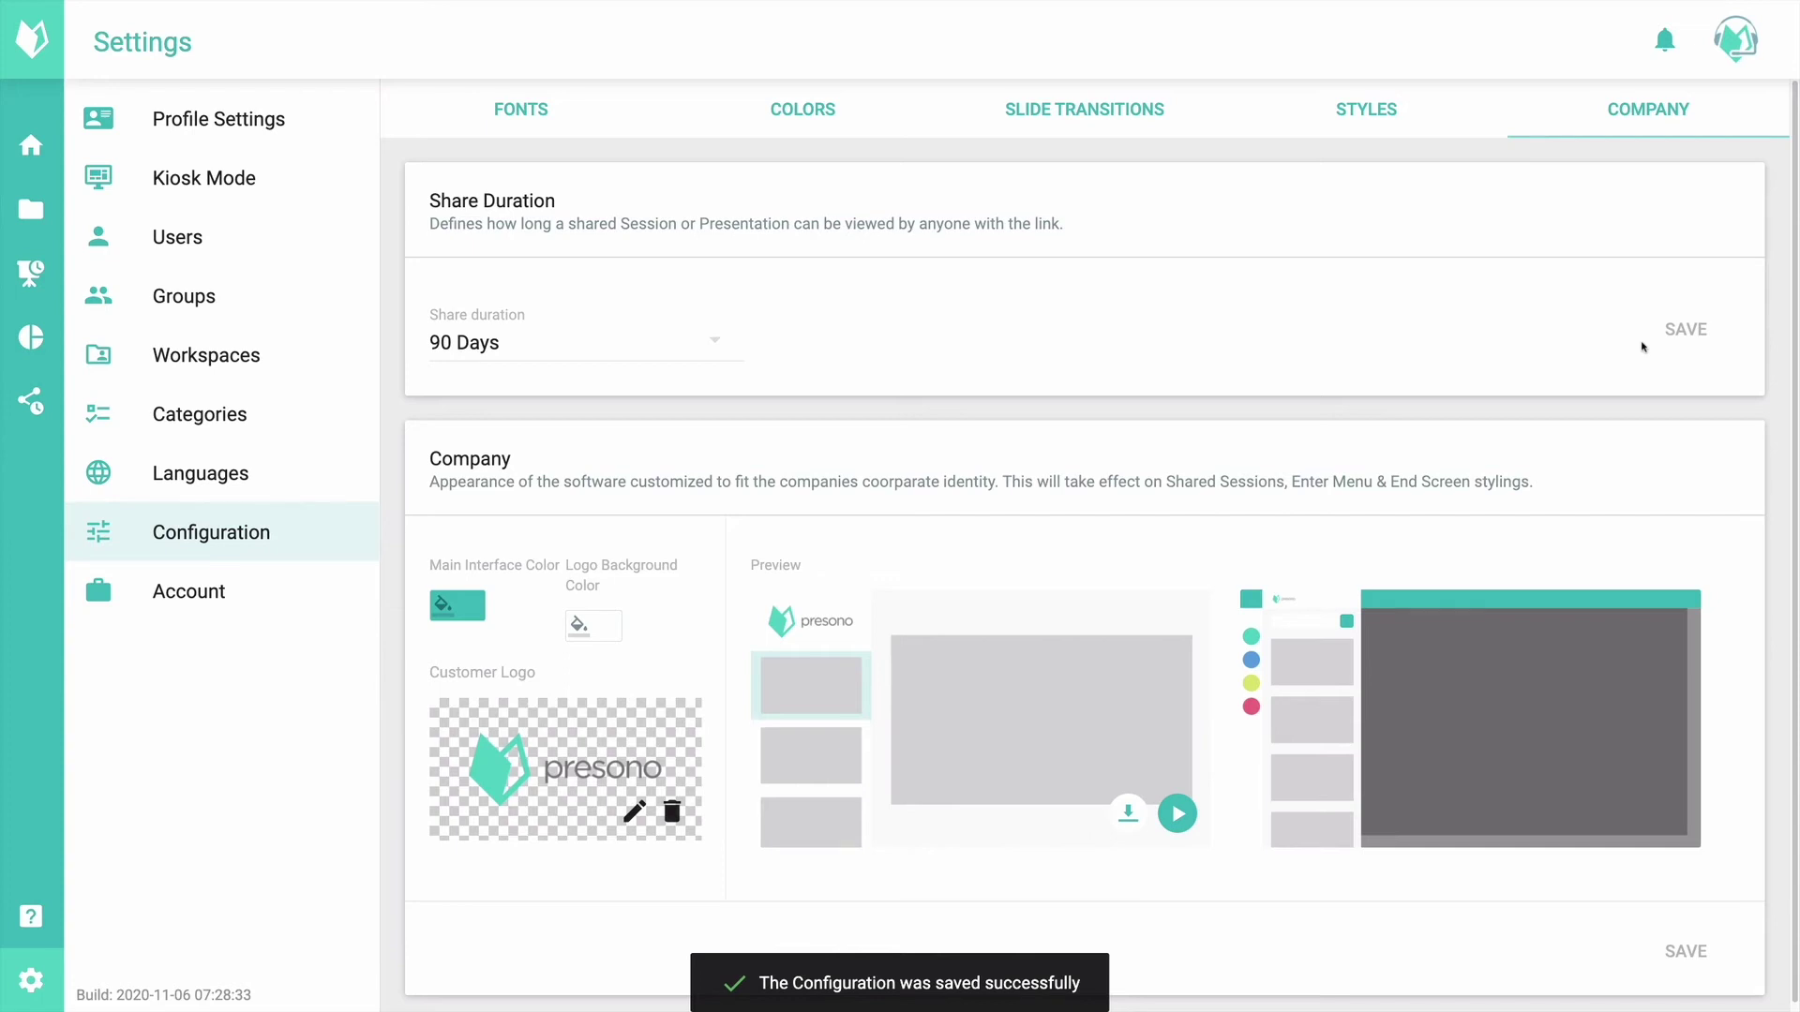
scroll(900, 562, "down", 1)
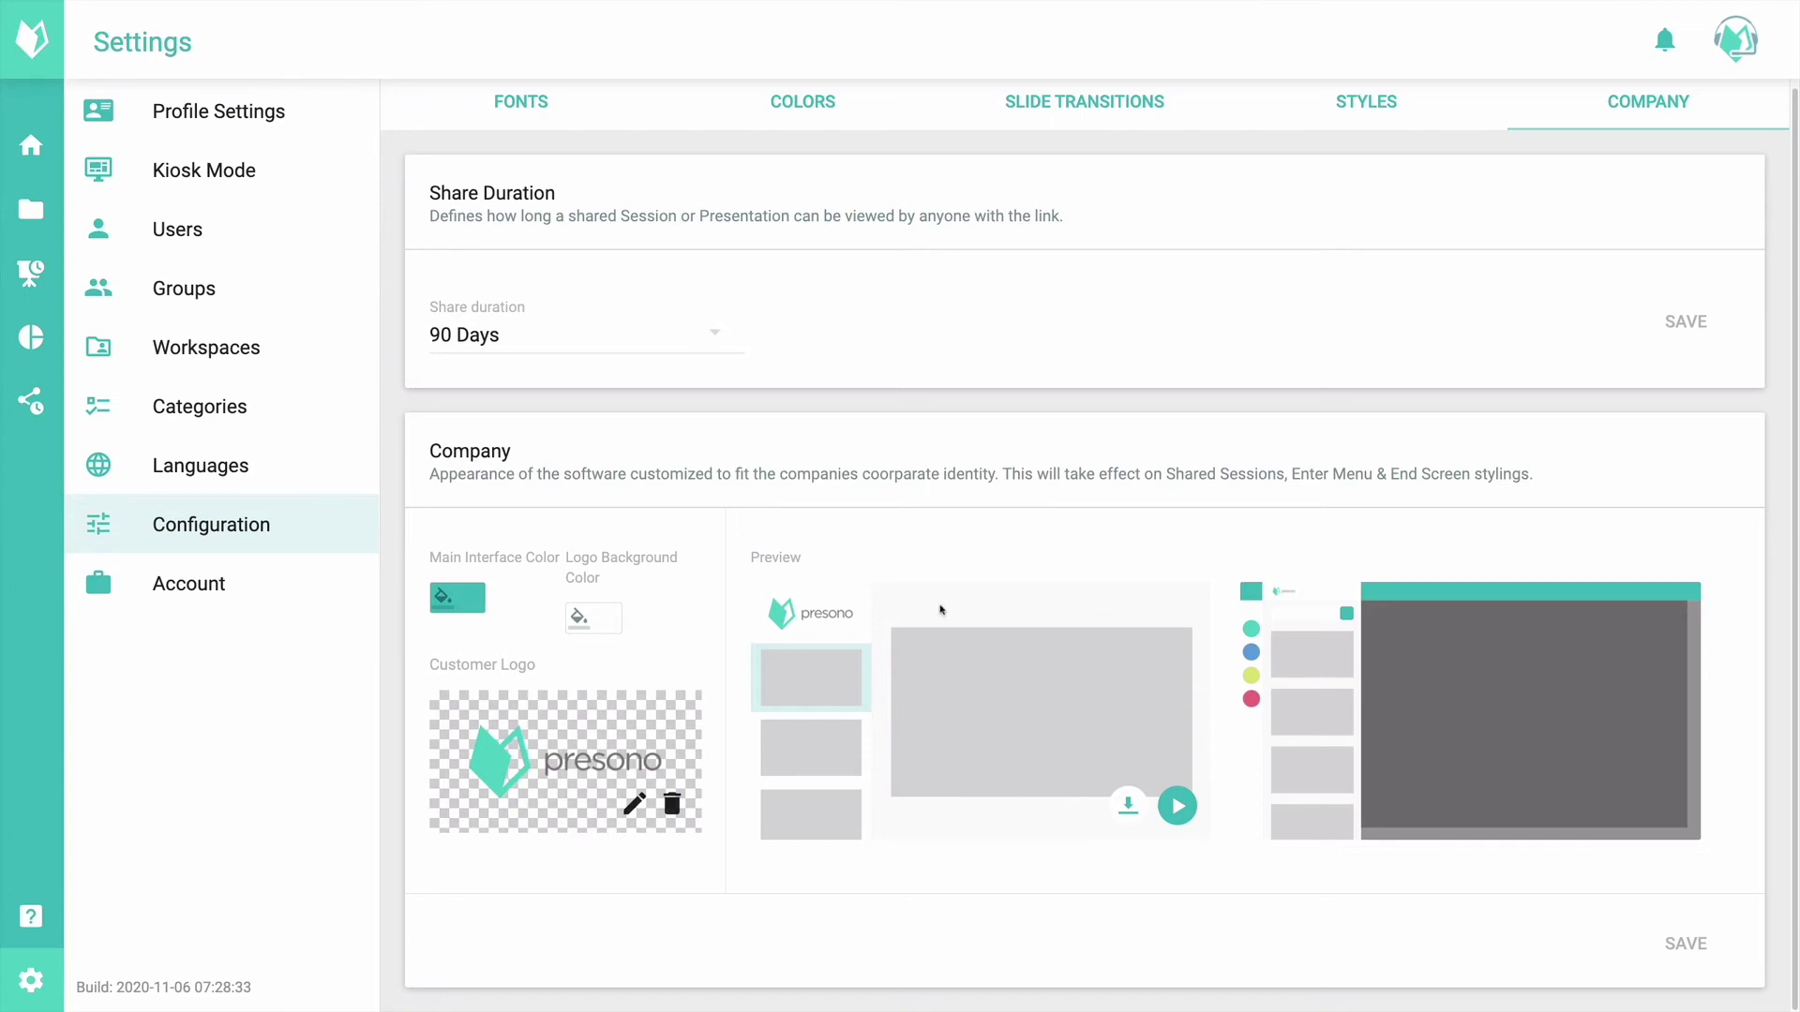
left_click(447, 600)
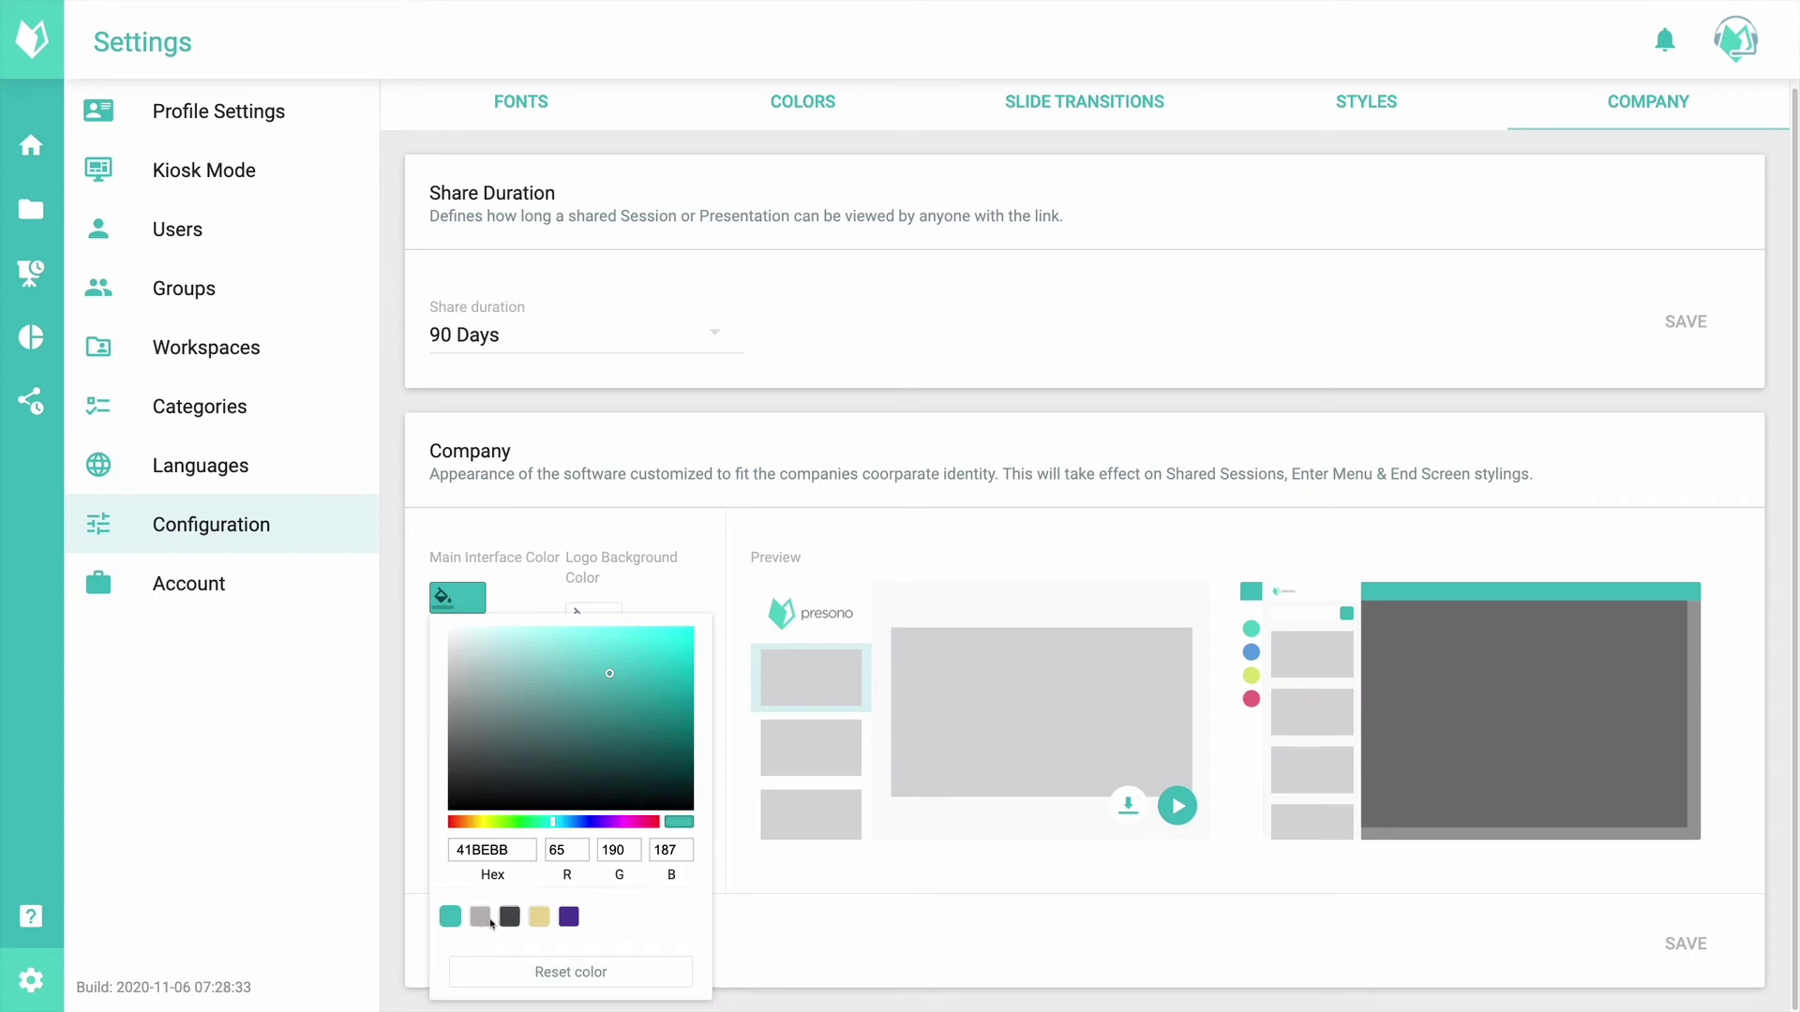
left_click(569, 918)
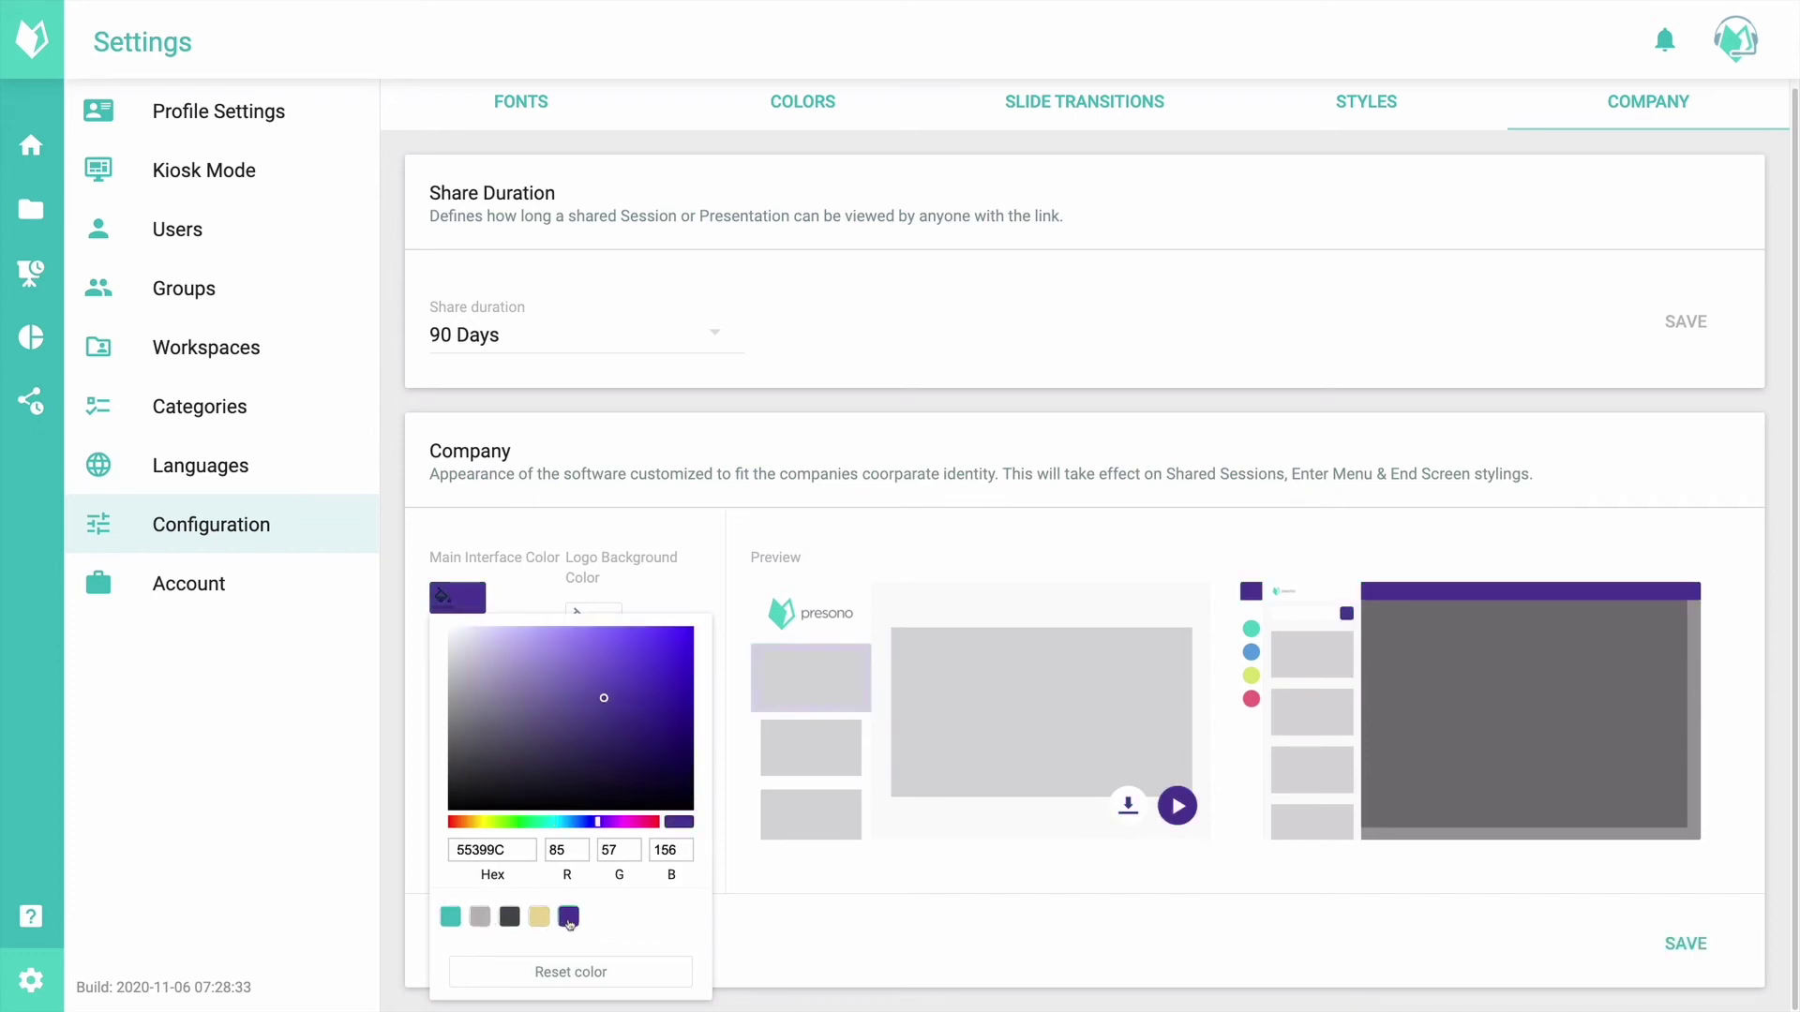
left_click(912, 870)
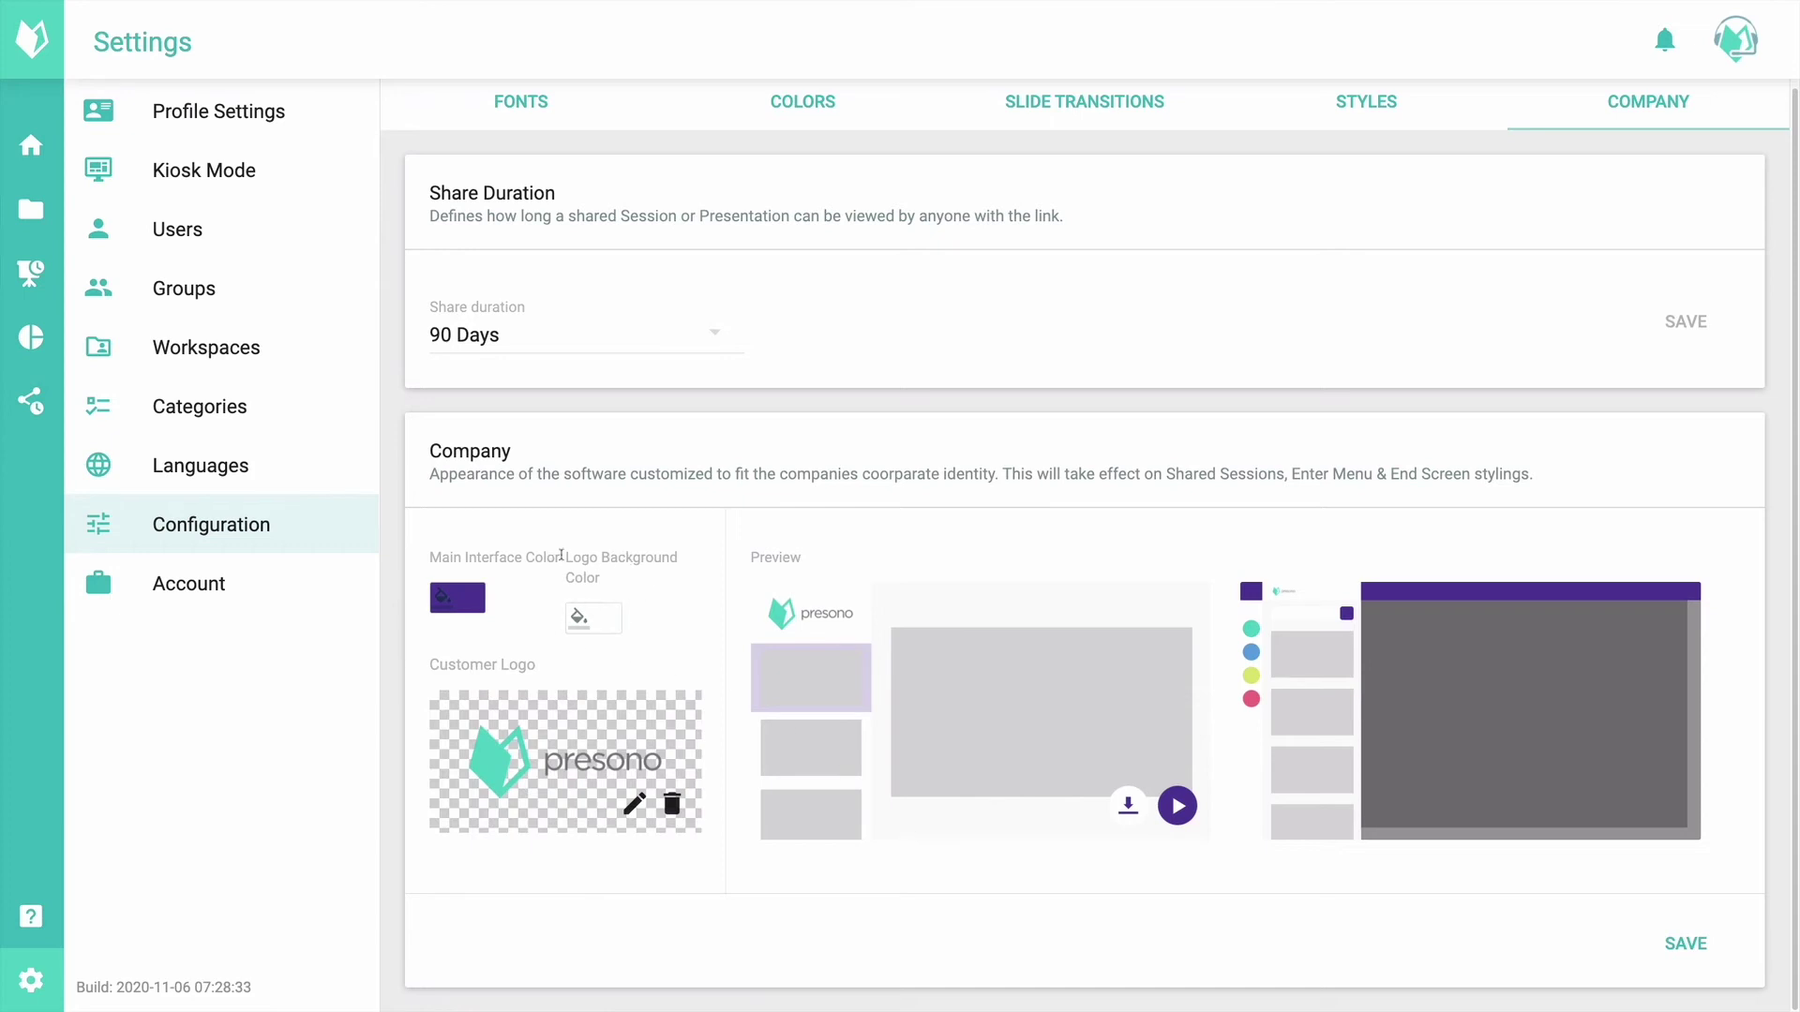
left_click(593, 618)
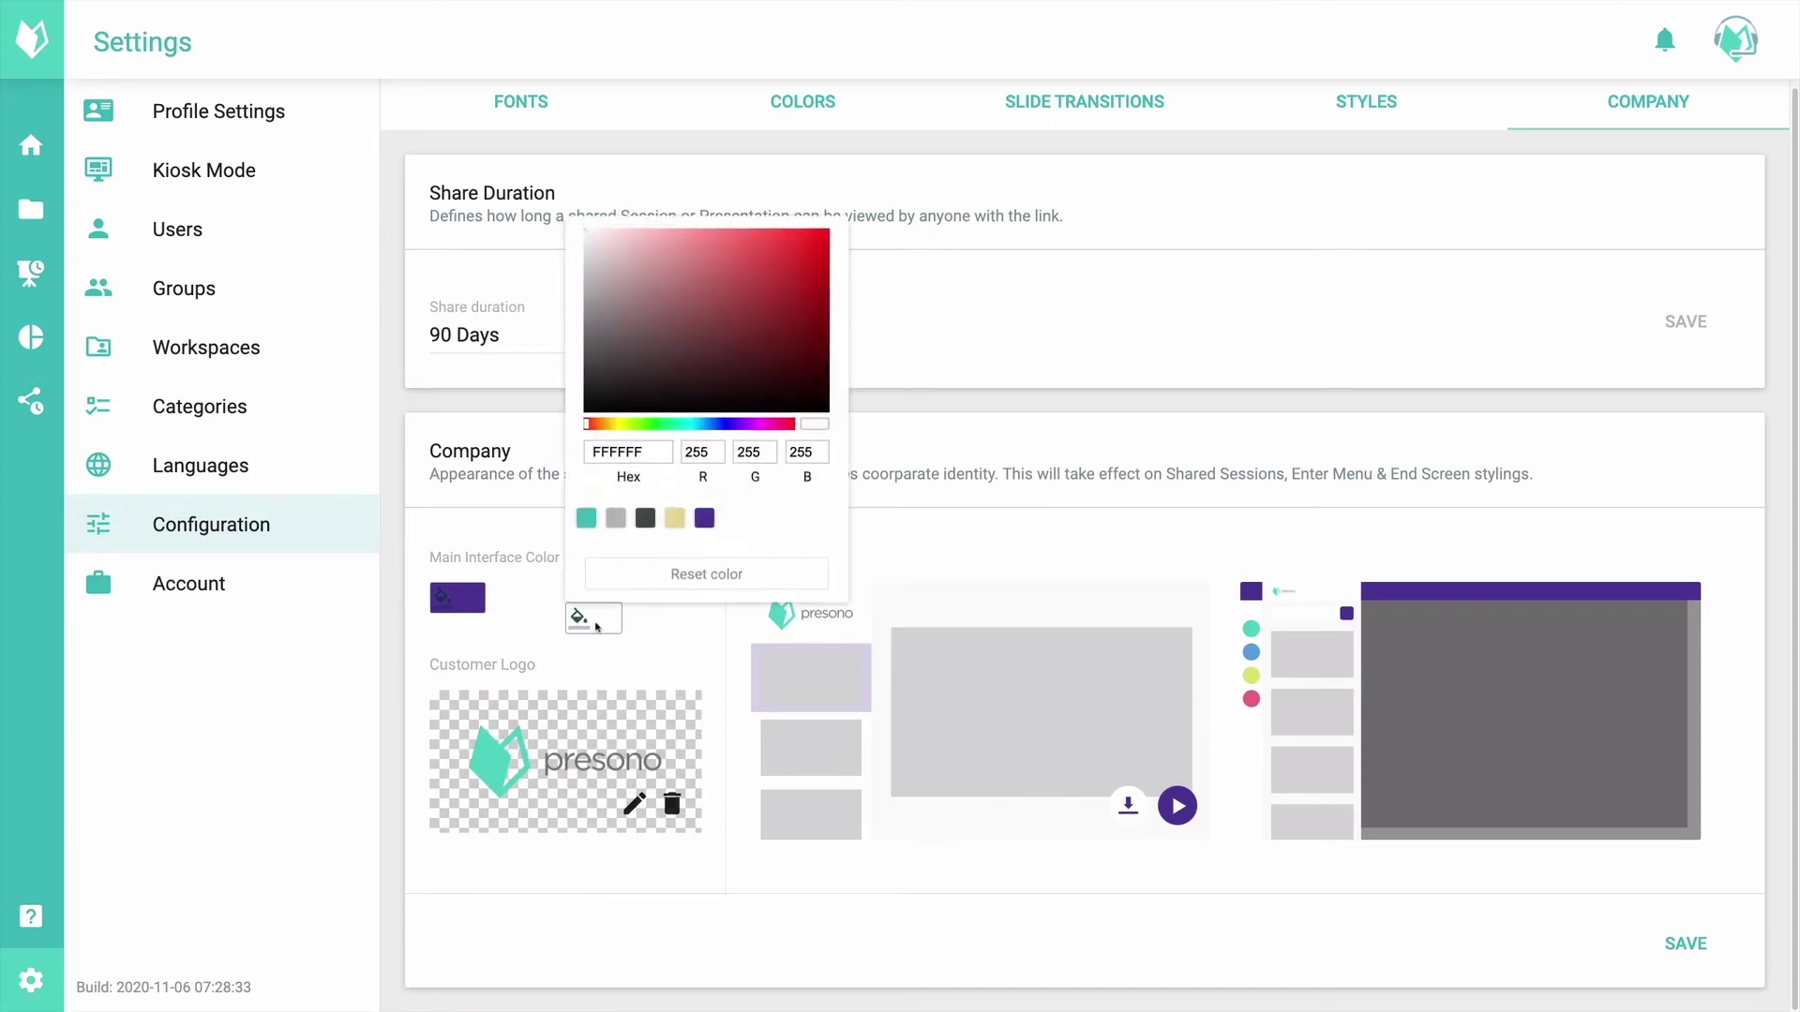
left_click(675, 518)
left_click(661, 679)
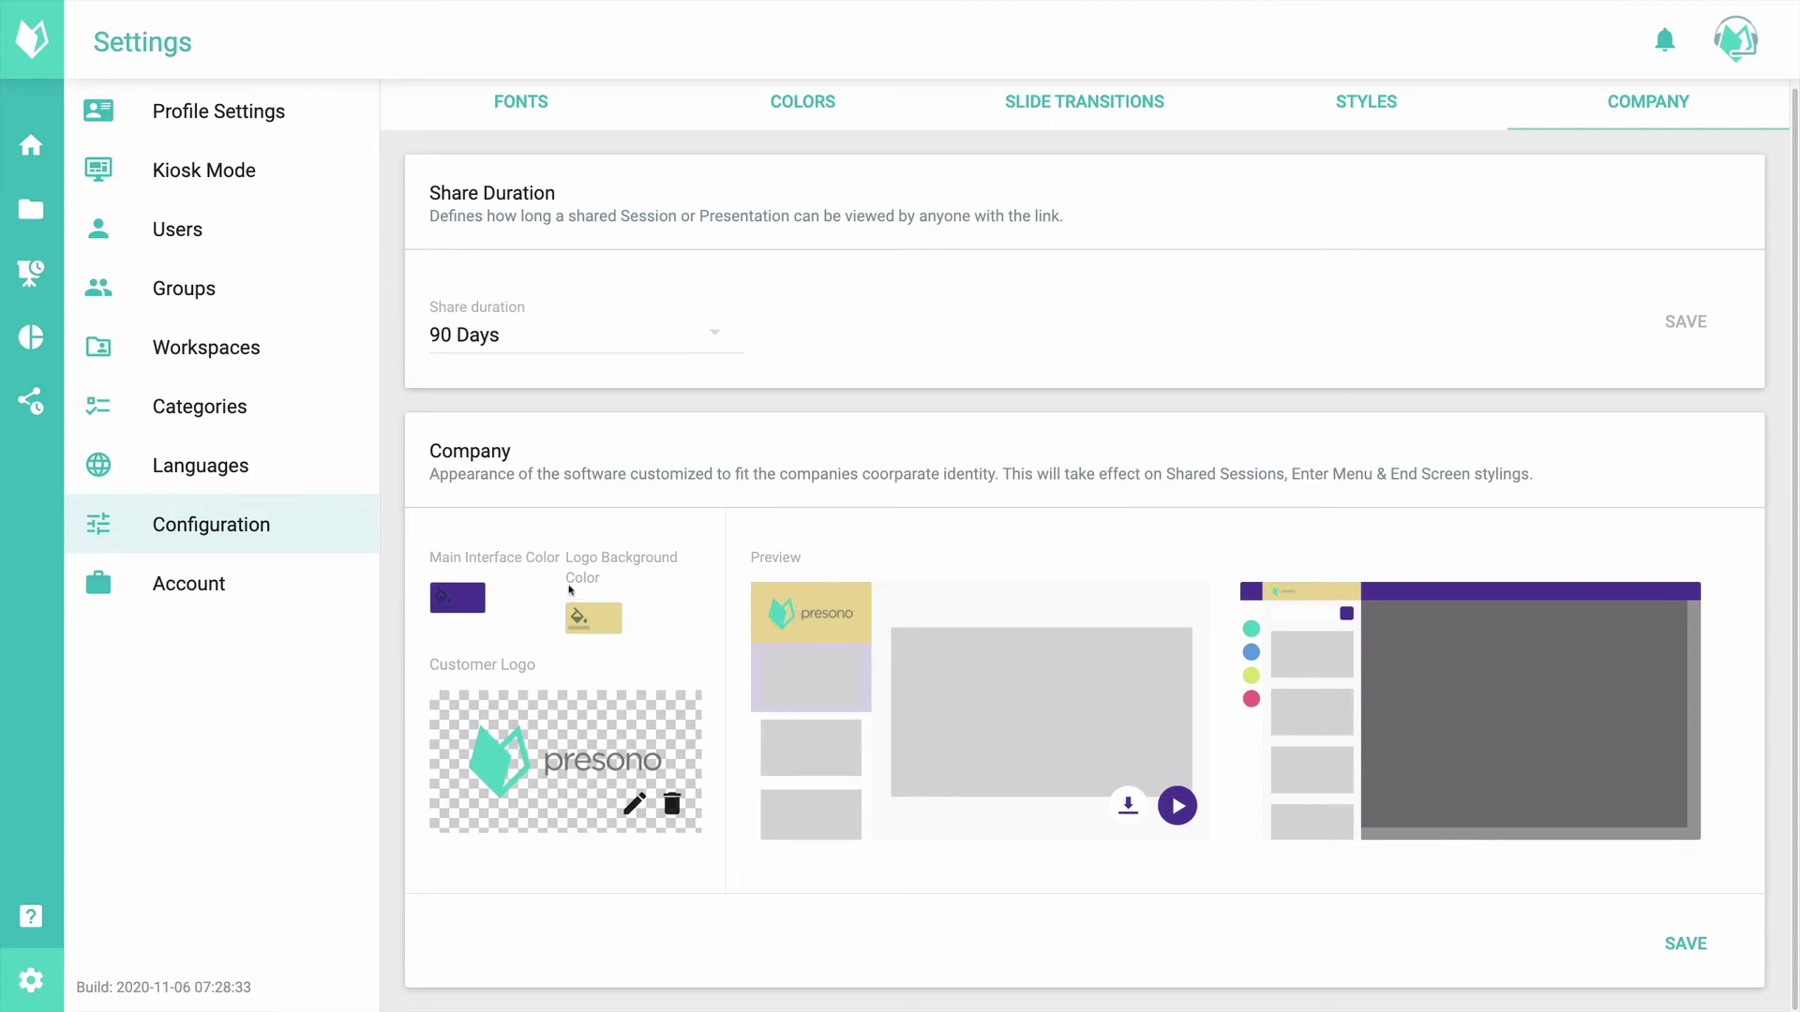
left_click(590, 617)
left_click_drag(779, 258, 528, 248)
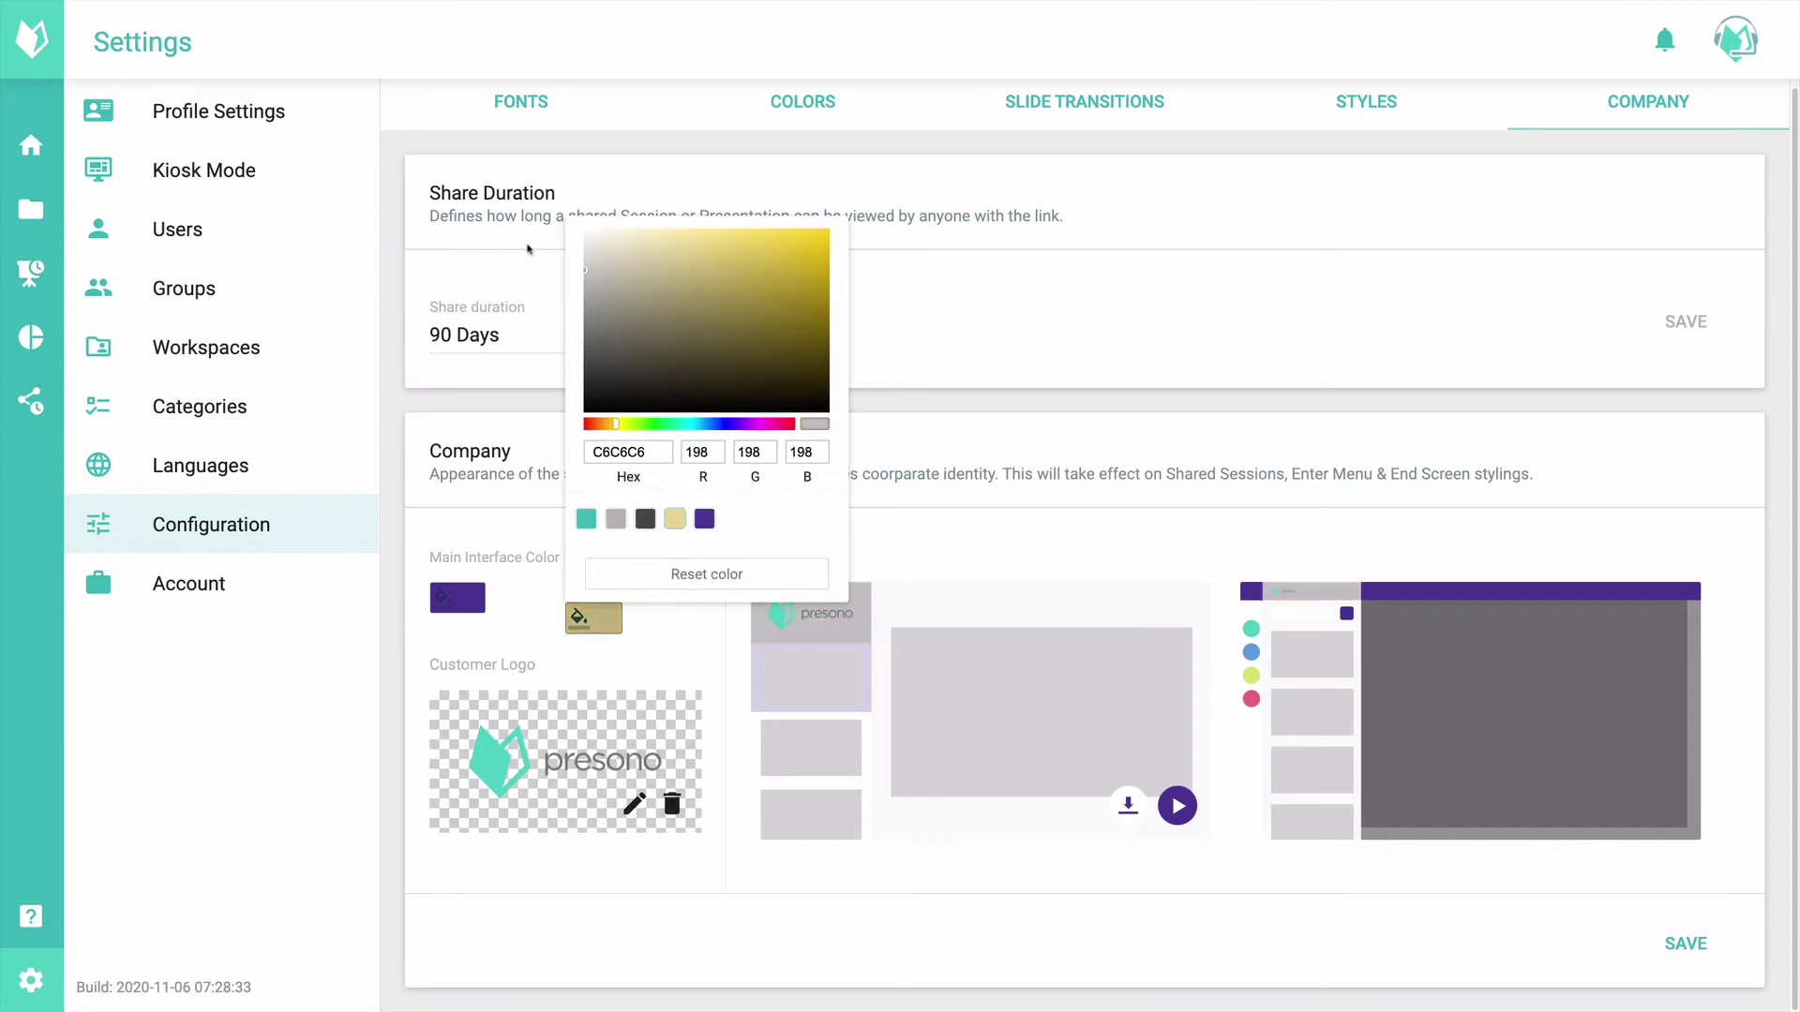
left_click(528, 248)
left_click(457, 598)
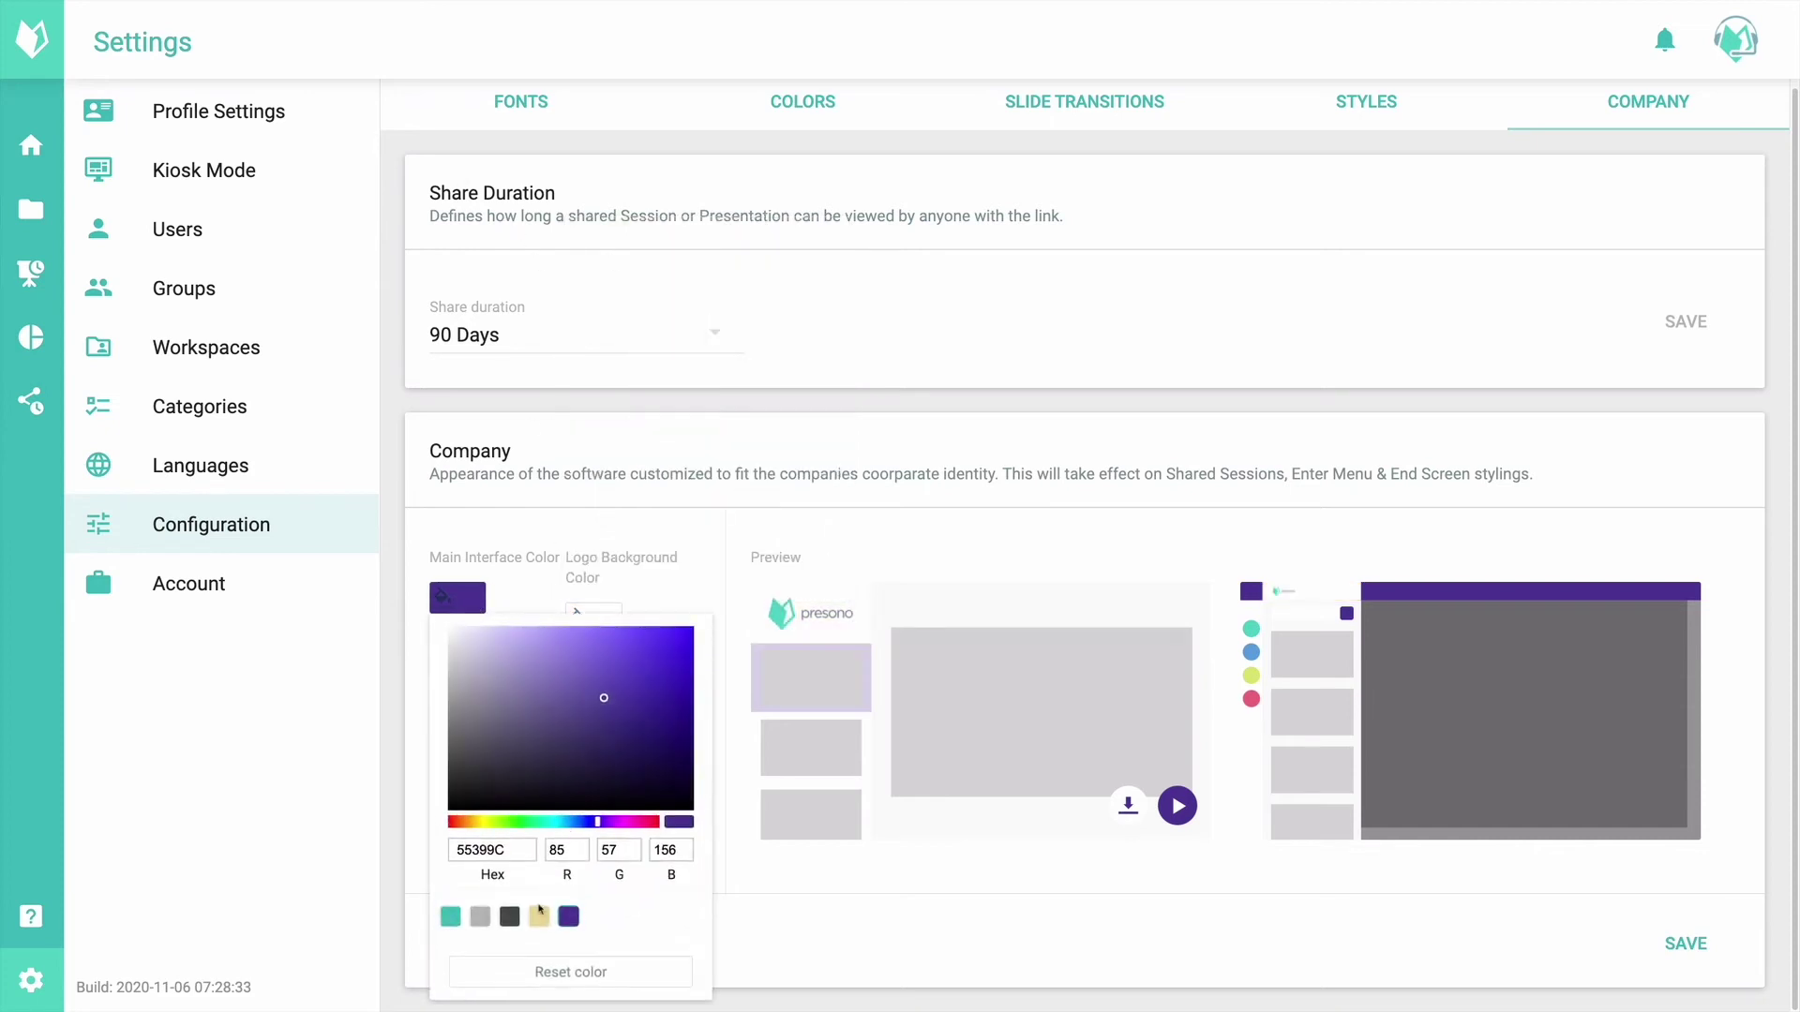
left_click(450, 915)
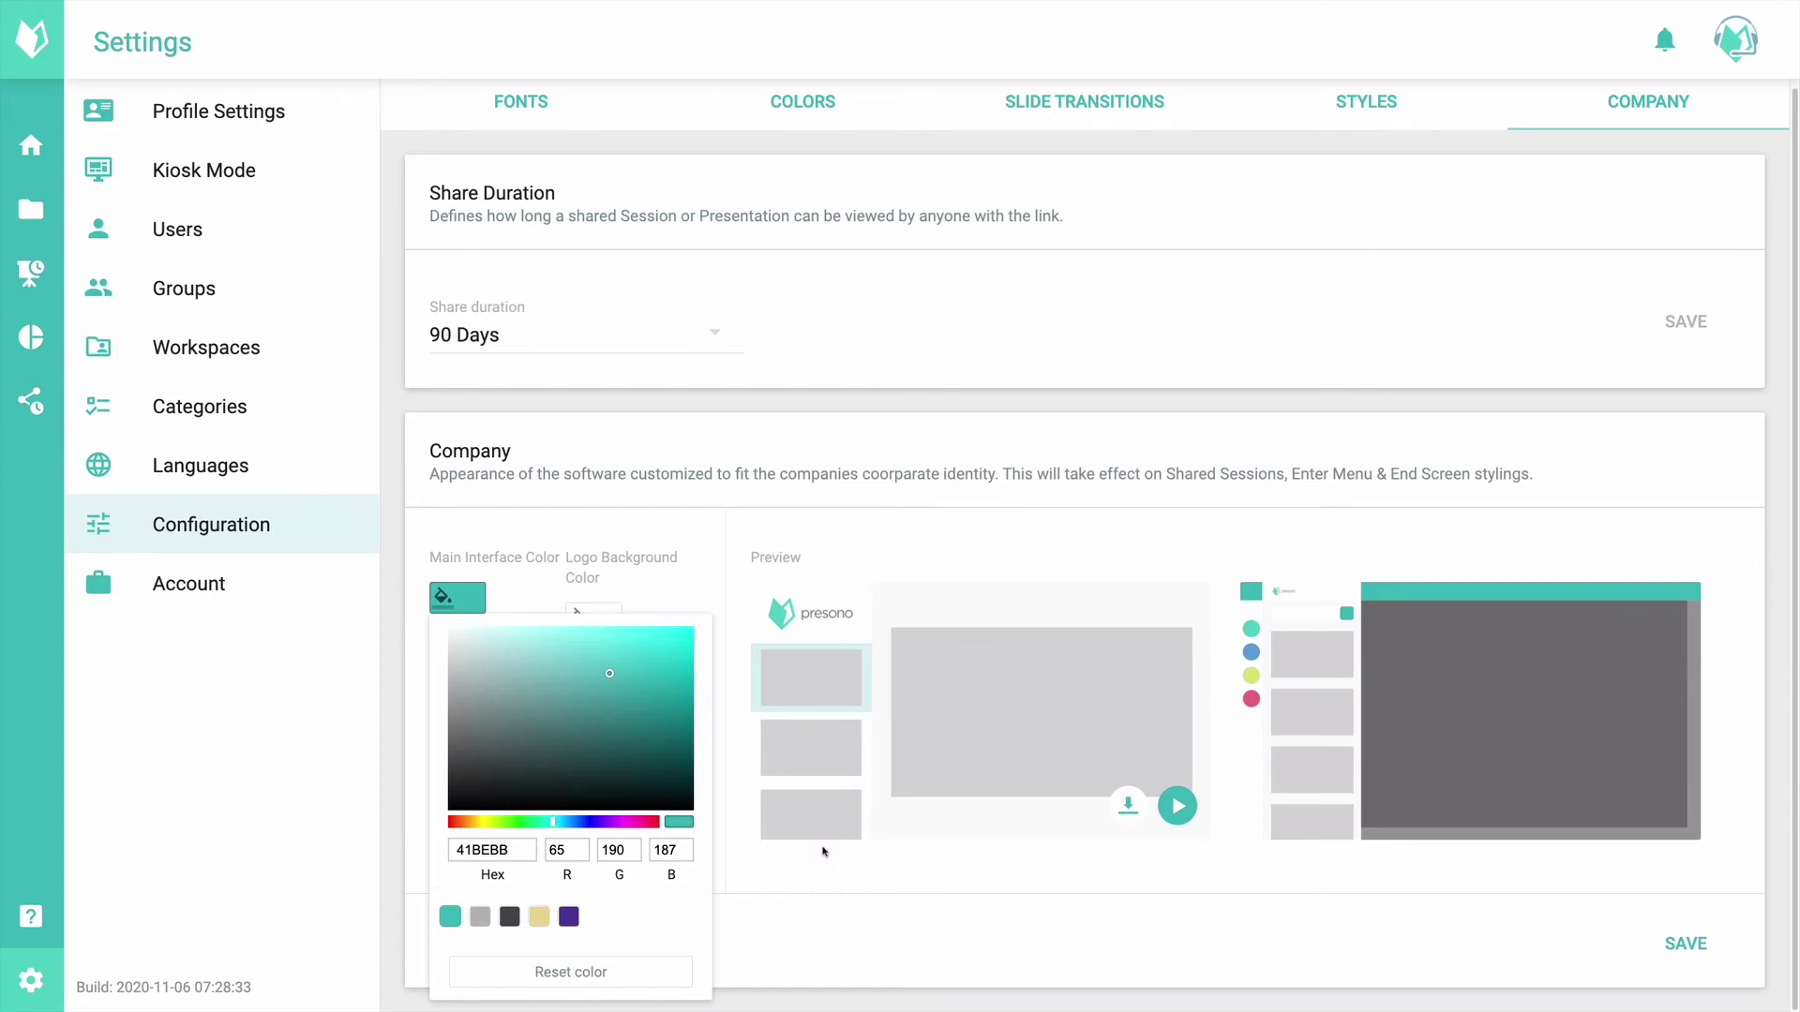
left_click(823, 851)
left_click(1704, 945)
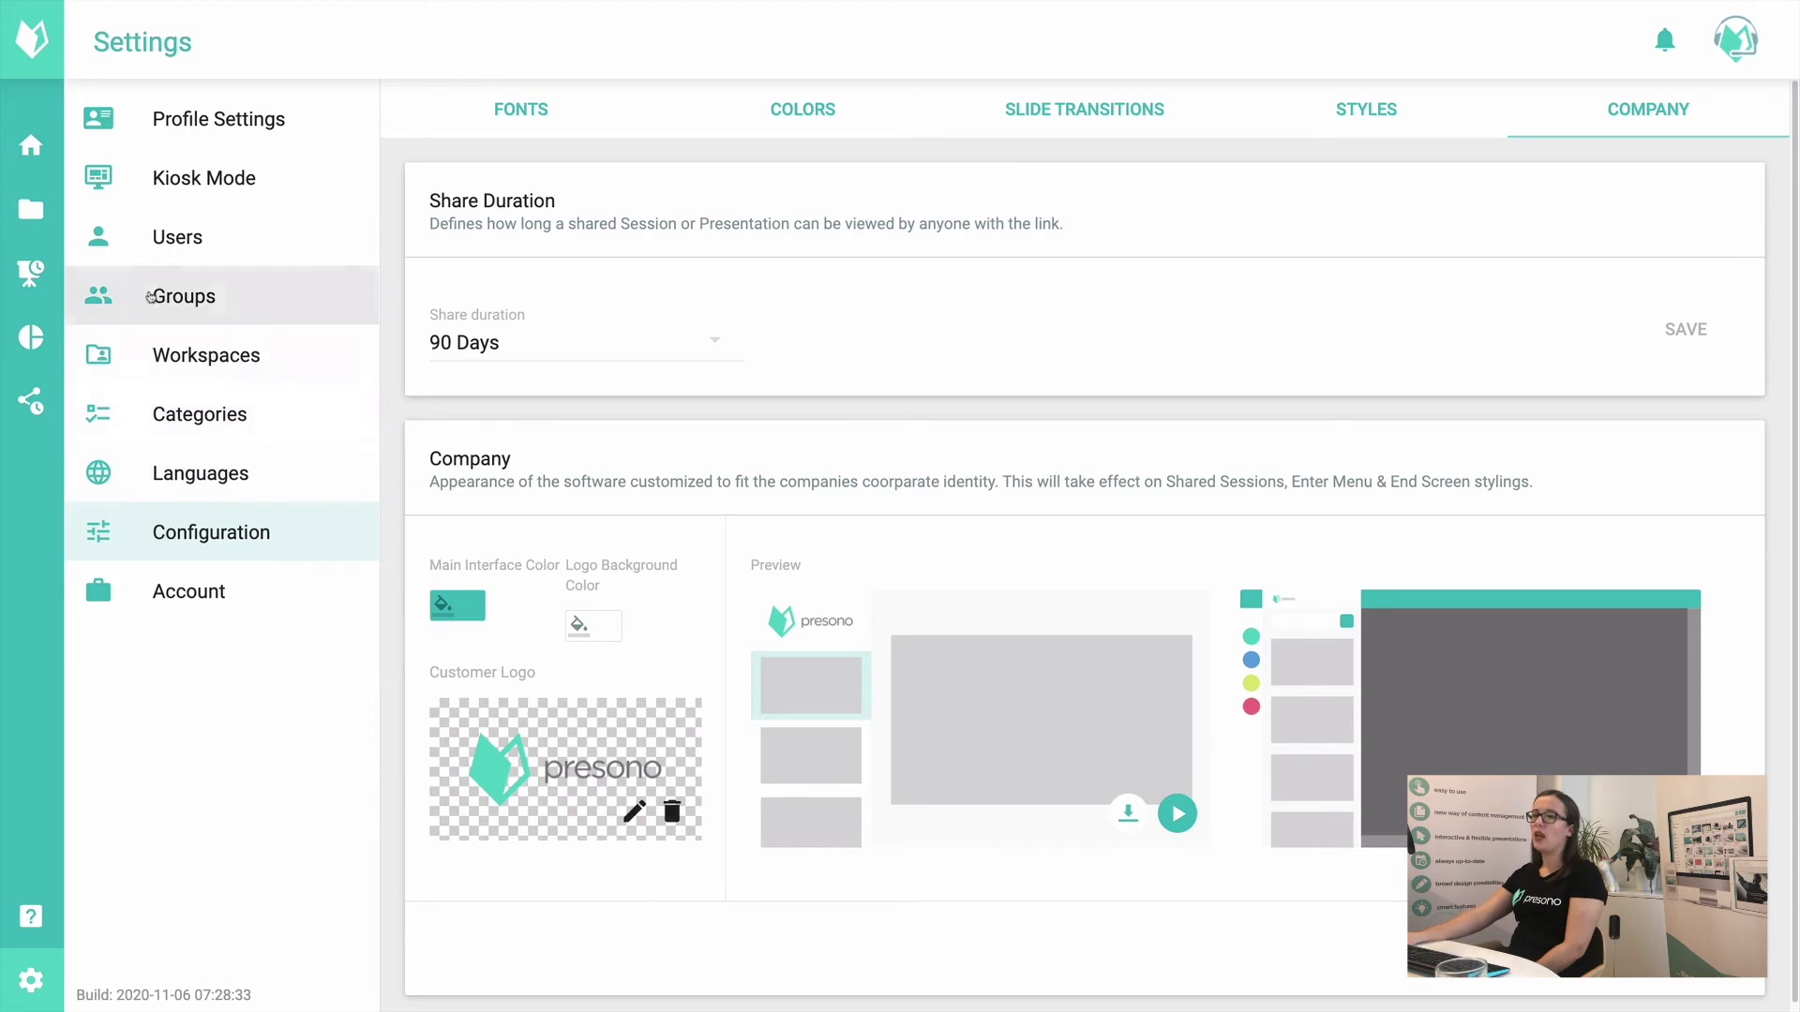
Step: Go to the Users list and open the Create User dialog with NEW
left_click(169, 250)
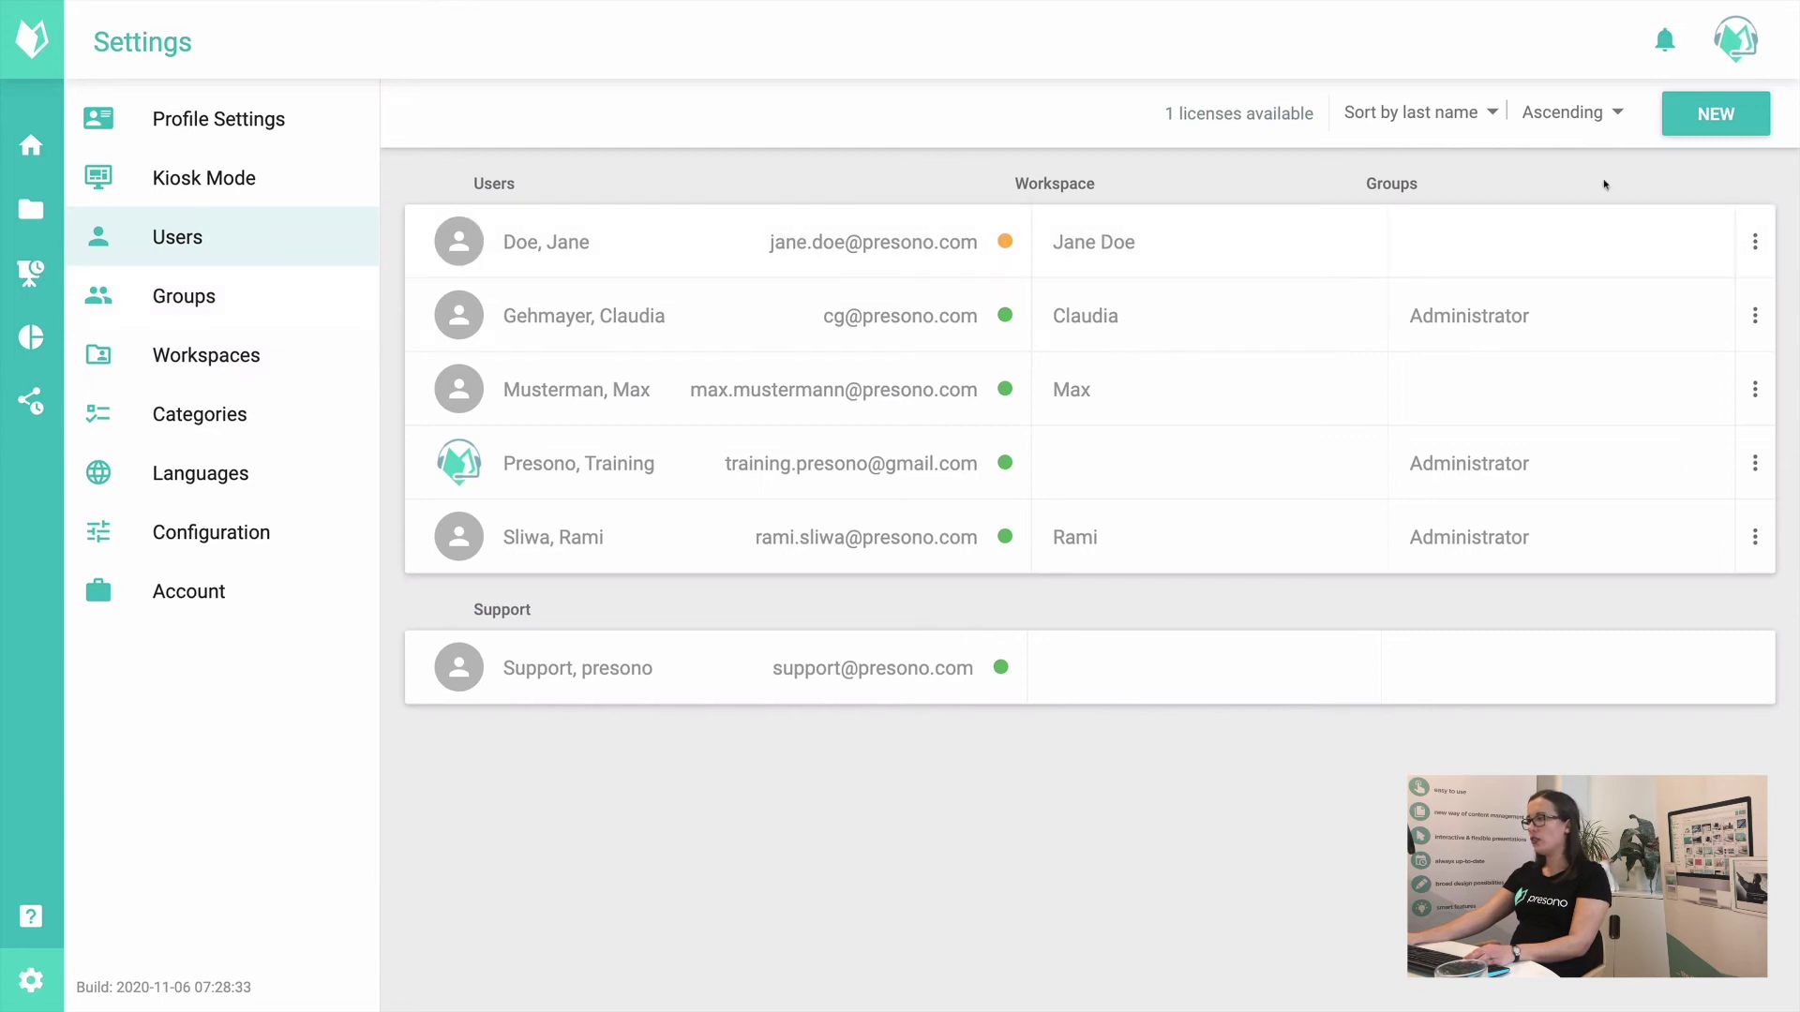
left_click(1715, 115)
Step: Enter the new user's e-mail address and name, leaving the group unassigned
left_click(704, 435)
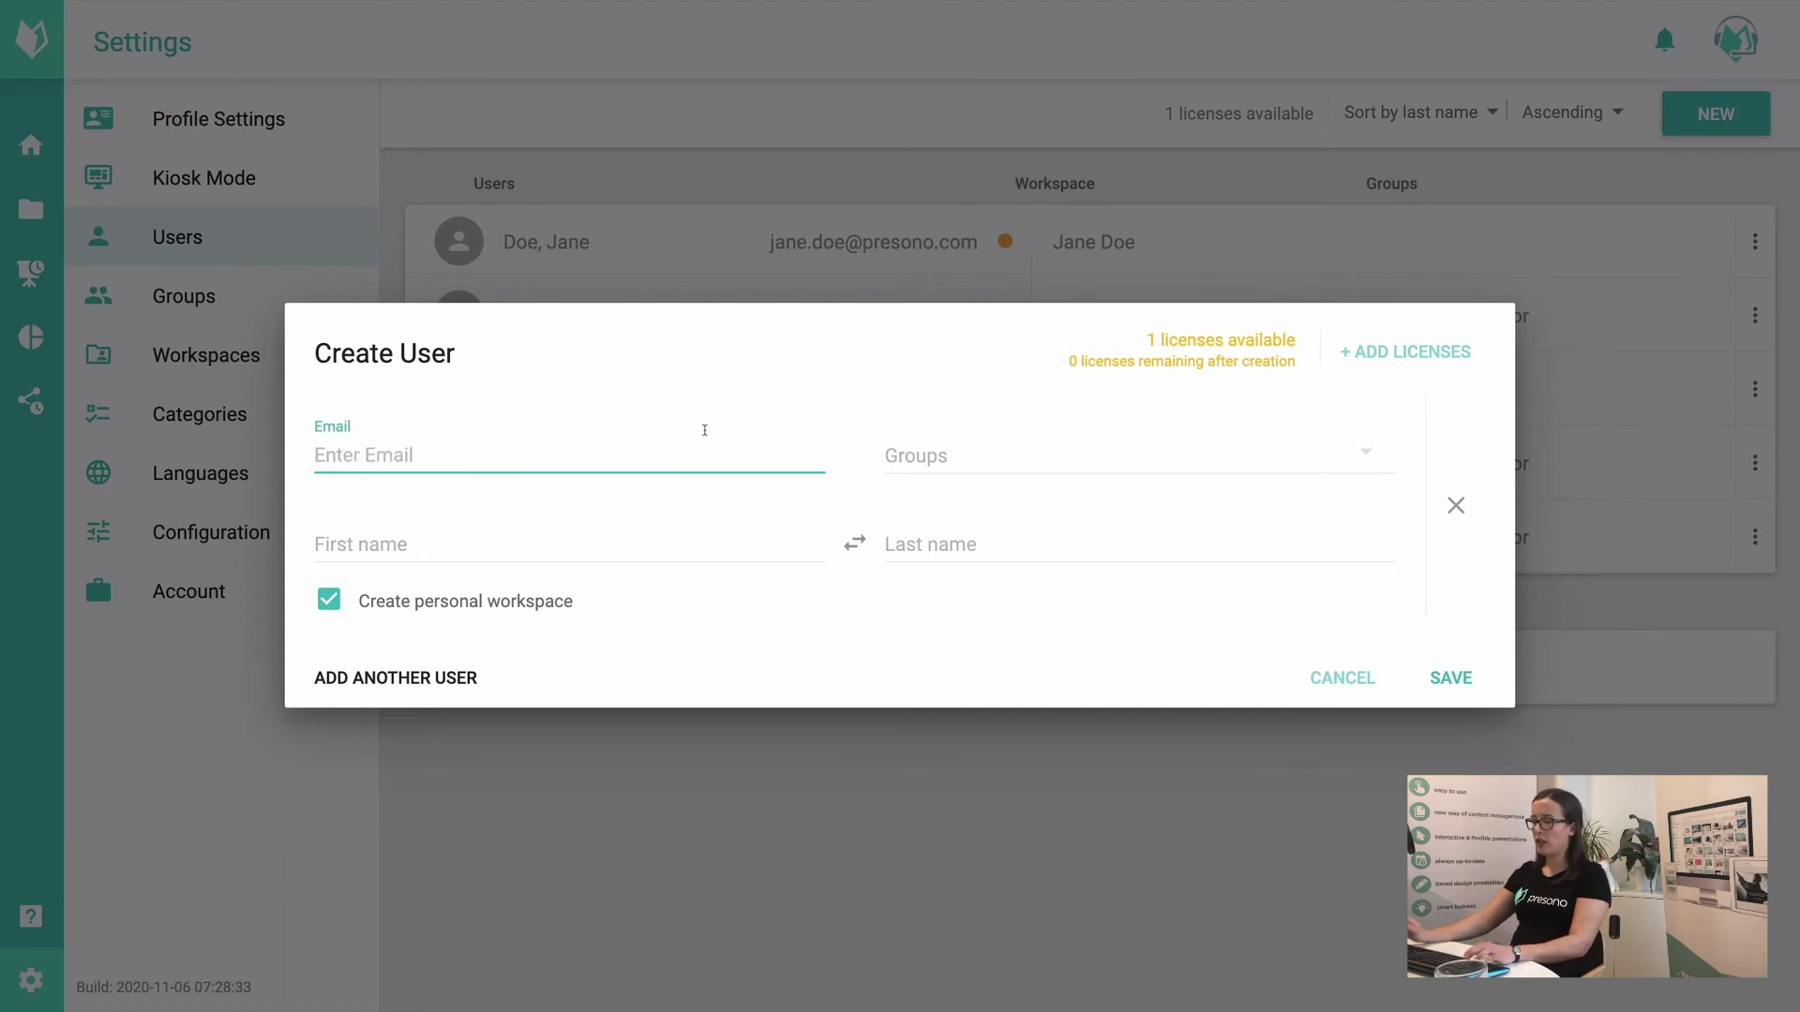
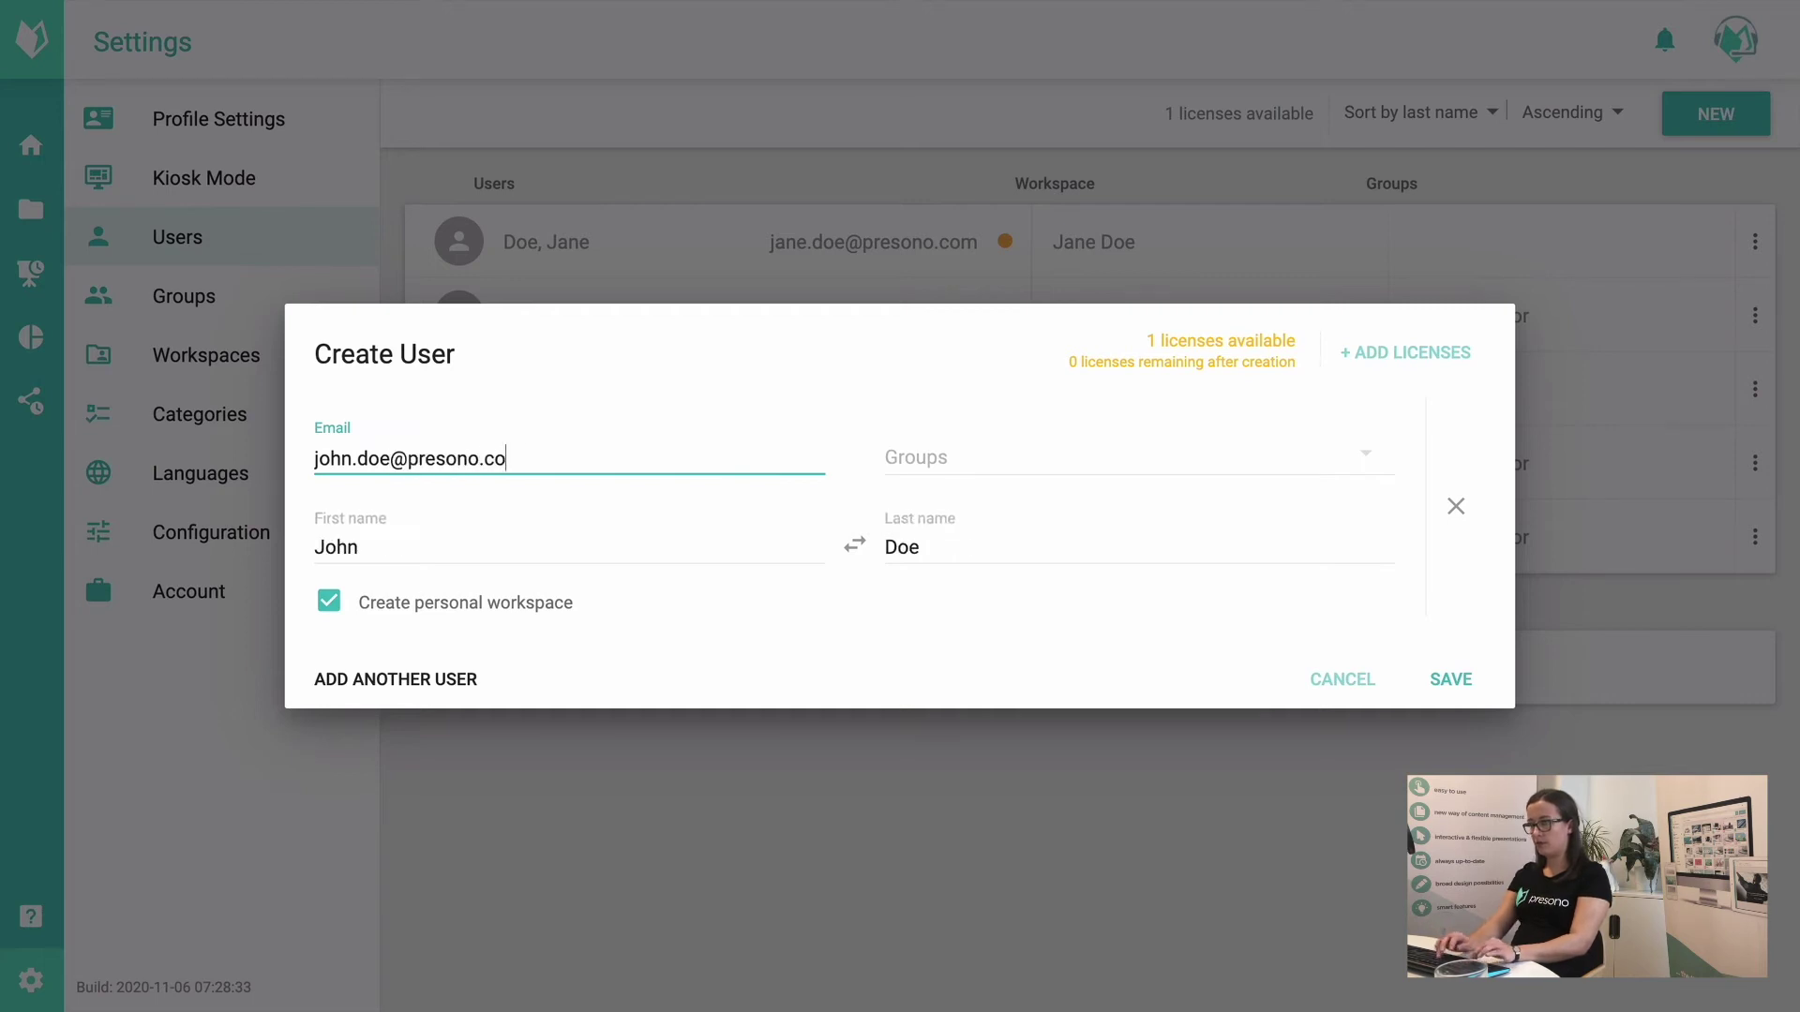
key("Tab")
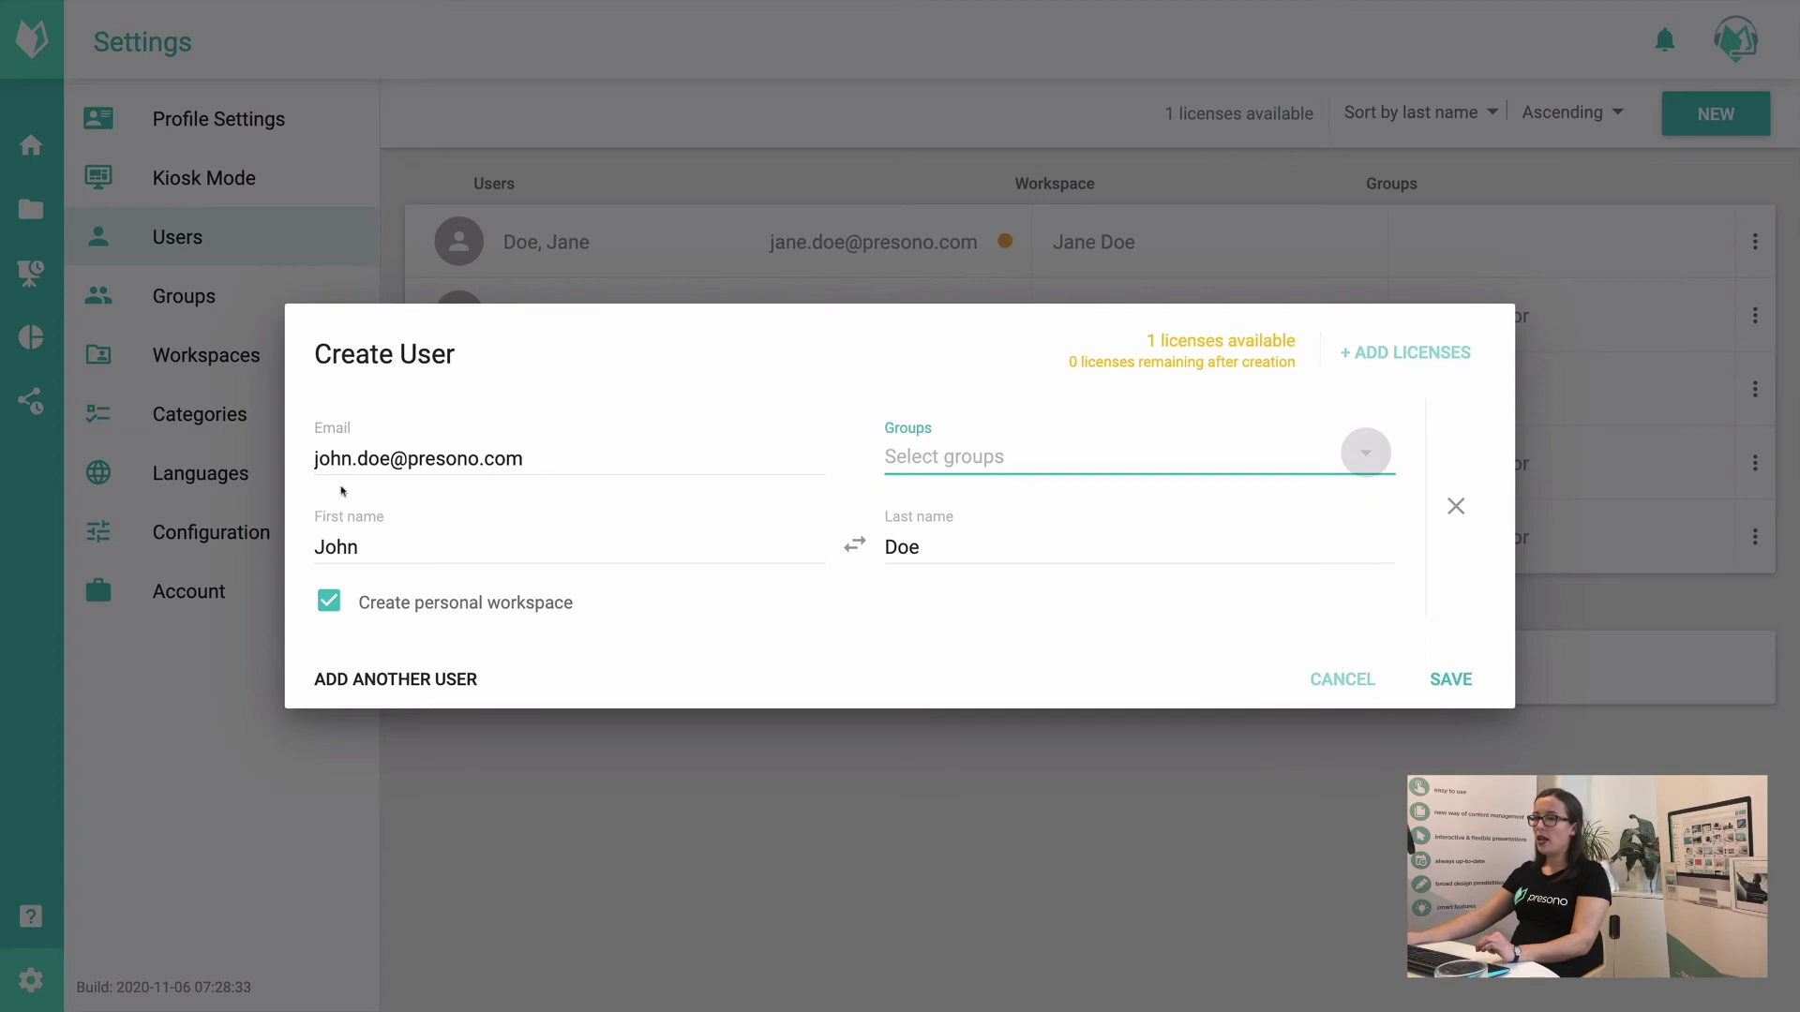
left_click(629, 535)
left_click(904, 548)
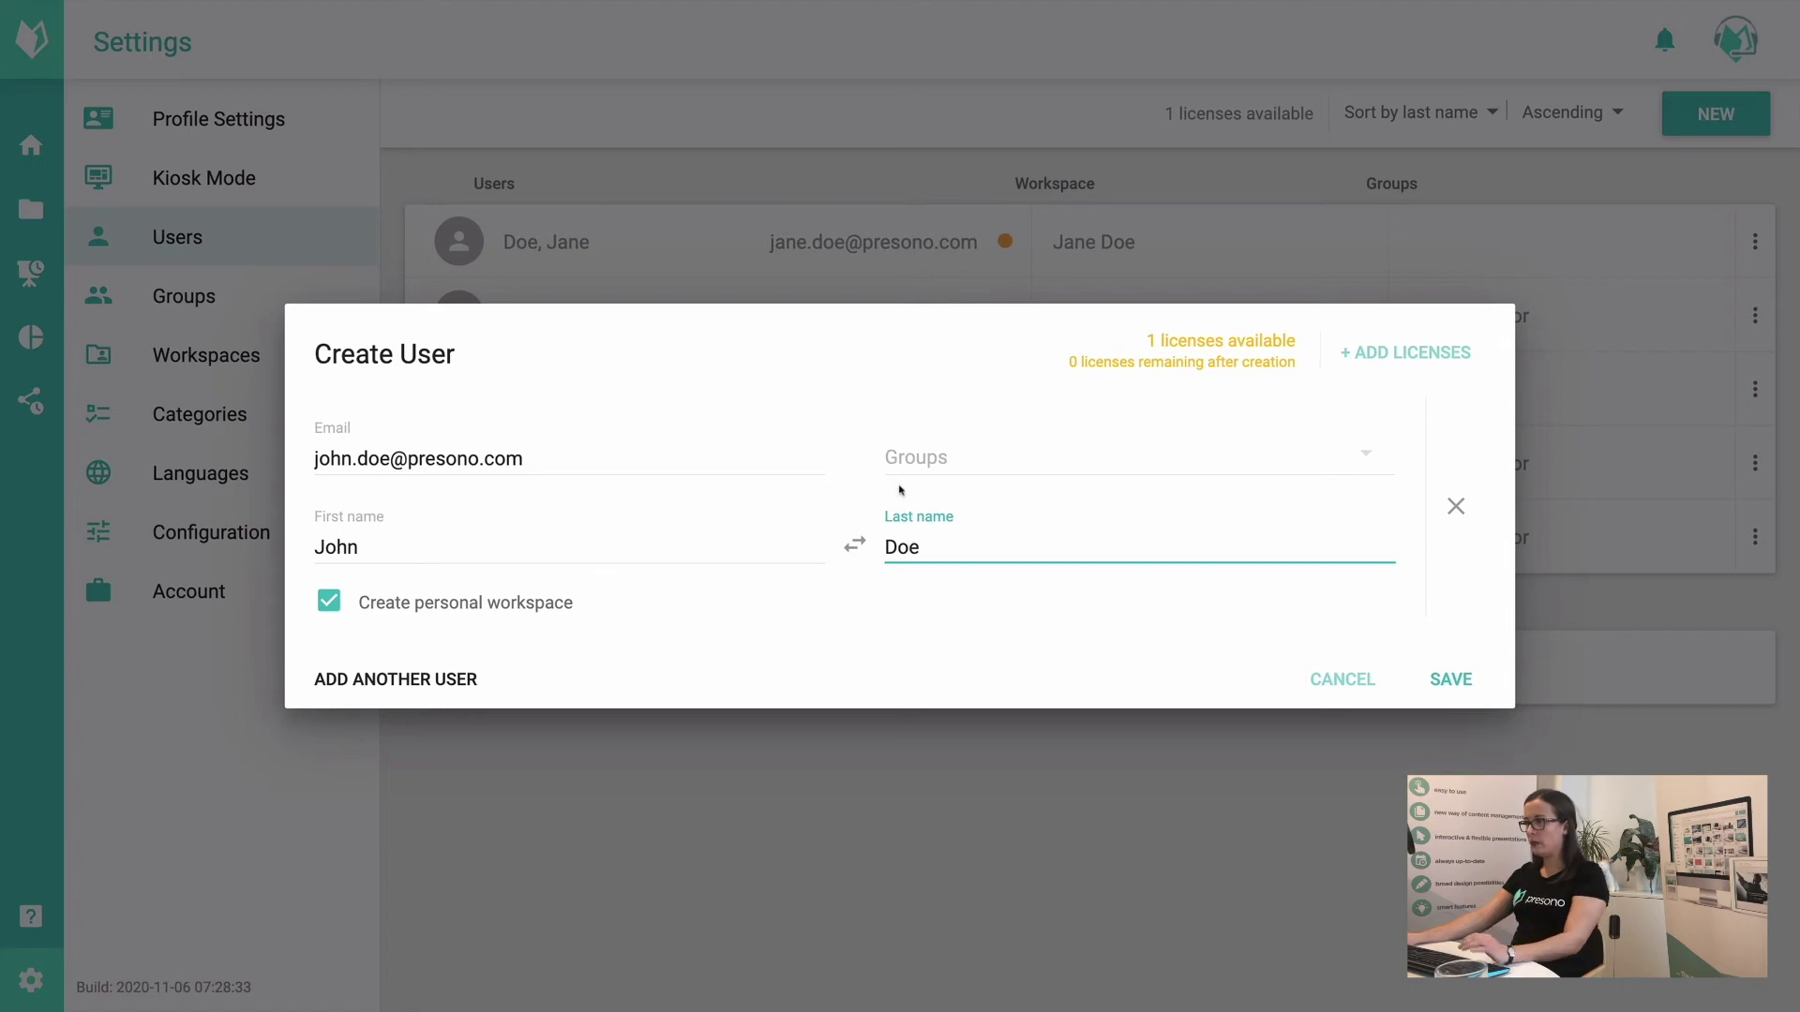
left_click(928, 457)
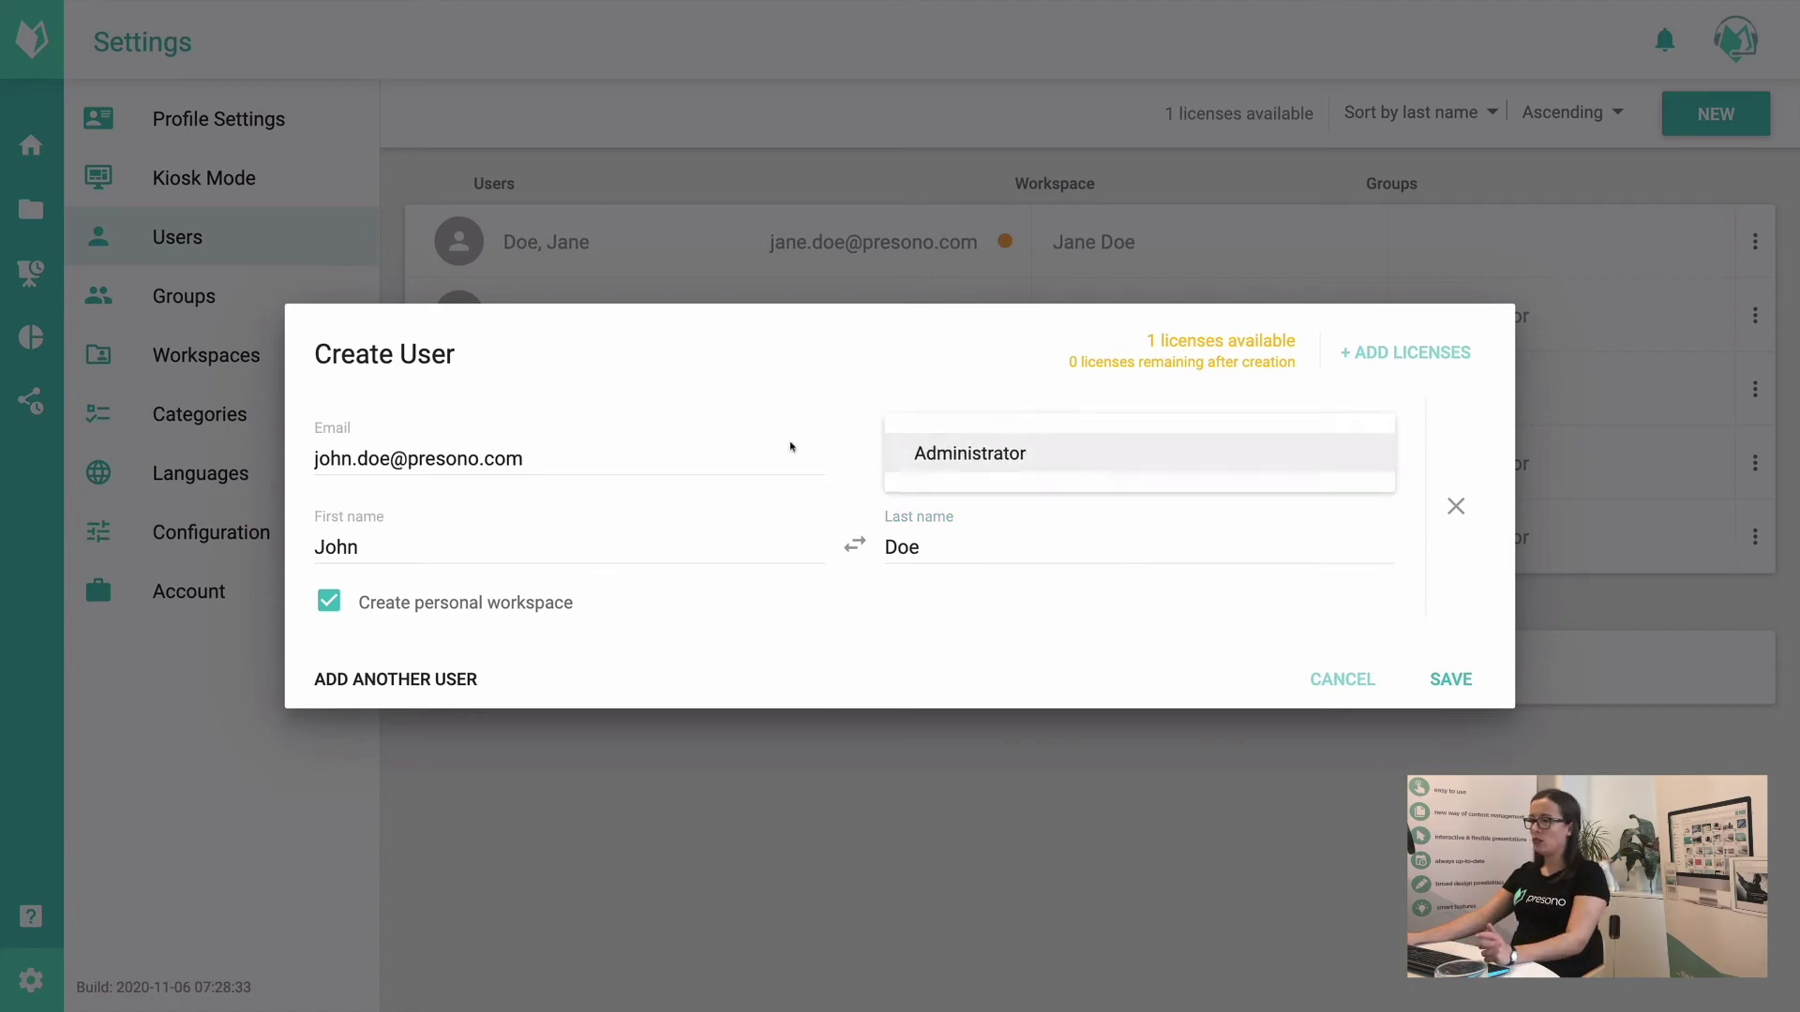
left_click(953, 461)
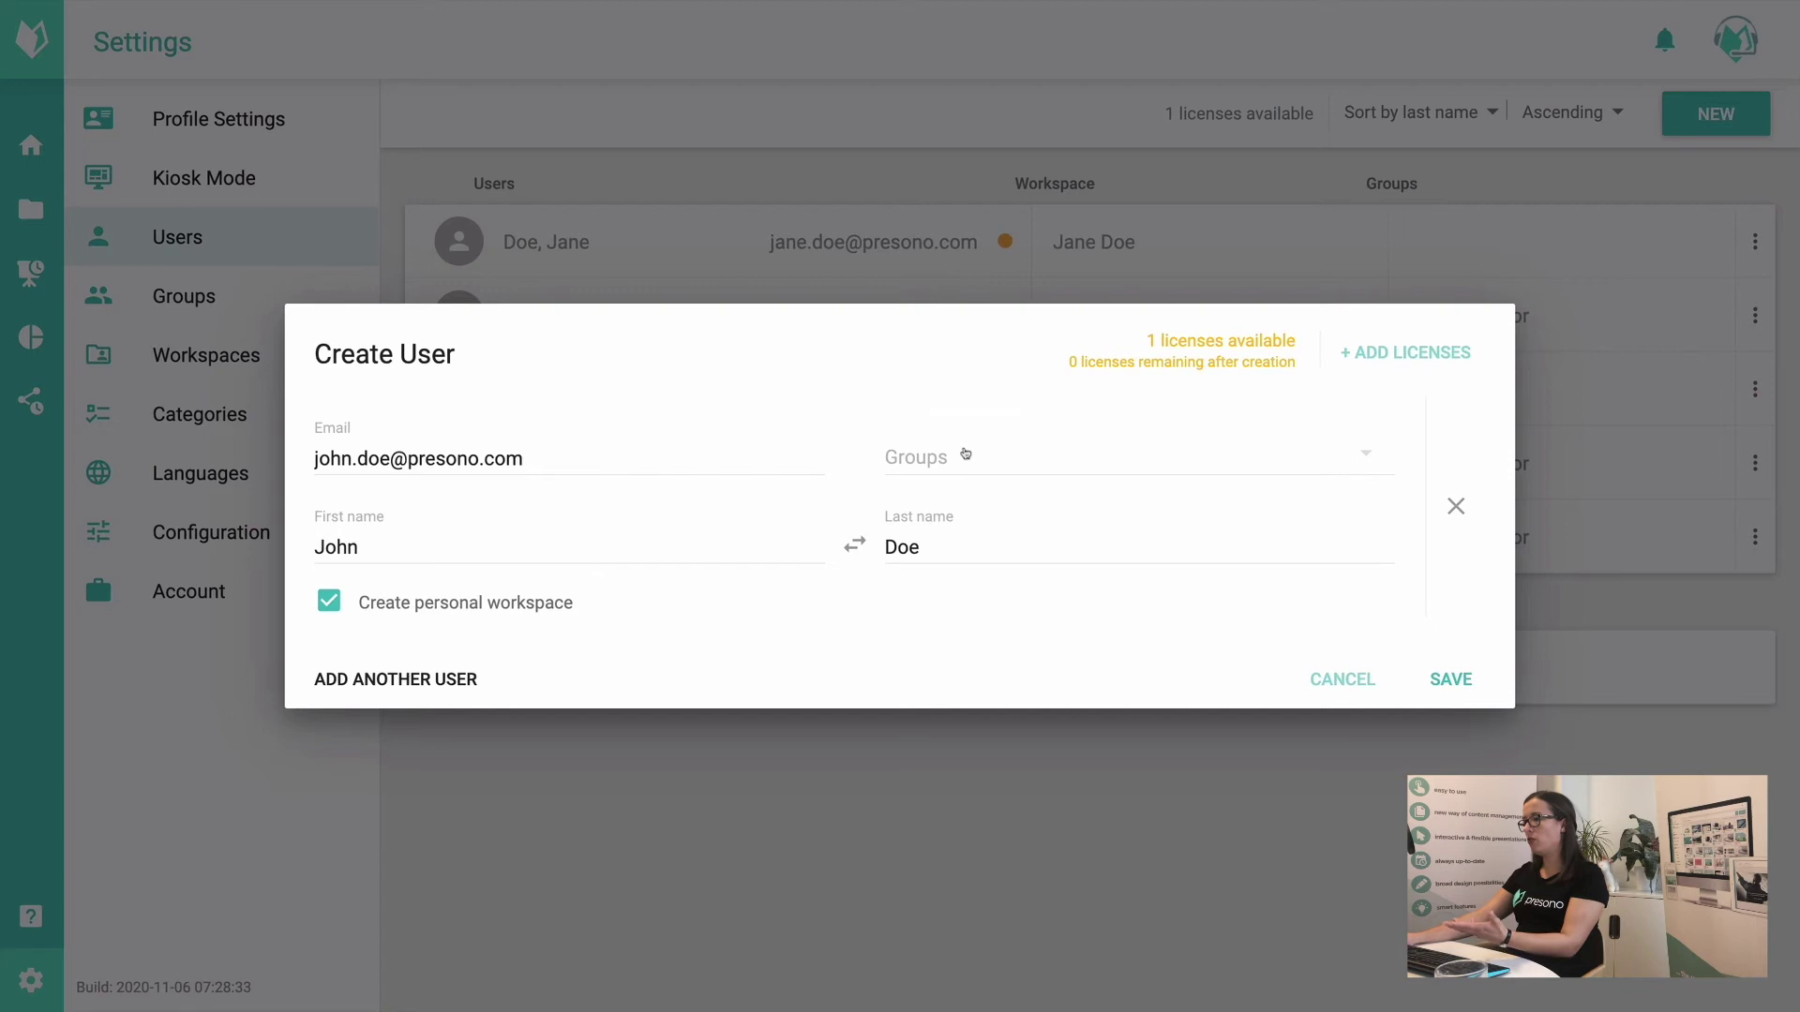
Step: Add and remove extra user forms, then save the single user with a personal workspace
left_click(451, 680)
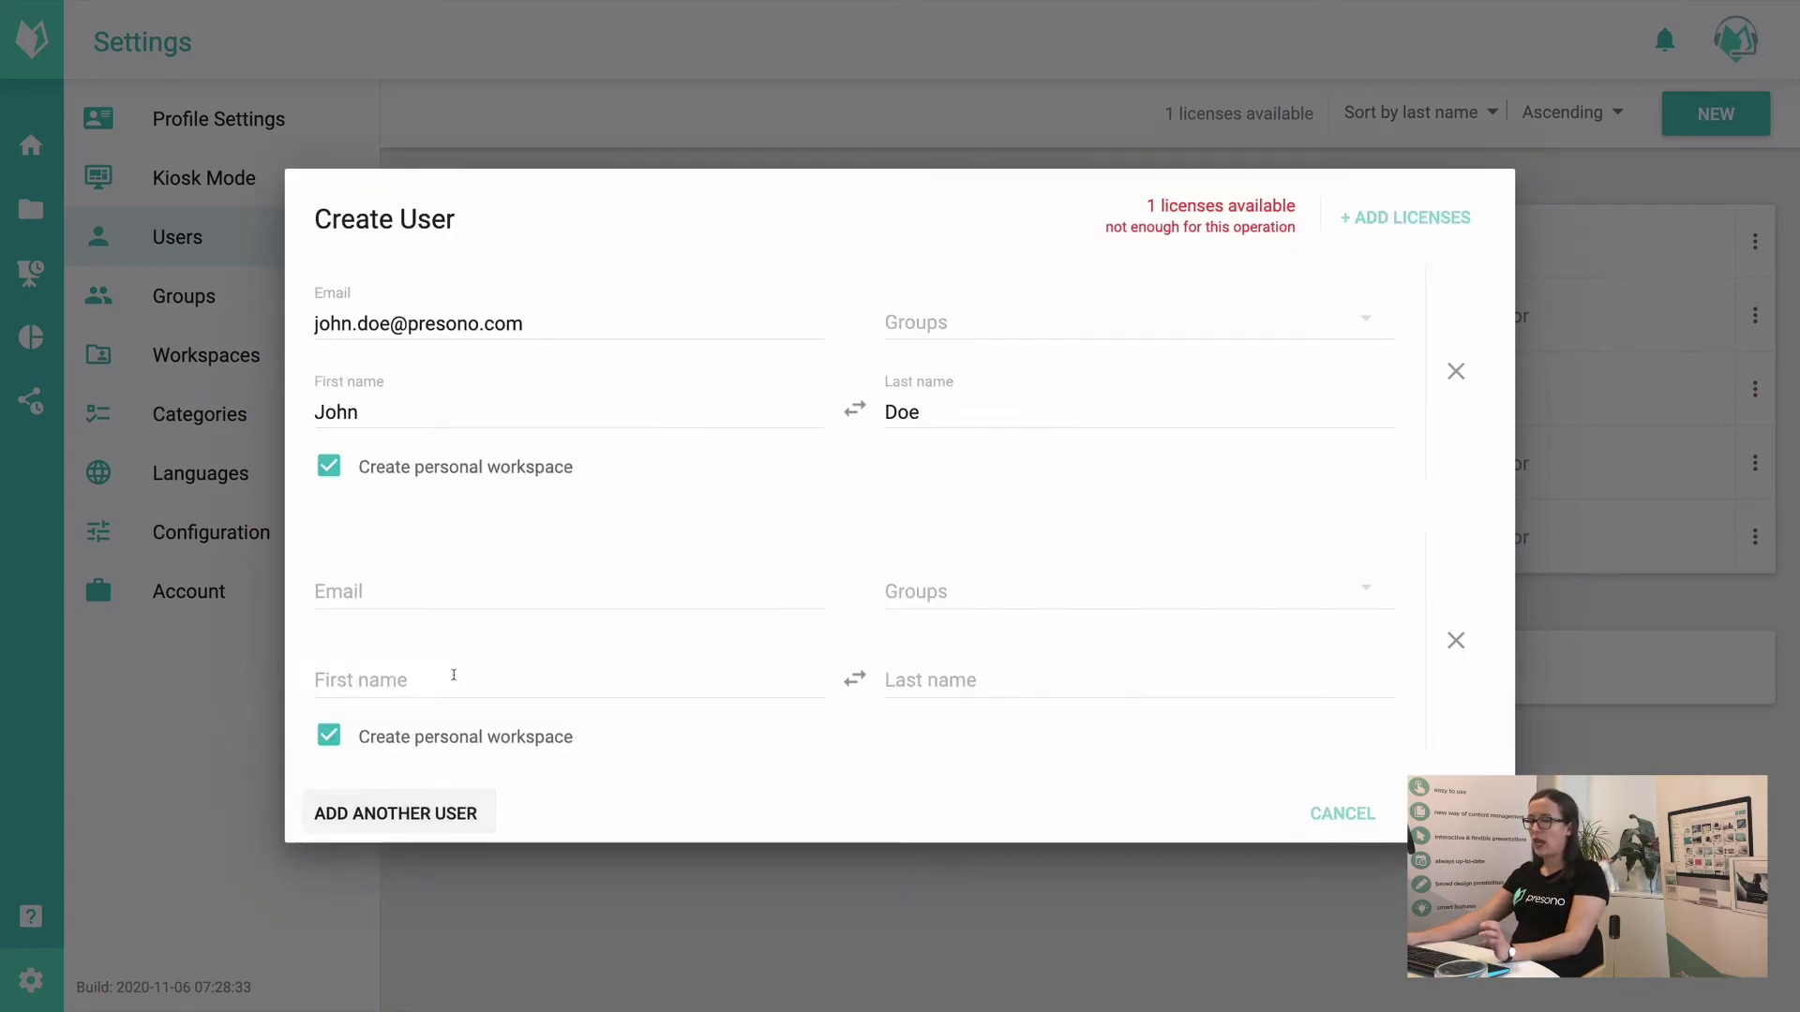
left_click(441, 820)
left_click(1462, 574)
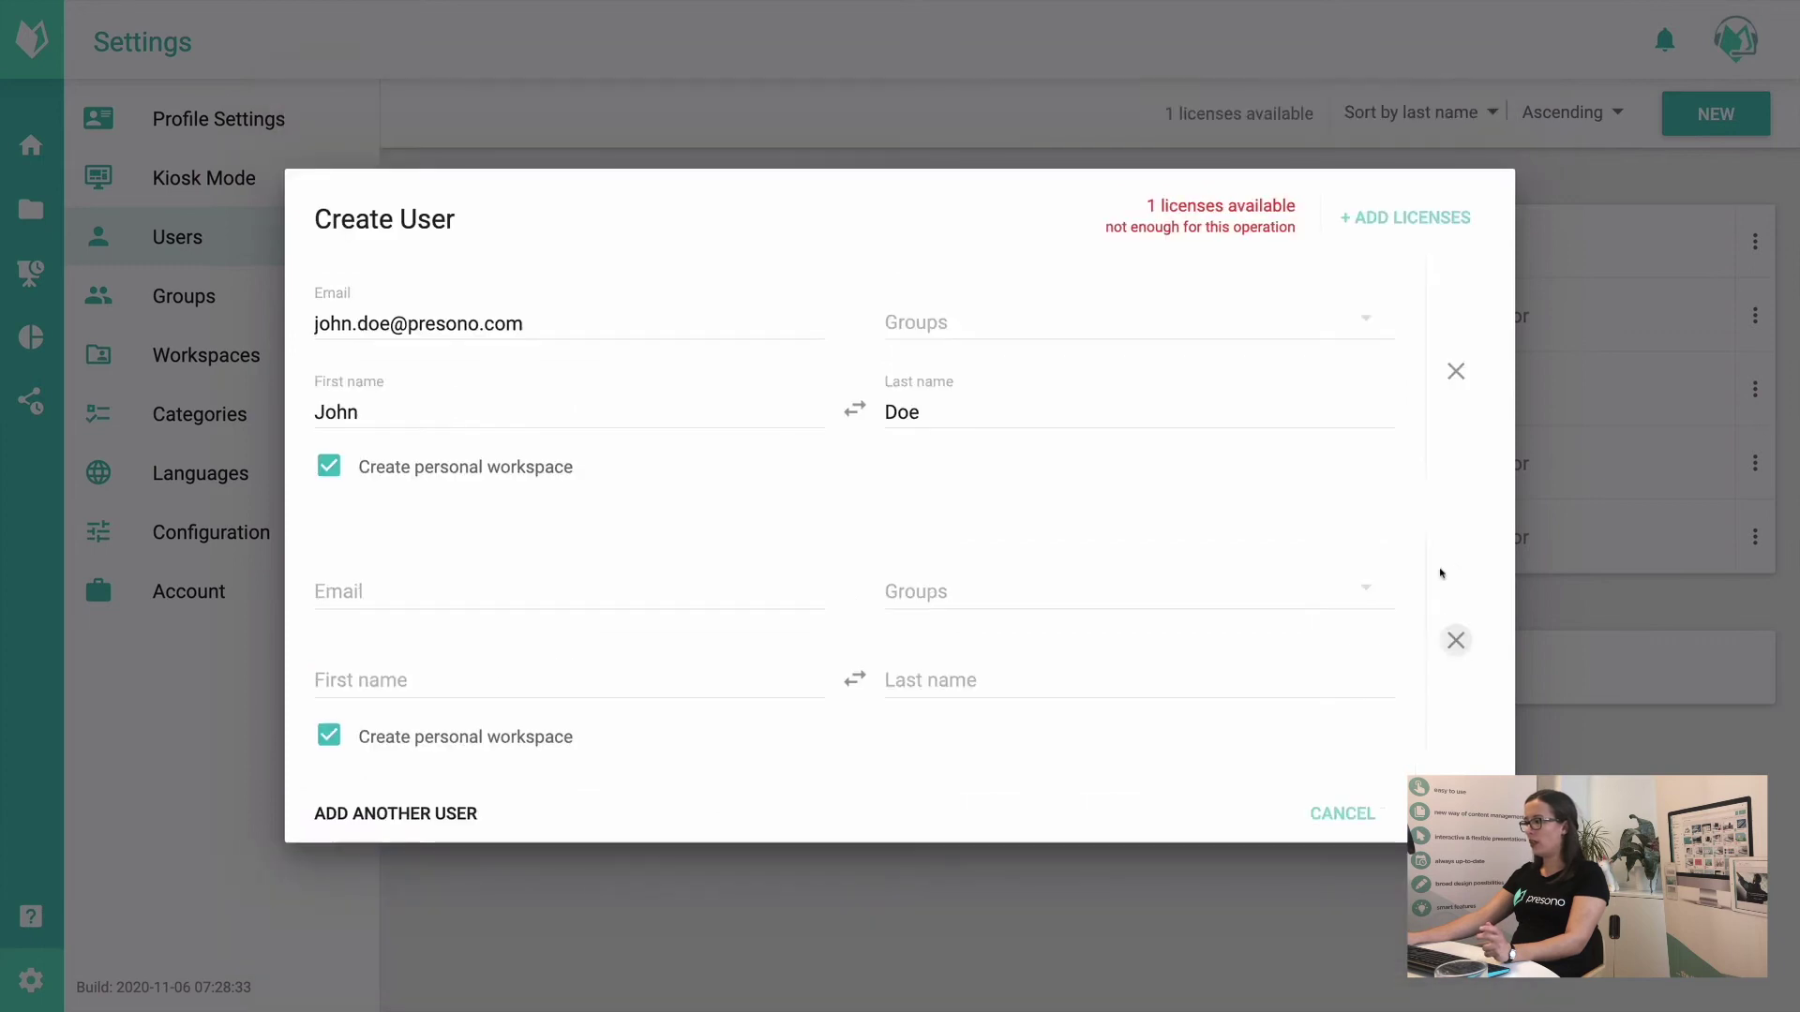
left_click(1456, 640)
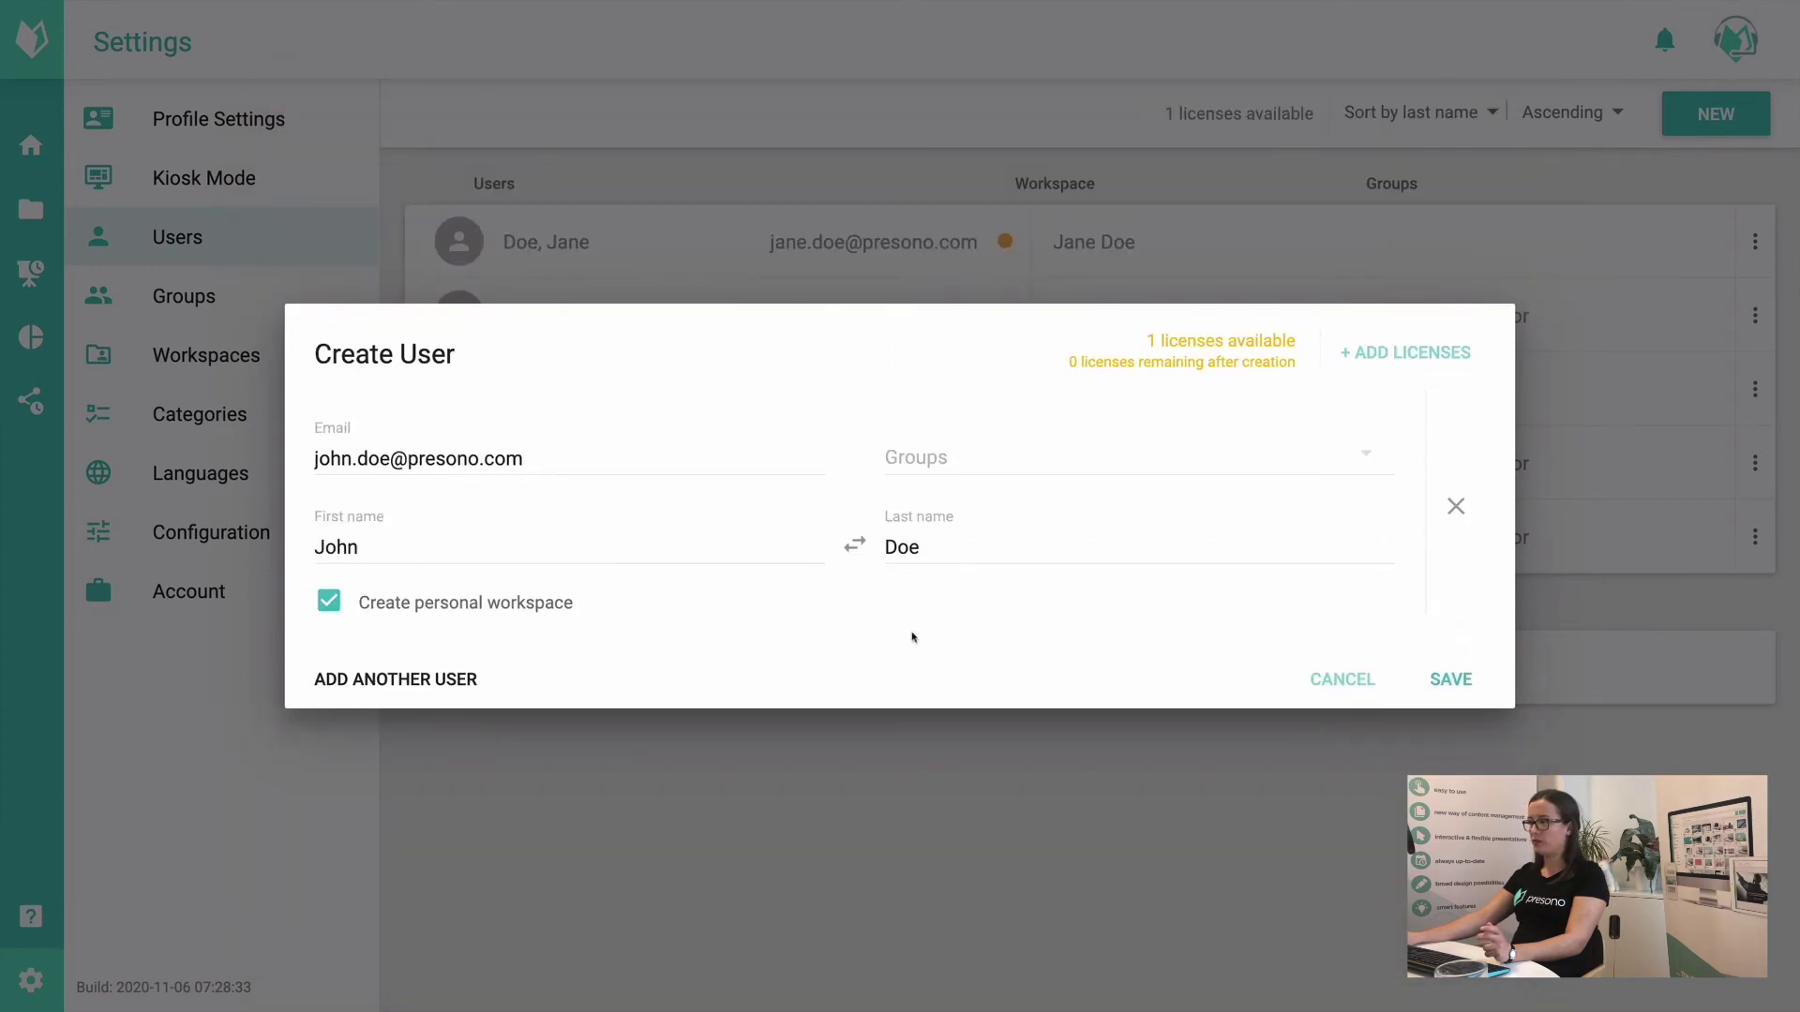
left_click(1424, 679)
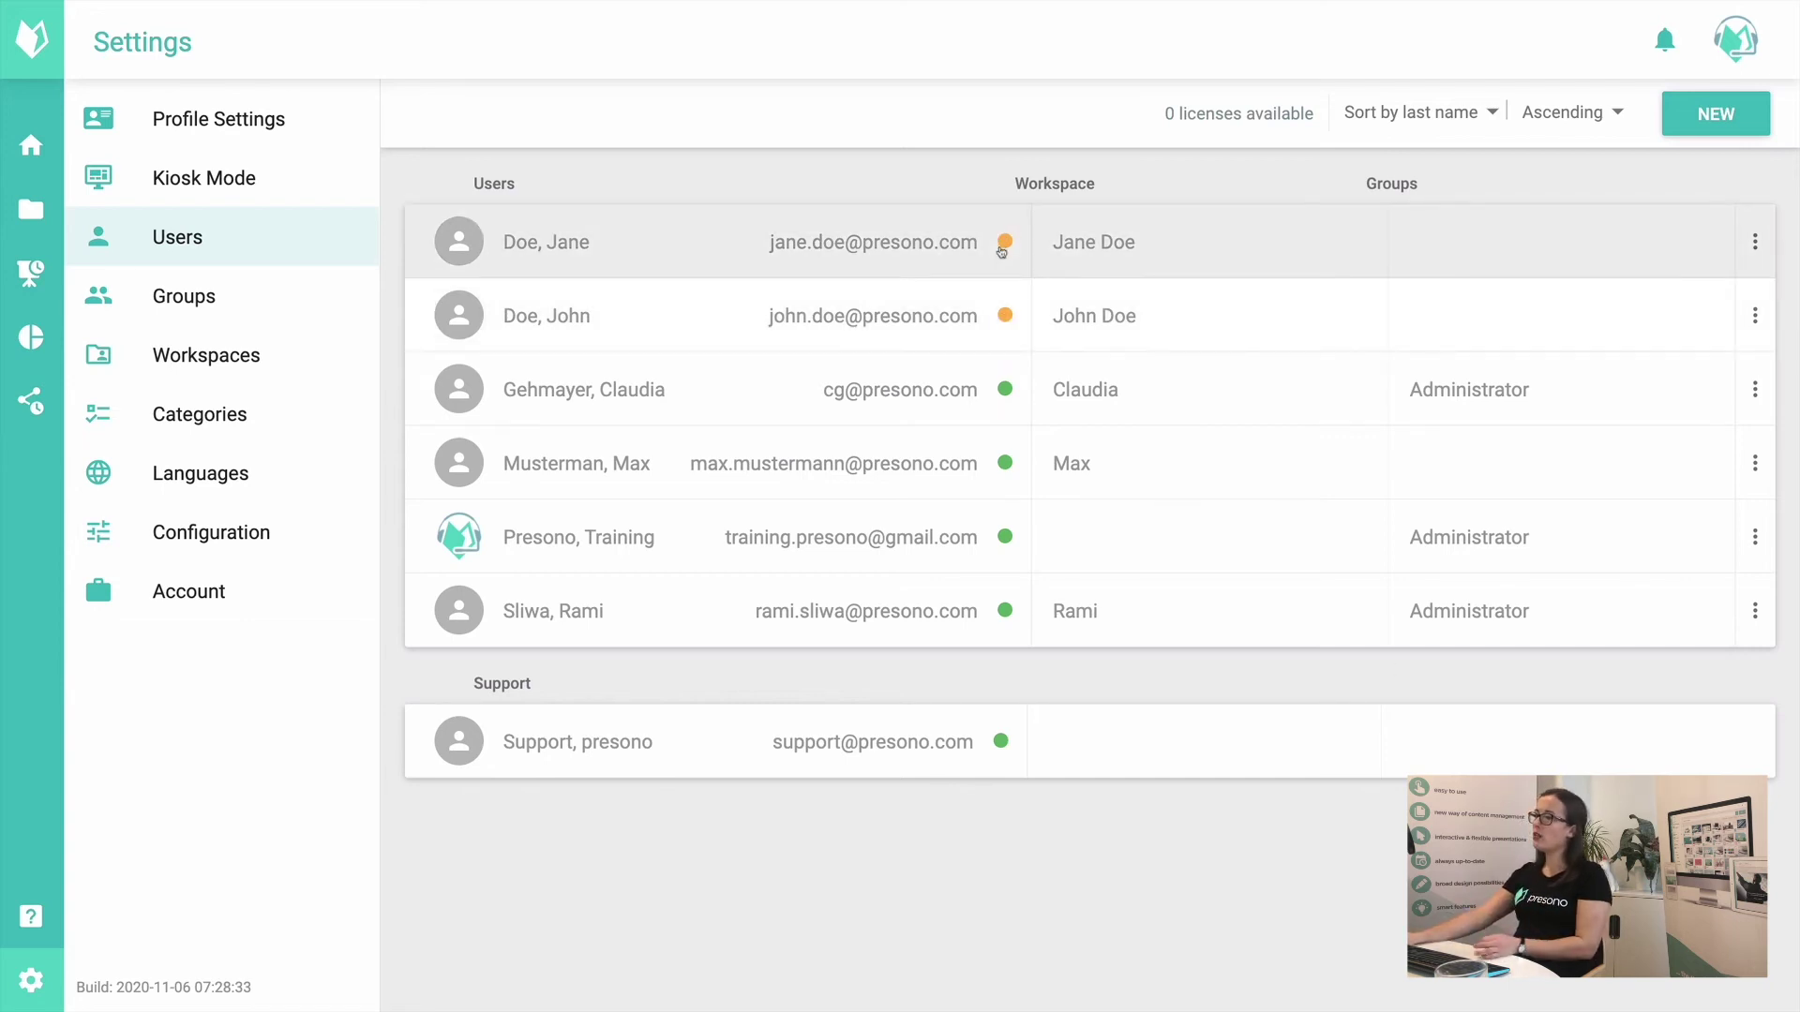
Step: Check the new user's row in the Users list, then go to Groups settings
mouse_move(1001, 261)
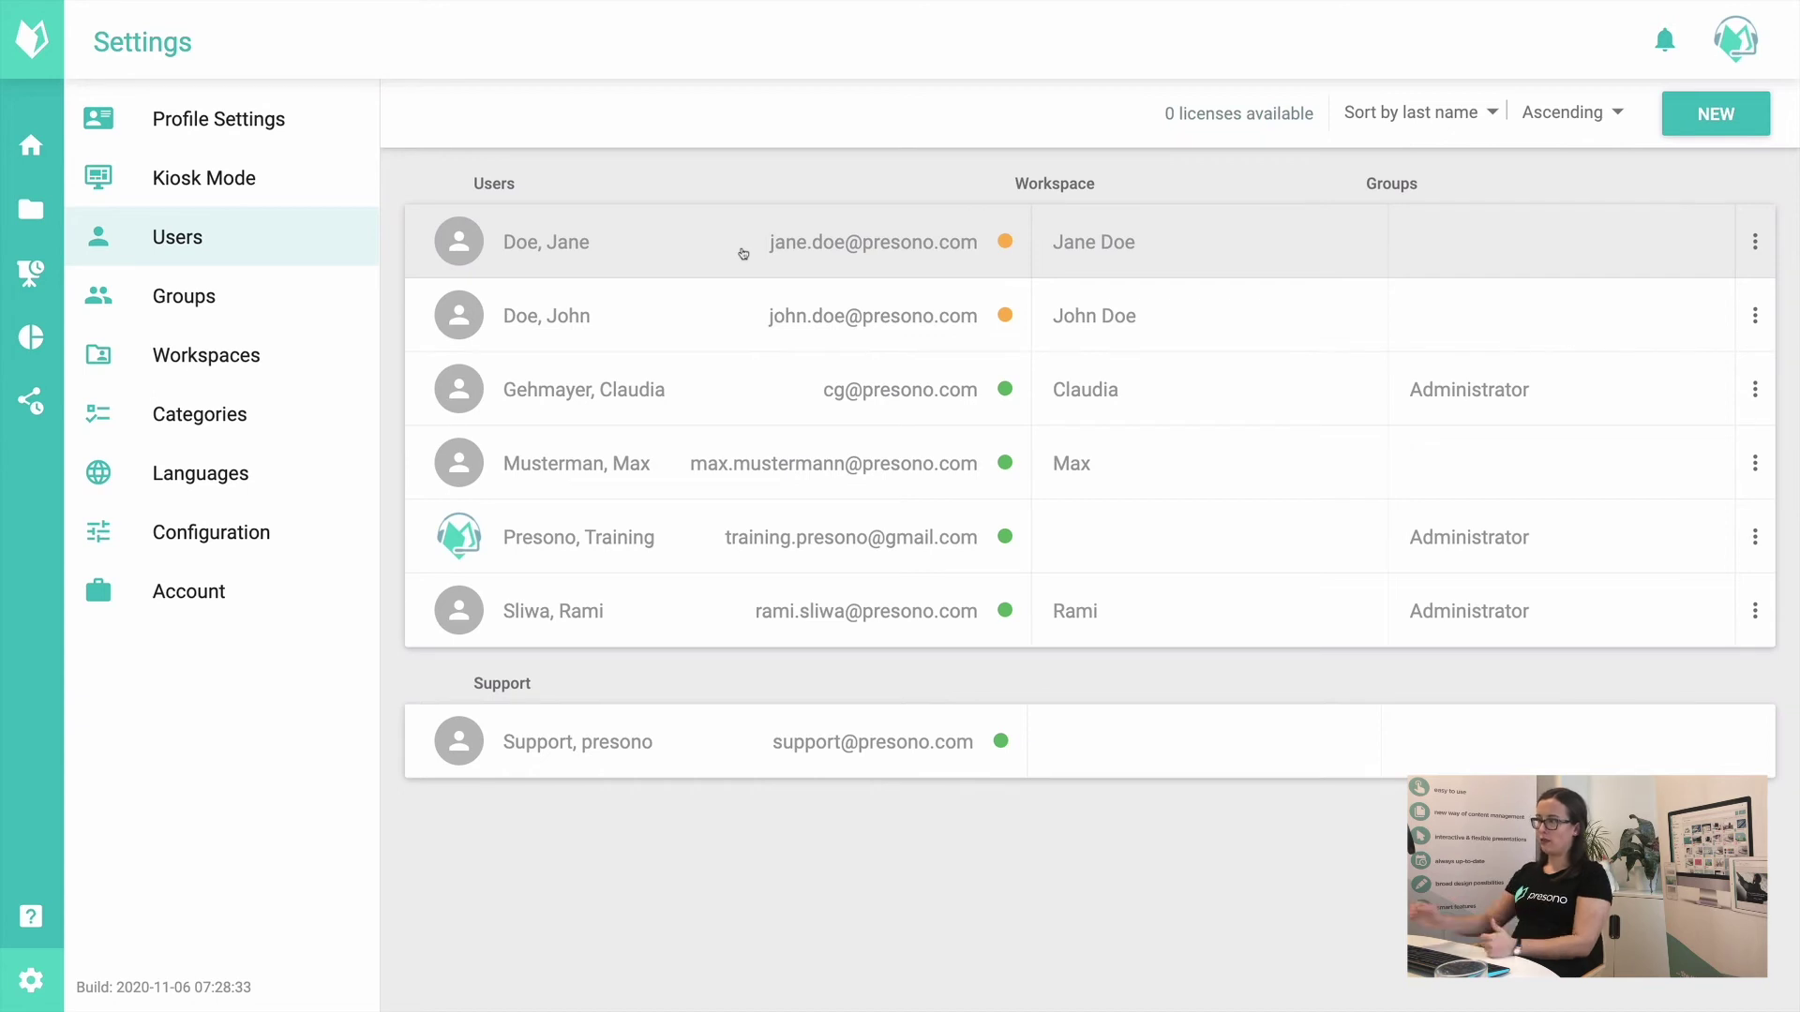
left_click(222, 312)
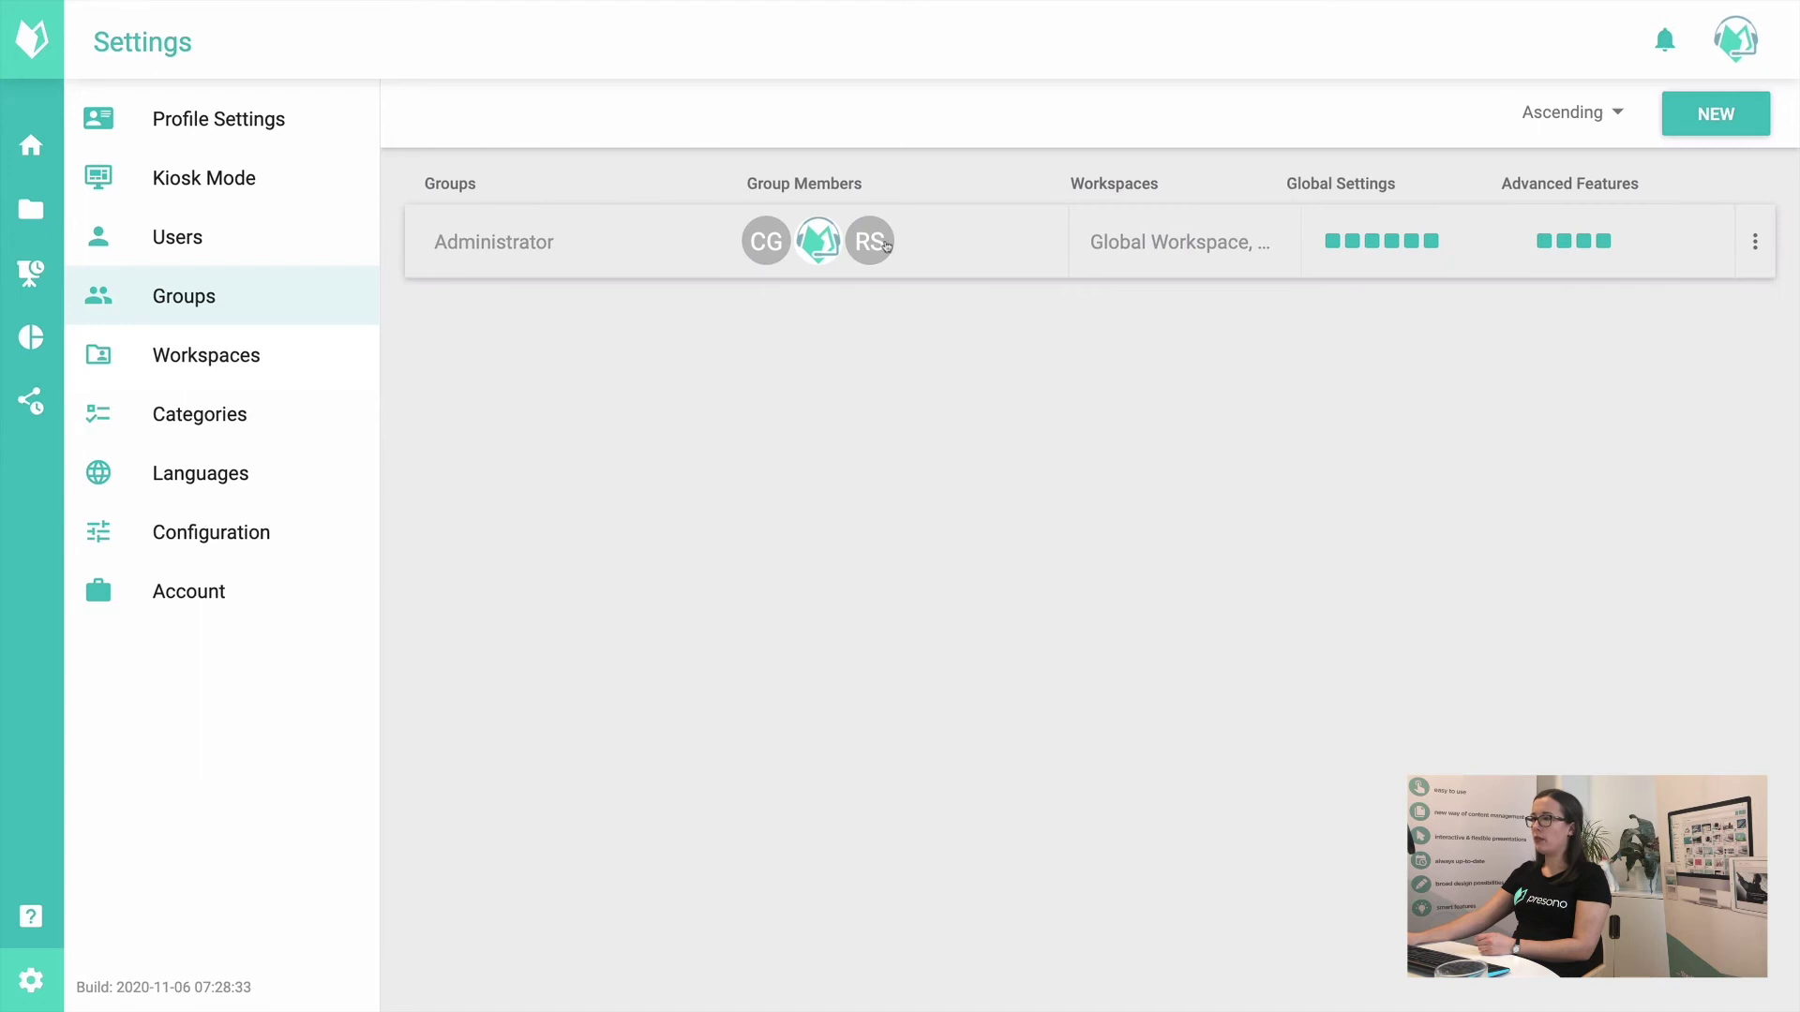
Step: Create a new group named 'Marketing Team'
left_click(1720, 120)
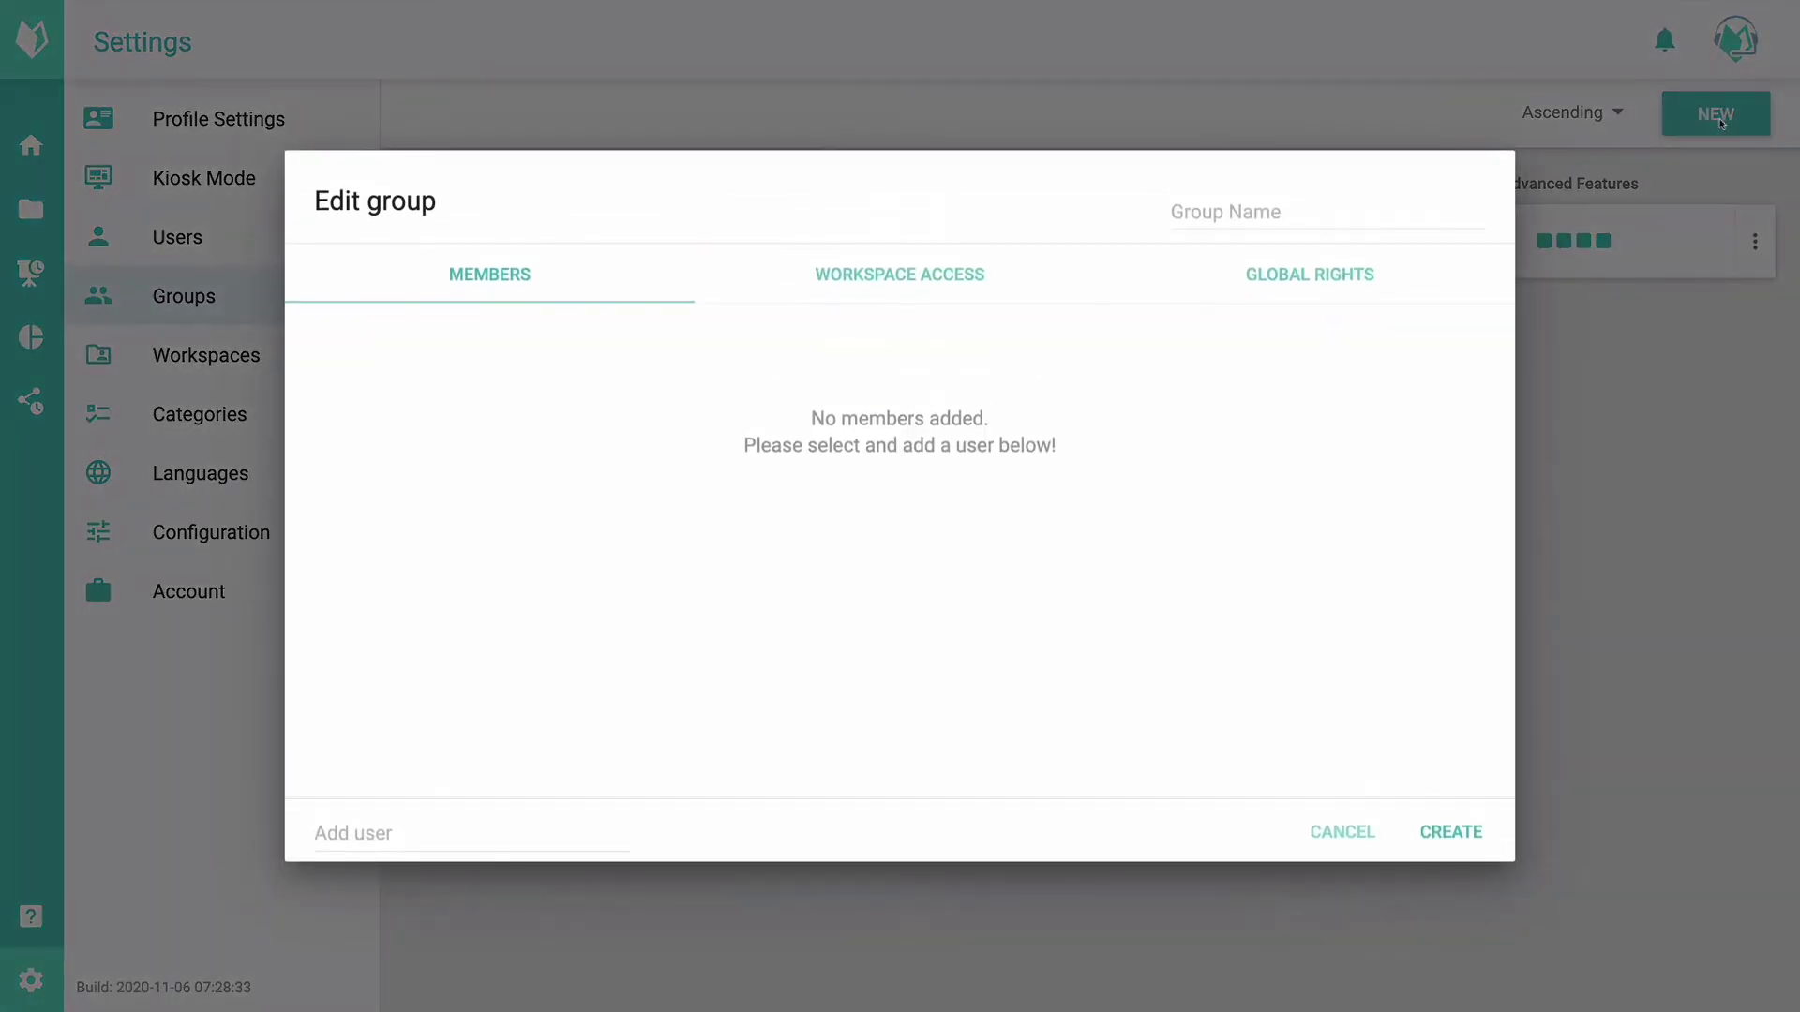
left_click(1277, 214)
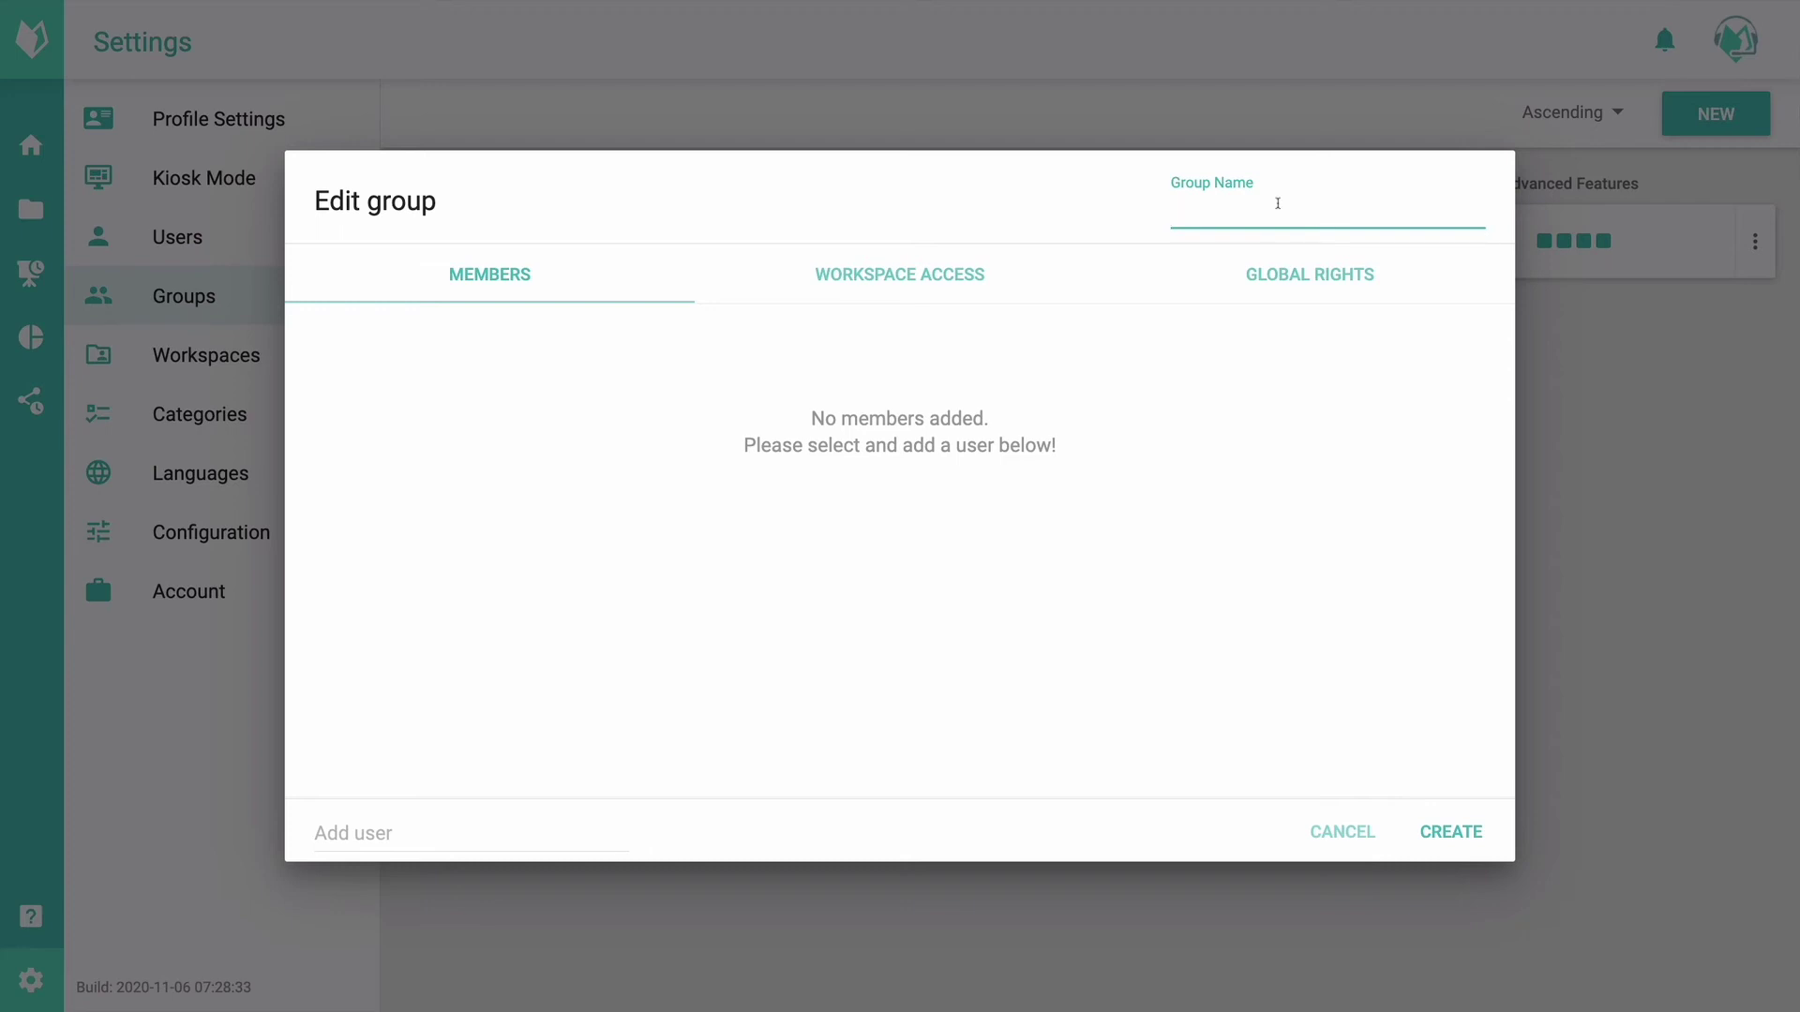
type("Marketing Team")
Step: Add two users as members of the group, then show its Workspace Access settings
left_click(347, 830)
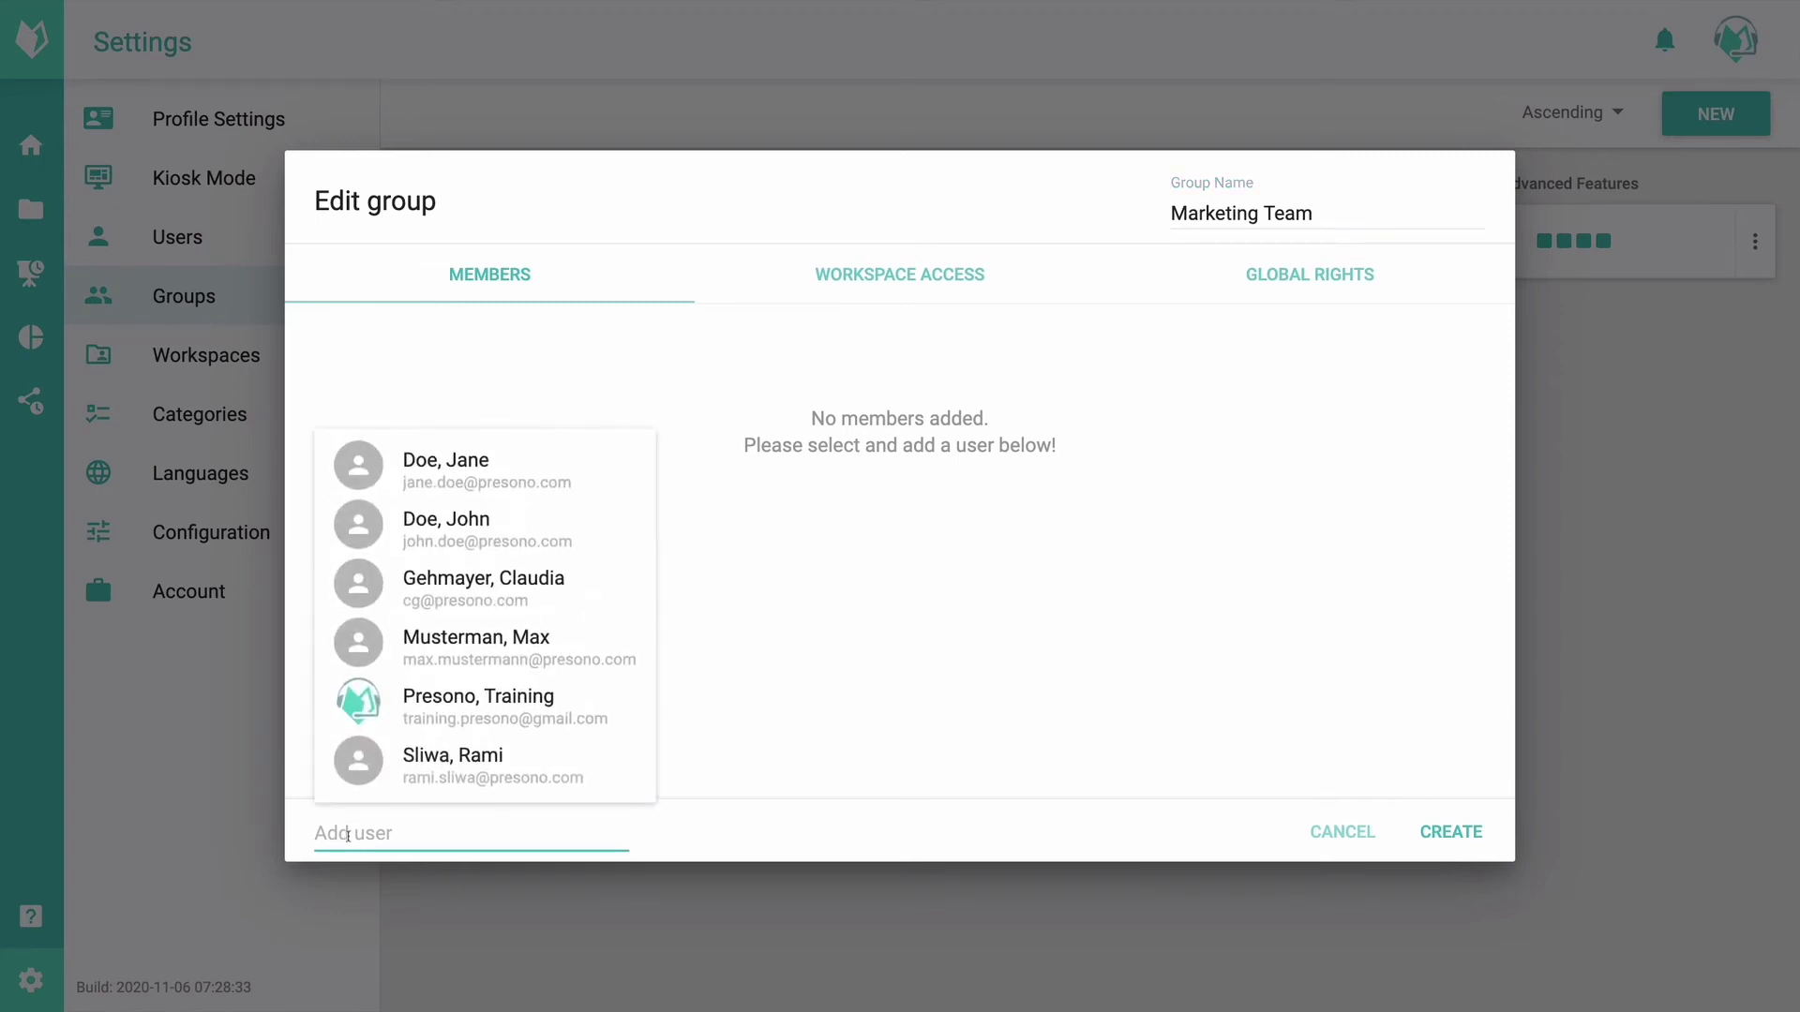
left_click(503, 471)
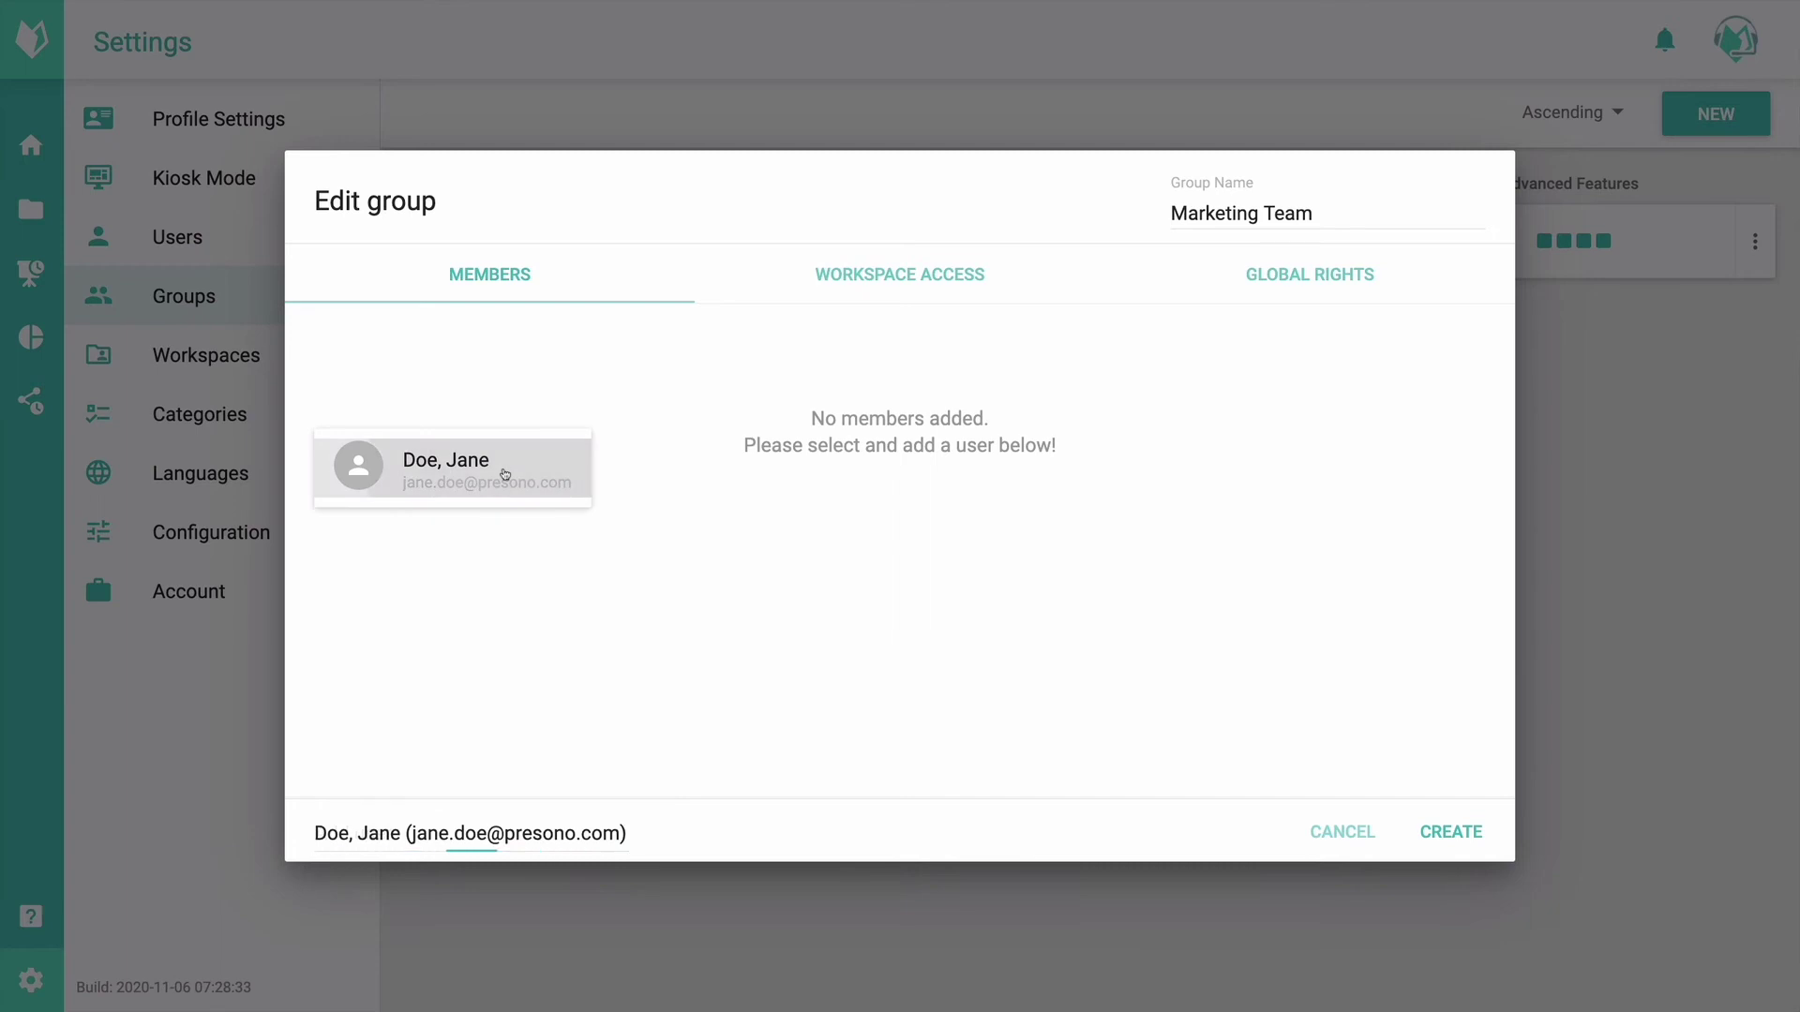
left_click(386, 837)
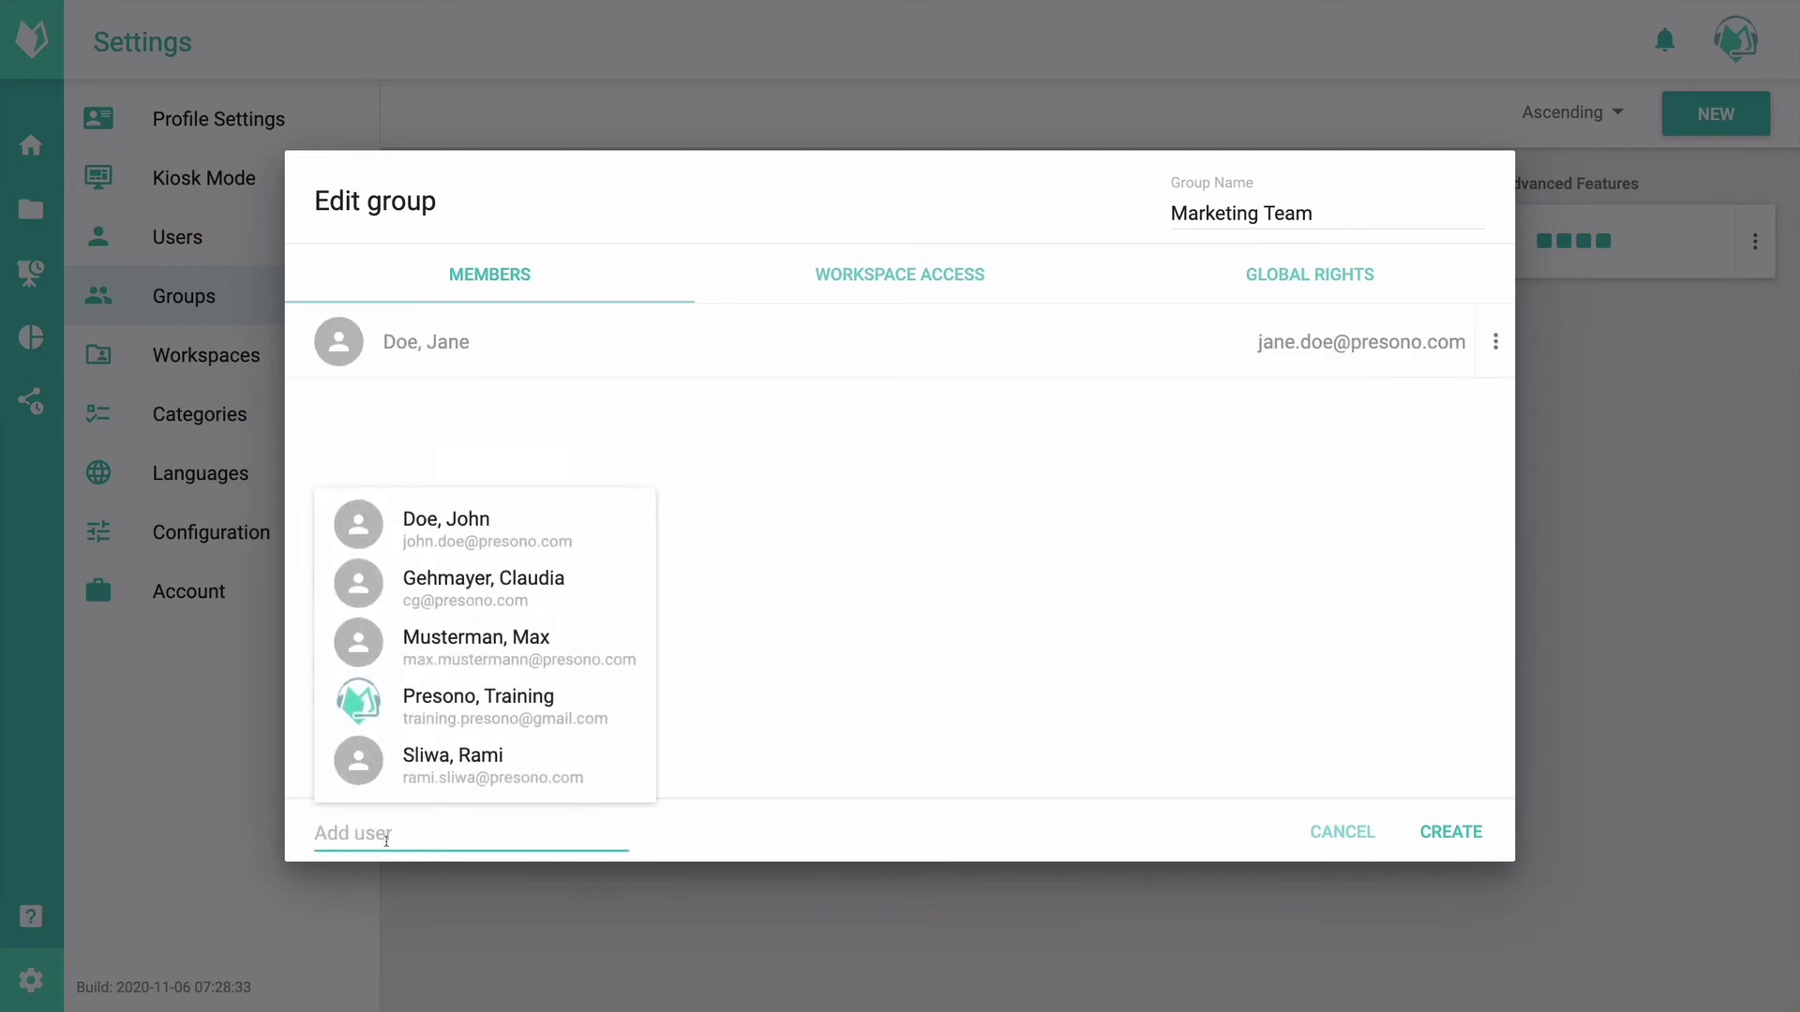
left_click(446, 648)
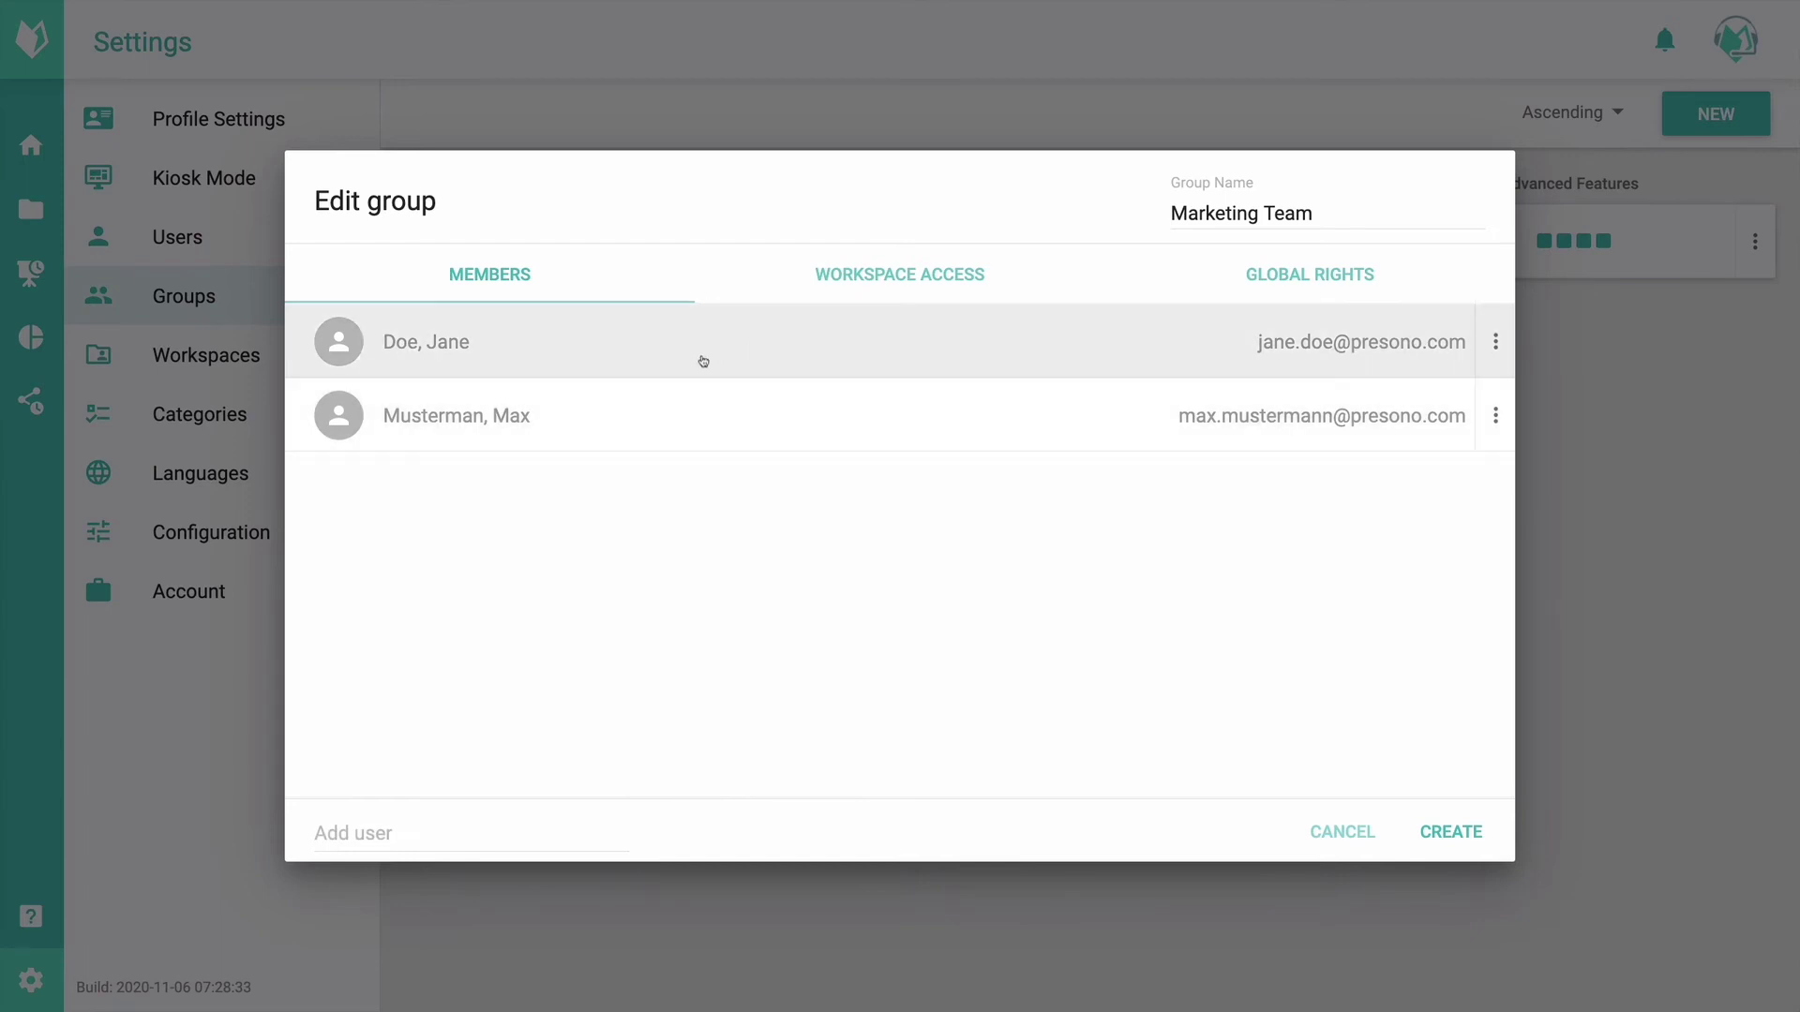
left_click(936, 274)
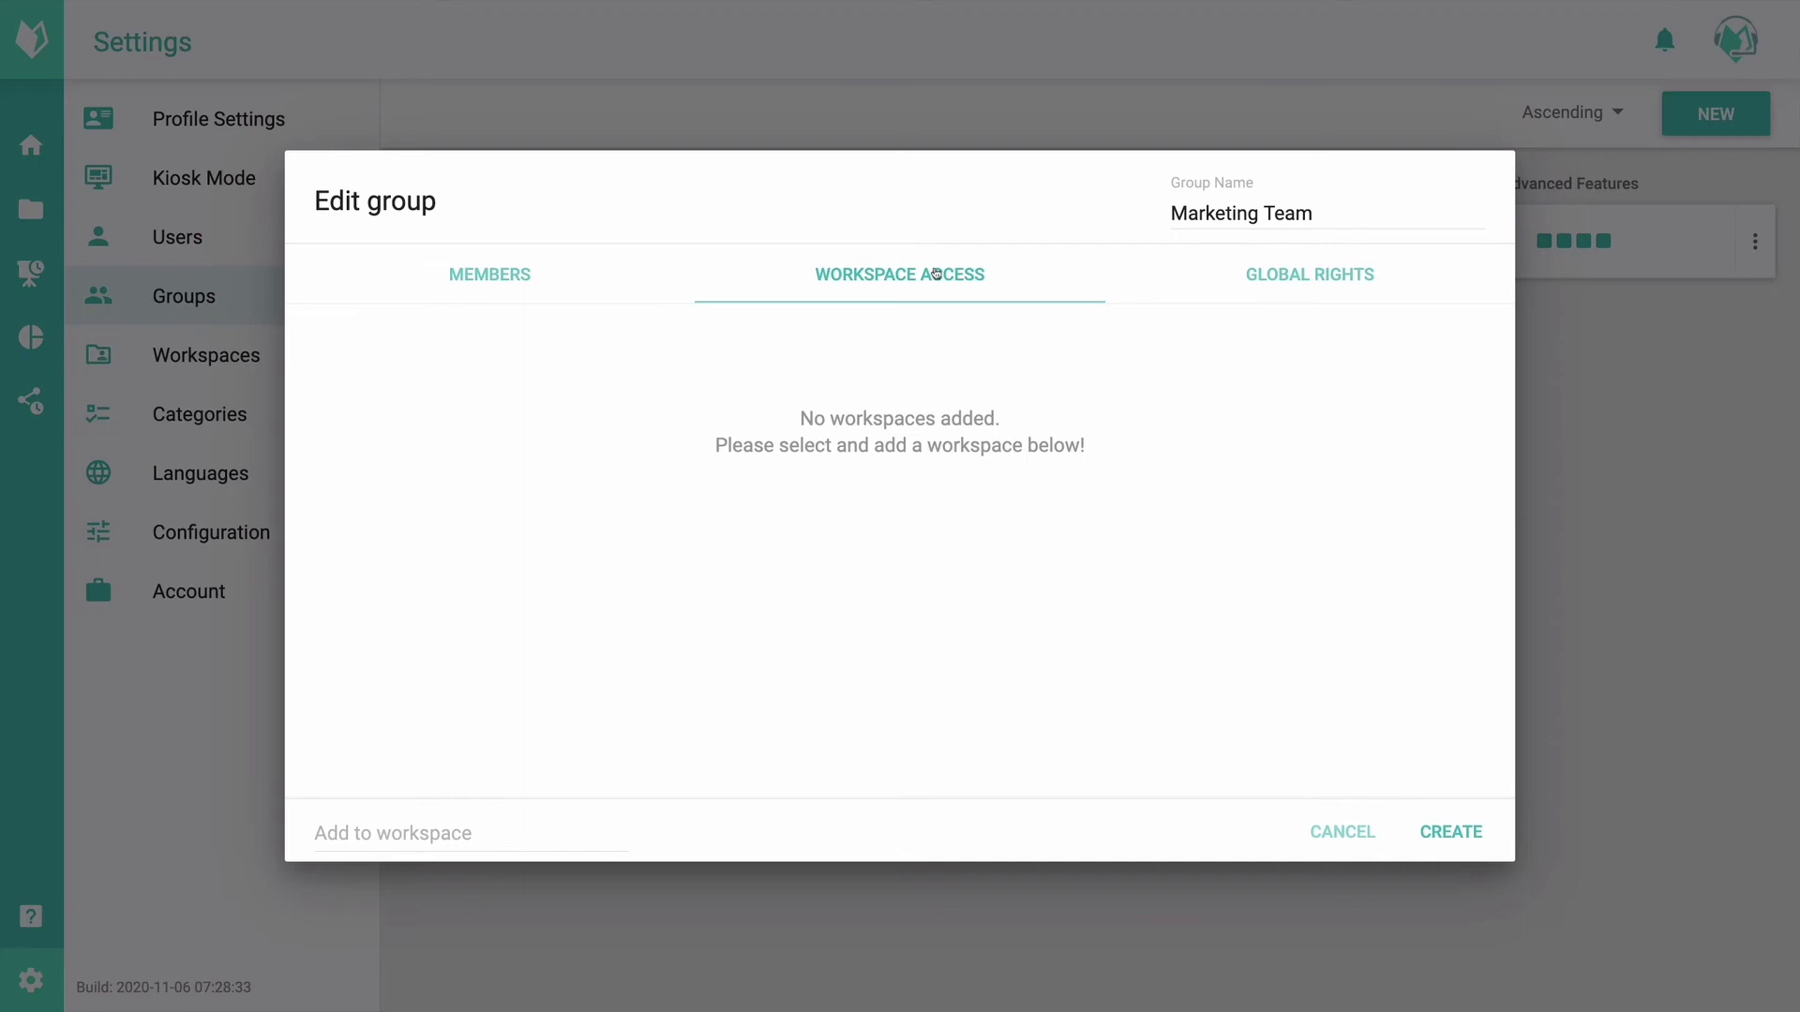
Step: Add Global Workspace to the group's workspace access and review its role and rights details
left_click(395, 820)
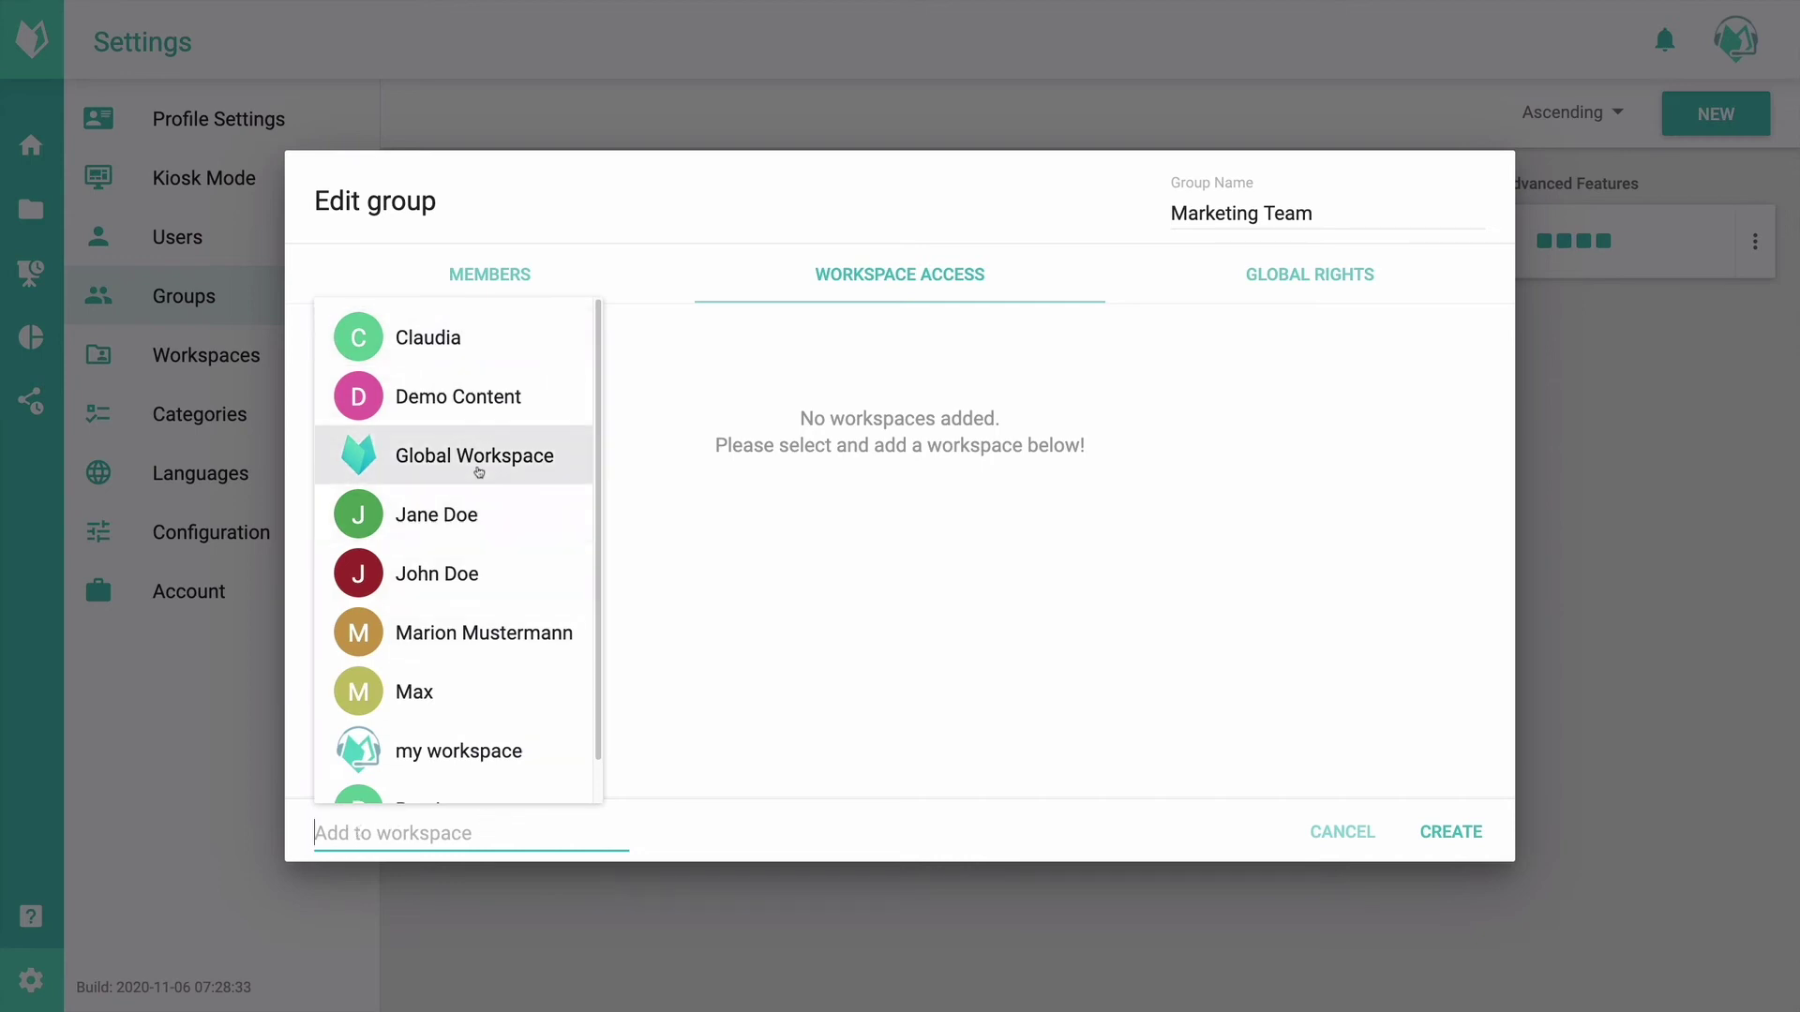
type("glo")
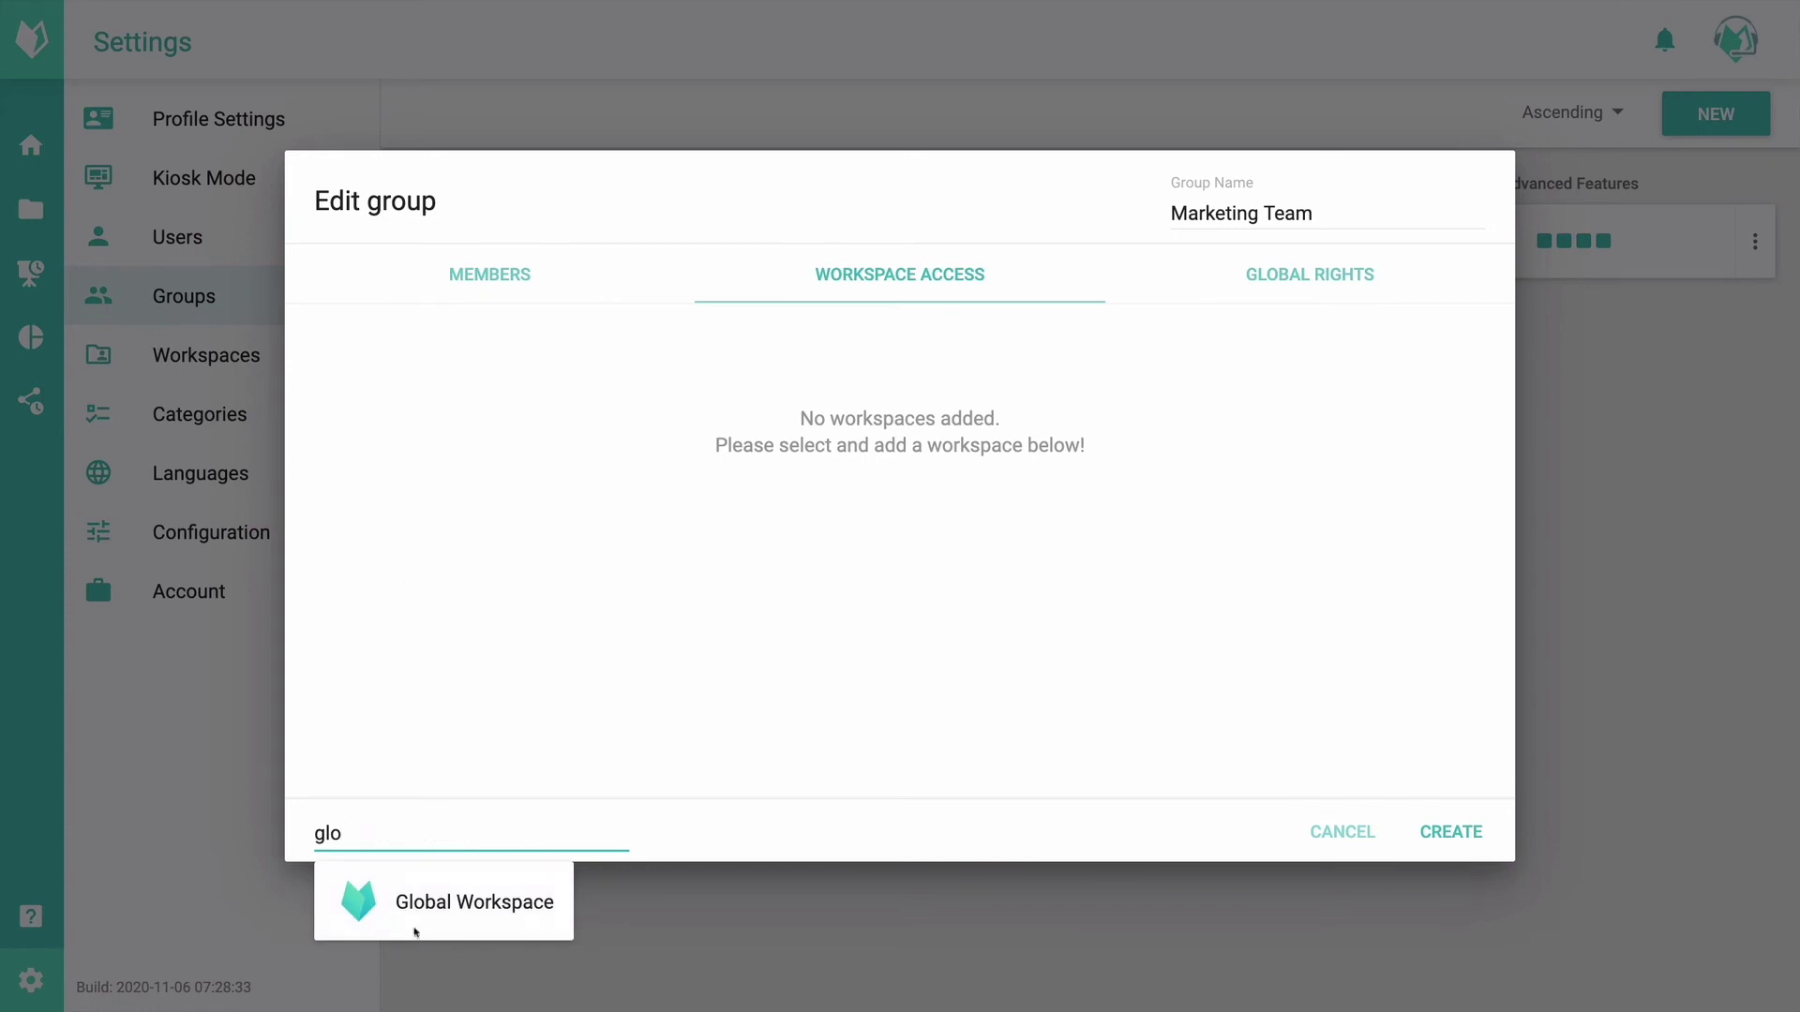
left_click(414, 931)
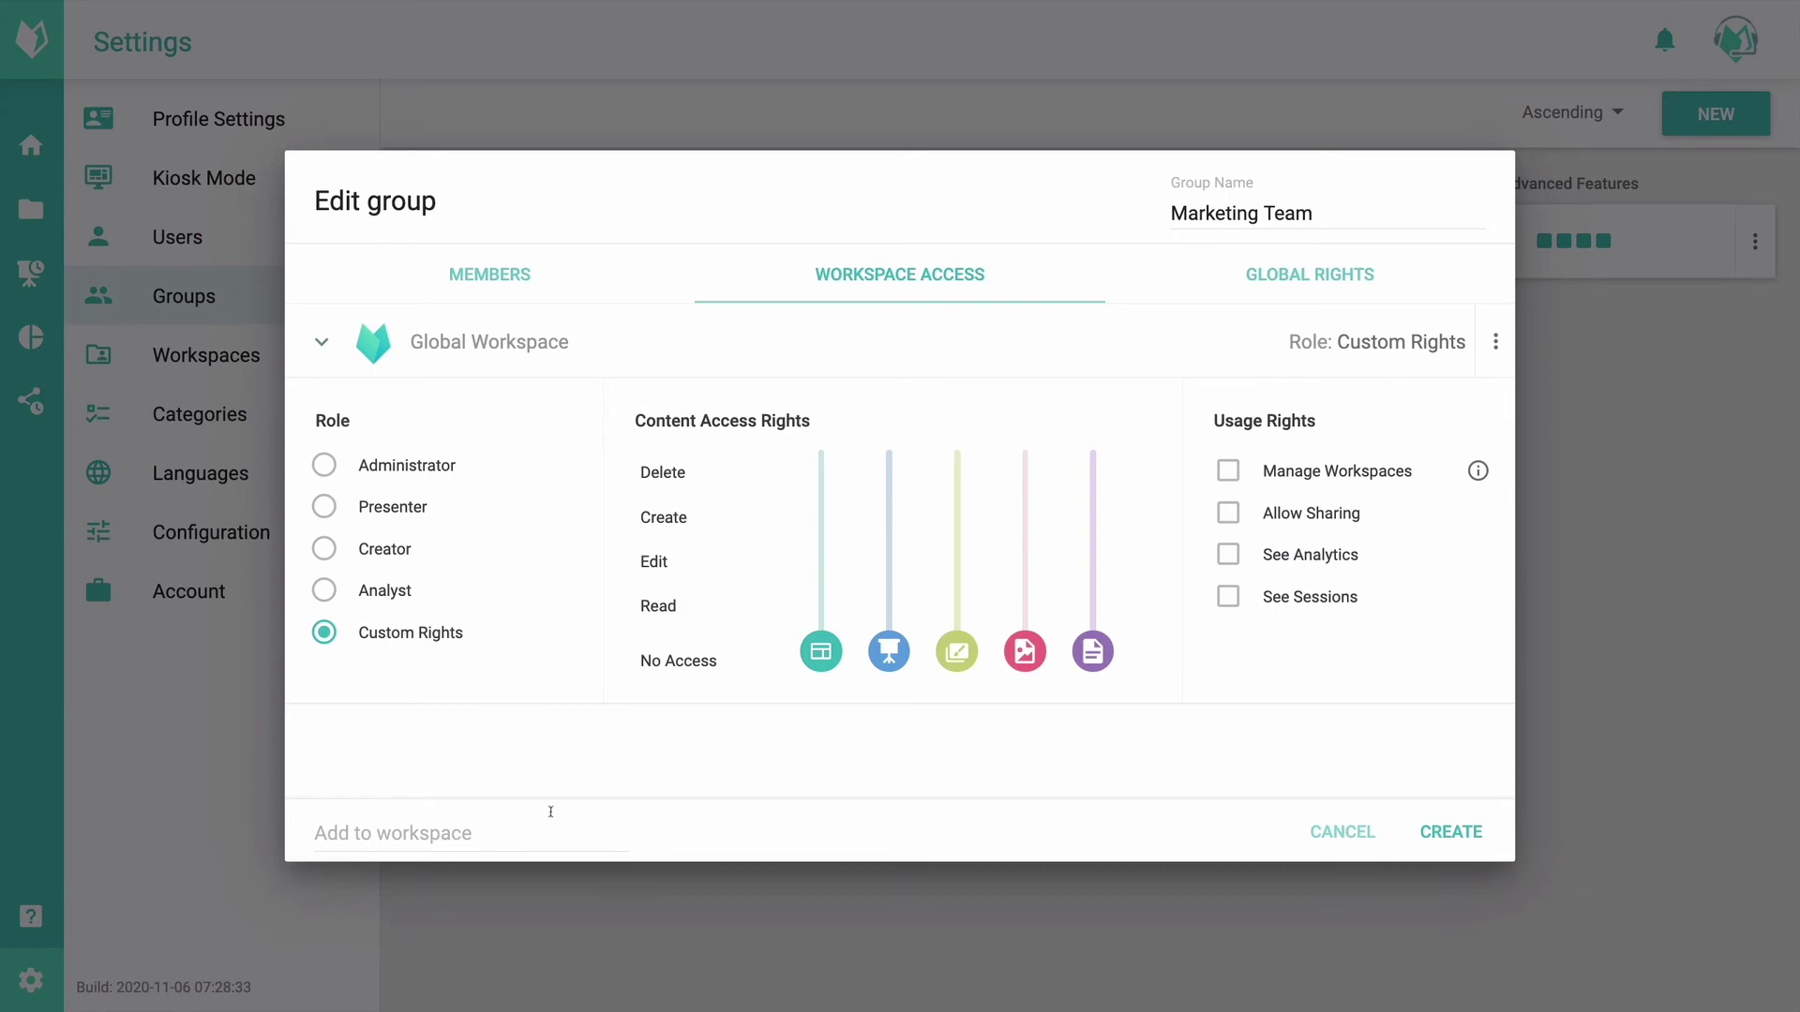
left_click(463, 351)
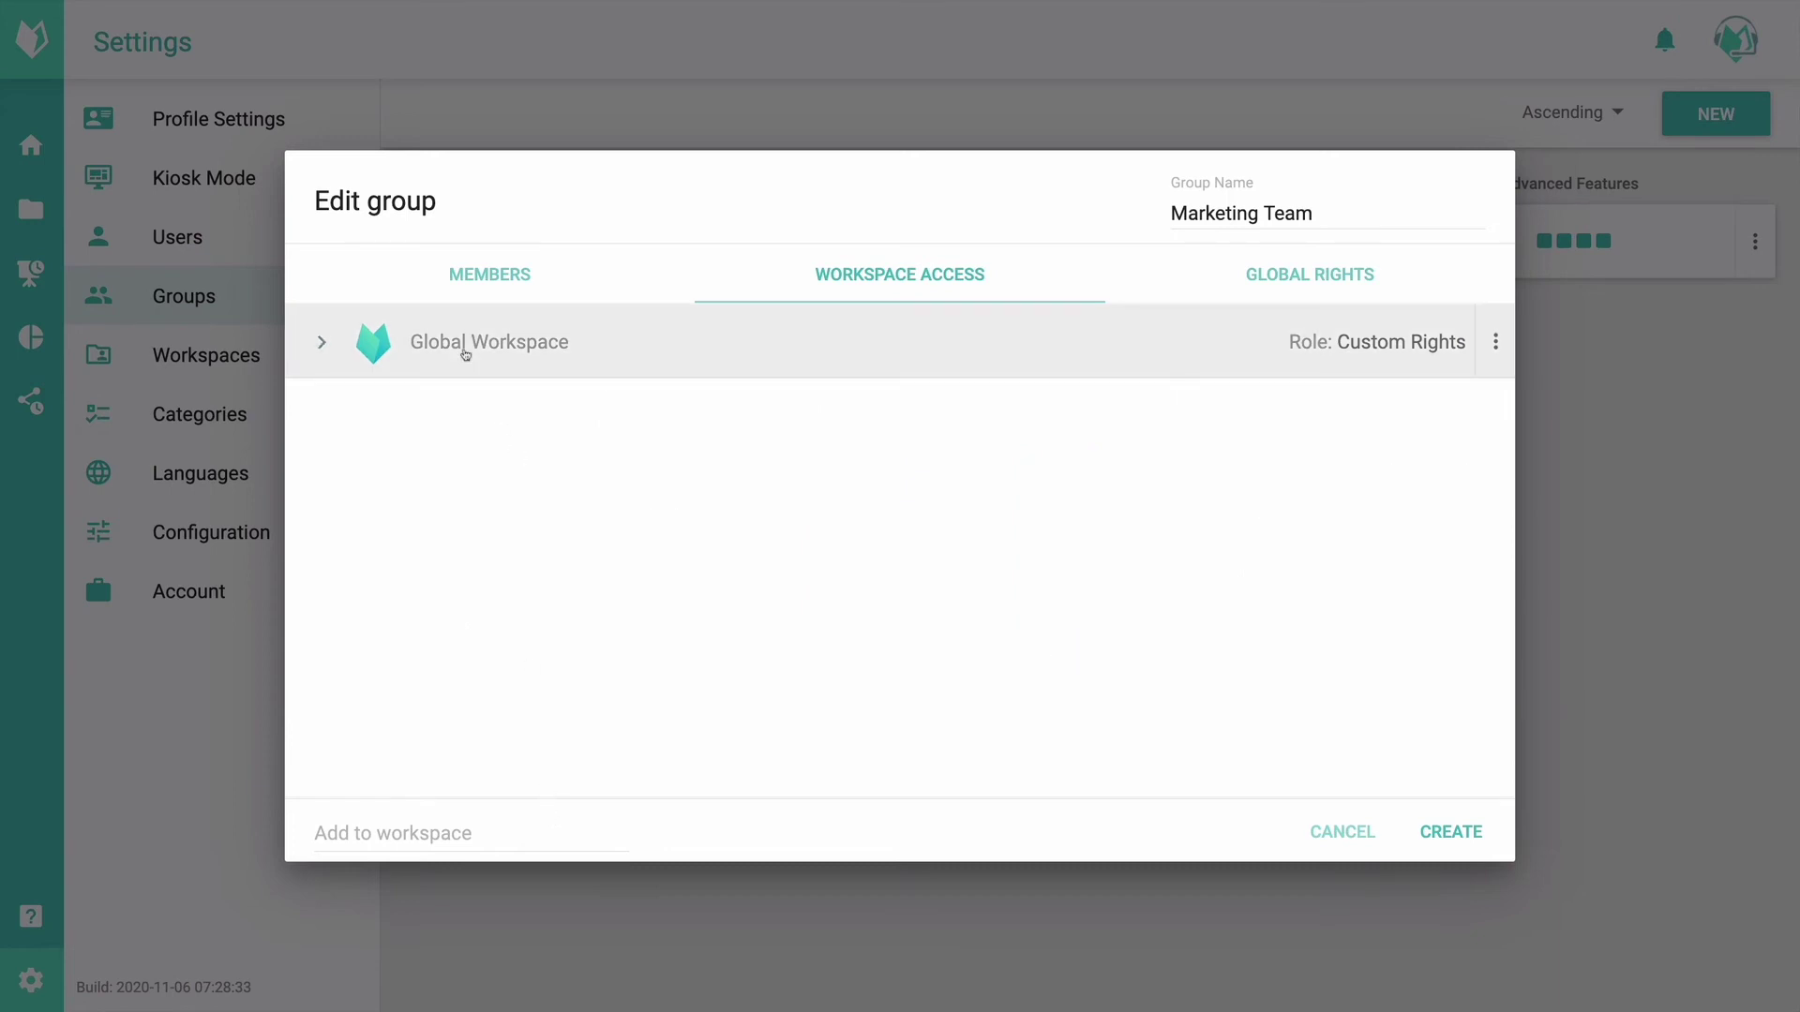
left_click(689, 357)
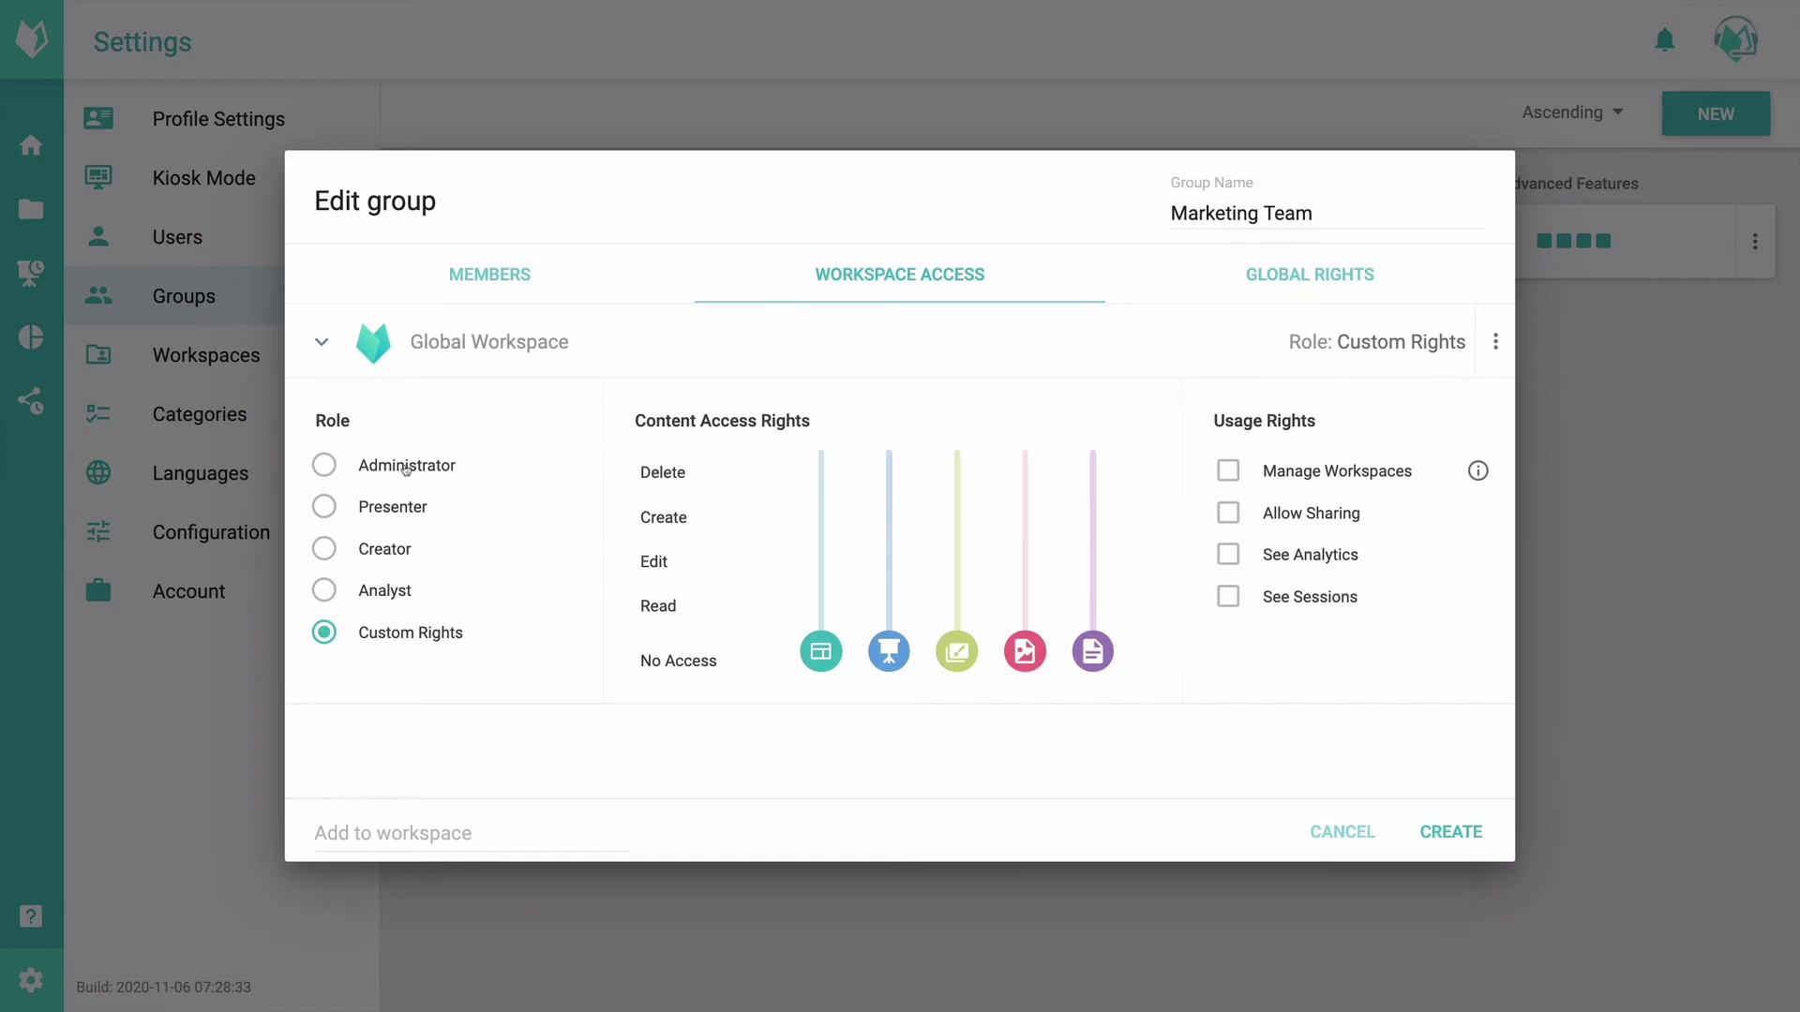
left_click(405, 466)
left_click(405, 507)
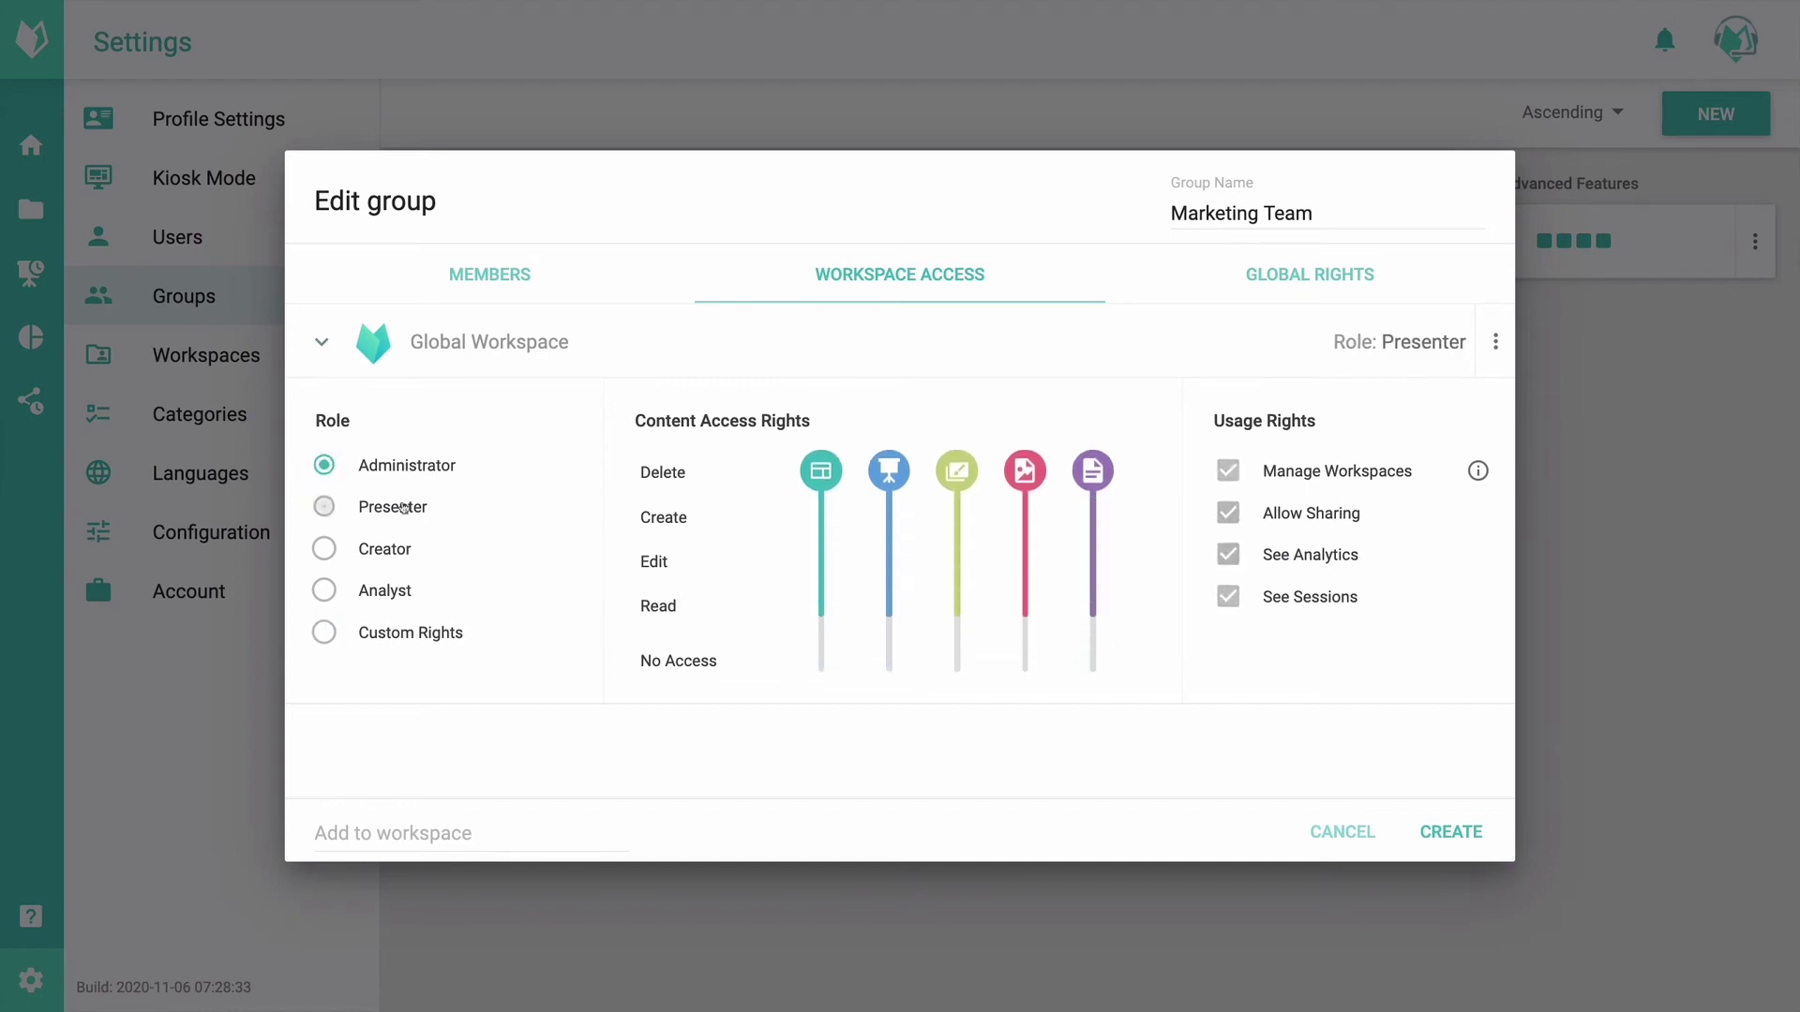
left_click(405, 550)
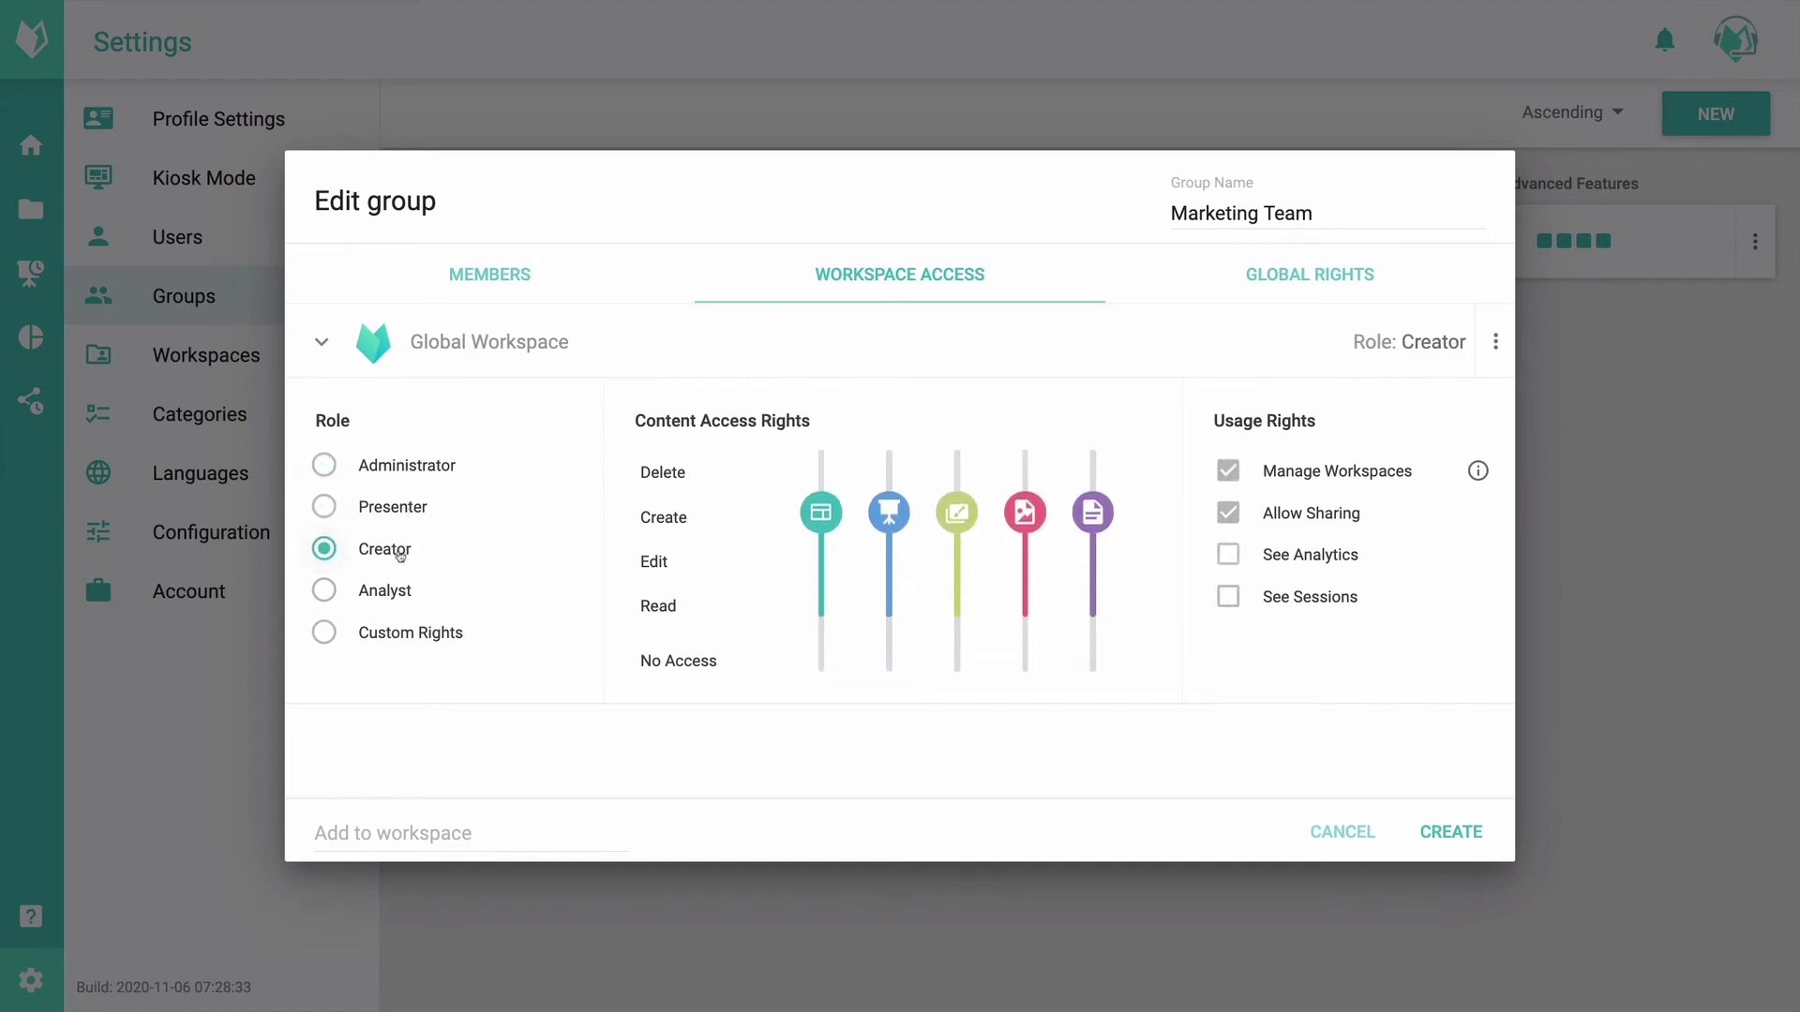
left_click(393, 592)
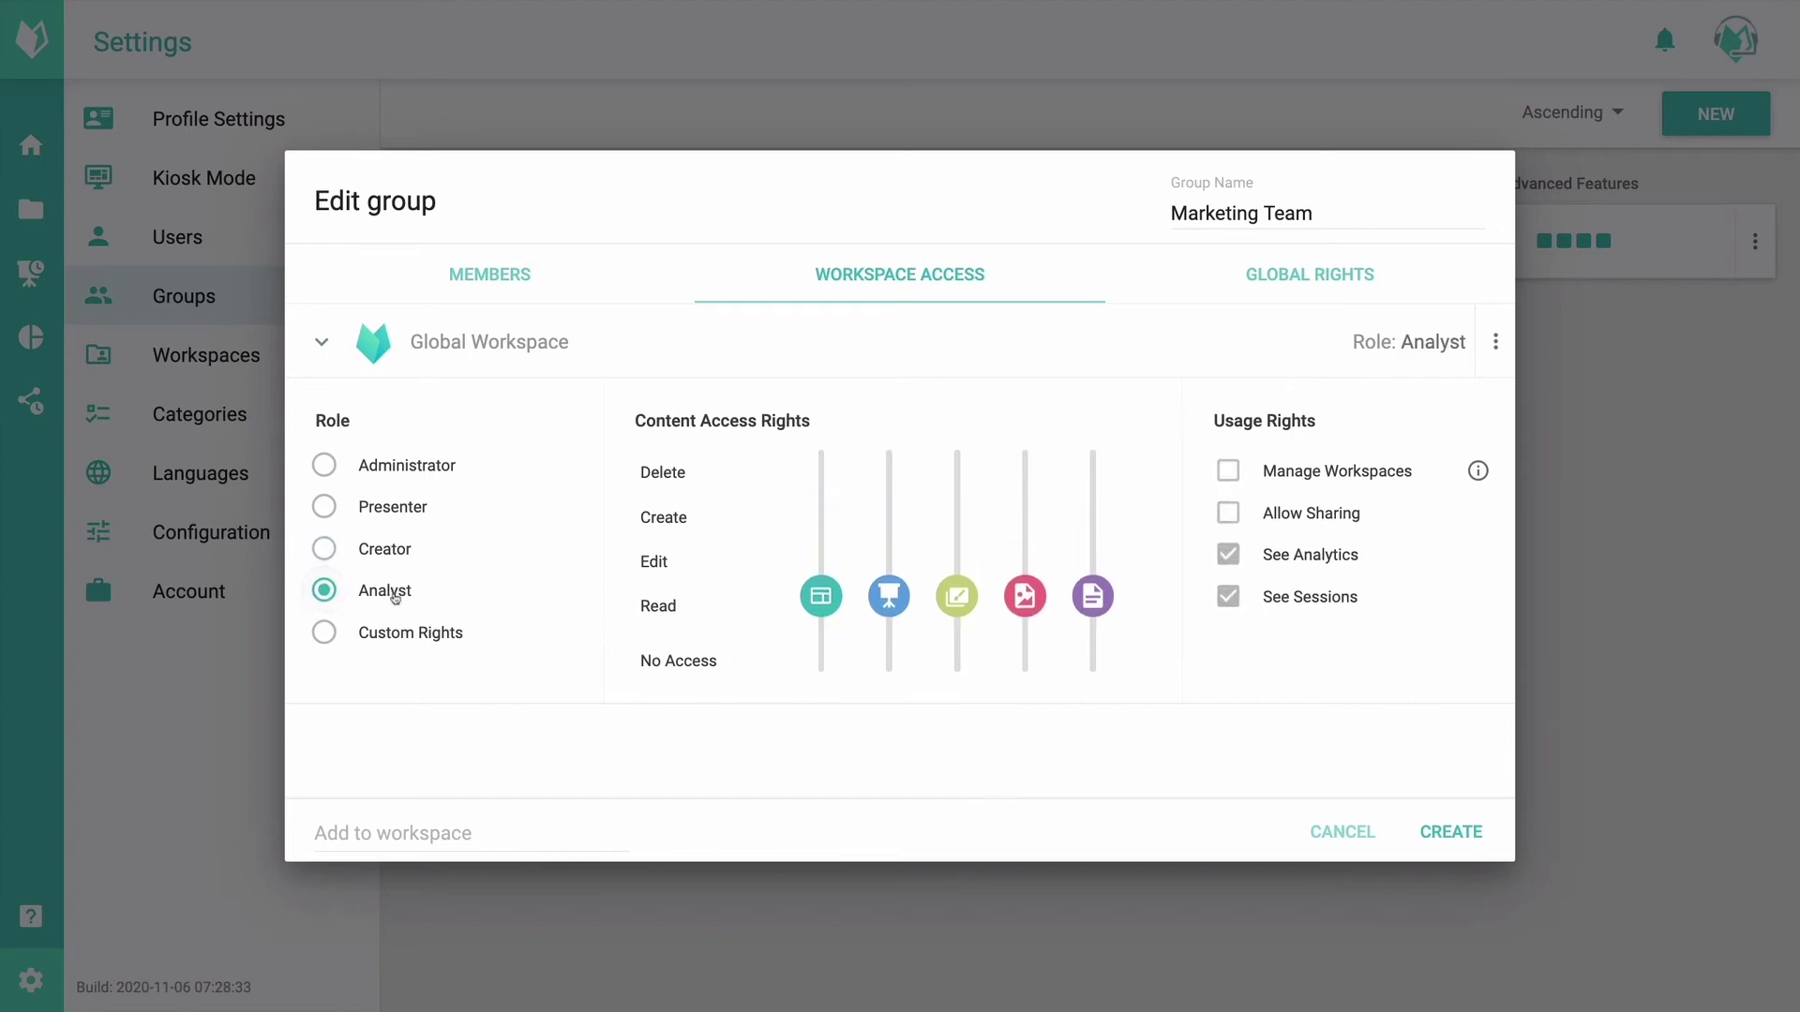
left_click(424, 634)
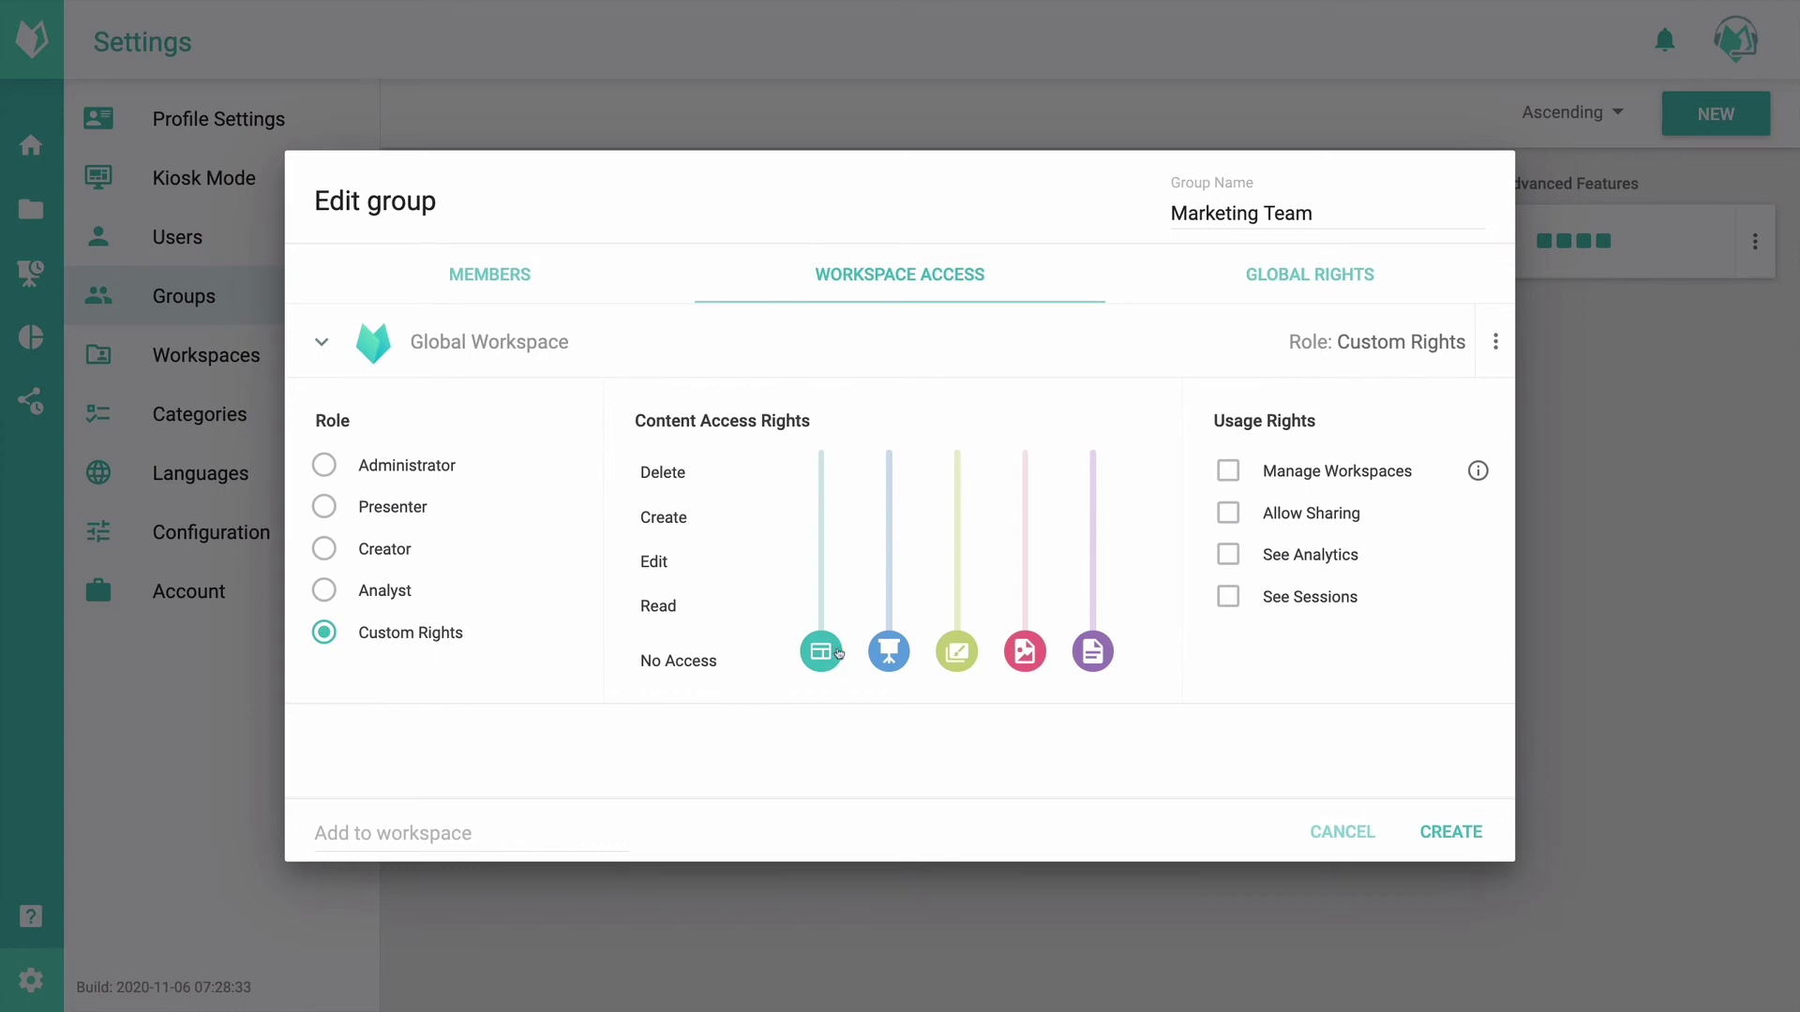
left_click_drag(821, 653, 856, 571)
left_click_drag(831, 694, 814, 478)
left_click_drag(813, 637, 828, 699)
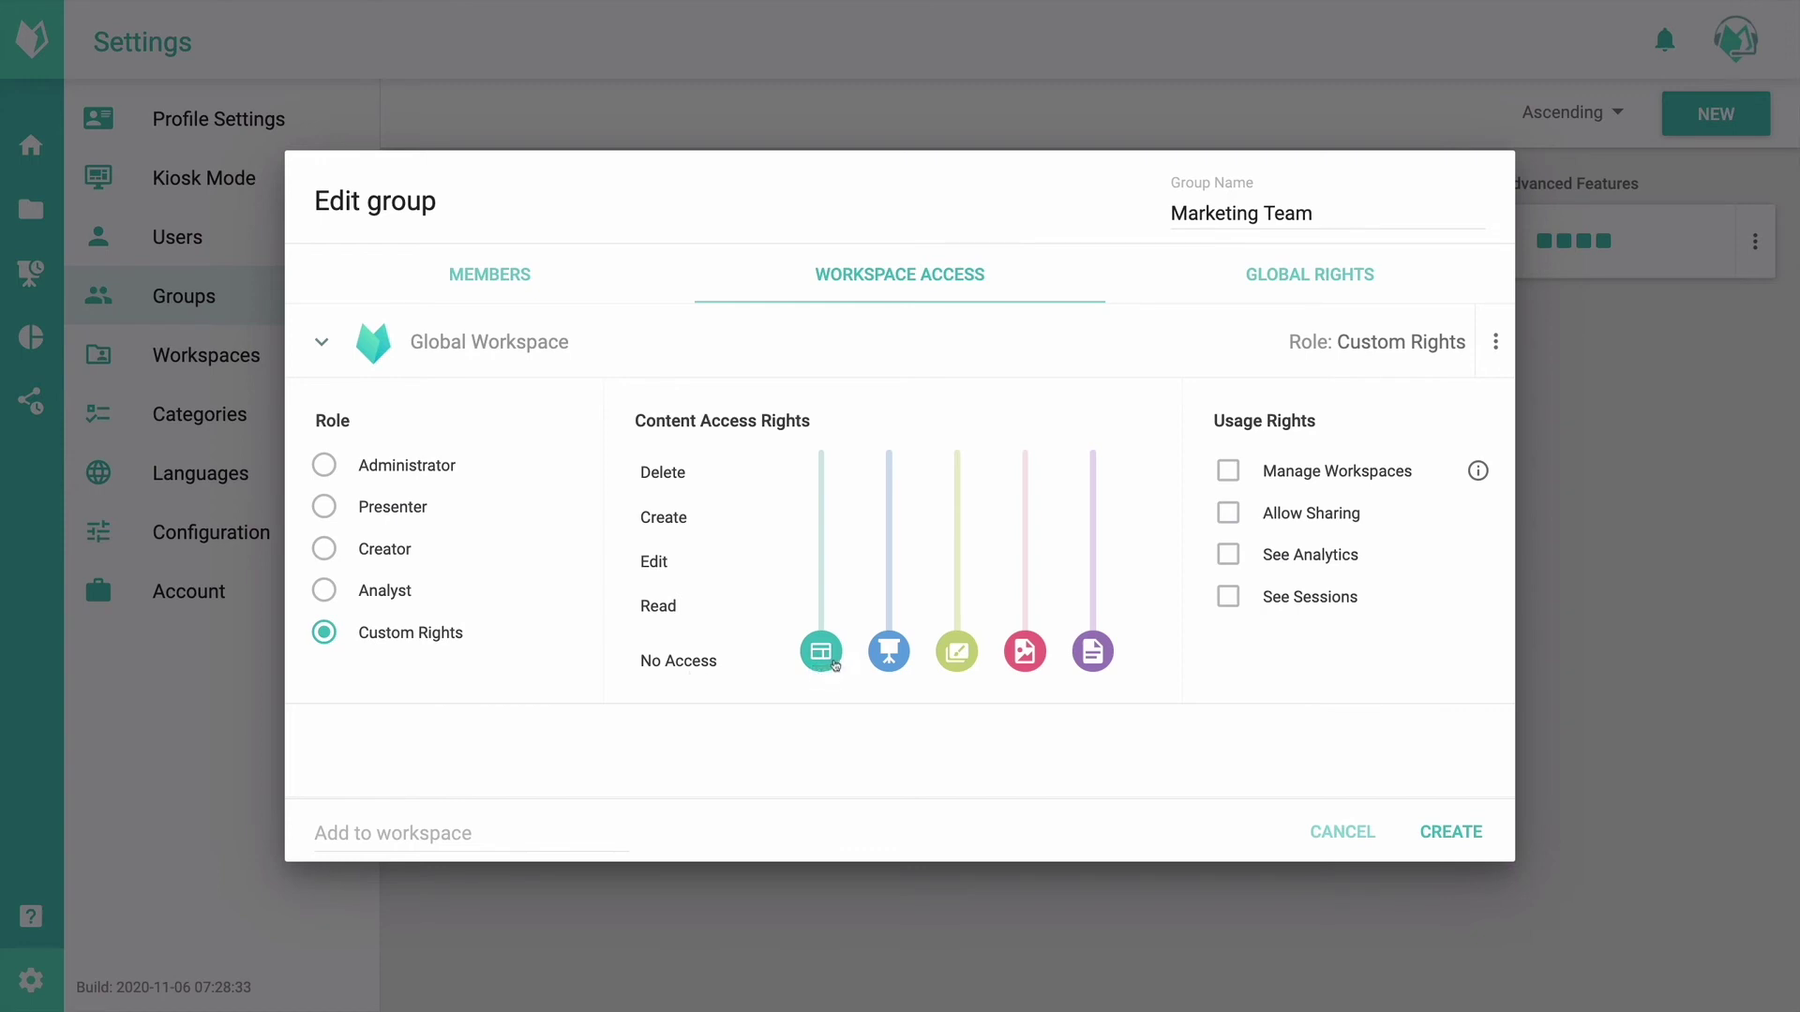
Step: Give the Marketing Team Read access to slides in Global Workspace, then raise it to Edit
left_click(820, 615)
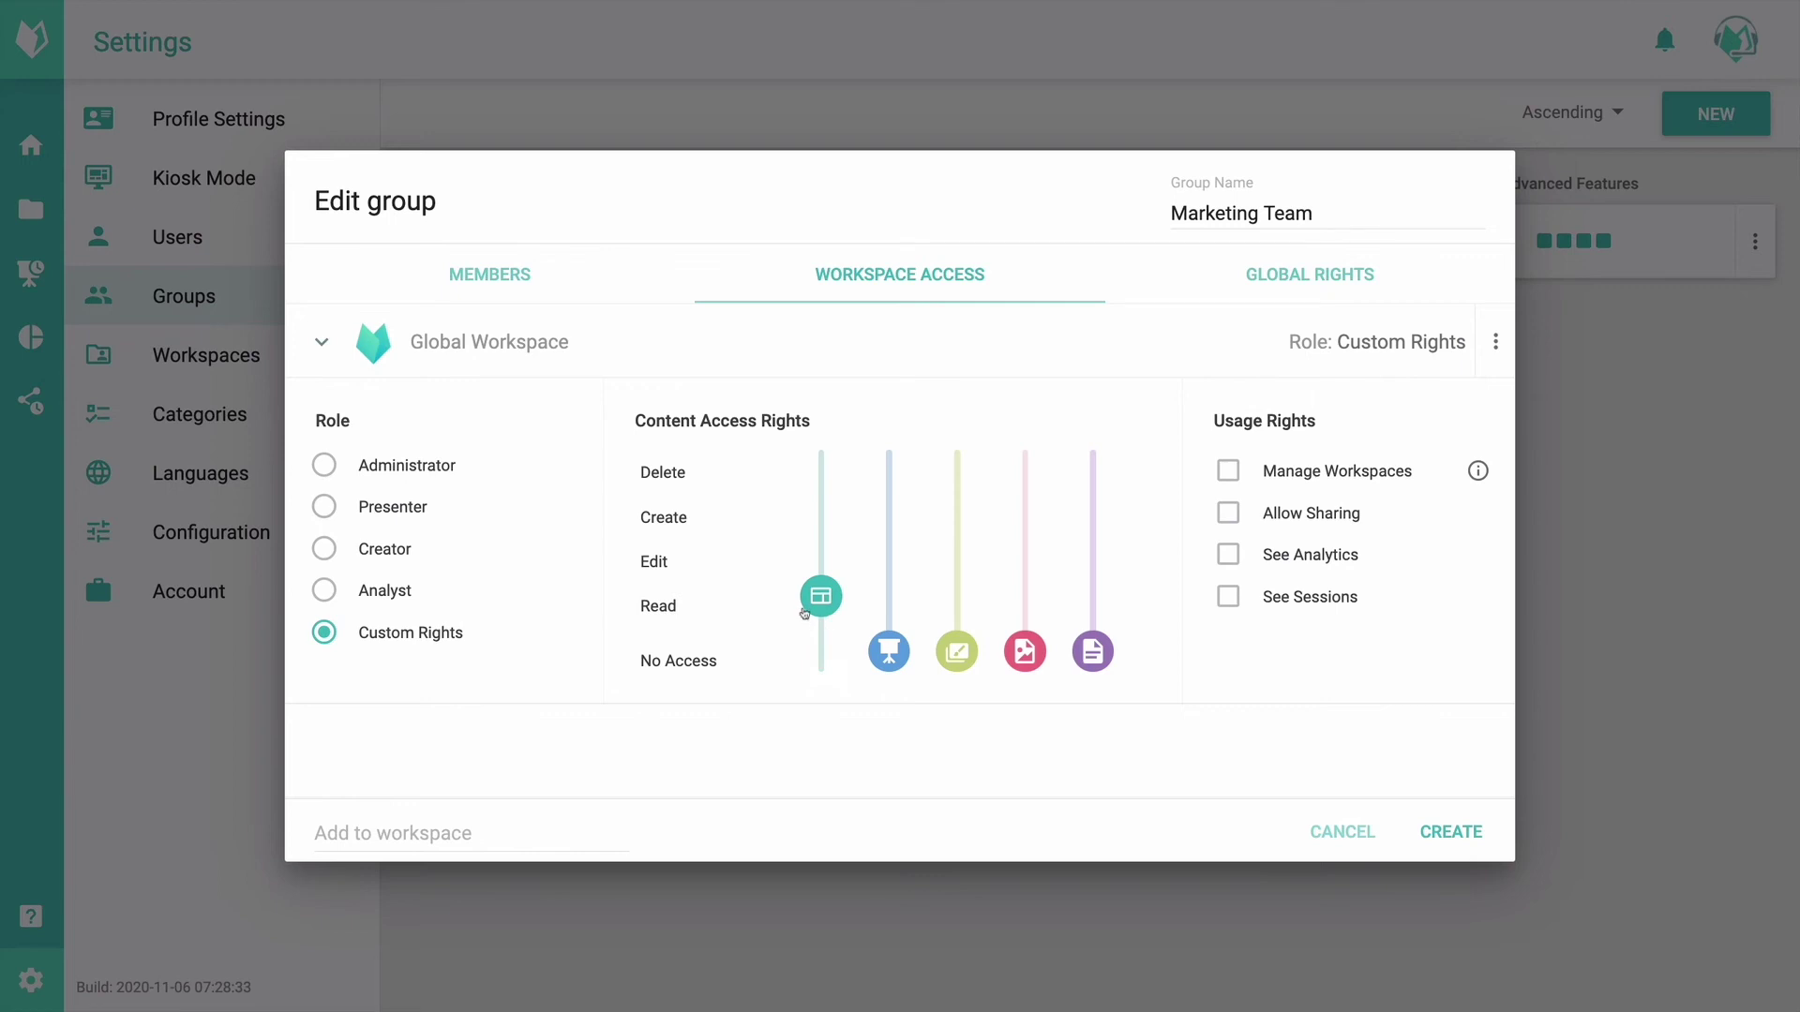
left_click_drag(829, 600, 820, 557)
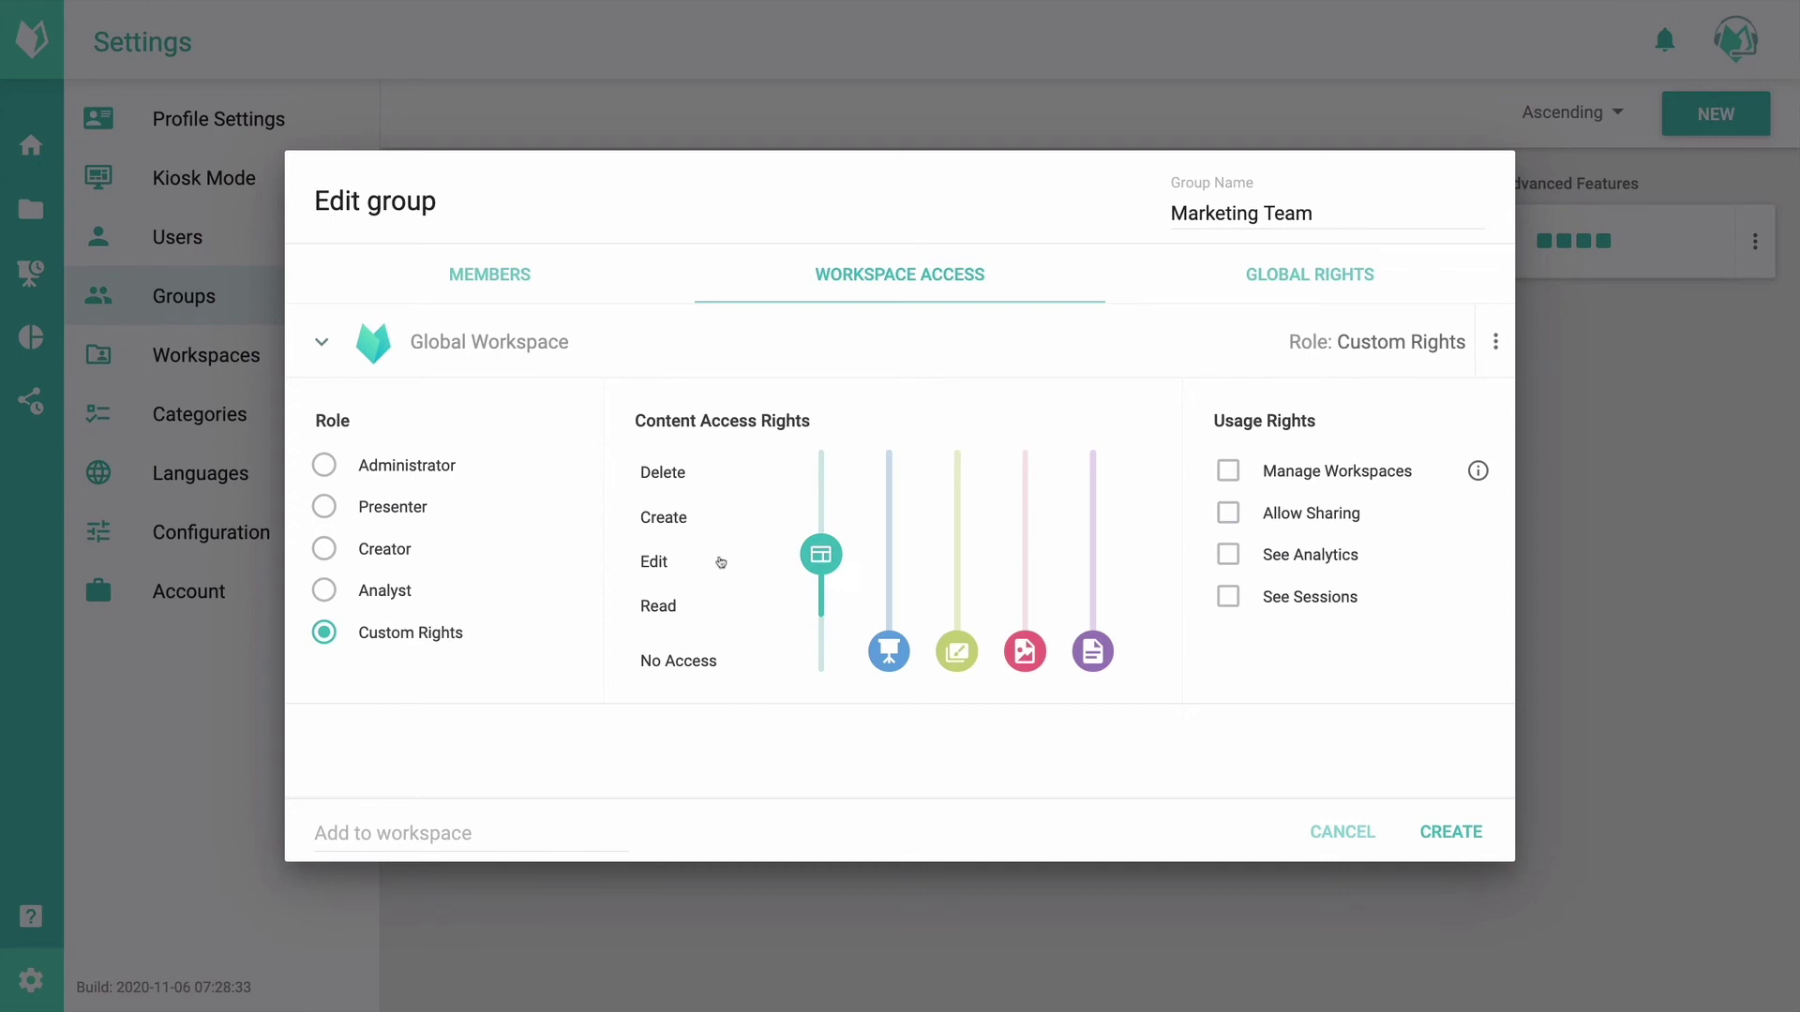
Step: Raise the Marketing Team's slide access from Edit through Create to full Delete
left_click_drag(812, 556, 808, 523)
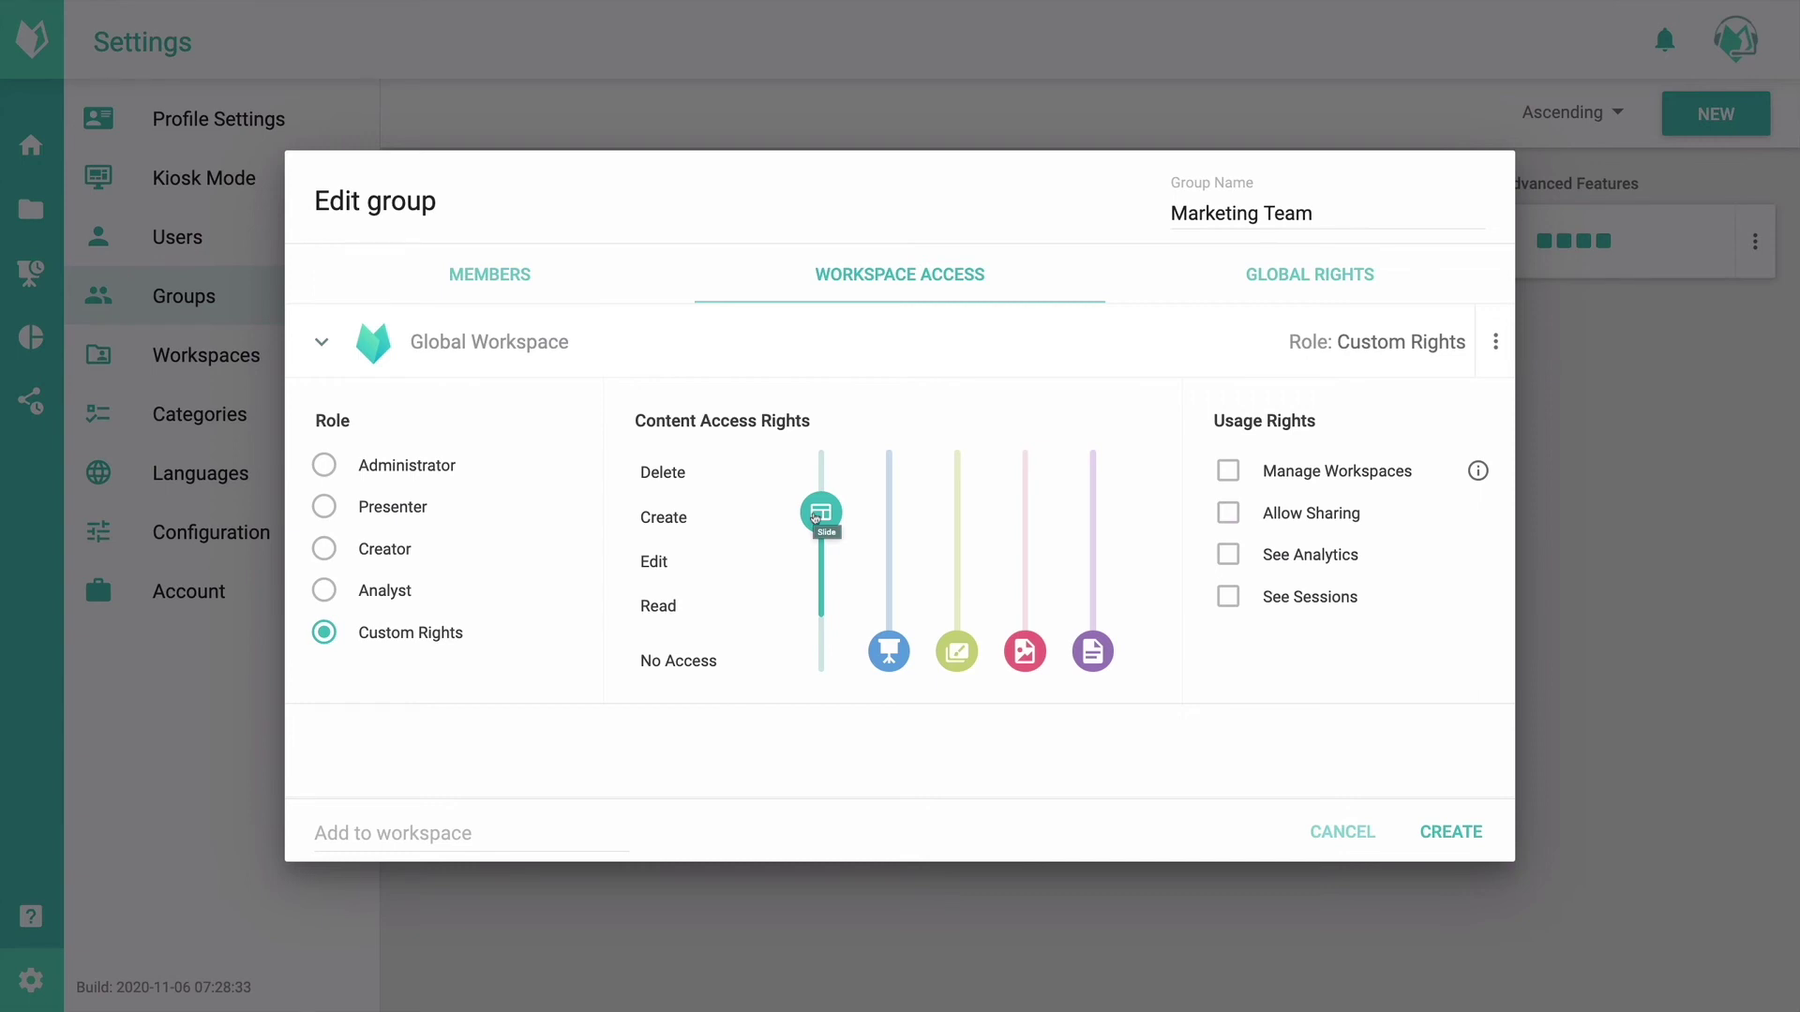
left_click_drag(816, 516, 818, 470)
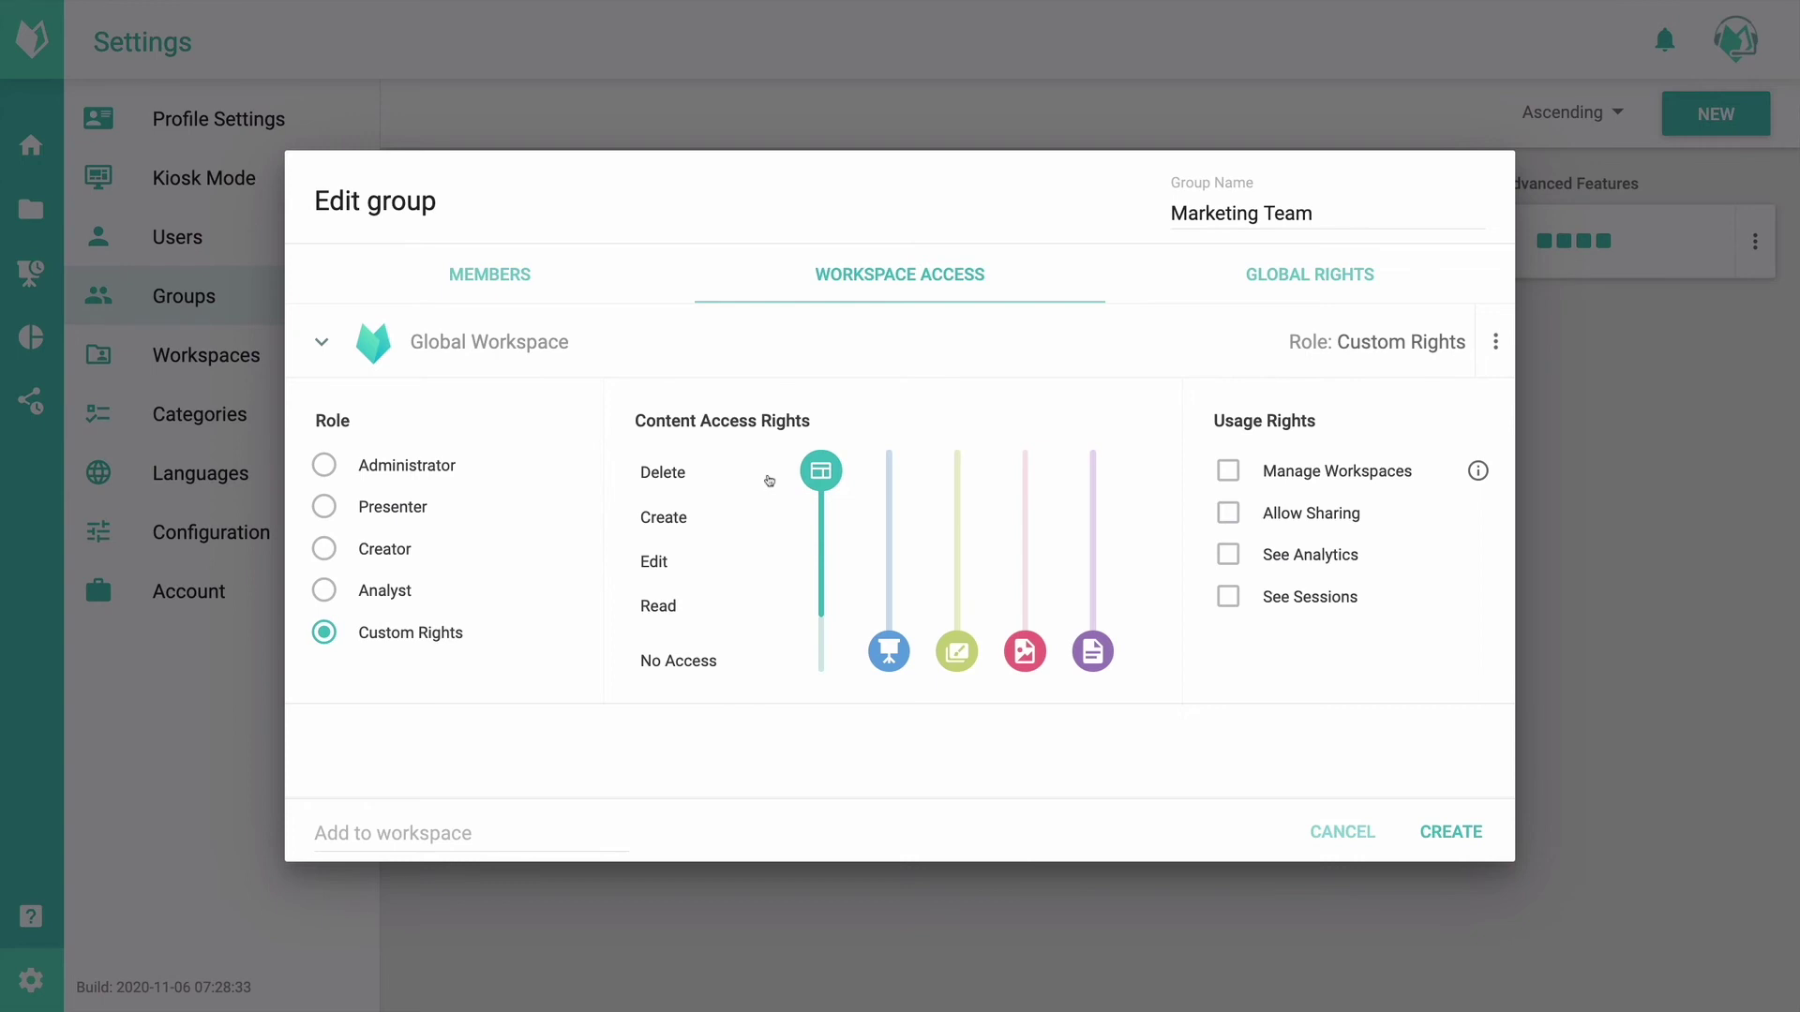
Step: Set the second content type to Delete, then step image access from Read up to Delete
left_click_drag(892, 661, 870, 443)
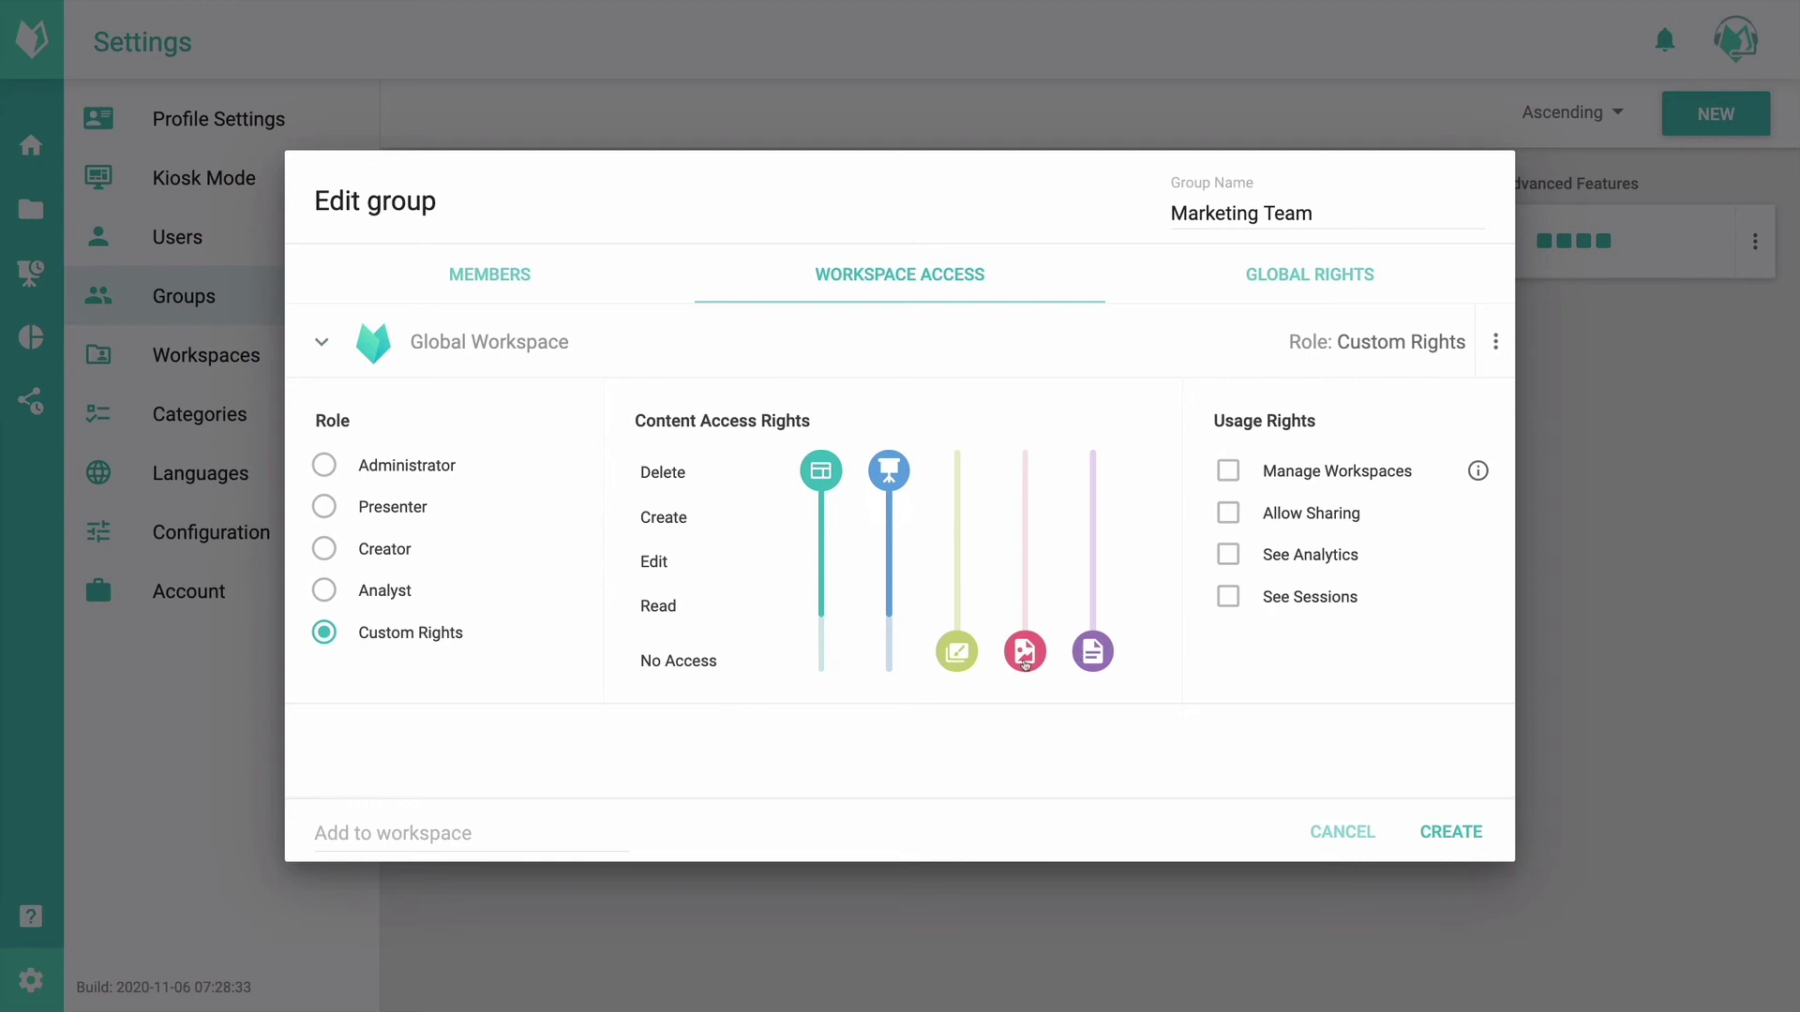
left_click_drag(1024, 654, 1015, 611)
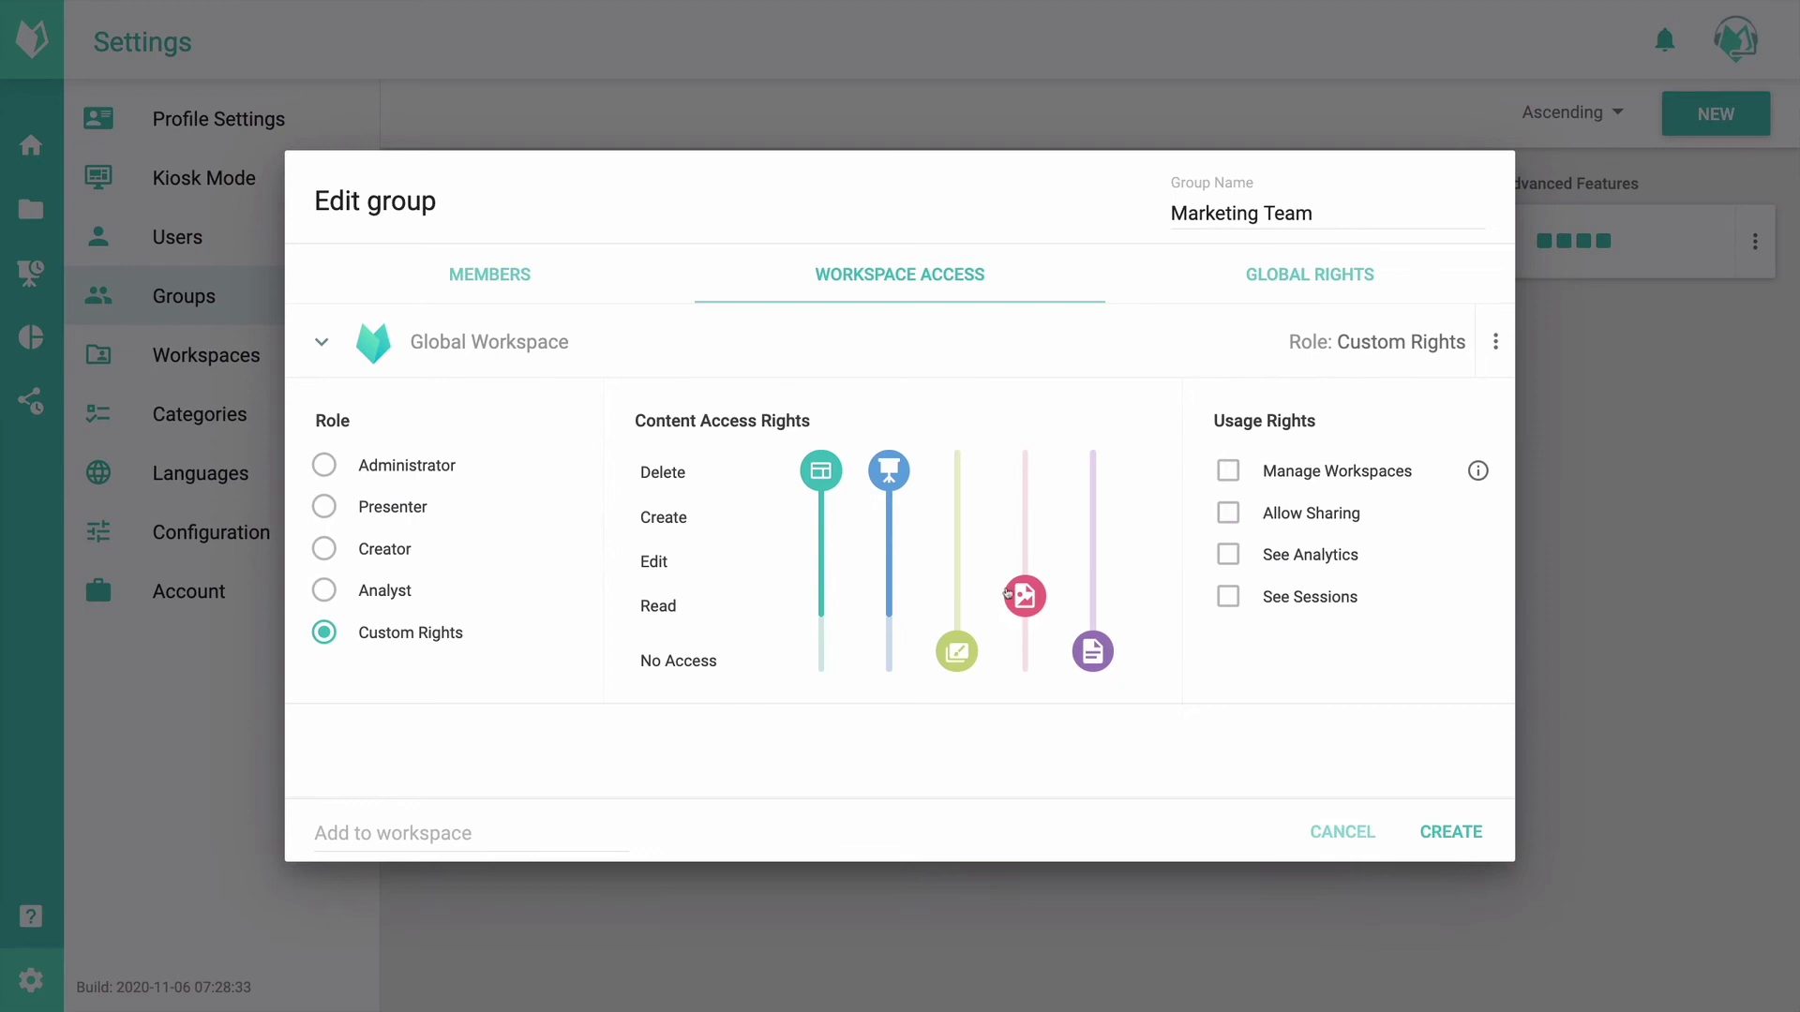
left_click_drag(1017, 597, 1019, 567)
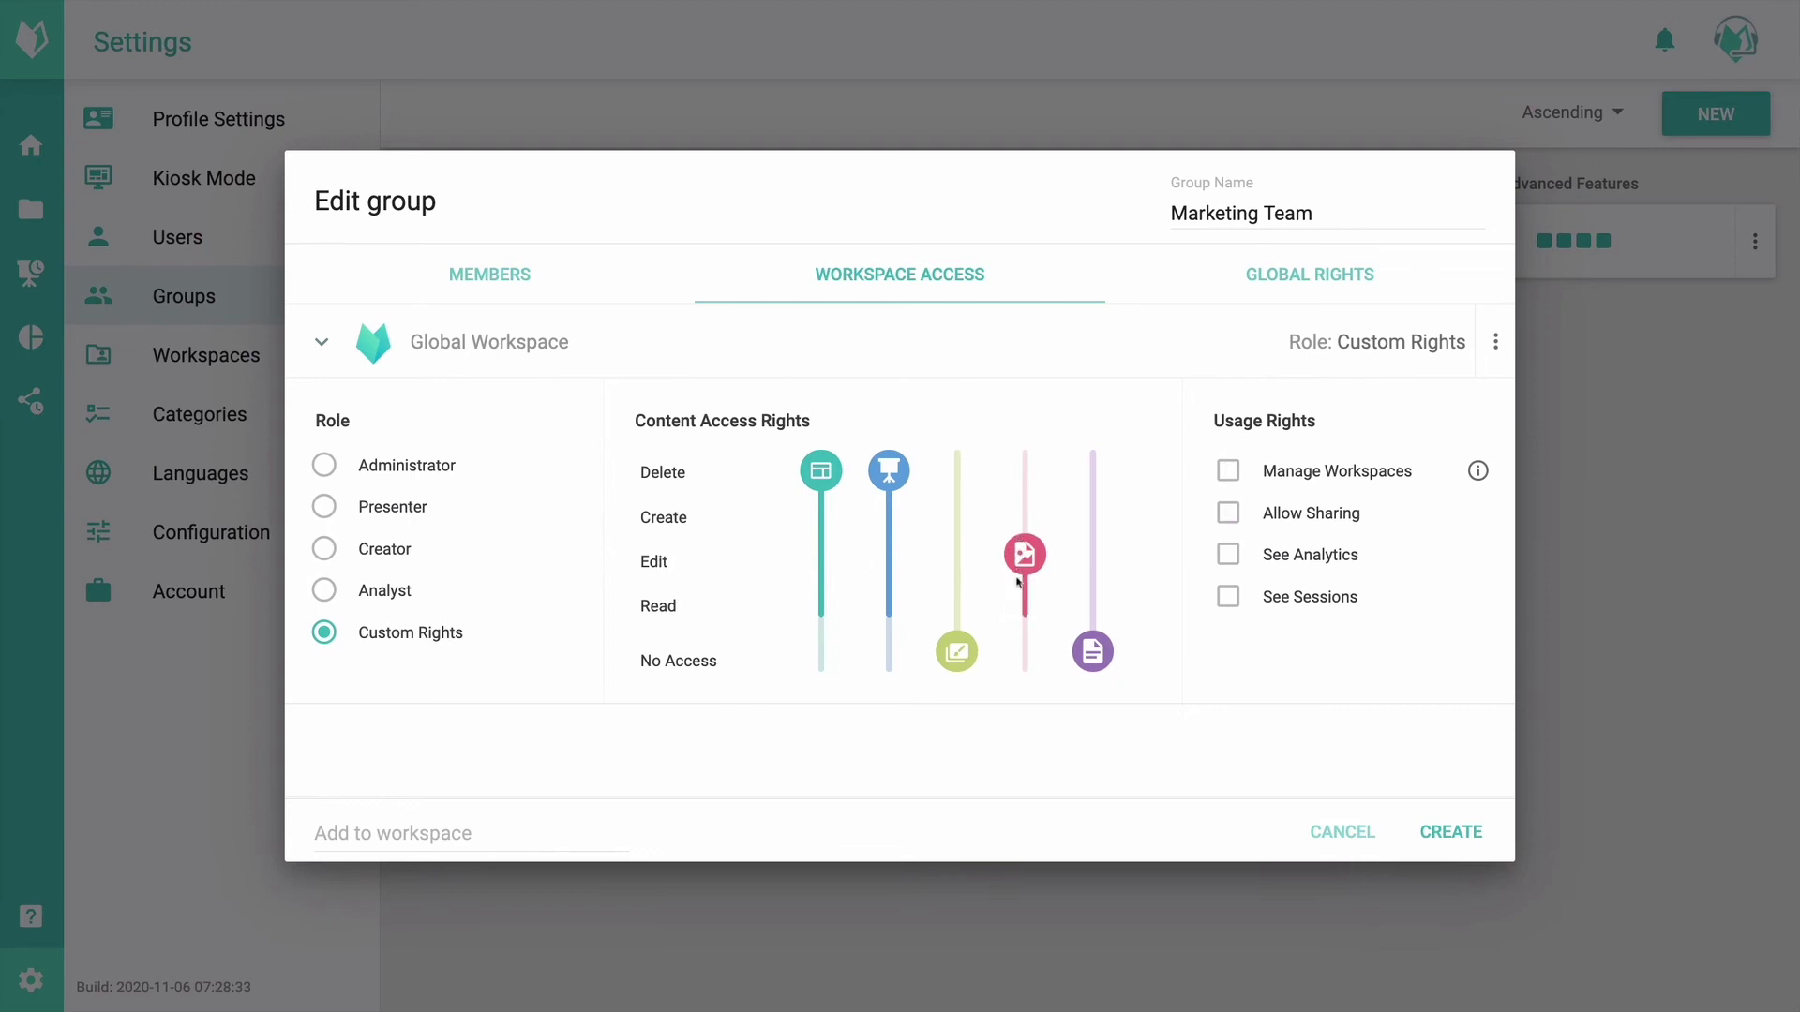
left_click_drag(1025, 561, 1017, 519)
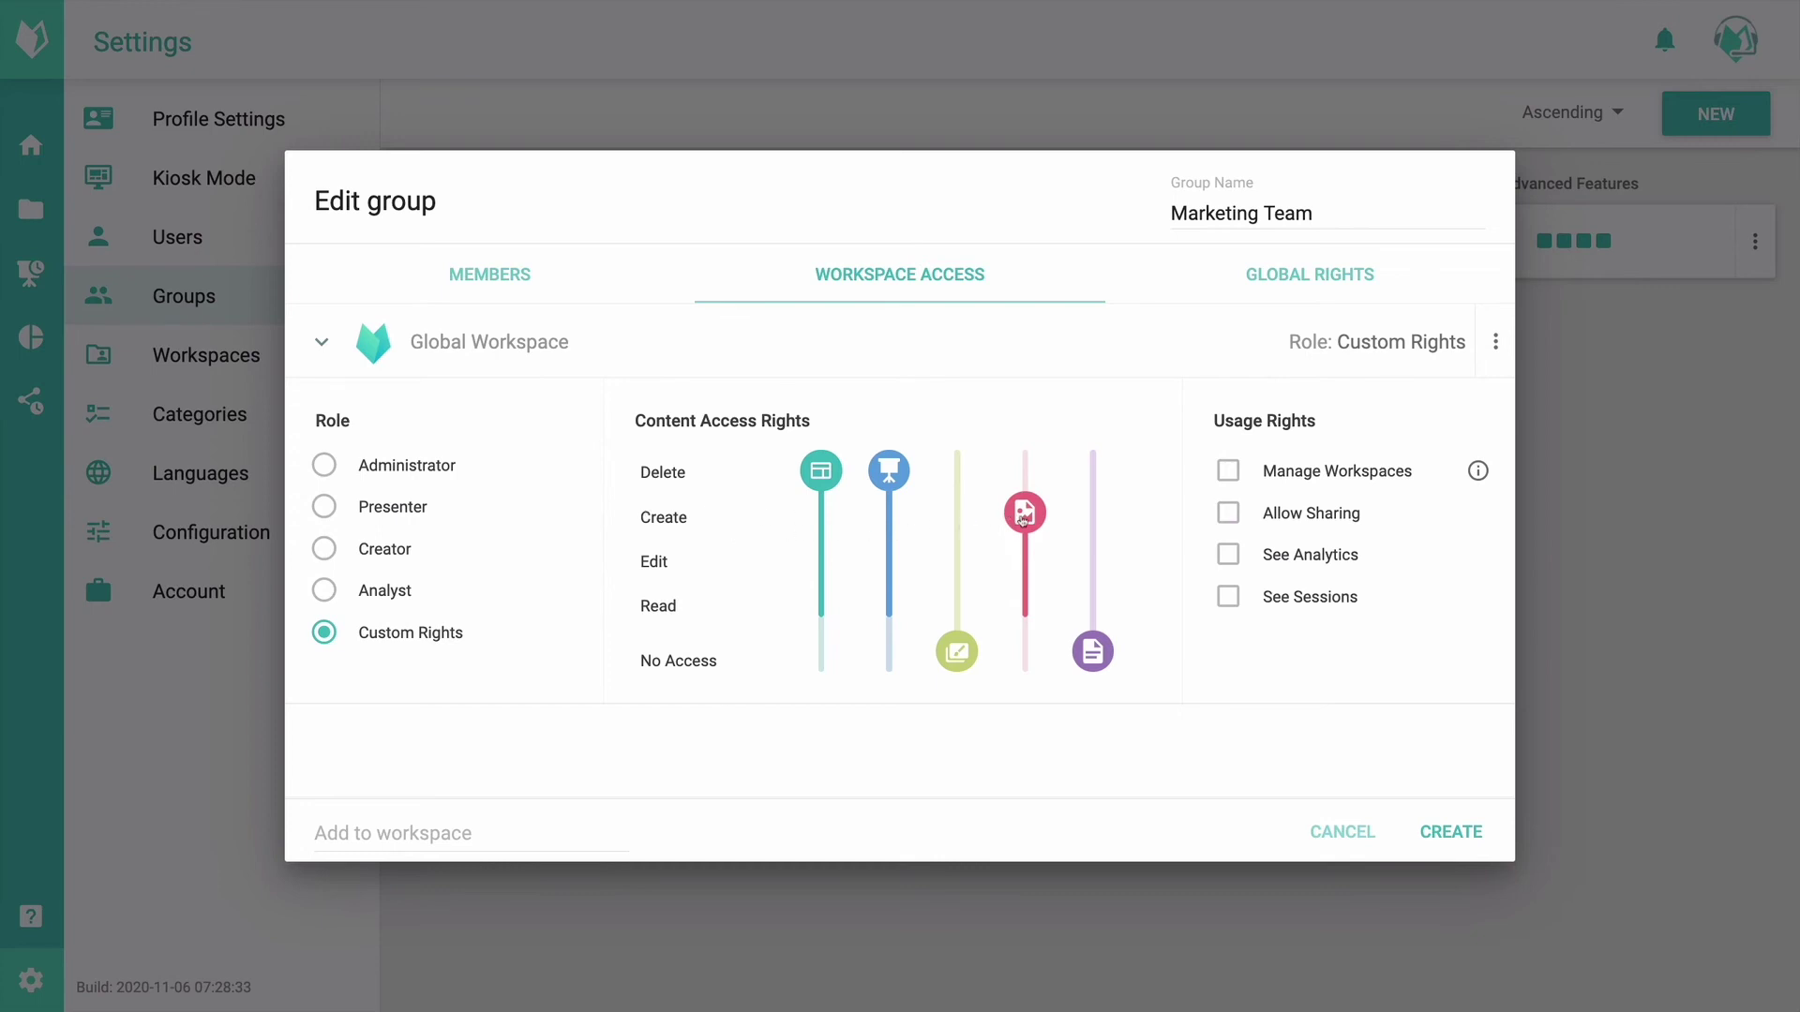
left_click_drag(1021, 518, 1015, 466)
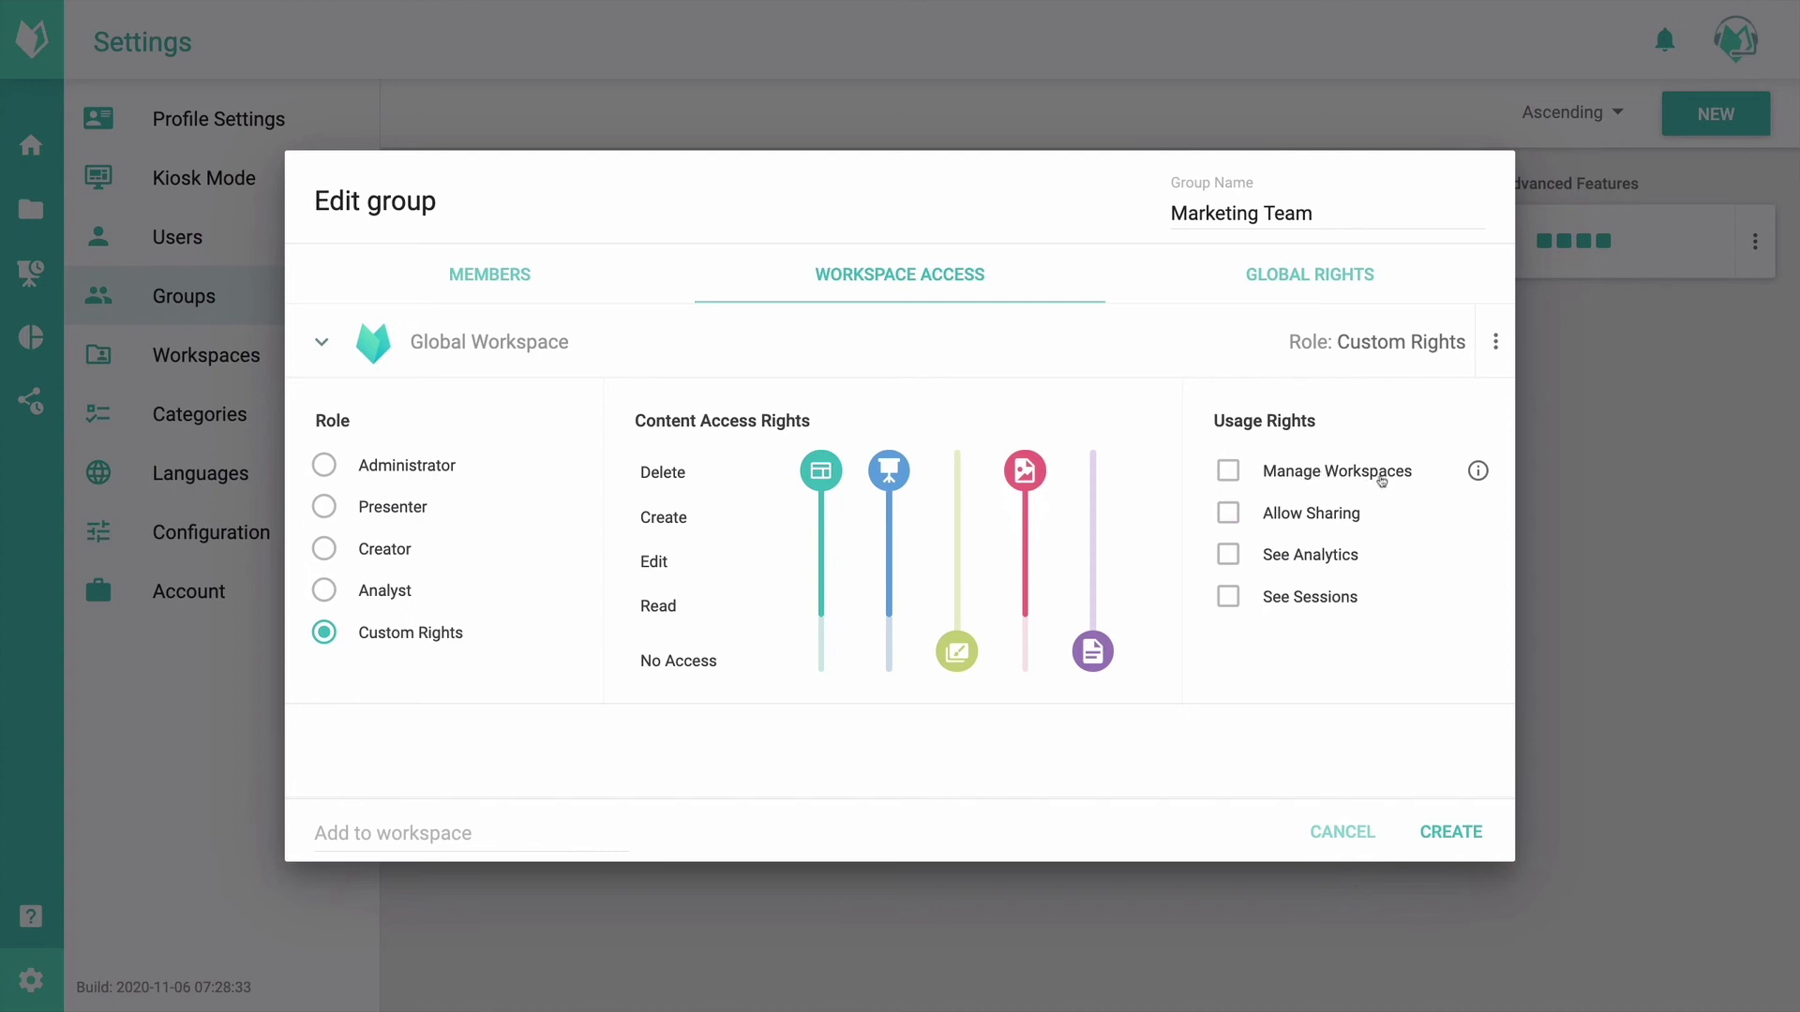
Step: Make Marketing Team Administrator of Global Workspace and add Demo Content as Administrator
mouse_move(1474, 475)
left_click(378, 473)
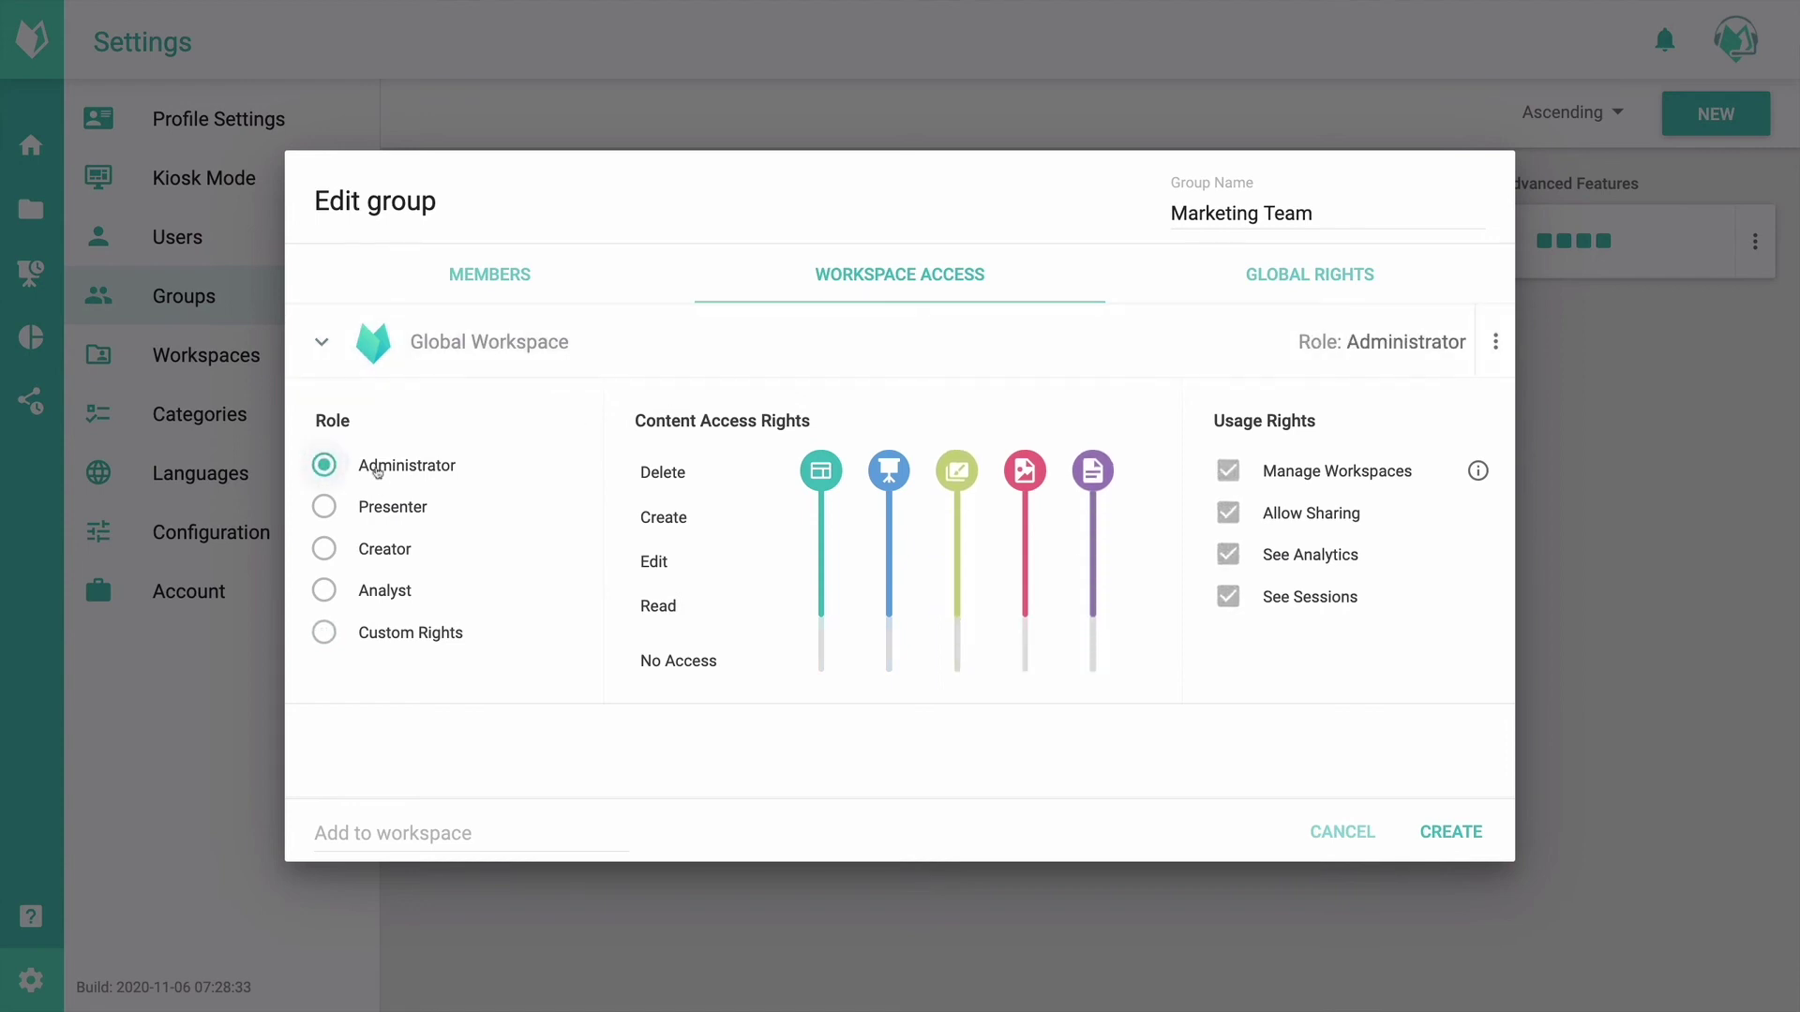
left_click(567, 353)
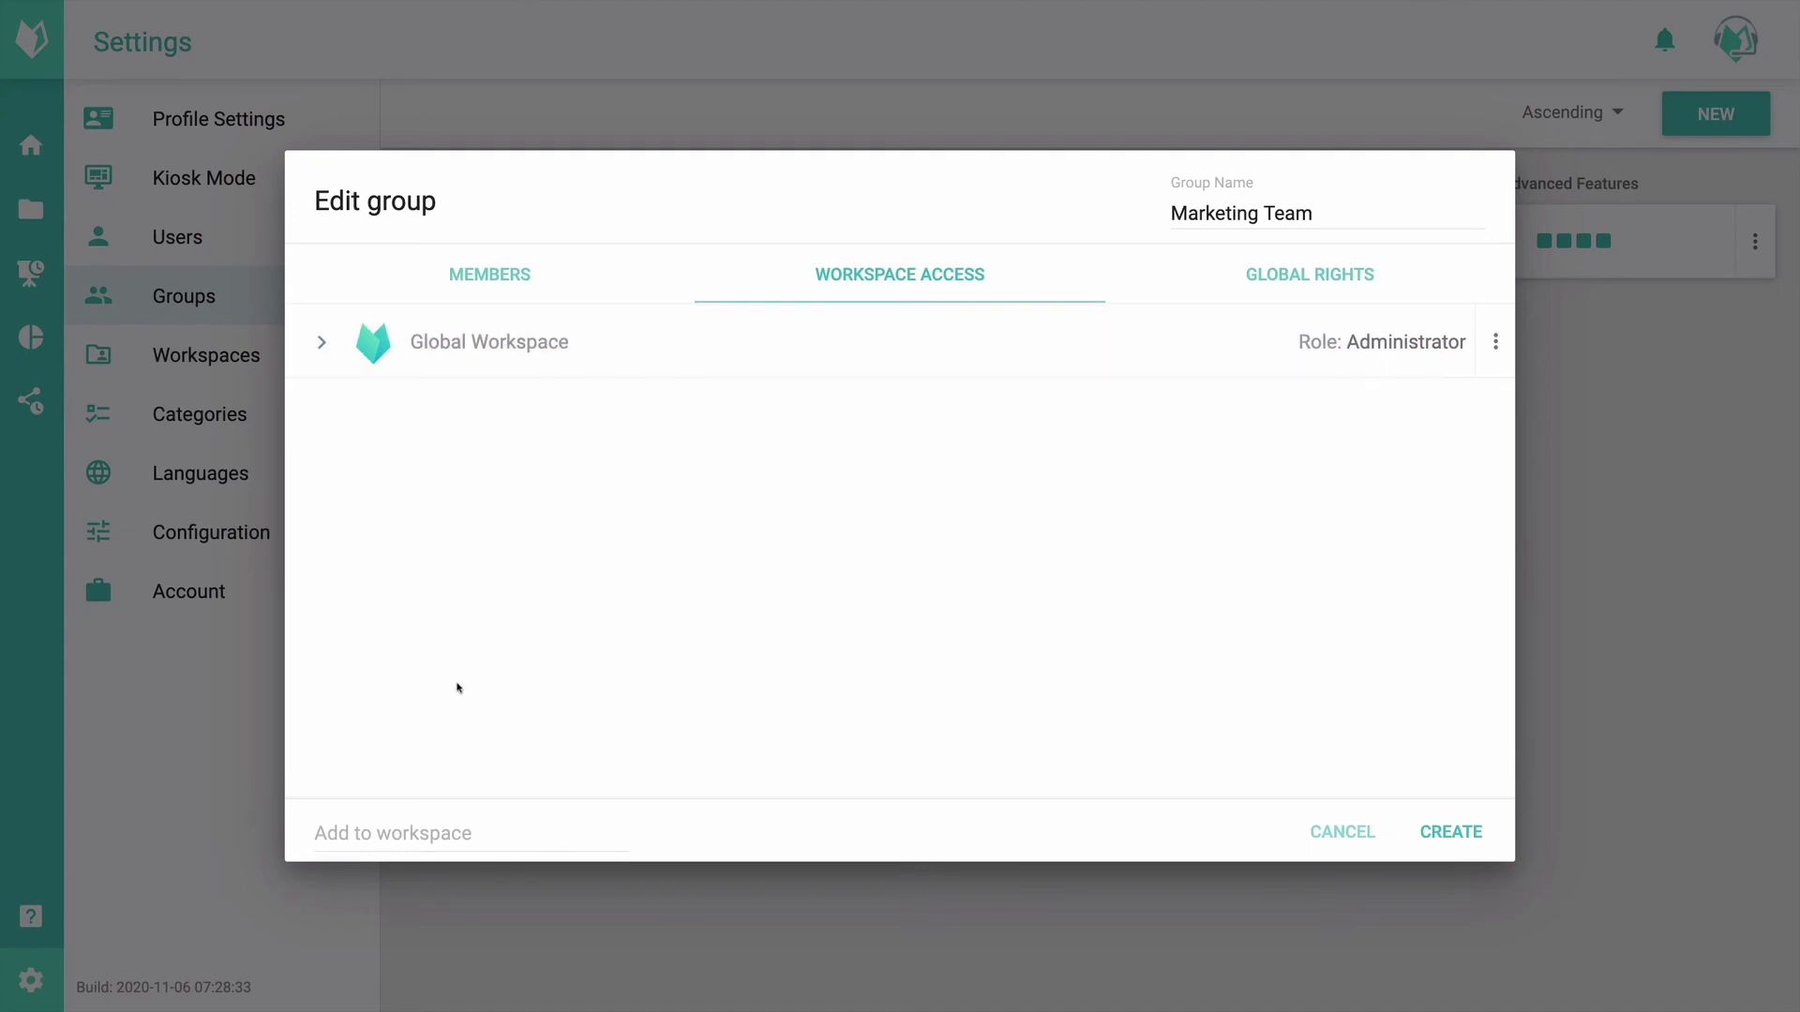
left_click(390, 836)
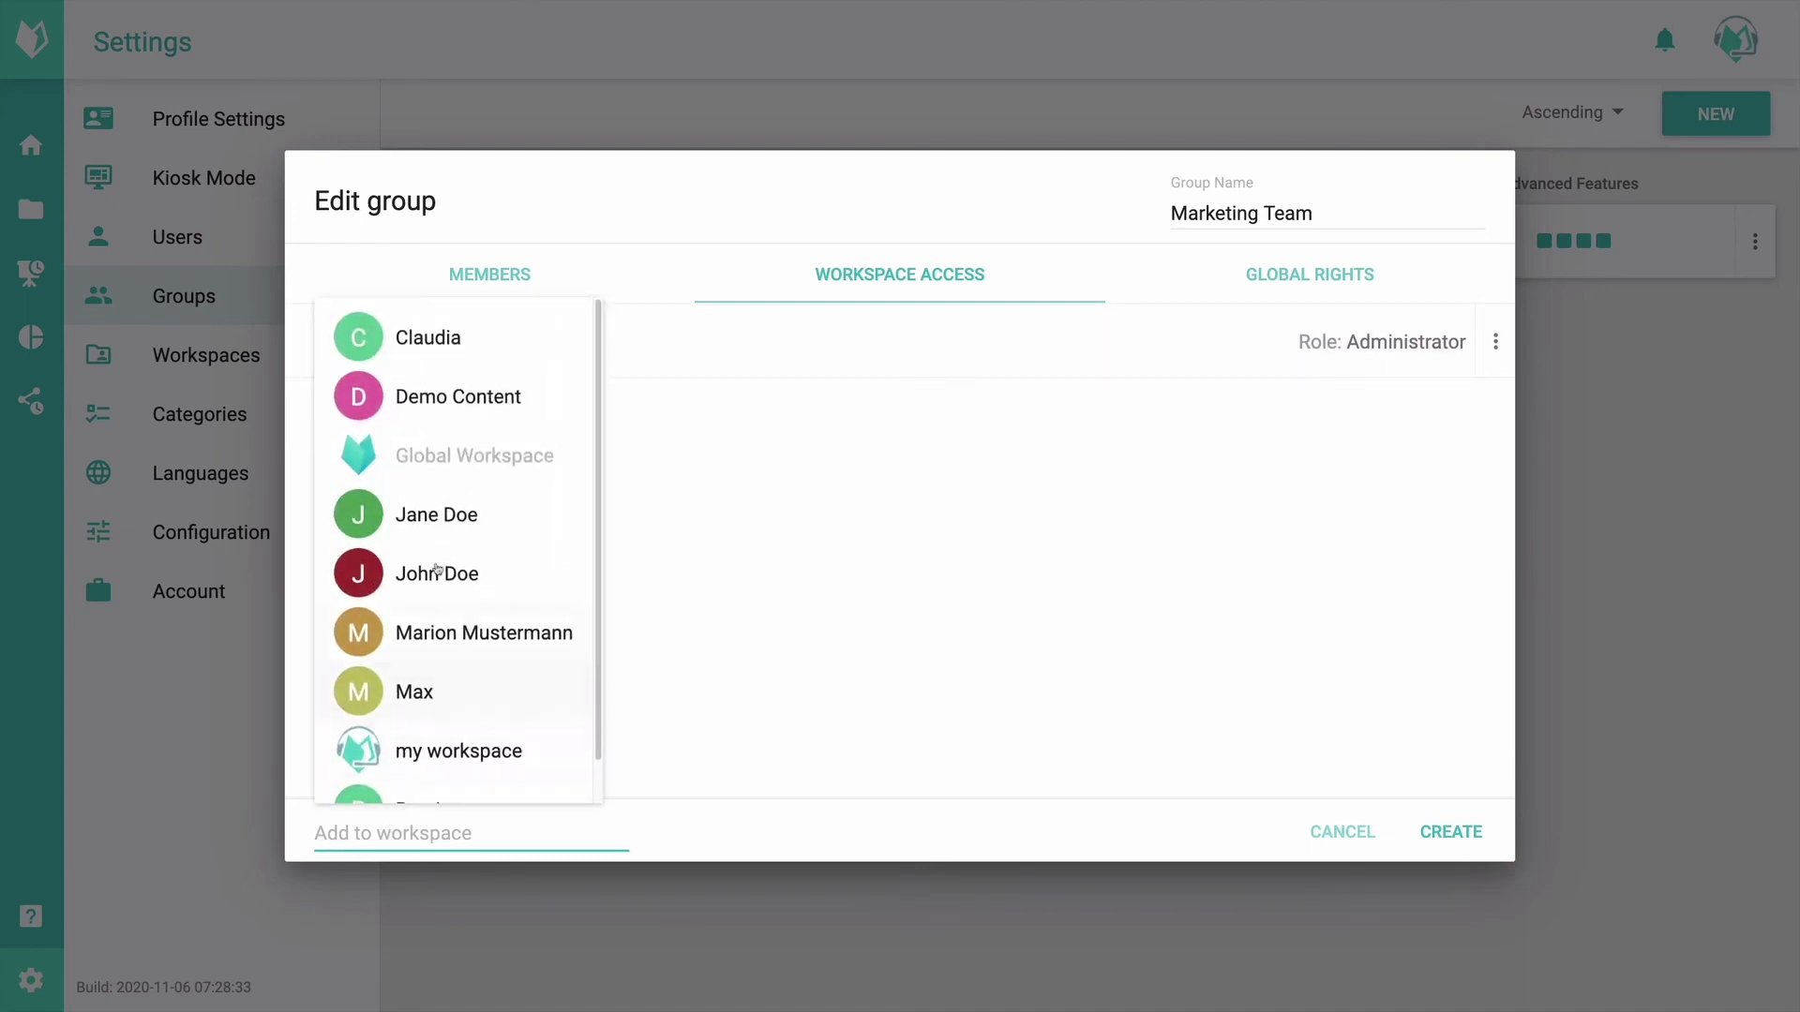
left_click(473, 396)
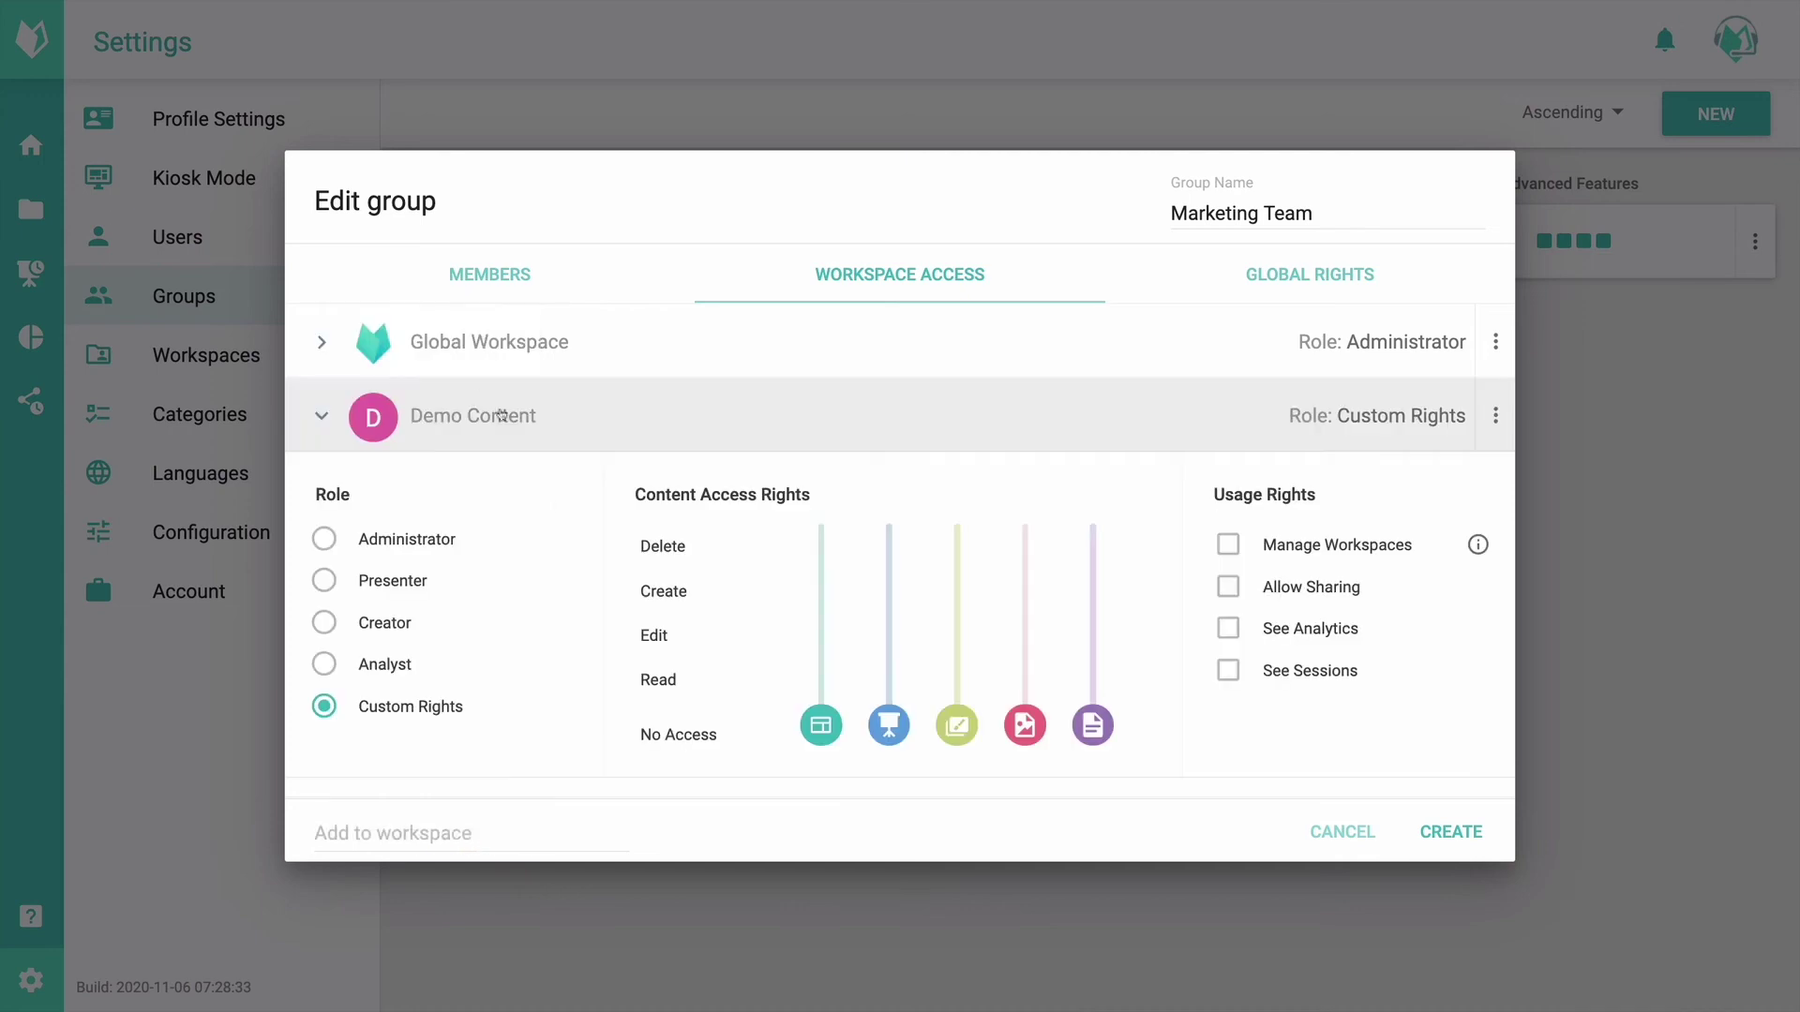
left_click(410, 538)
Step: Add my workspace to Marketing Team with the Analyst role
left_click(399, 835)
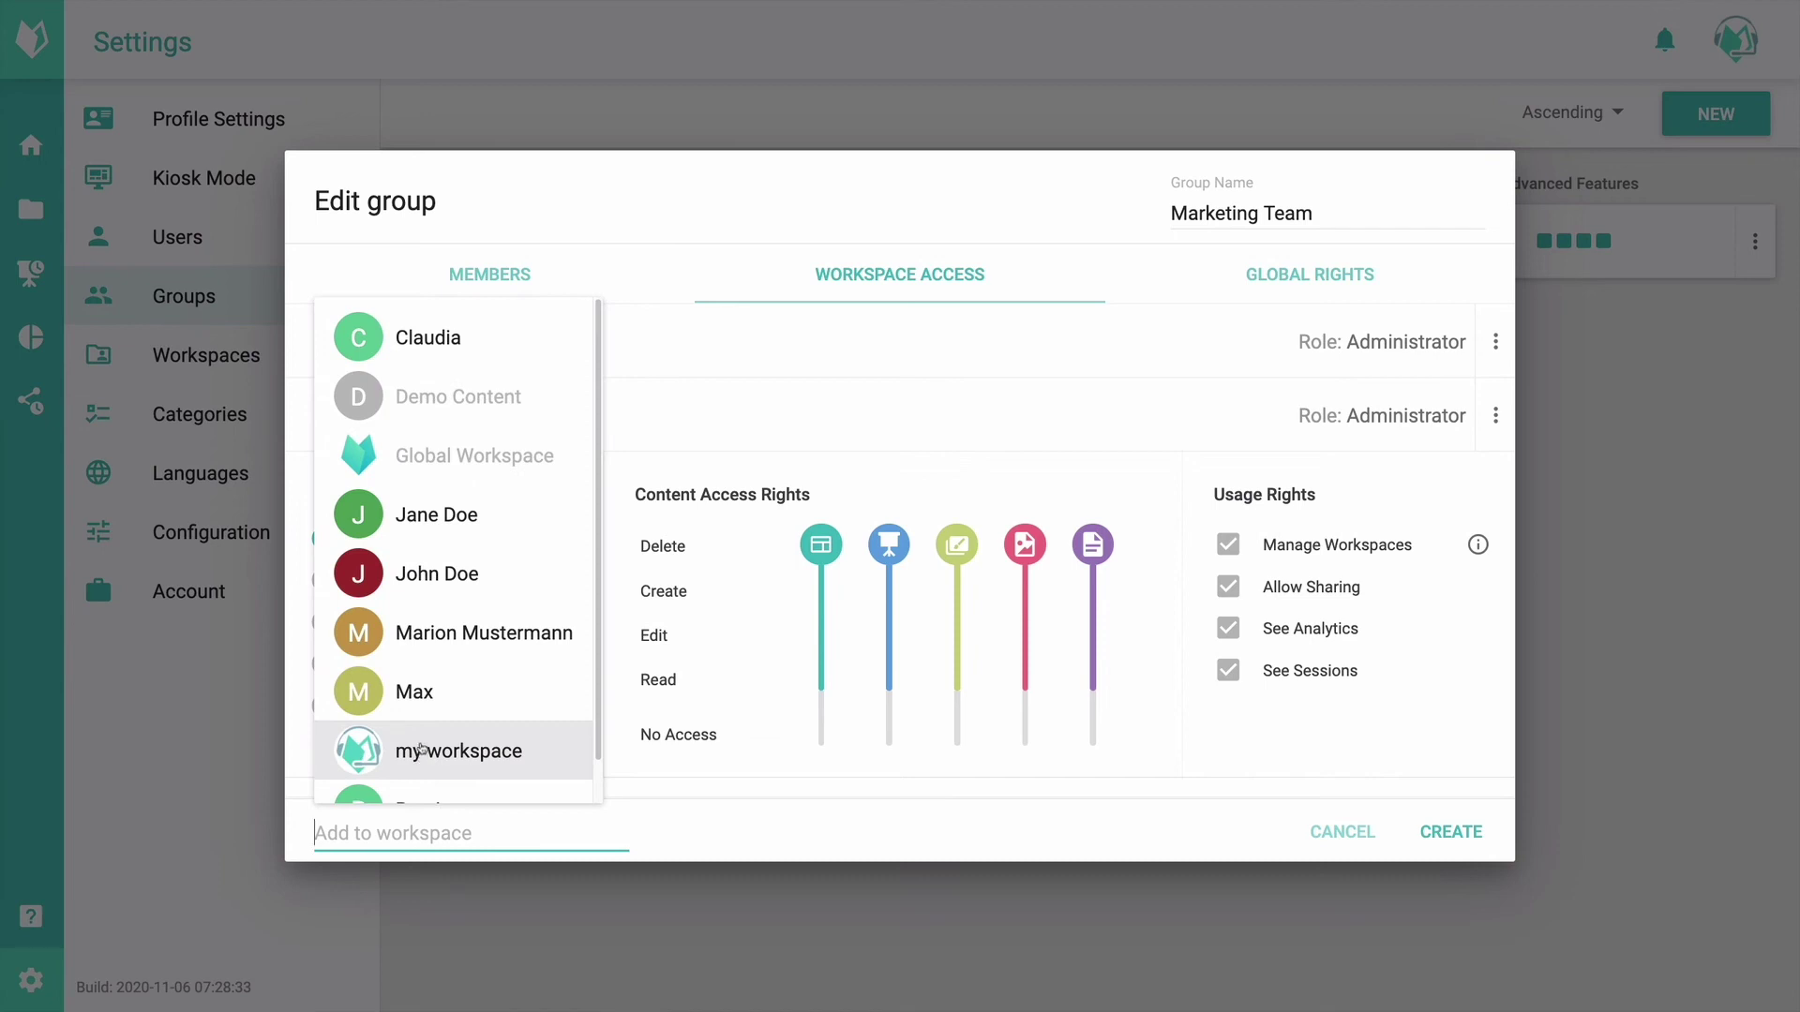
left_click(421, 750)
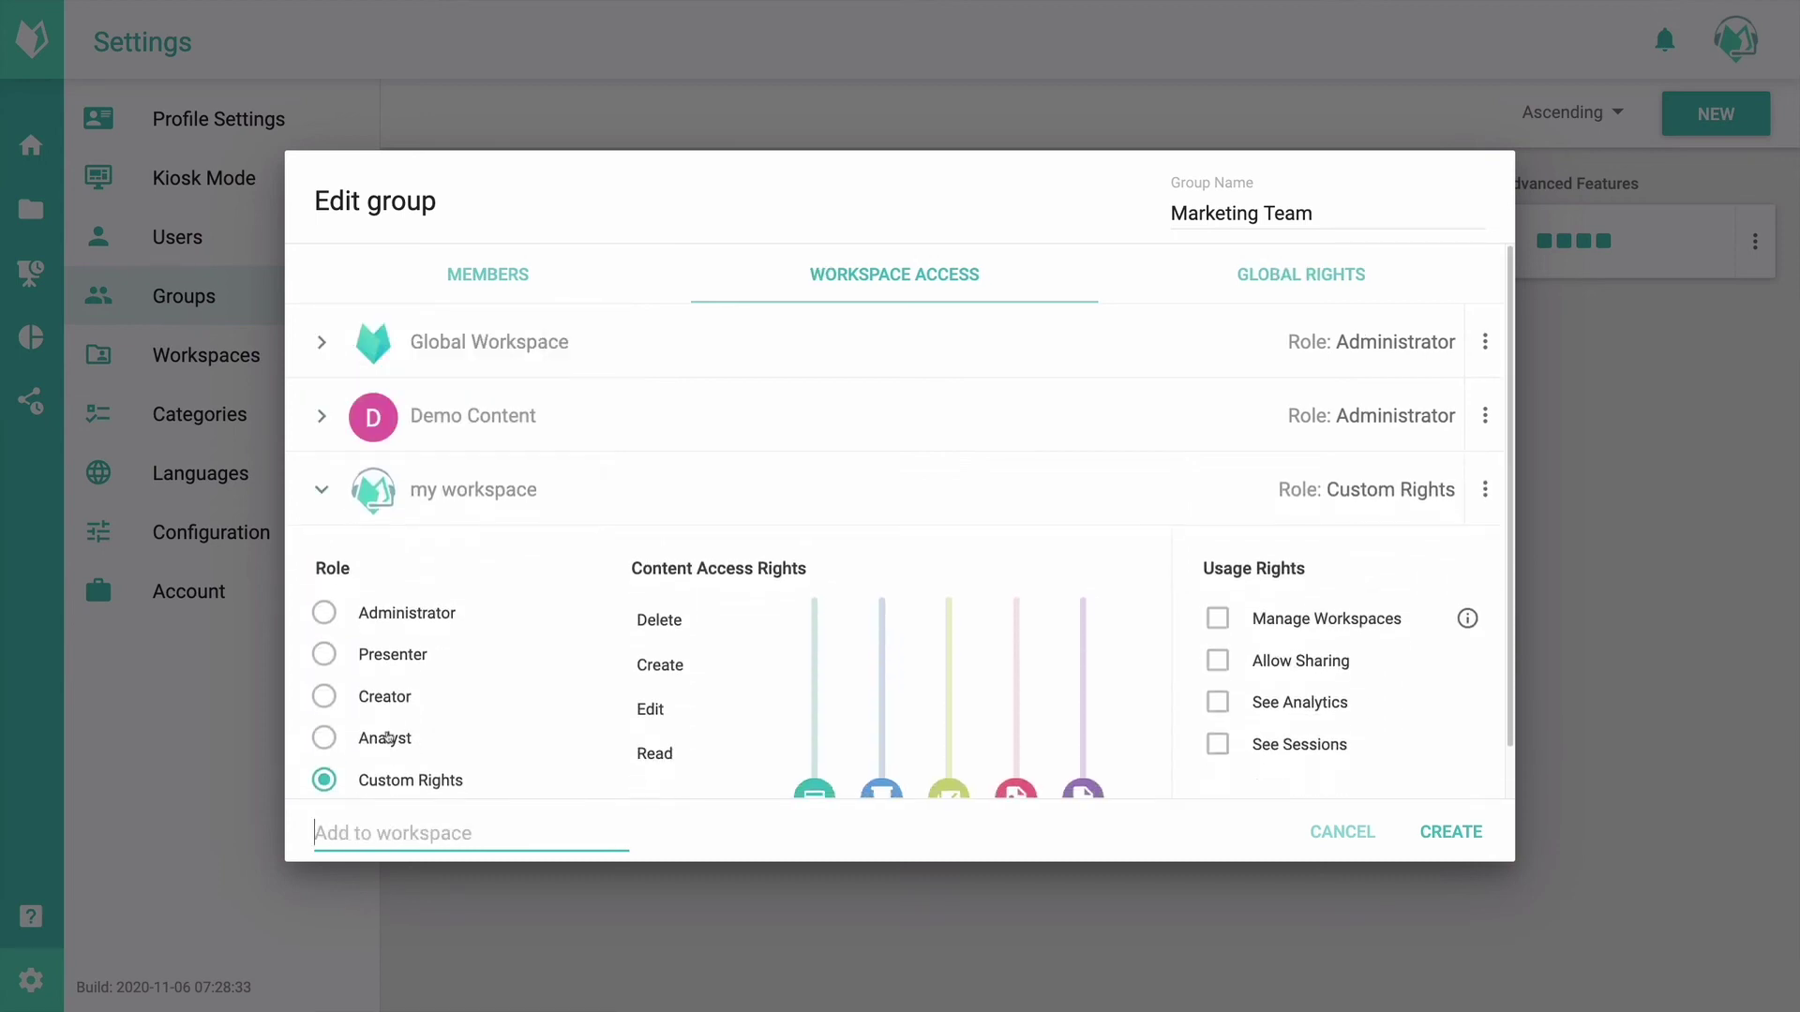
left_click(388, 738)
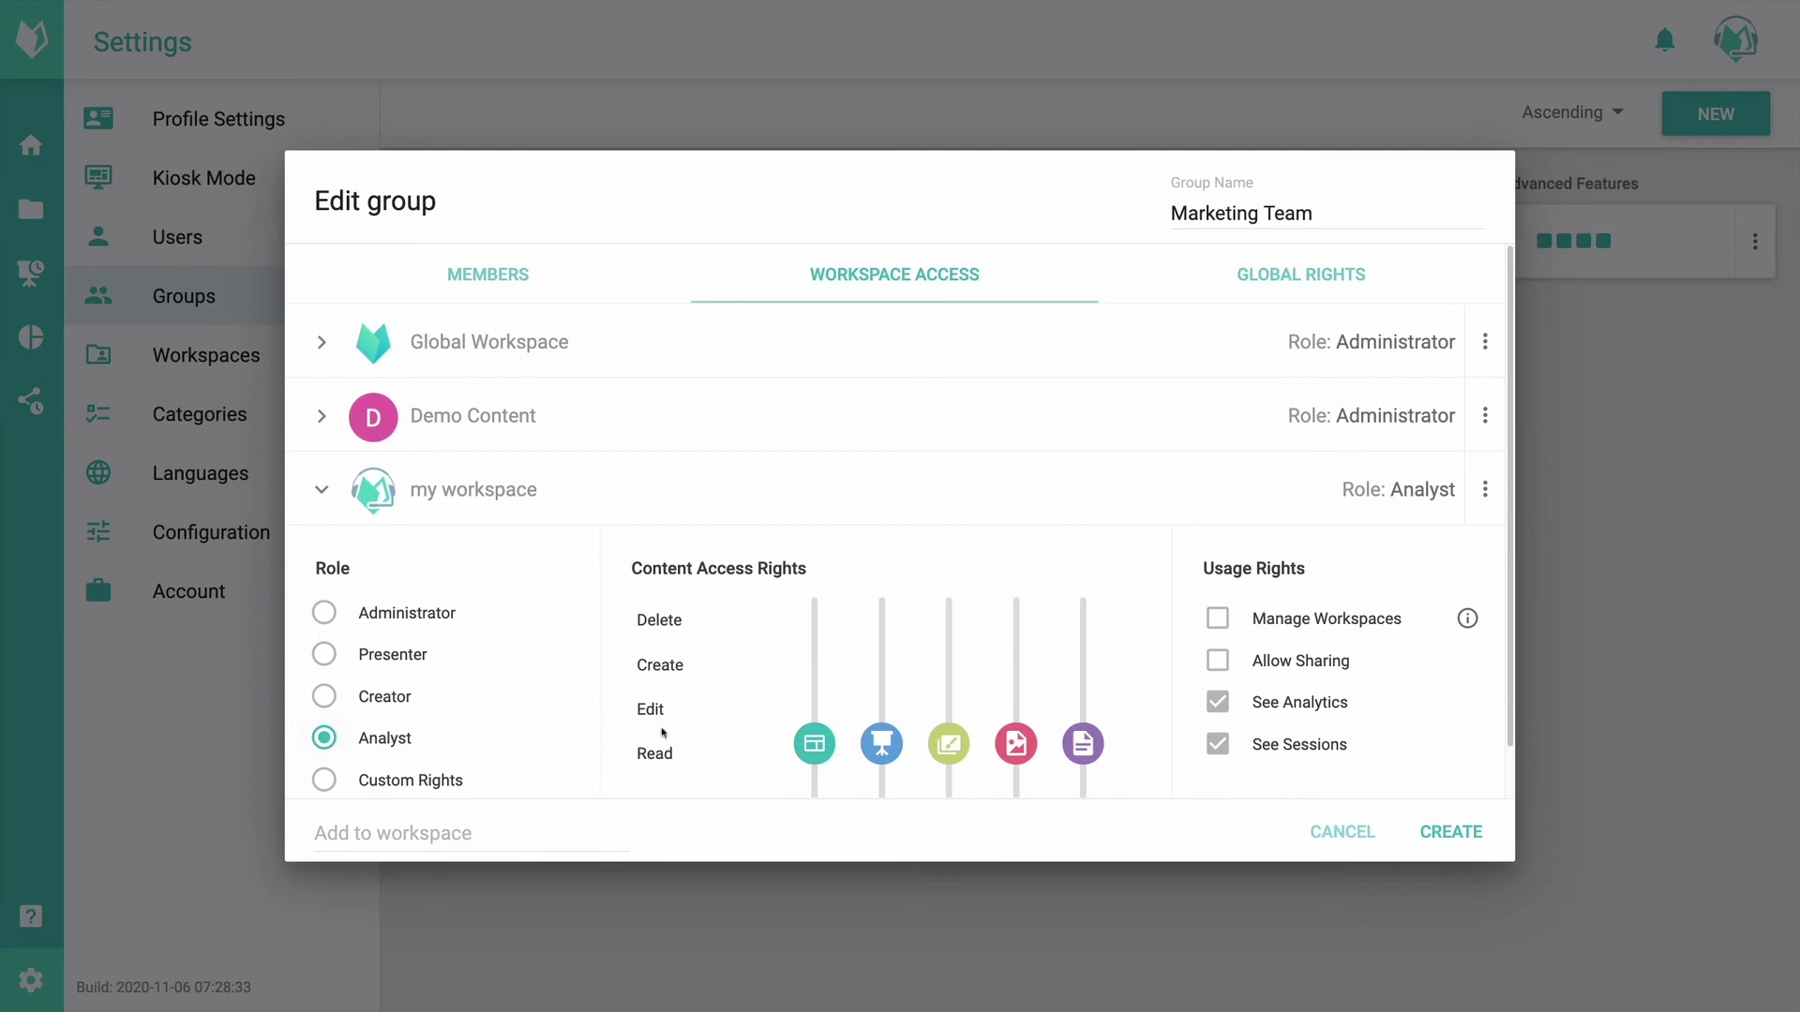
scroll(731, 724, "down", 1)
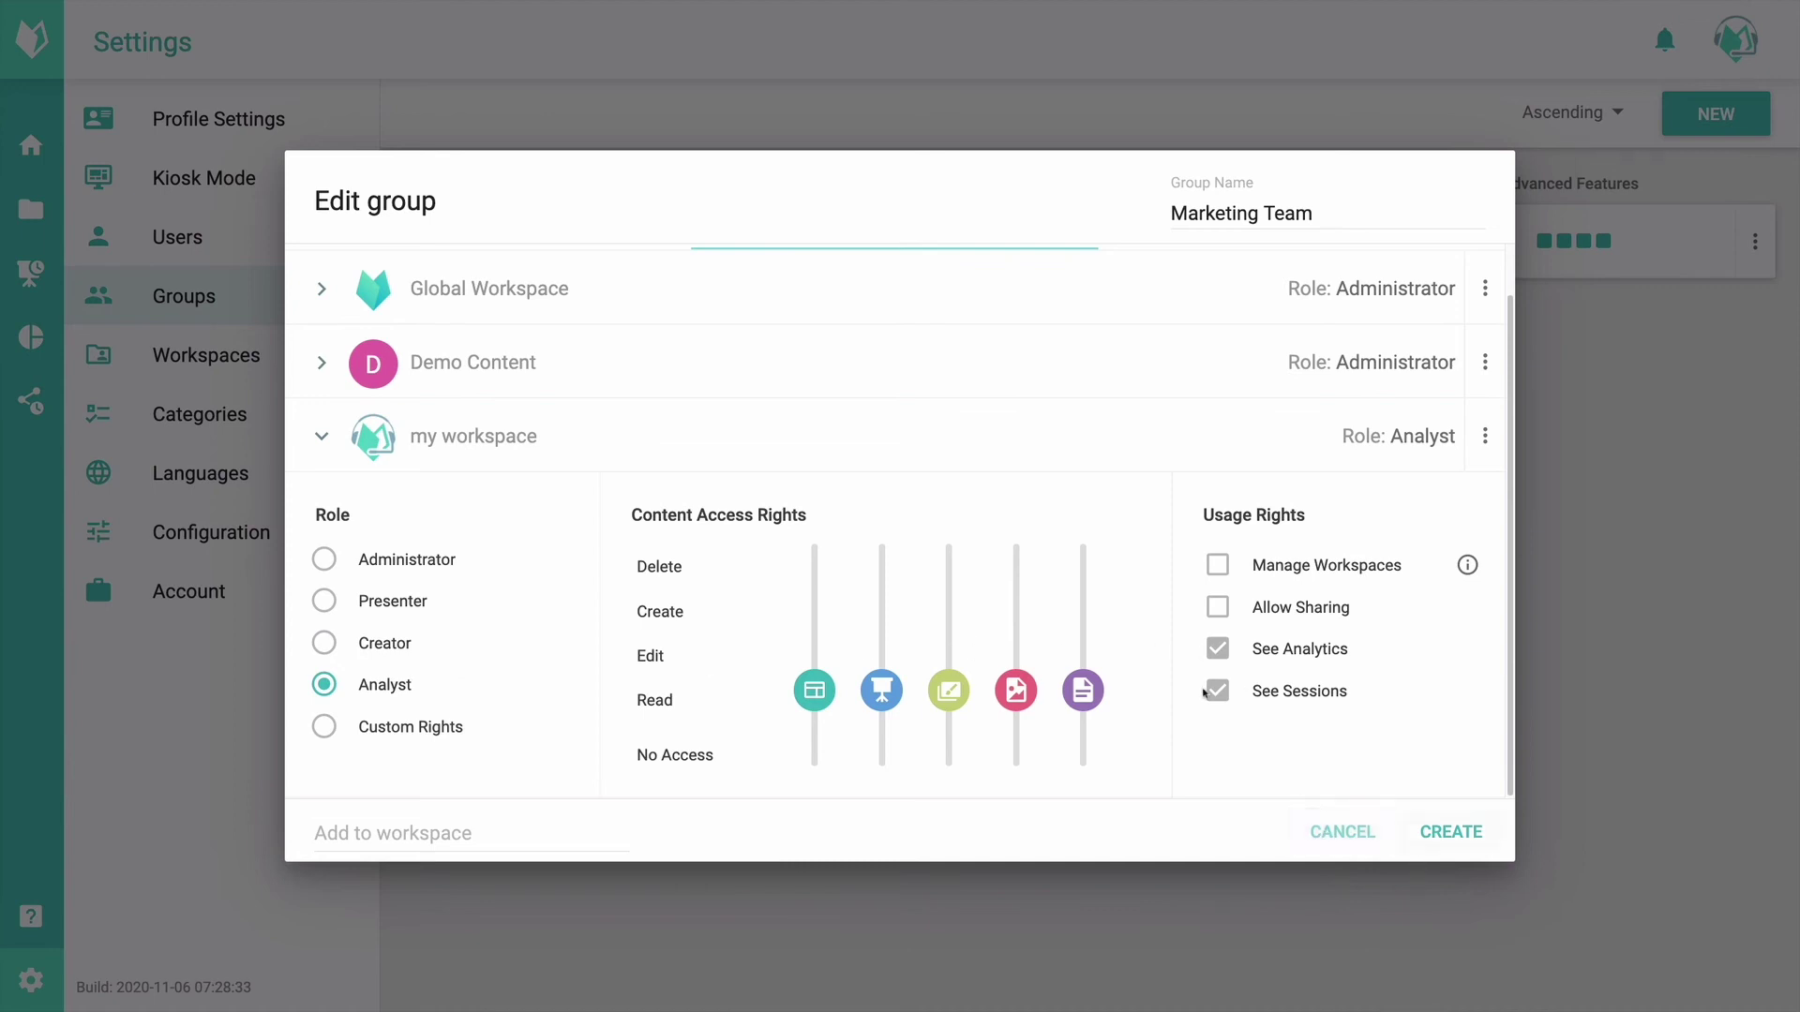
scroll(1205, 693, "up", 1)
left_click(747, 487)
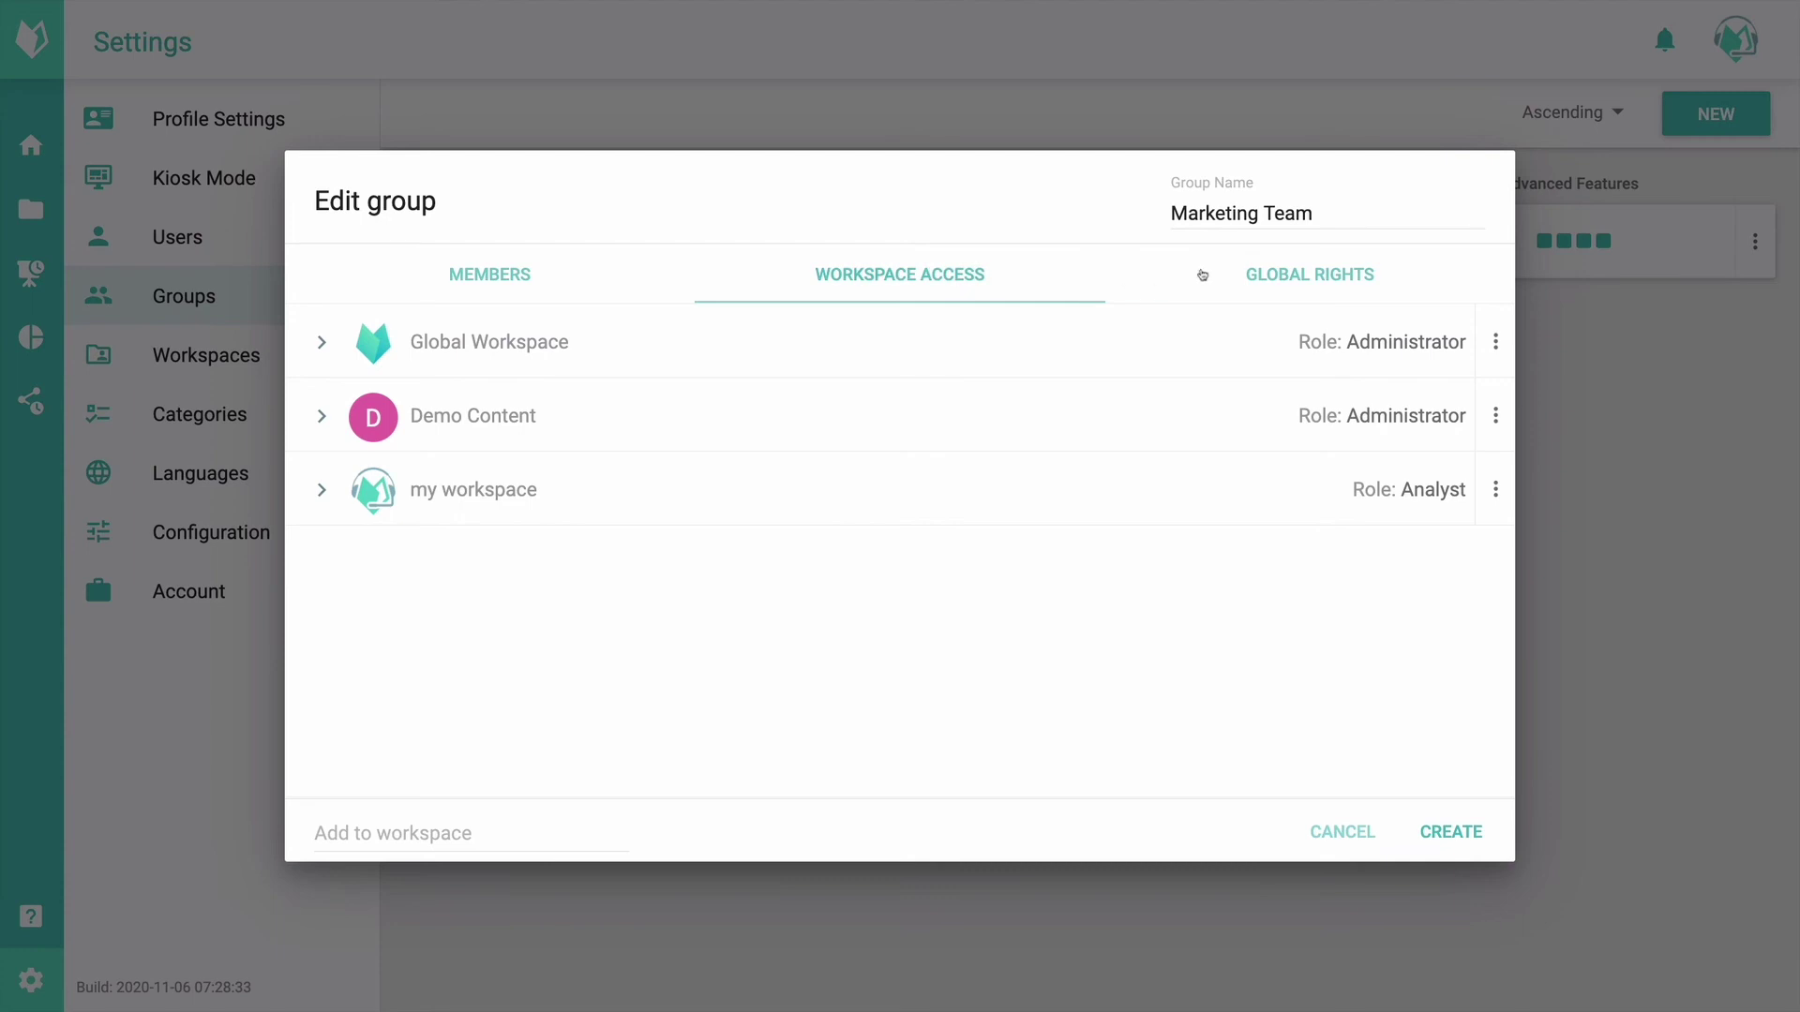
Step: Grant Marketing Team all Settings Management global rights and review its two members
left_click(1306, 278)
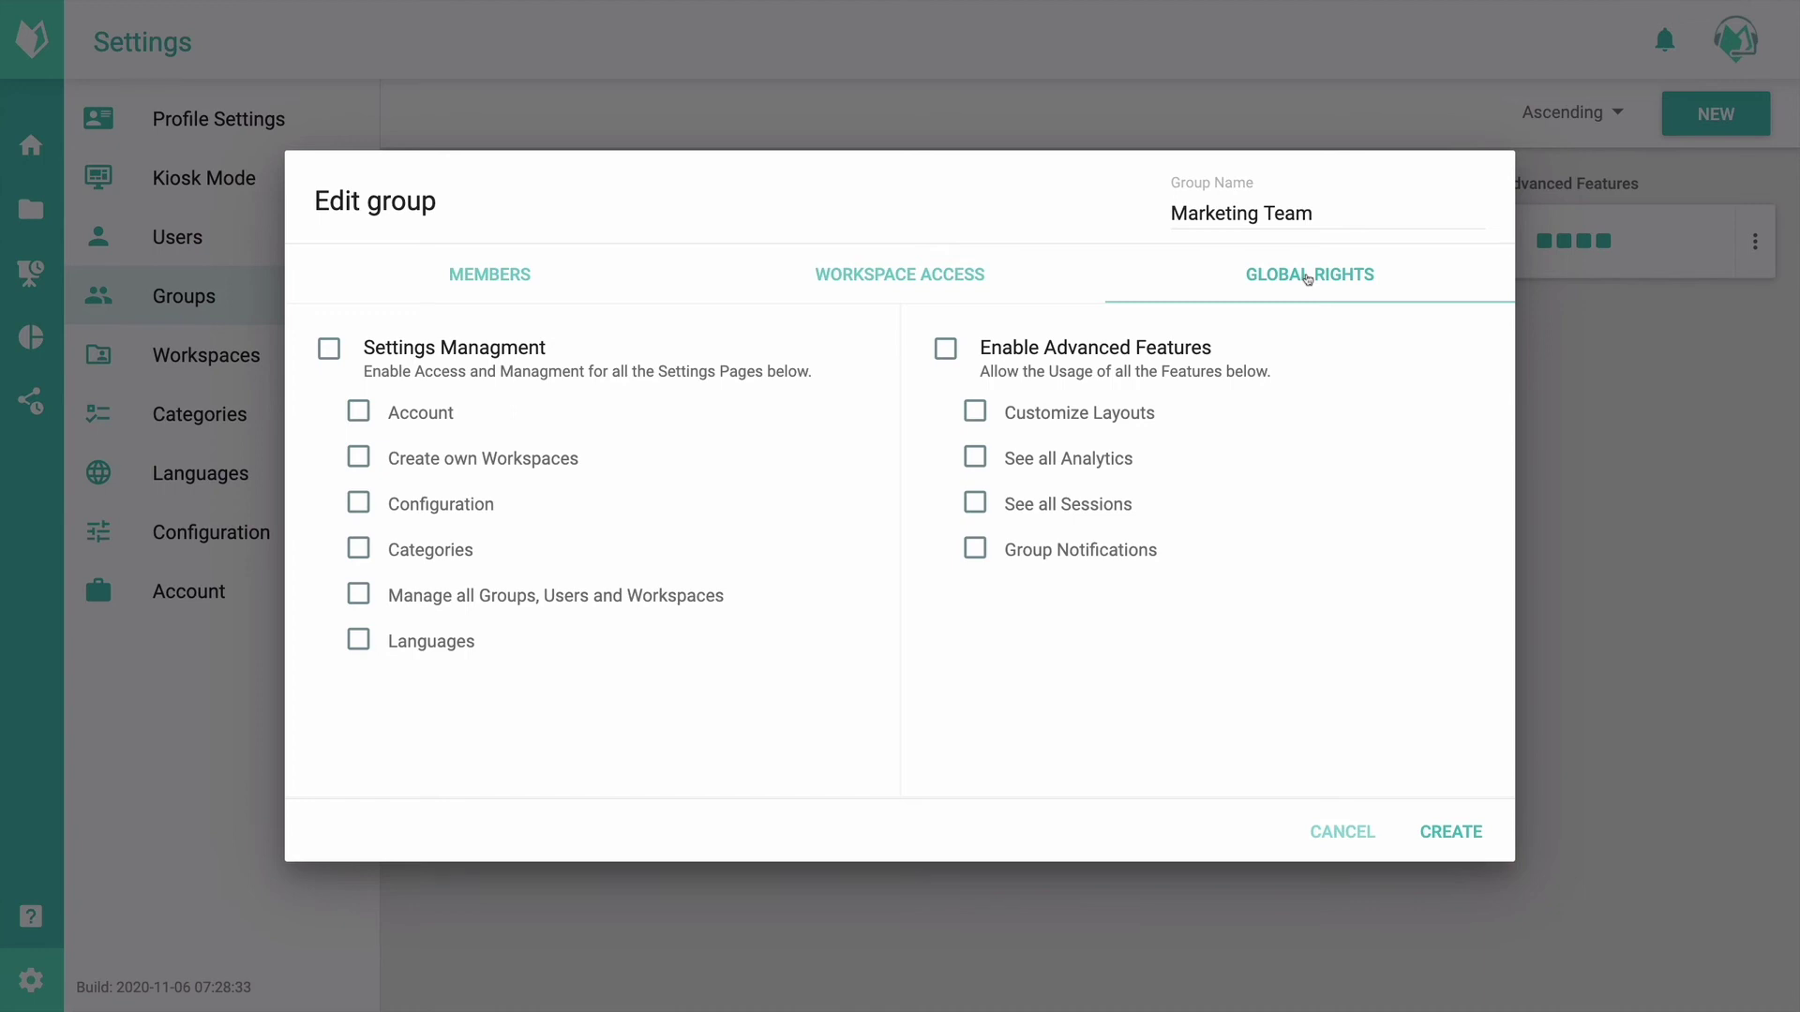
left_click(486, 354)
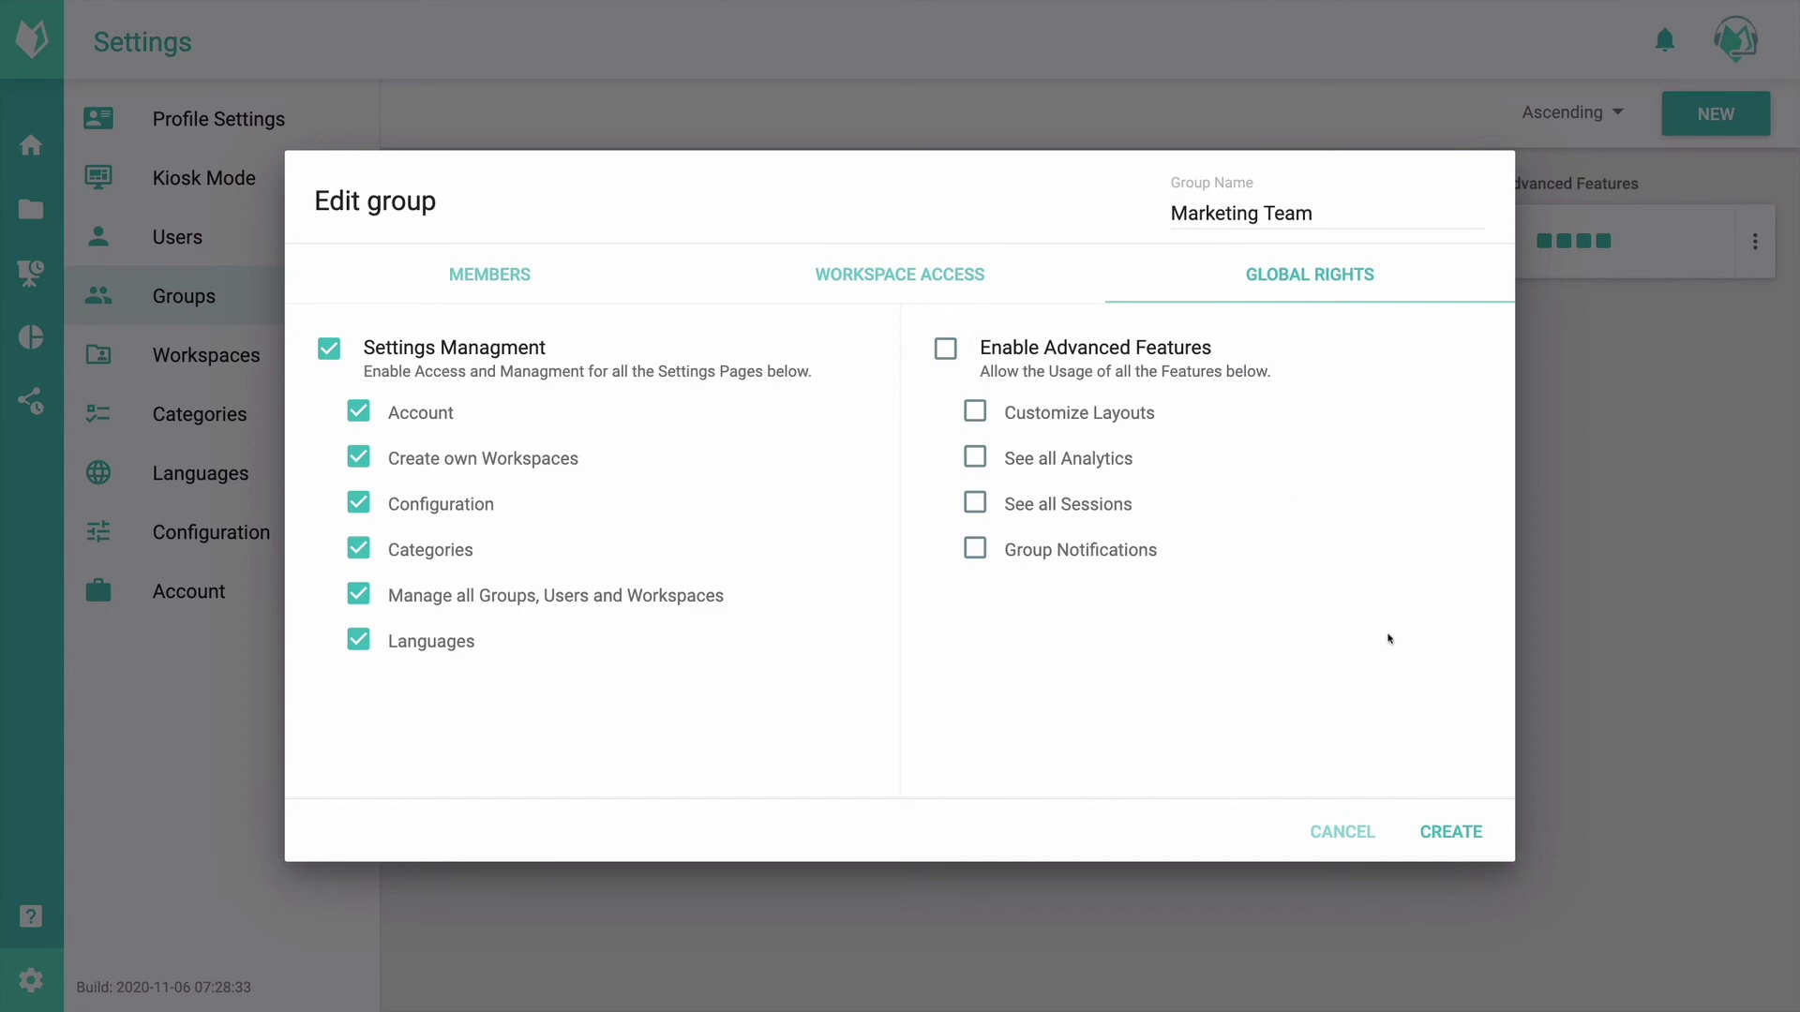
left_click(519, 291)
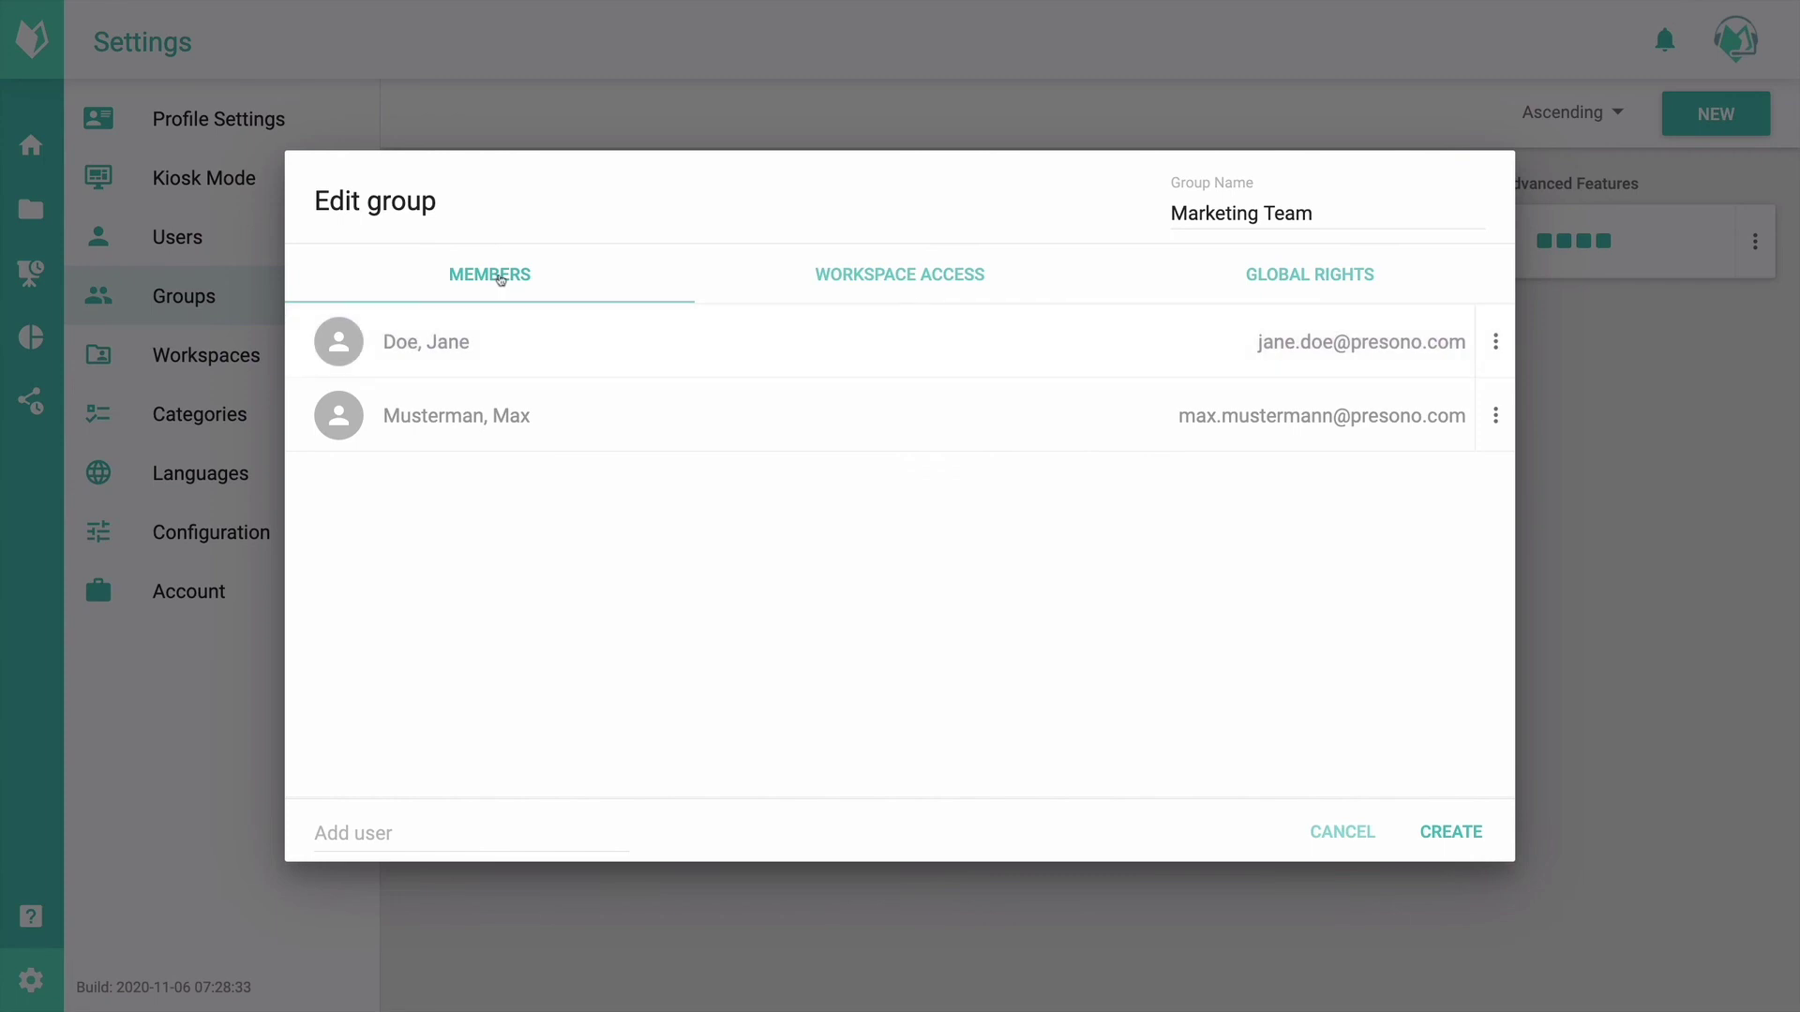
left_click(1001, 278)
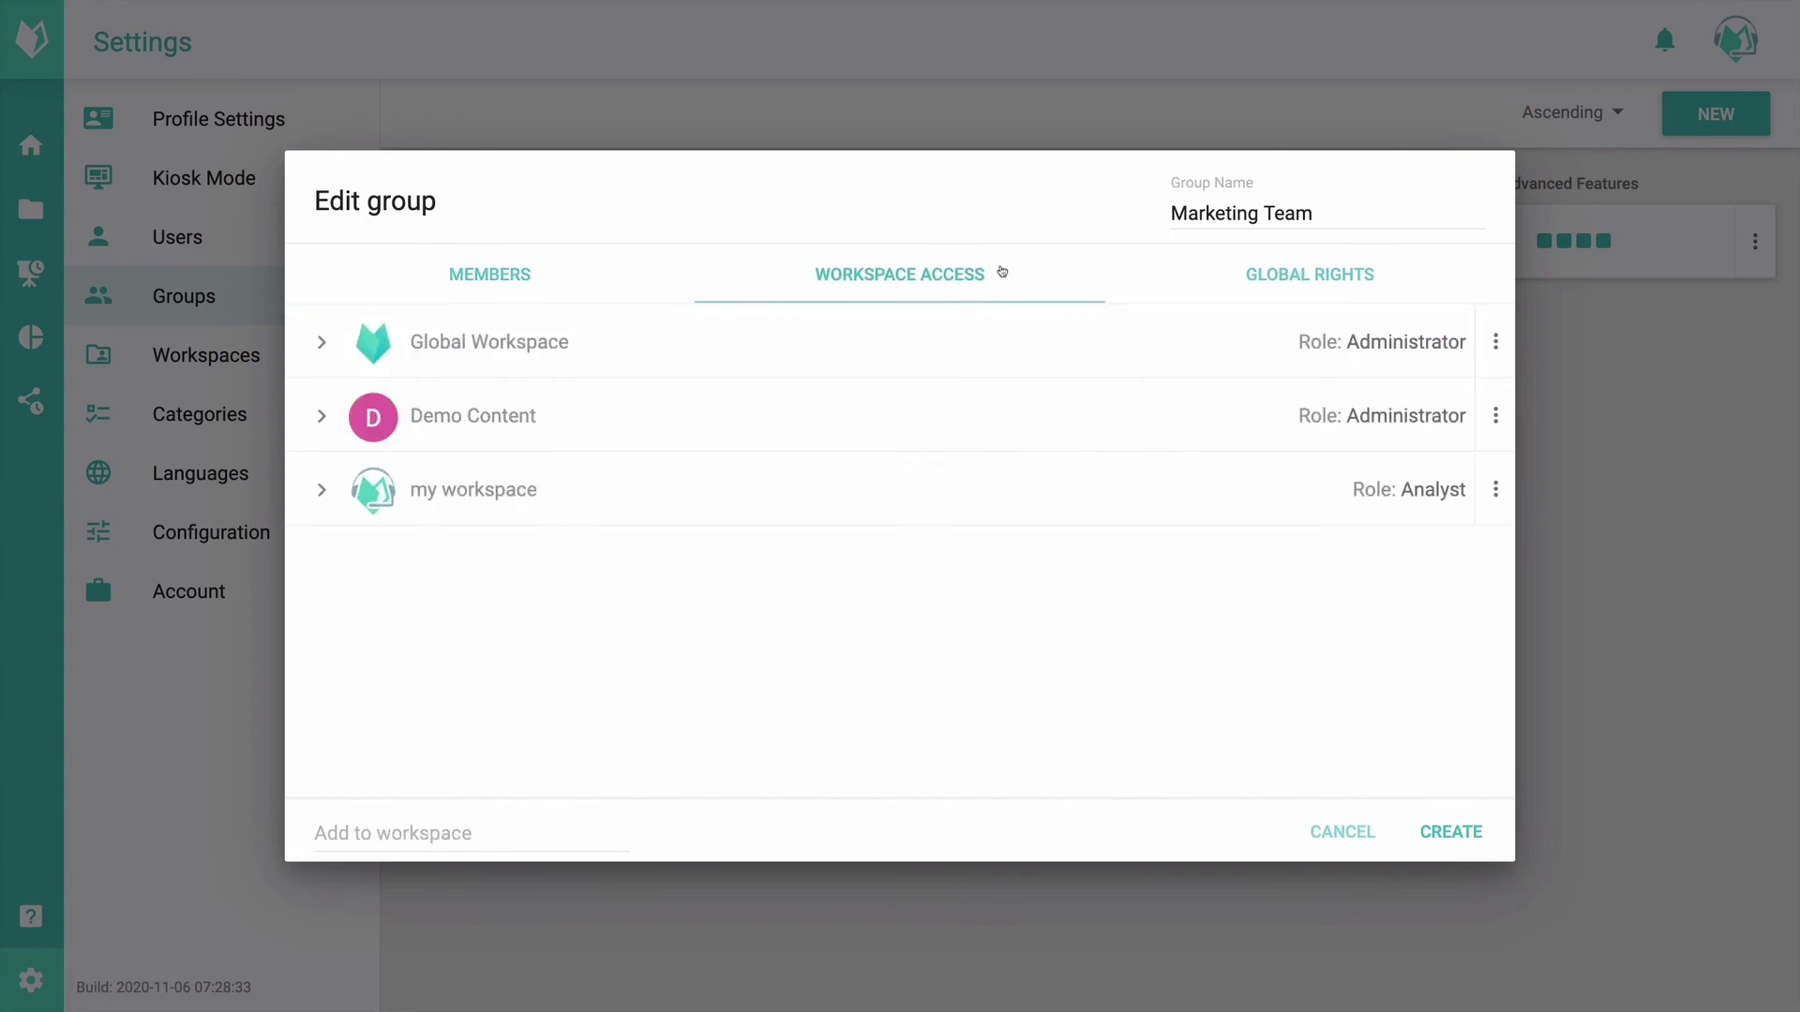
left_click(1350, 273)
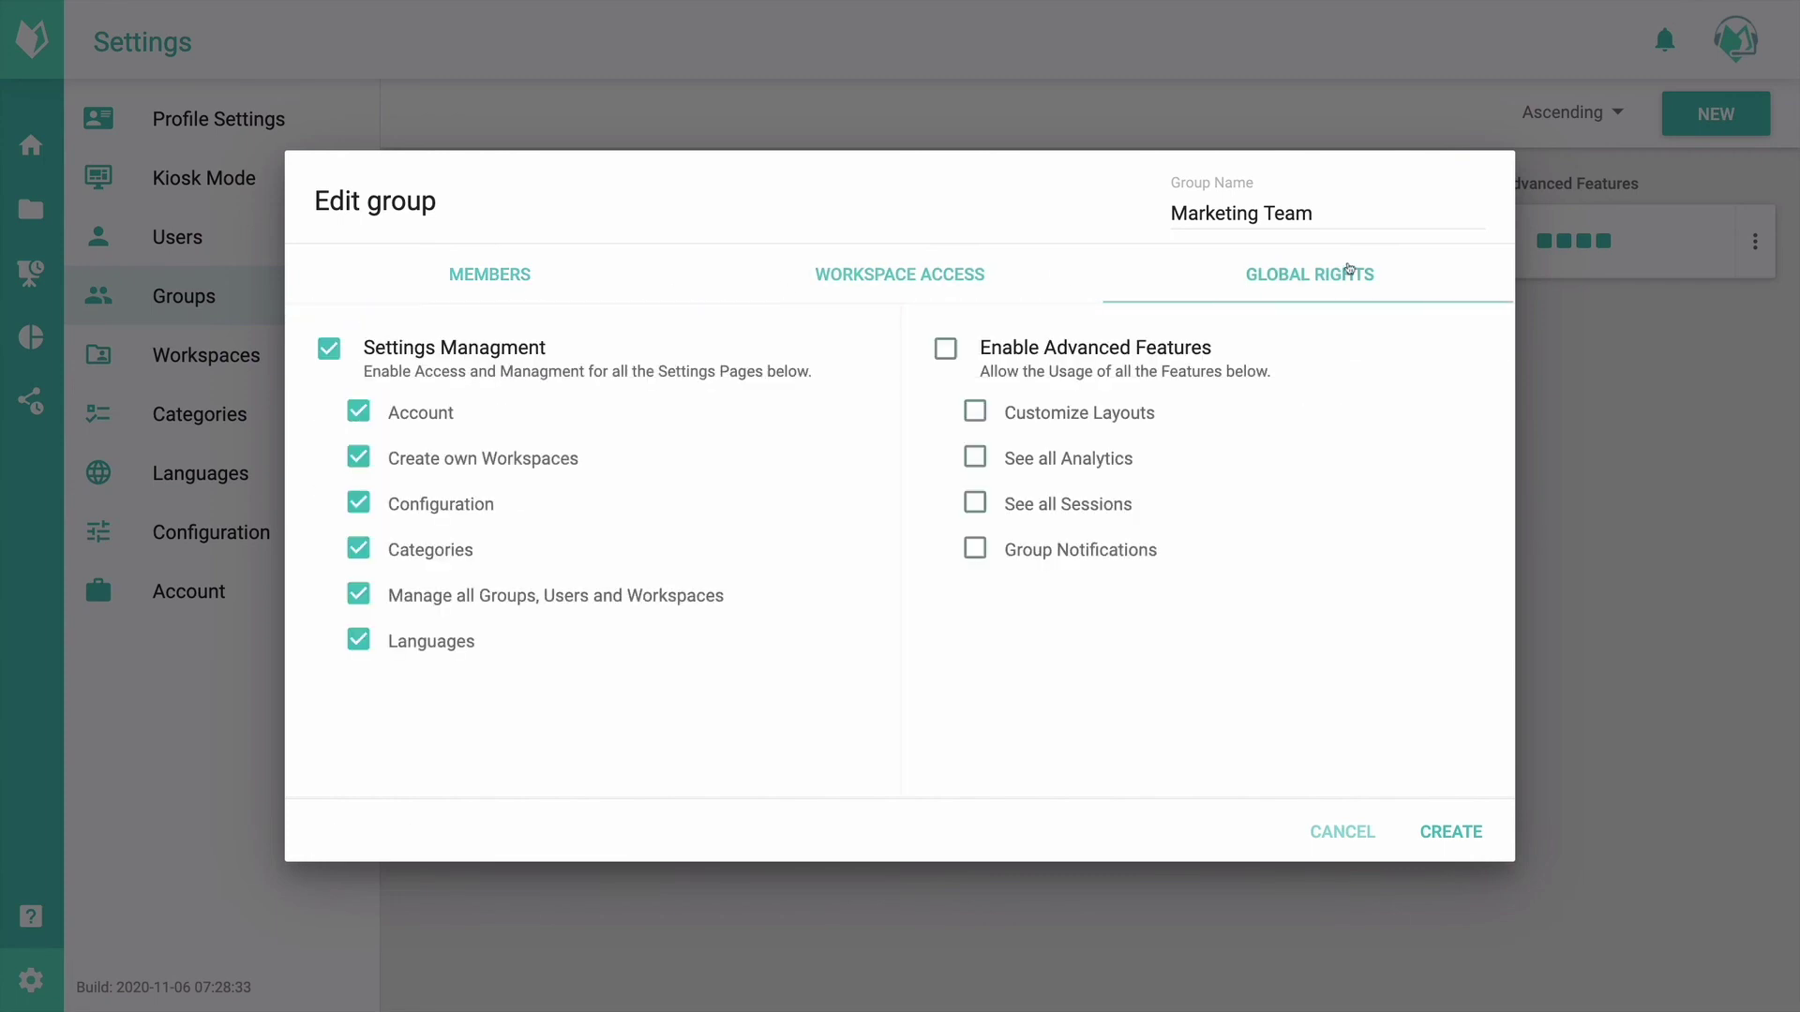
left_click(1461, 842)
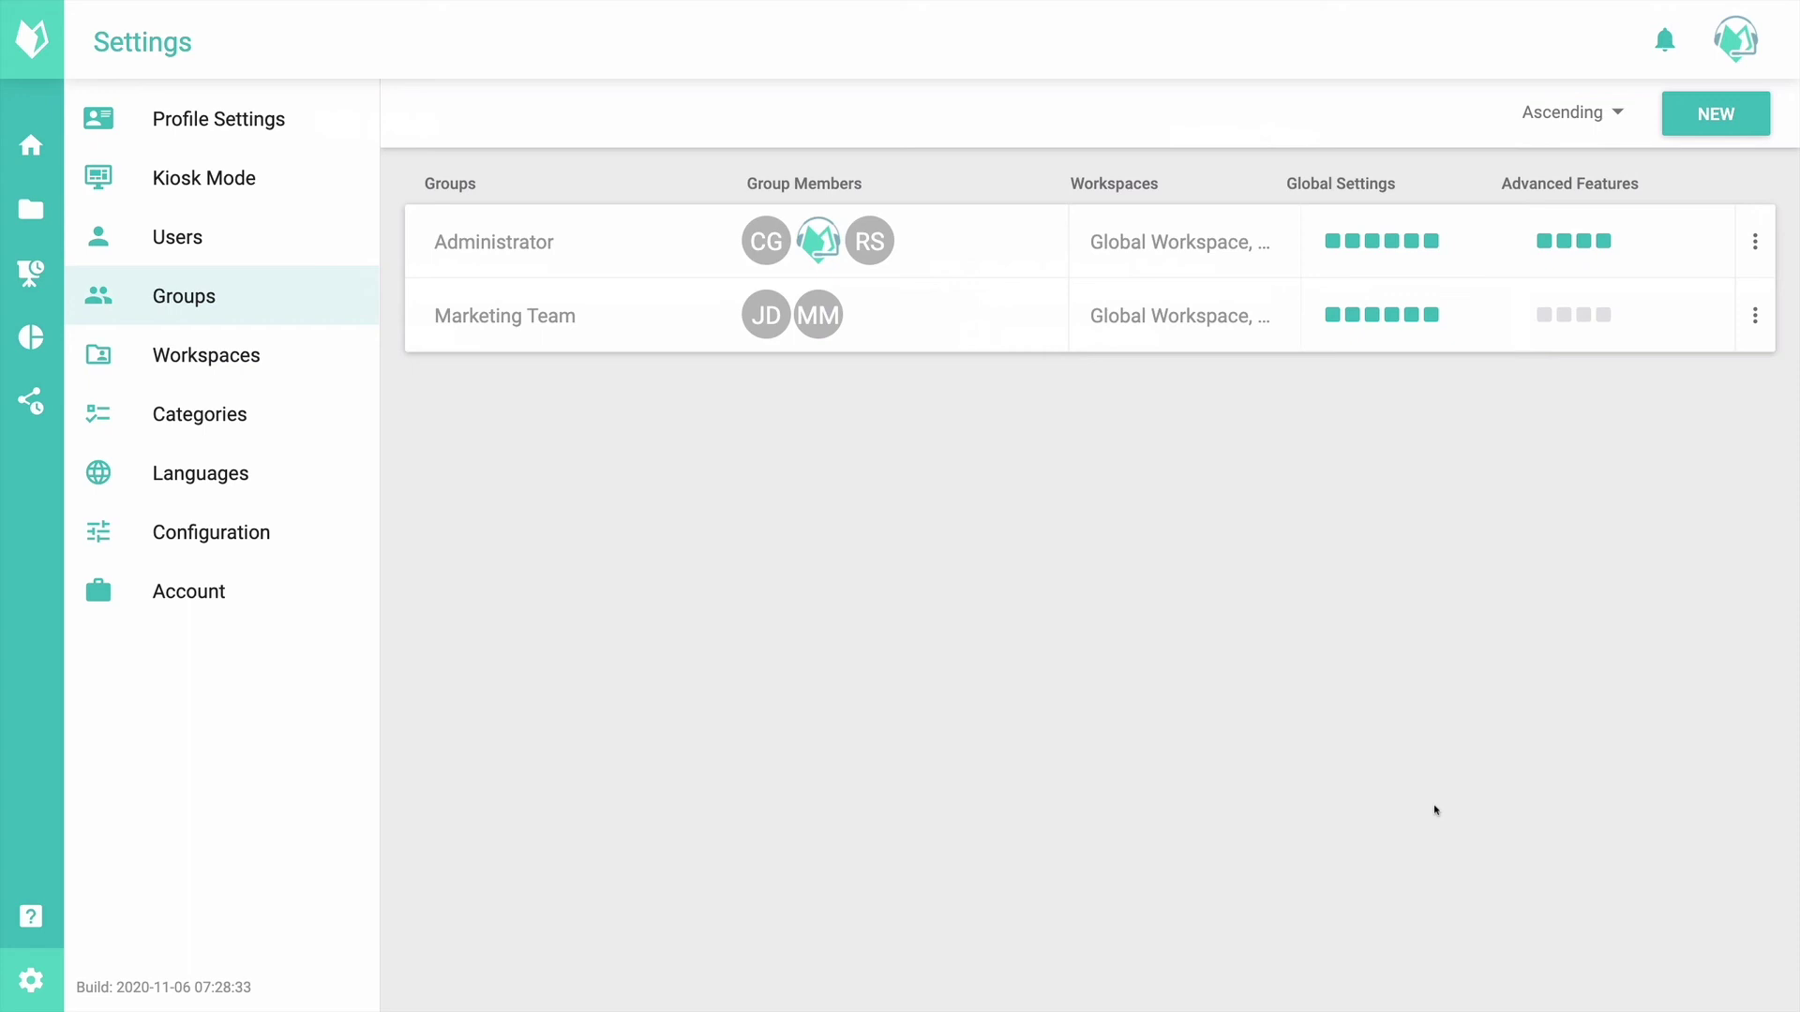
Step: Start a new group named 'Sales Team'
left_click(1718, 114)
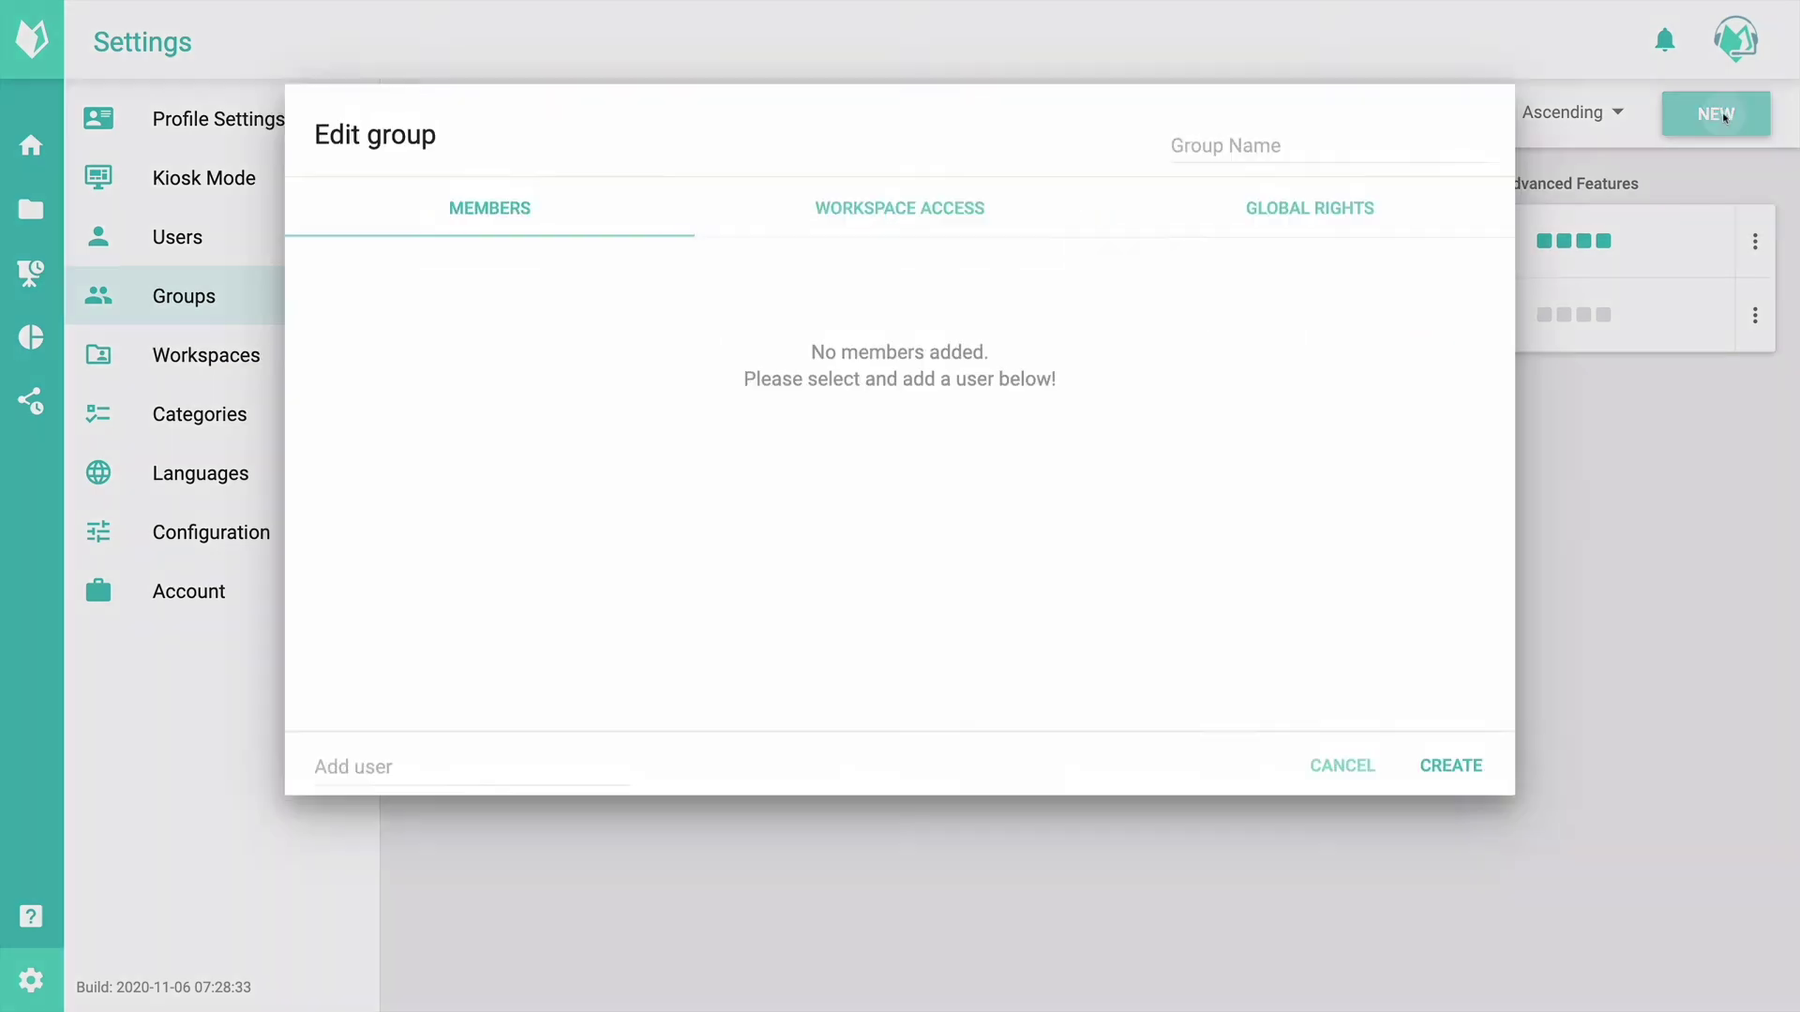
left_click(1316, 225)
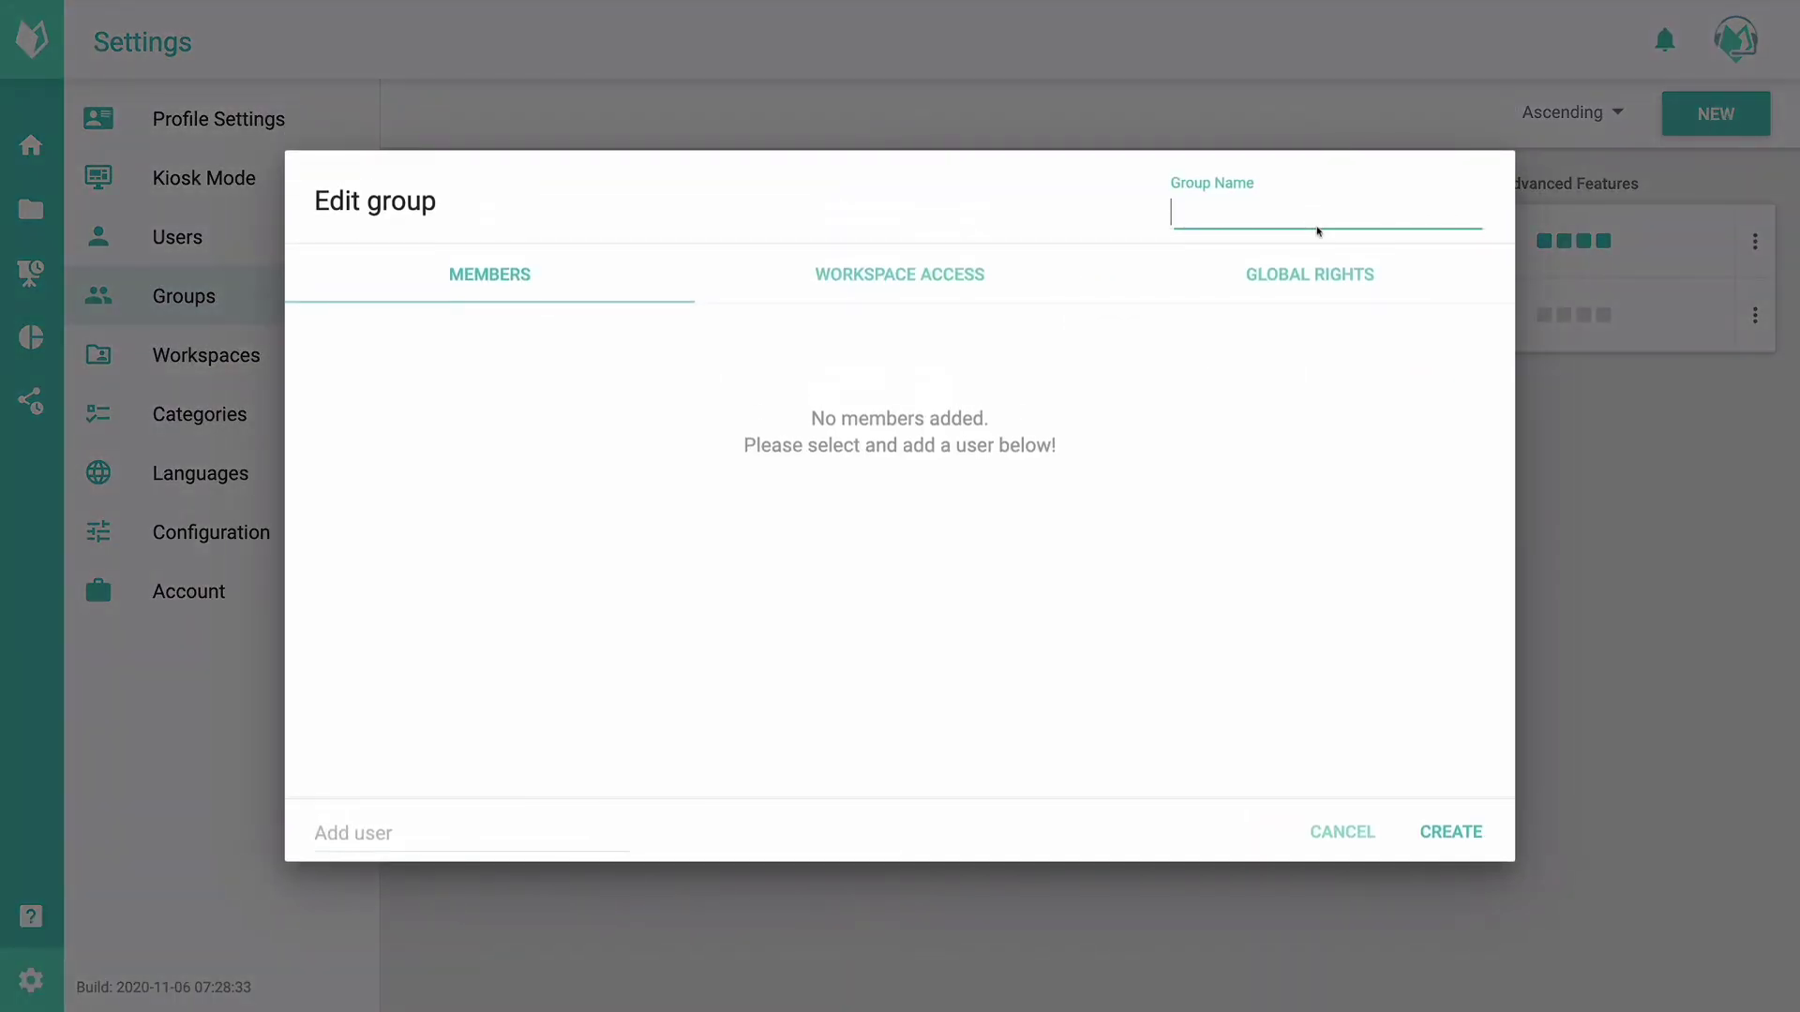
type("Sales Team")
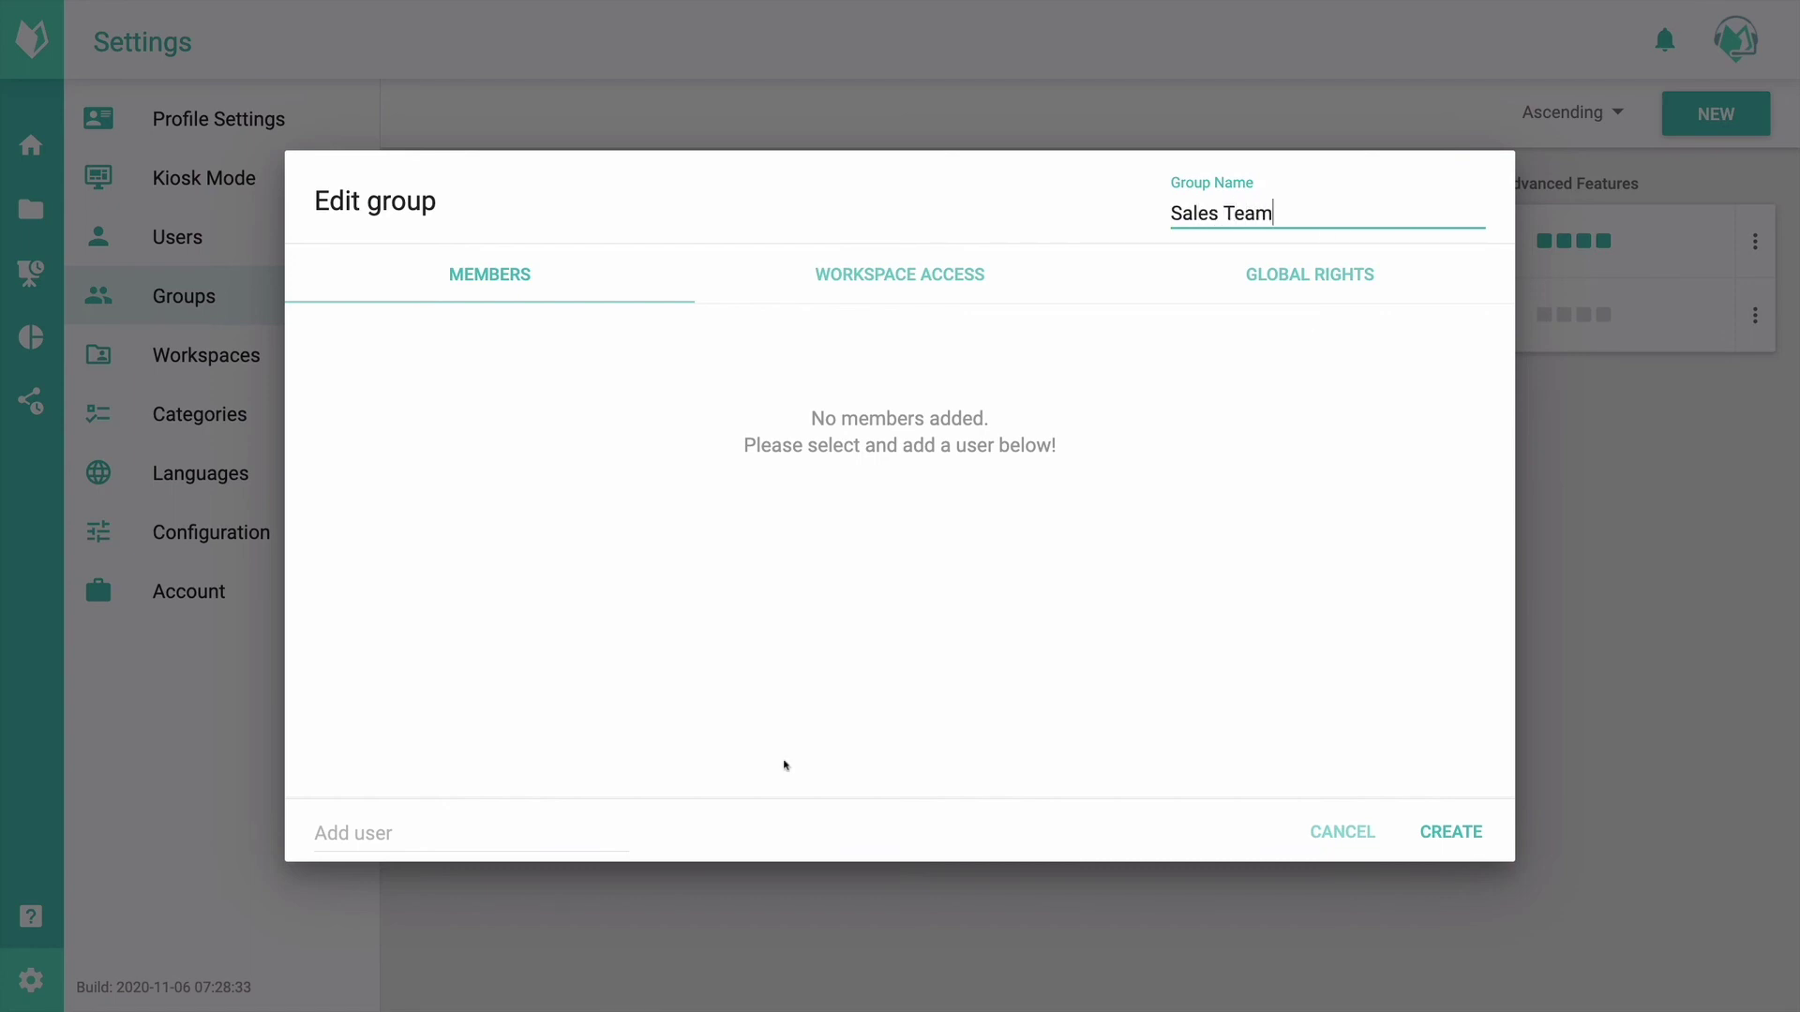
Step: Add two users as members of the Sales Team group
left_click(415, 819)
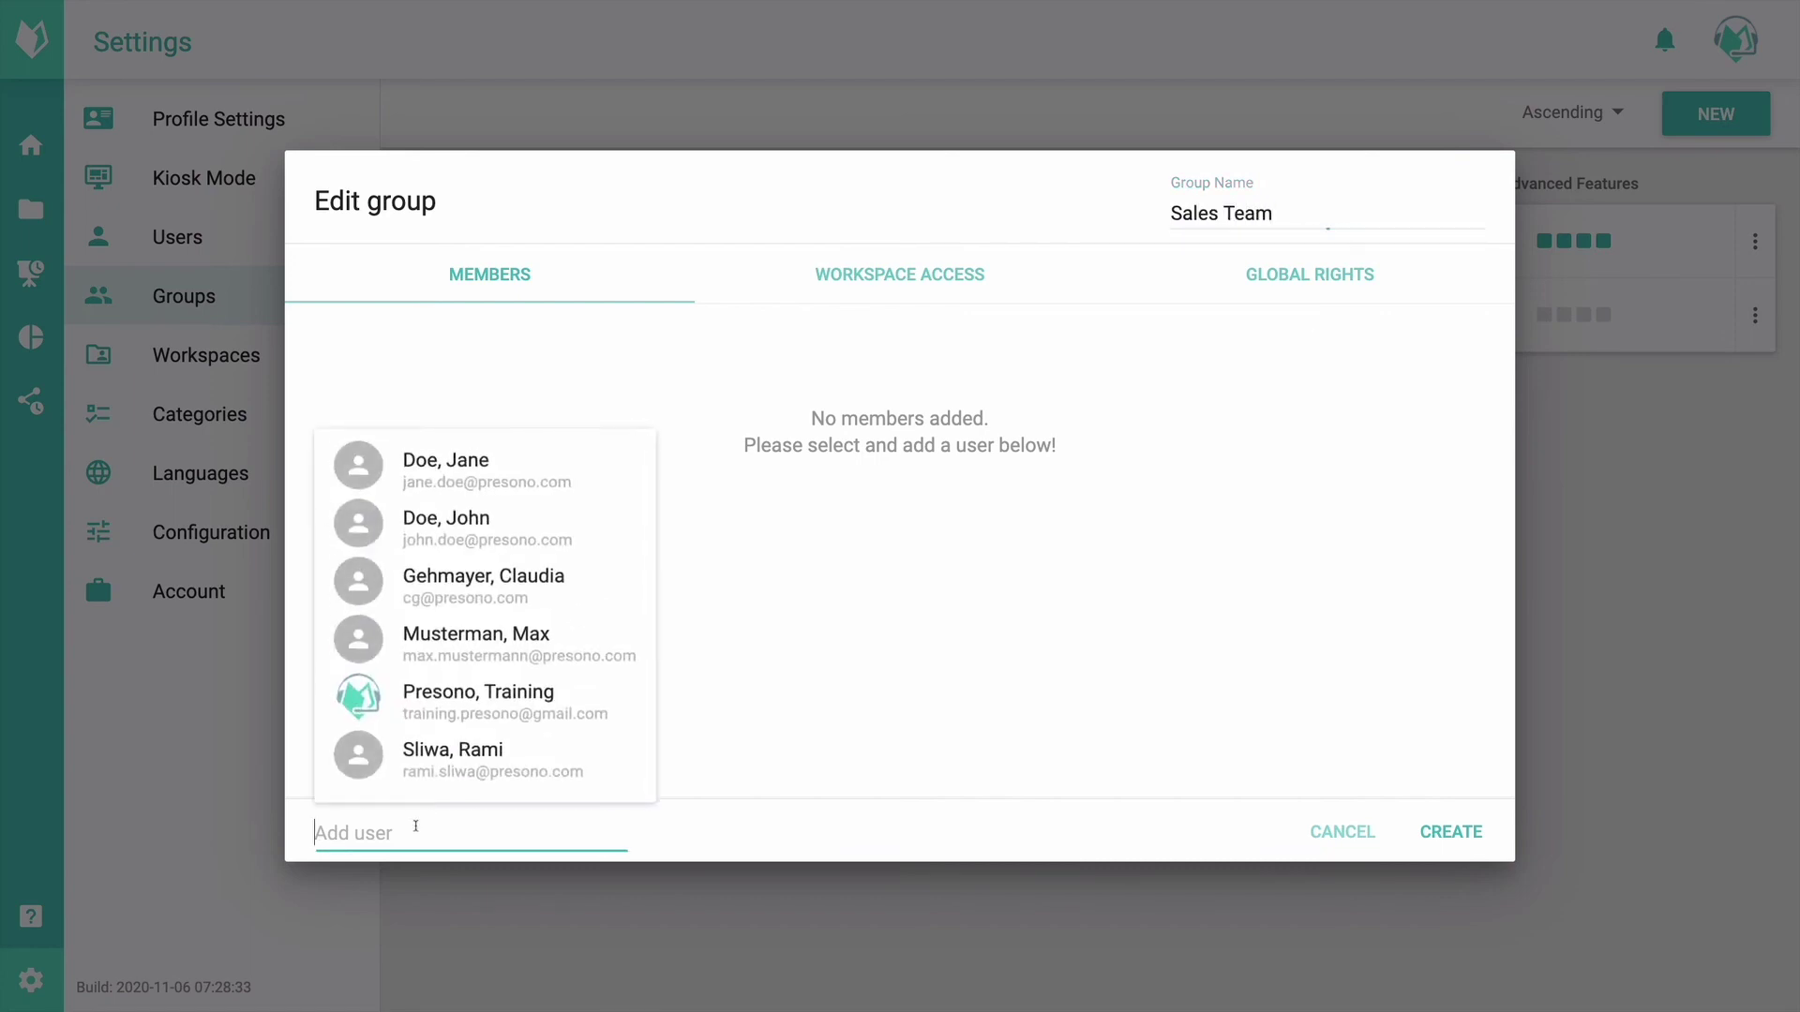
left_click(507, 583)
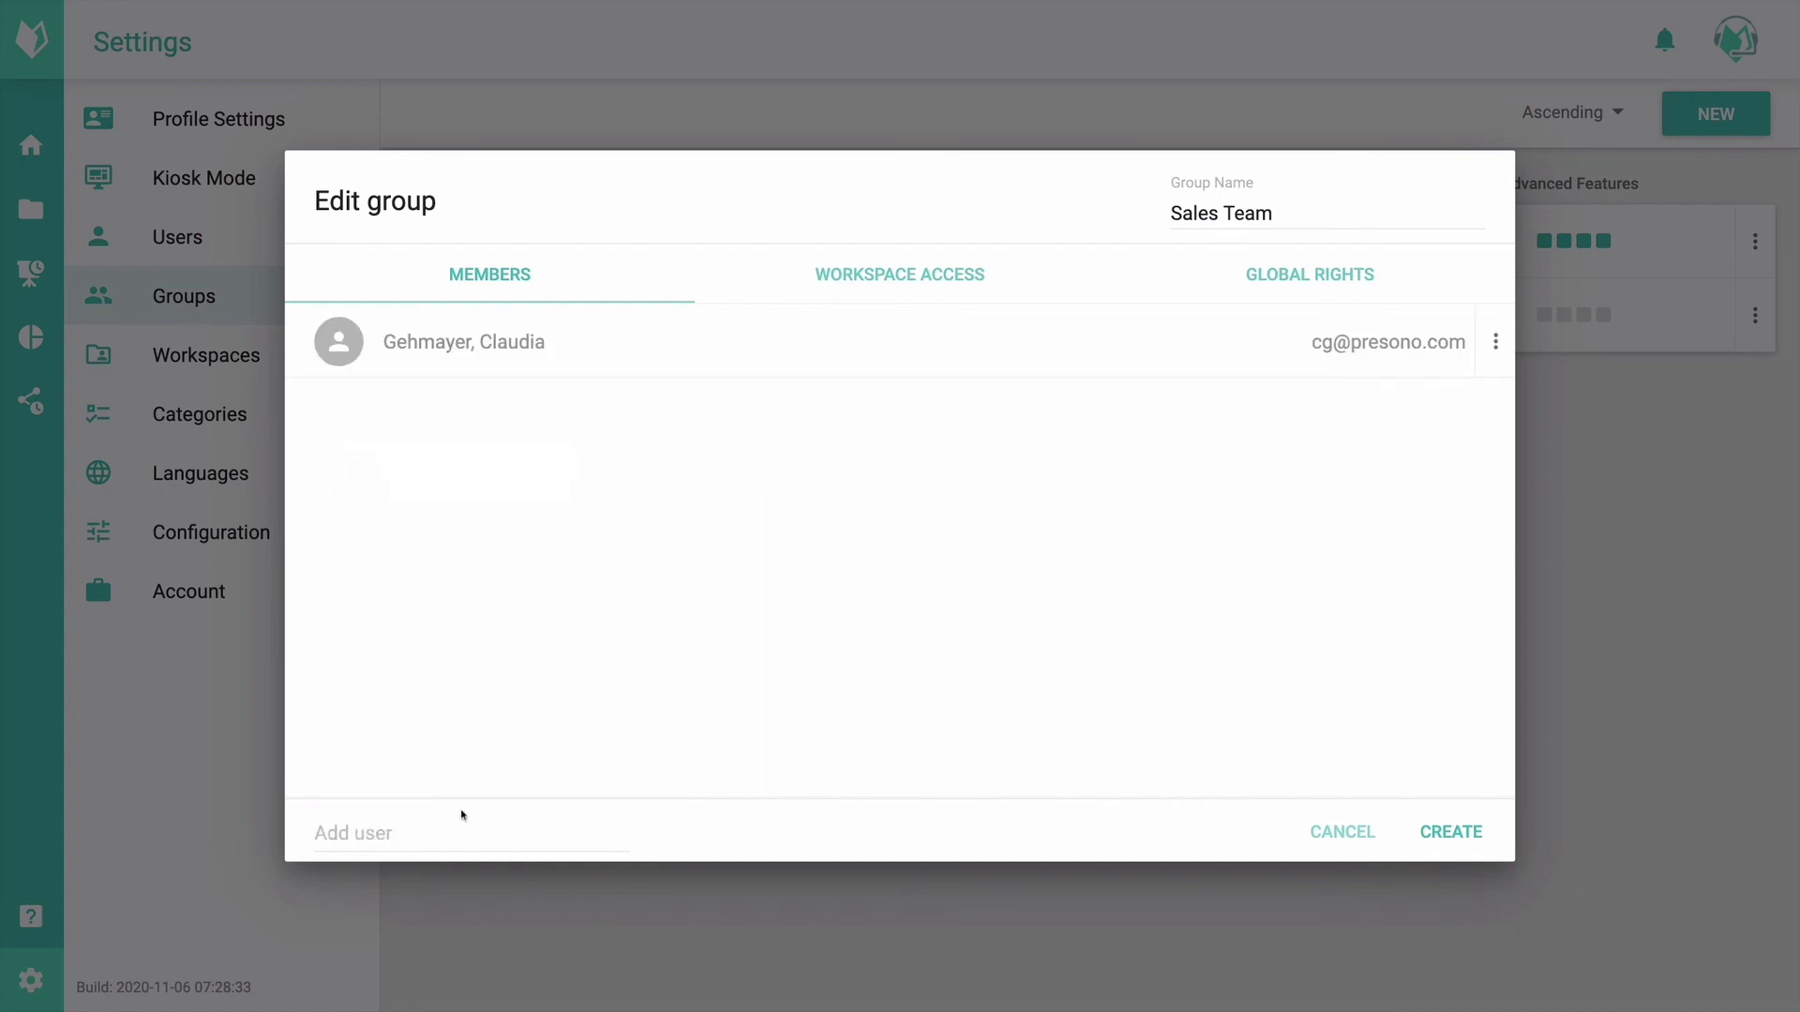
left_click(434, 831)
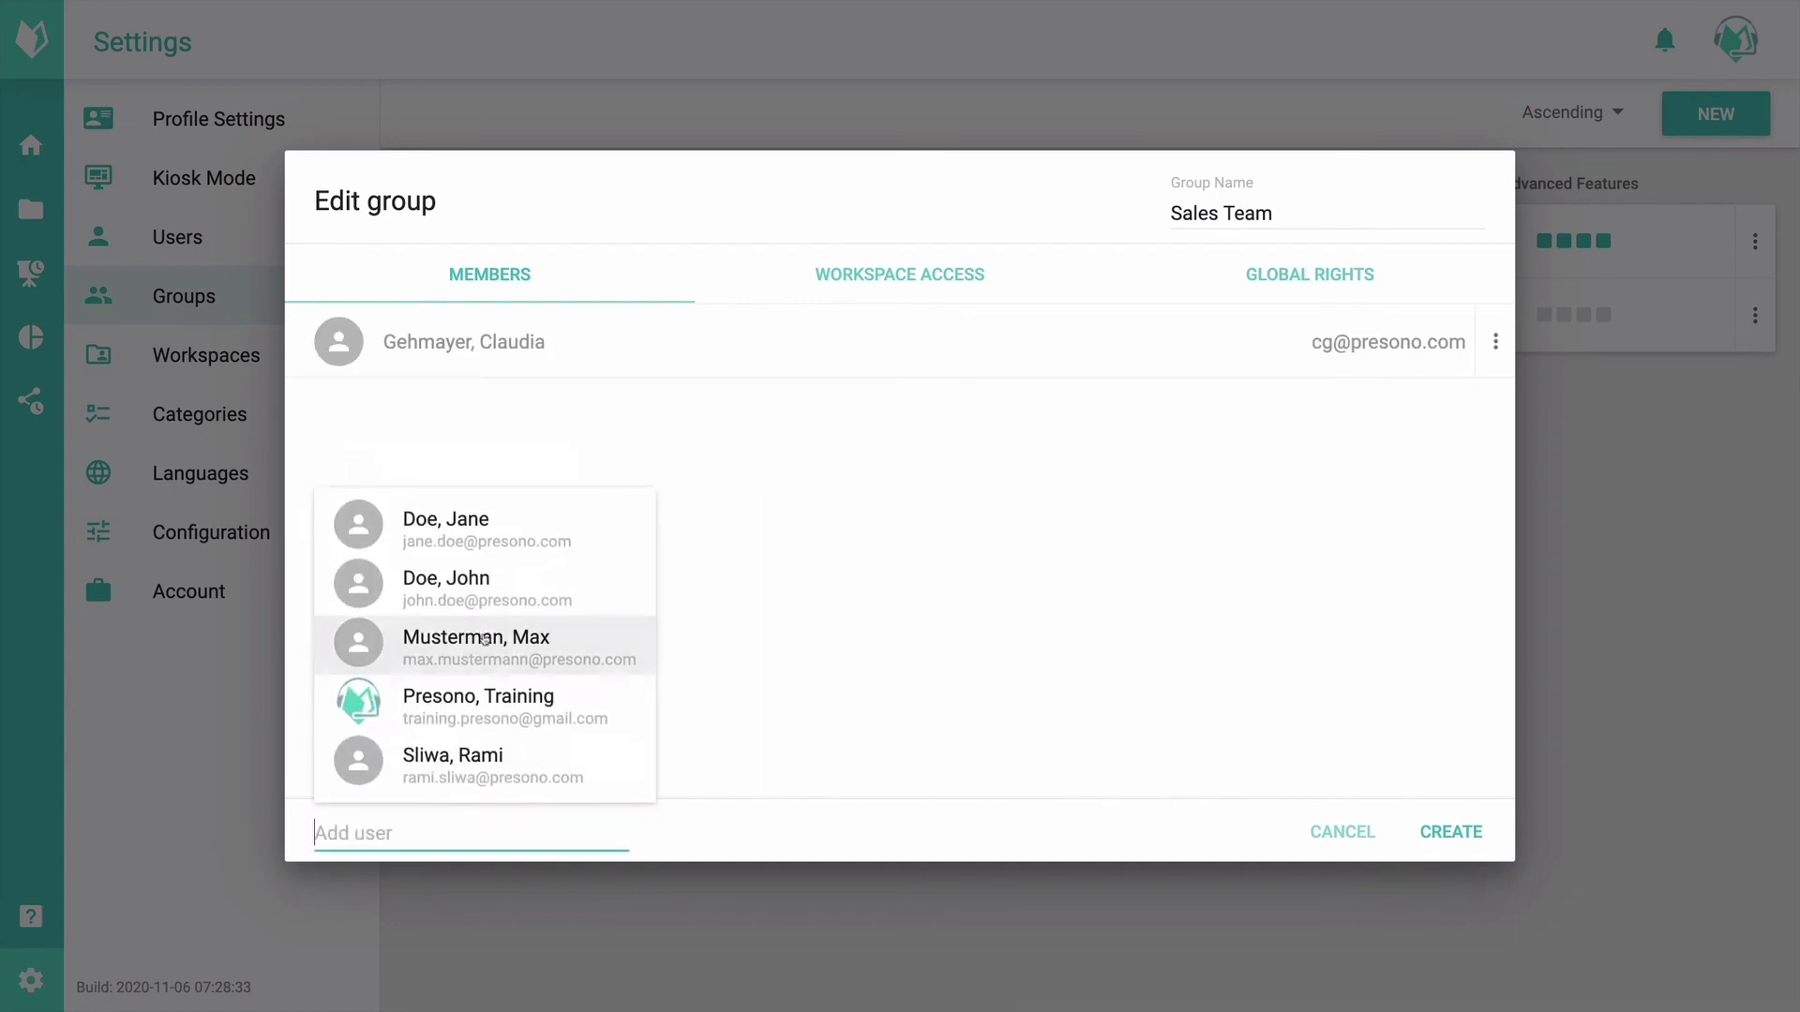
left_click(484, 591)
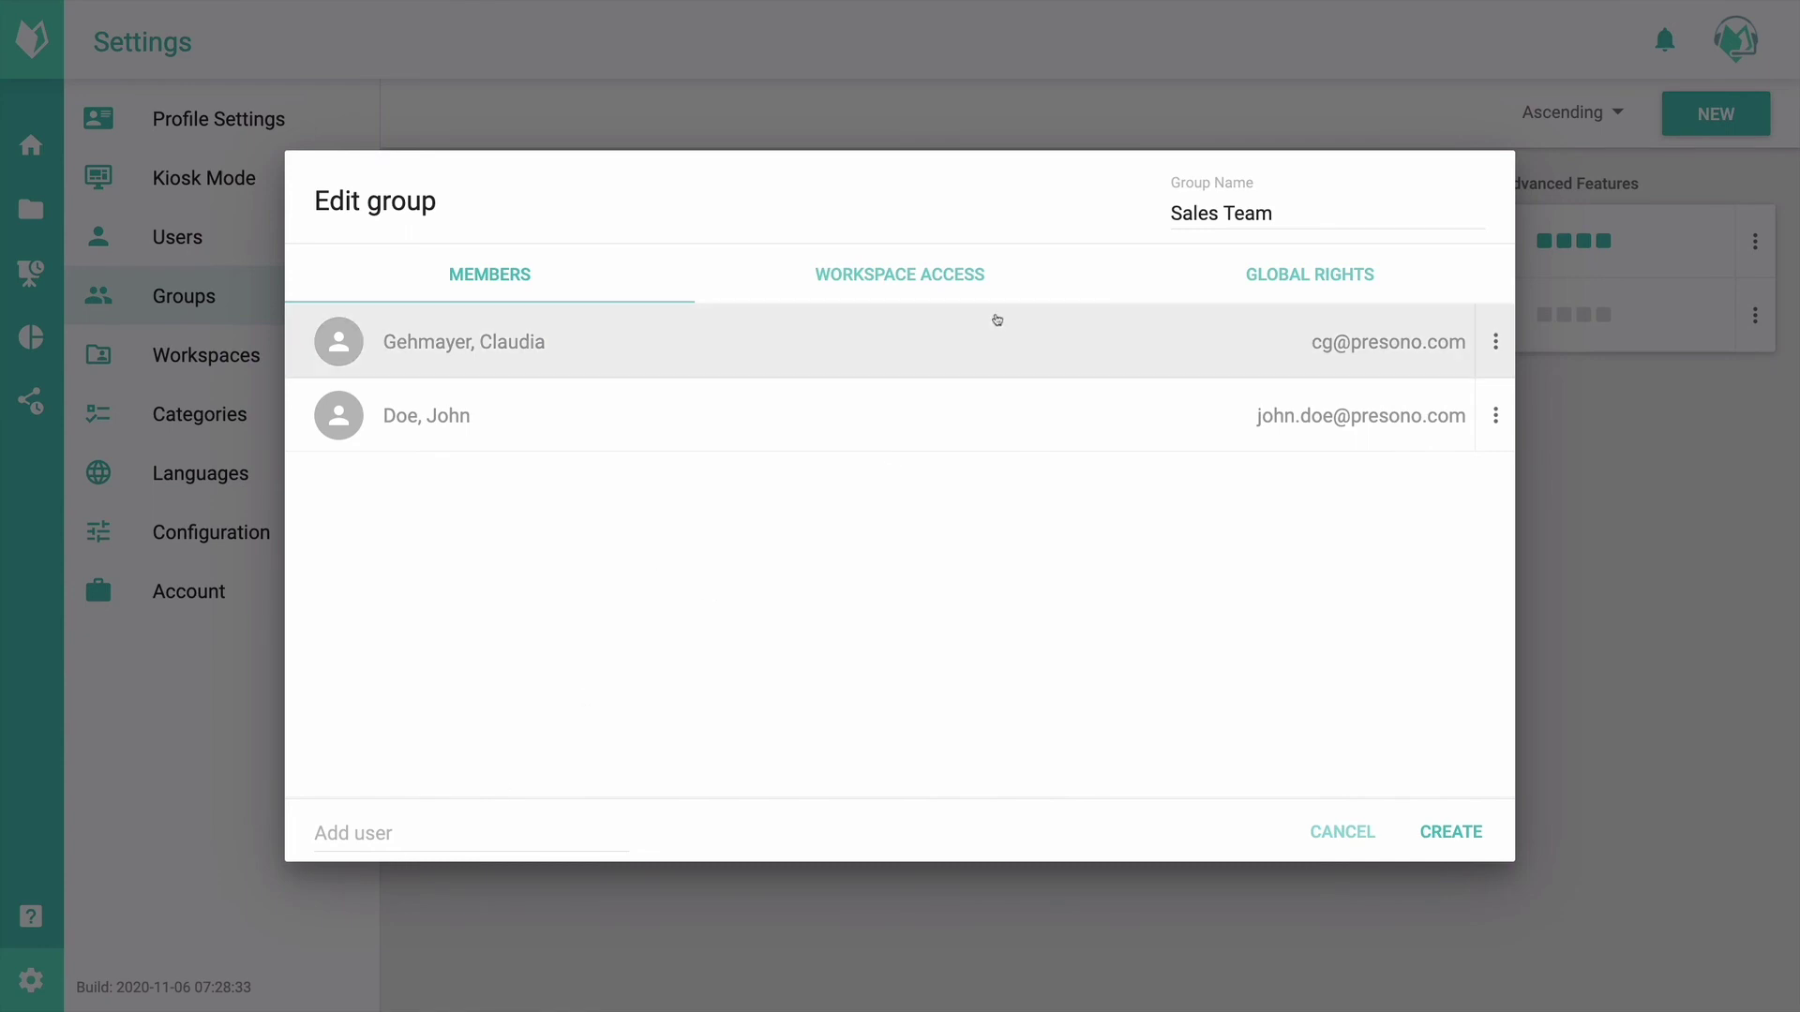
left_click(987, 287)
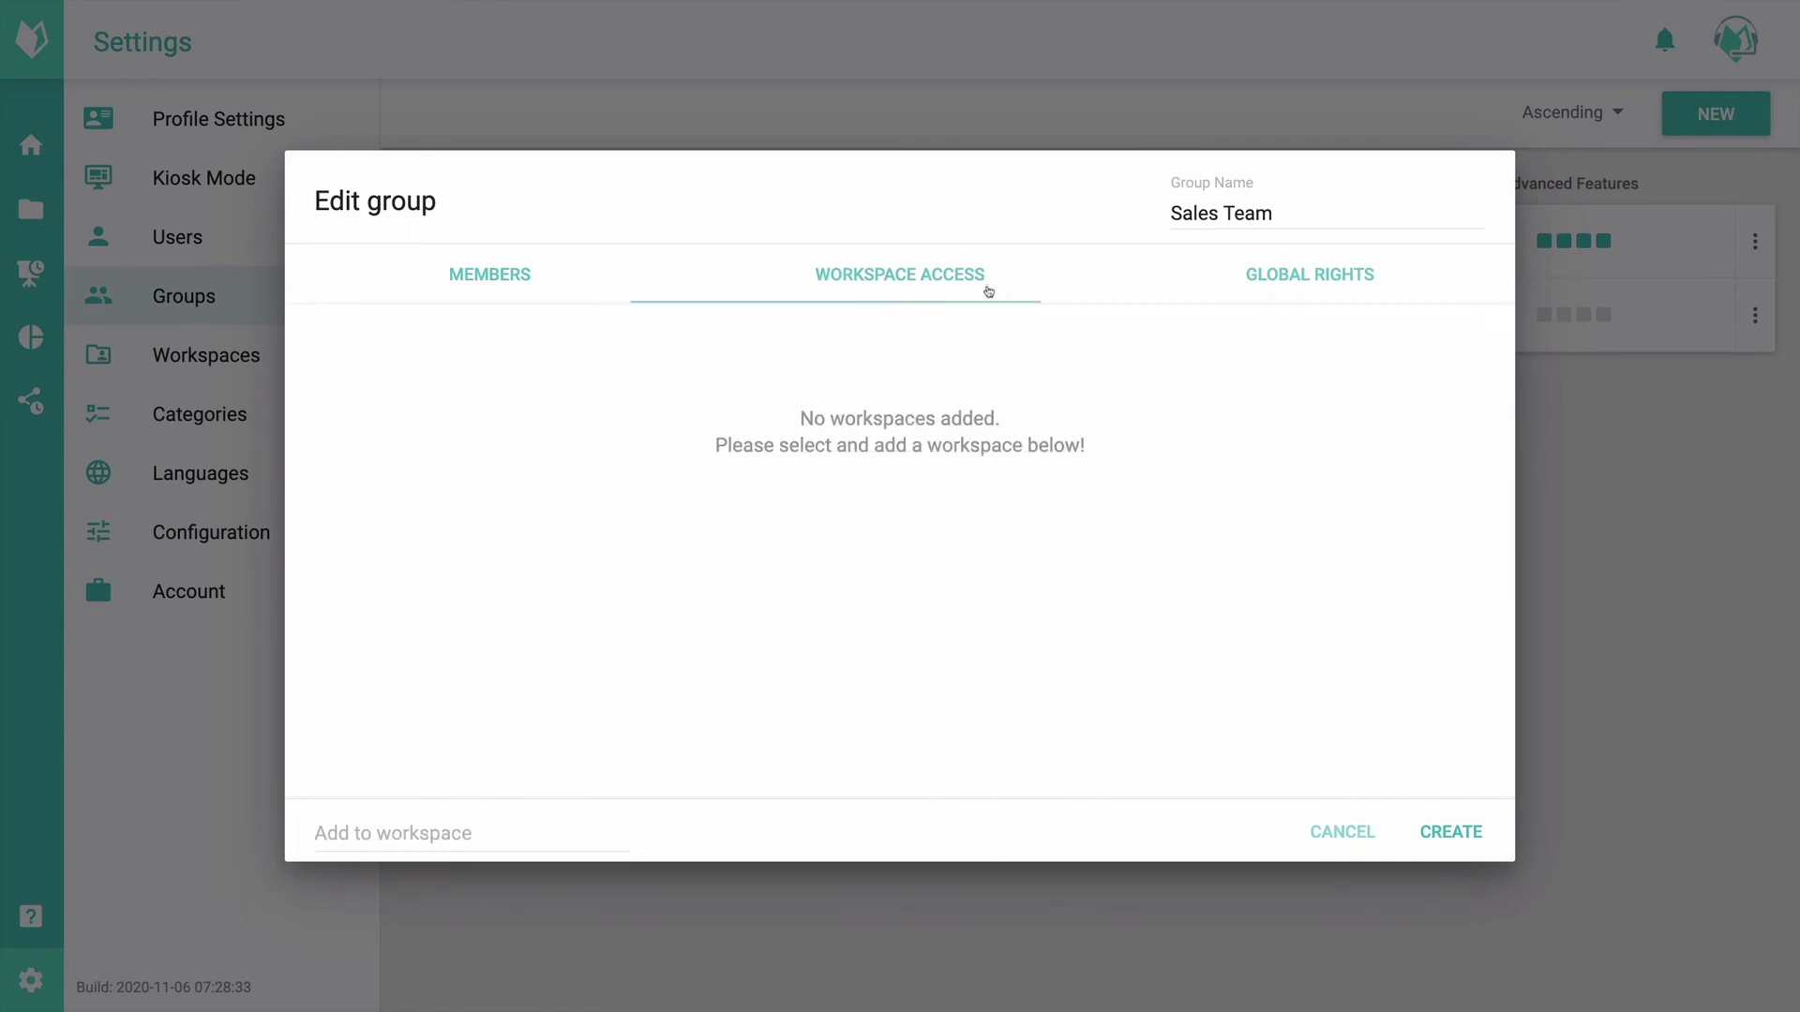
Step: Add Global Workspace and Demo Content to Sales Team with the Presenter role
left_click(473, 831)
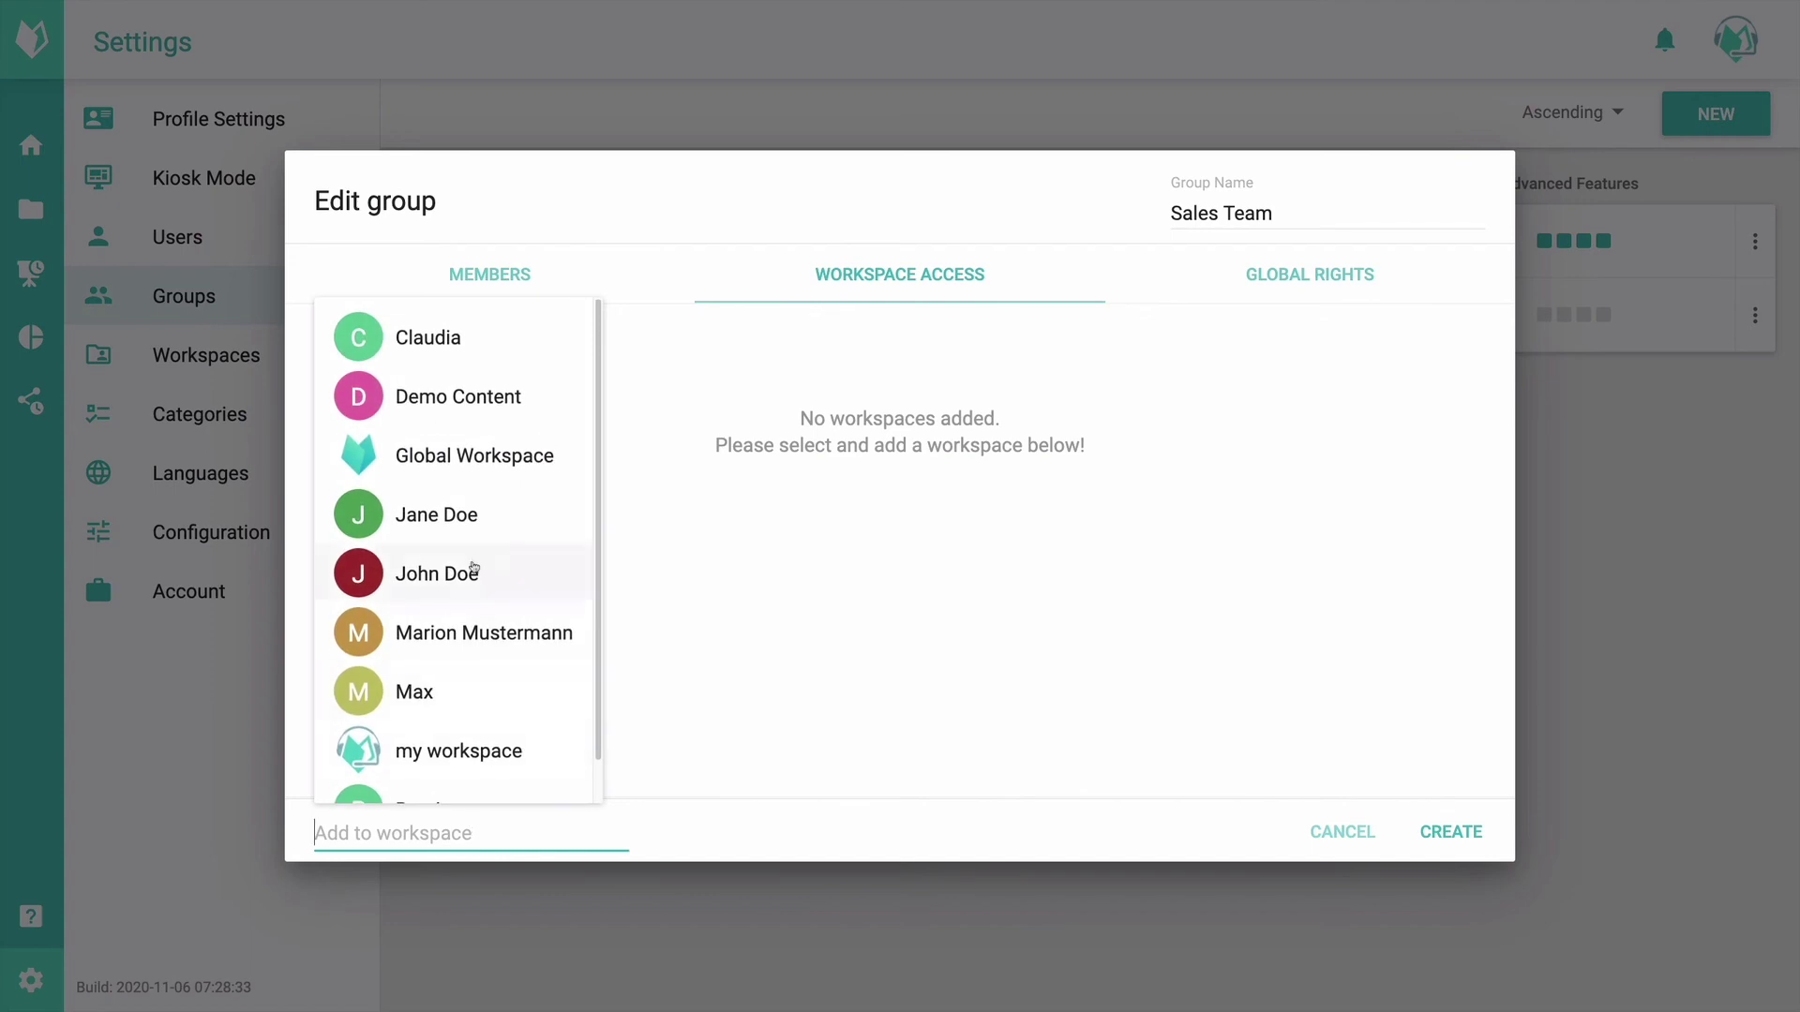
left_click(477, 482)
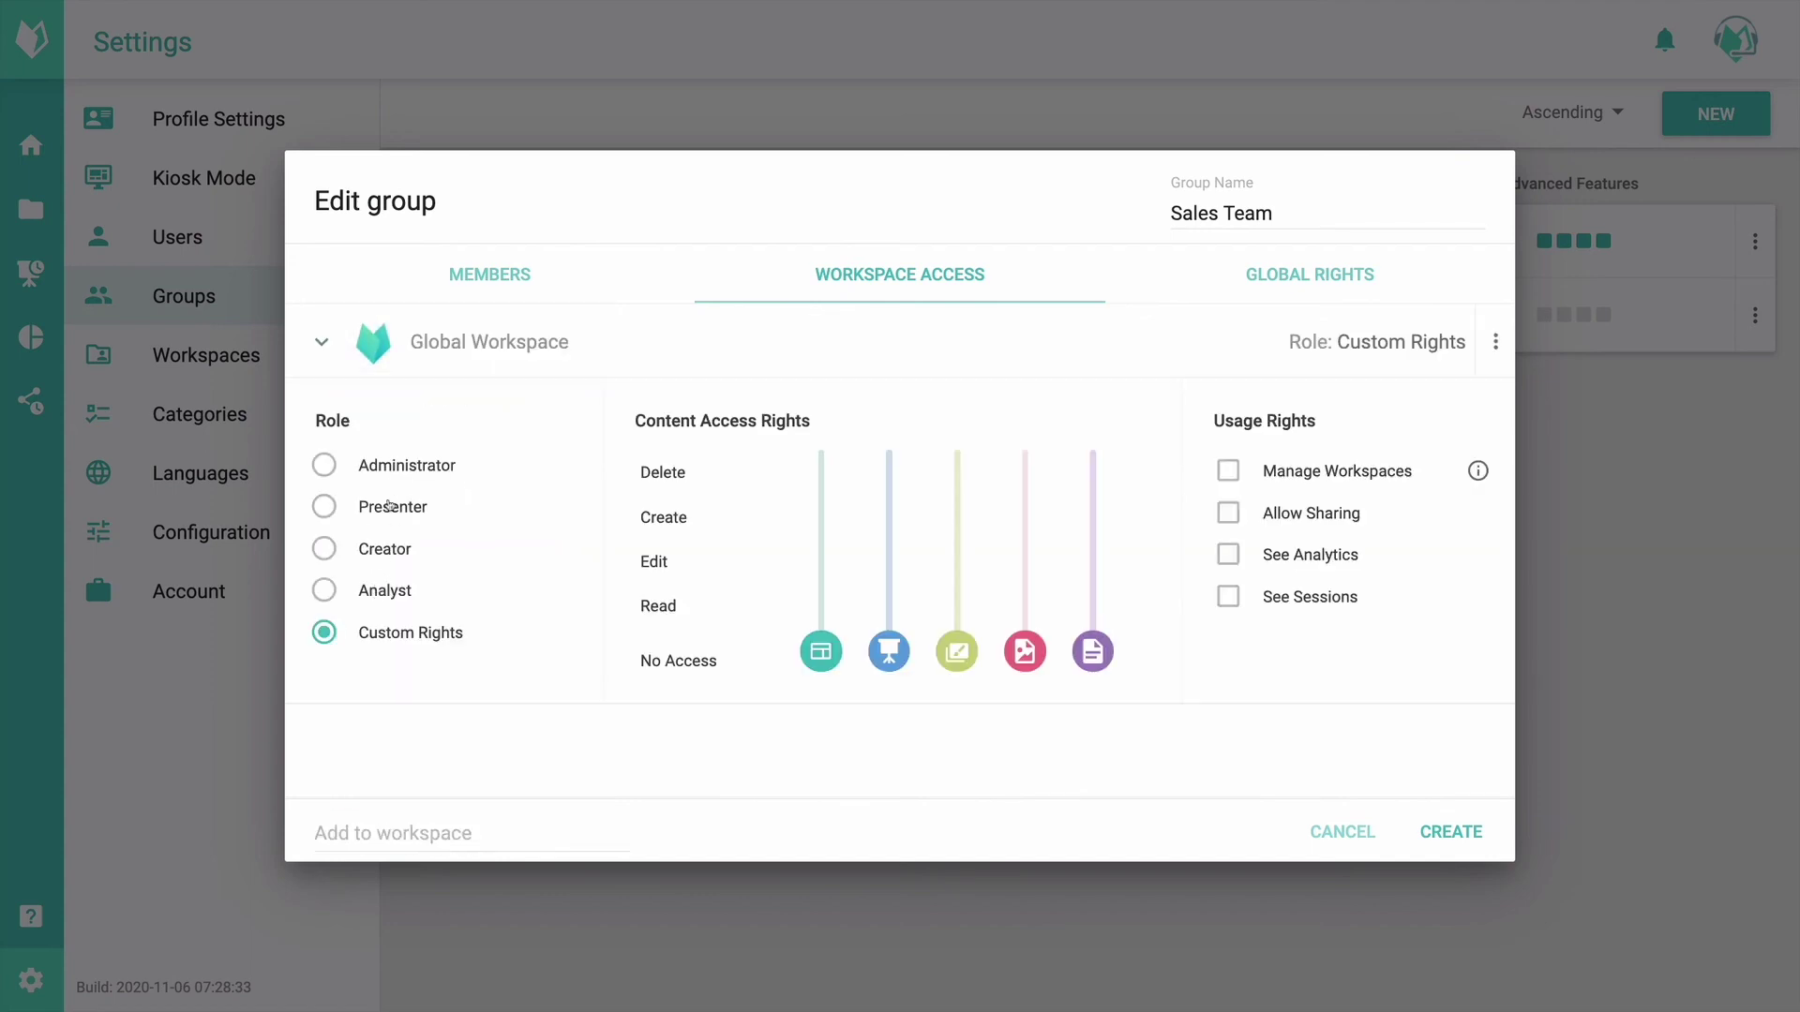
left_click(390, 506)
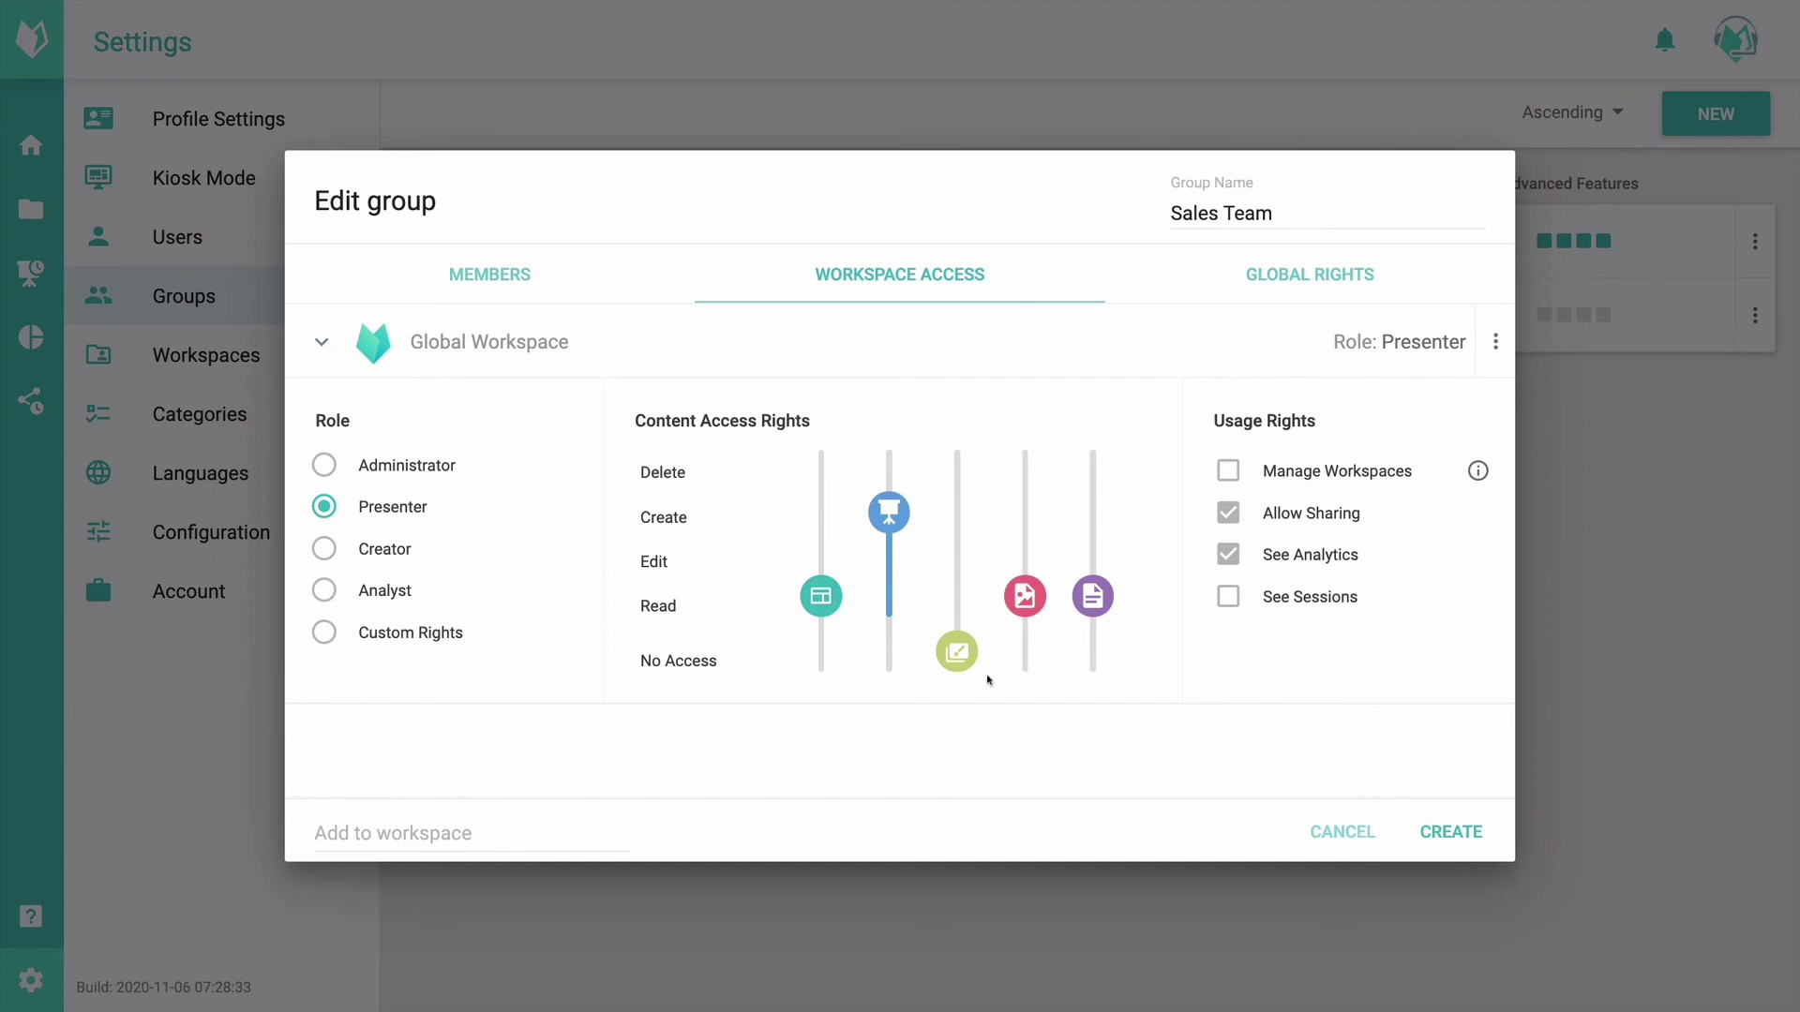
left_click(562, 343)
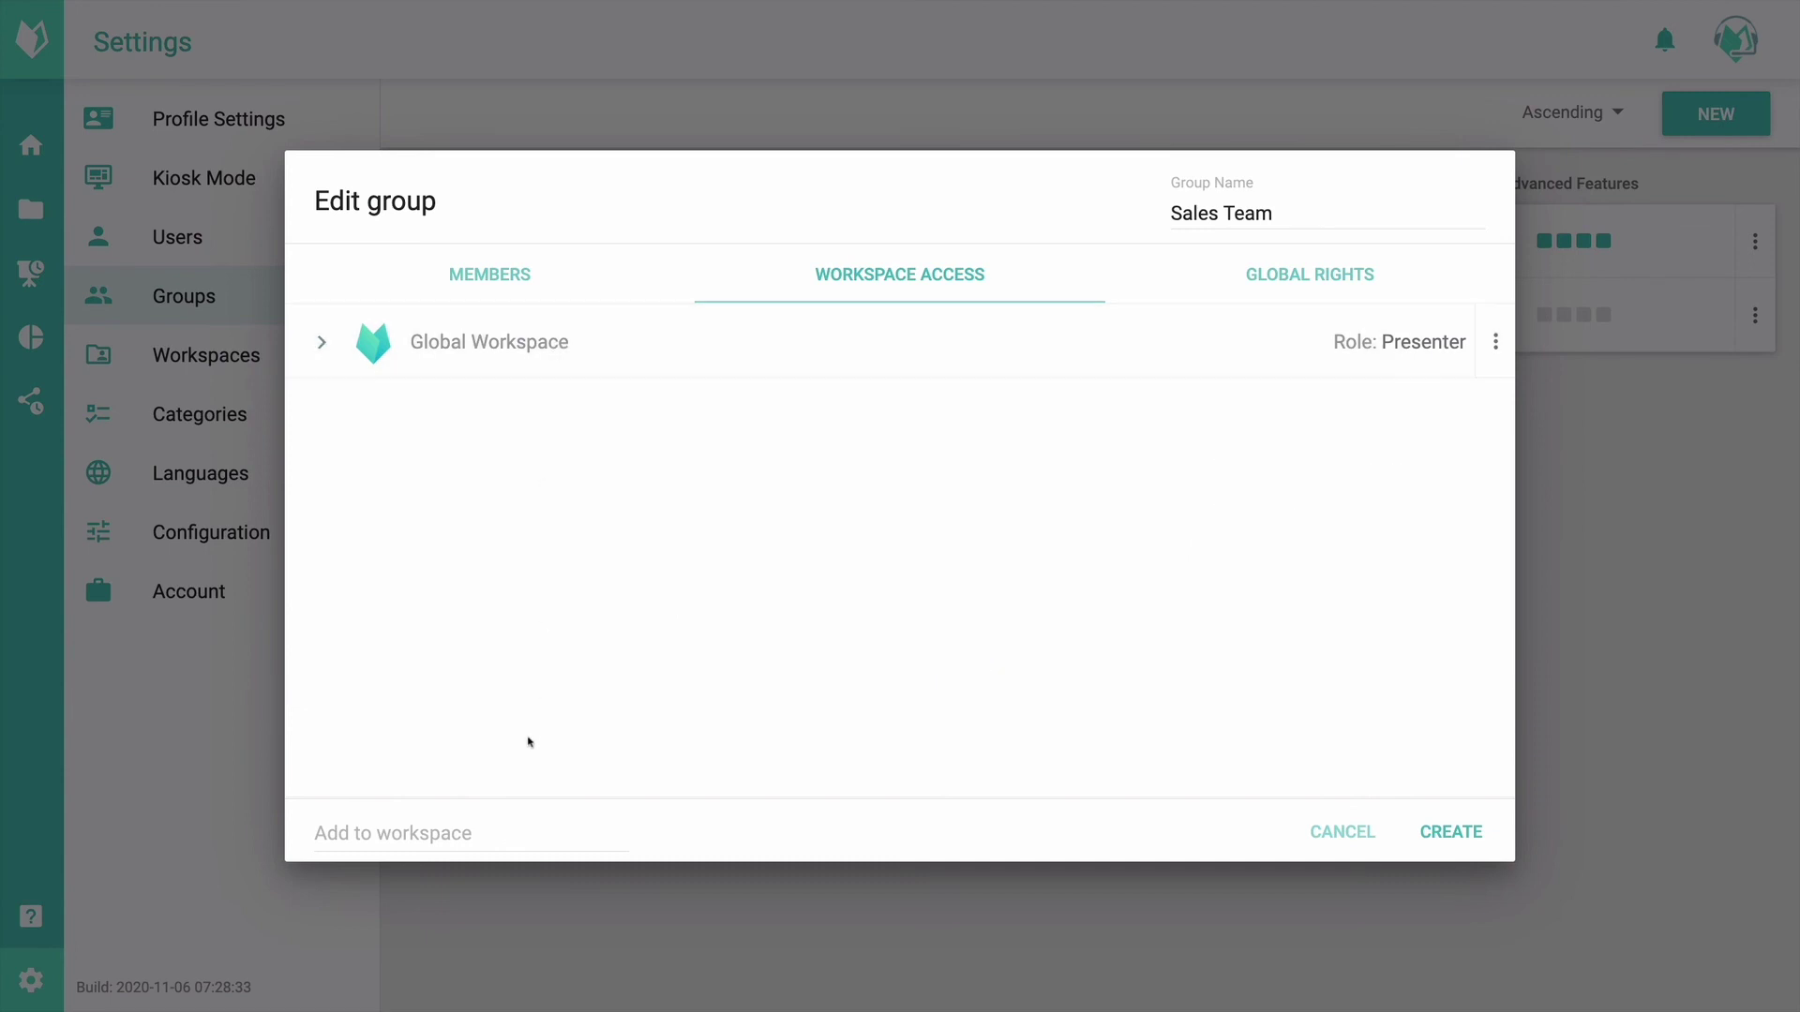
left_click(441, 833)
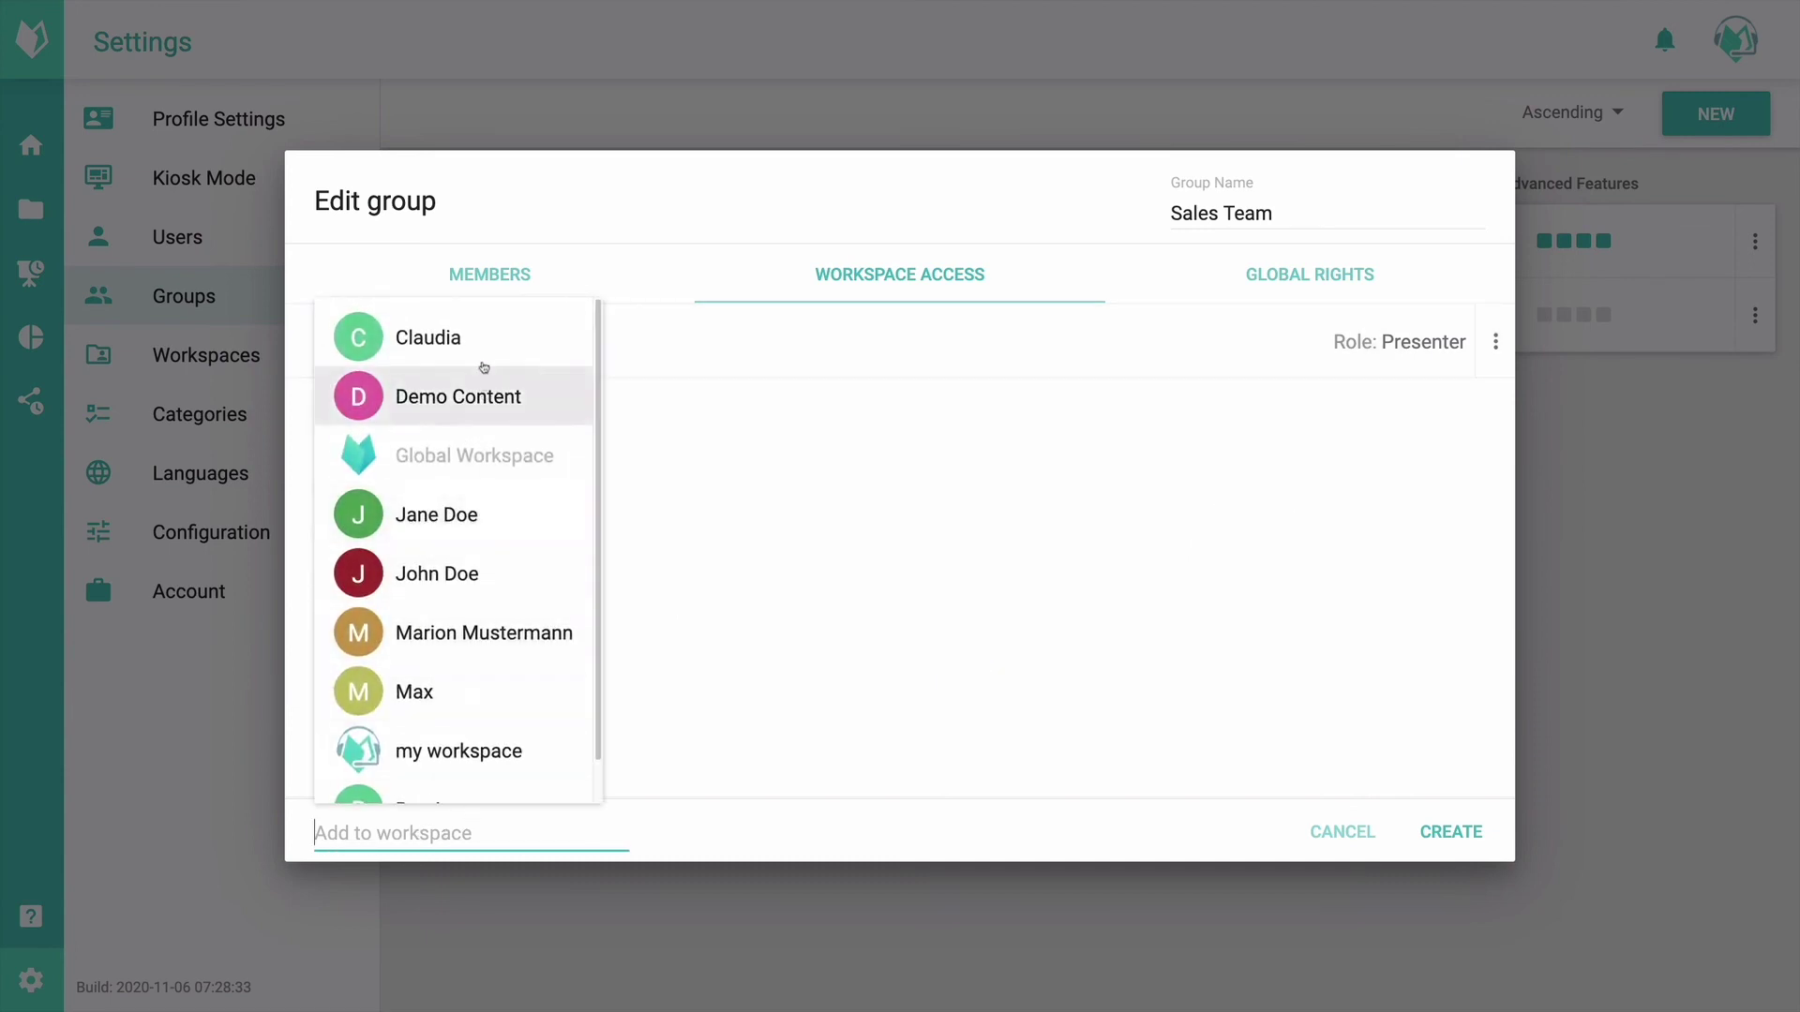
left_click(482, 394)
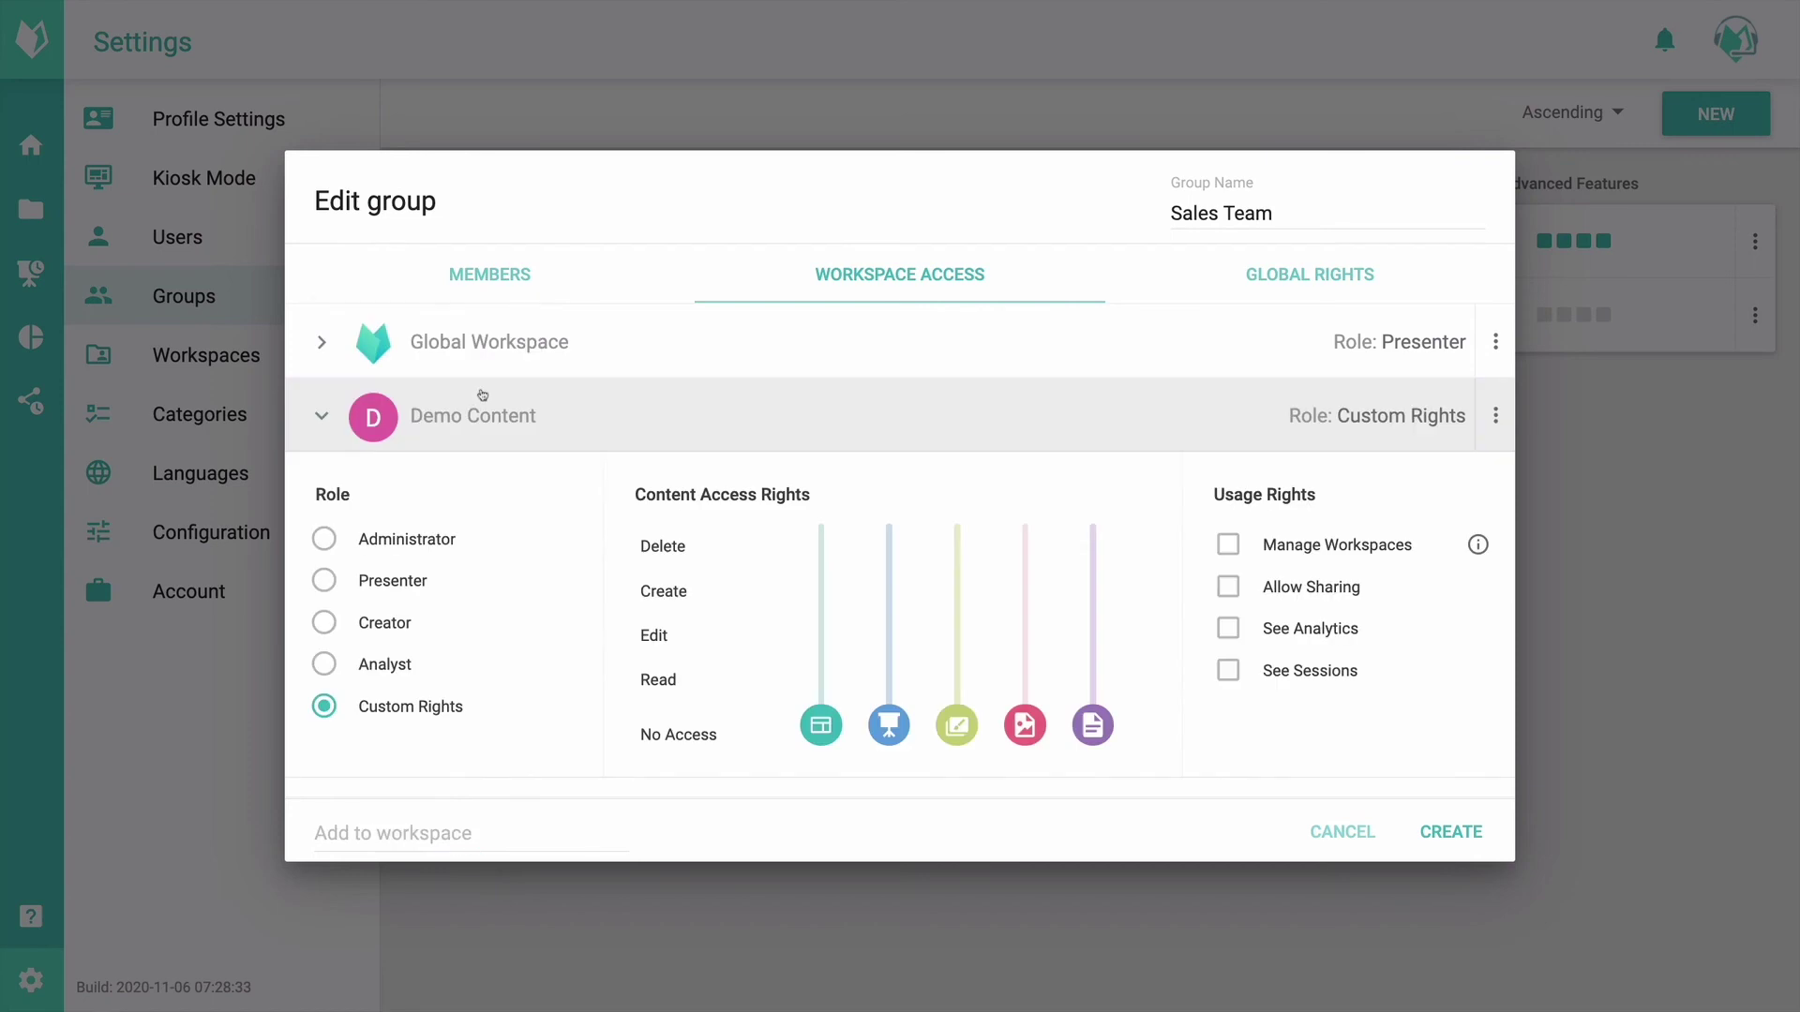
left_click(391, 583)
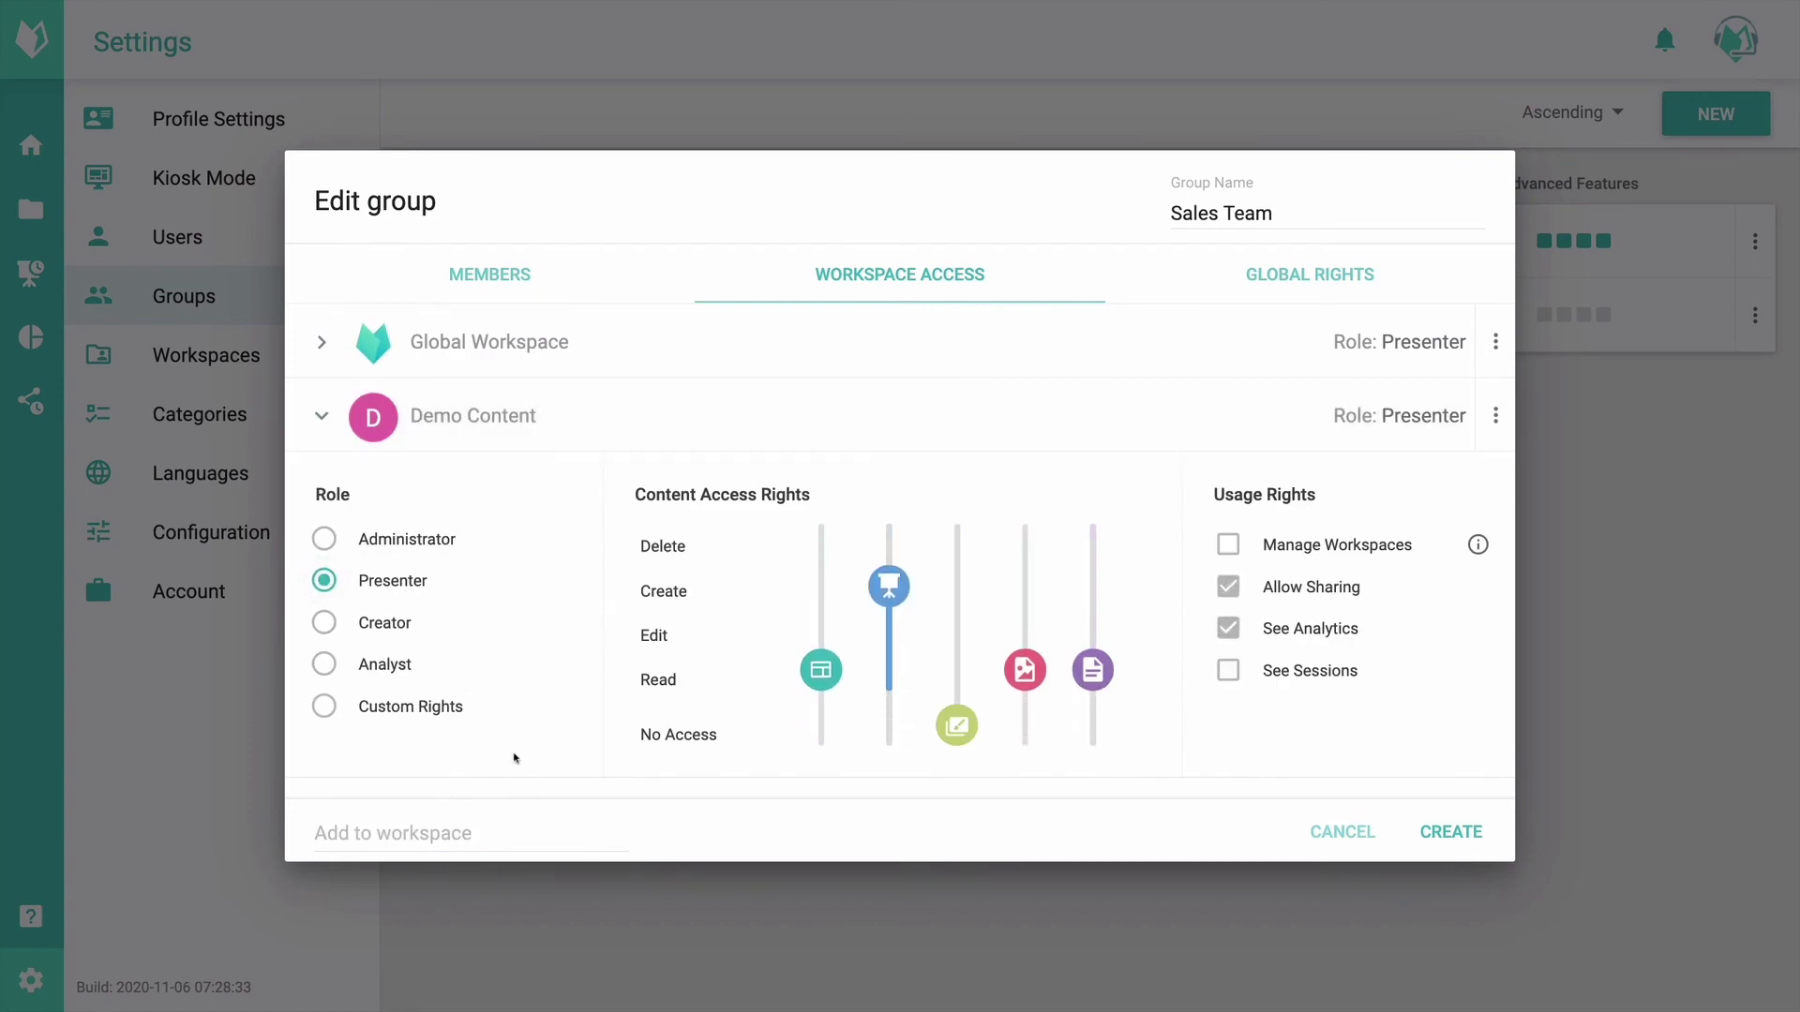
Step: Add my workspace to Sales Team with the Analyst role
left_click(426, 834)
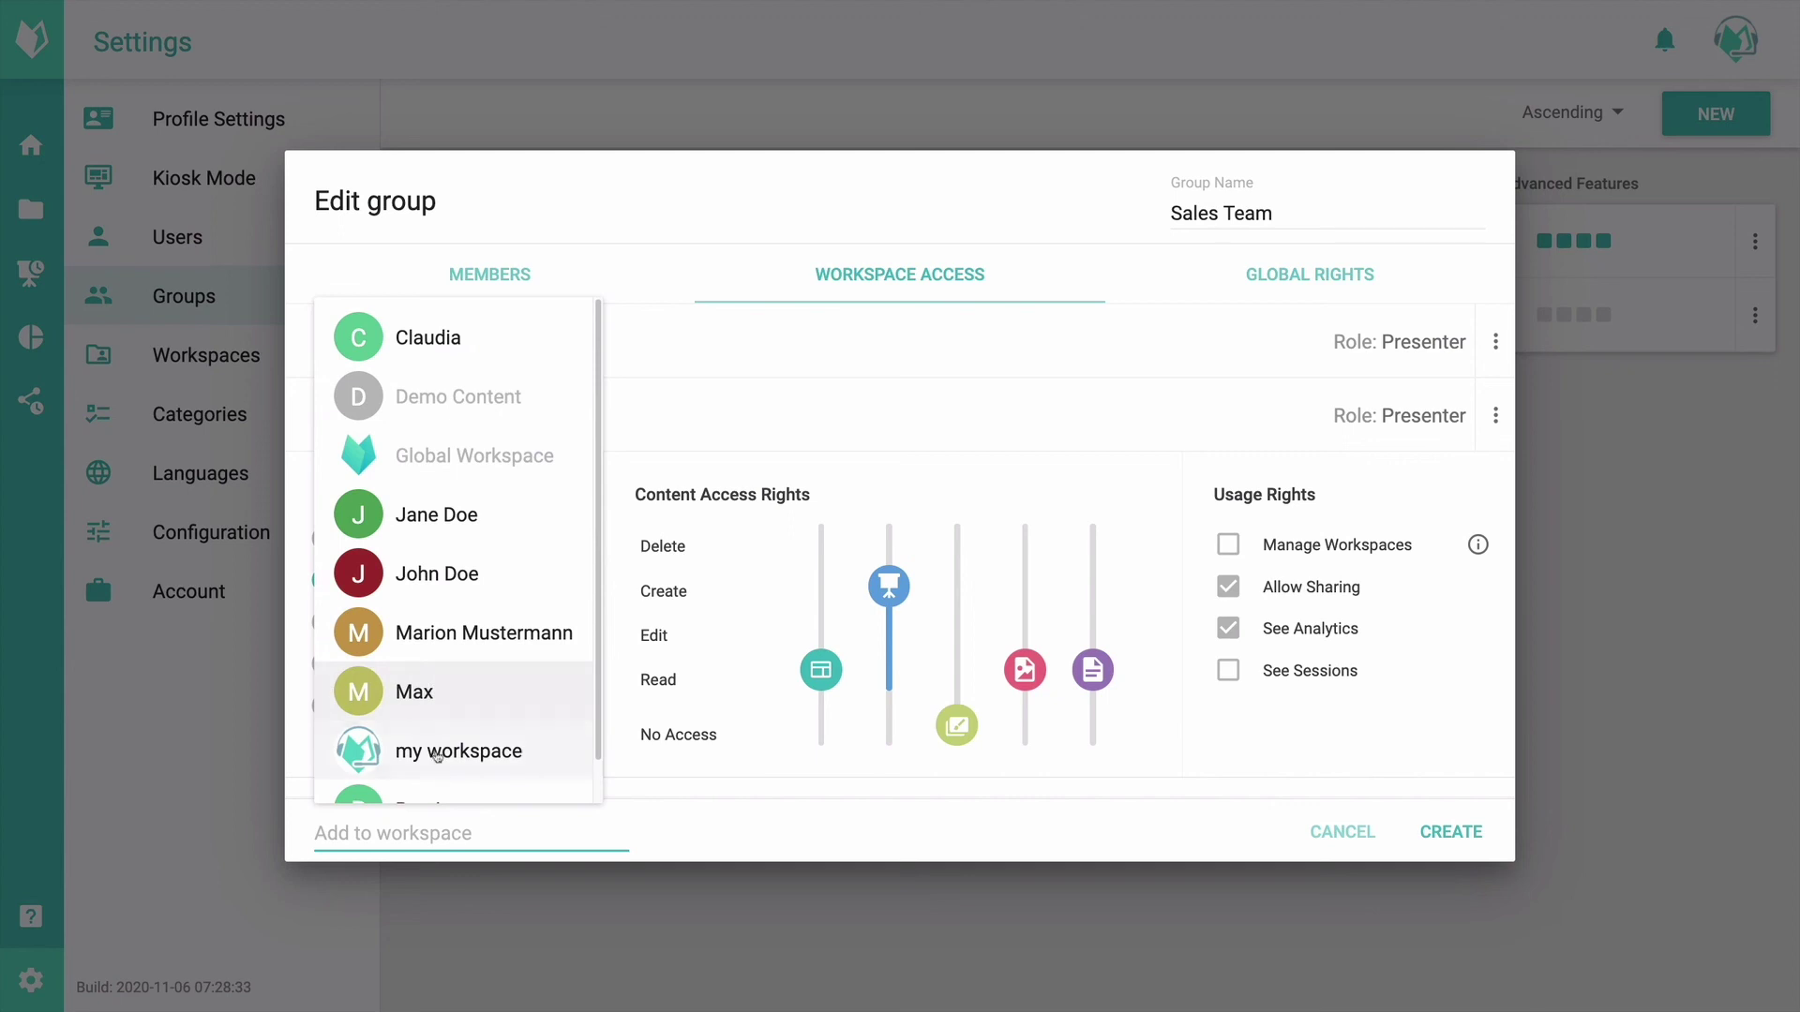
left_click(442, 754)
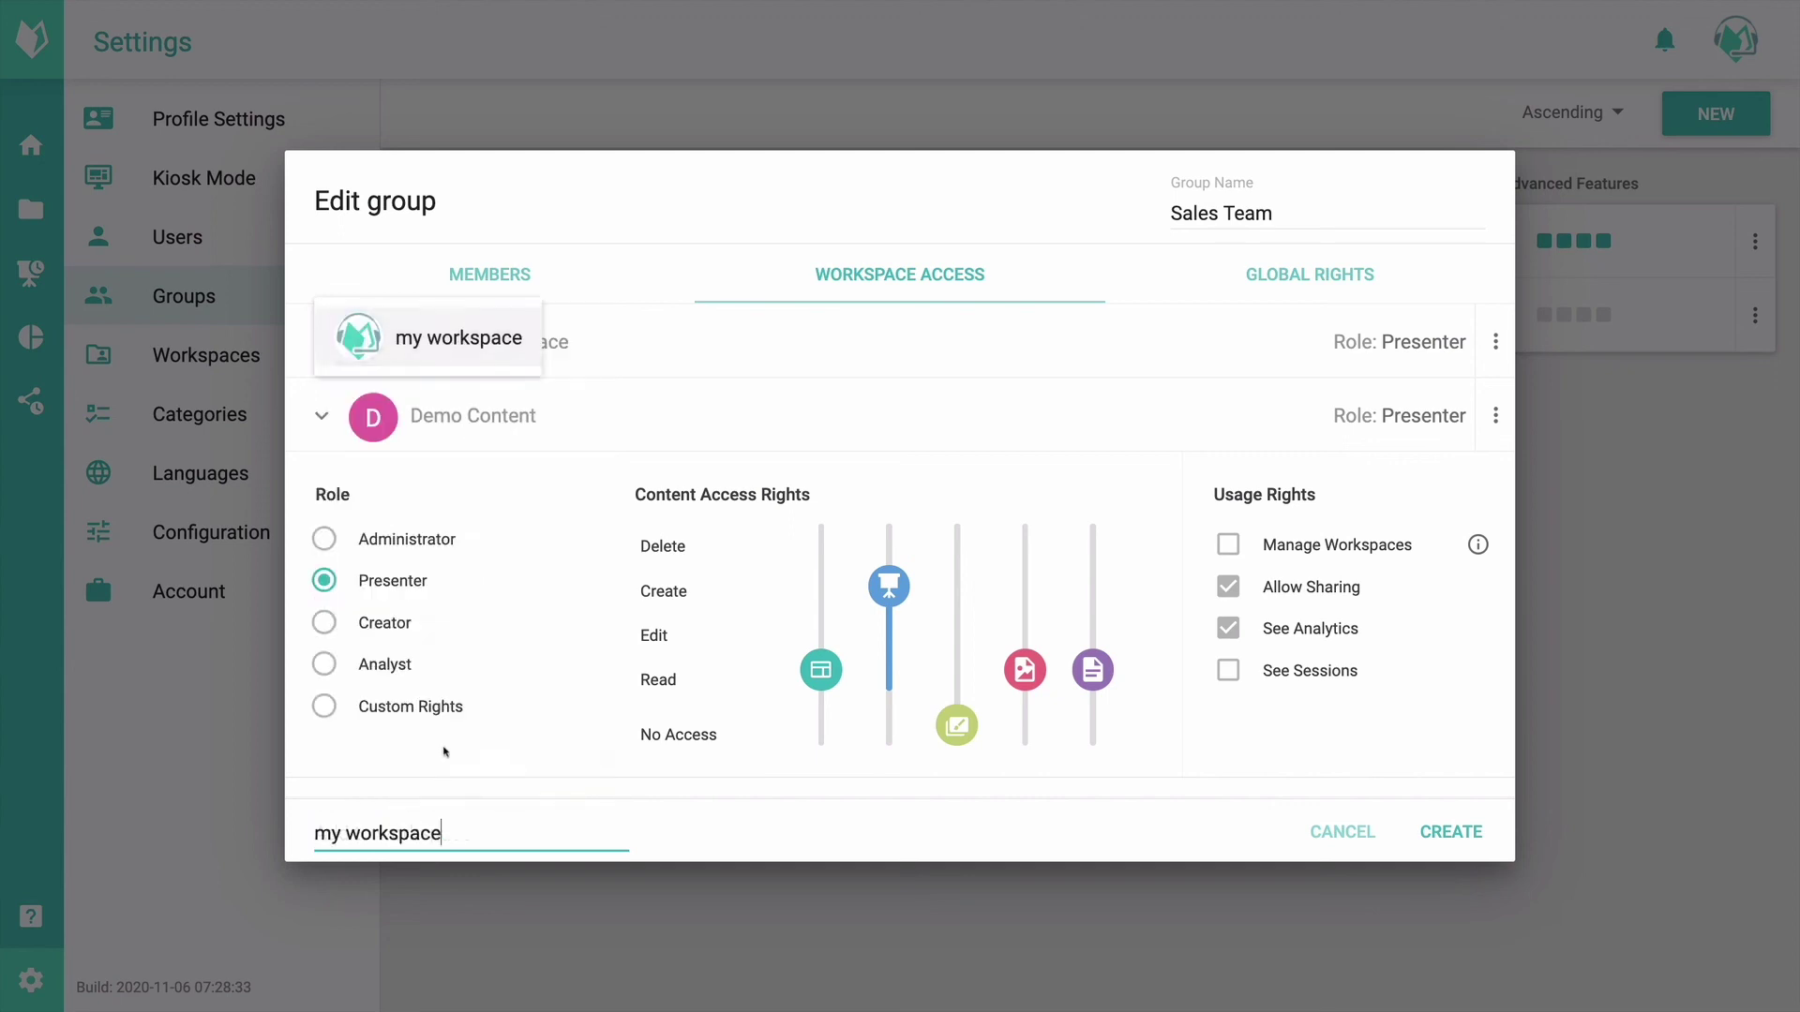
left_click(392, 709)
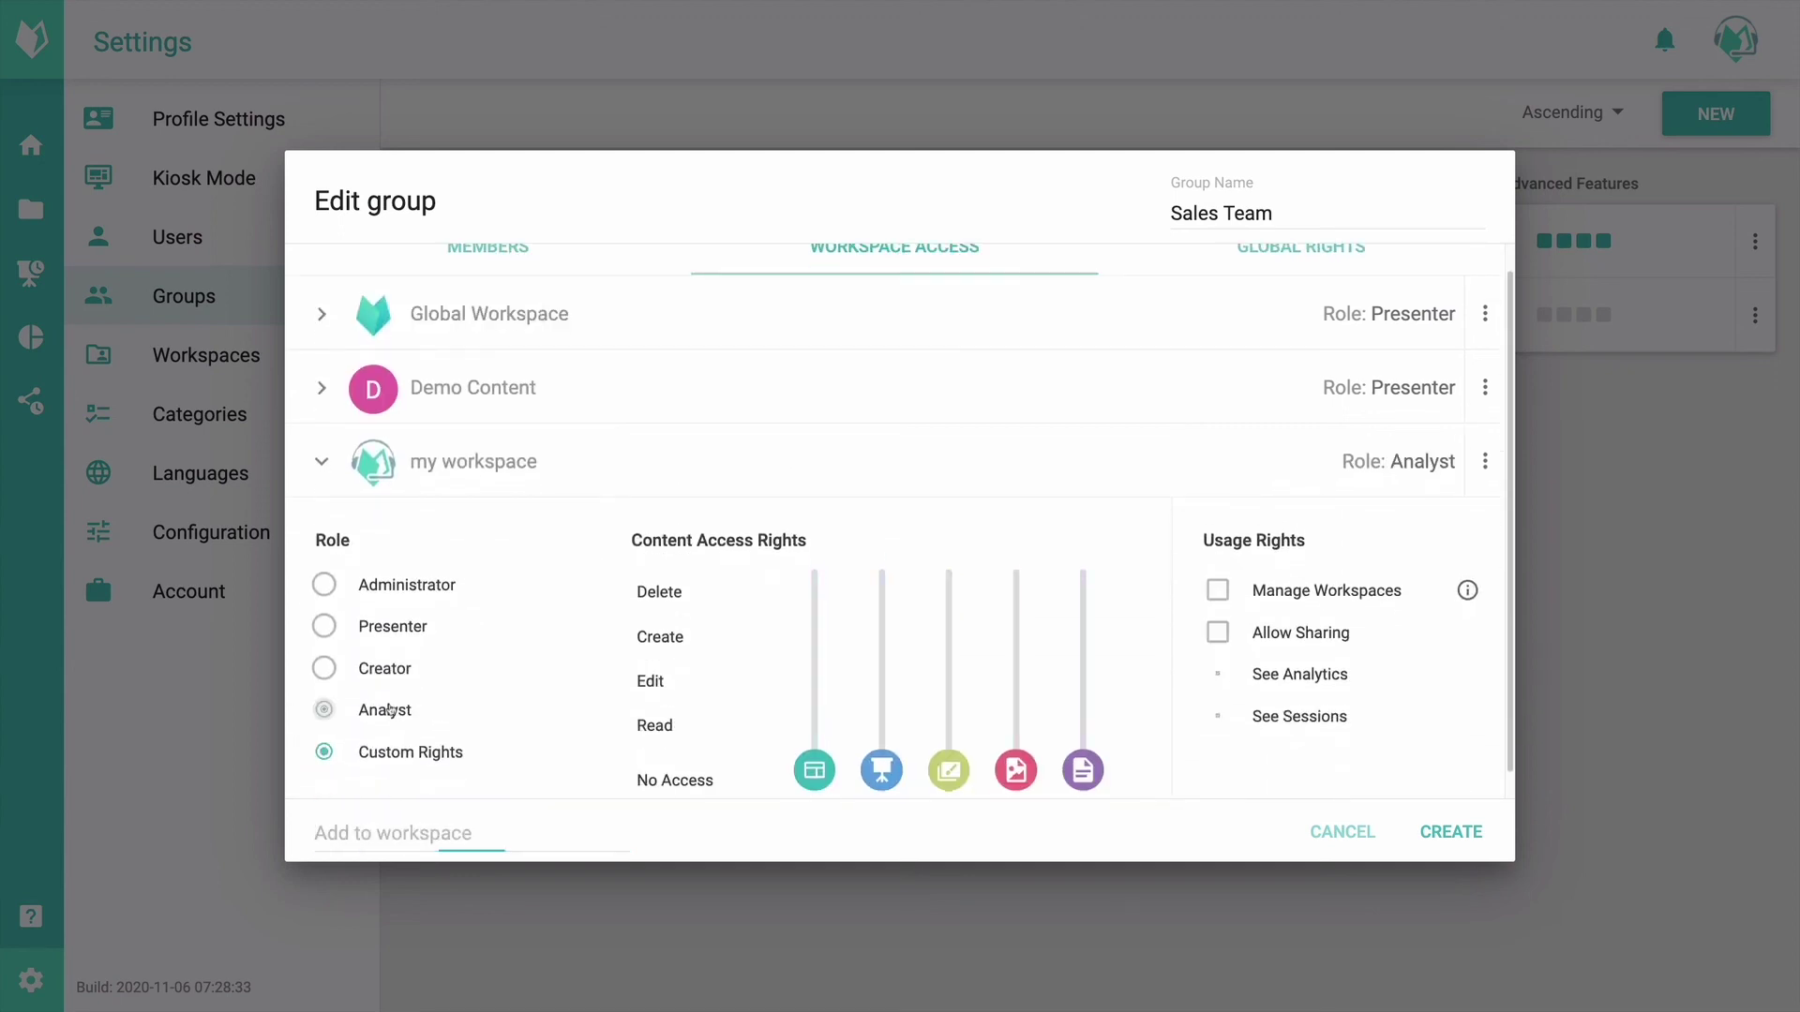
scroll(1256, 628, "down", 1)
scroll(1125, 450, "up", 2)
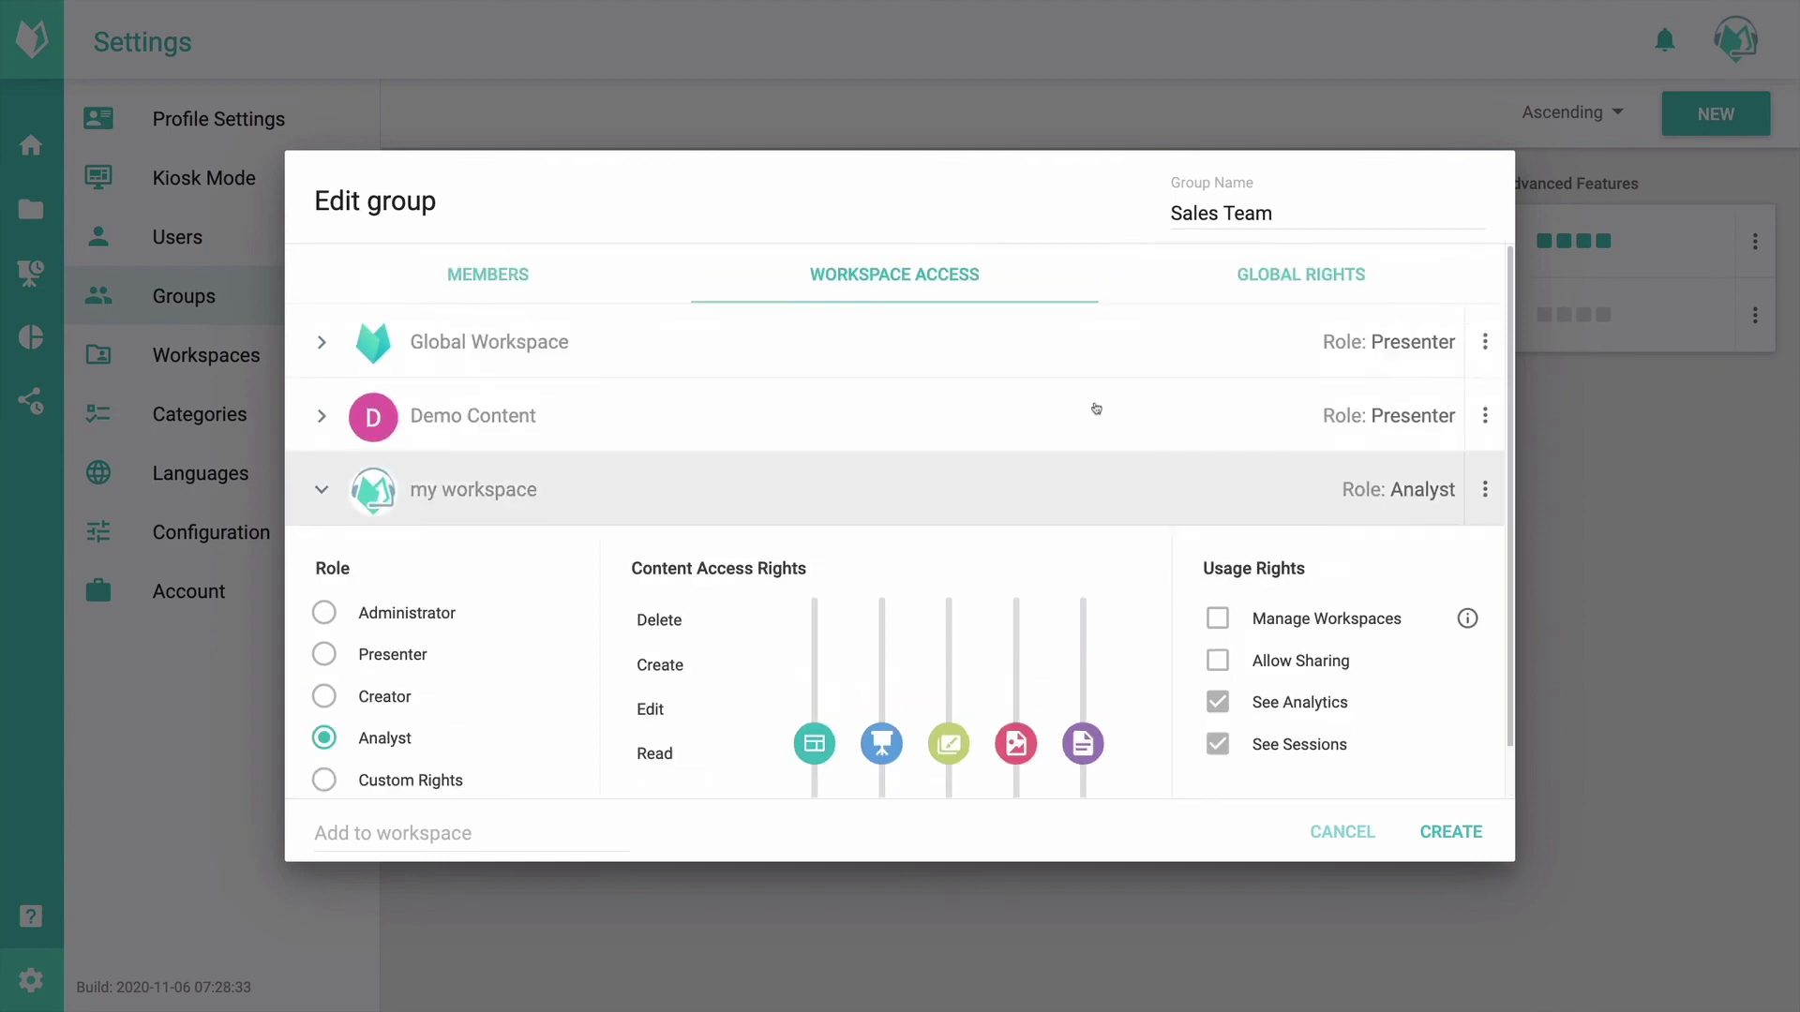
left_click(1345, 279)
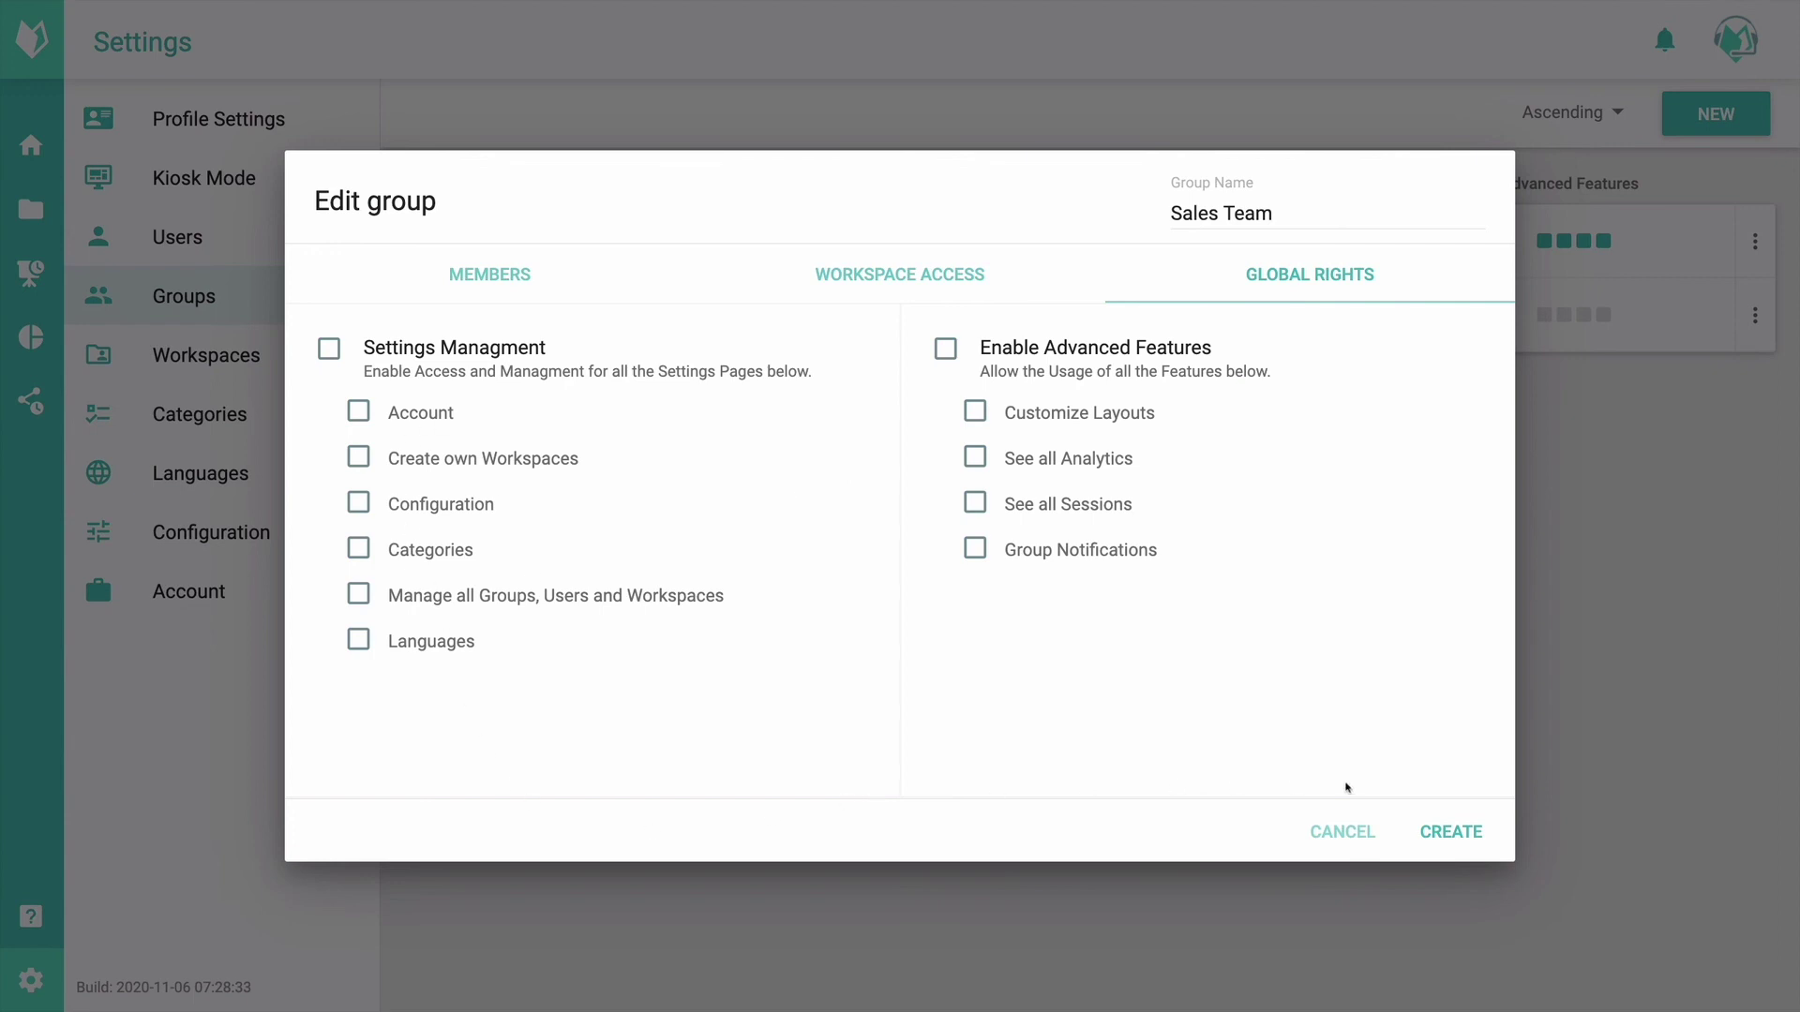
Step: Save the Sales Team group and go to the Workspaces settings page
left_click(1441, 850)
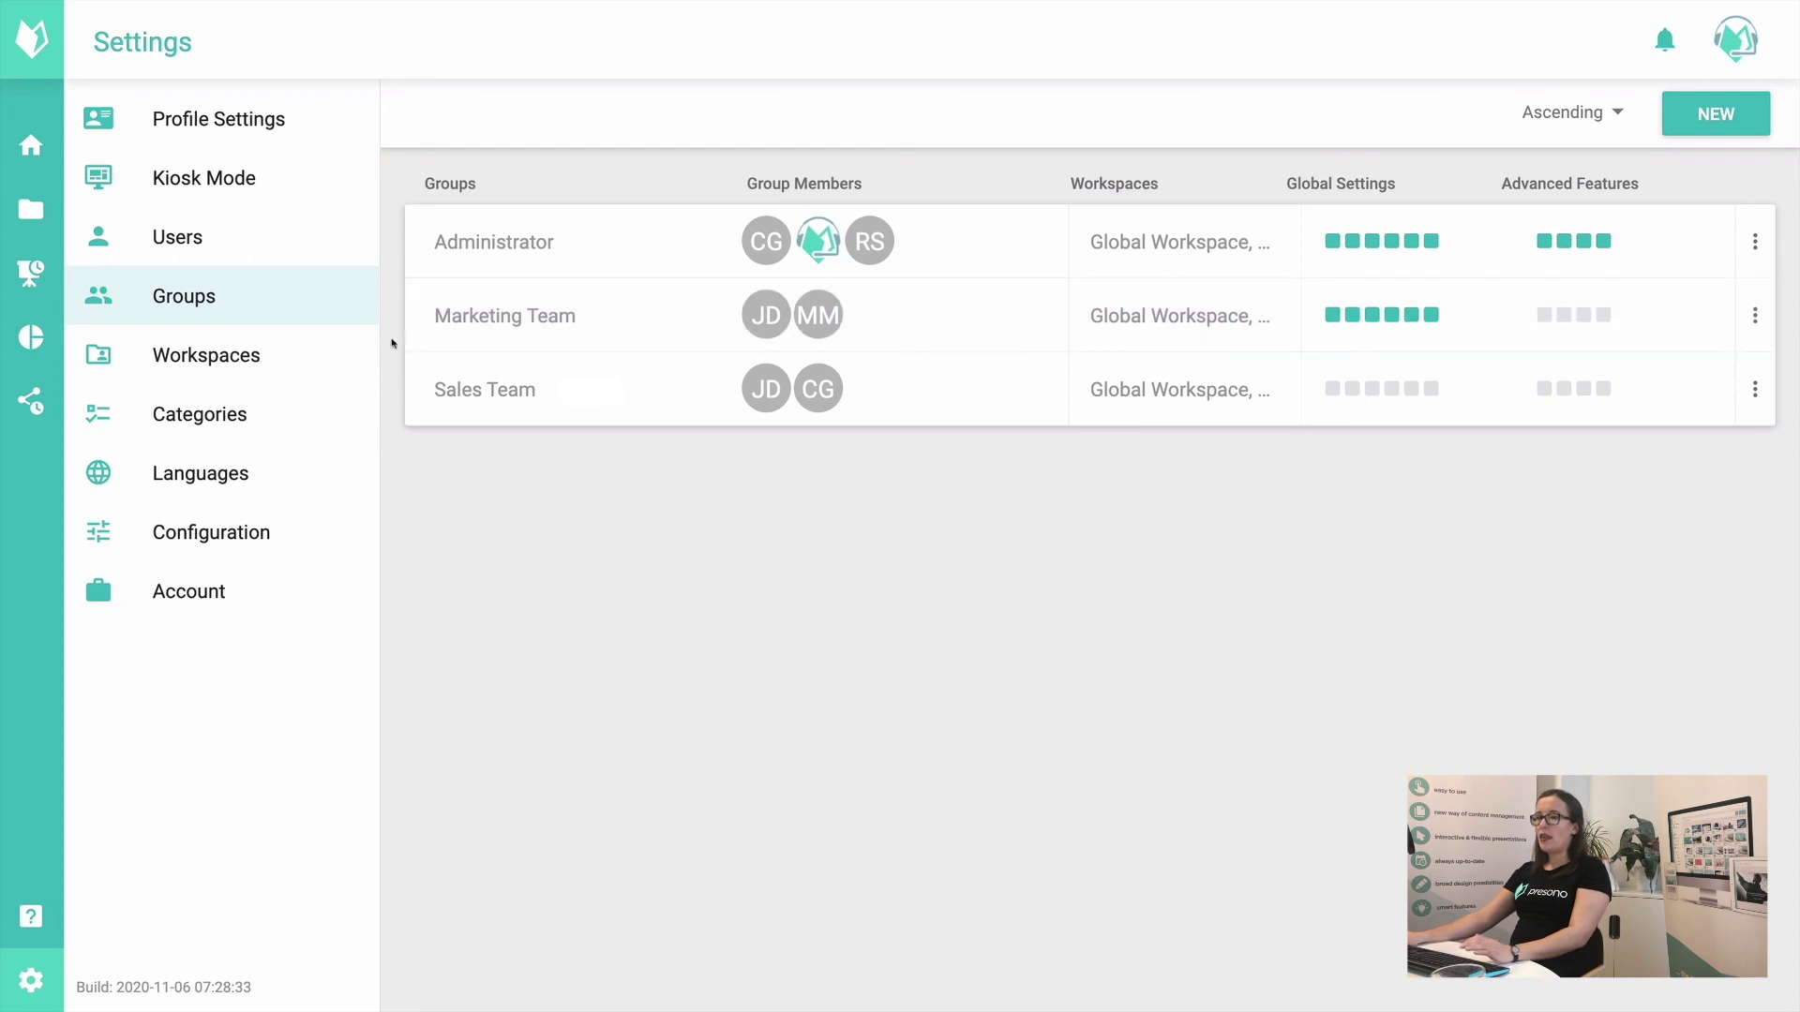
left_click(308, 353)
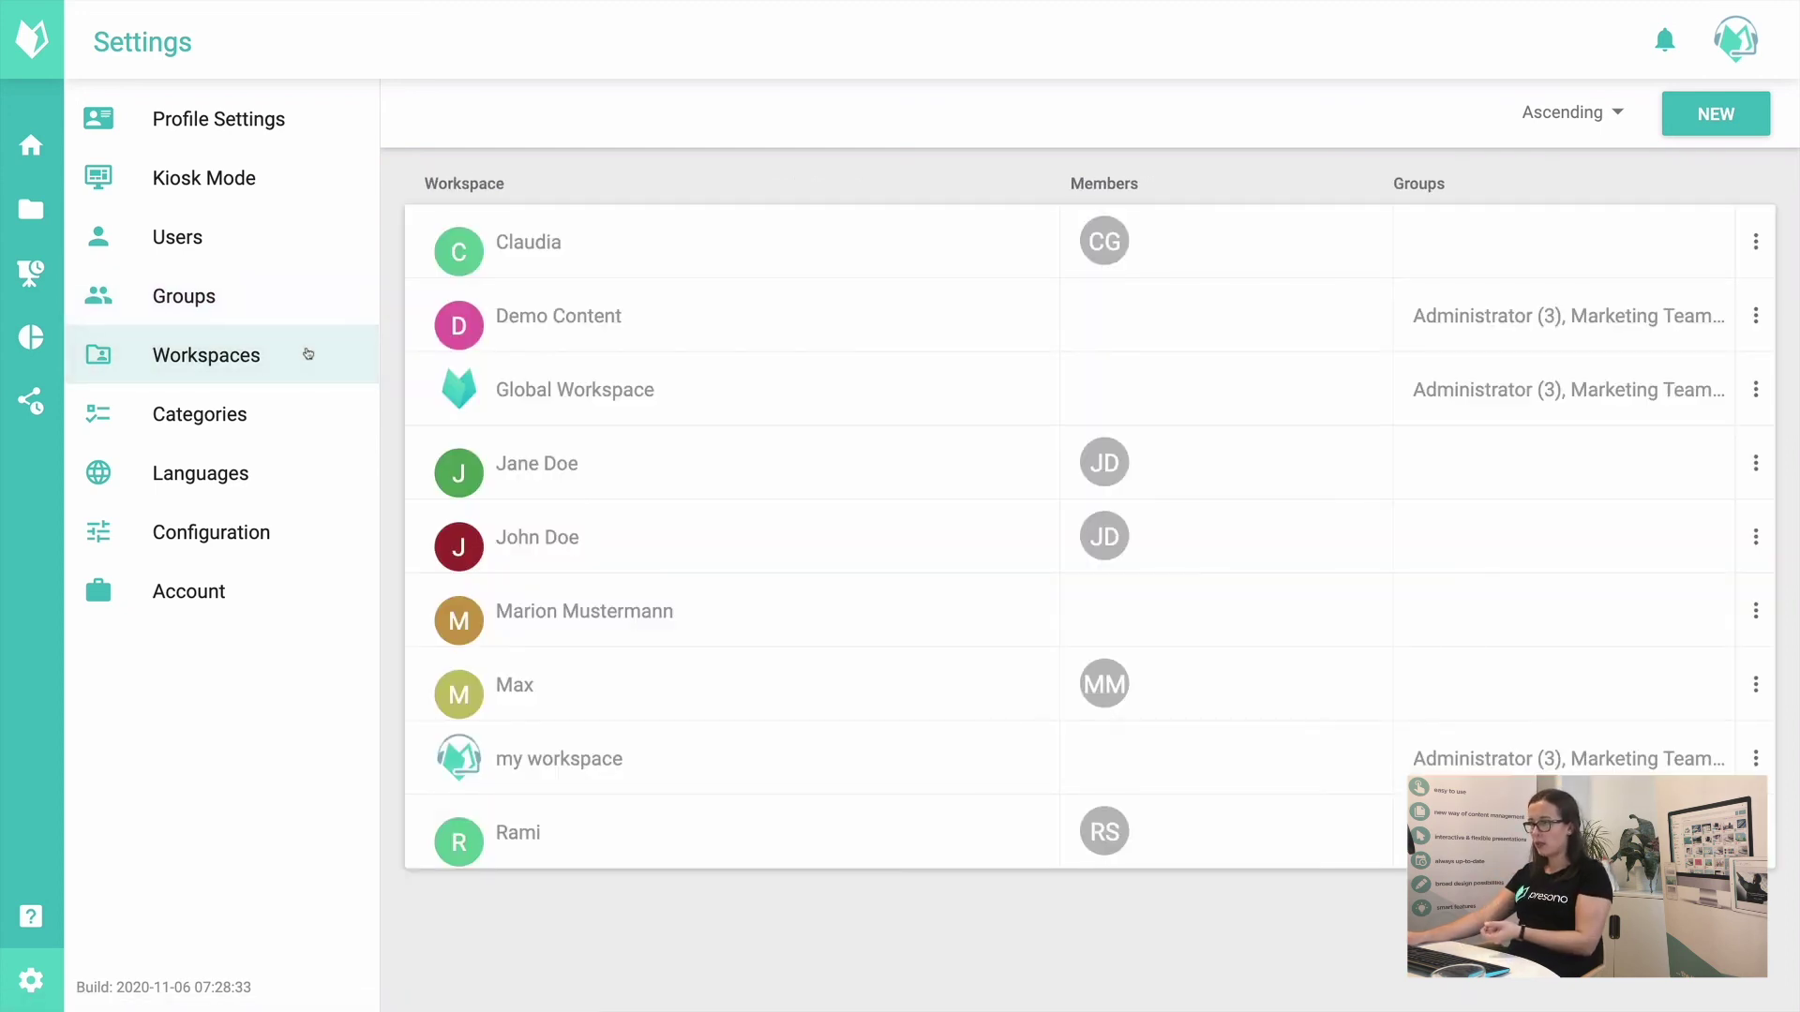
Step: Start a new workspace named 'Marketing Content'
left_click(1719, 115)
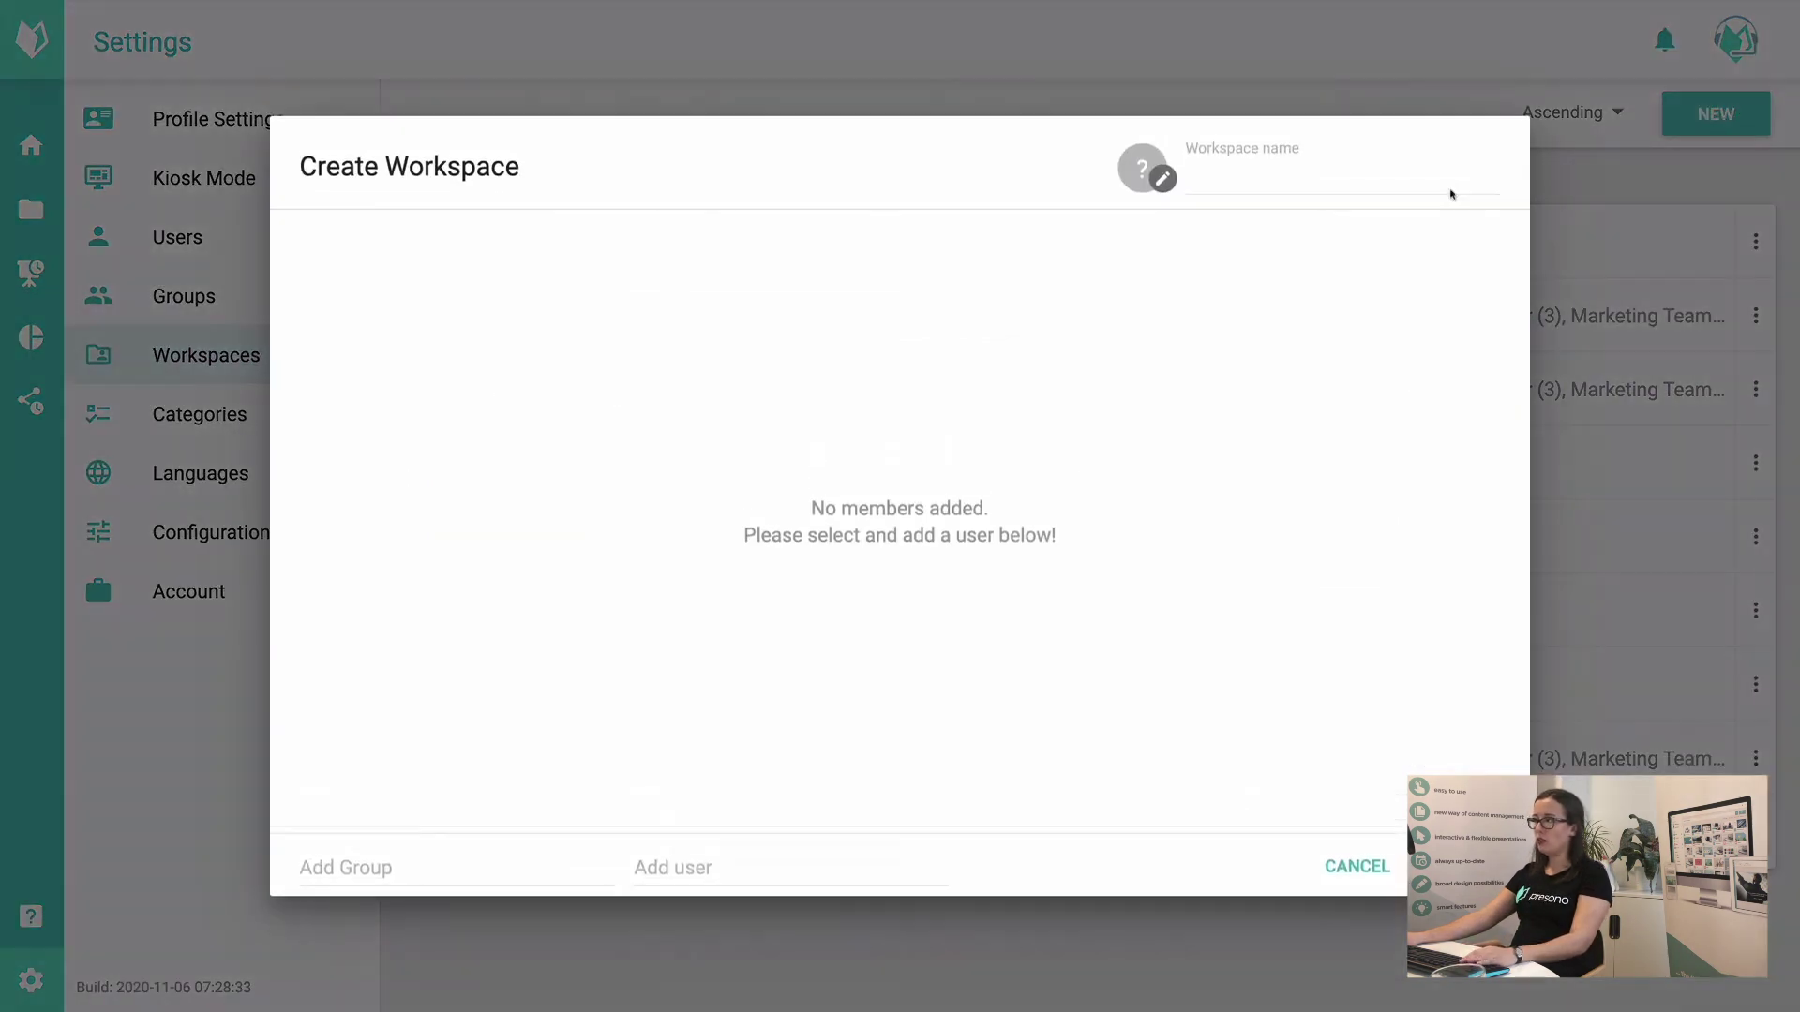
left_click(1284, 188)
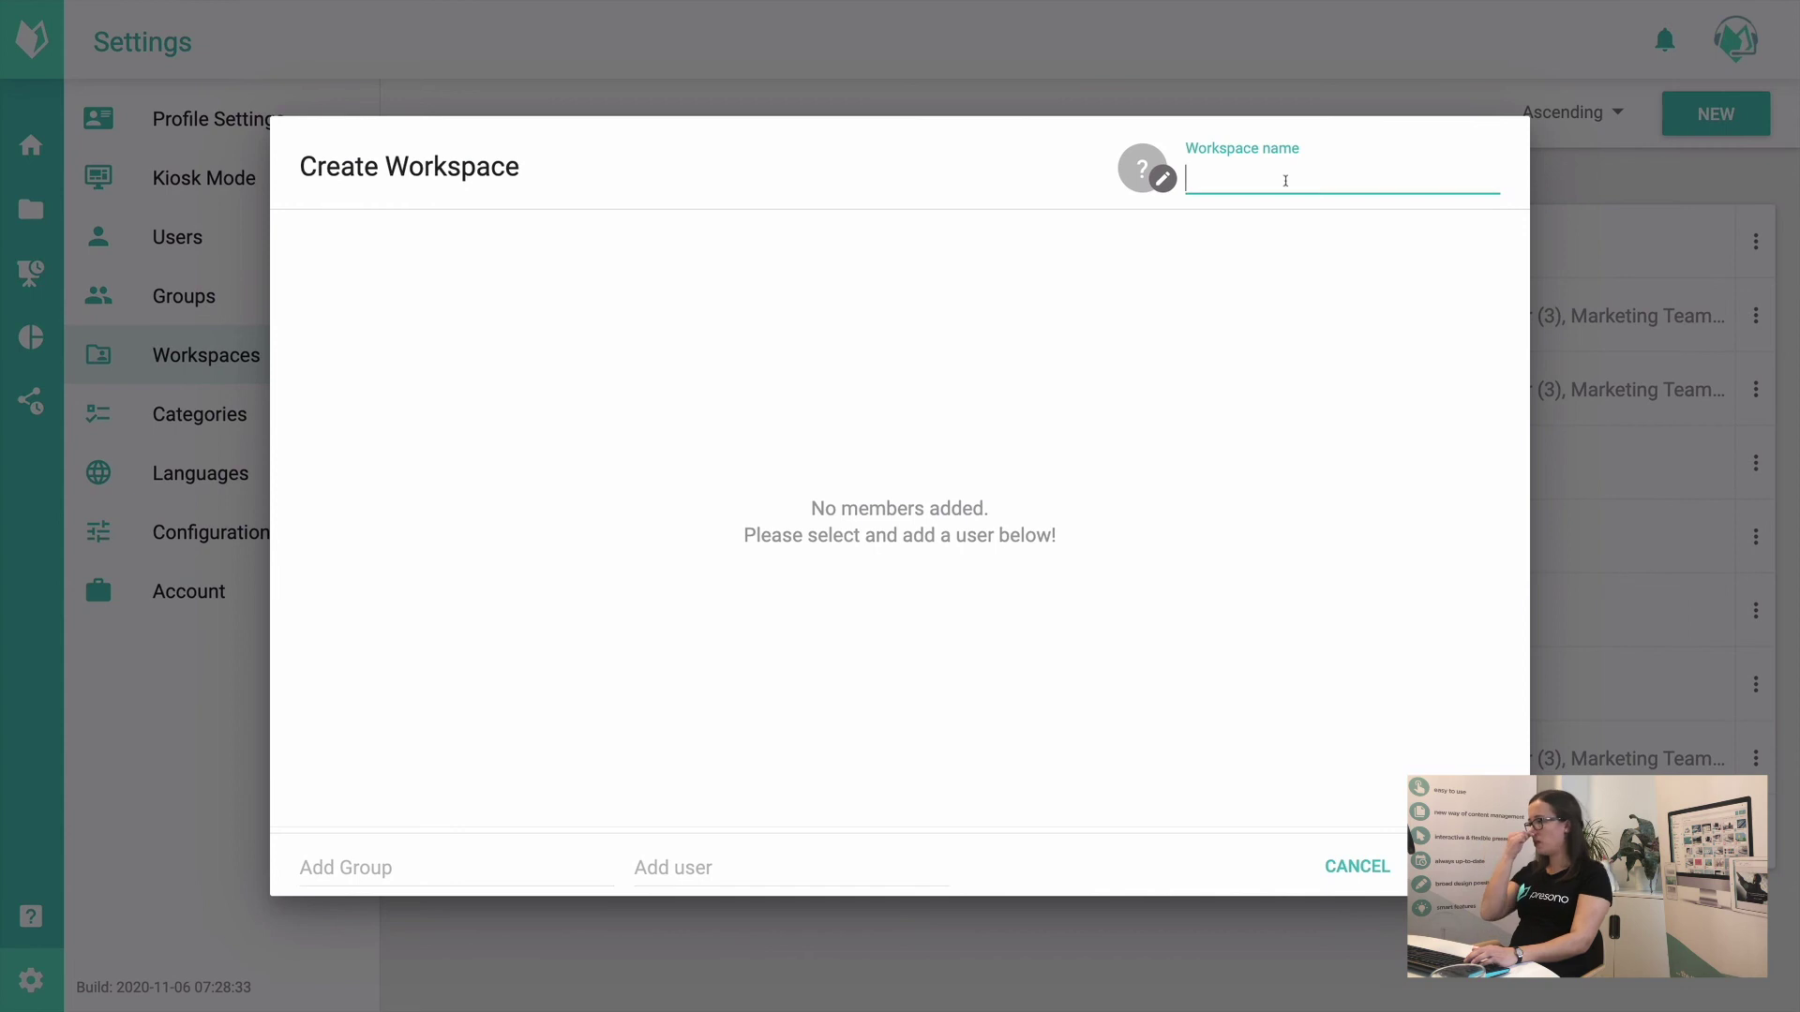
type("M")
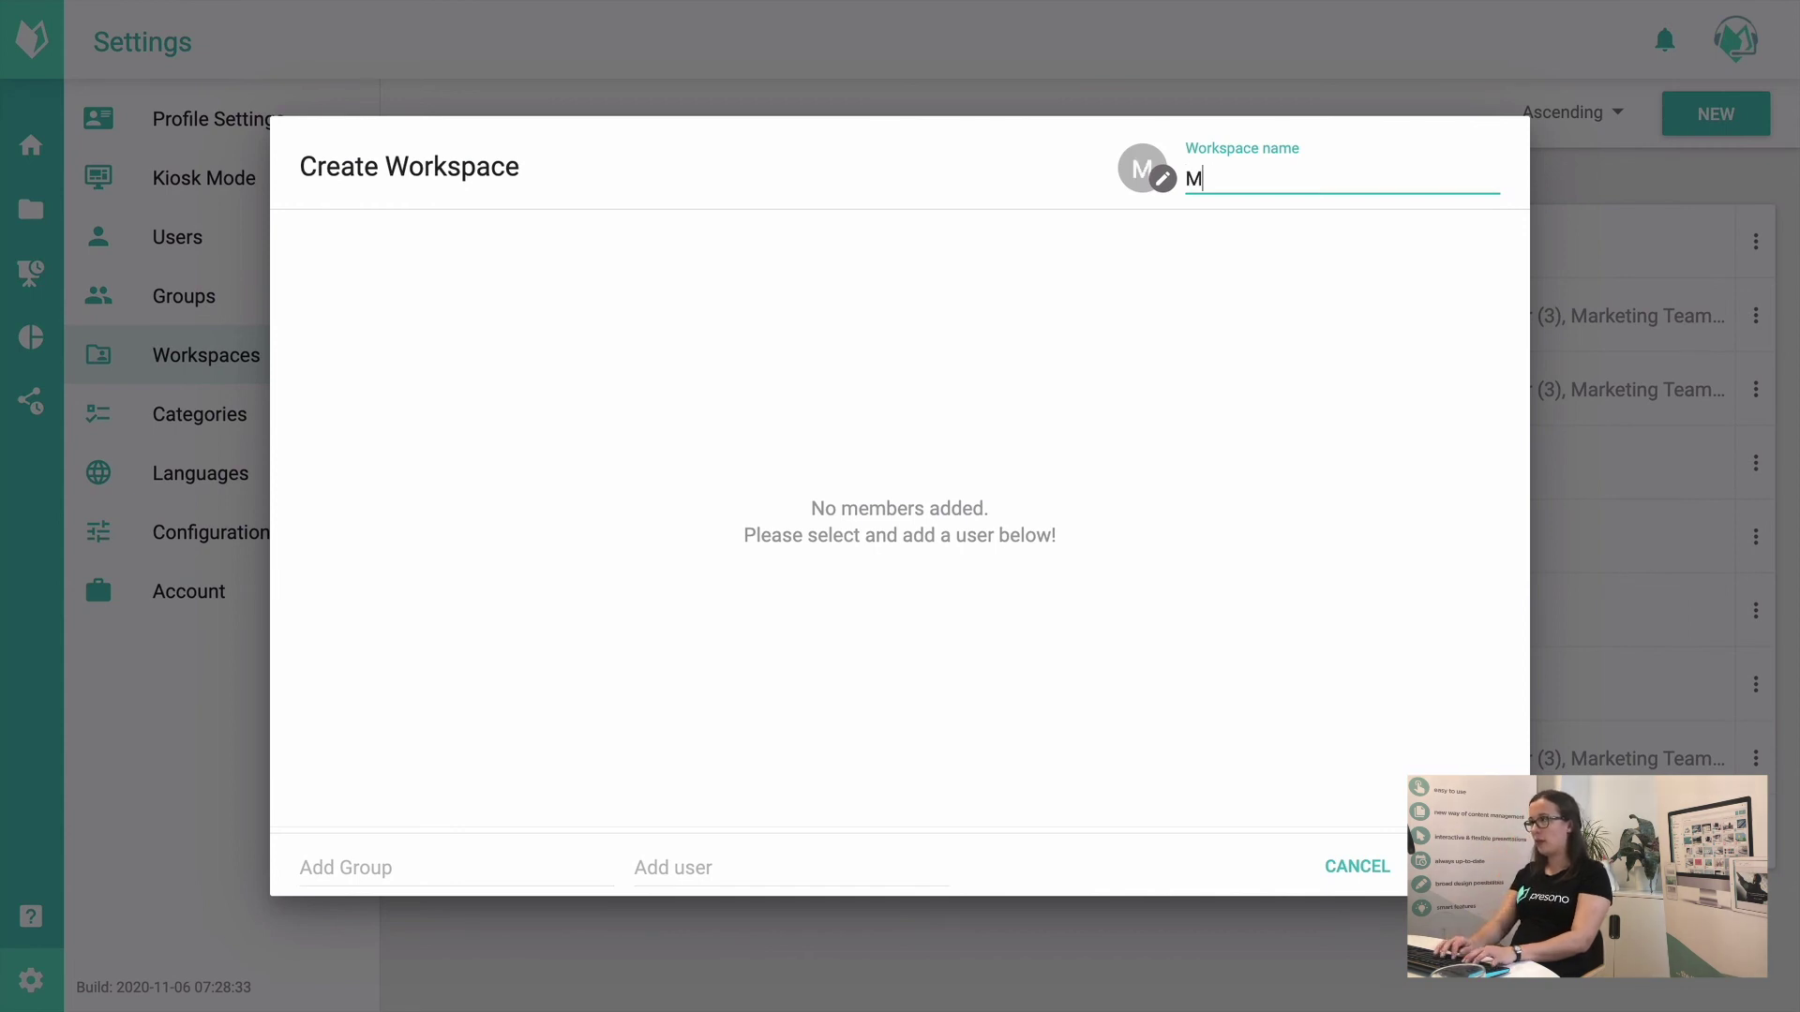
type("arketing Content")
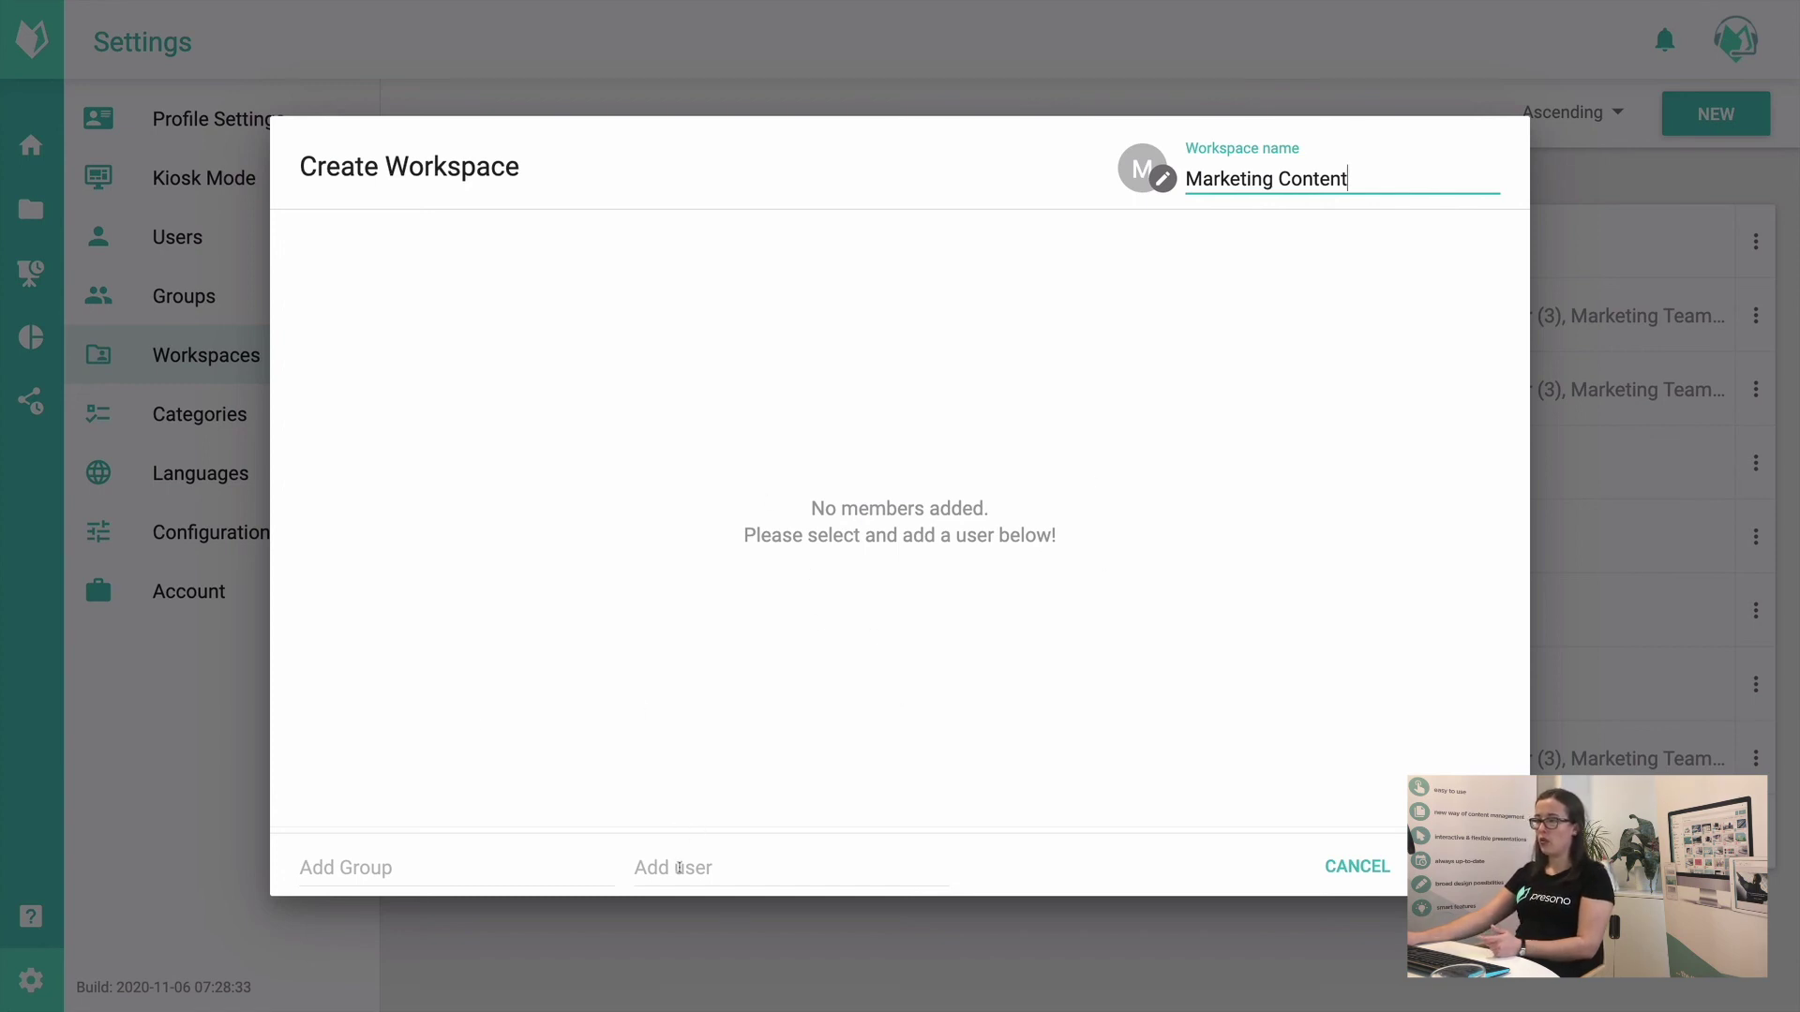
Step: Add Marketing Team as Administrator and Sales Team as Analyst, then create the workspace
left_click(455, 872)
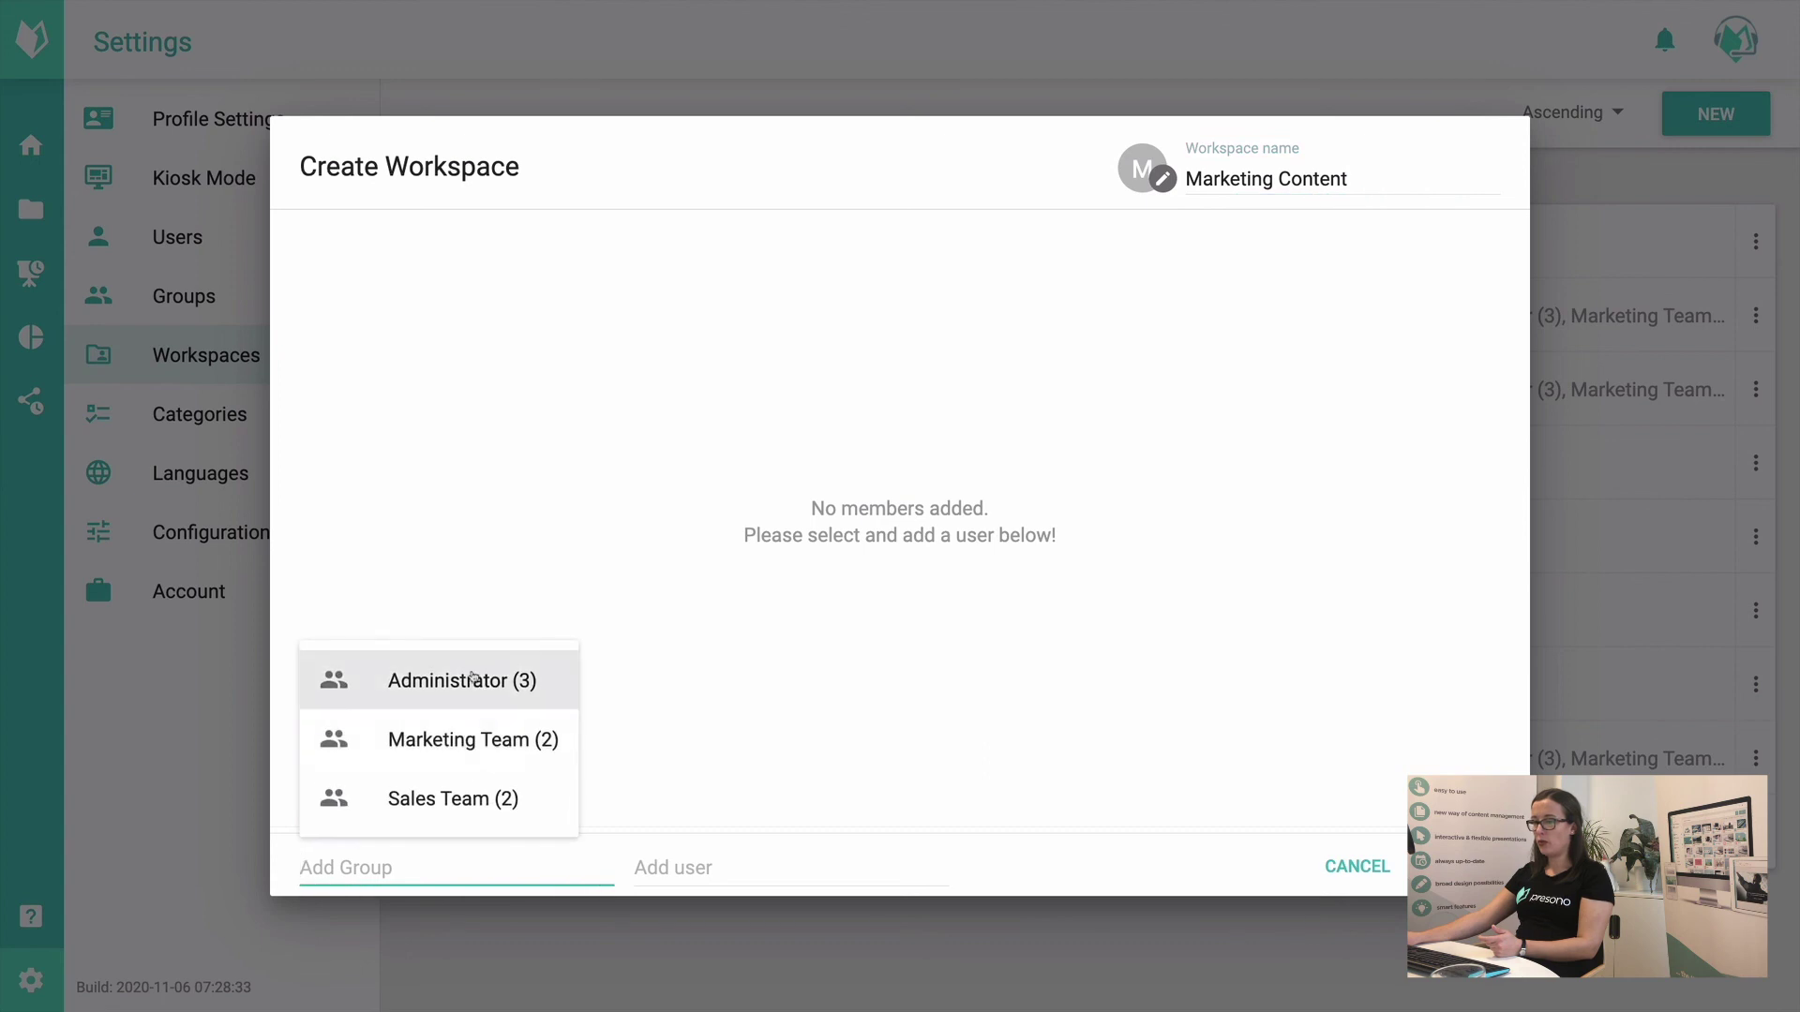
left_click(475, 749)
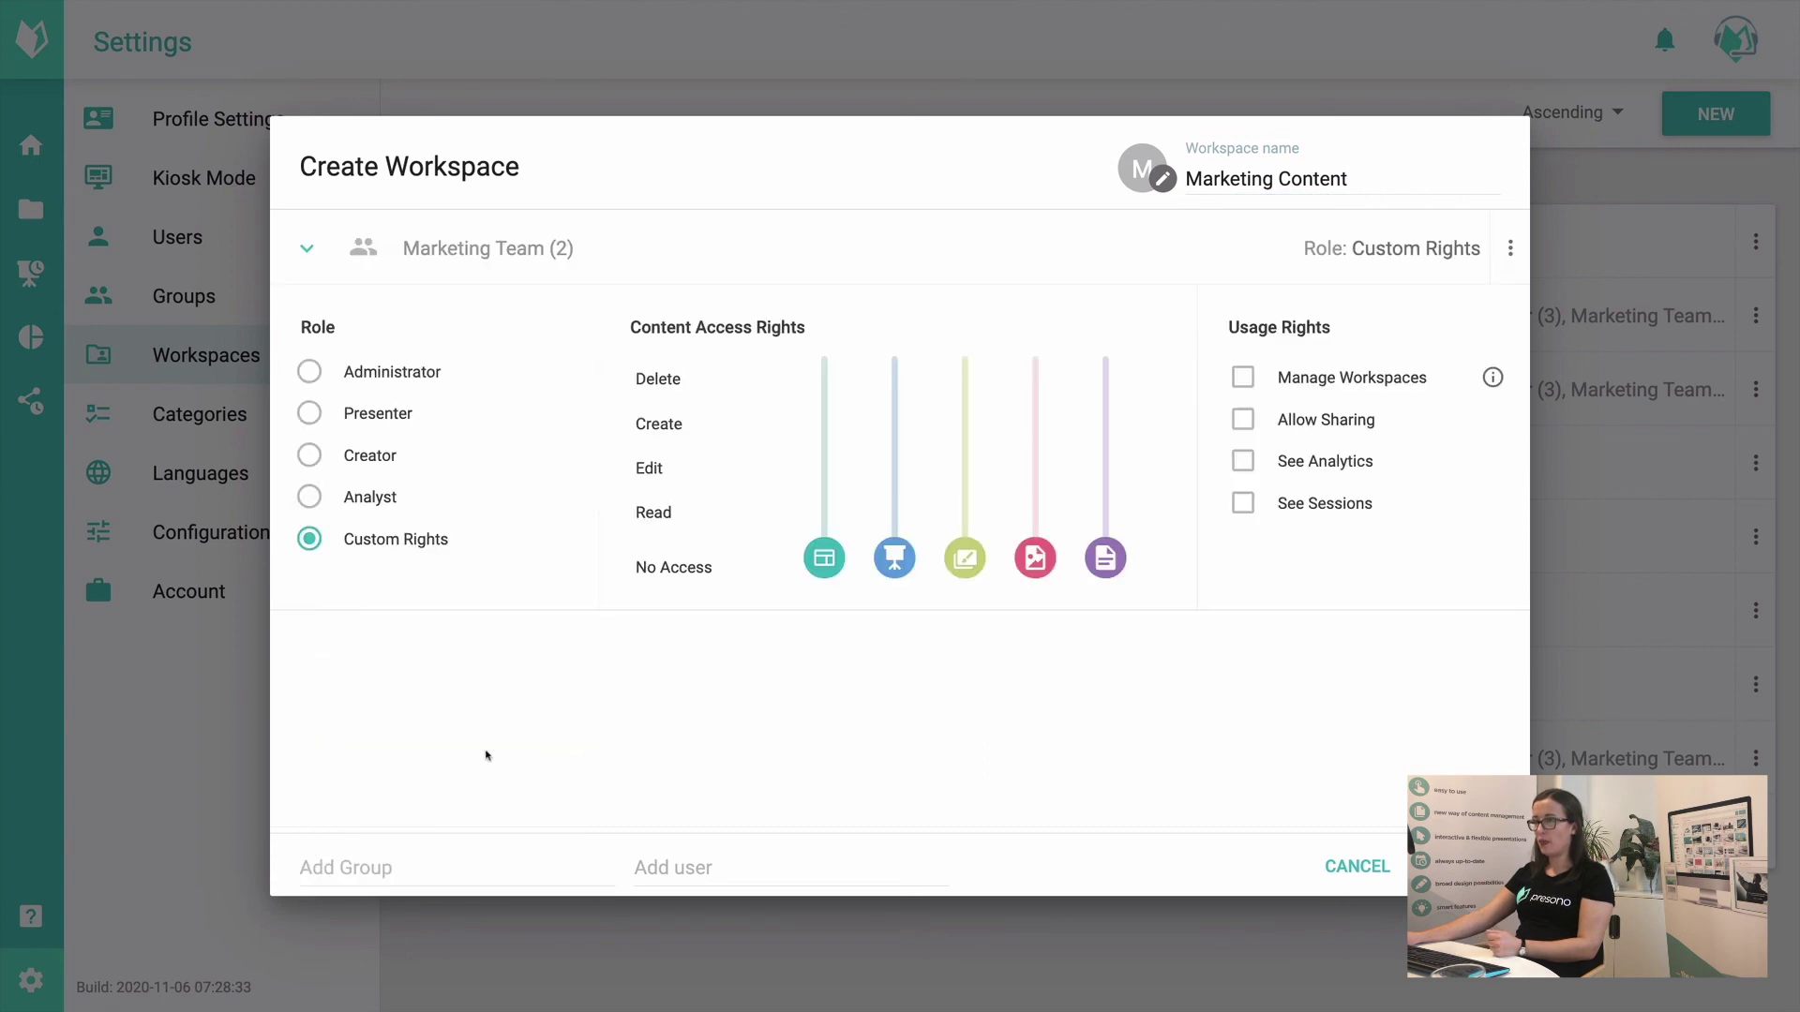
left_click(394, 379)
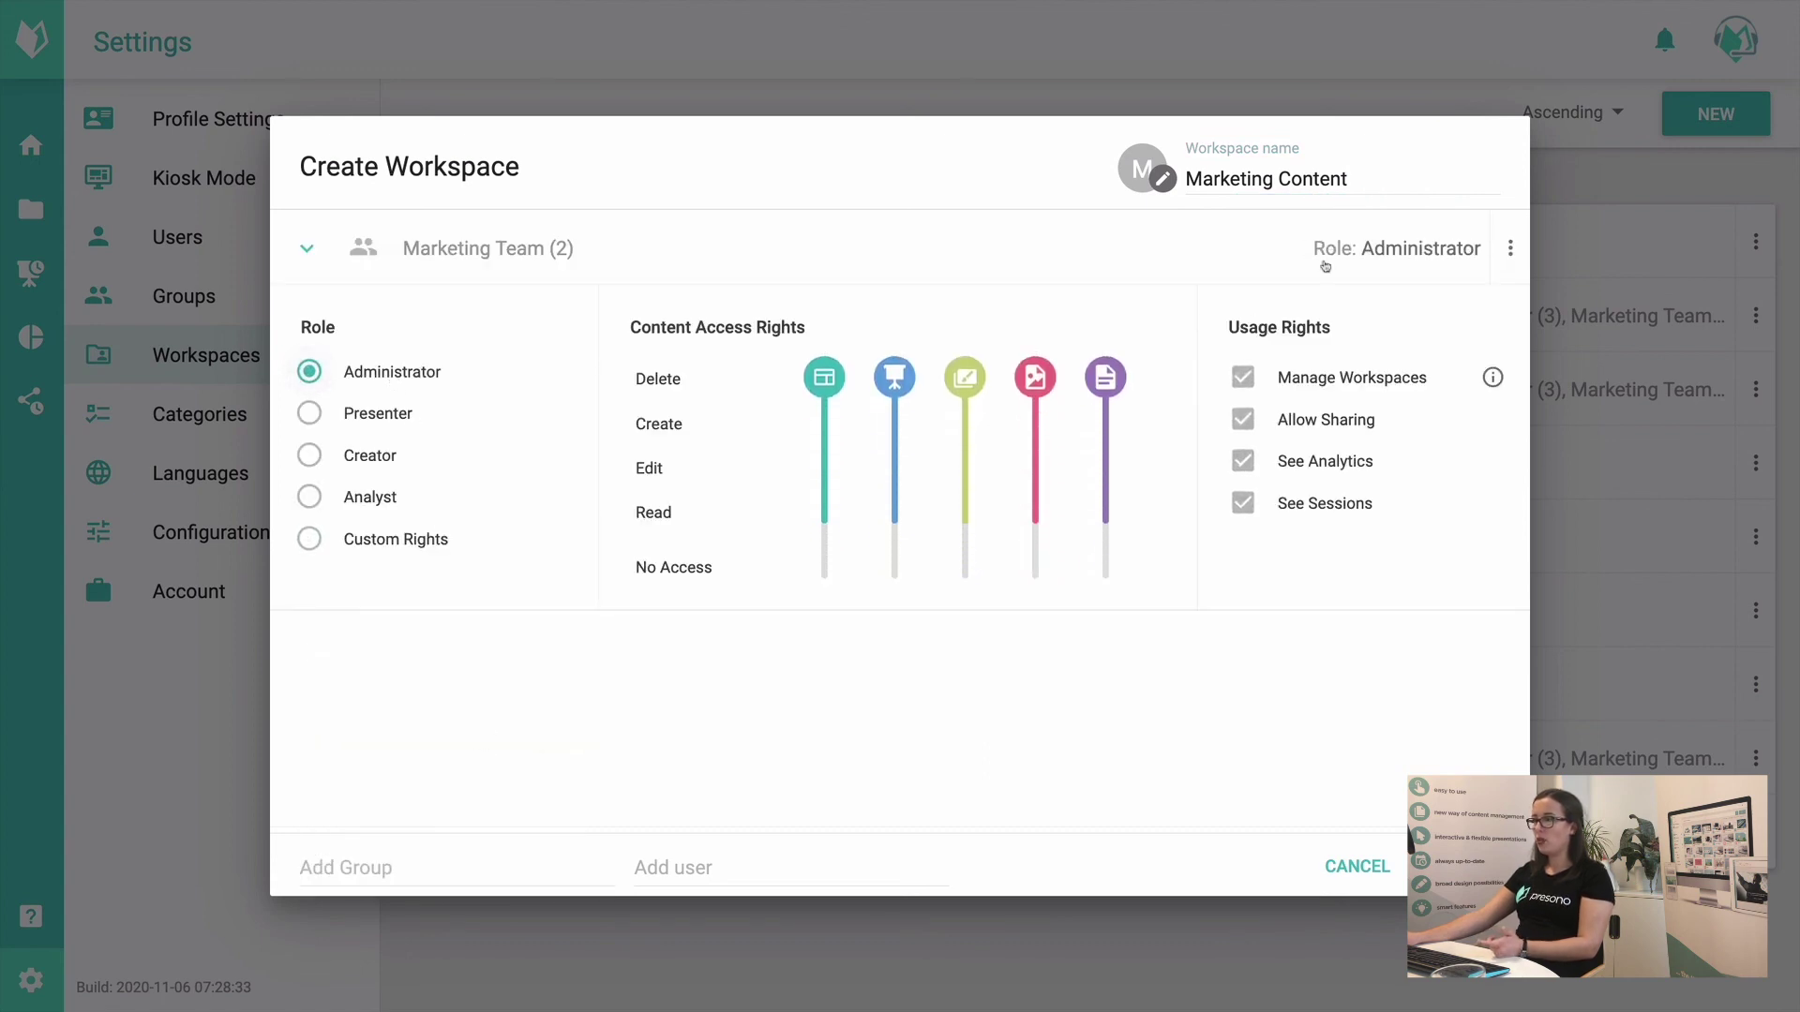
left_click(690, 870)
left_click(494, 866)
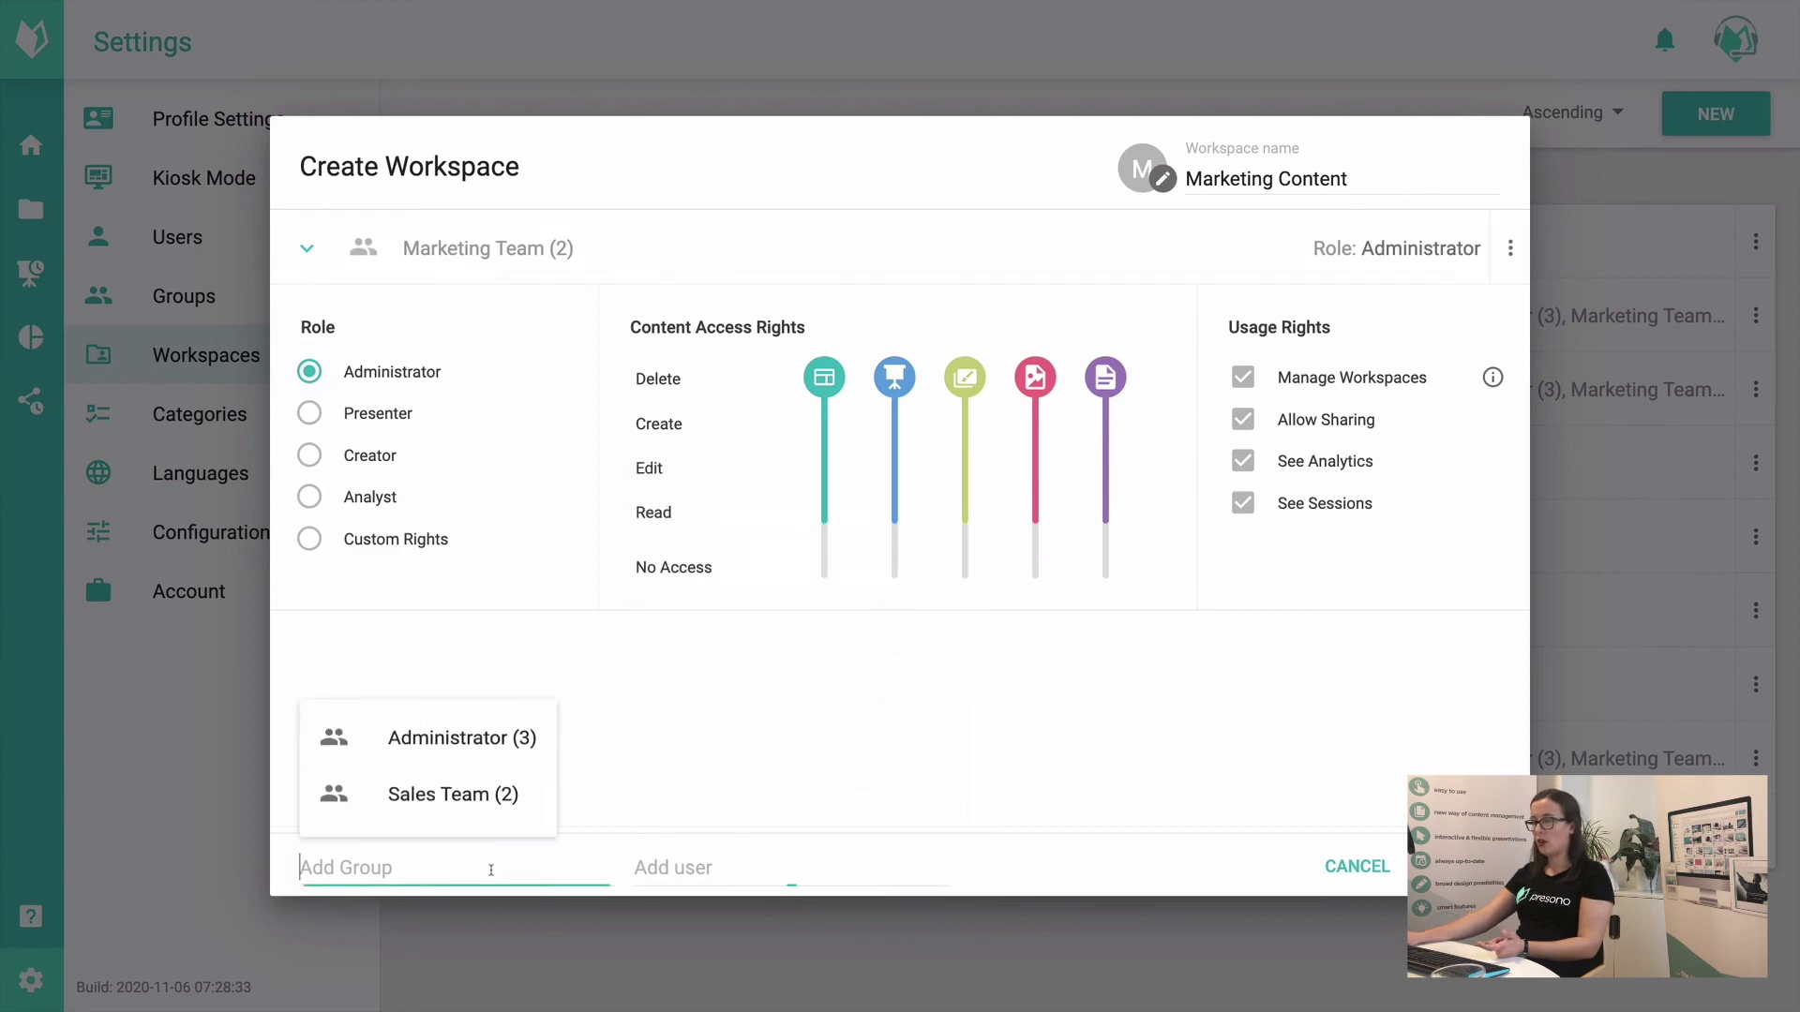
left_click(478, 799)
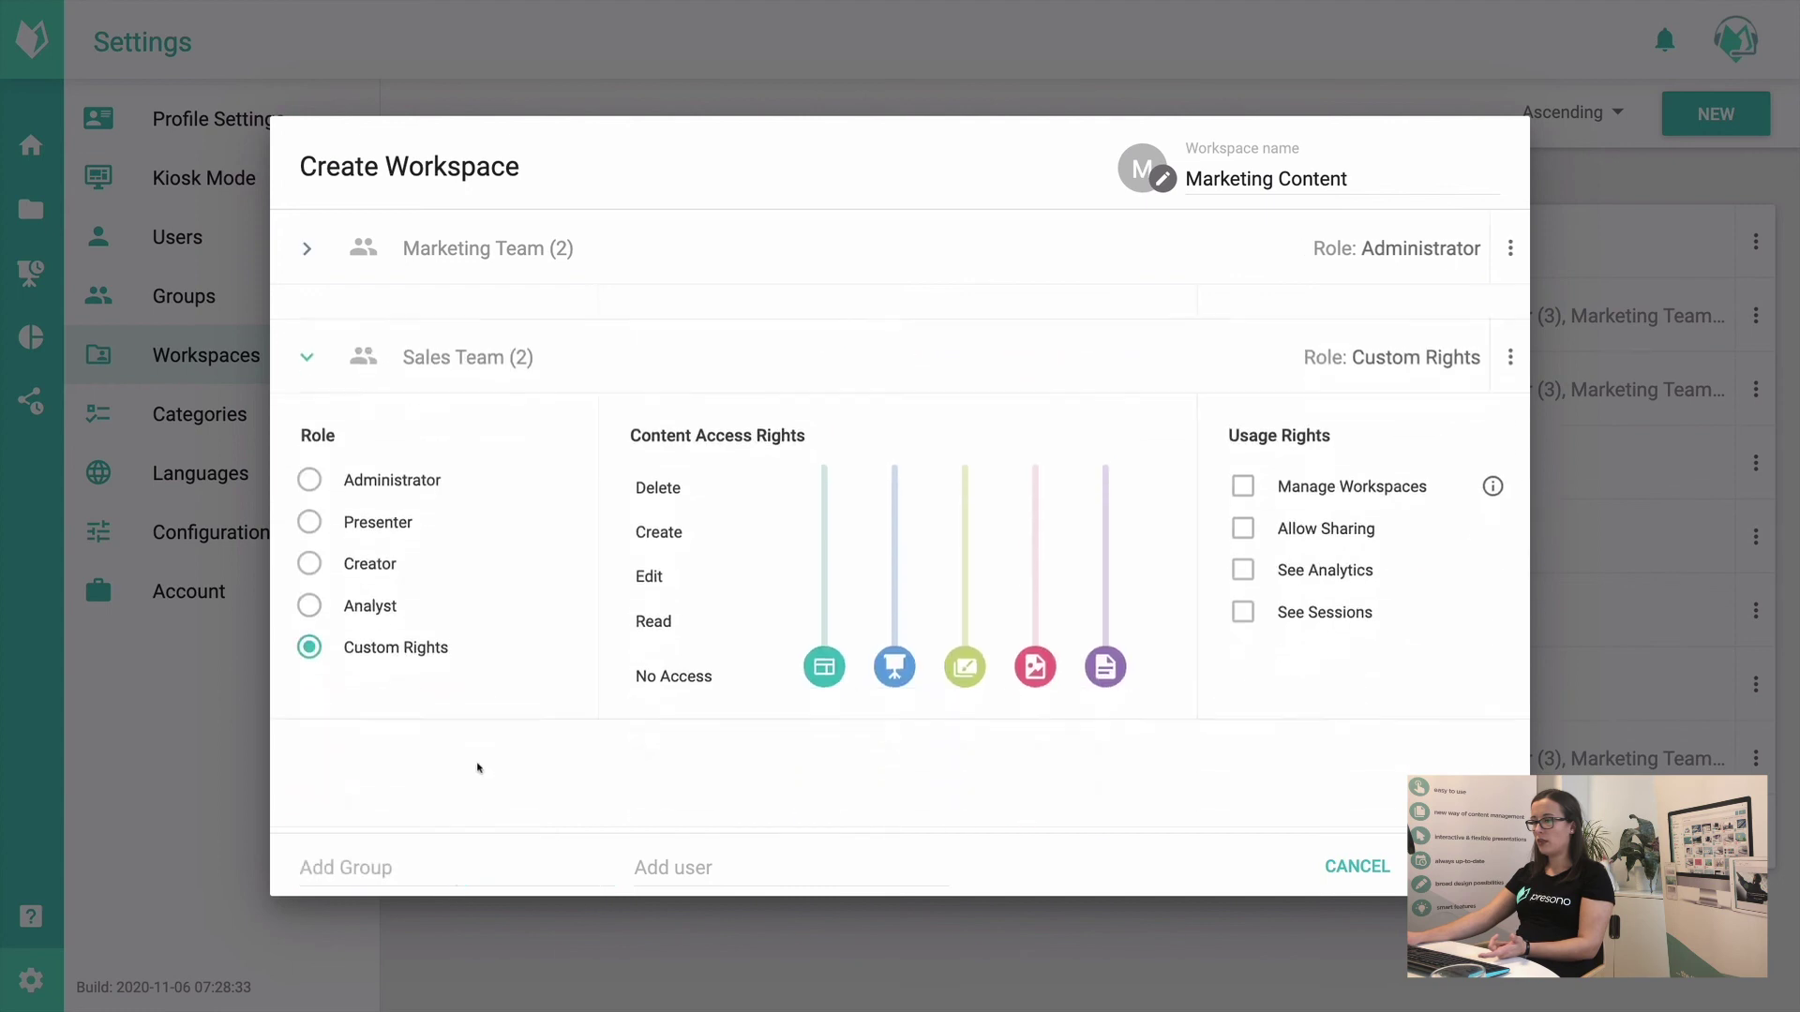
left_click(382, 569)
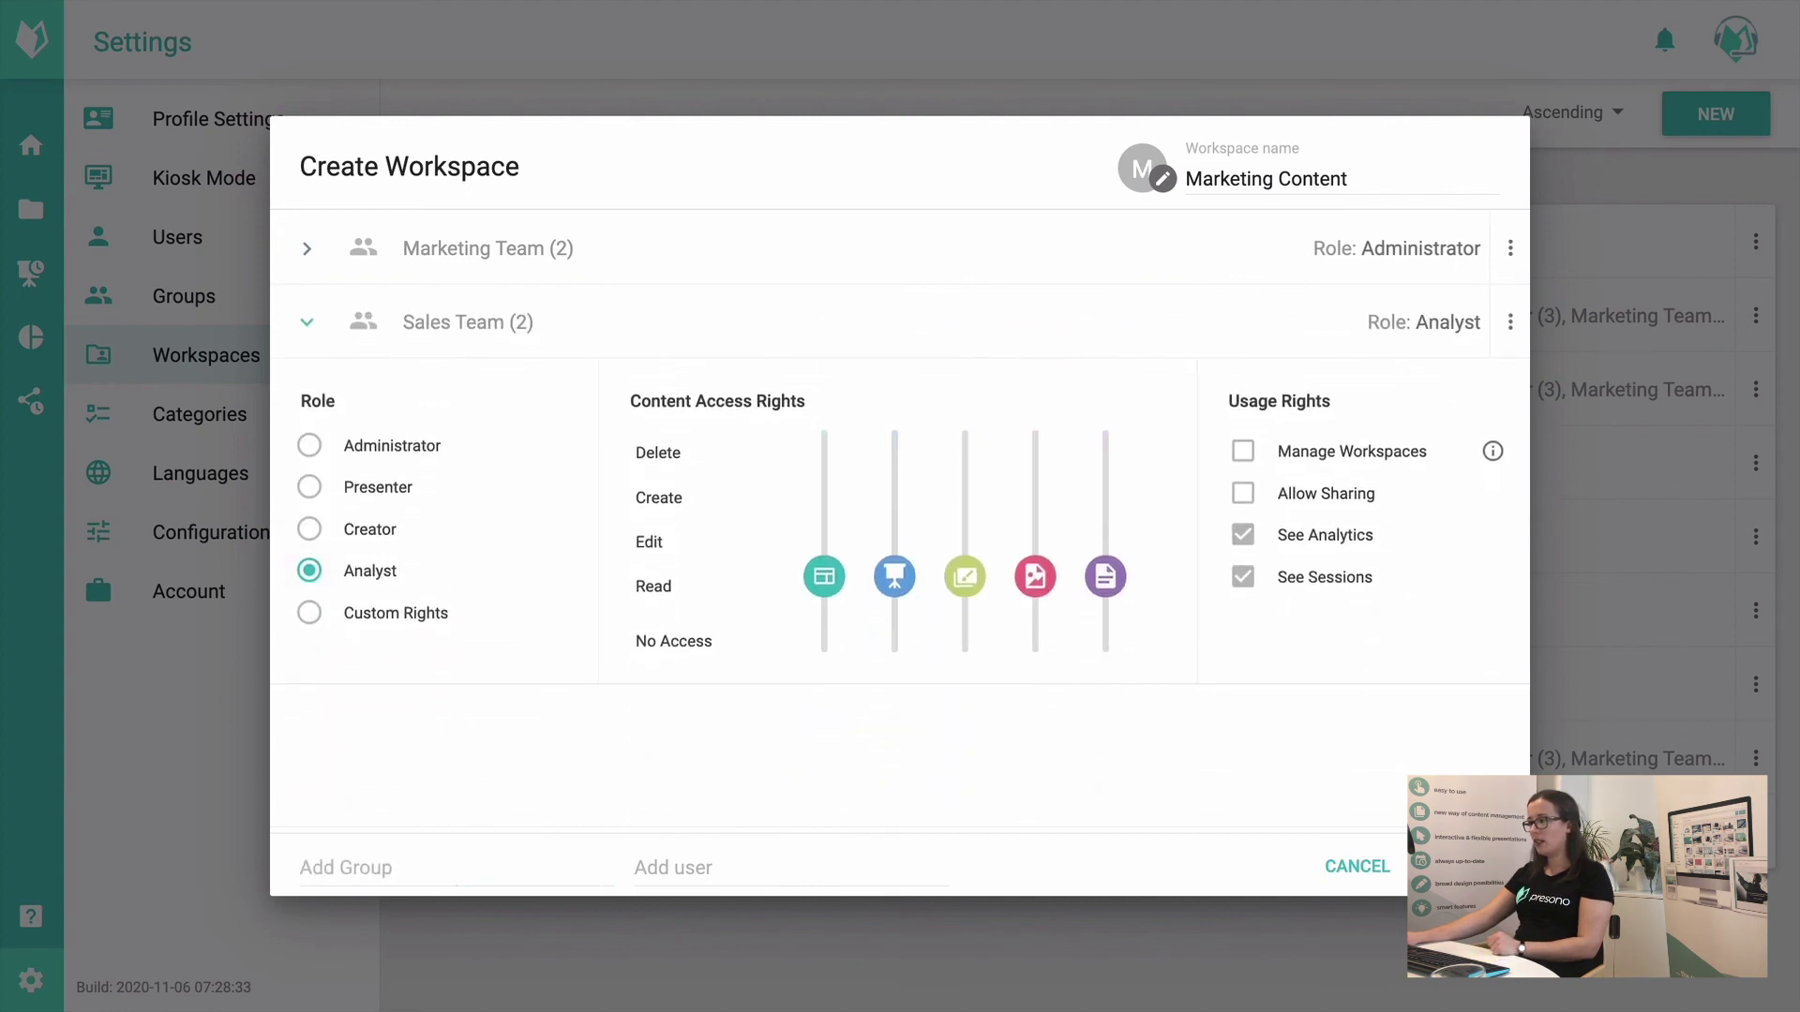
left_click(1467, 867)
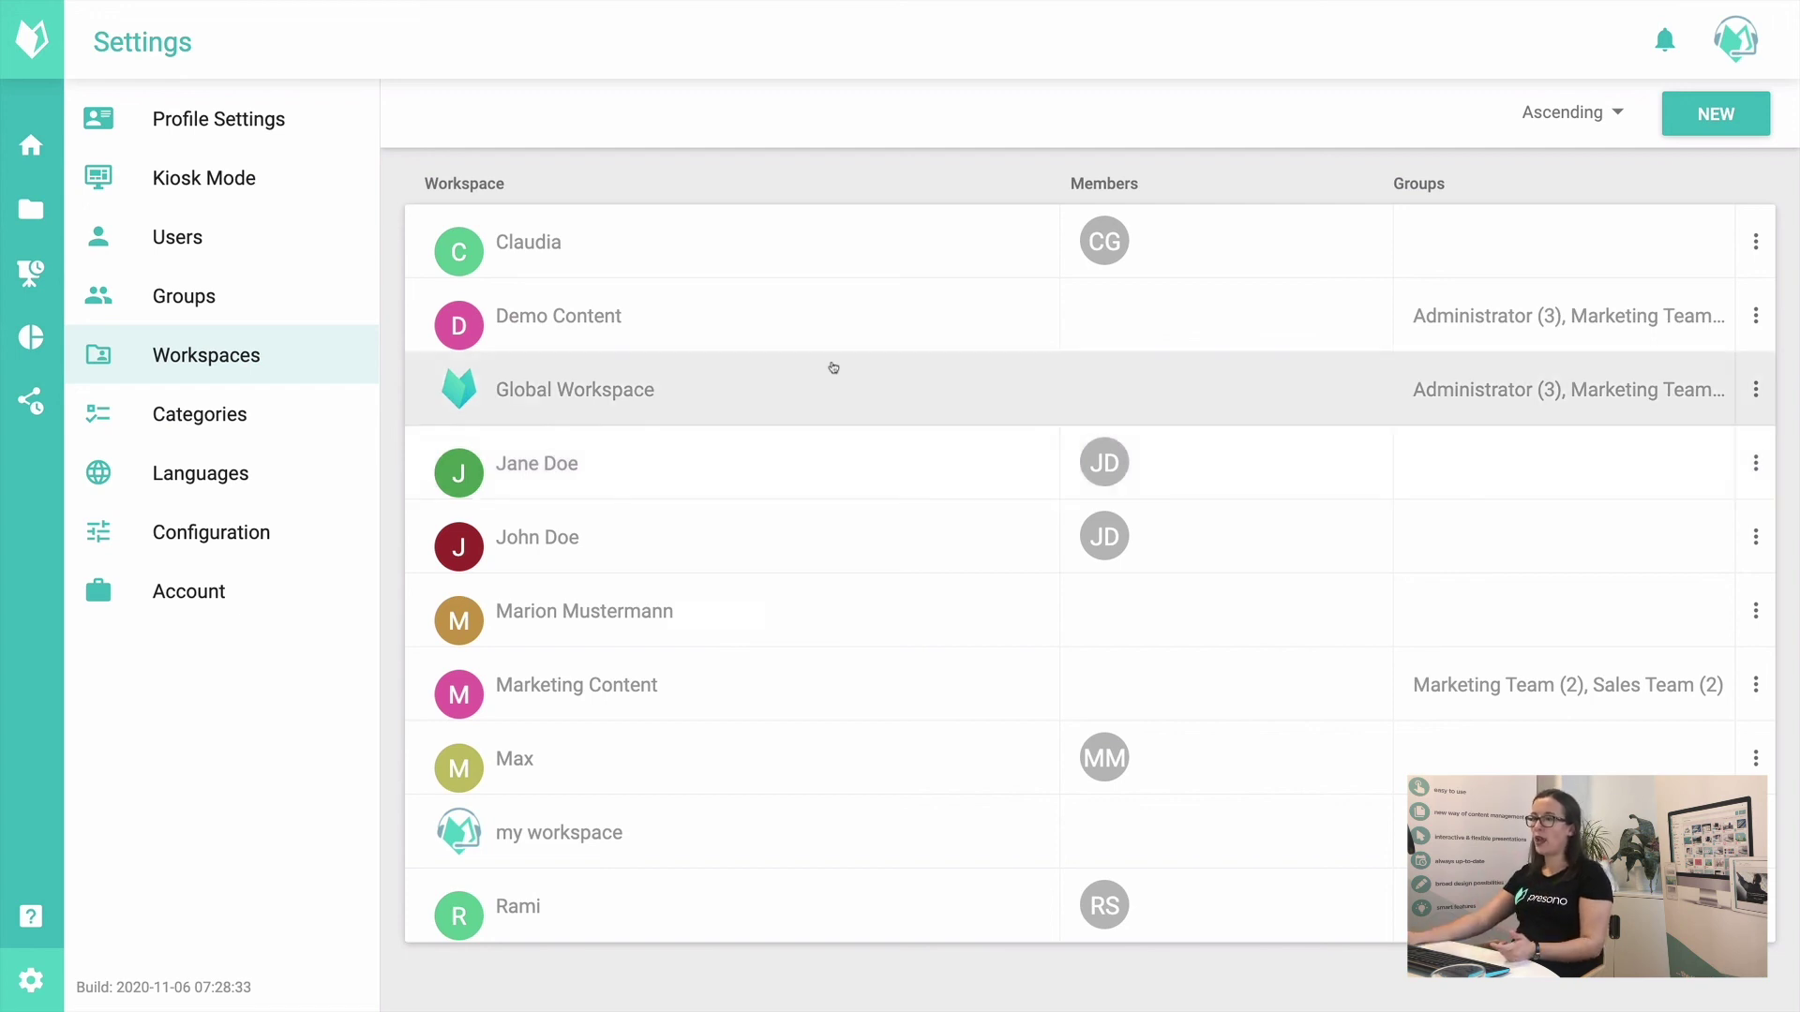
Step: Inspect the Administrator and Sales Team rights in Global Workspace, then cancel without saving
left_click(778, 382)
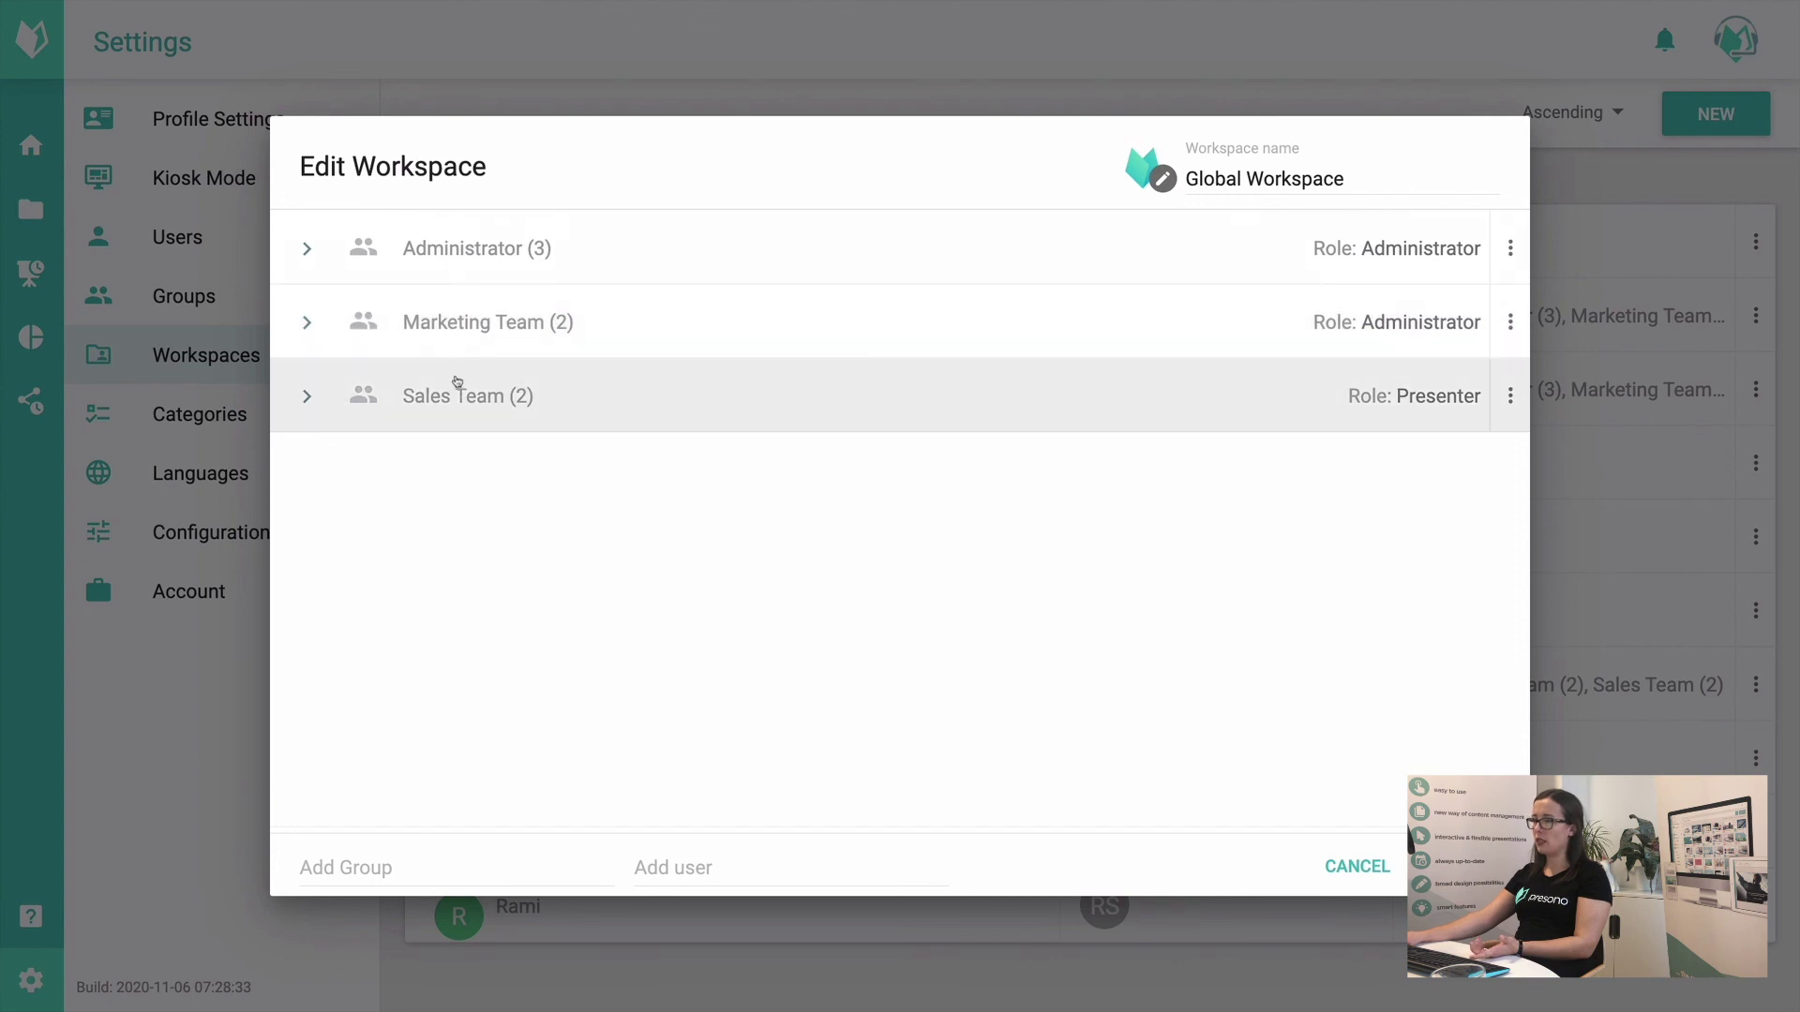
left_click(494, 251)
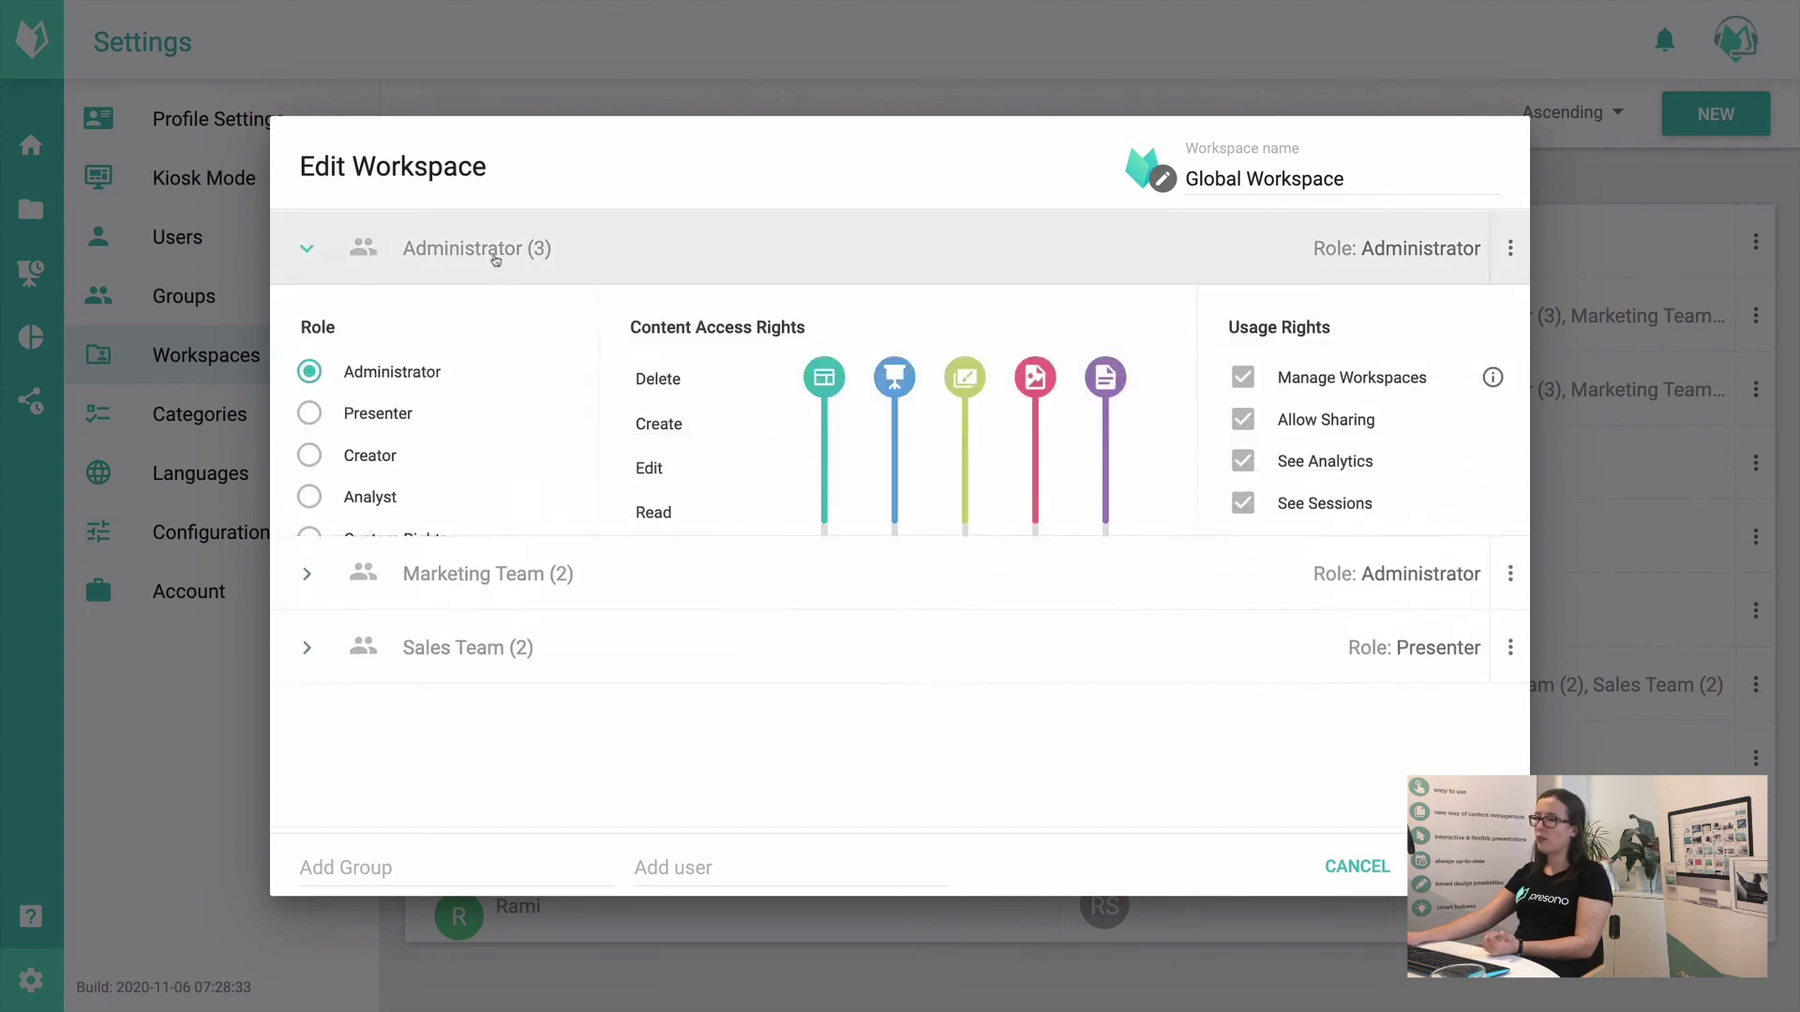
left_click(1052, 268)
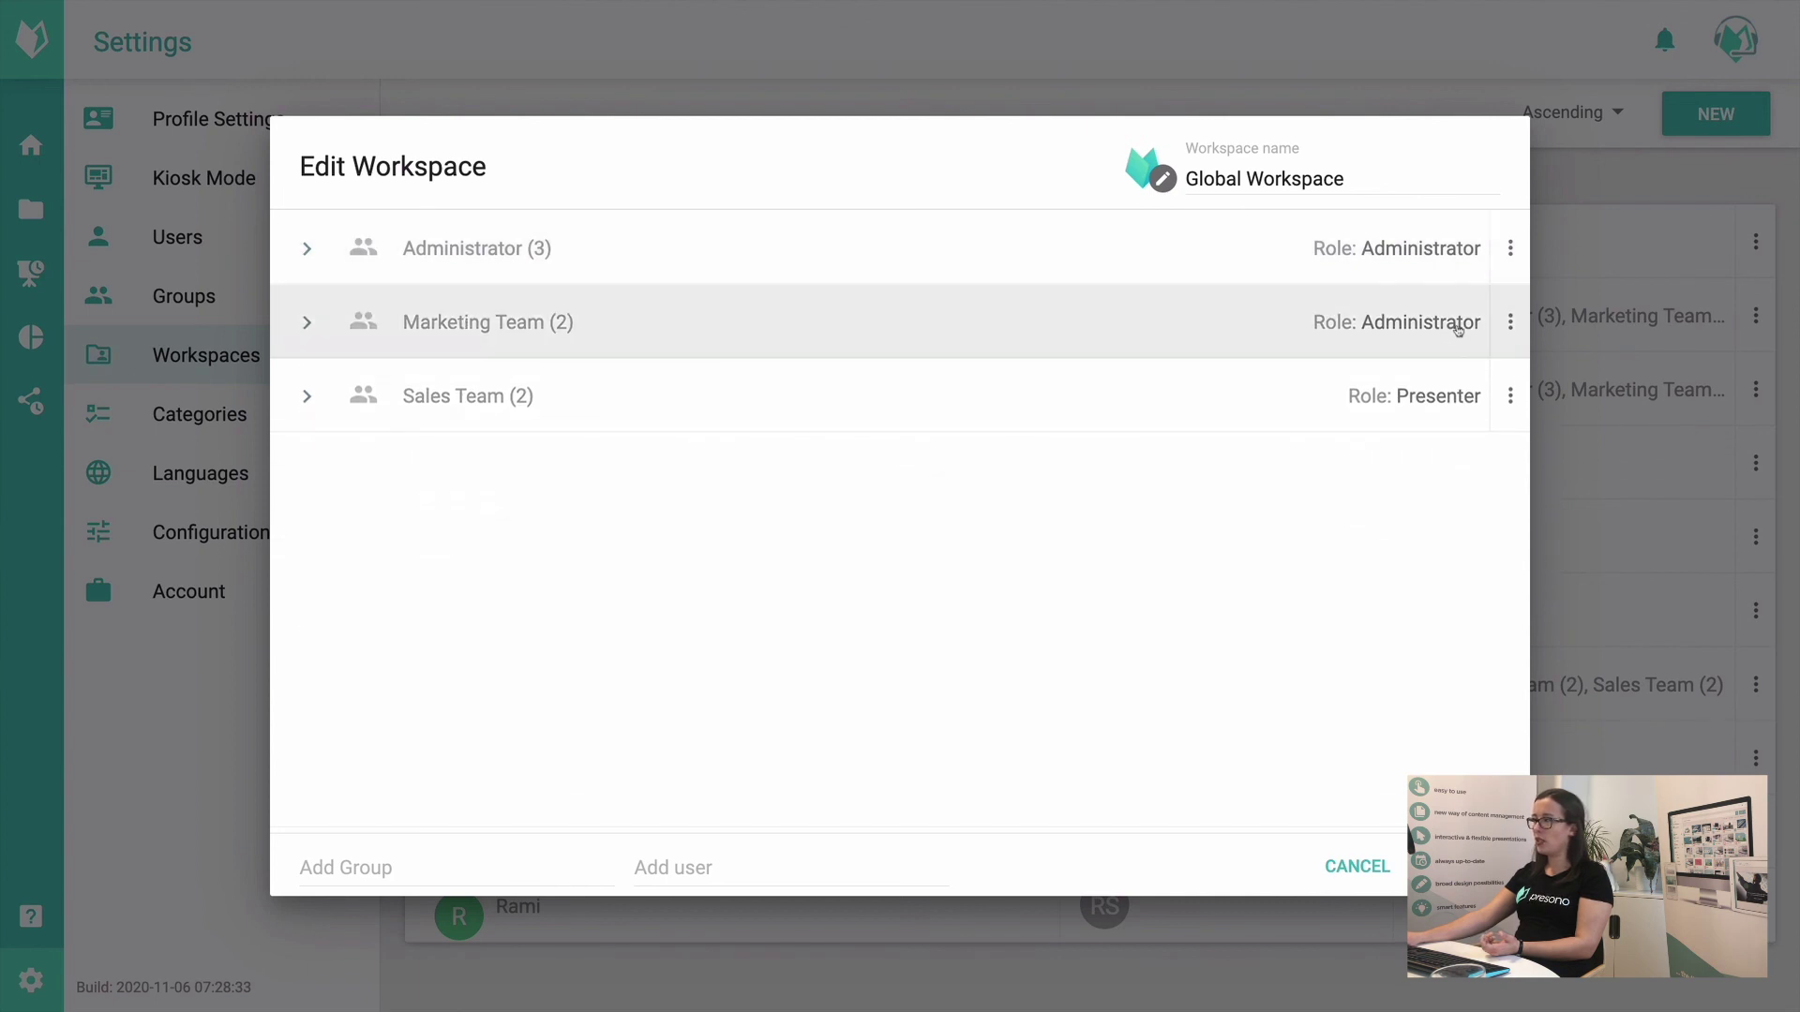
left_click(1424, 414)
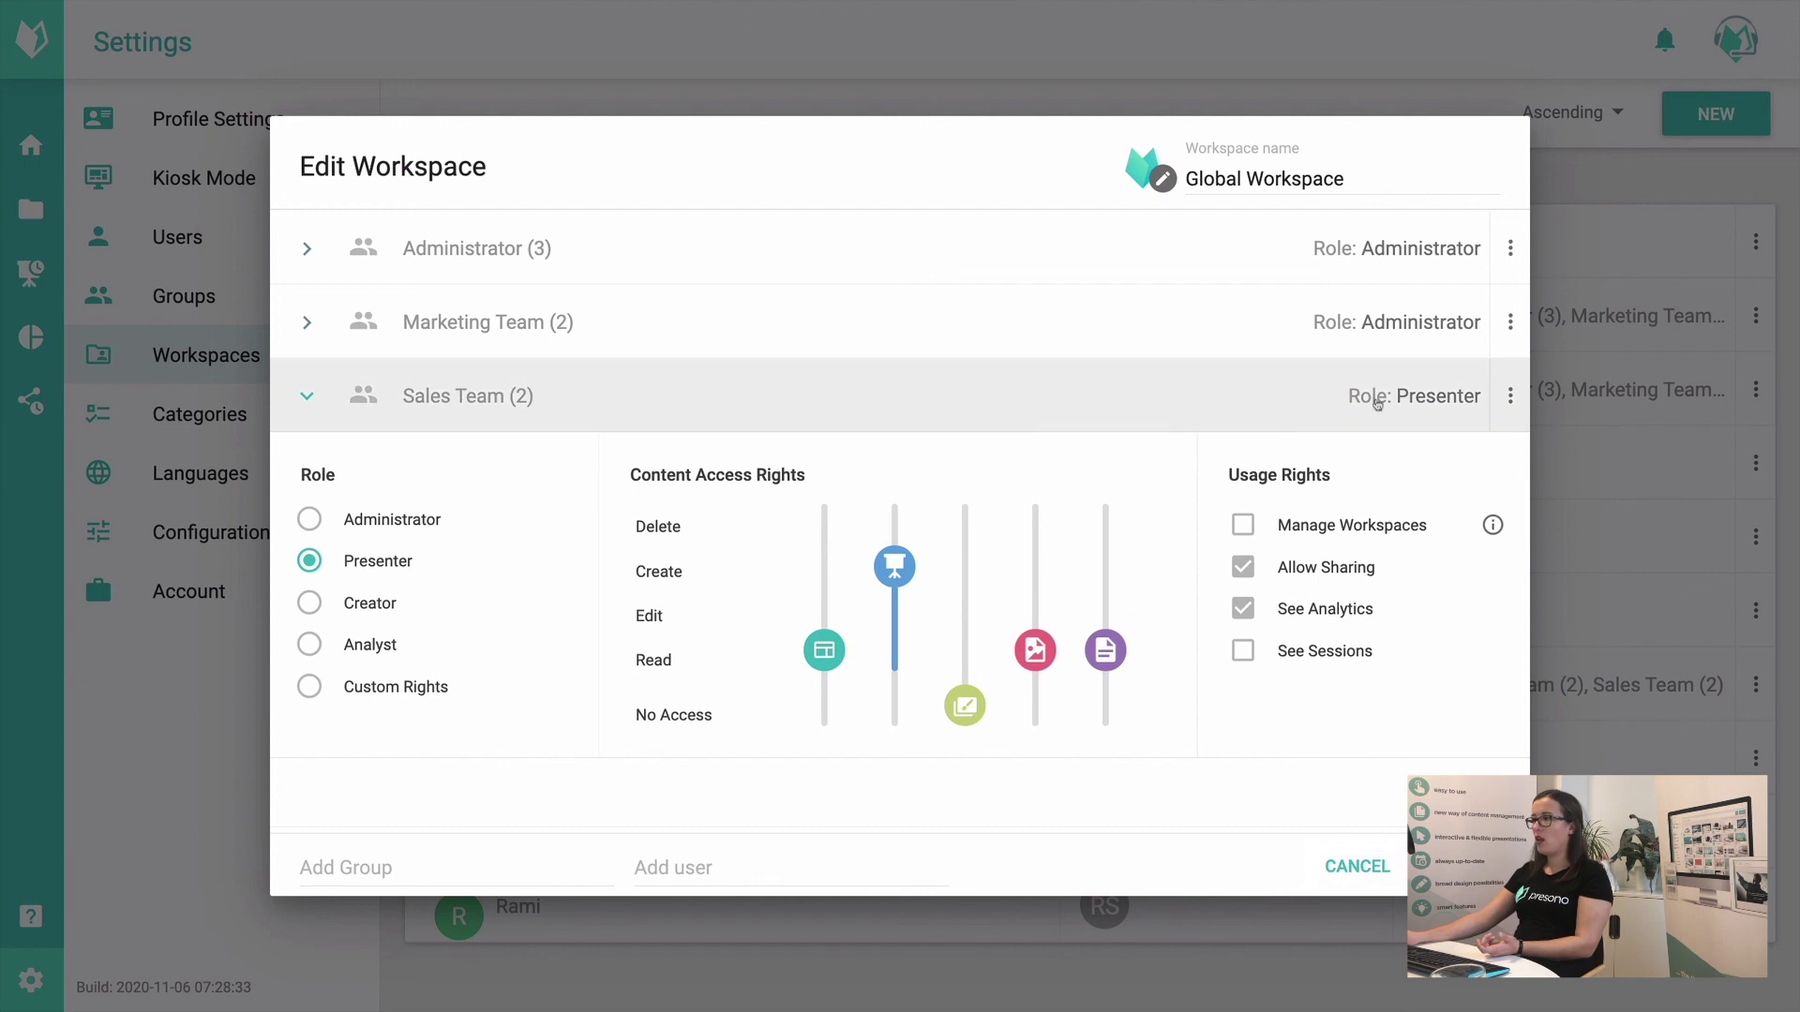
left_click(1683, 398)
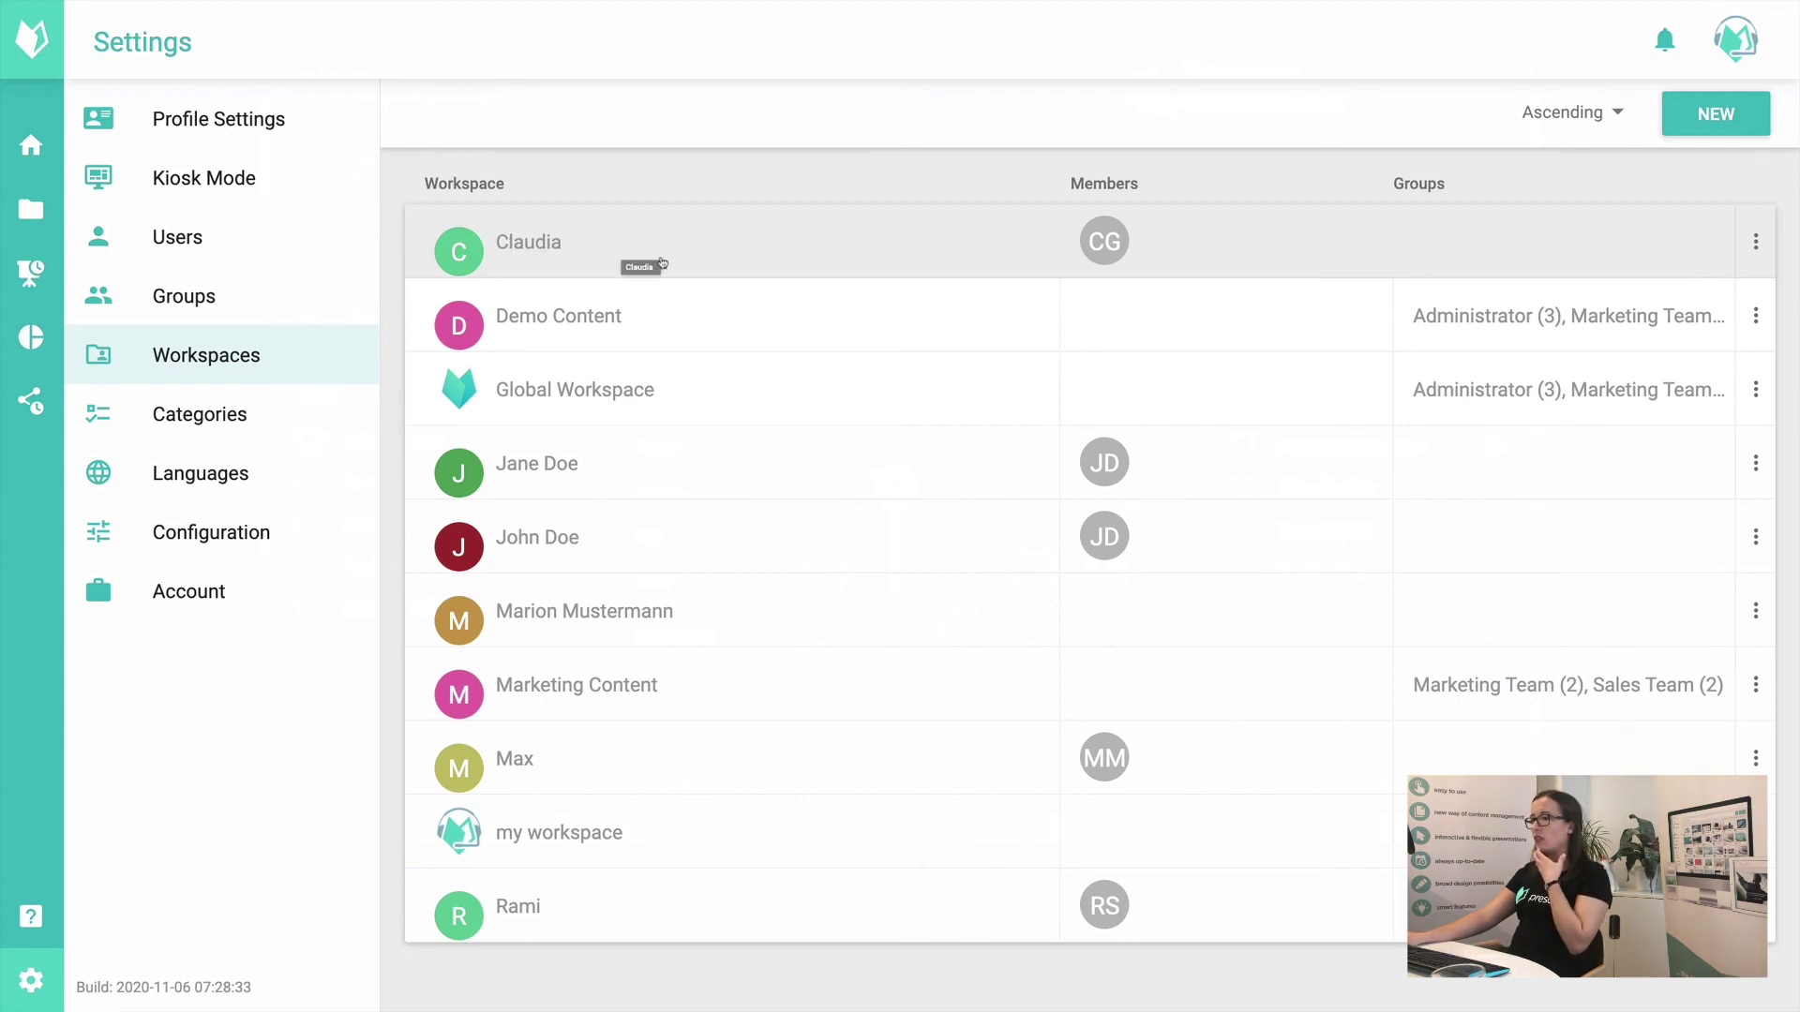
Step: Check the first personal workspace member's rights, cancel, then open the next personal workspace's settings
left_click(661, 263)
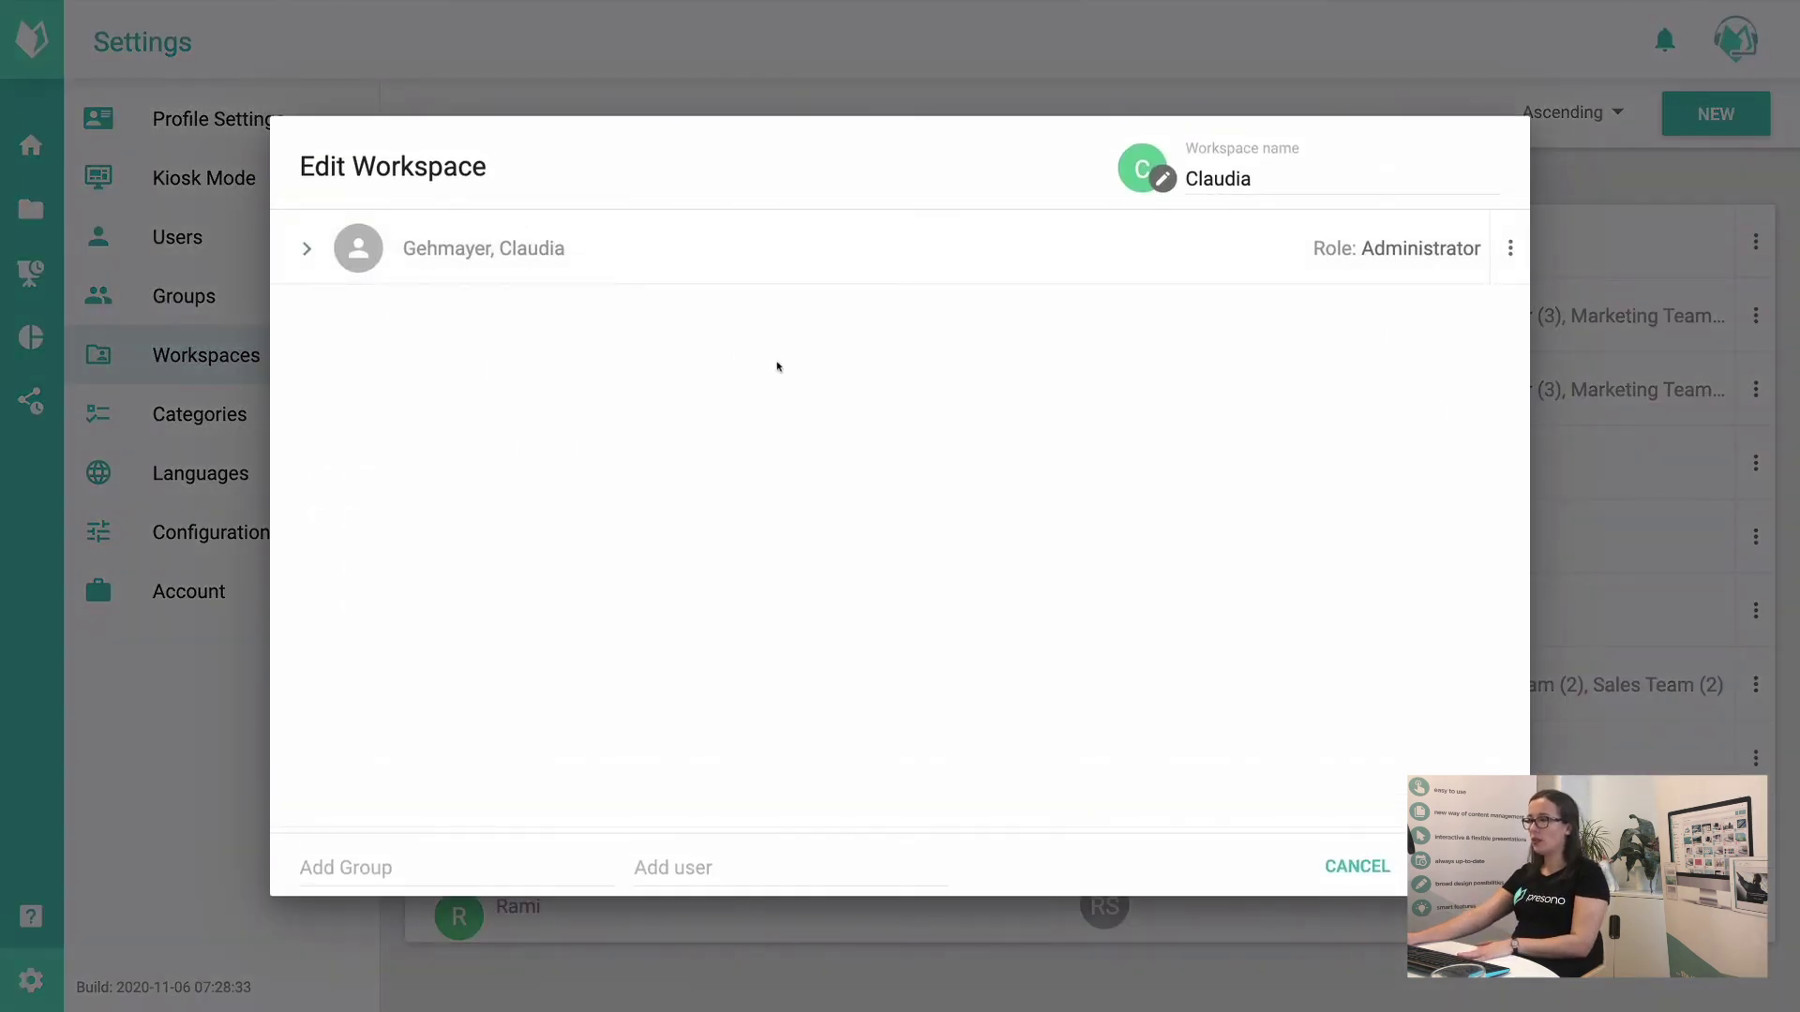
left_click(786, 260)
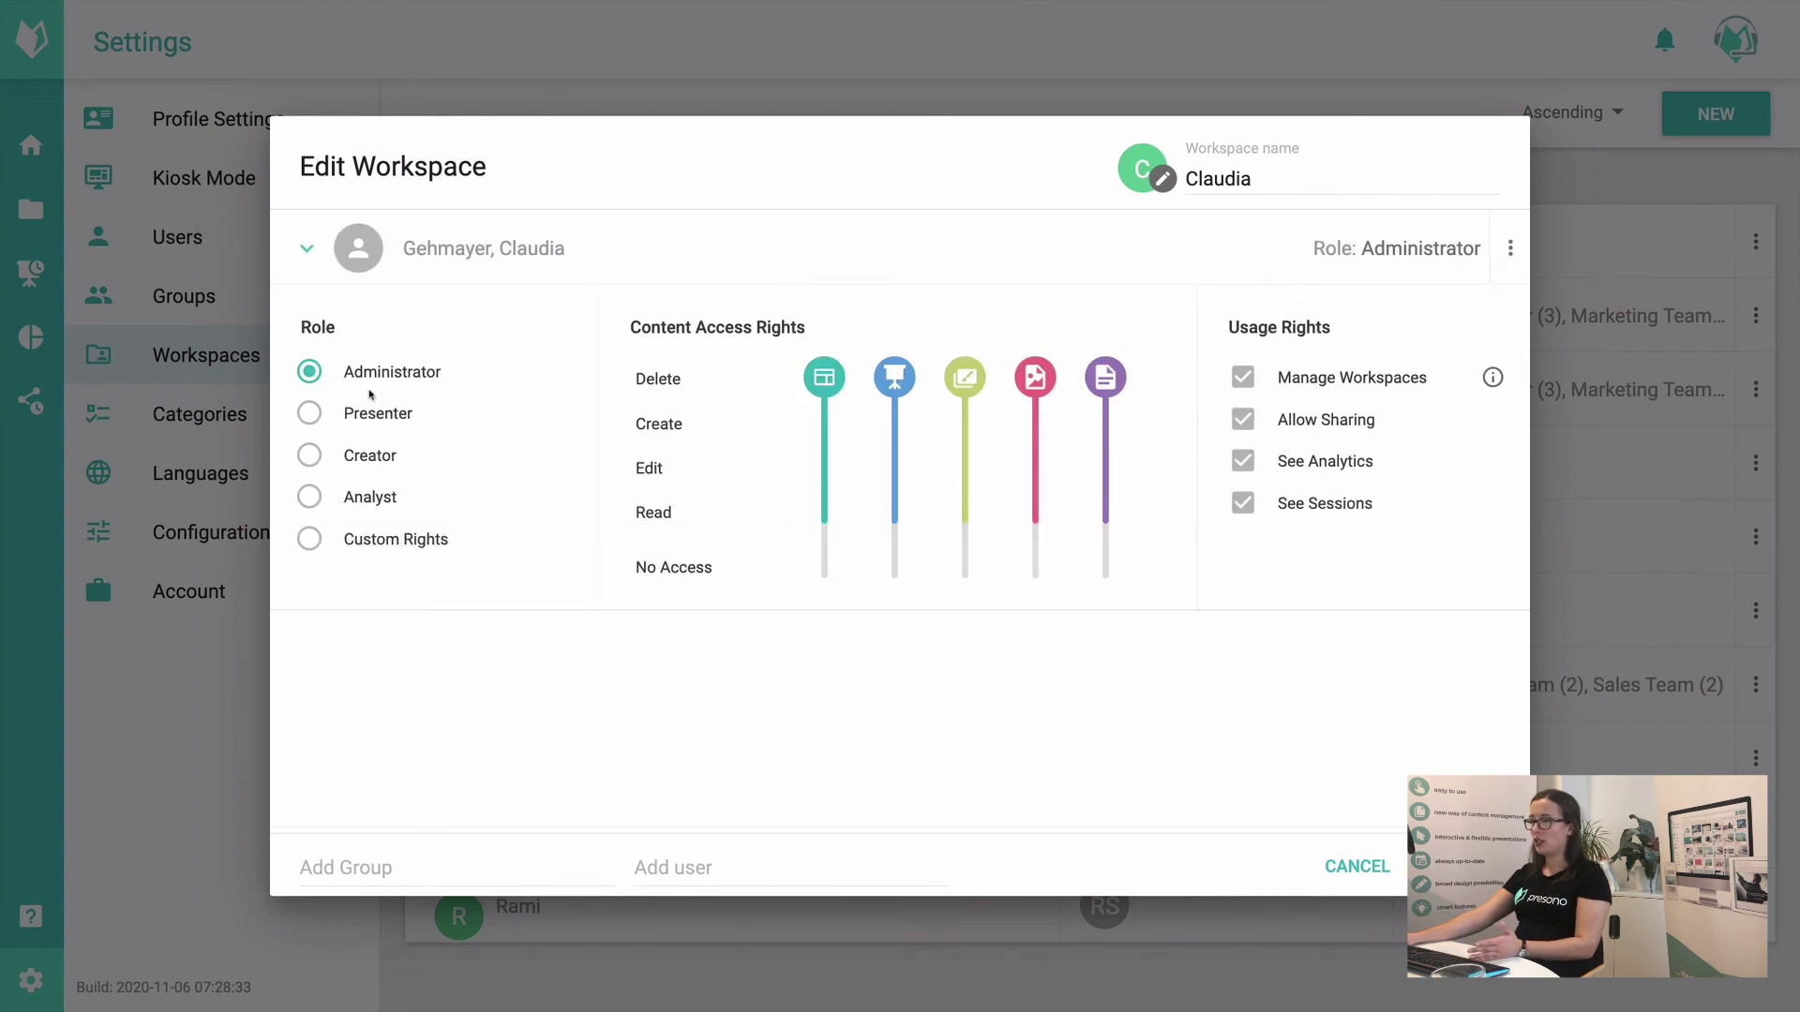
left_click(1599, 683)
left_click(750, 478)
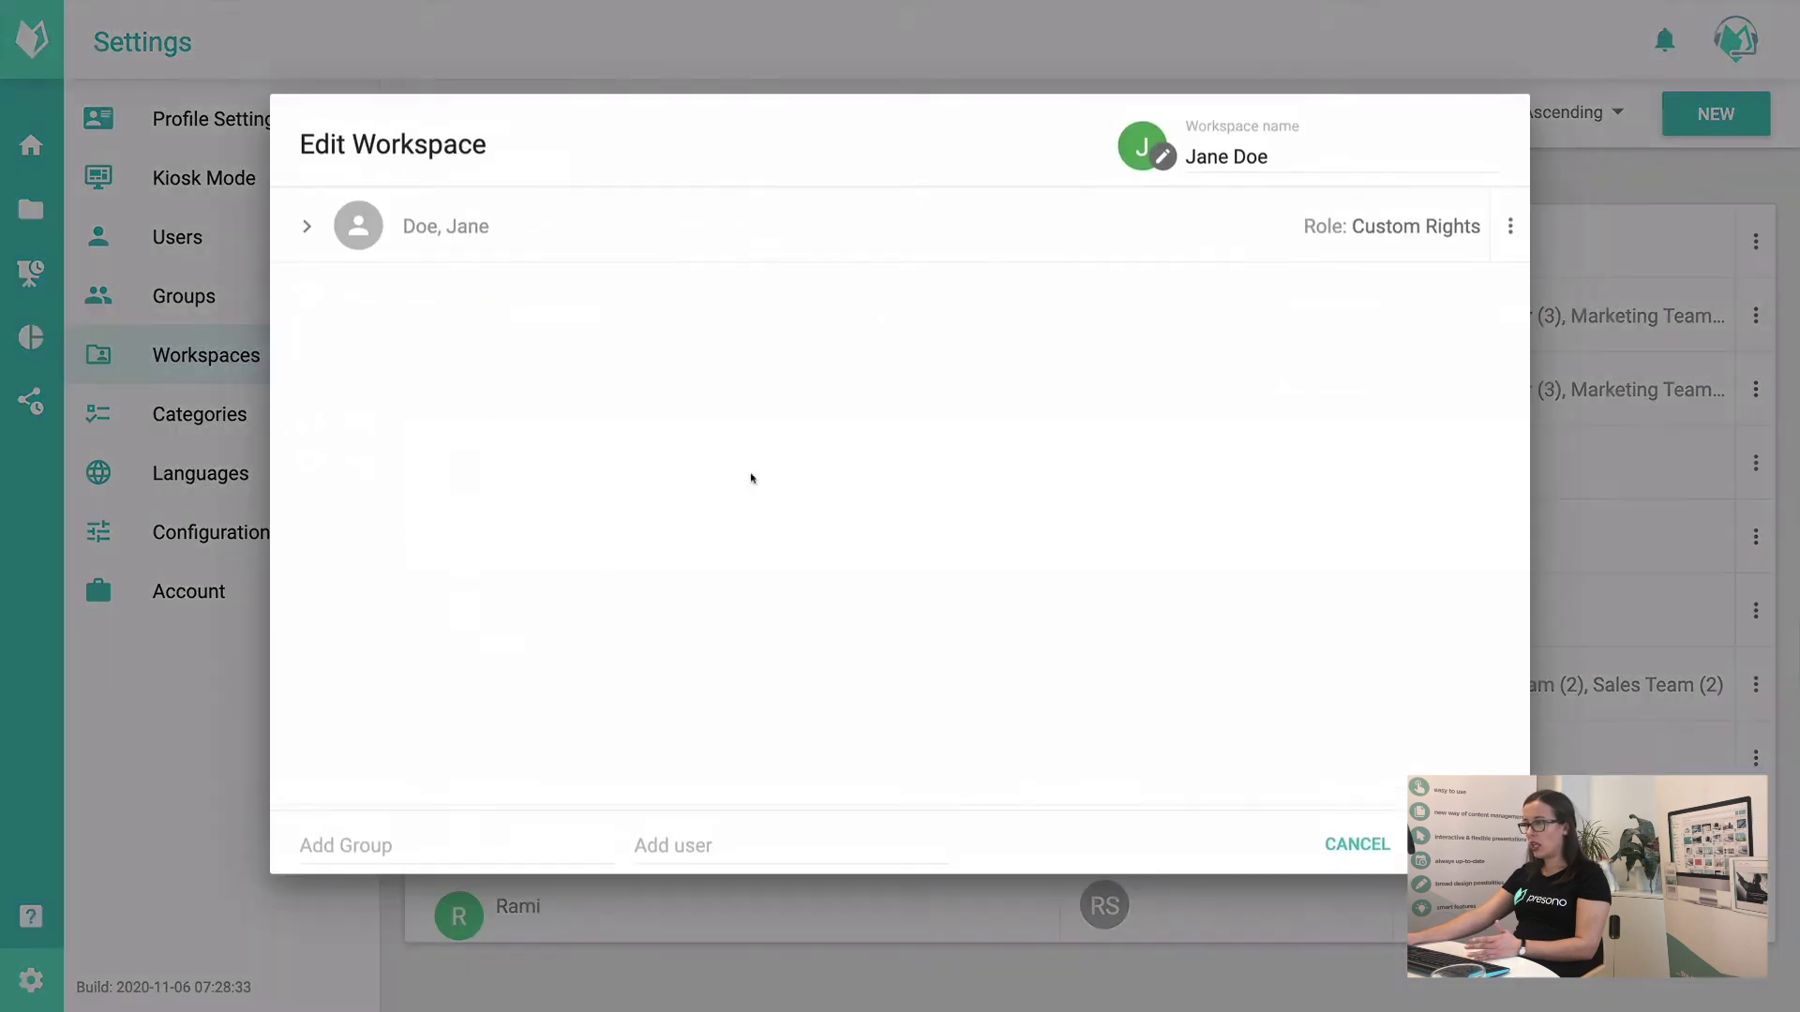
Step: Expand the member row to show its Role, Content Access Rights and Usage Rights
left_click(846, 259)
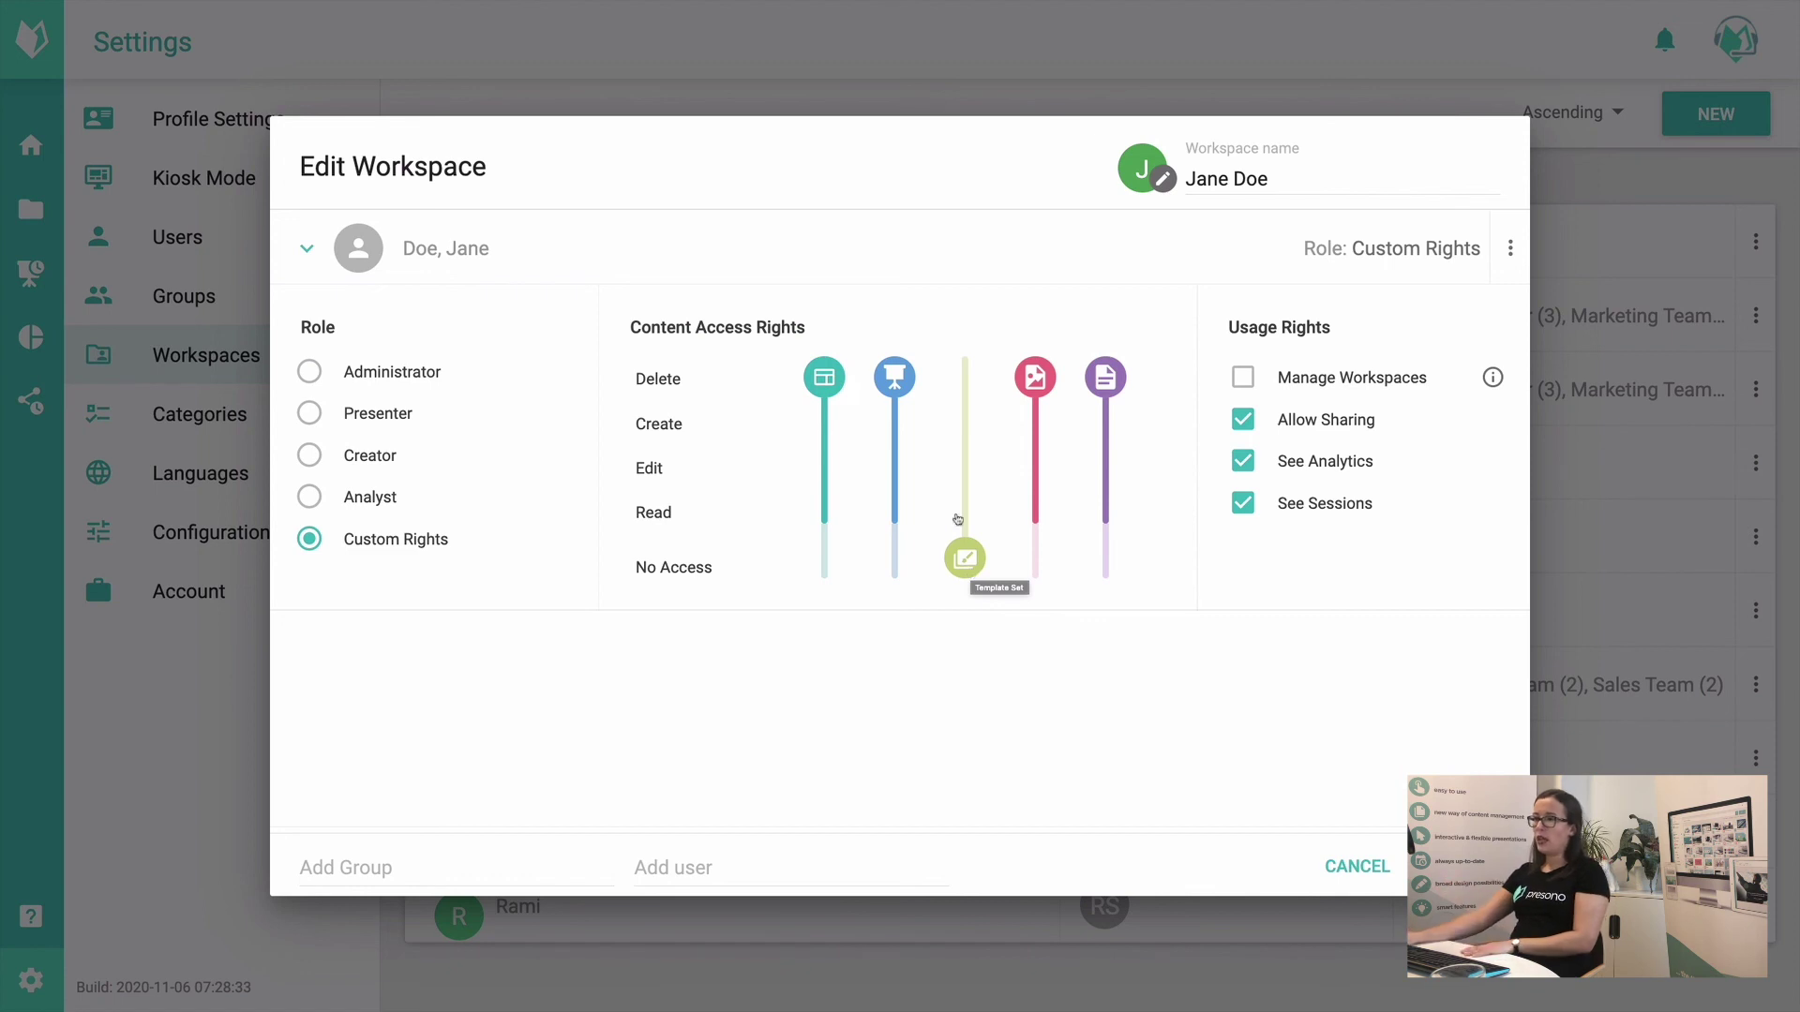
Step: Try setting image and document access to No Access, then cancel without saving
left_click_drag(1044, 403, 1016, 545)
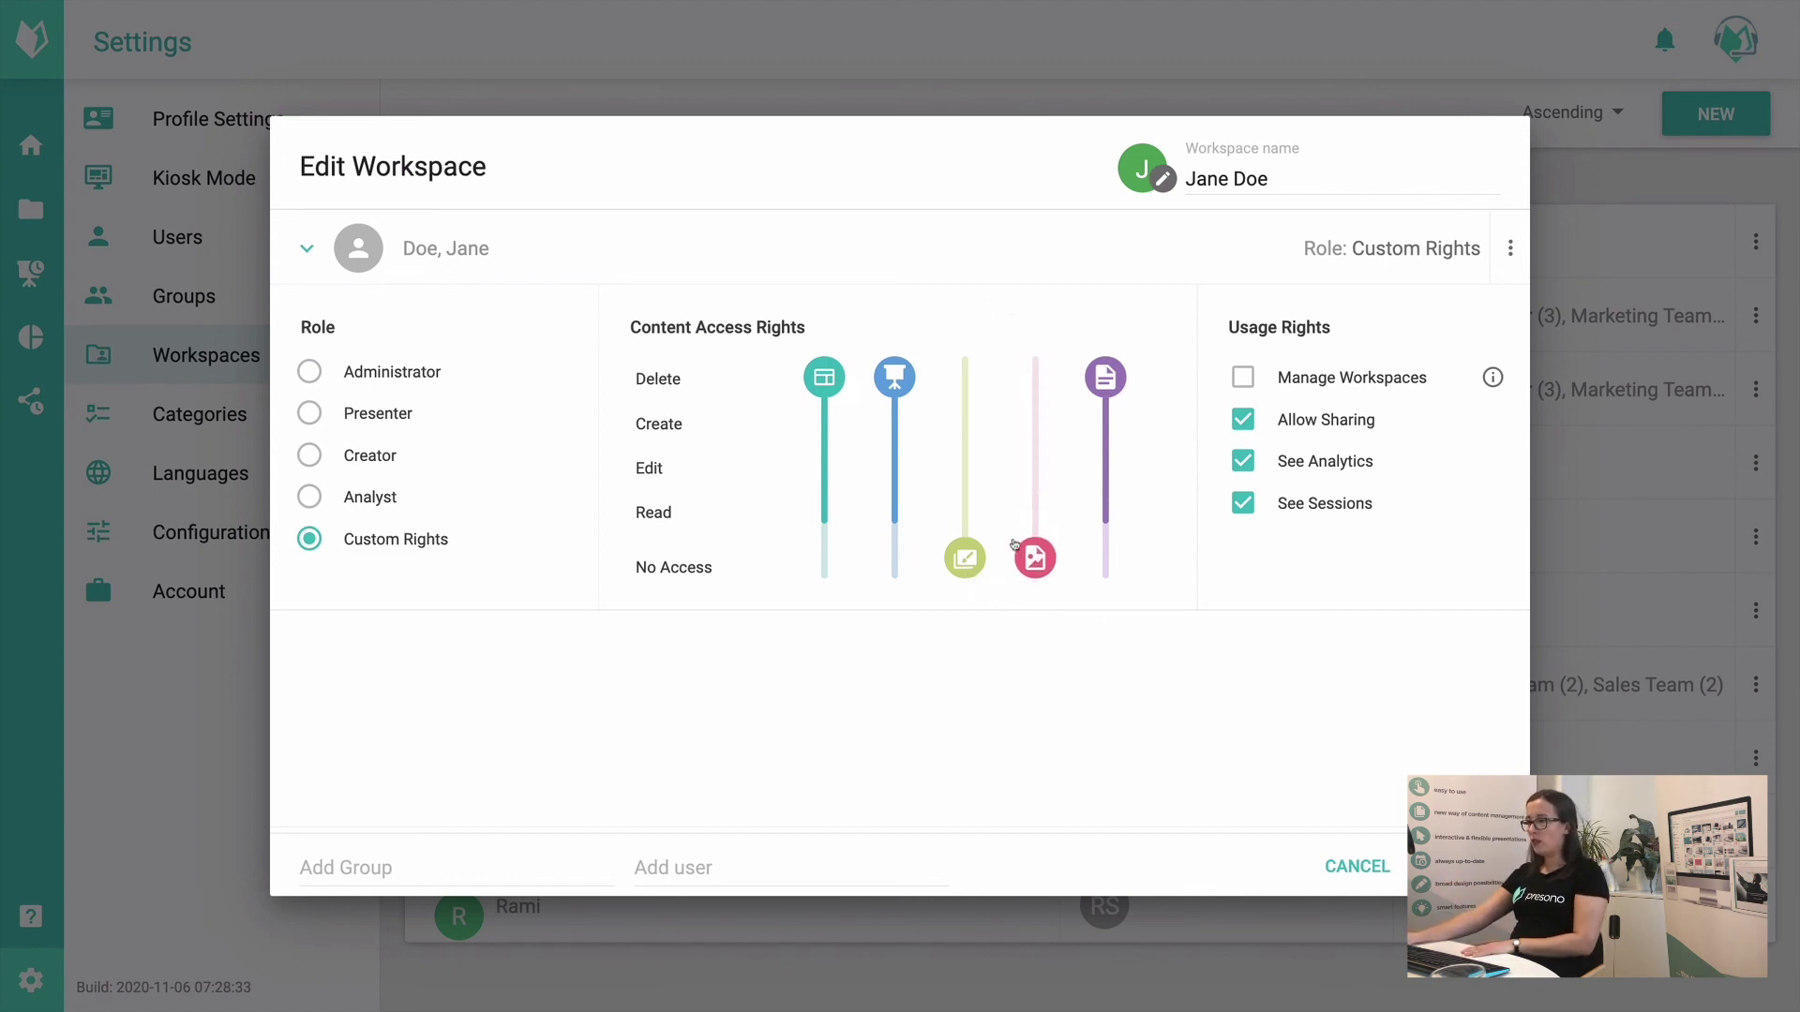
left_click_drag(1093, 382, 1104, 567)
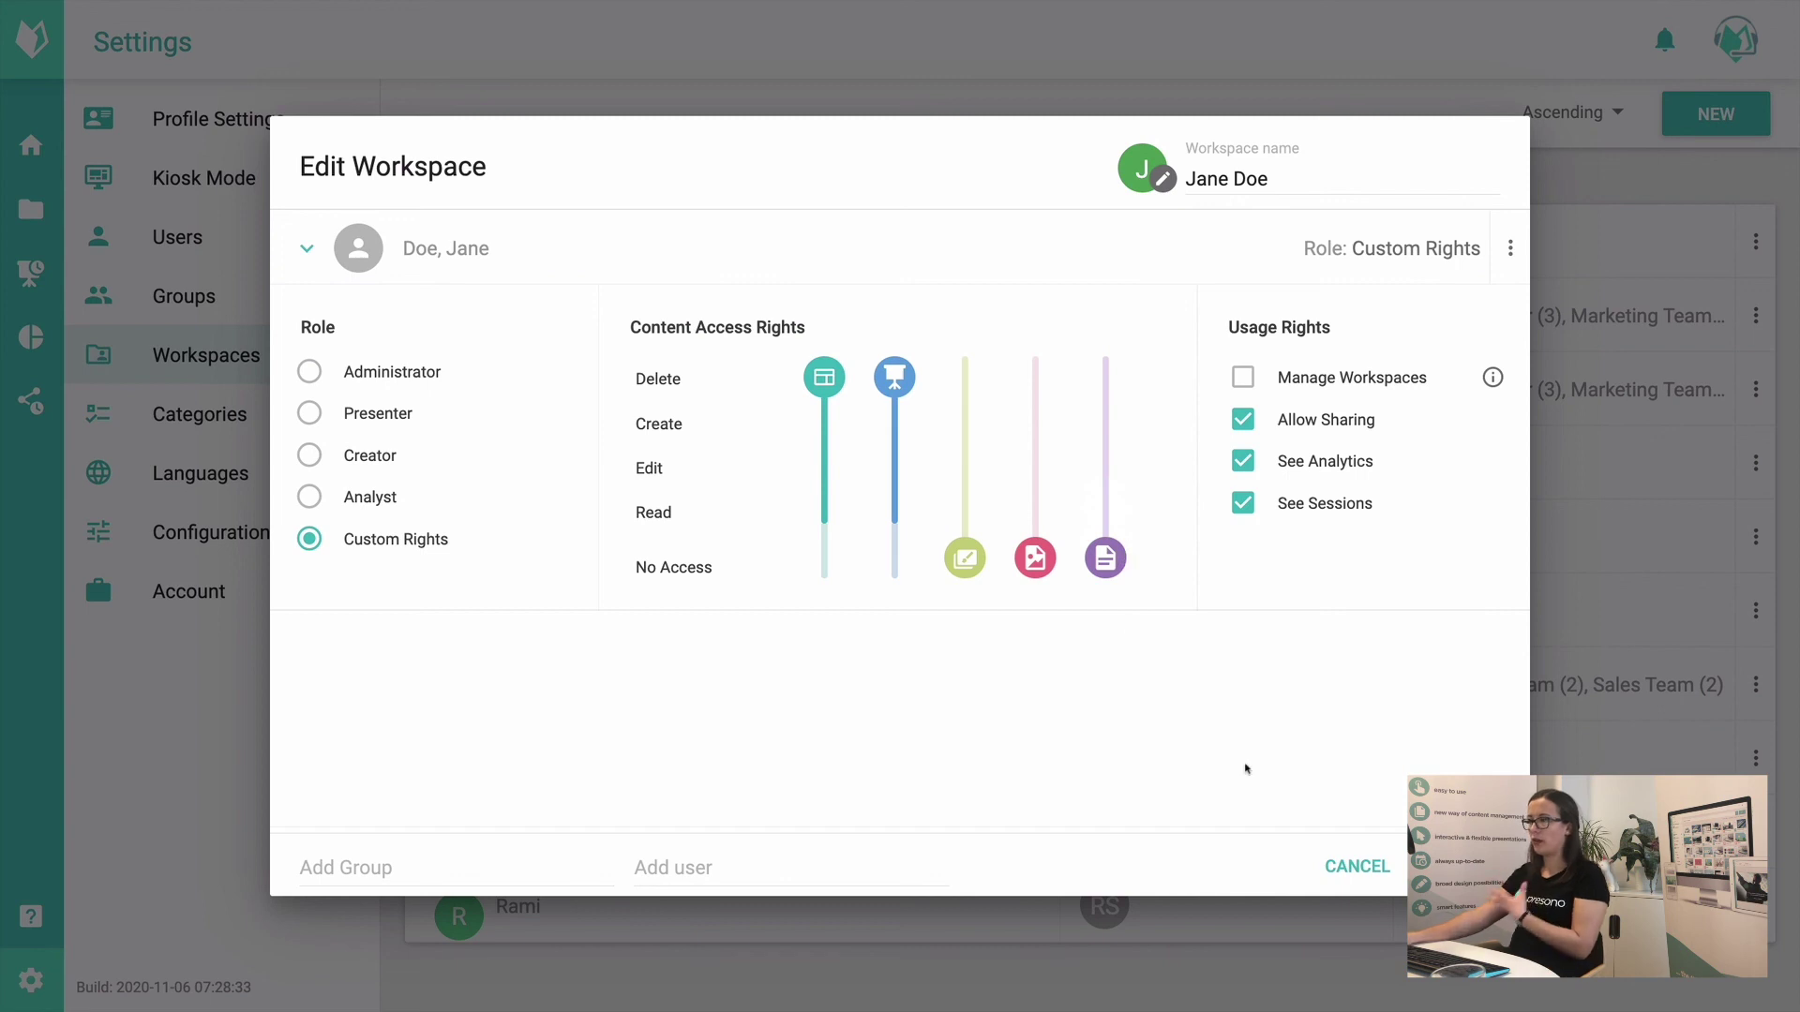
left_click(1351, 867)
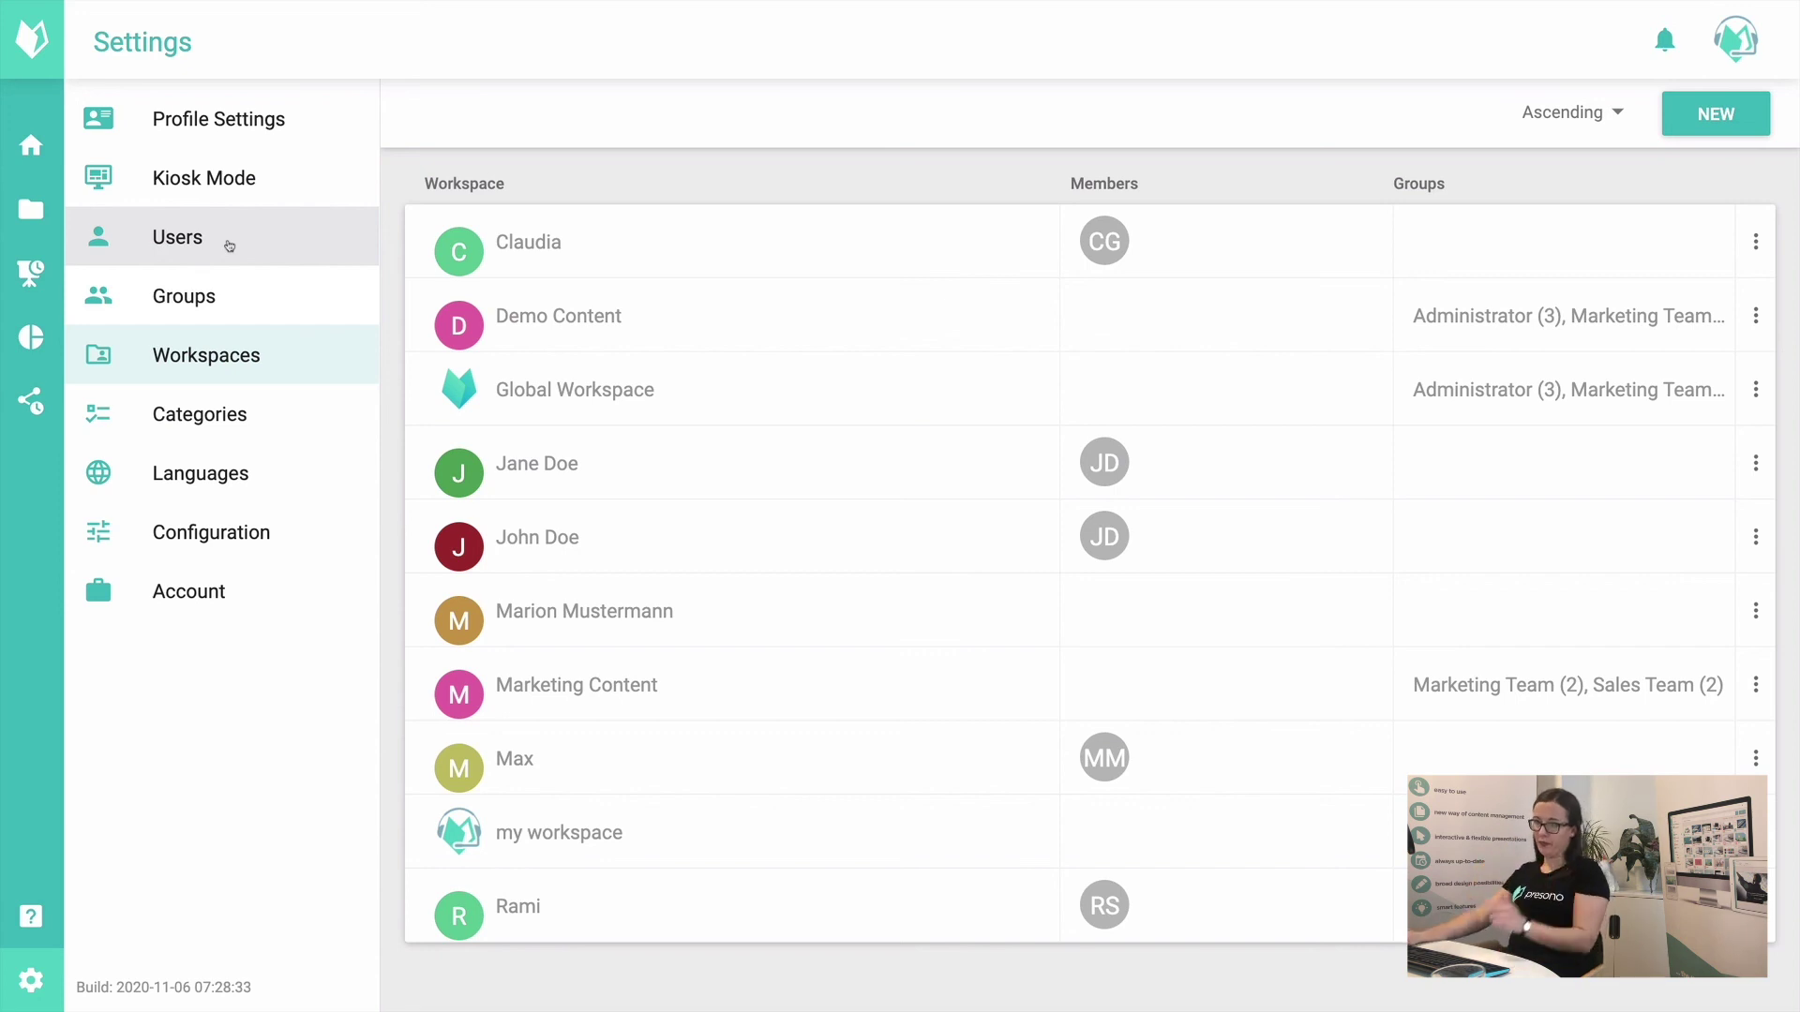
Step: In Marketing Team's Workspace Access, try Presenter and Creator roles for Demo Content, then cancel
left_click(267, 281)
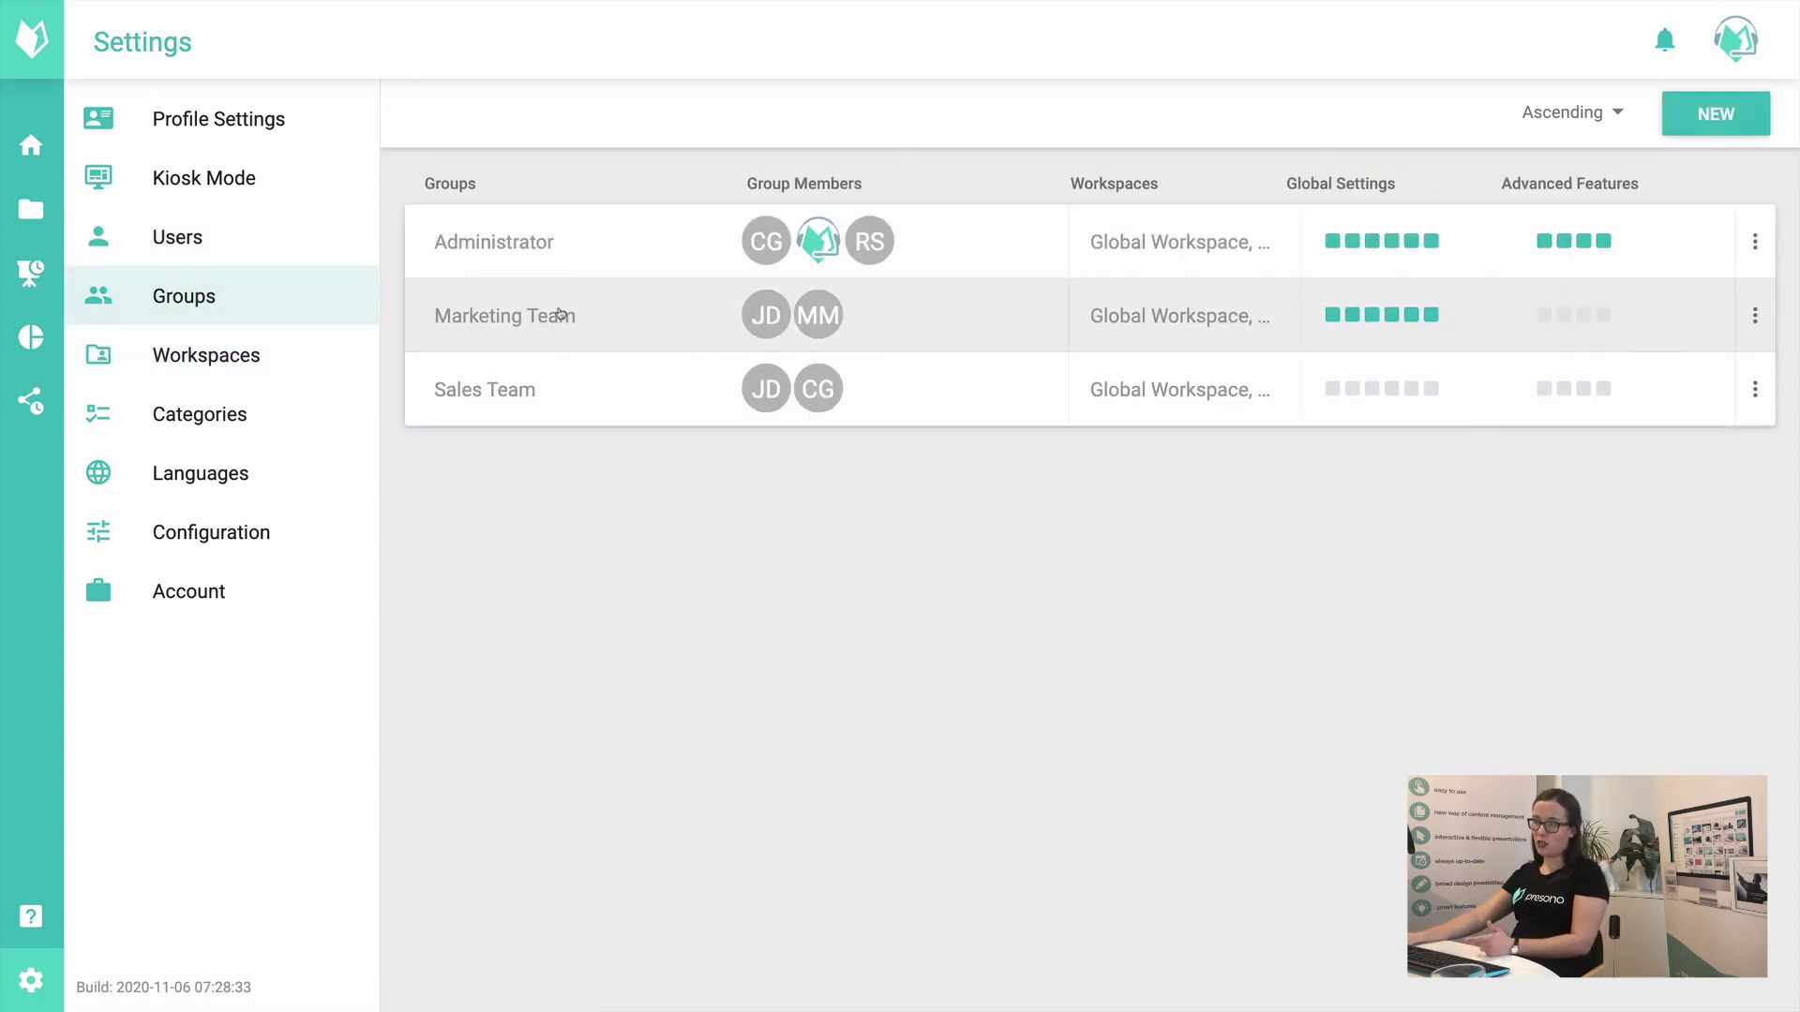
left_click(559, 314)
left_click(945, 289)
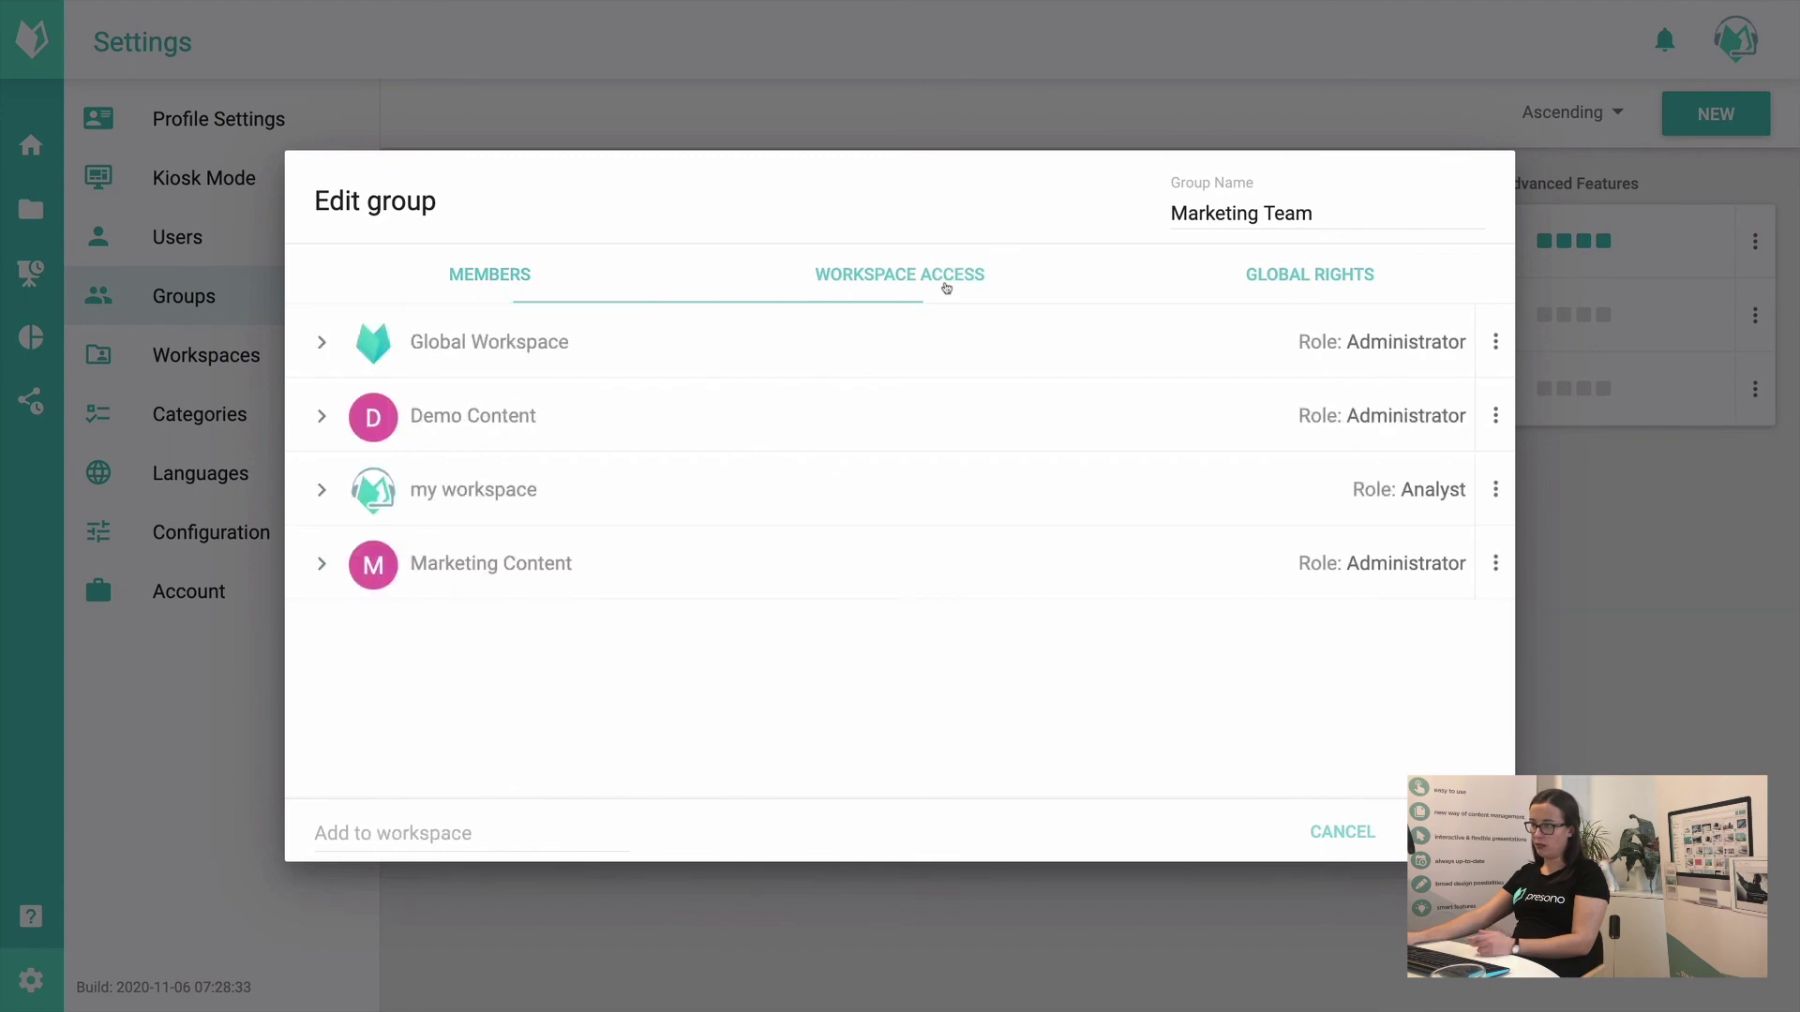
left_click(527, 413)
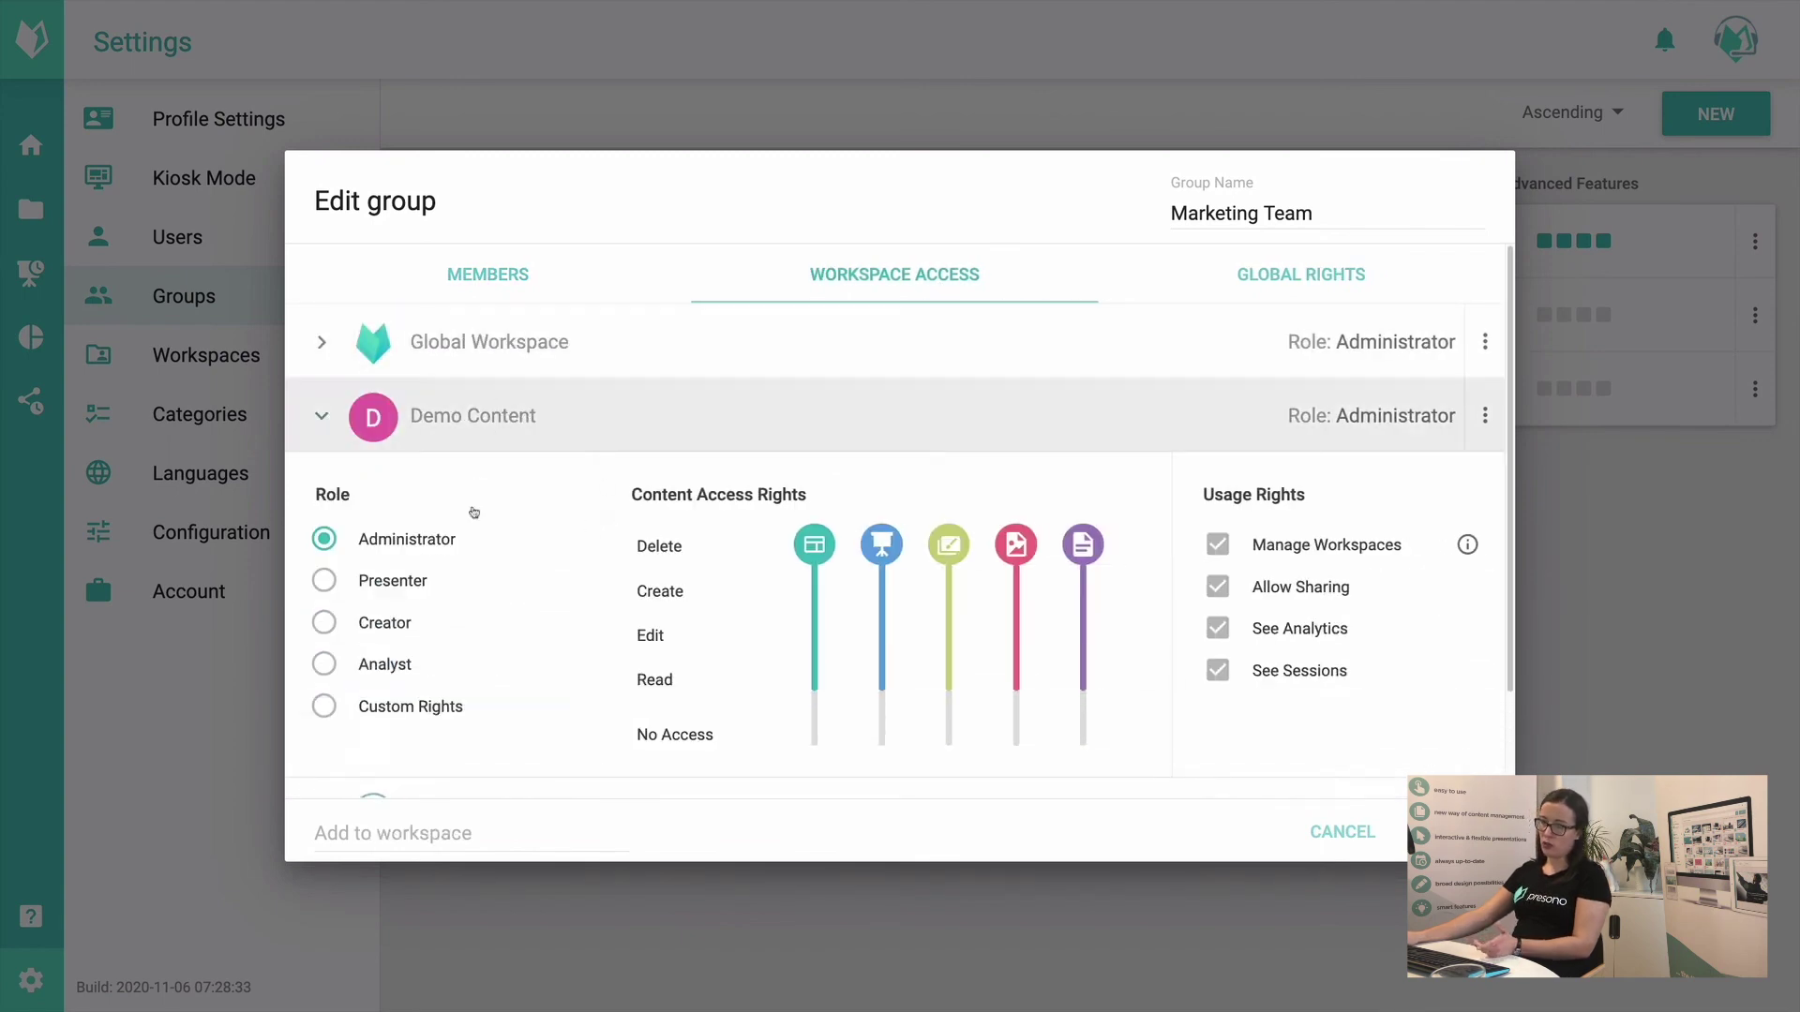
left_click(415, 579)
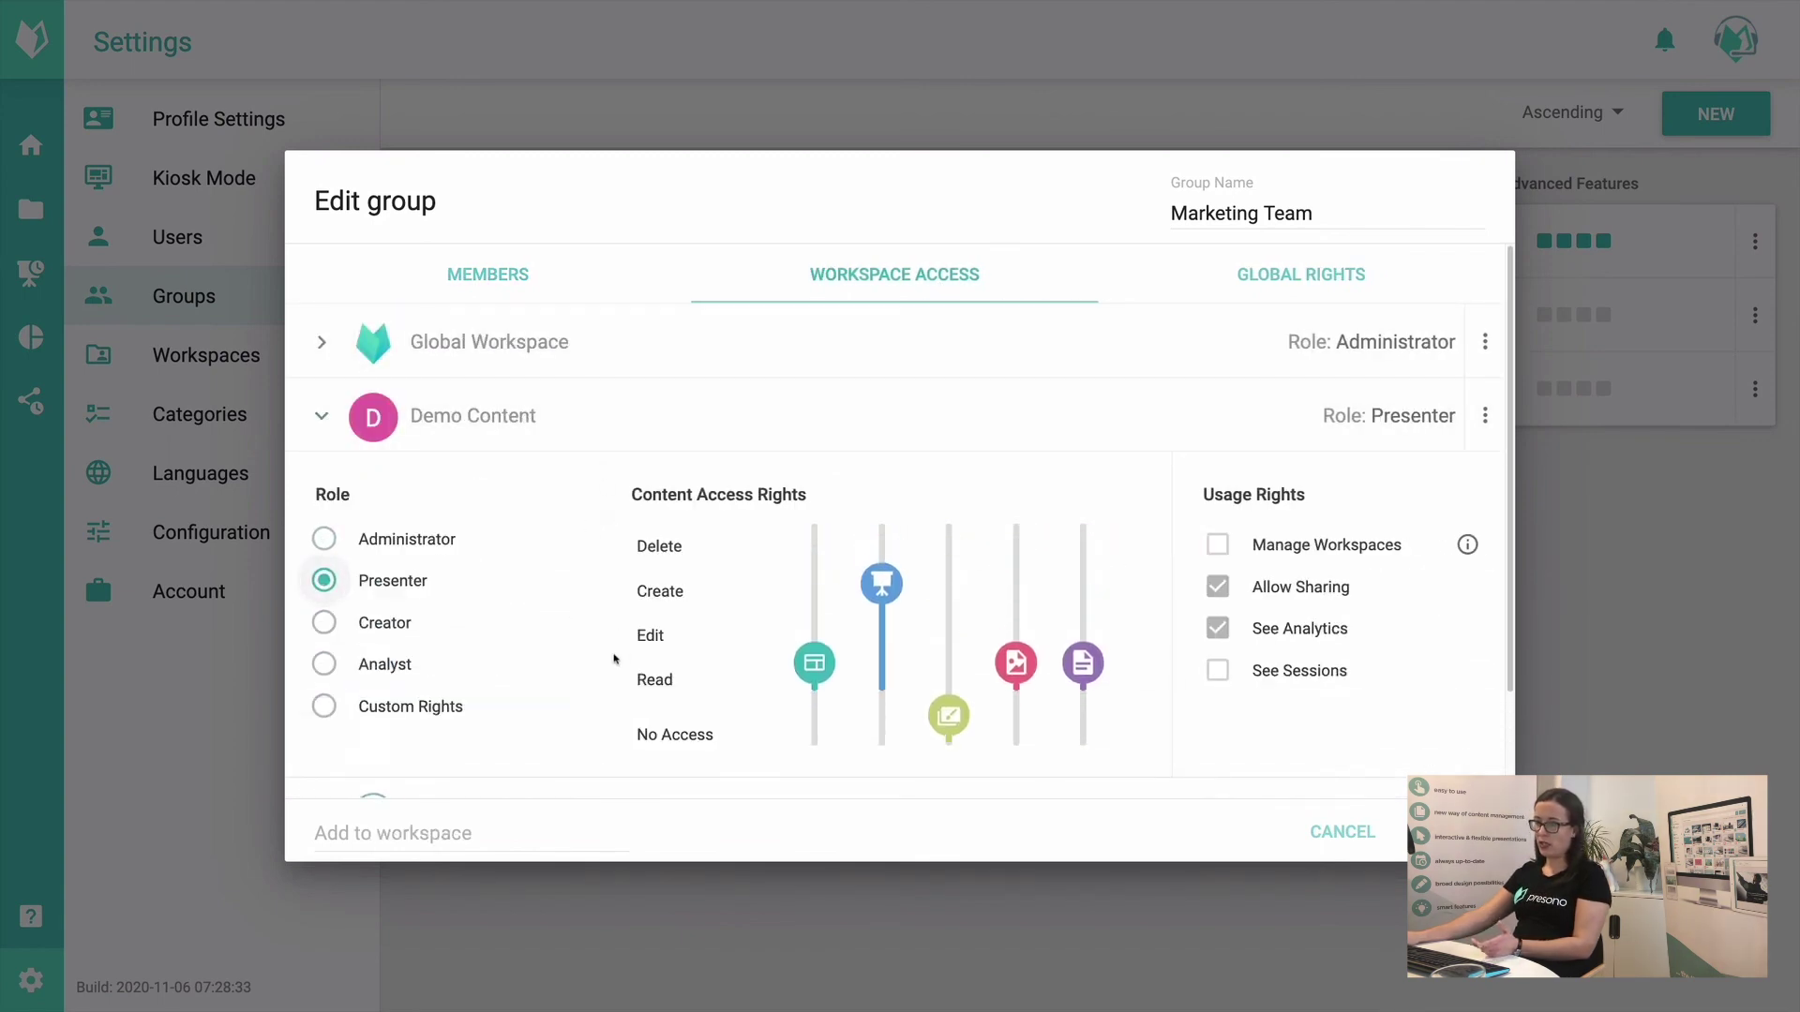
left_click(386, 624)
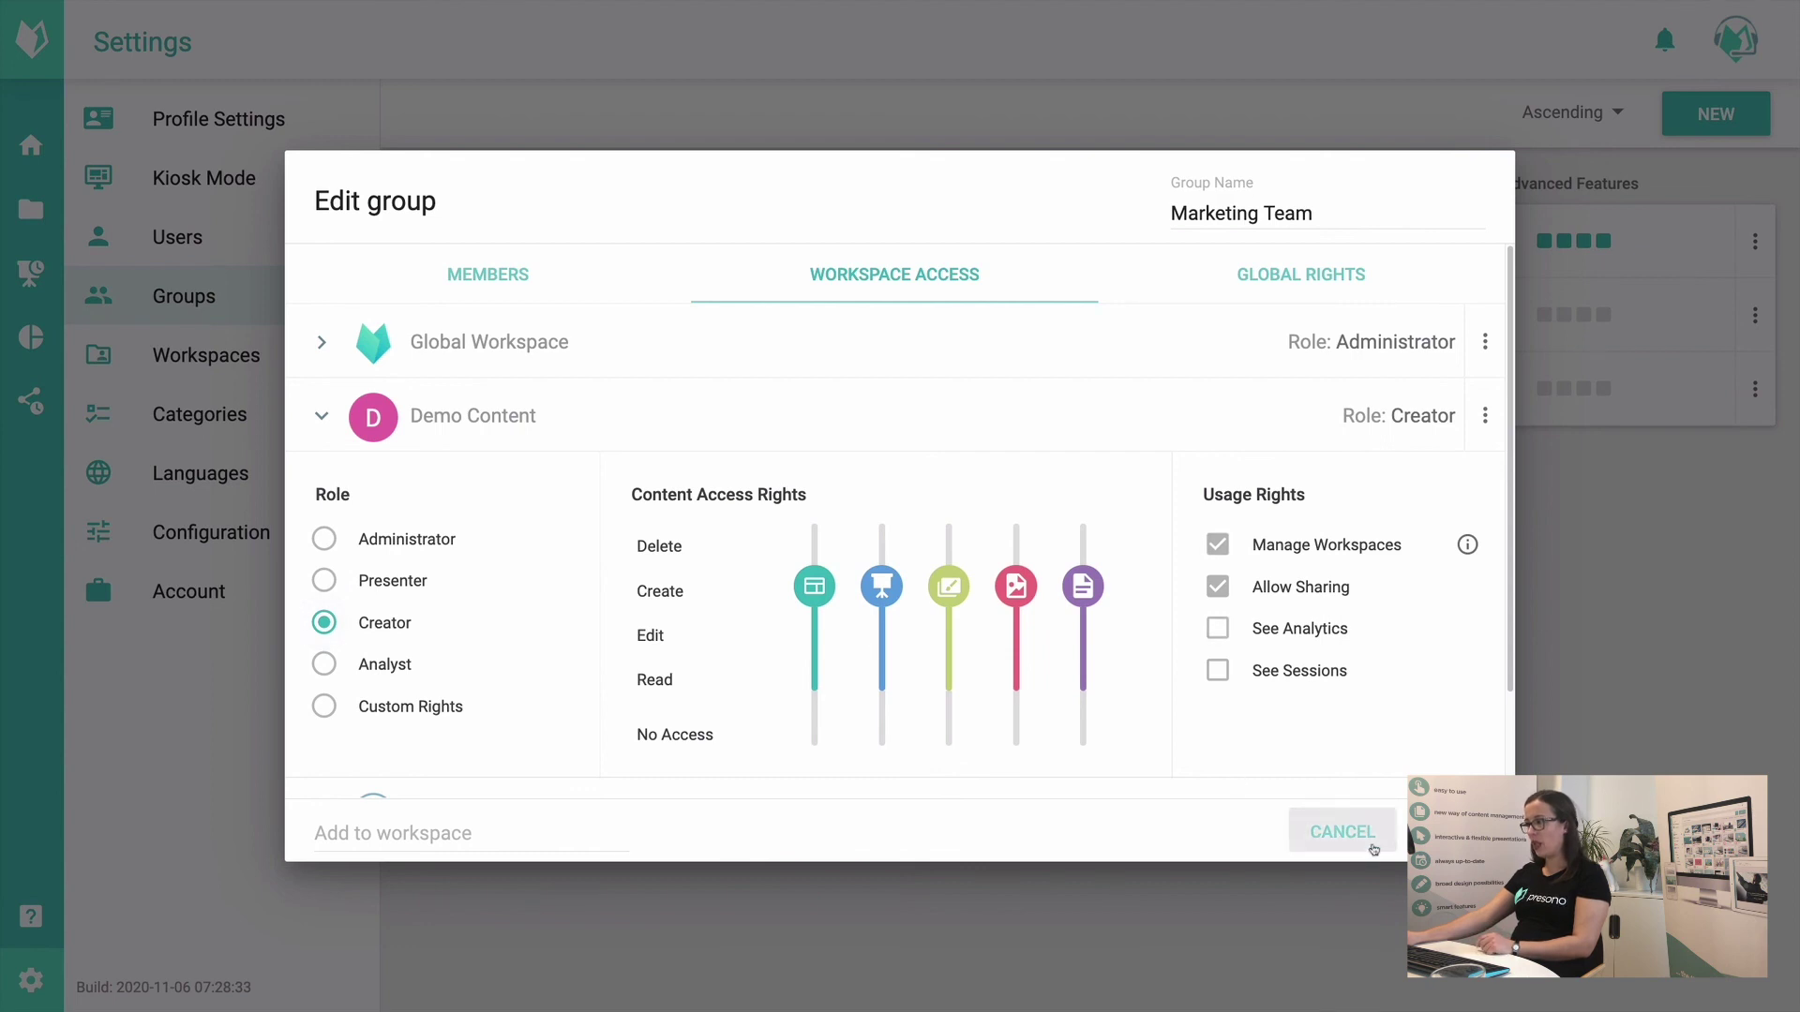
left_click(1348, 834)
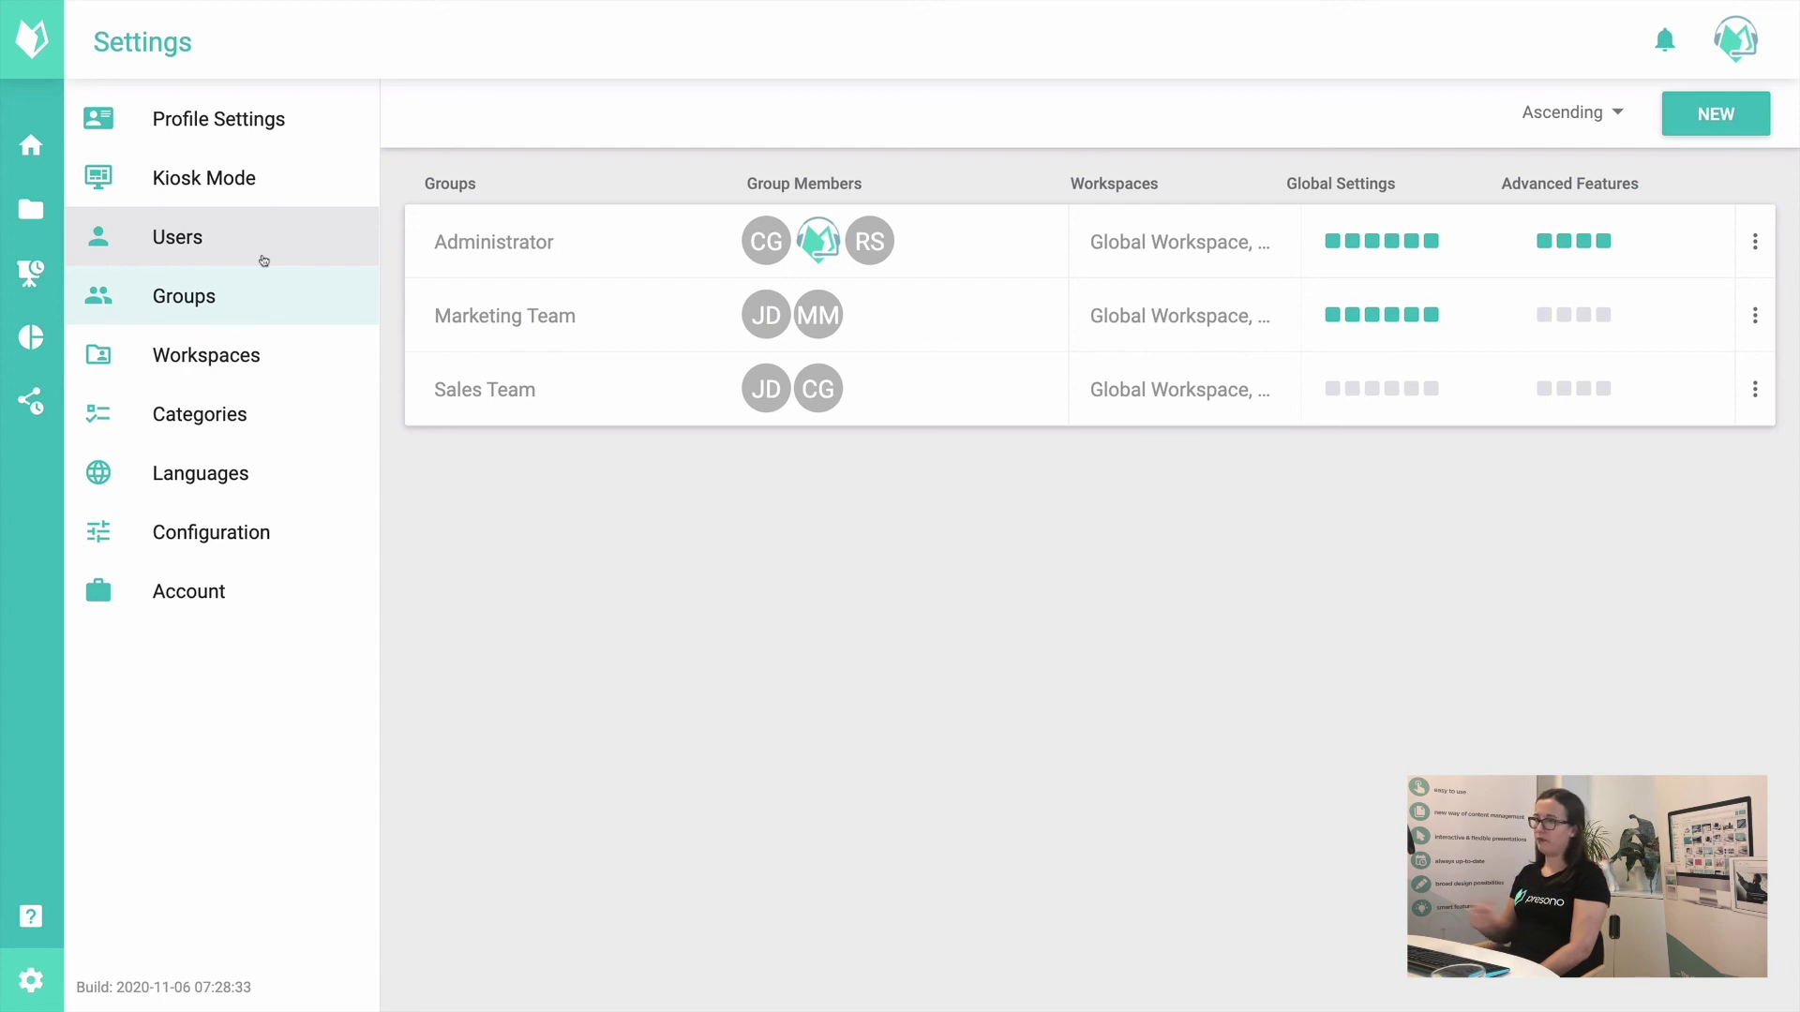
Step: Go to Categories settings and show the nine subcategories of Media categories
left_click(290, 431)
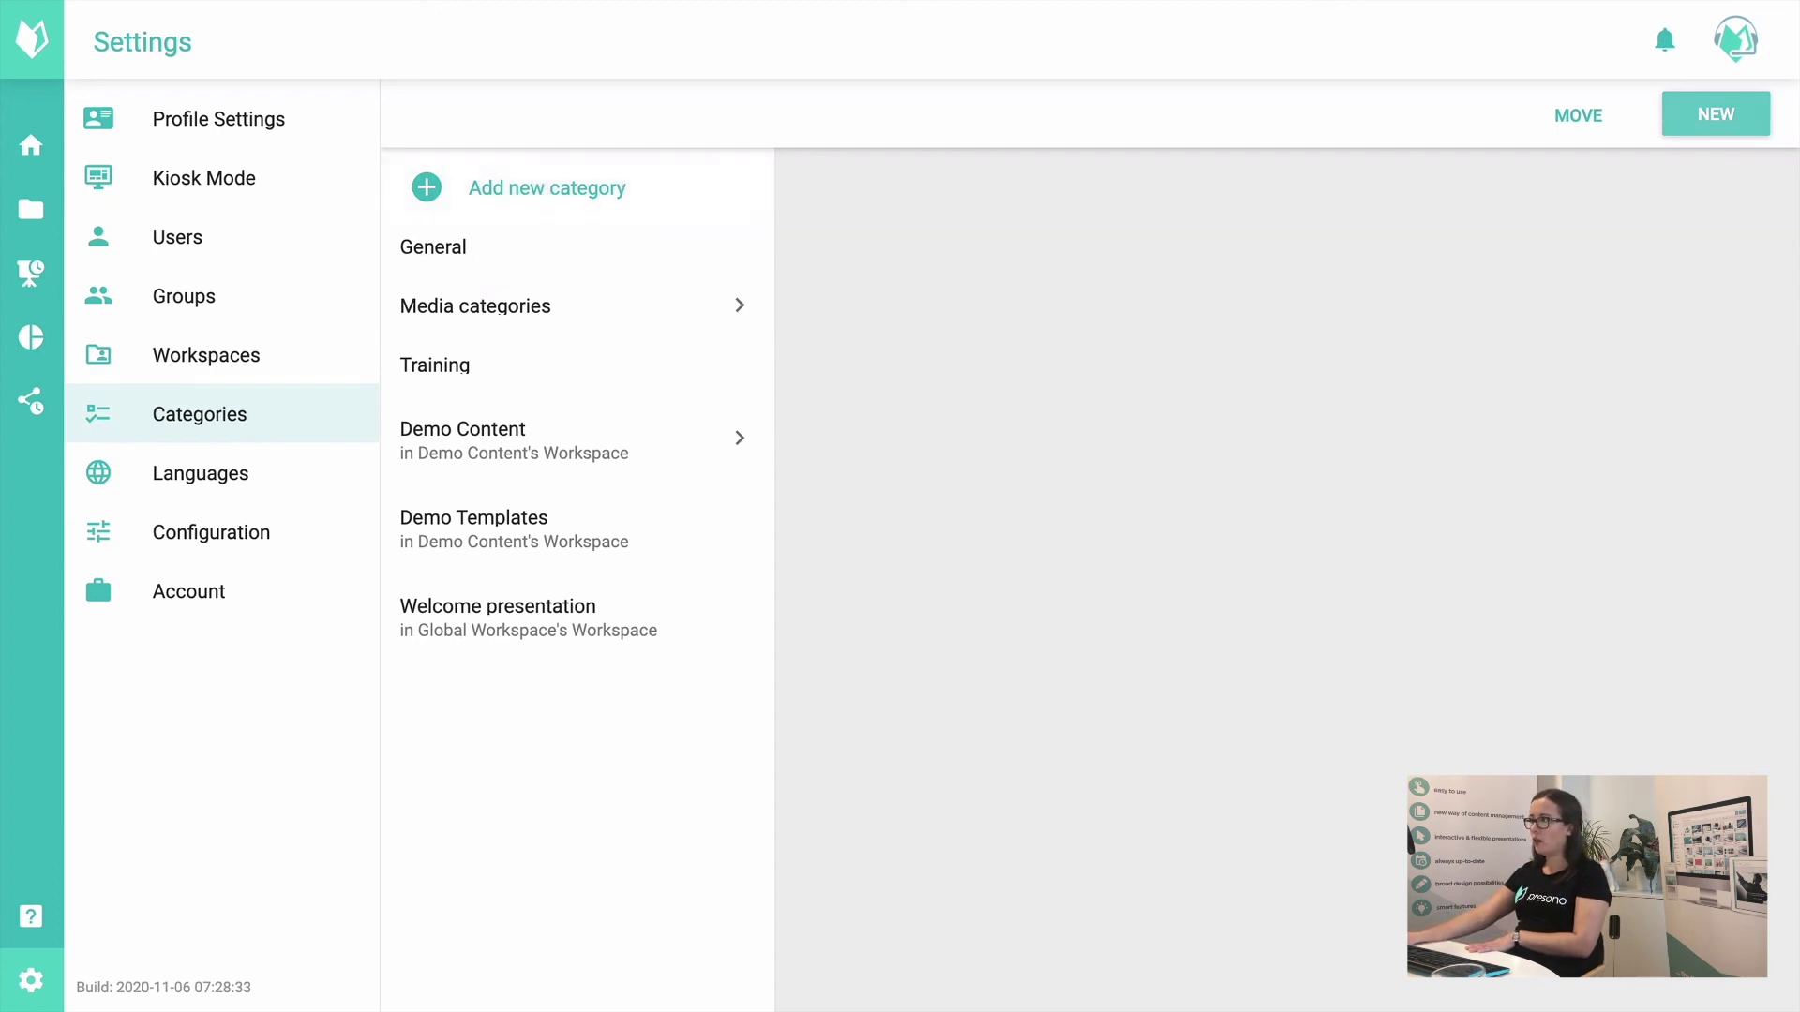
left_click(643, 325)
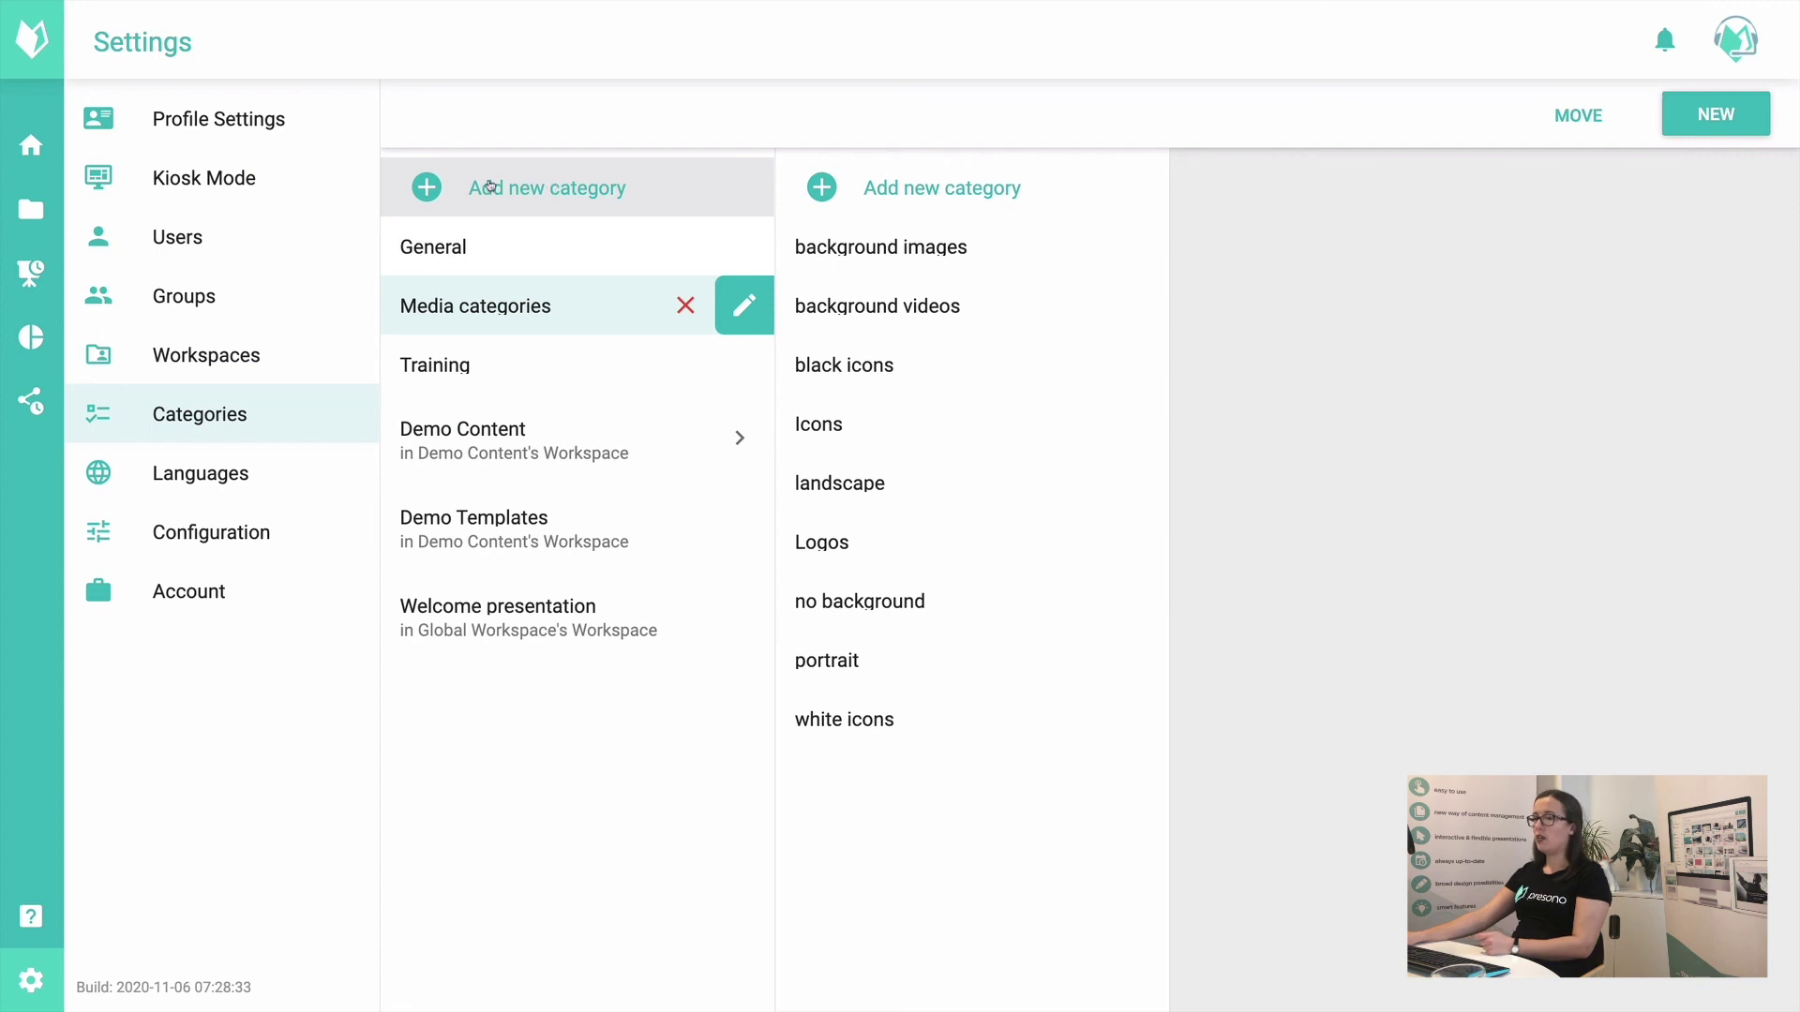
Step: Start a new top-level category named 'Marketing Content'
left_click(486, 189)
left_click(550, 457)
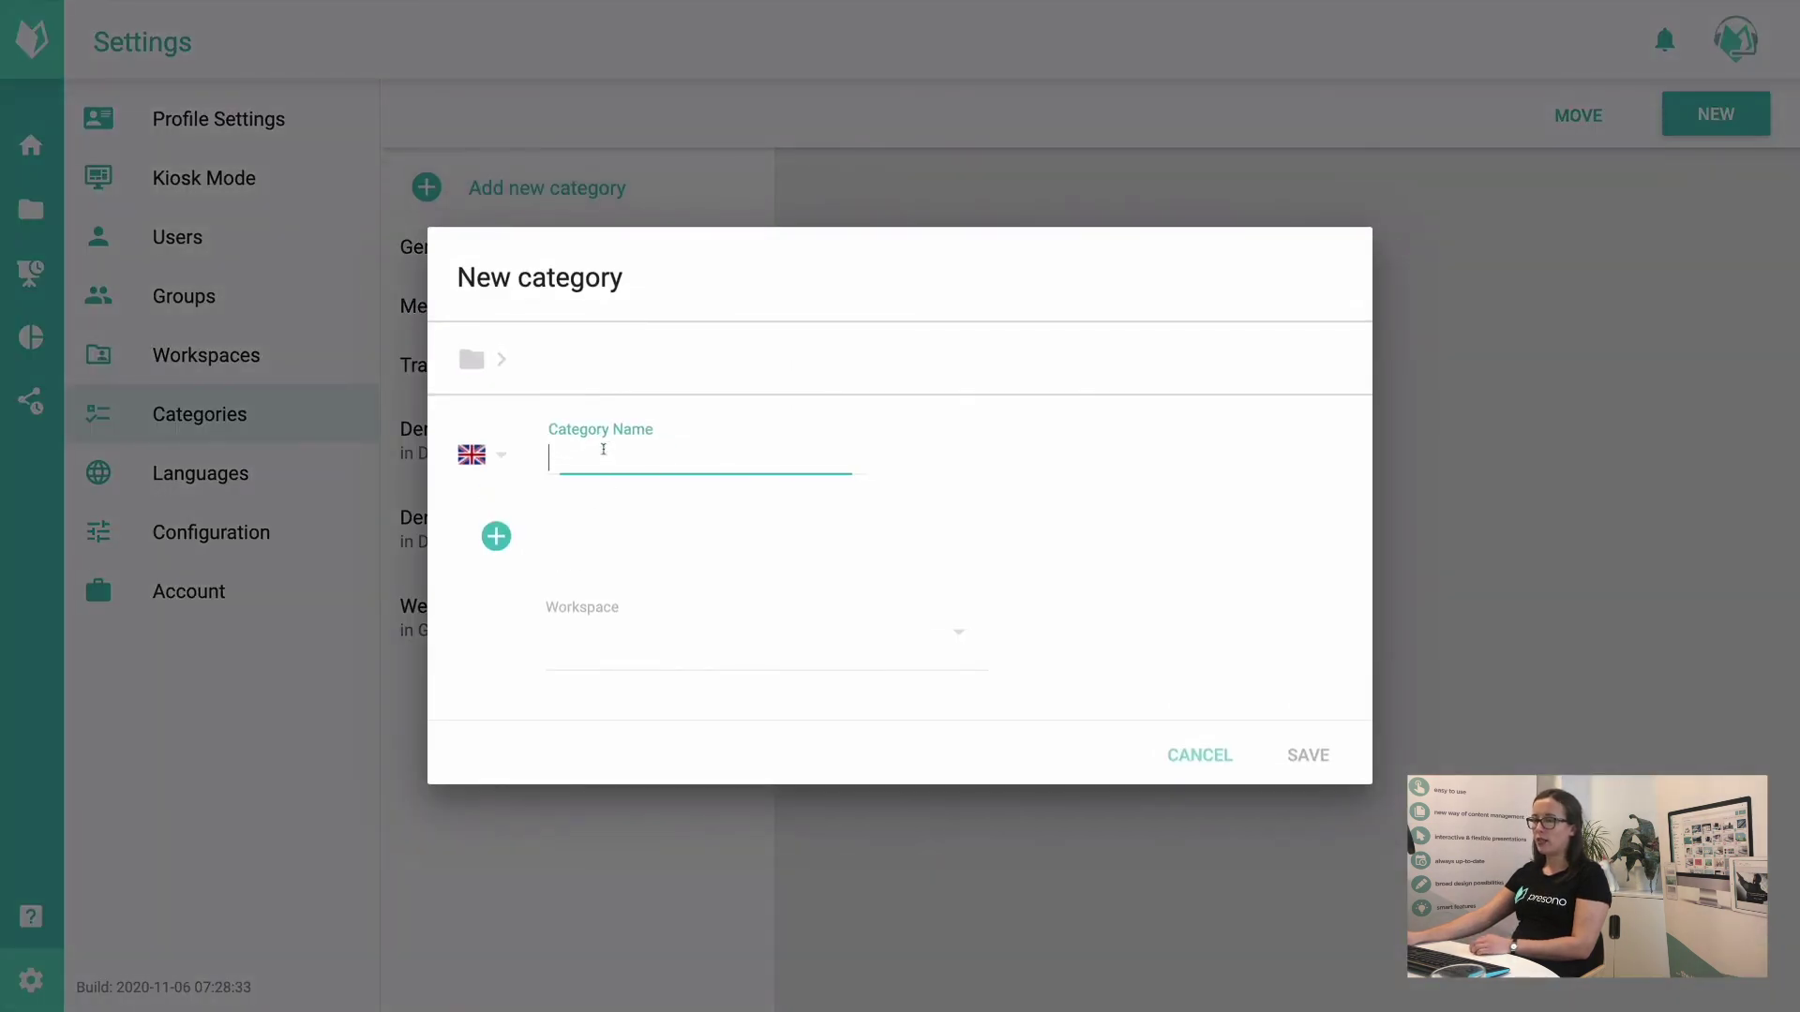
type("Marketi")
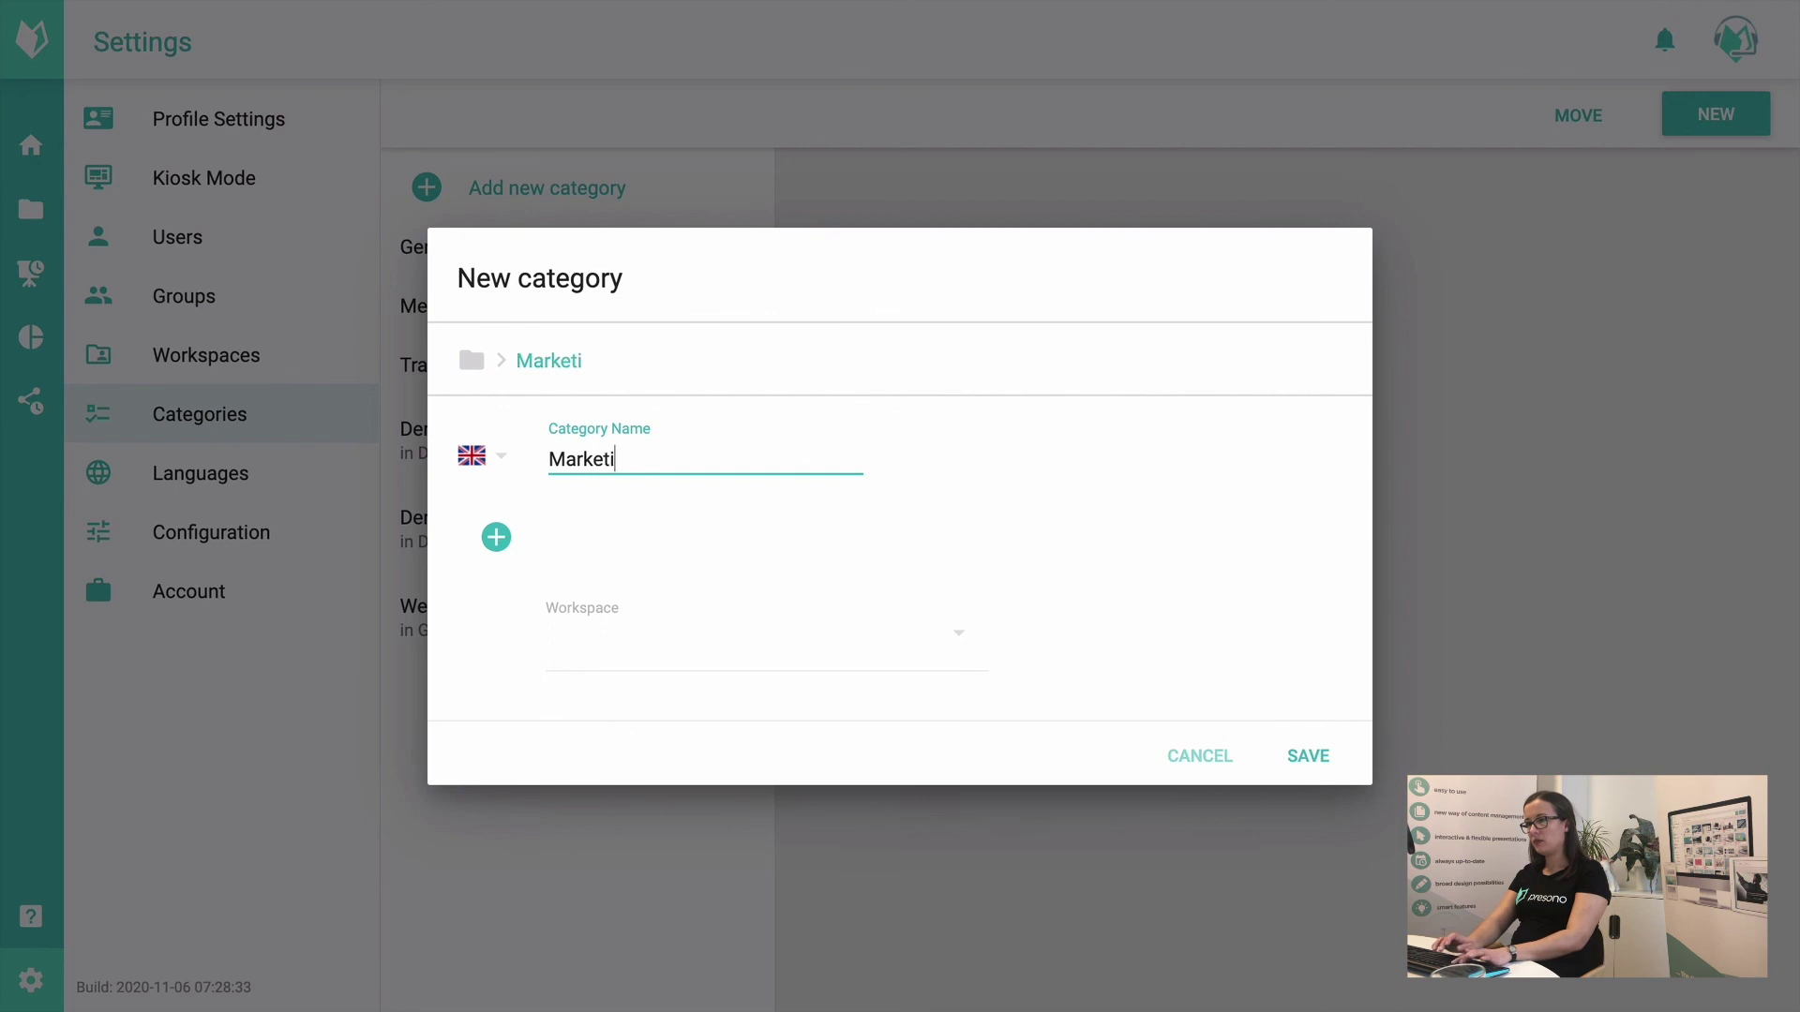
type("ng Content")
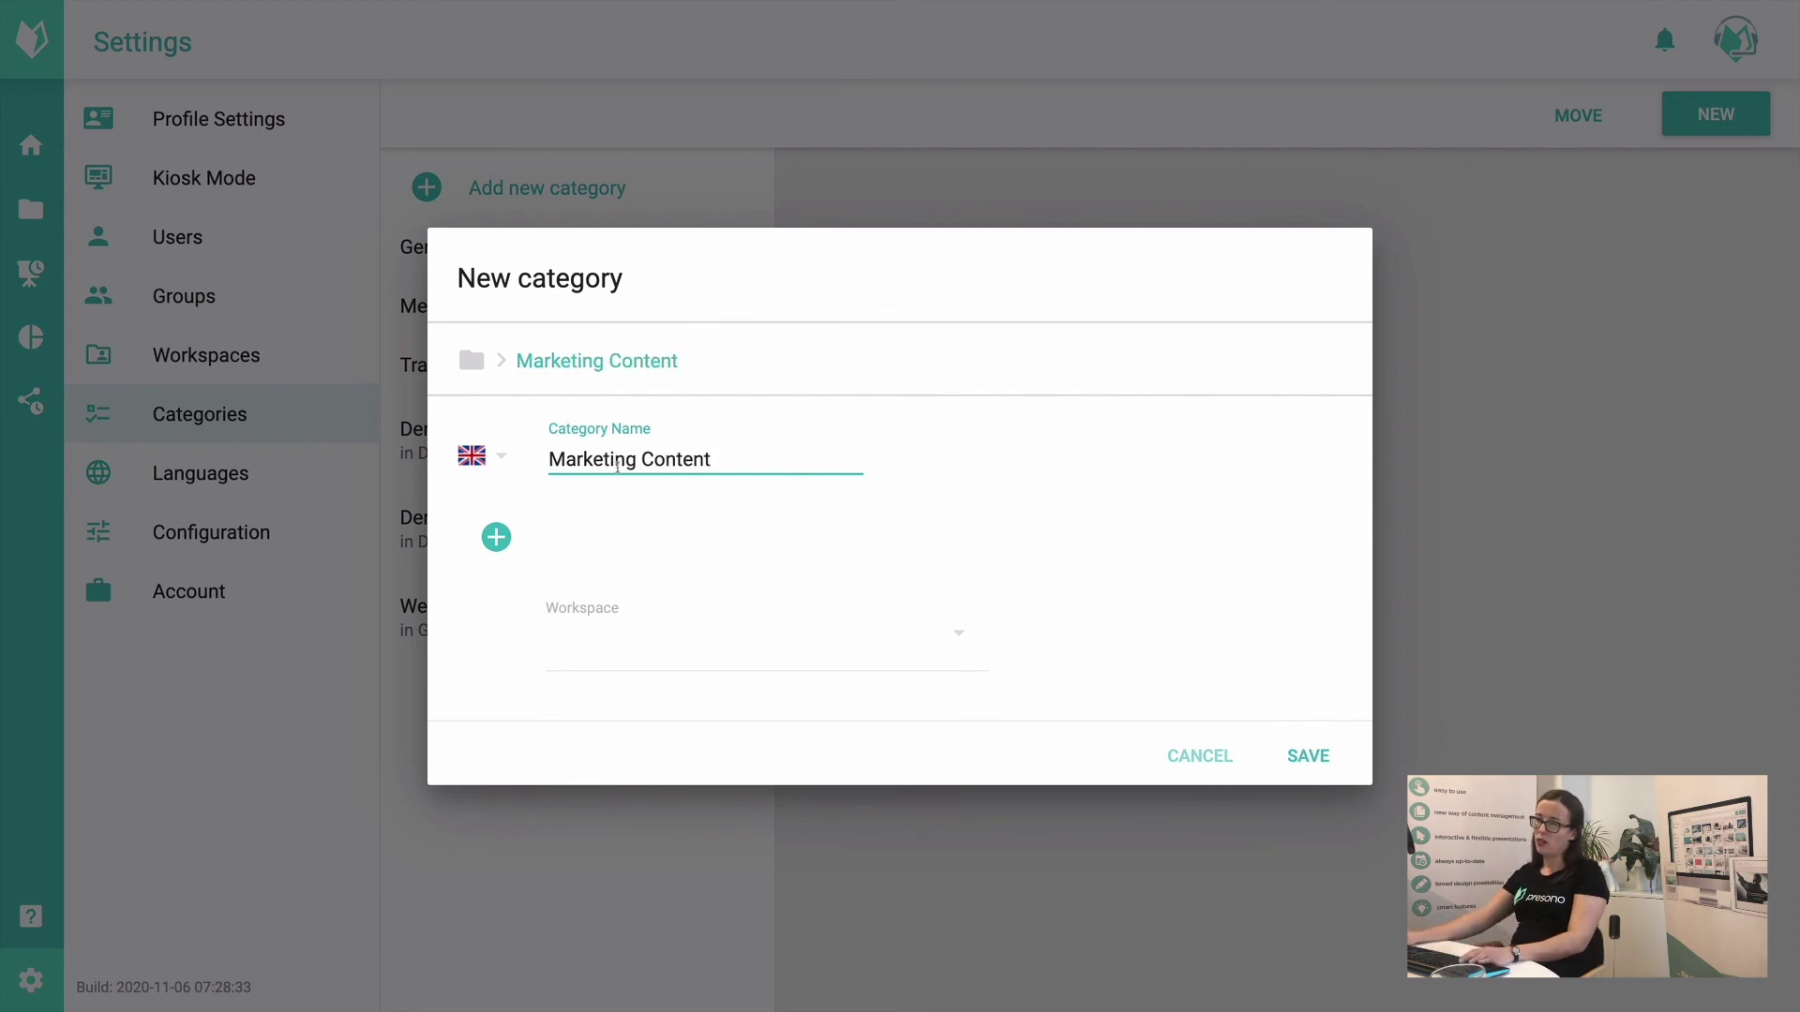
Step: Add a German name 'Marketing Inhalte' for the category
left_click(497, 540)
left_click(494, 546)
left_click(494, 547)
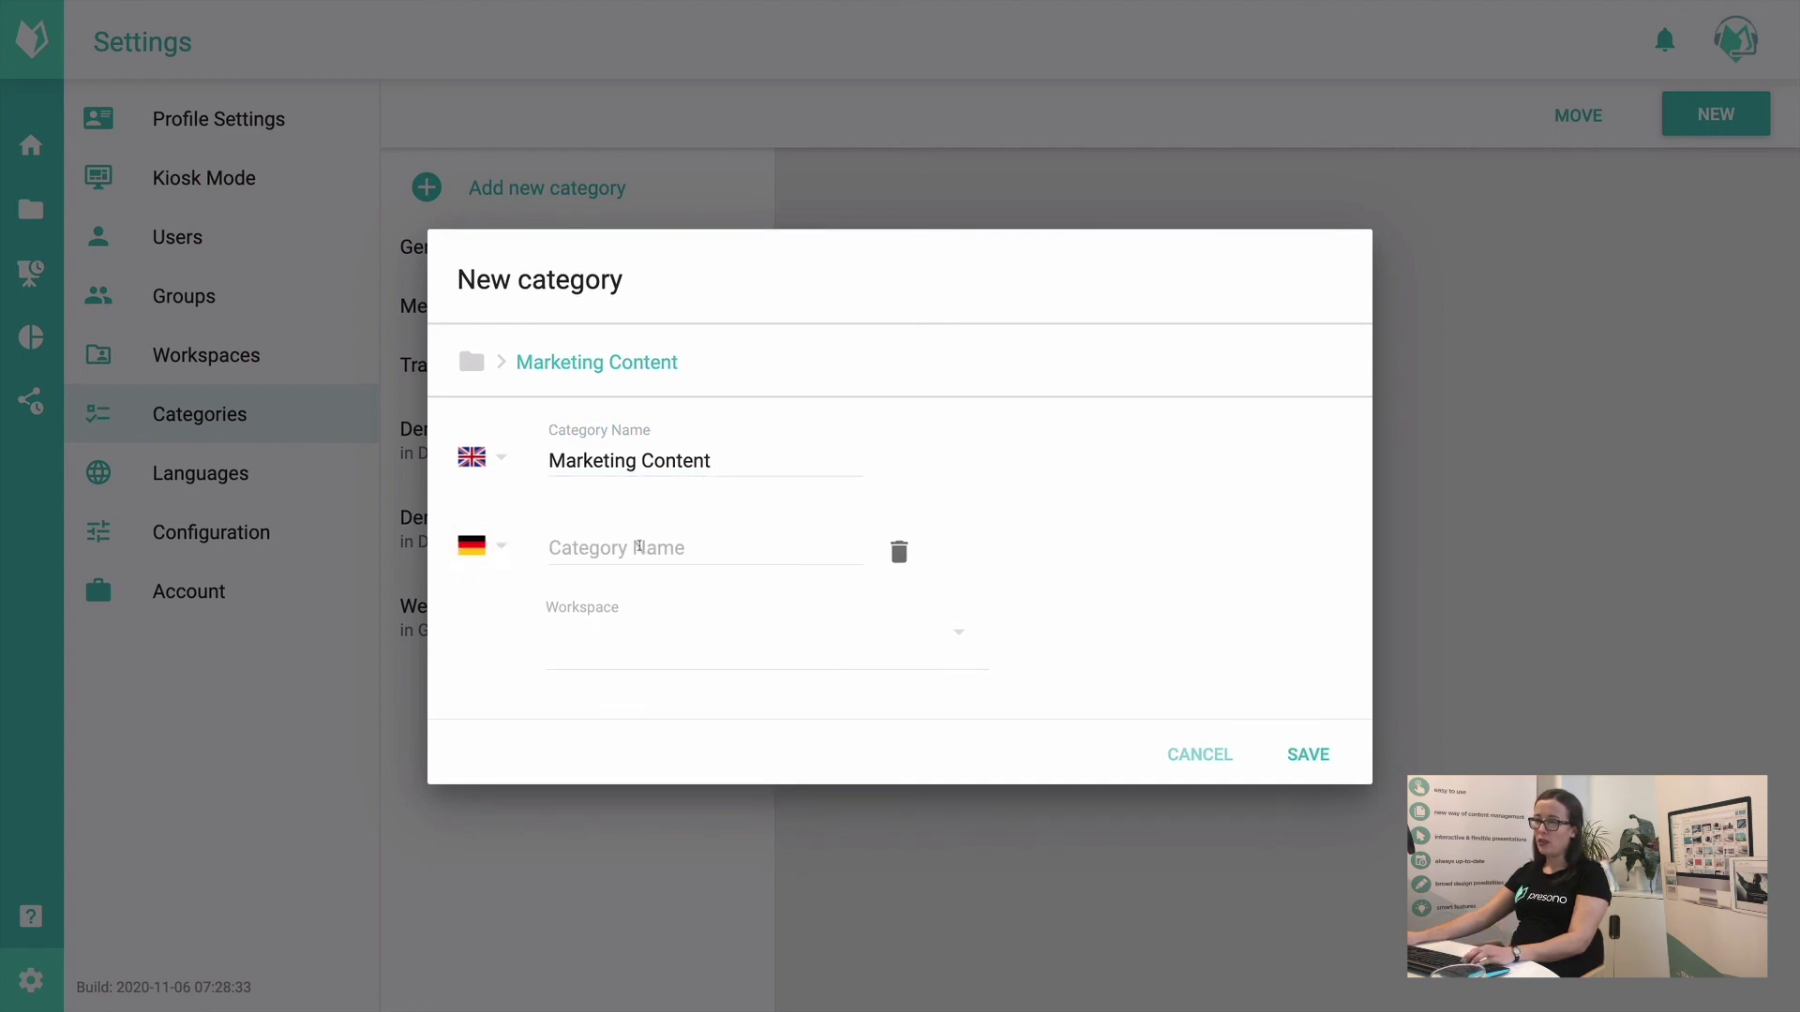
left_click(639, 547)
type("Marketing INha")
key("BackSpace")
key("BackSpace")
key("BackSpace")
type("nhalte")
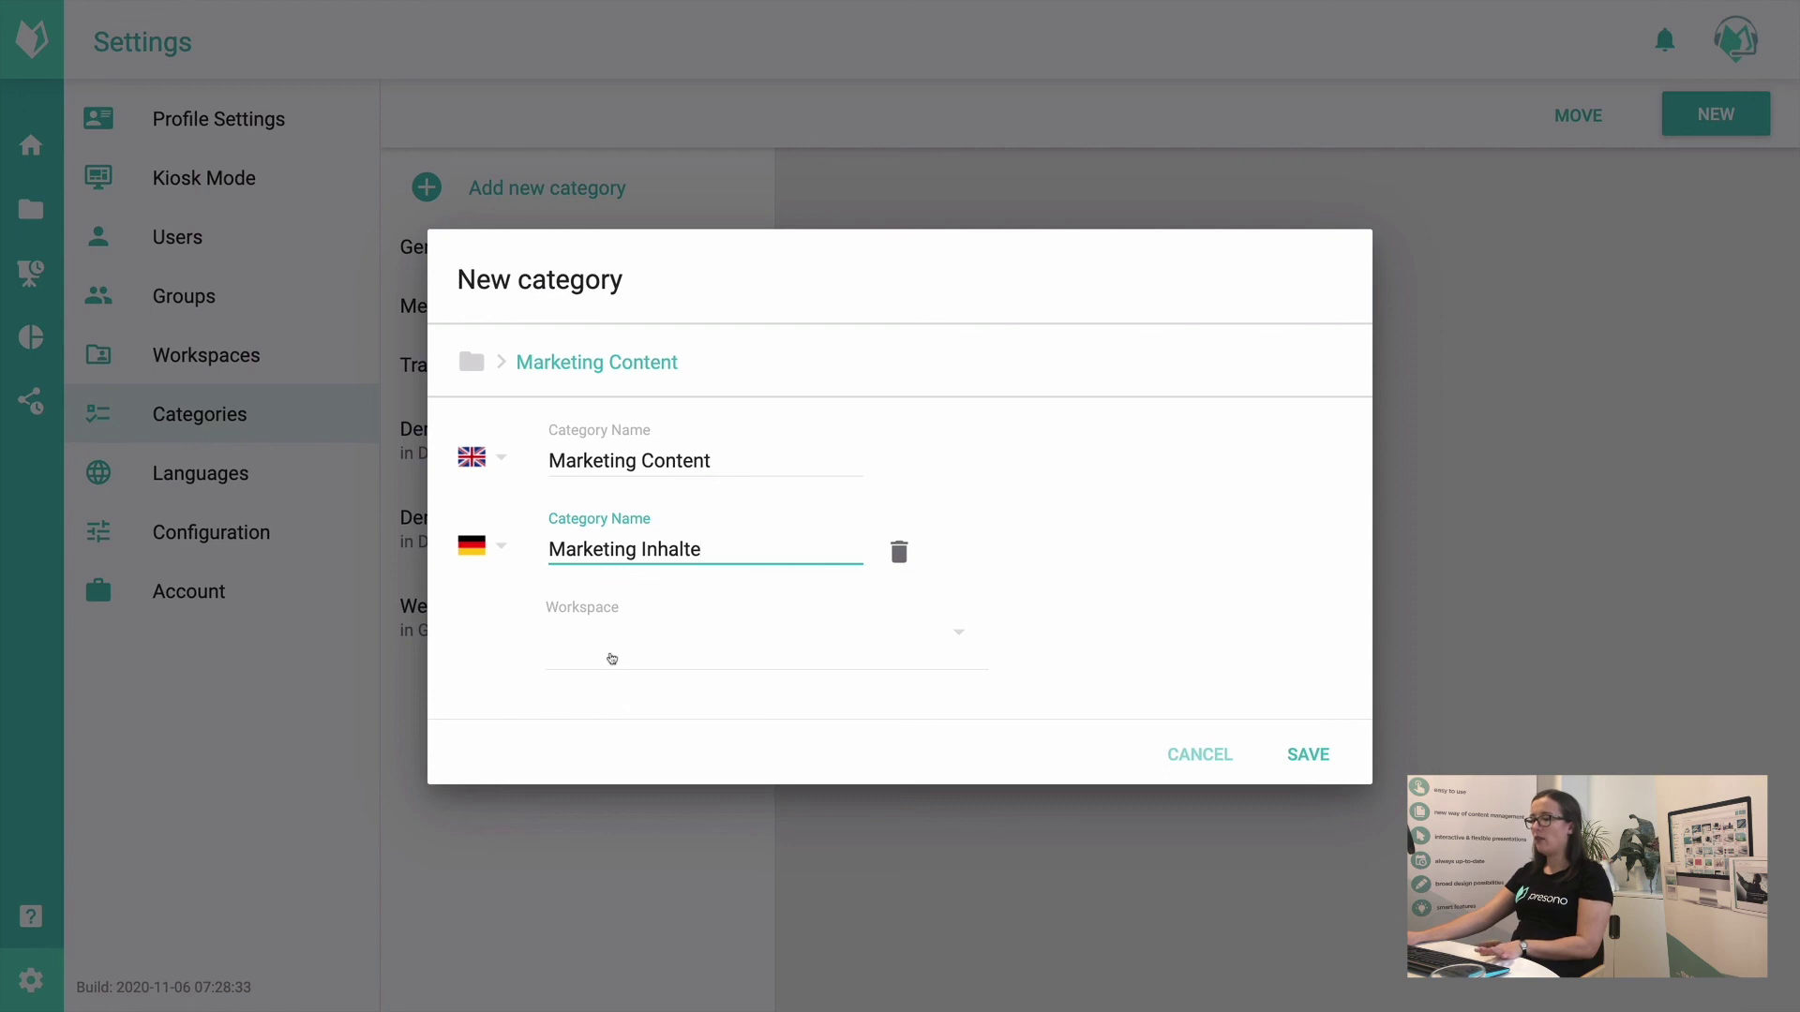
Step: Leave the workspace list empty, save the category, and select Marketing Content
left_click(611, 659)
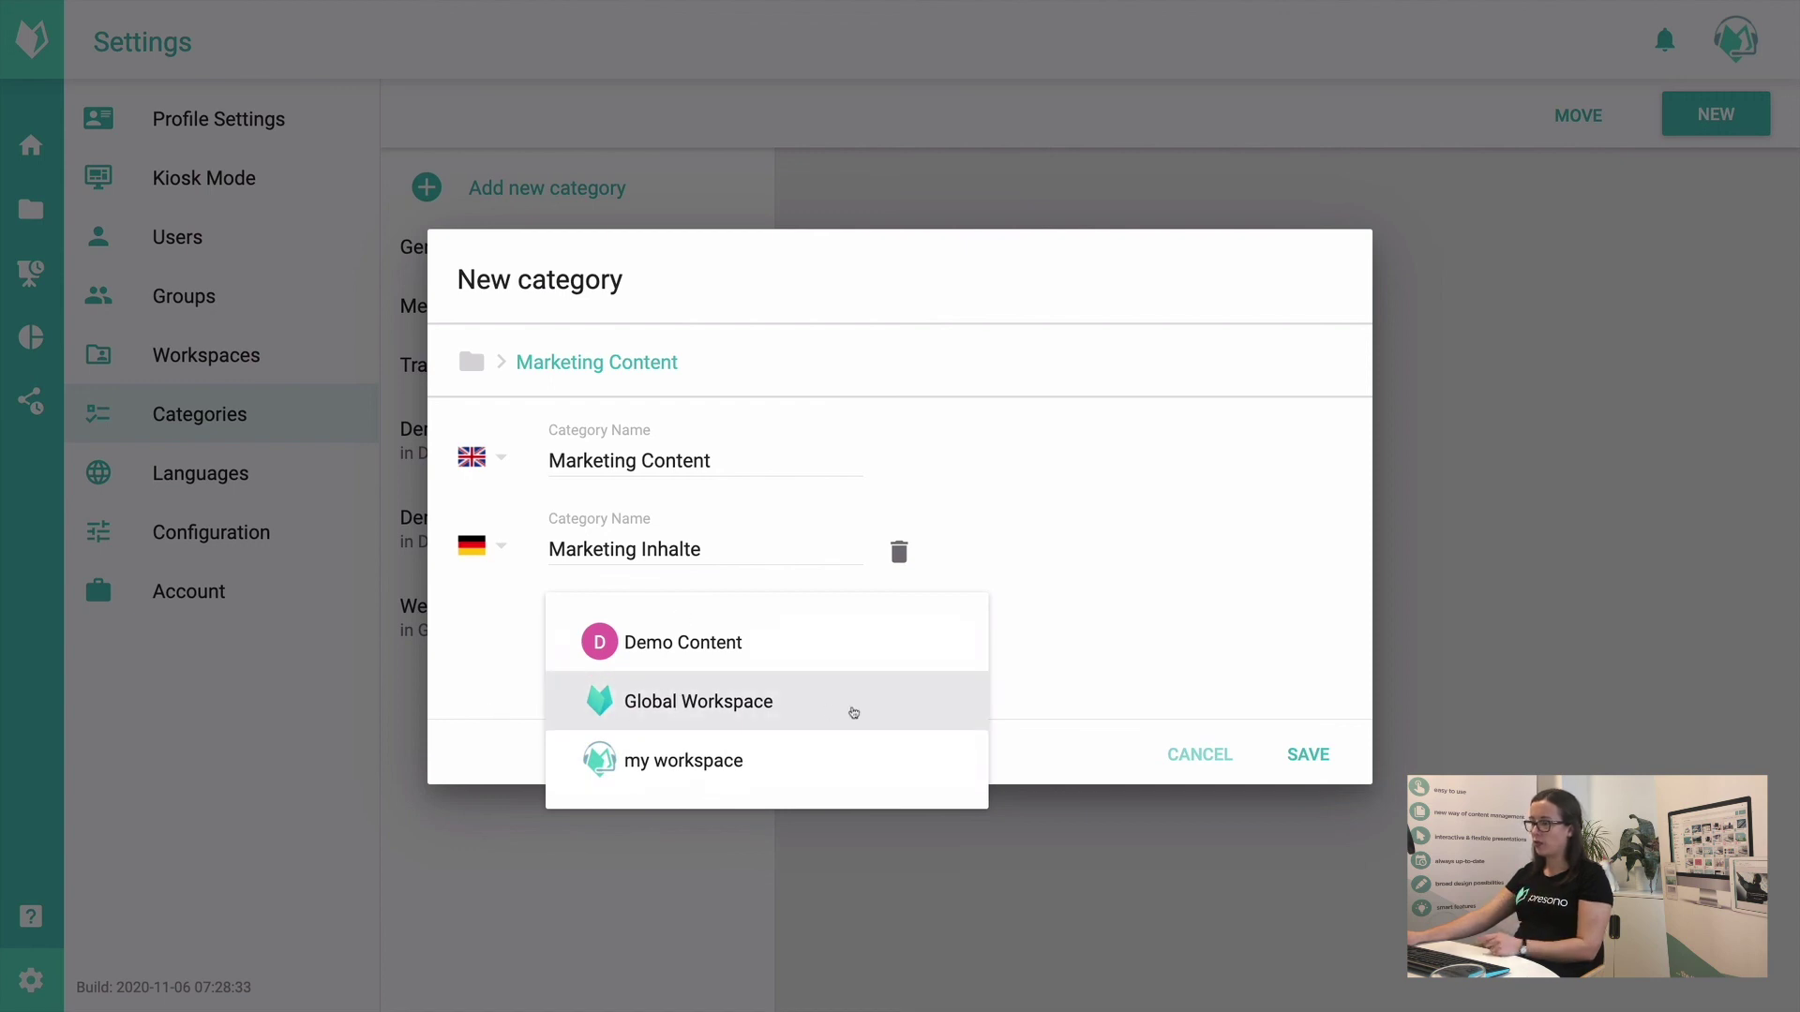
left_click(1110, 654)
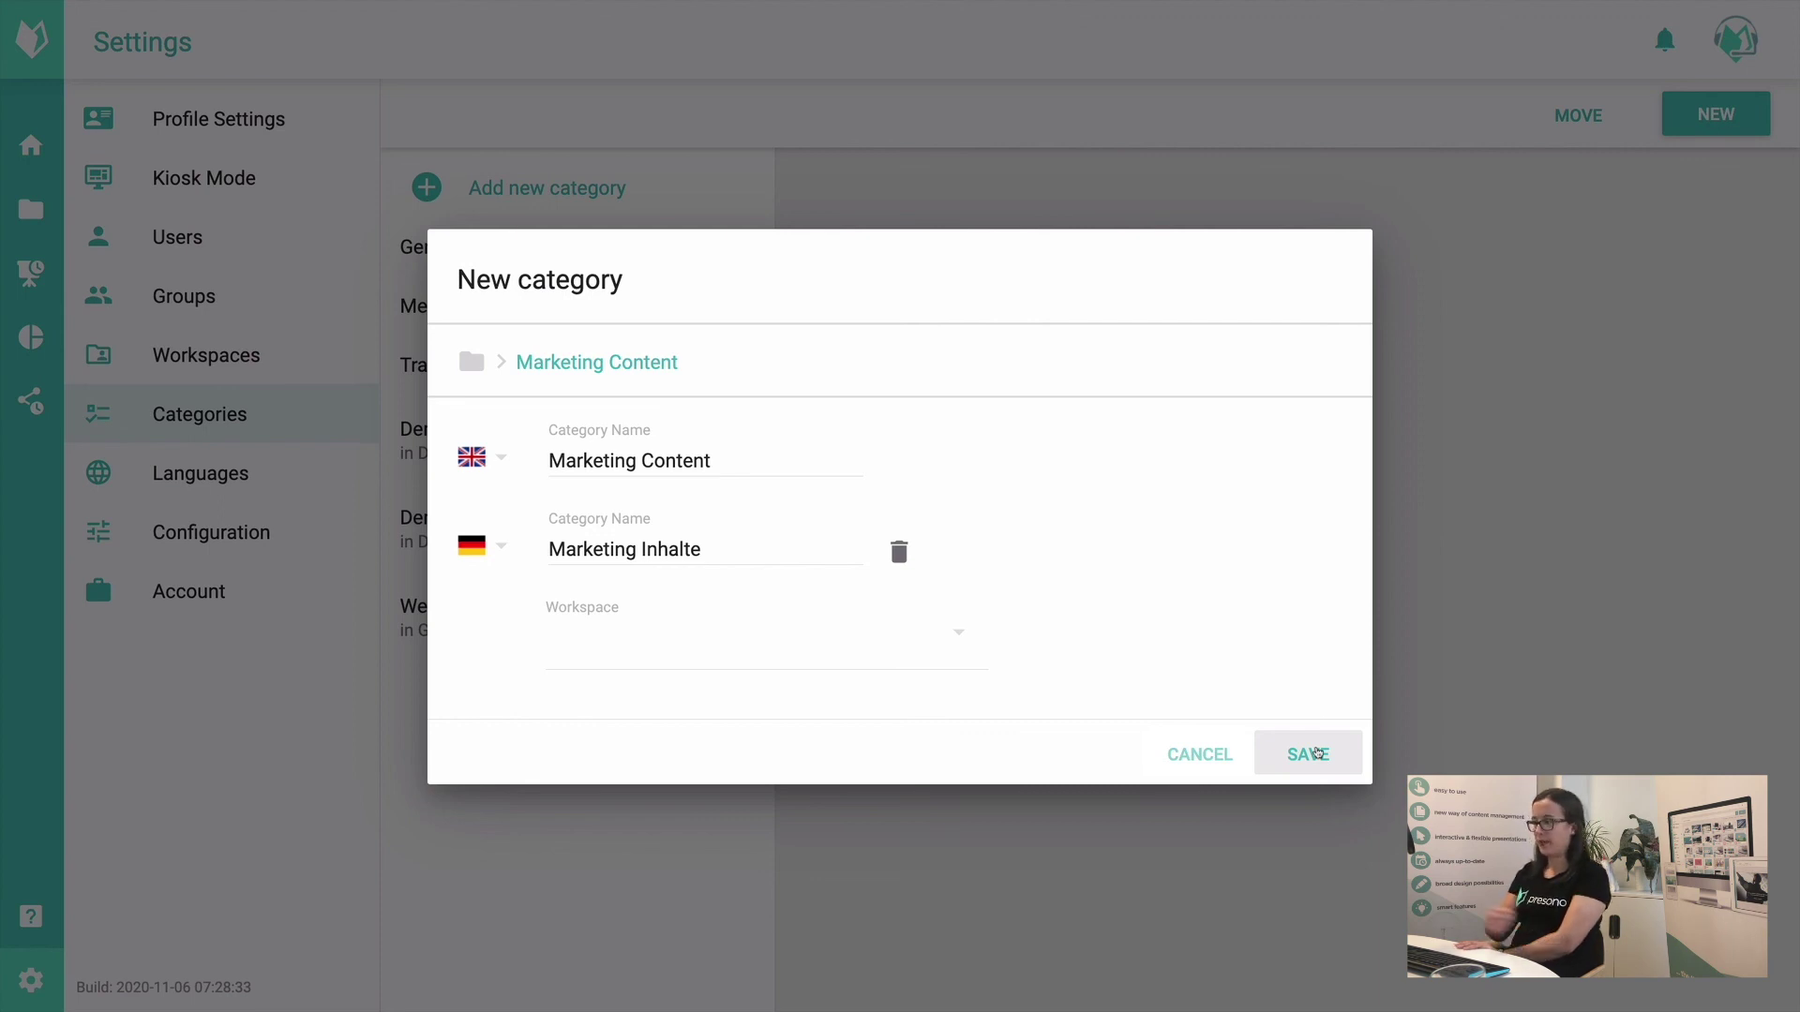
left_click(1317, 753)
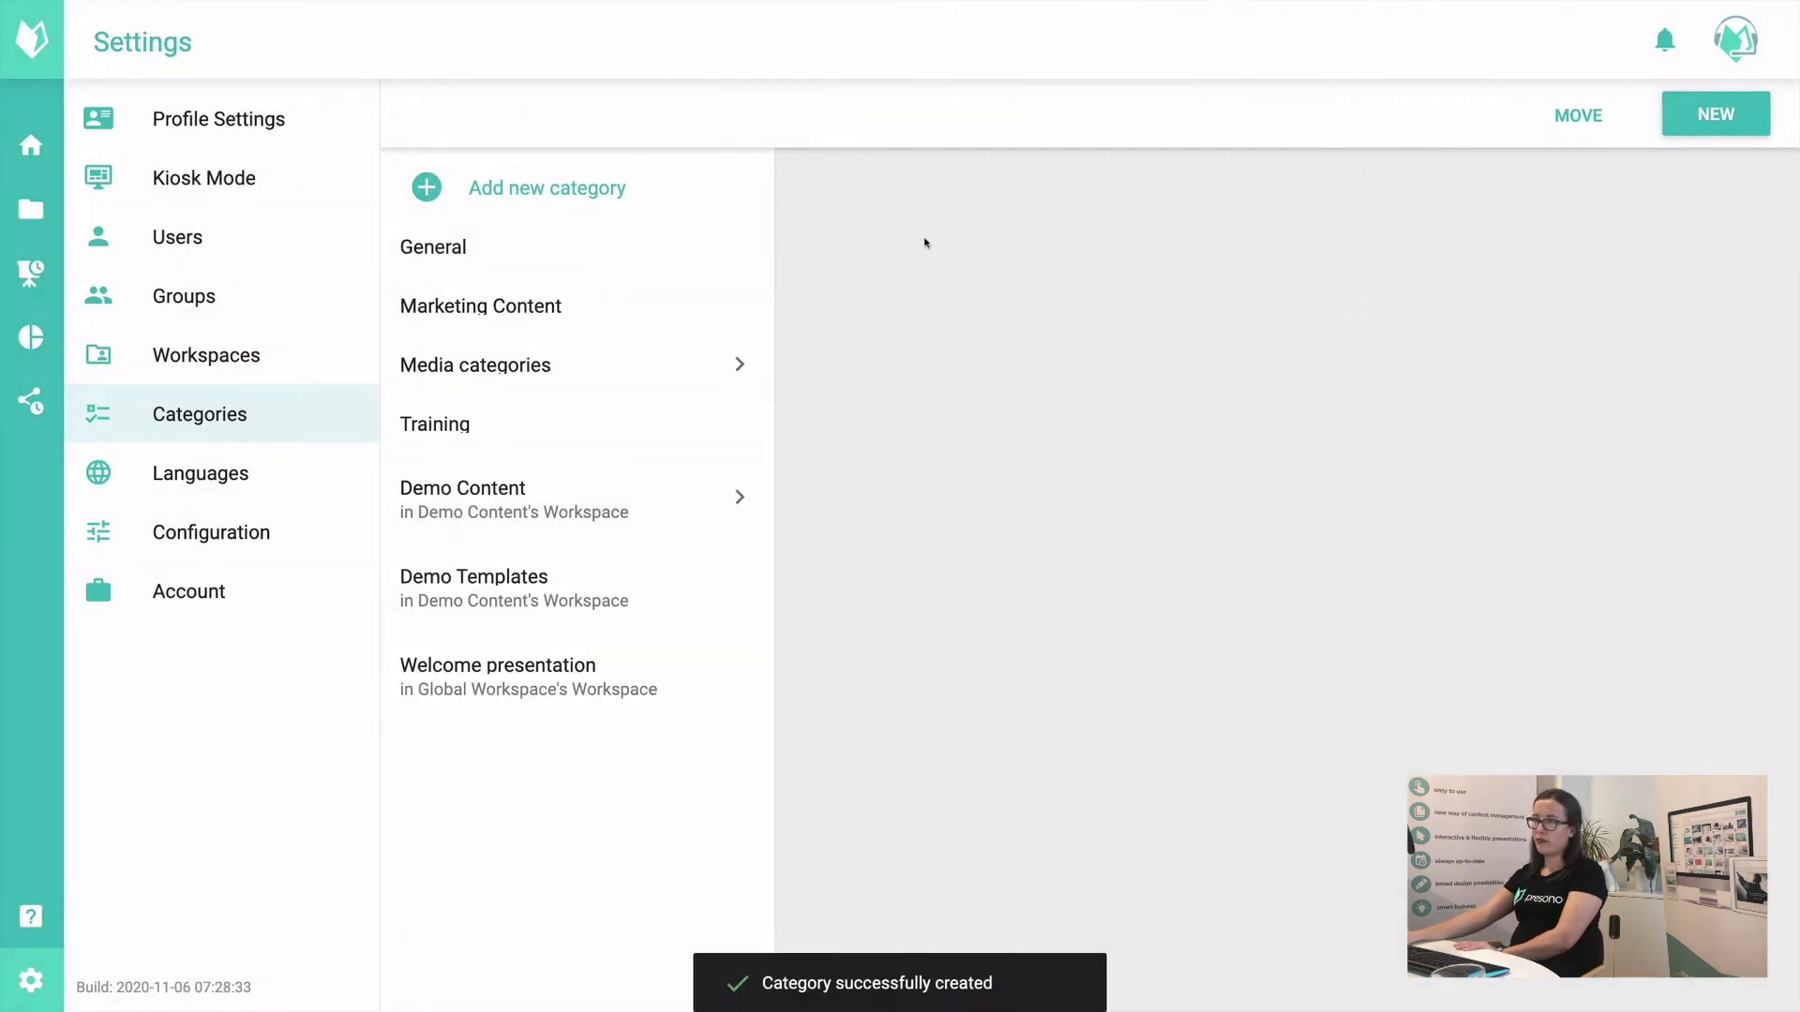
left_click(551, 302)
Step: Create subcategories 'Logos' and 'Campaigns' under Marketing Content
left_click(953, 190)
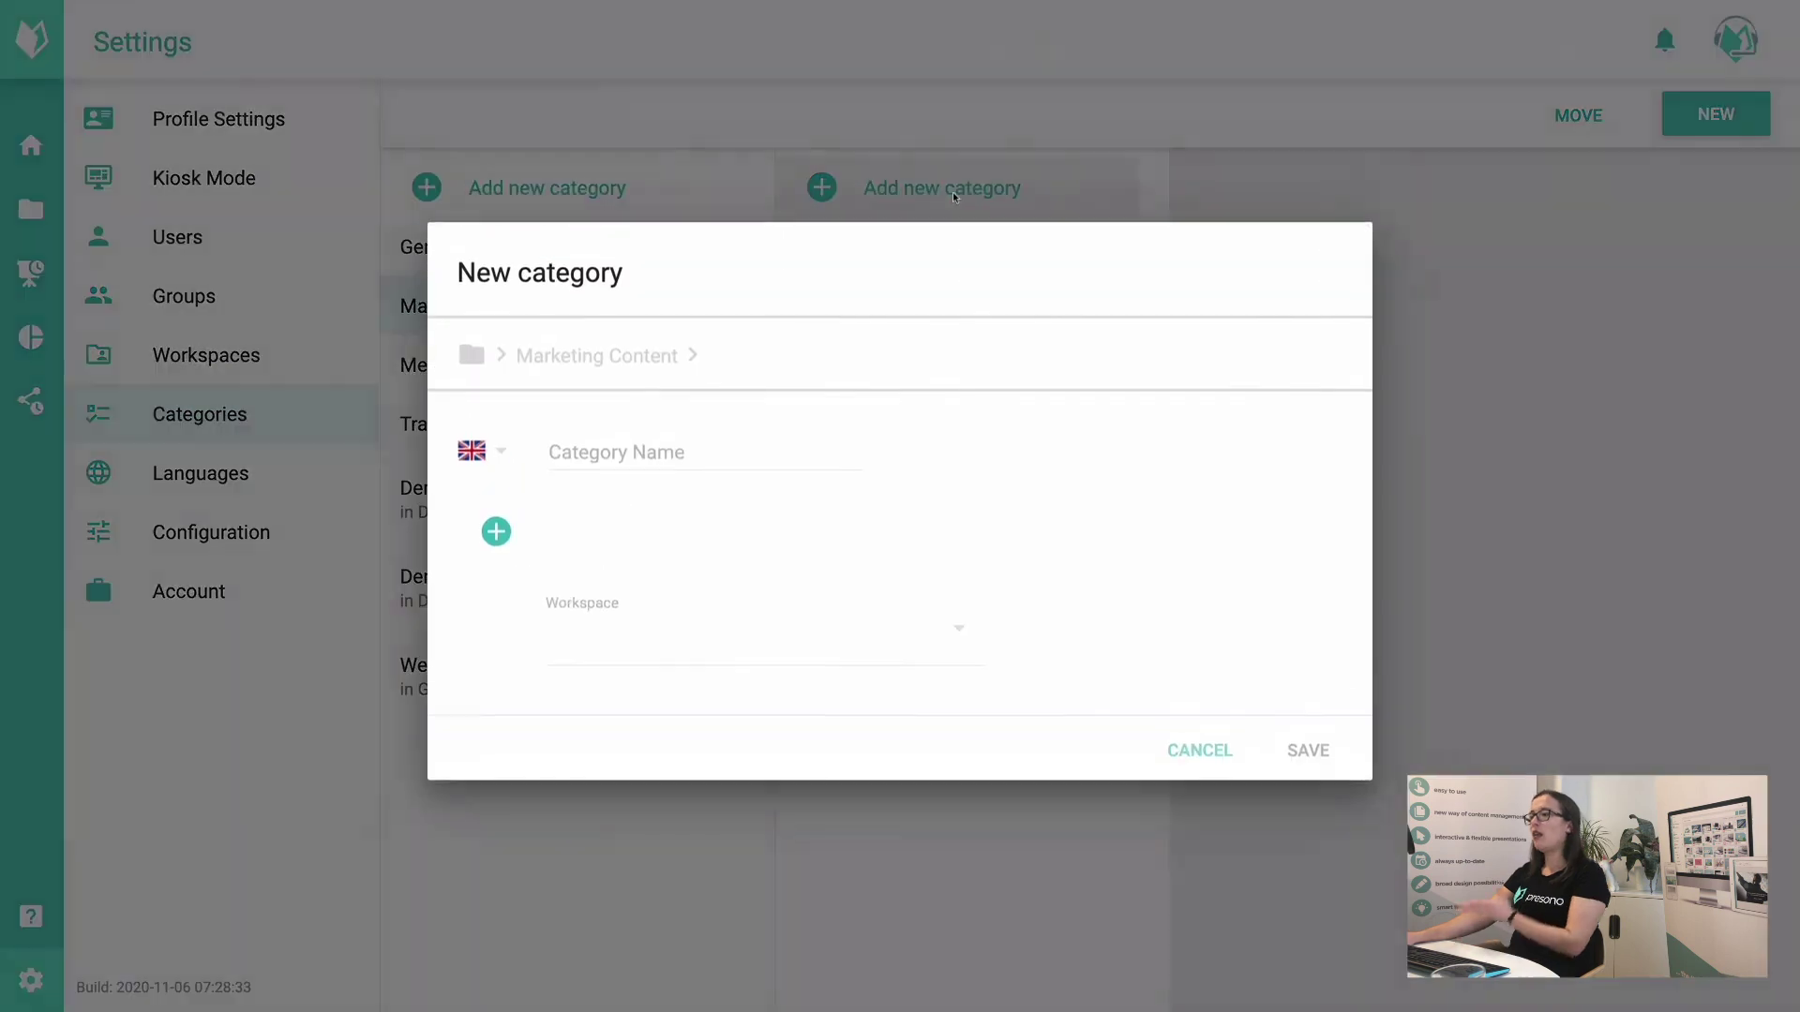
left_click(740, 465)
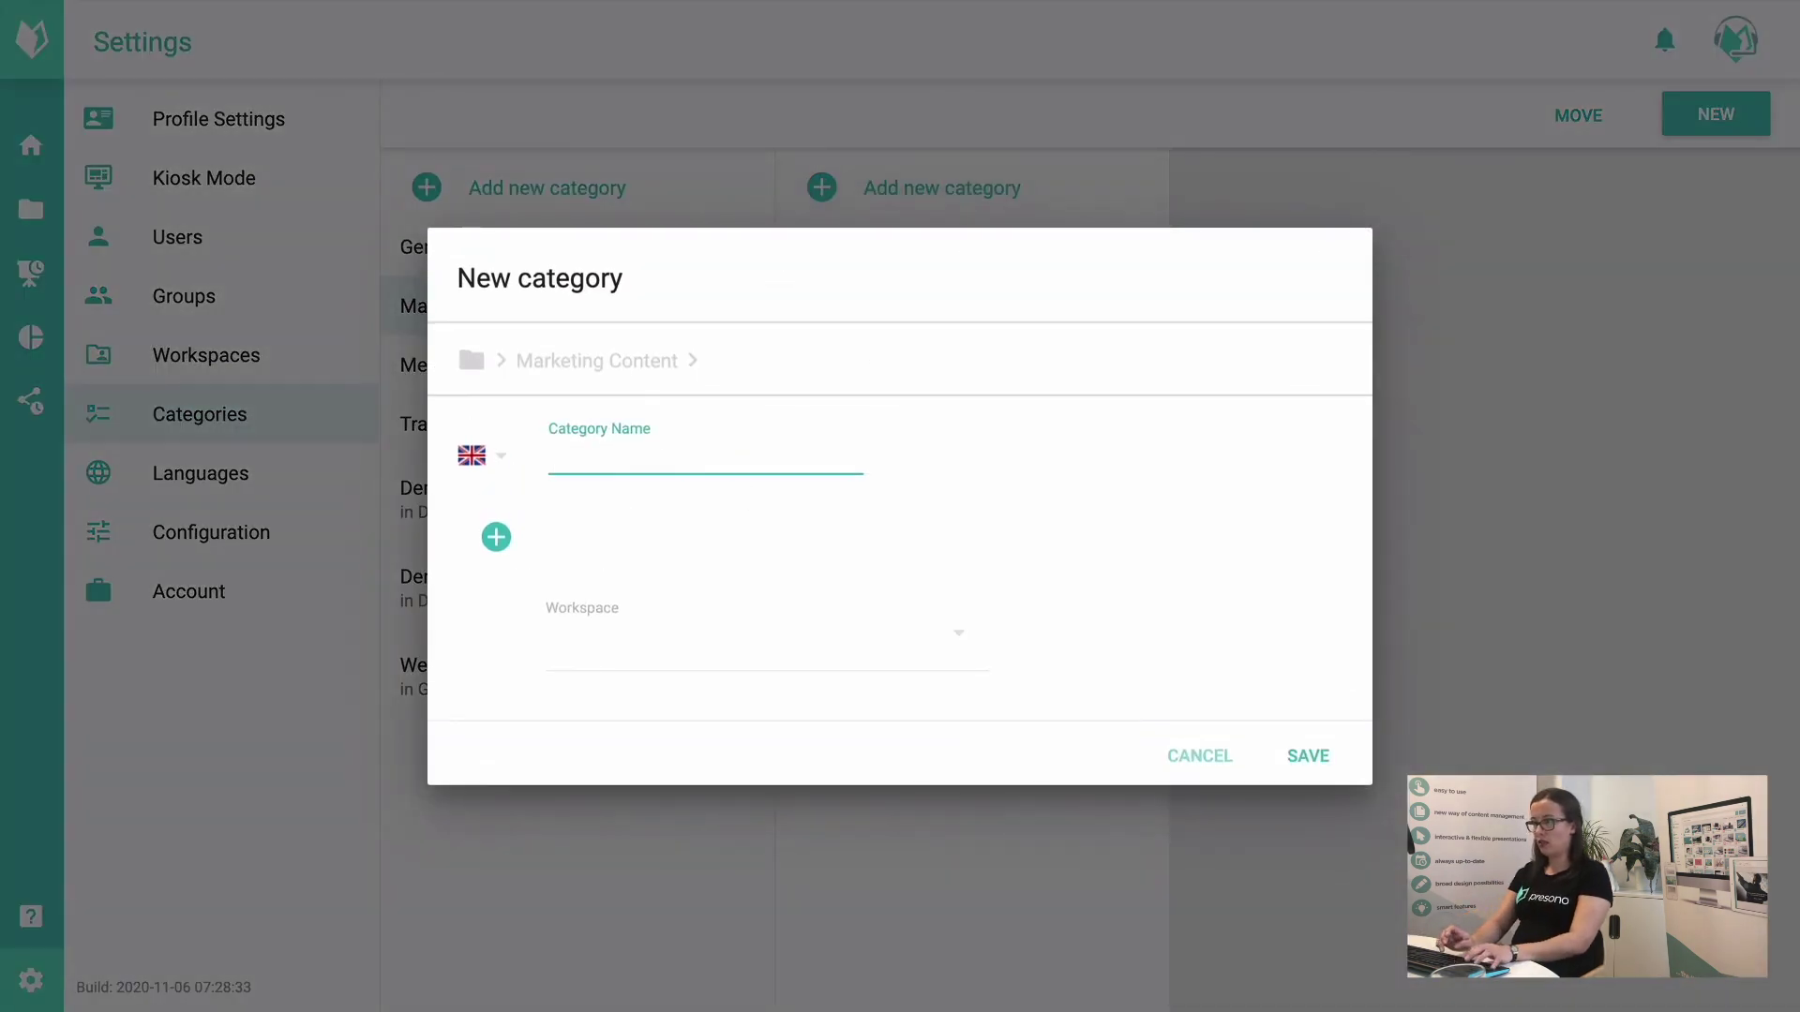
type("Logos")
left_click(1303, 756)
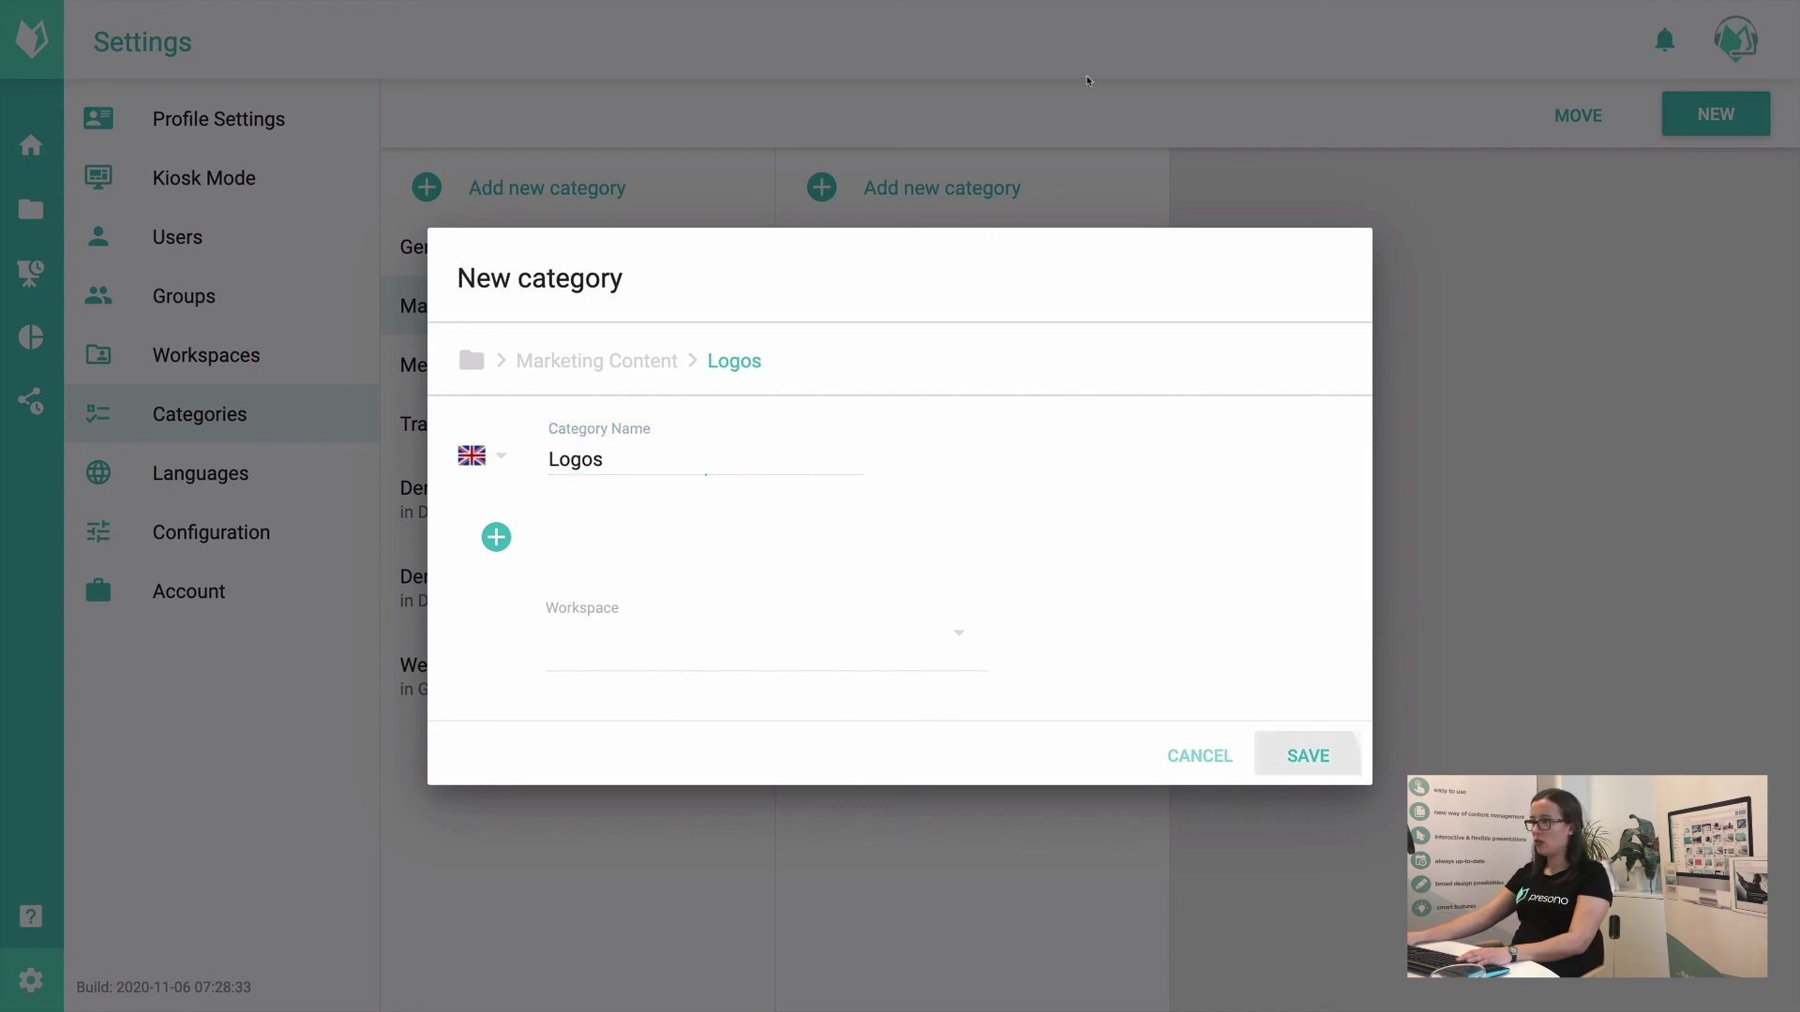
left_click(1004, 187)
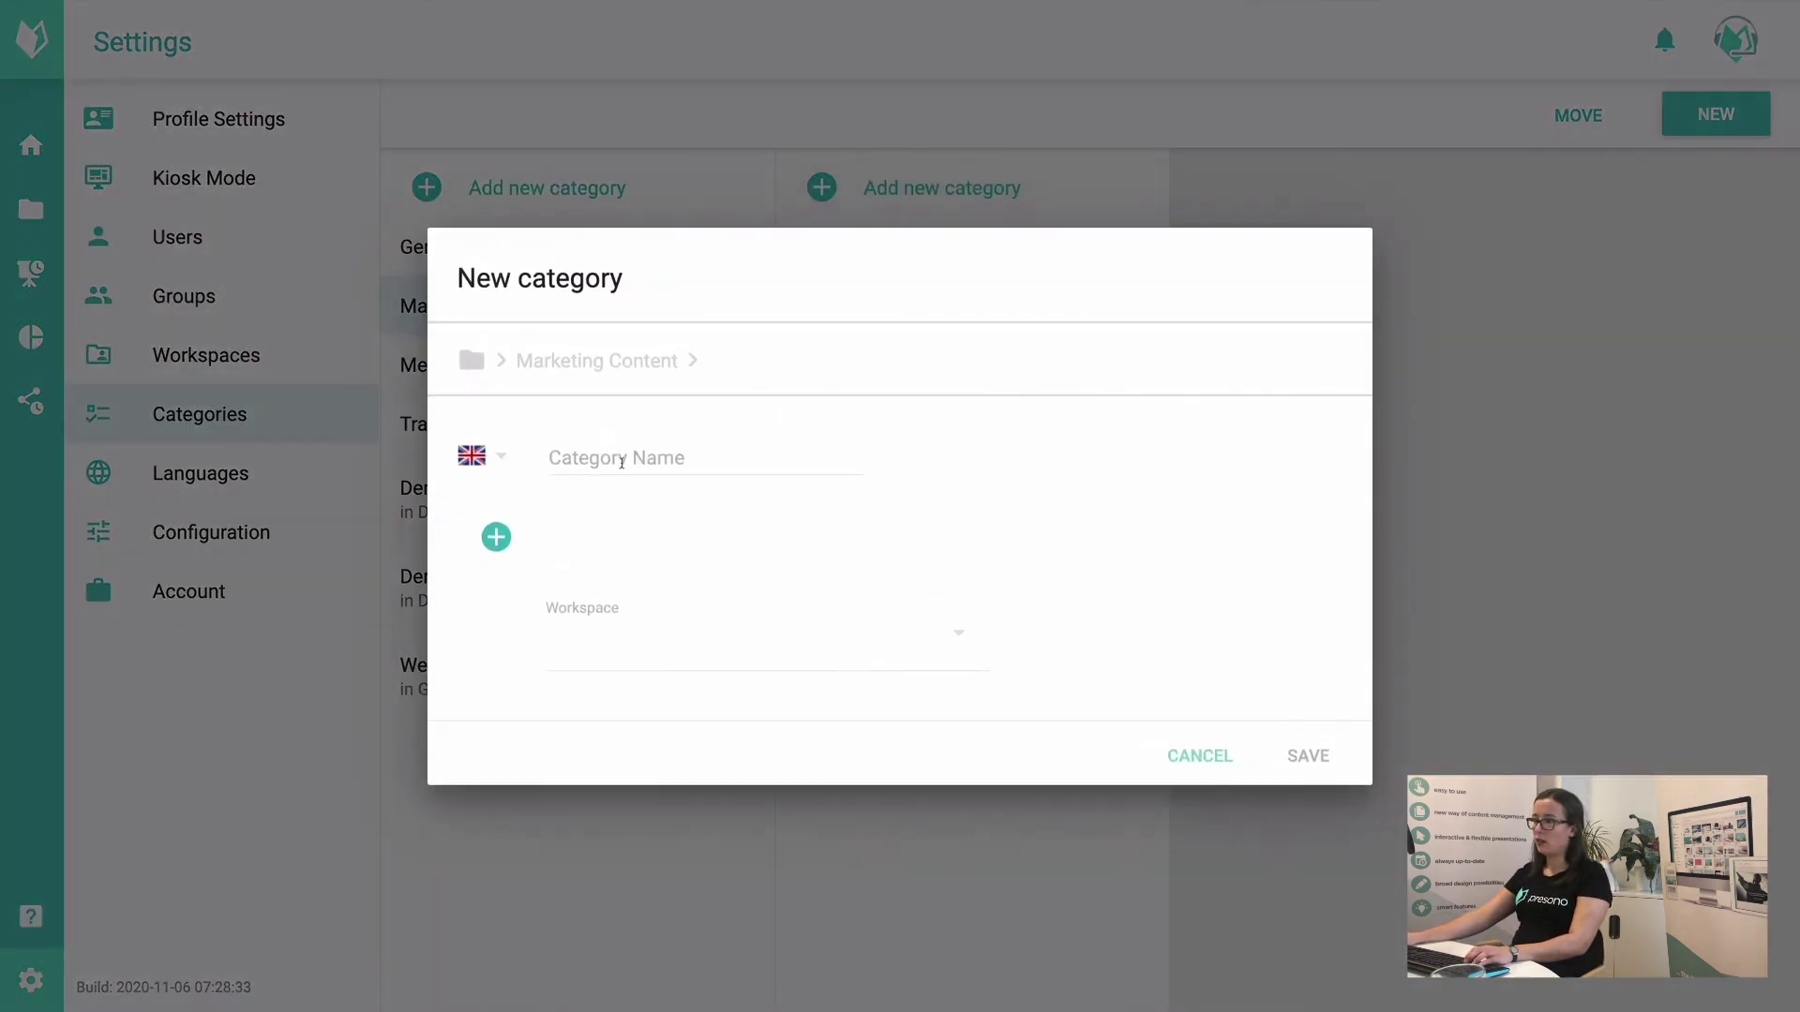
left_click(769, 464)
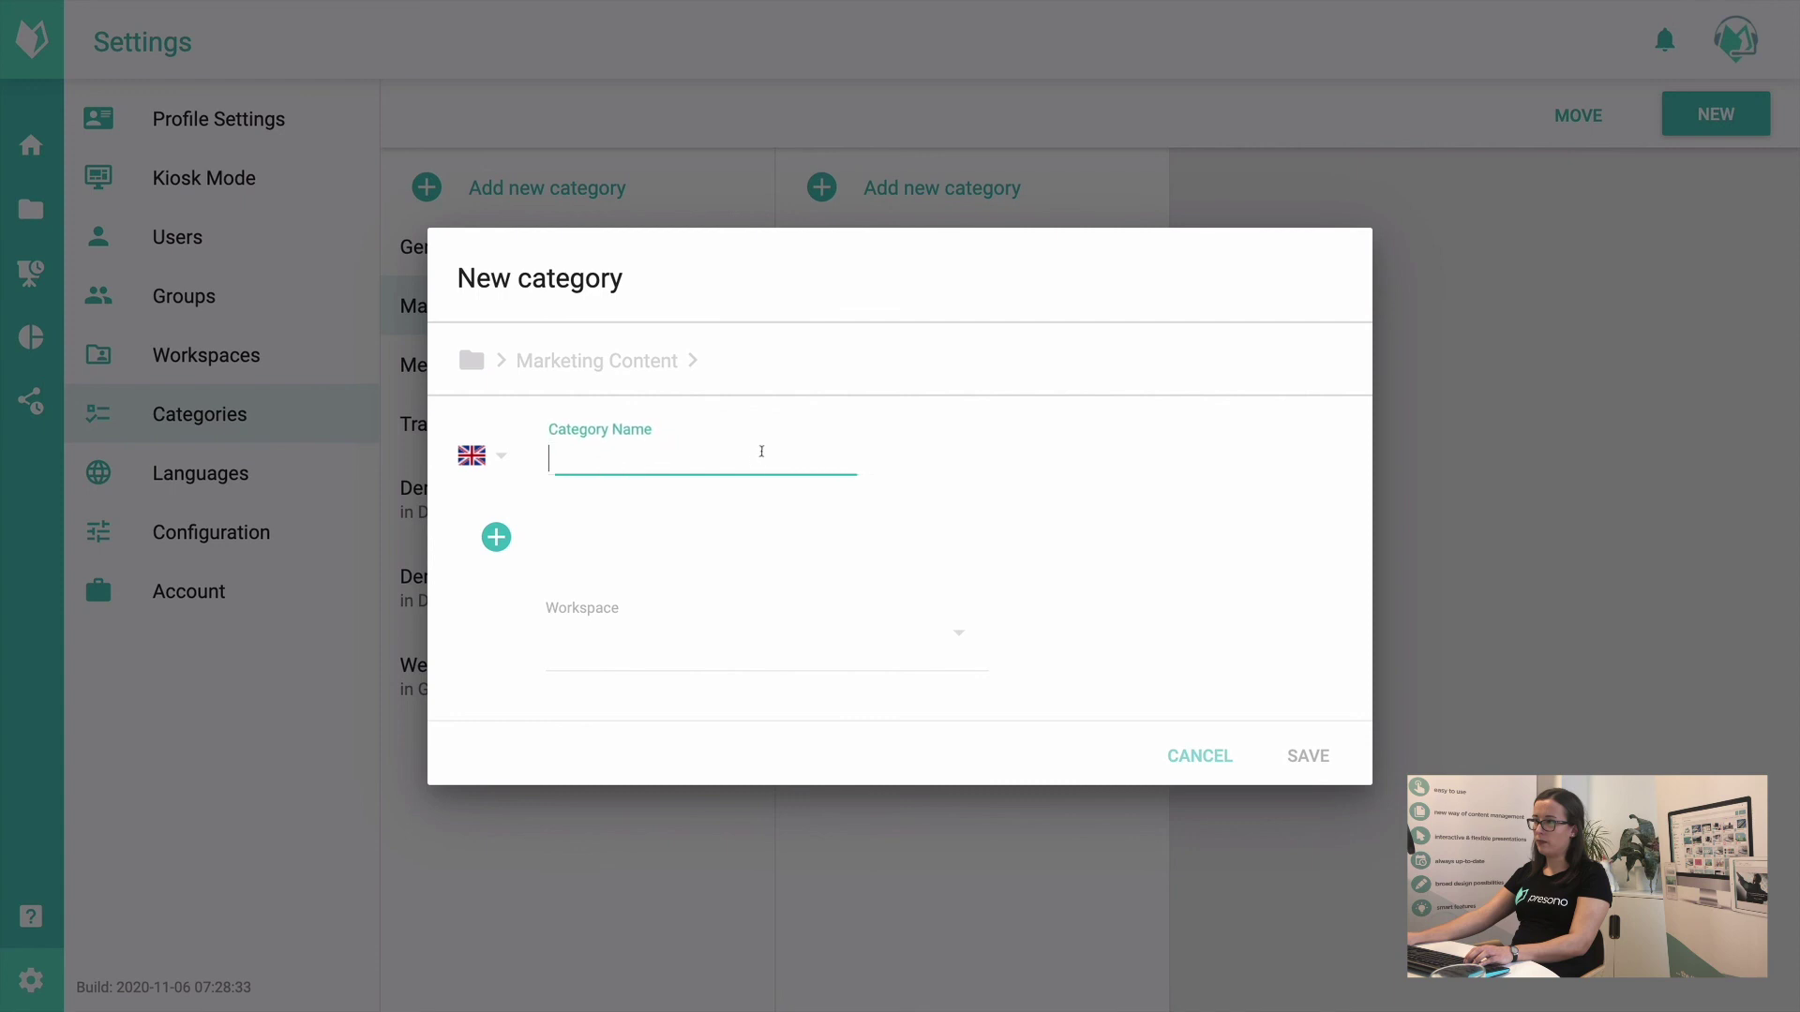
type("Campaing")
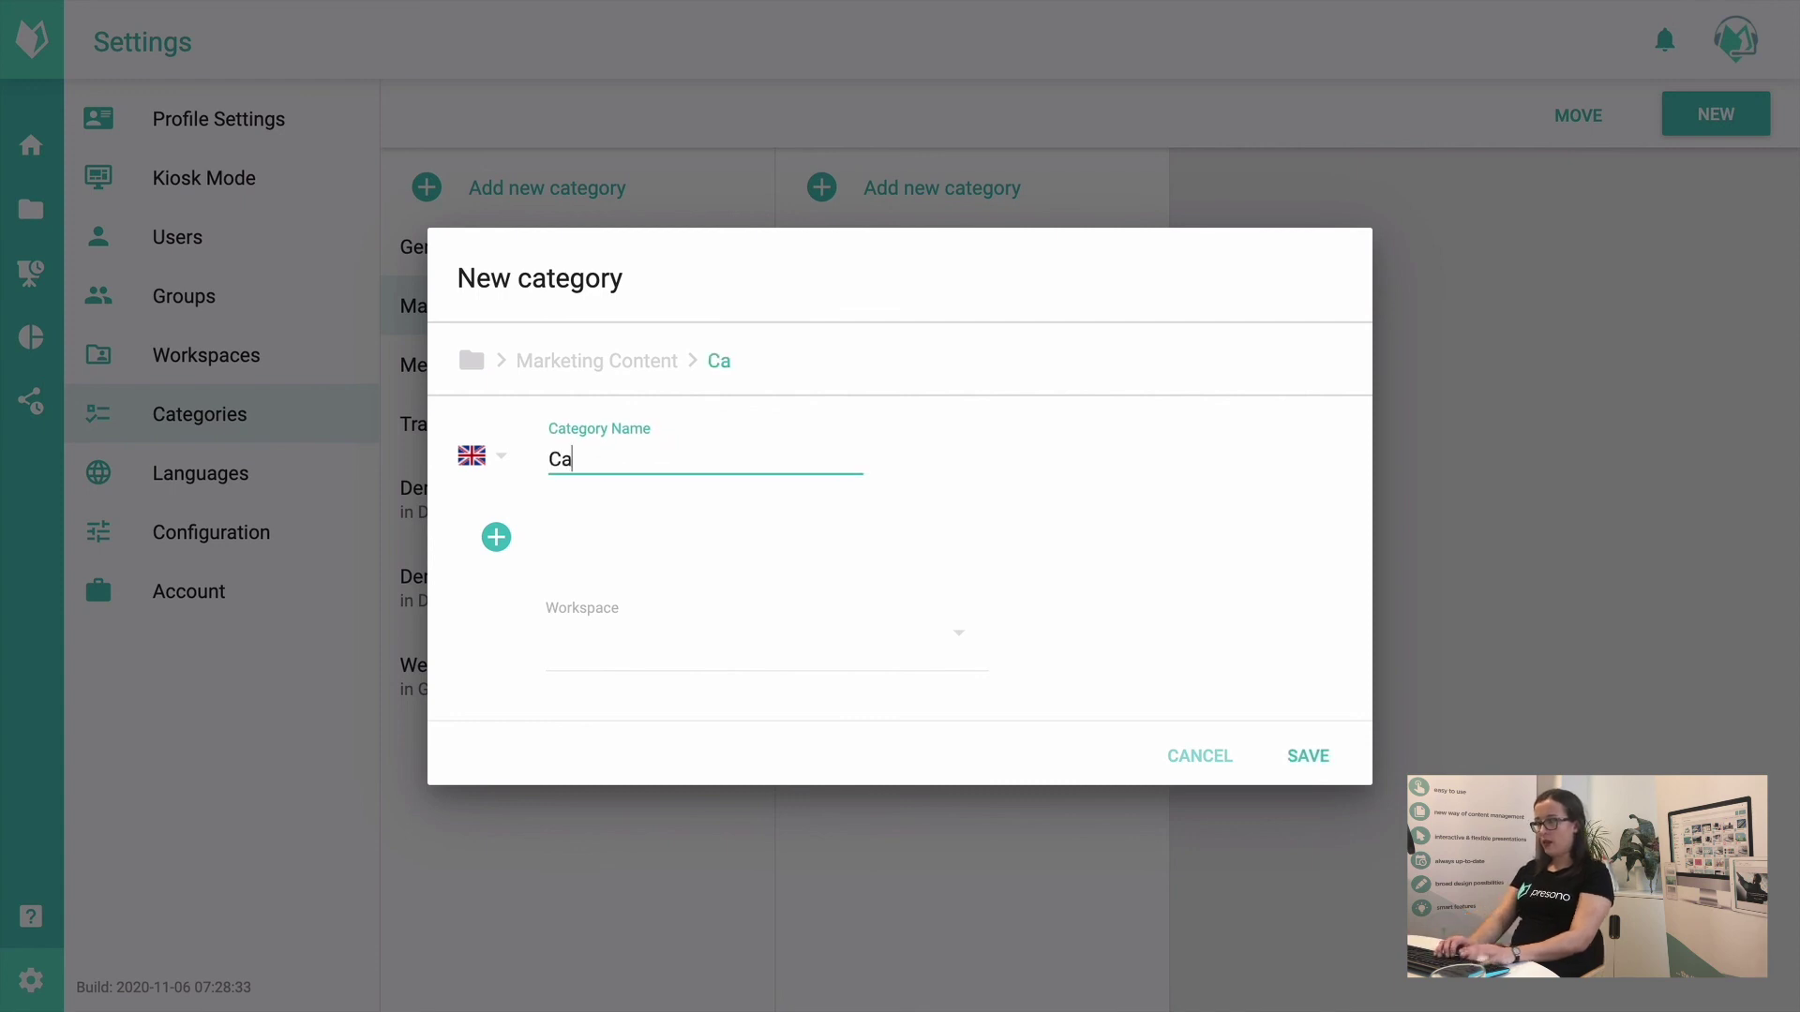
key("BackSpace")
key("BackSpace")
type("gns")
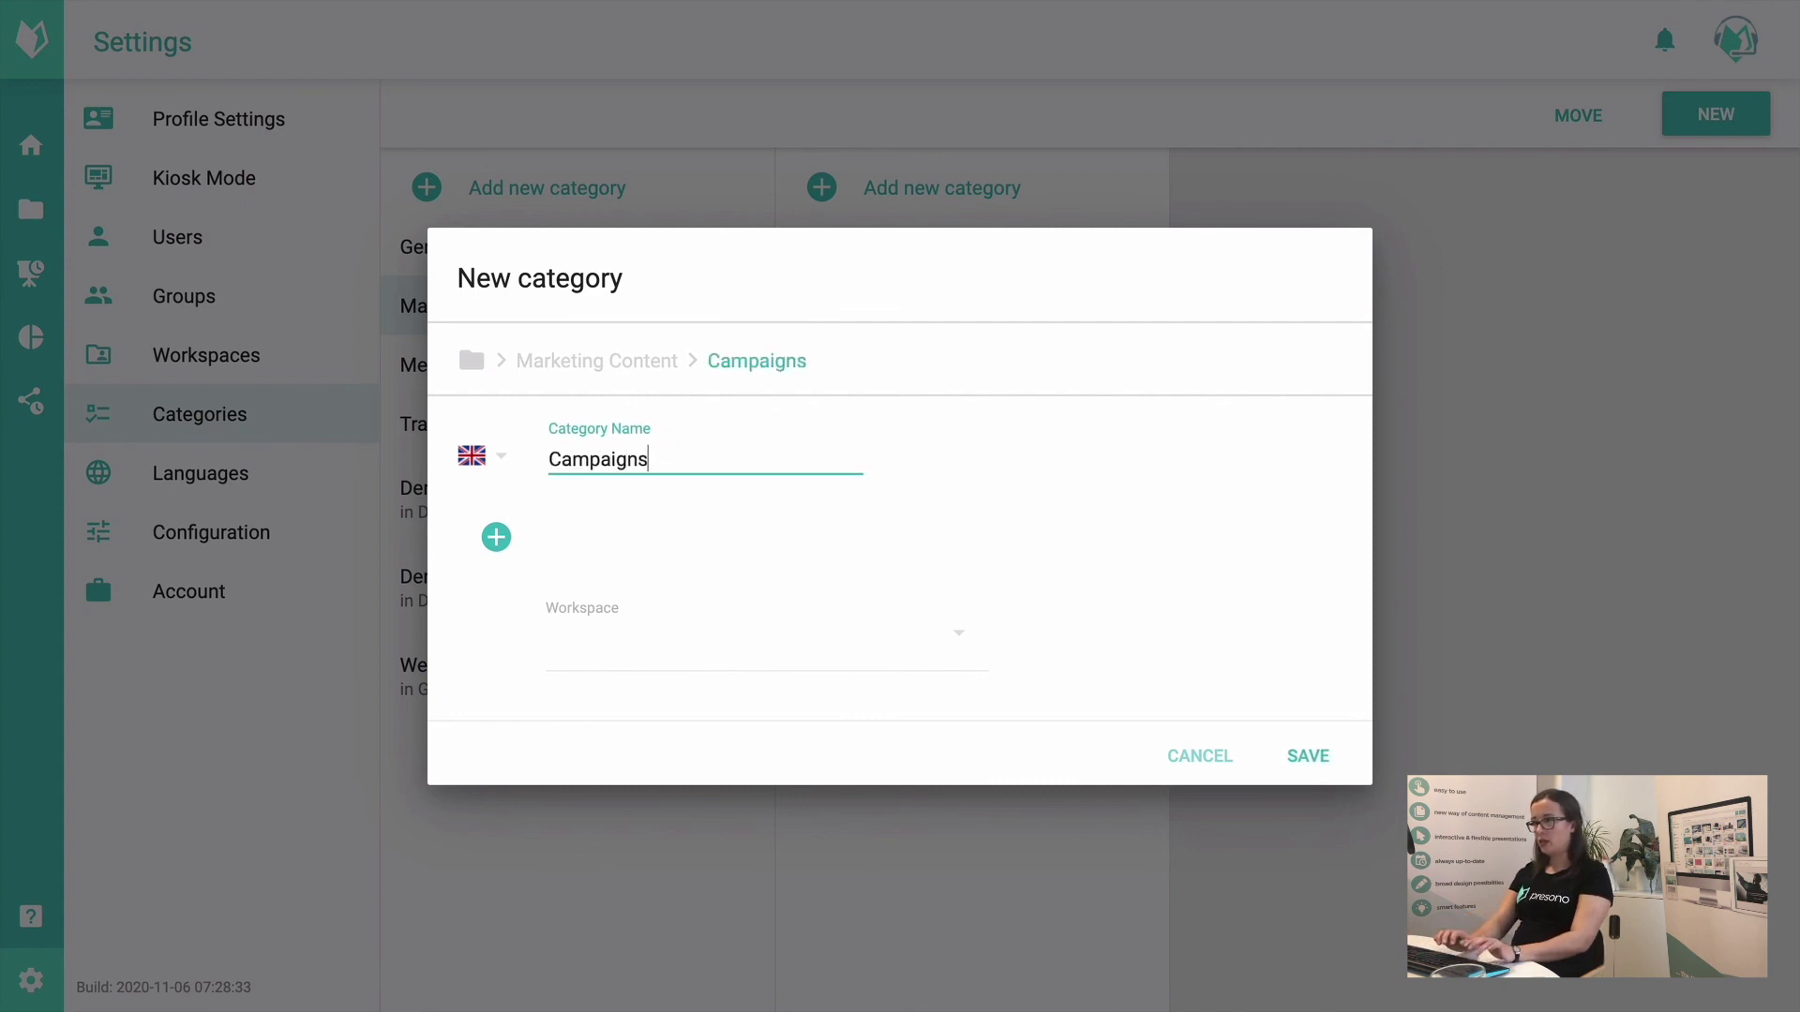
left_click(1310, 767)
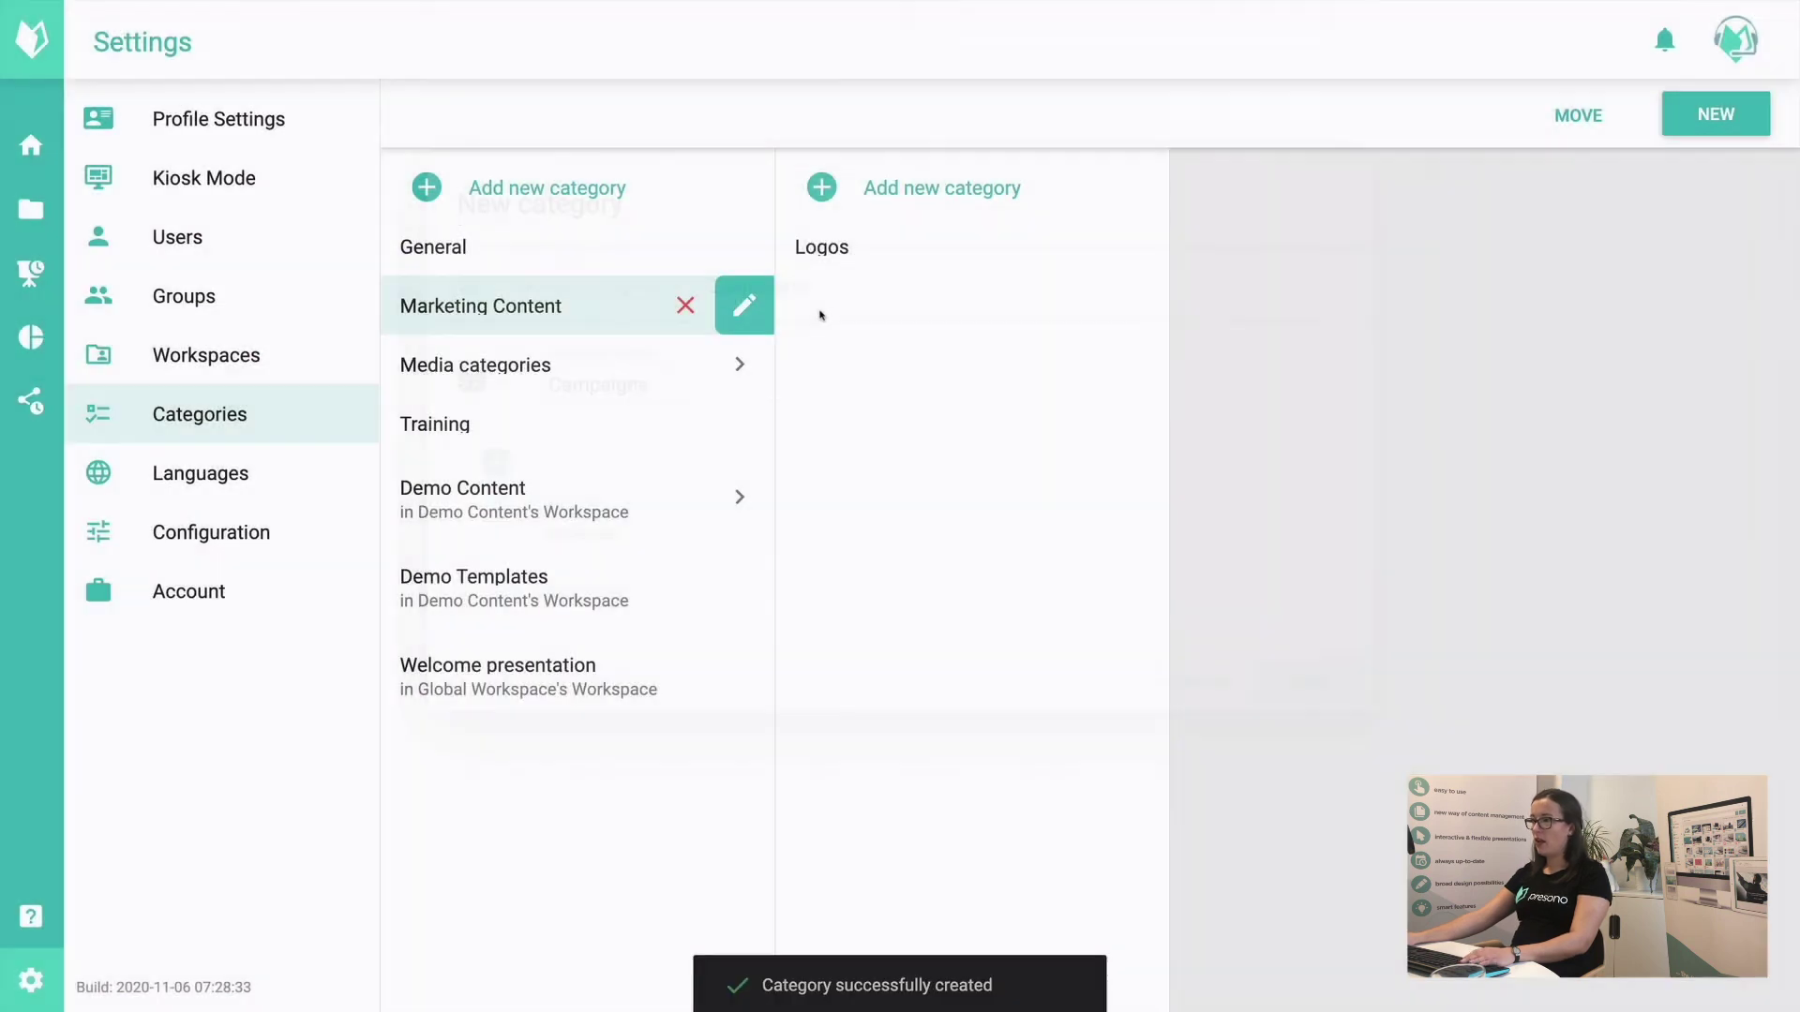
Step: Create subcategories '2020' and '2021' under Campaigns
left_click(1060, 251)
left_click(1354, 210)
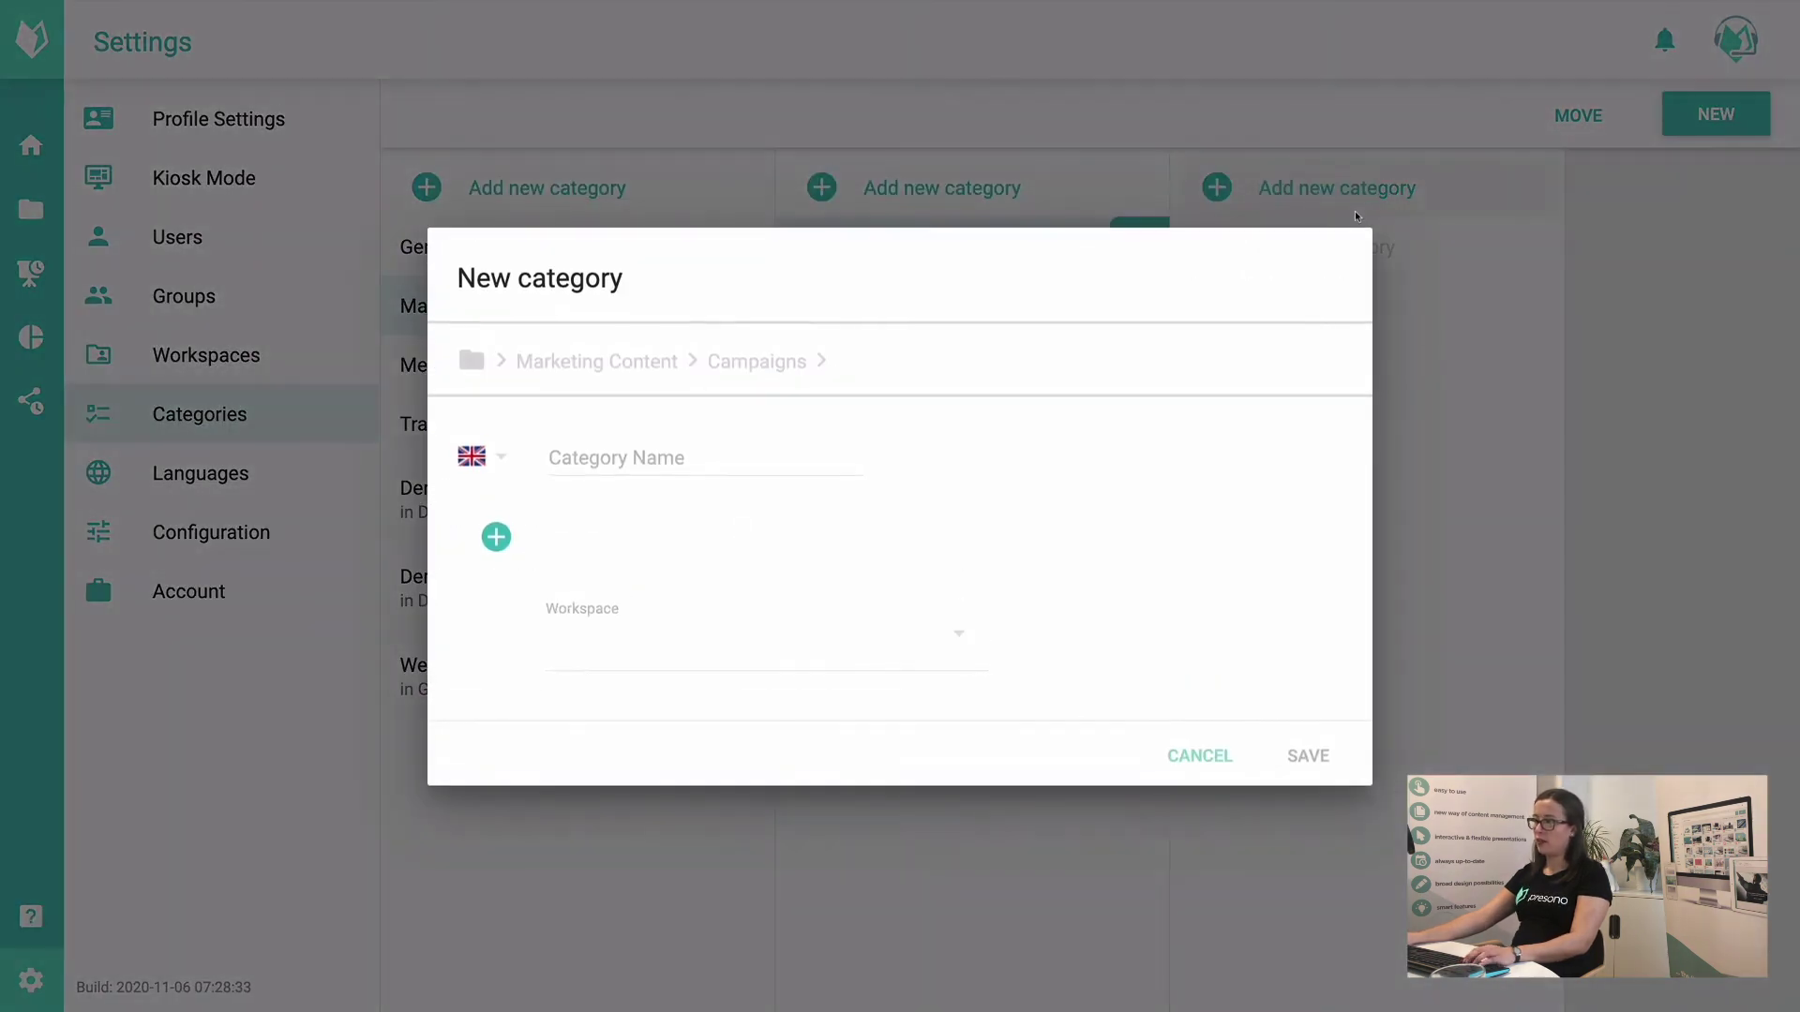
left_click(755, 458)
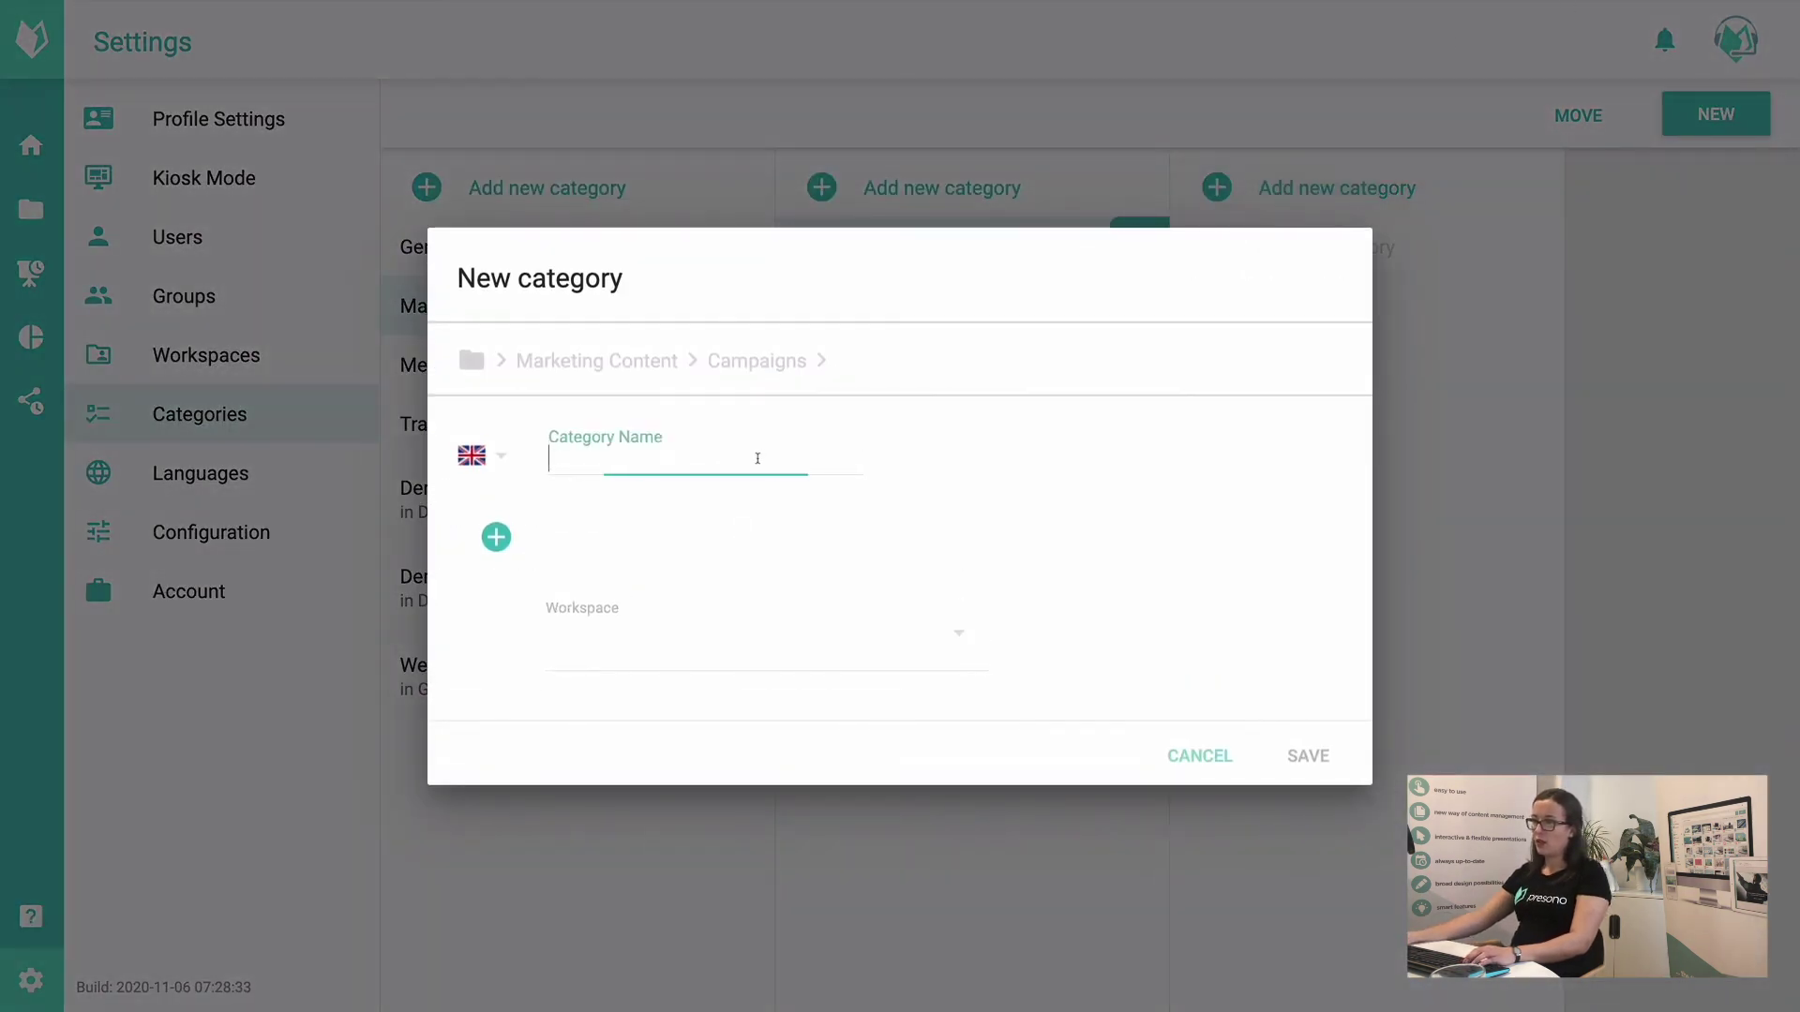
type("2020")
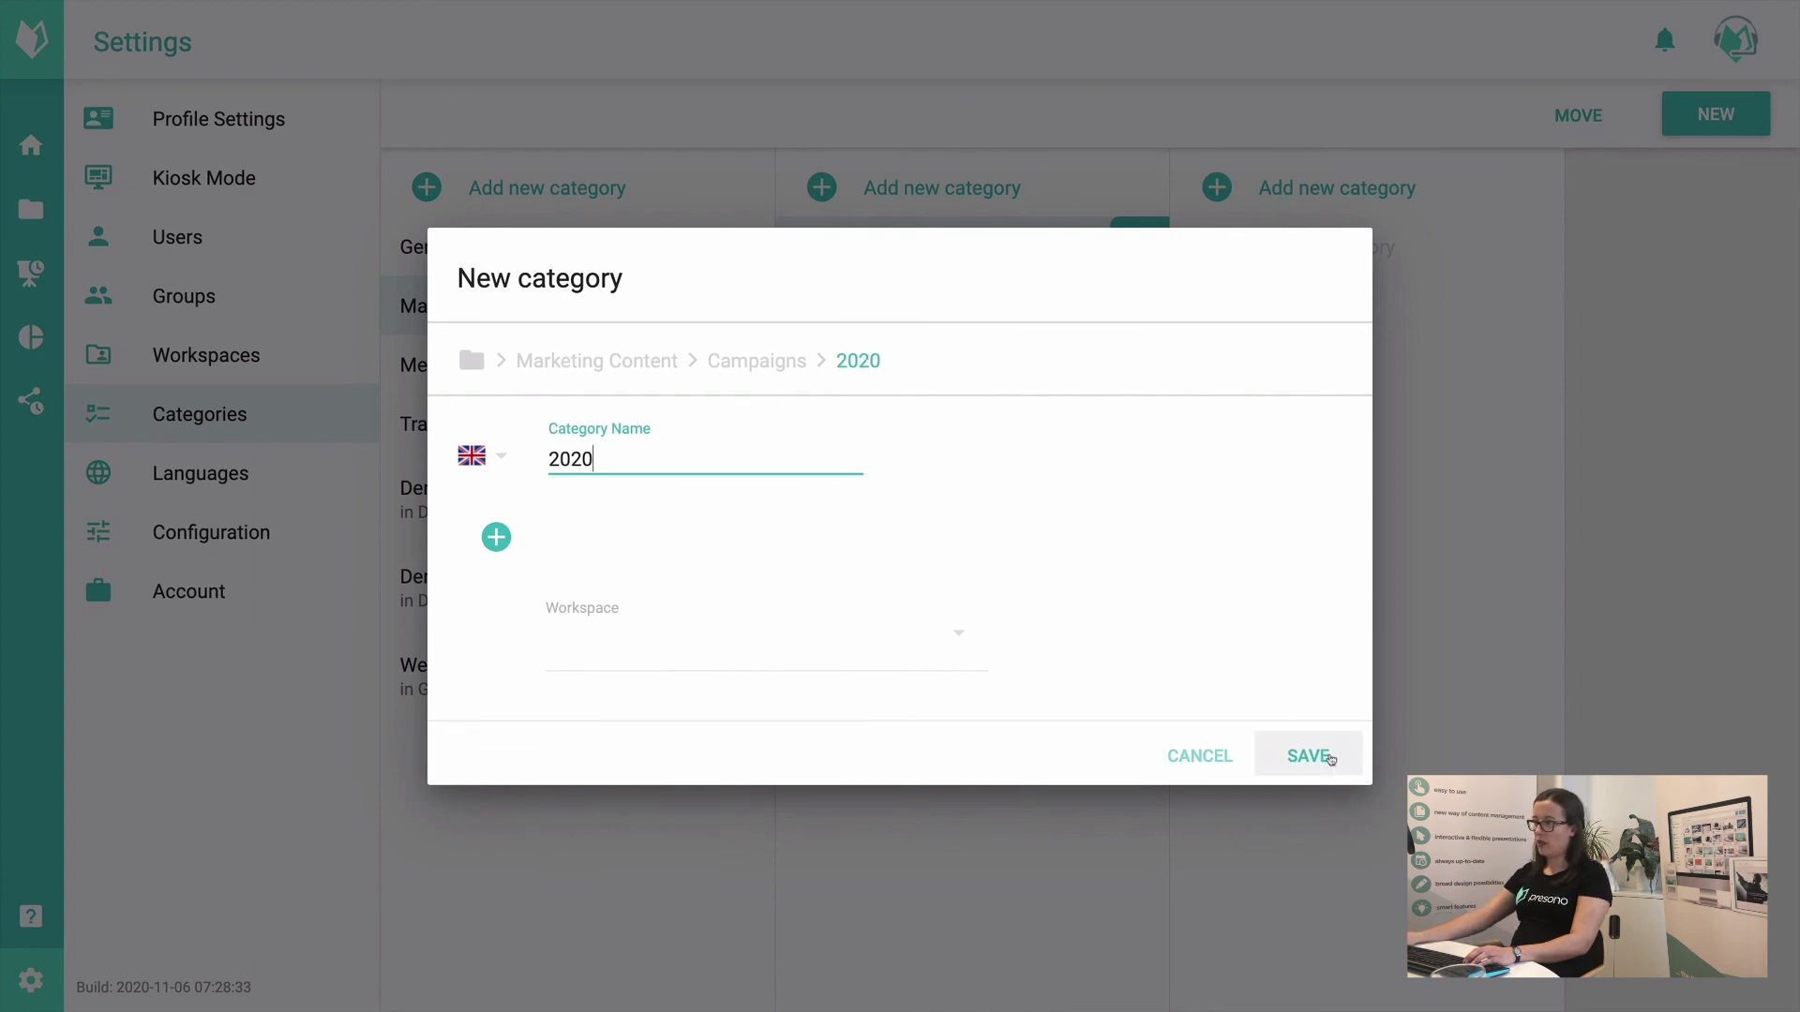
left_click(1308, 756)
left_click(1382, 189)
left_click(692, 466)
type("2021")
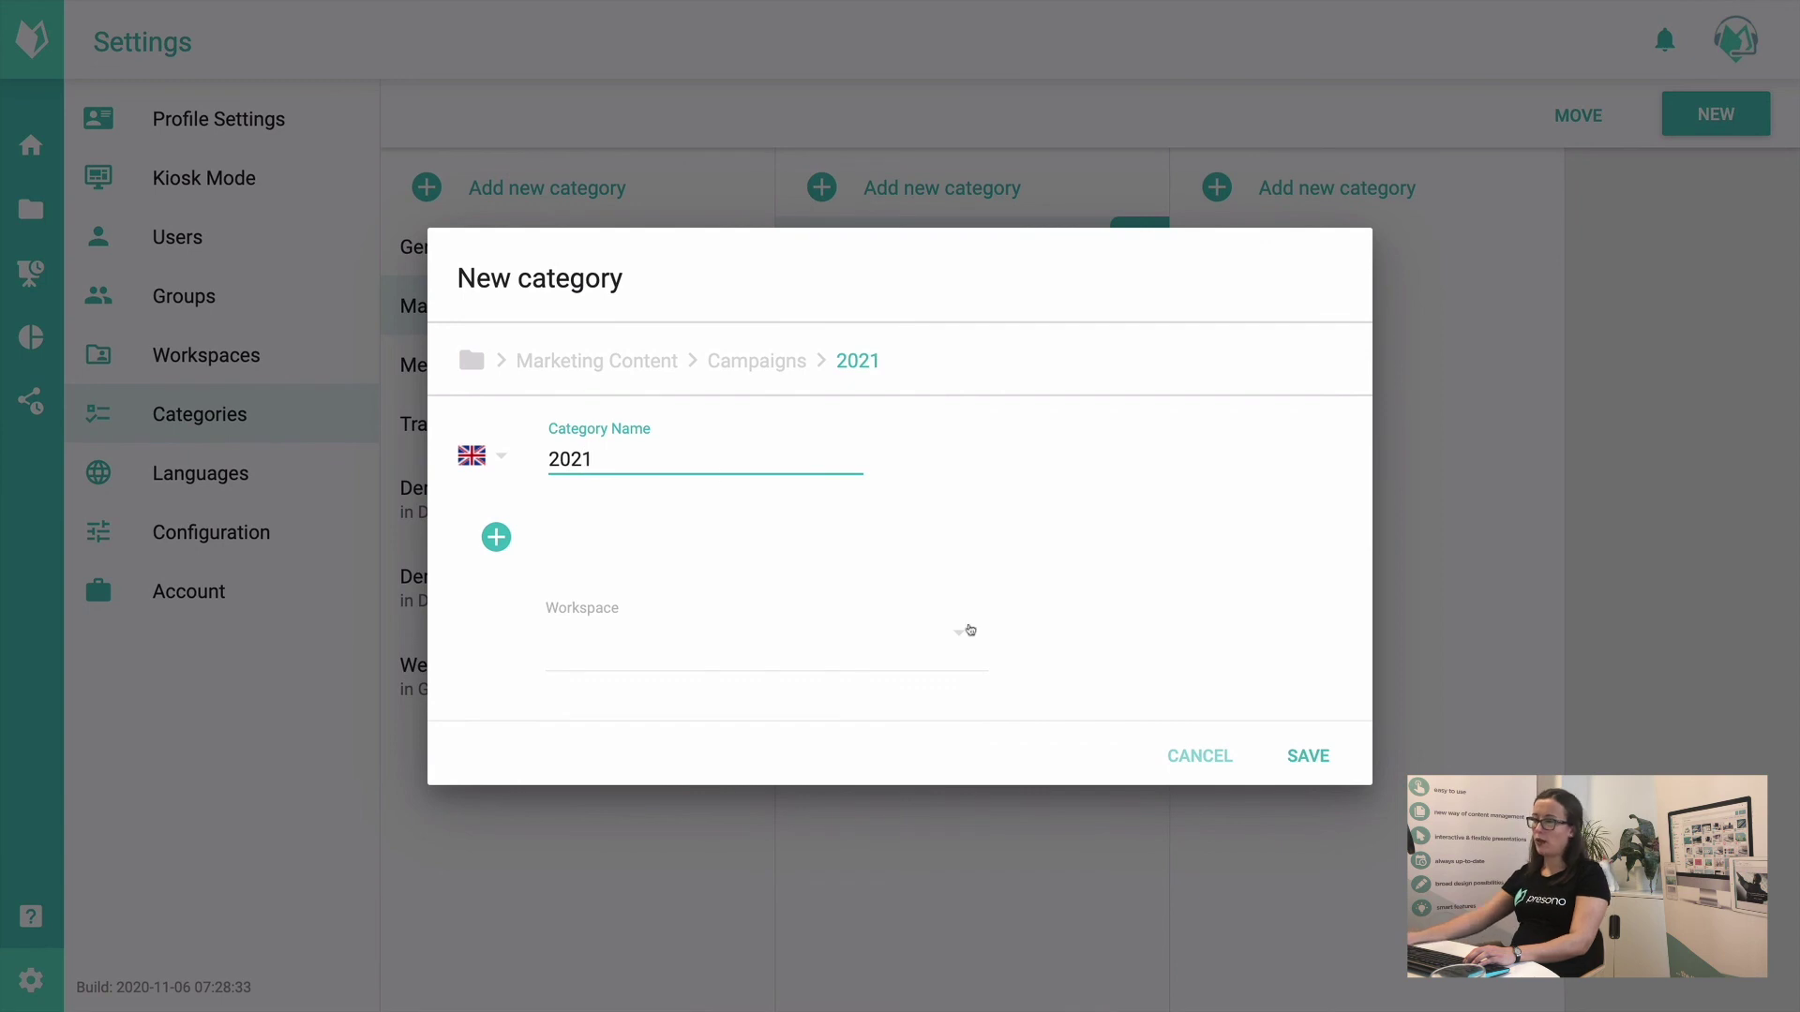
left_click(1307, 756)
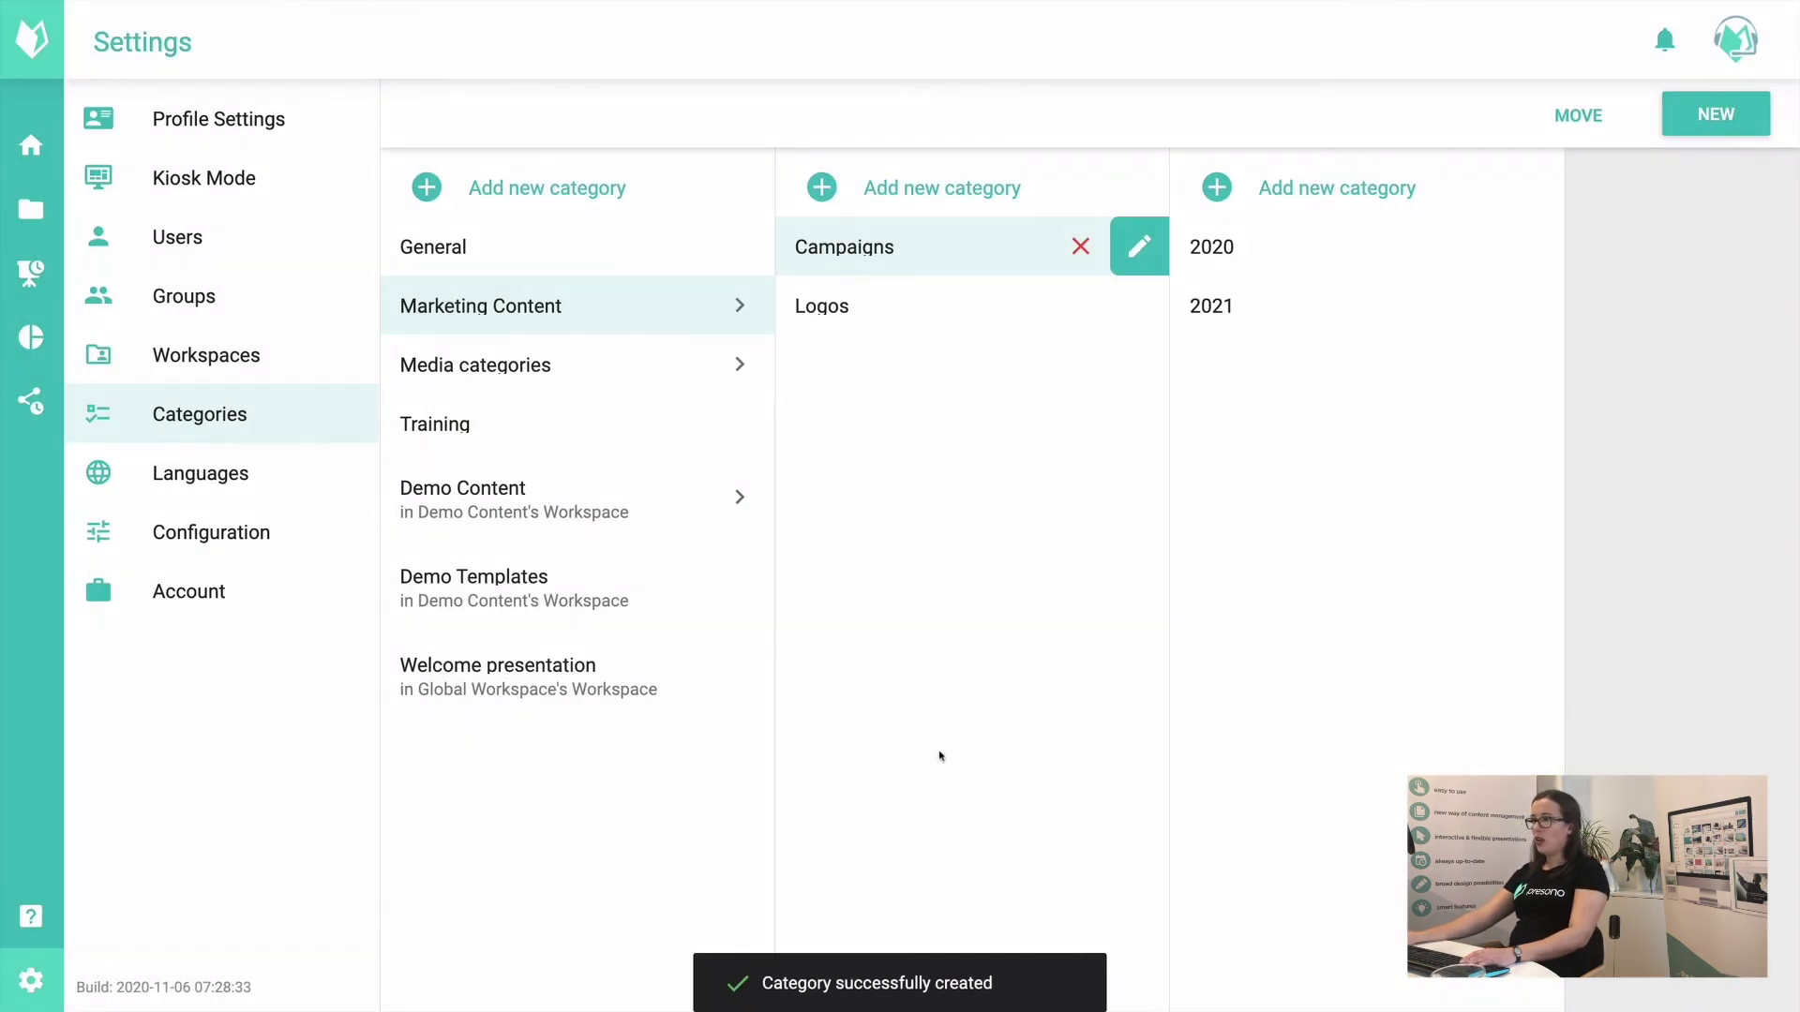
Step: Create a 'Competitors' subcategory under Logos
left_click(870, 327)
left_click(1352, 178)
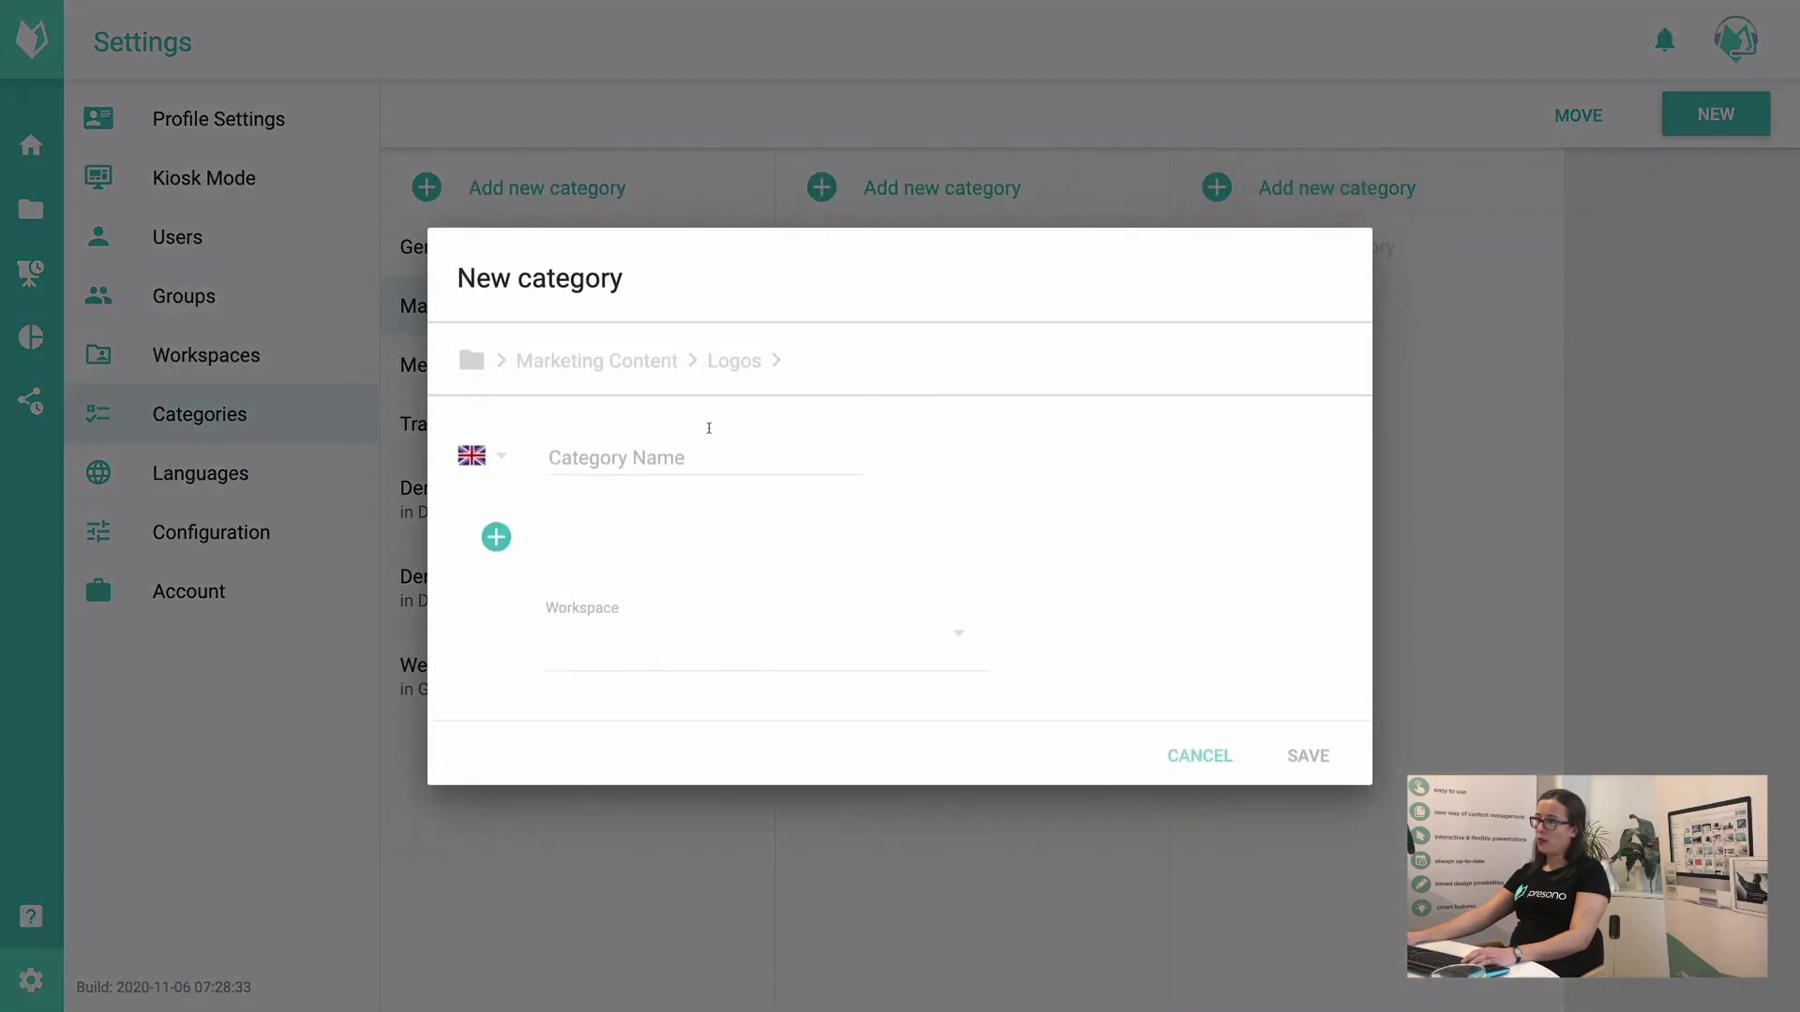
left_click(679, 455)
type("Co")
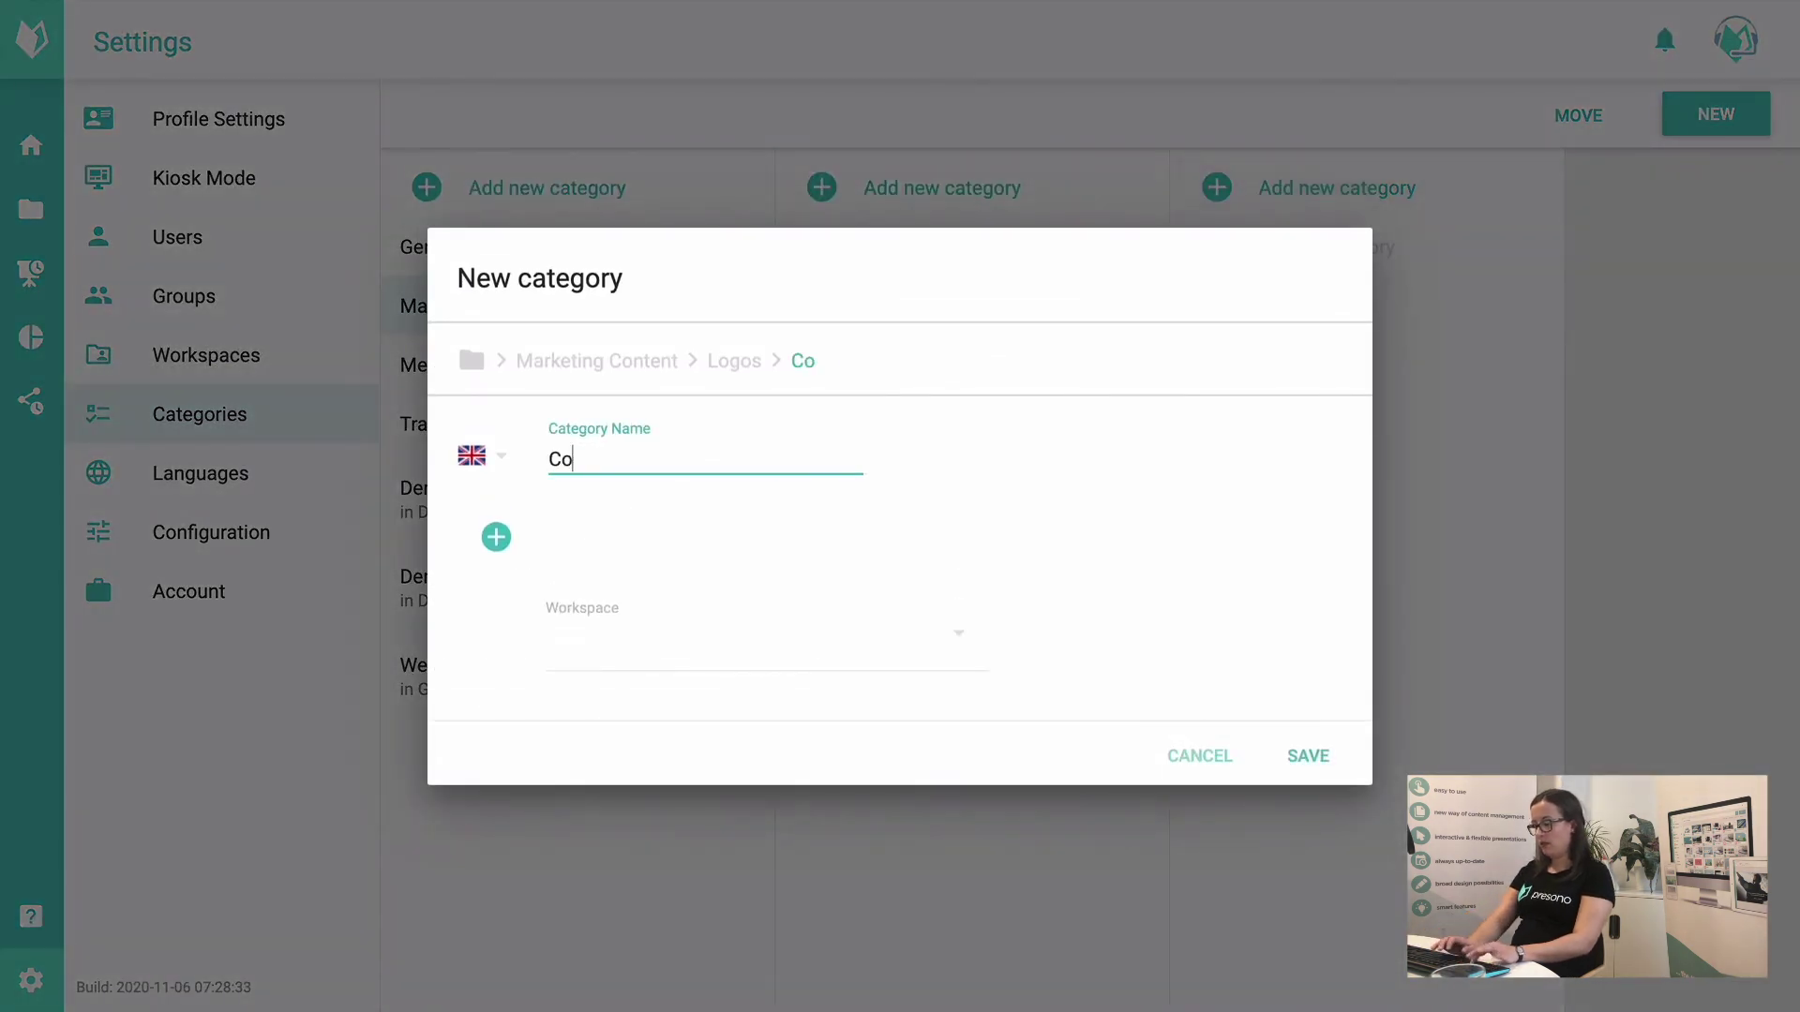
type("mpetitors")
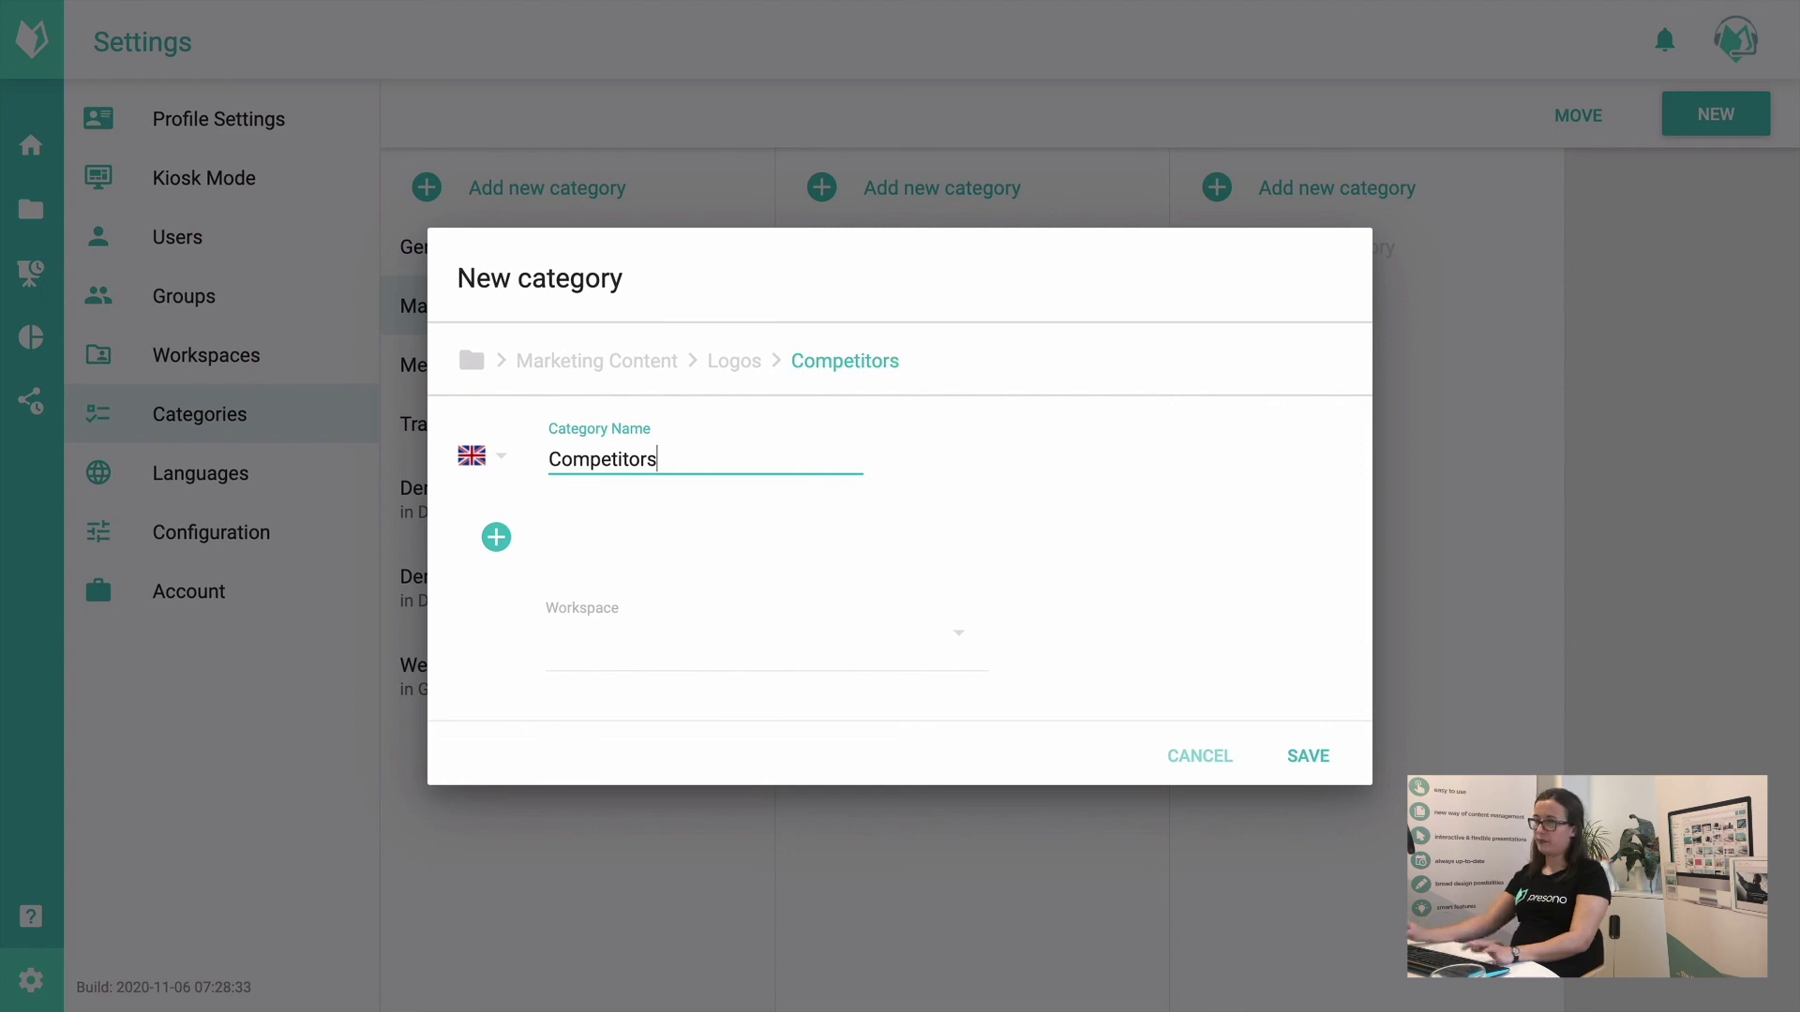
left_click(1306, 756)
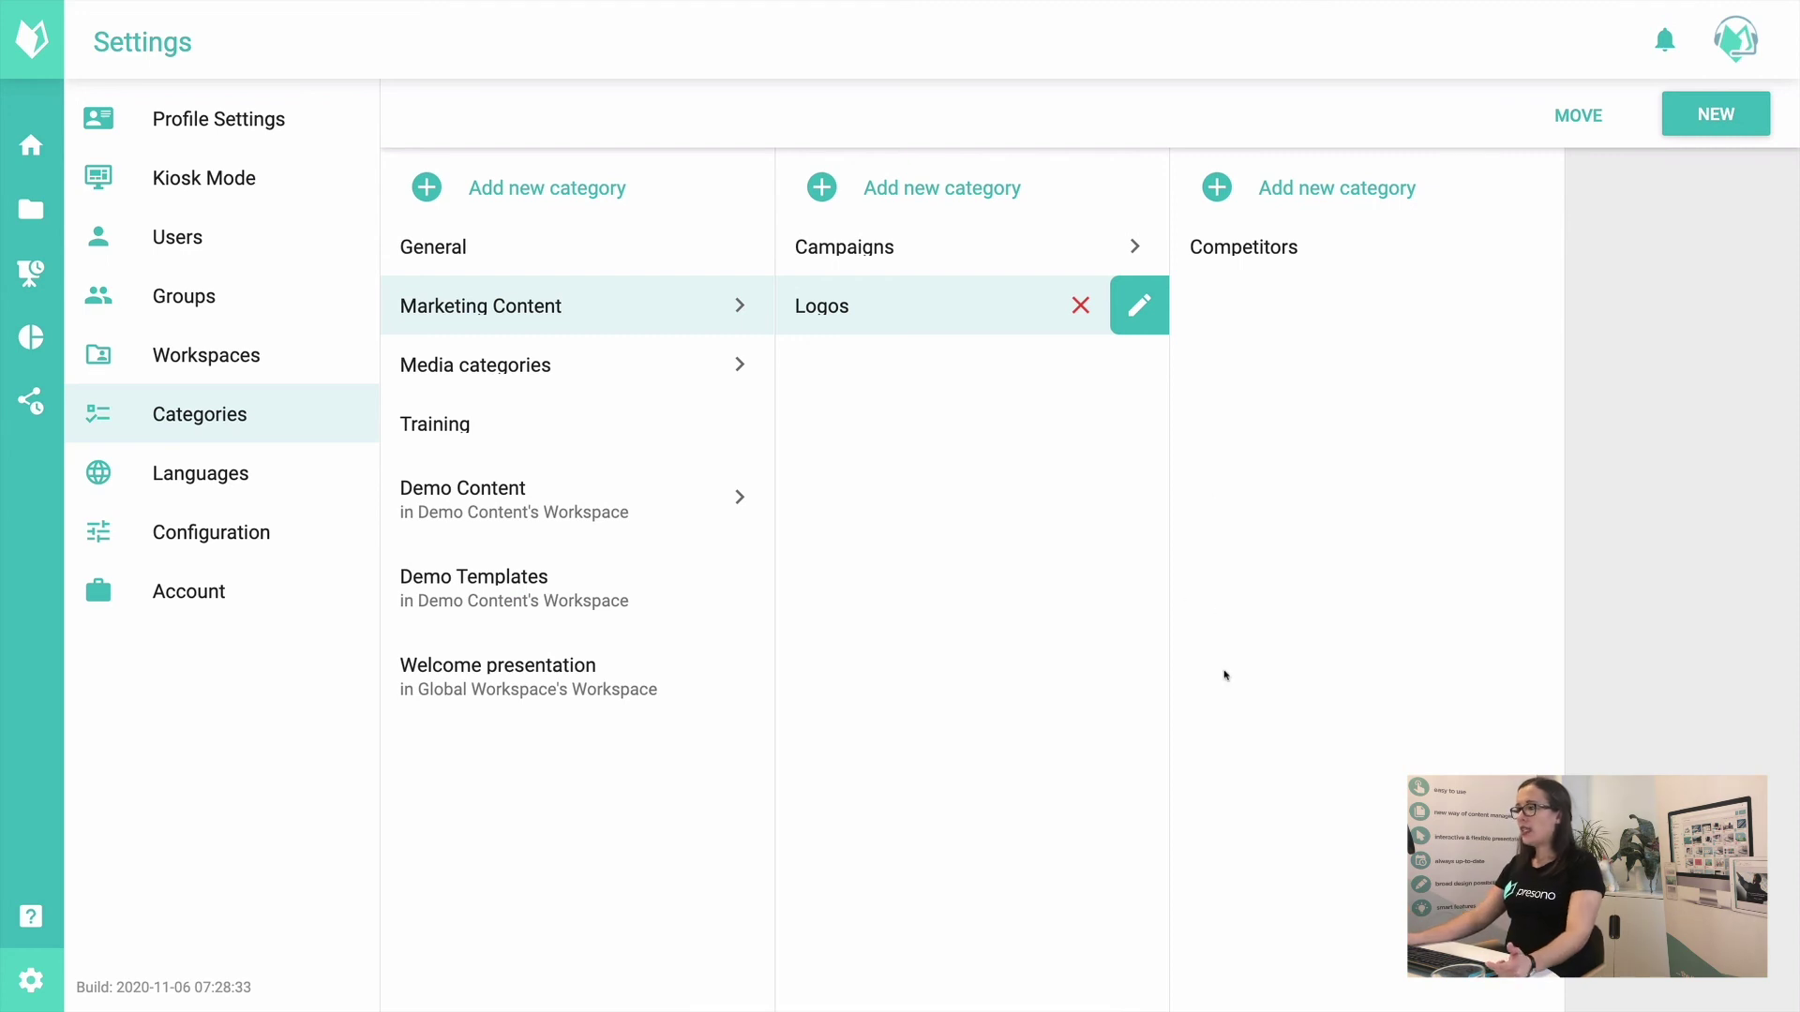
Step: Give Competitors the German name 'Konkurrenz', save it, and start moving it
left_click(1284, 238)
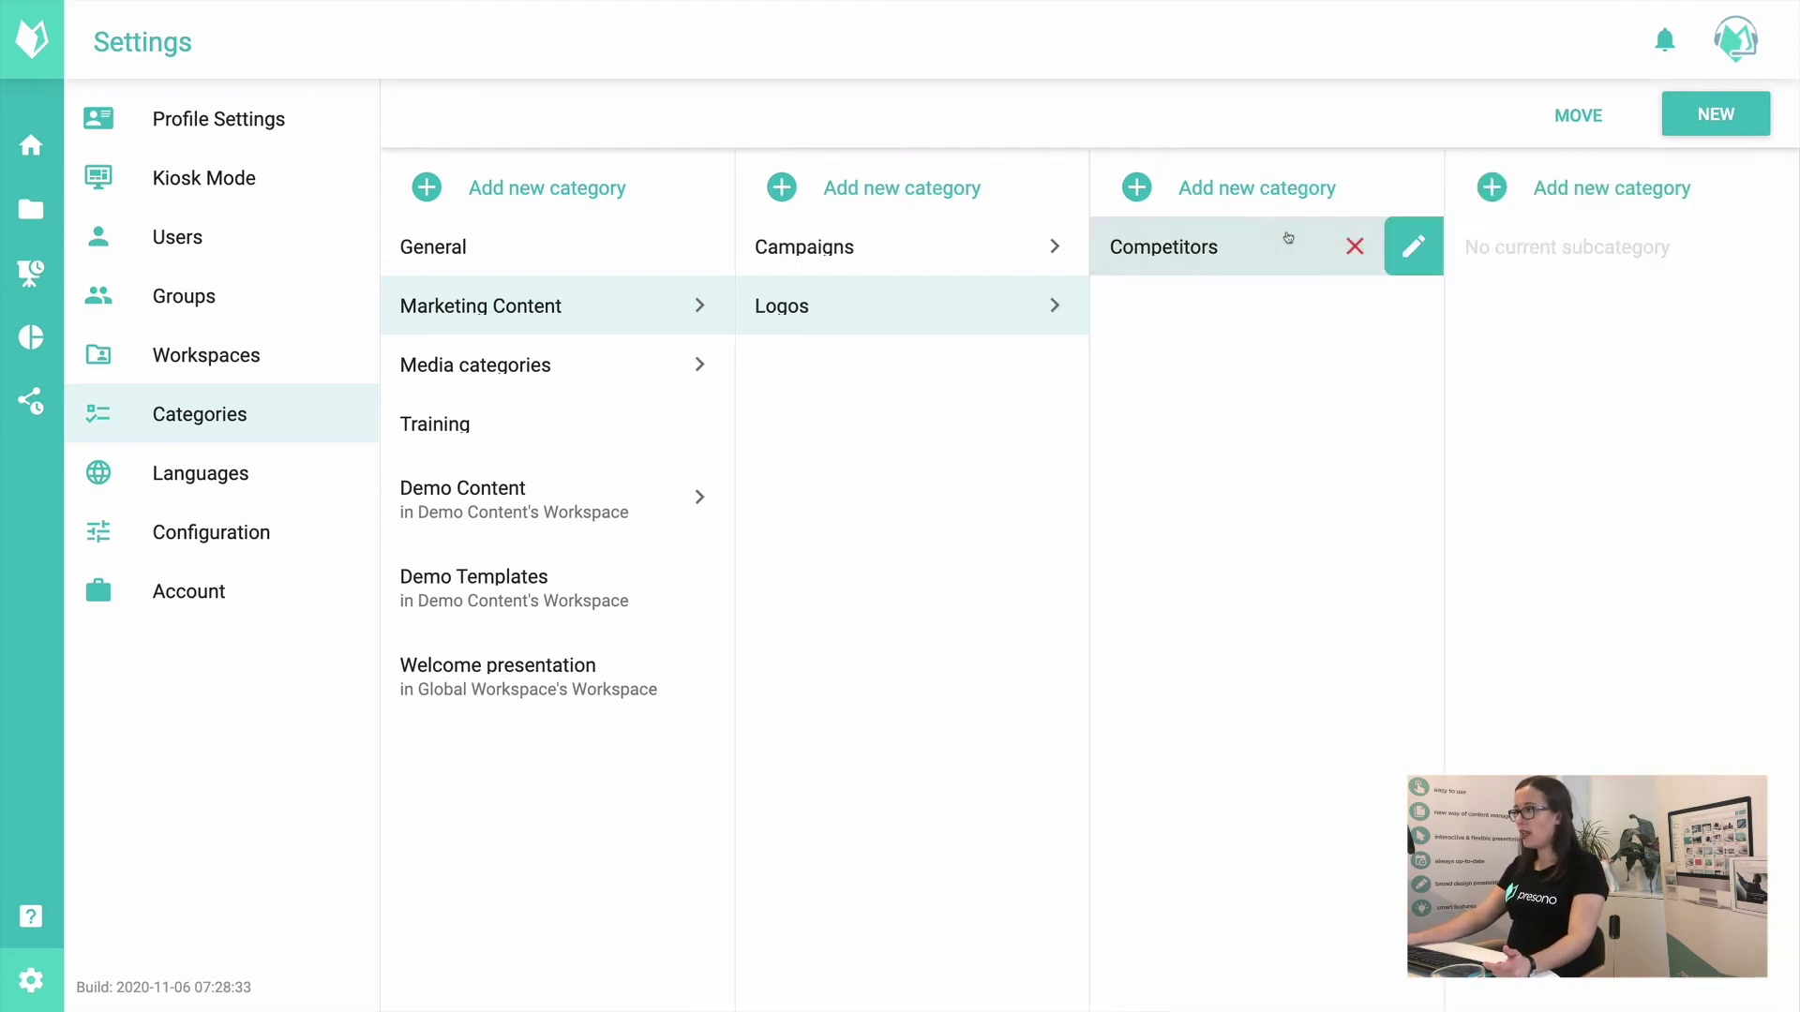
left_click(1416, 247)
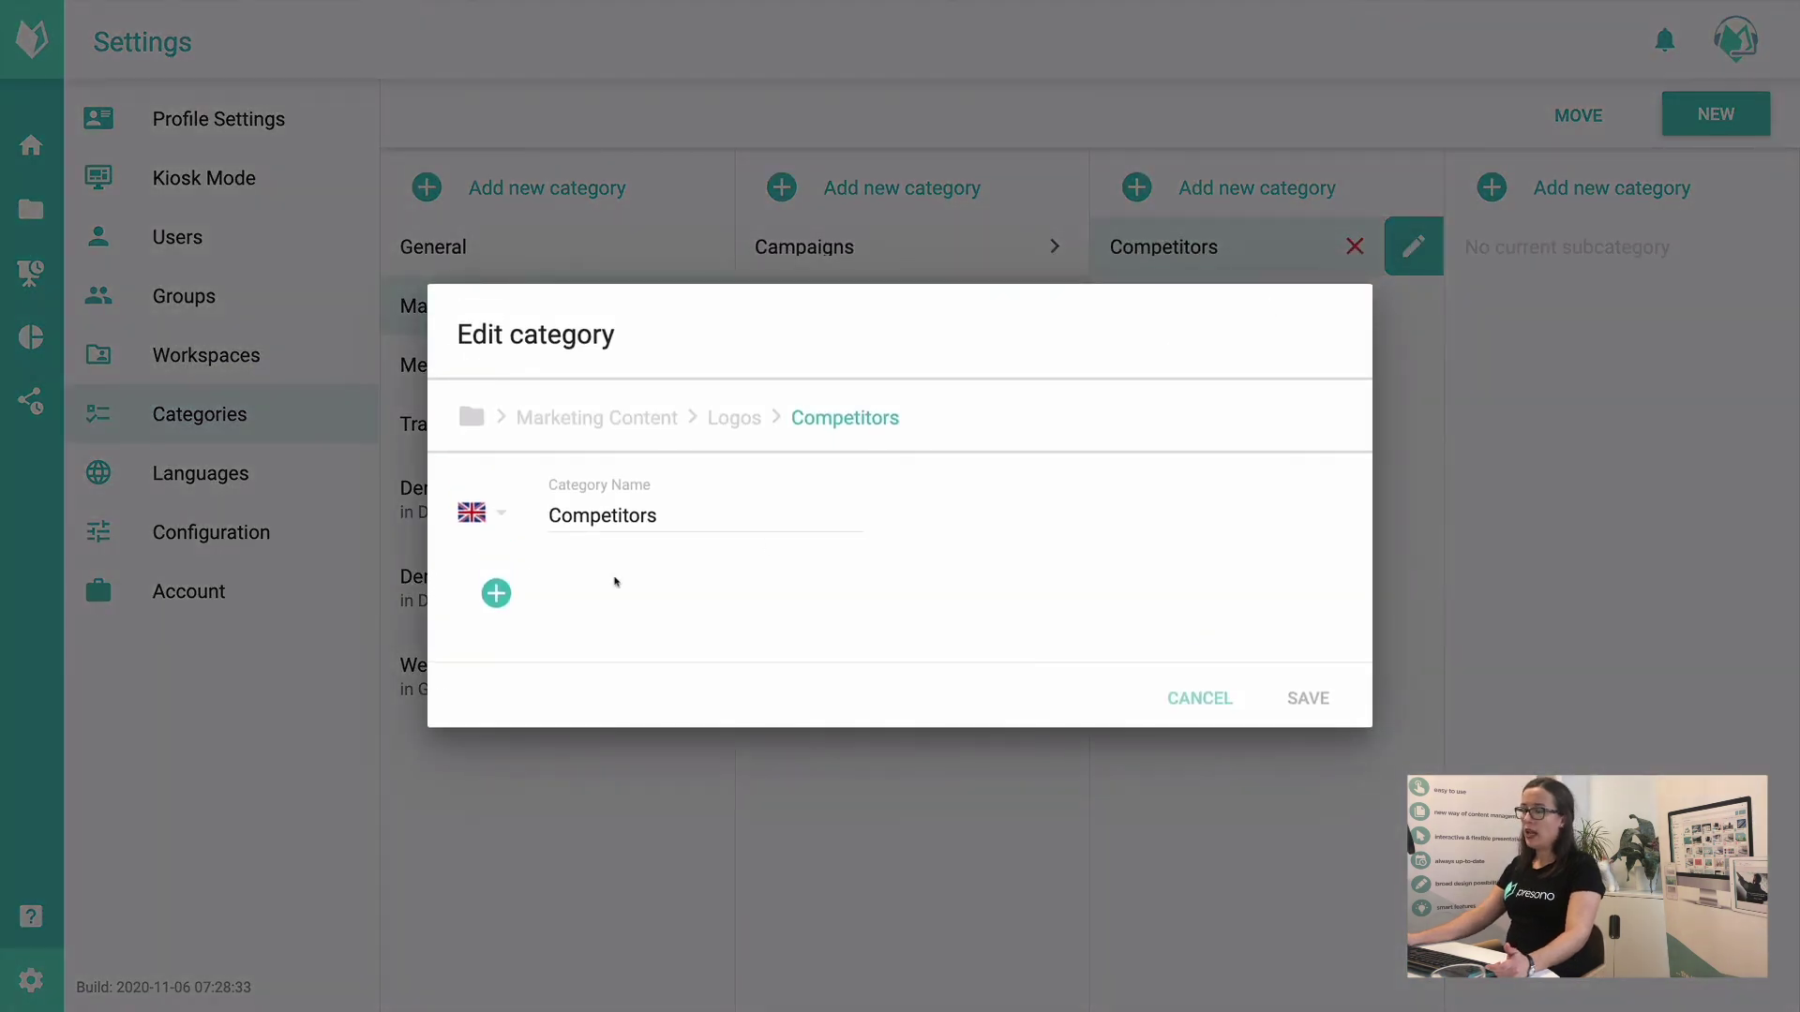
left_click(496, 593)
left_click(473, 603)
left_click(472, 608)
left_click(614, 602)
type("Kon")
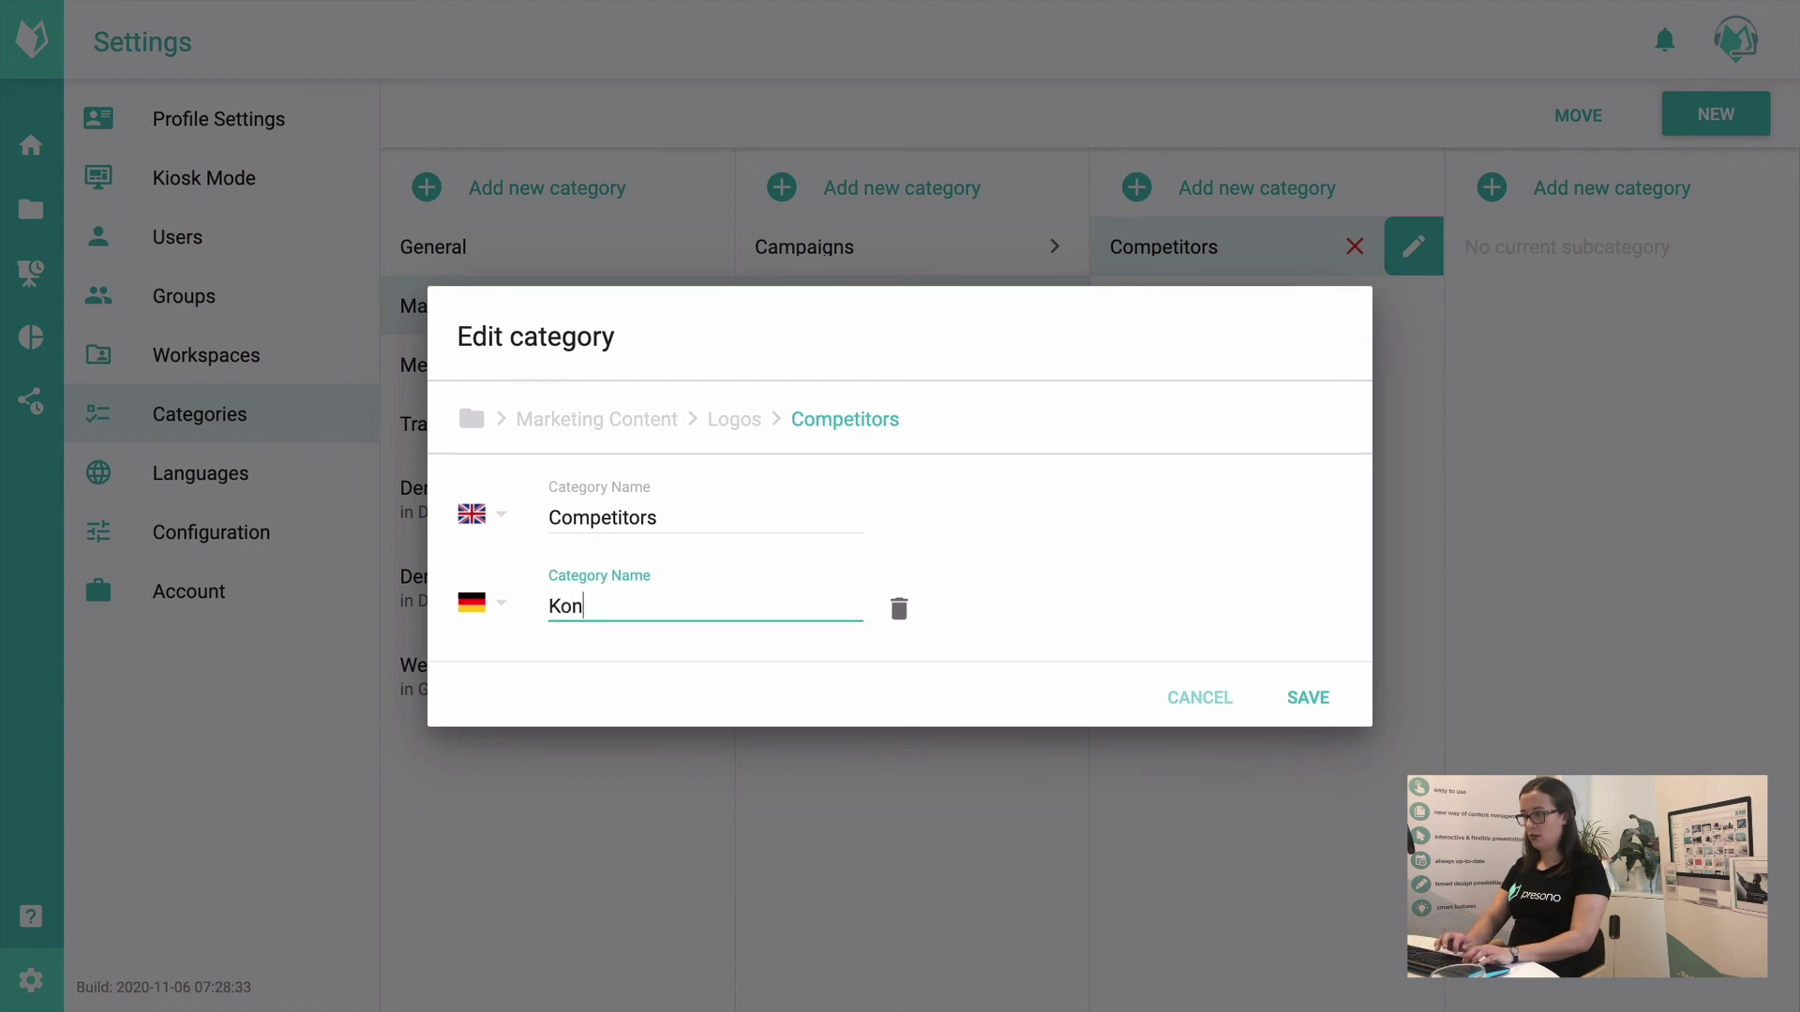
type("kurrenz")
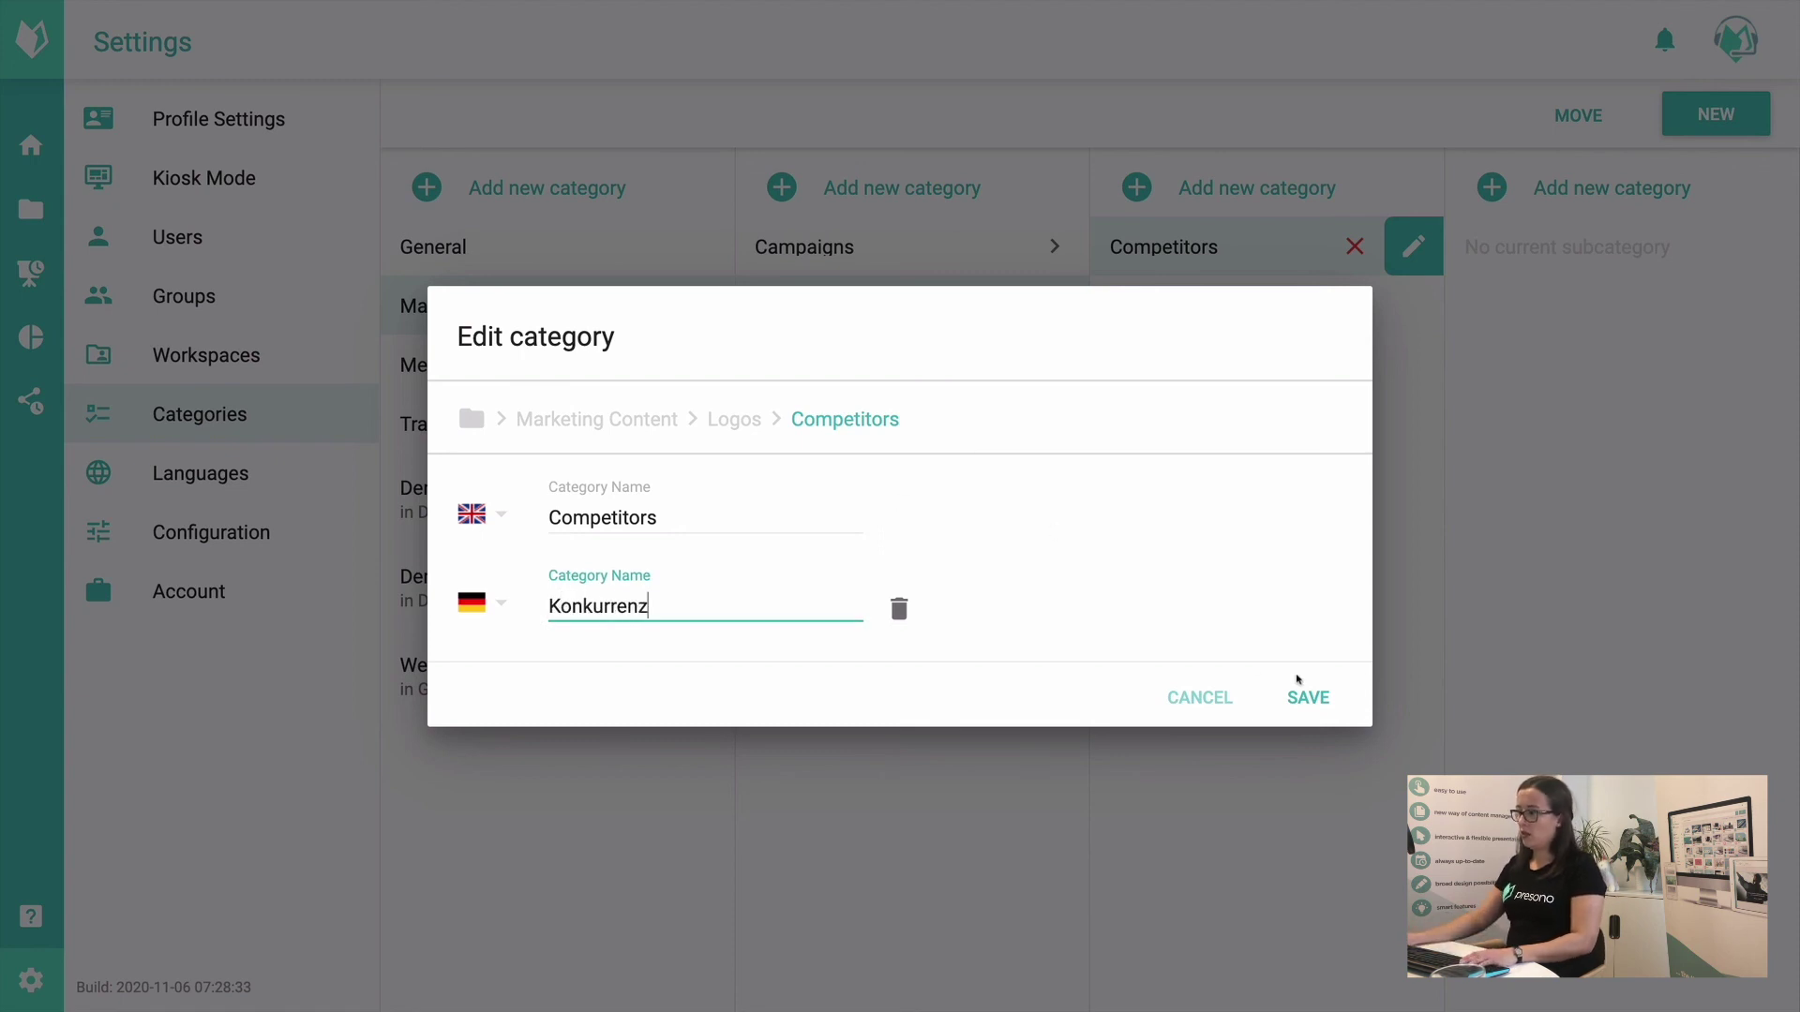
left_click(1305, 710)
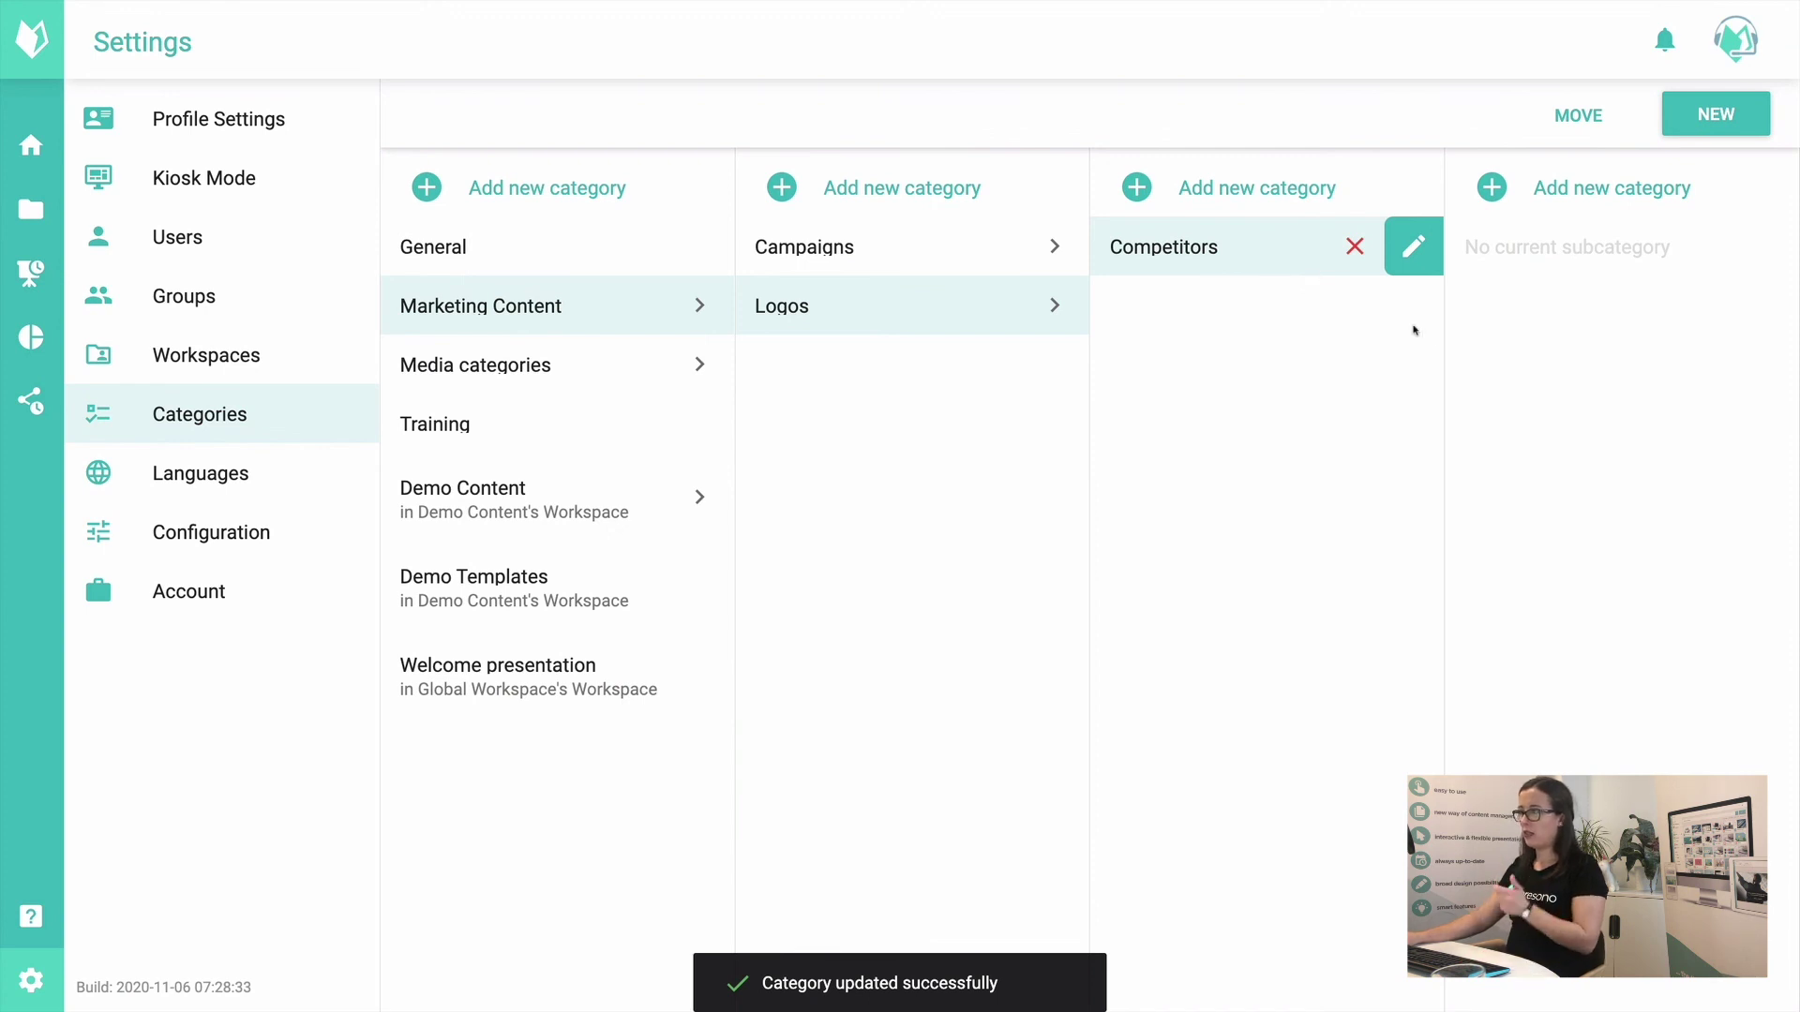
left_click(1603, 122)
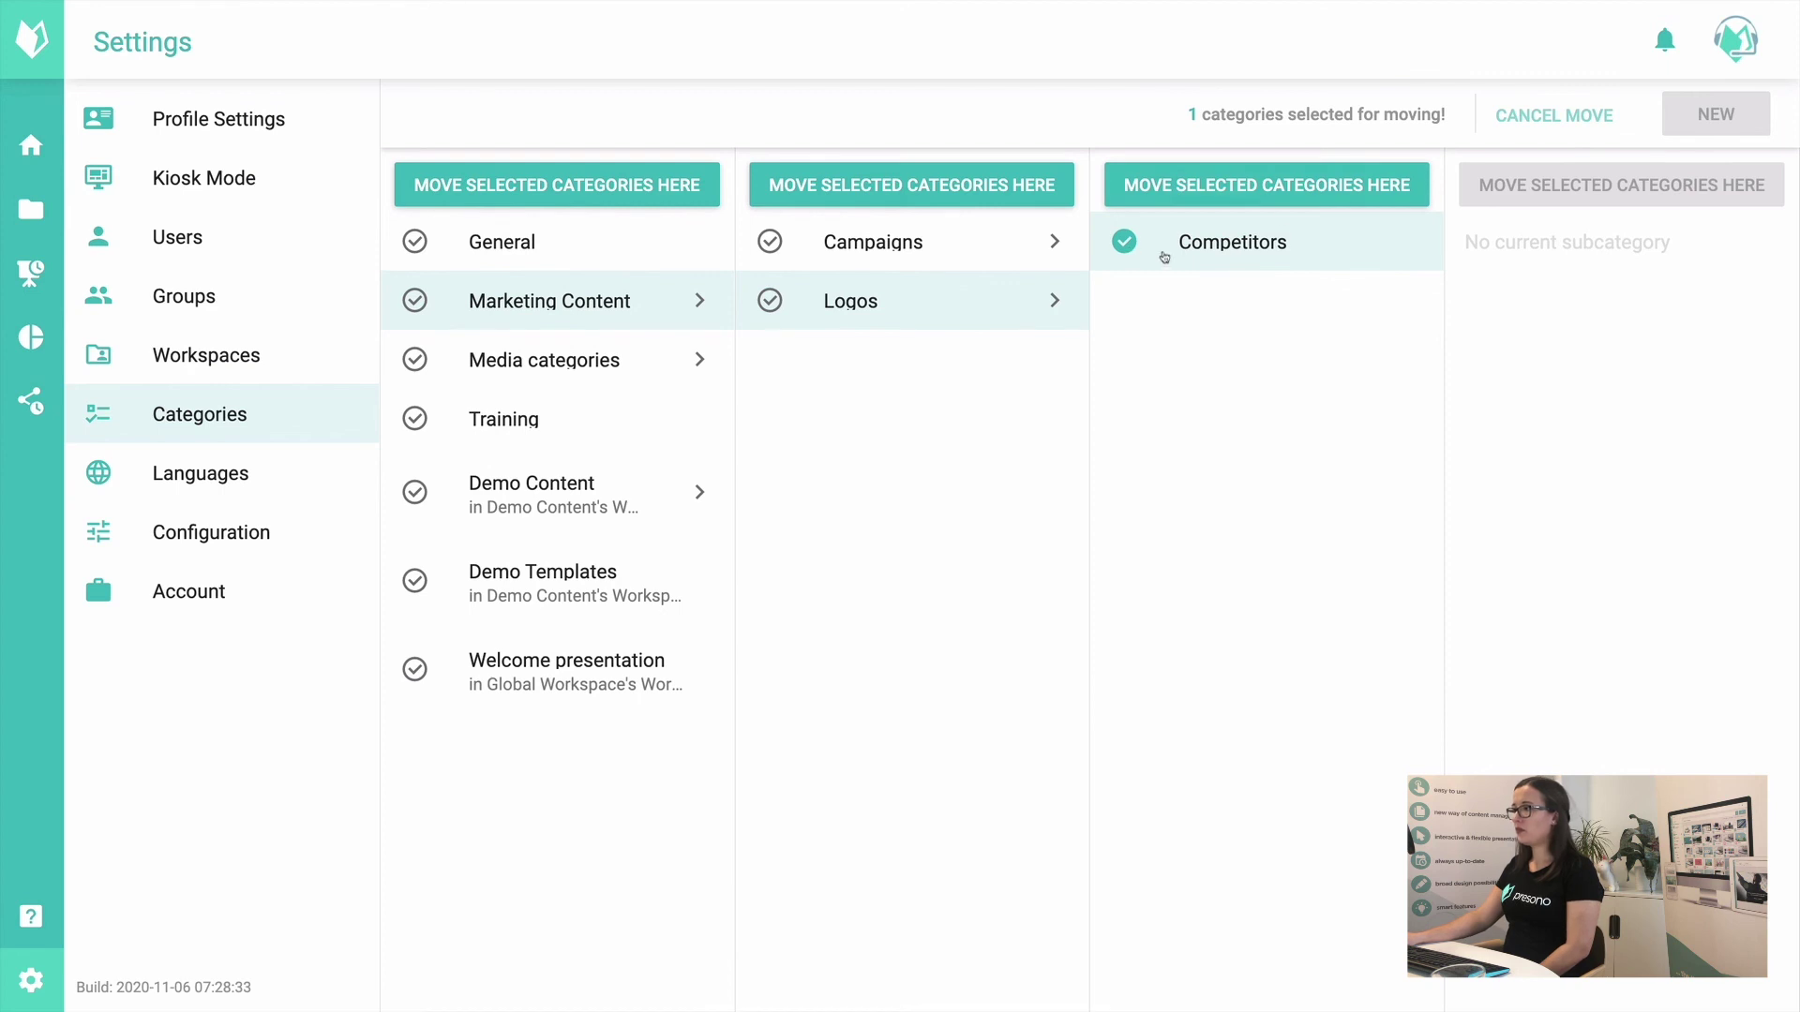
Step: Move Competitors directly under Marketing Content, then choose to delete it
left_click(895, 180)
left_click(1292, 628)
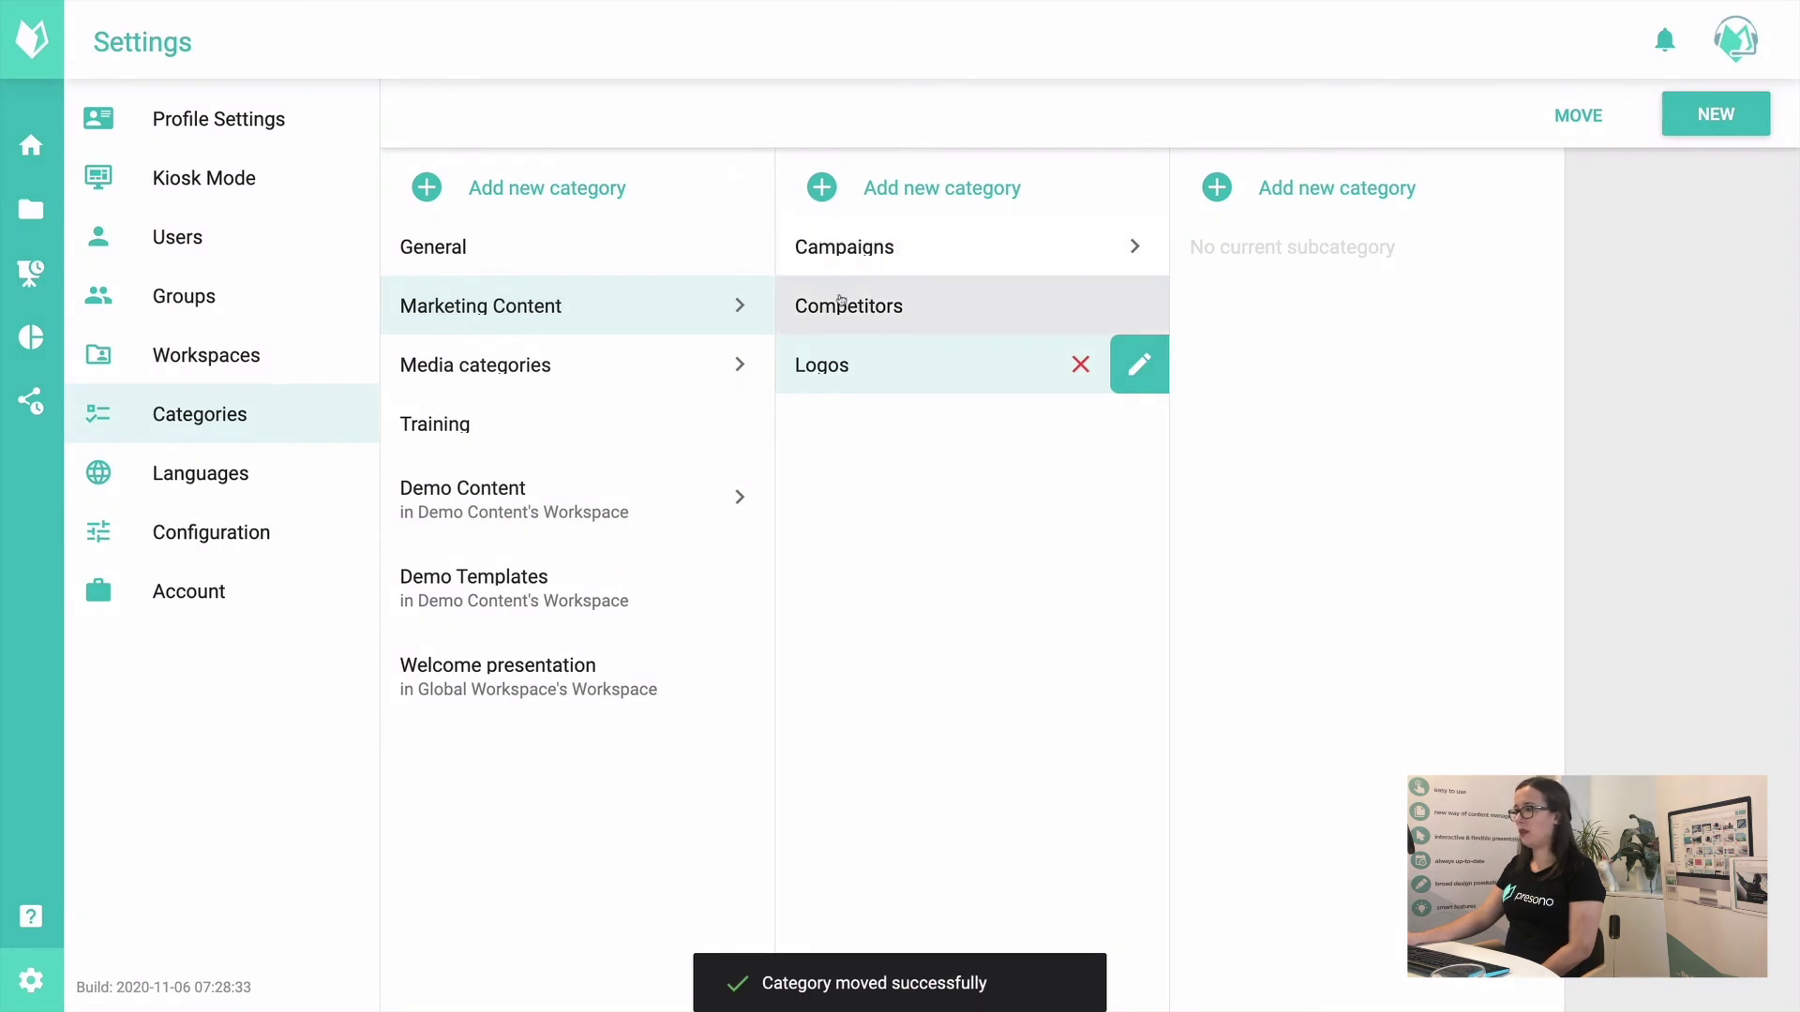
left_click(931, 308)
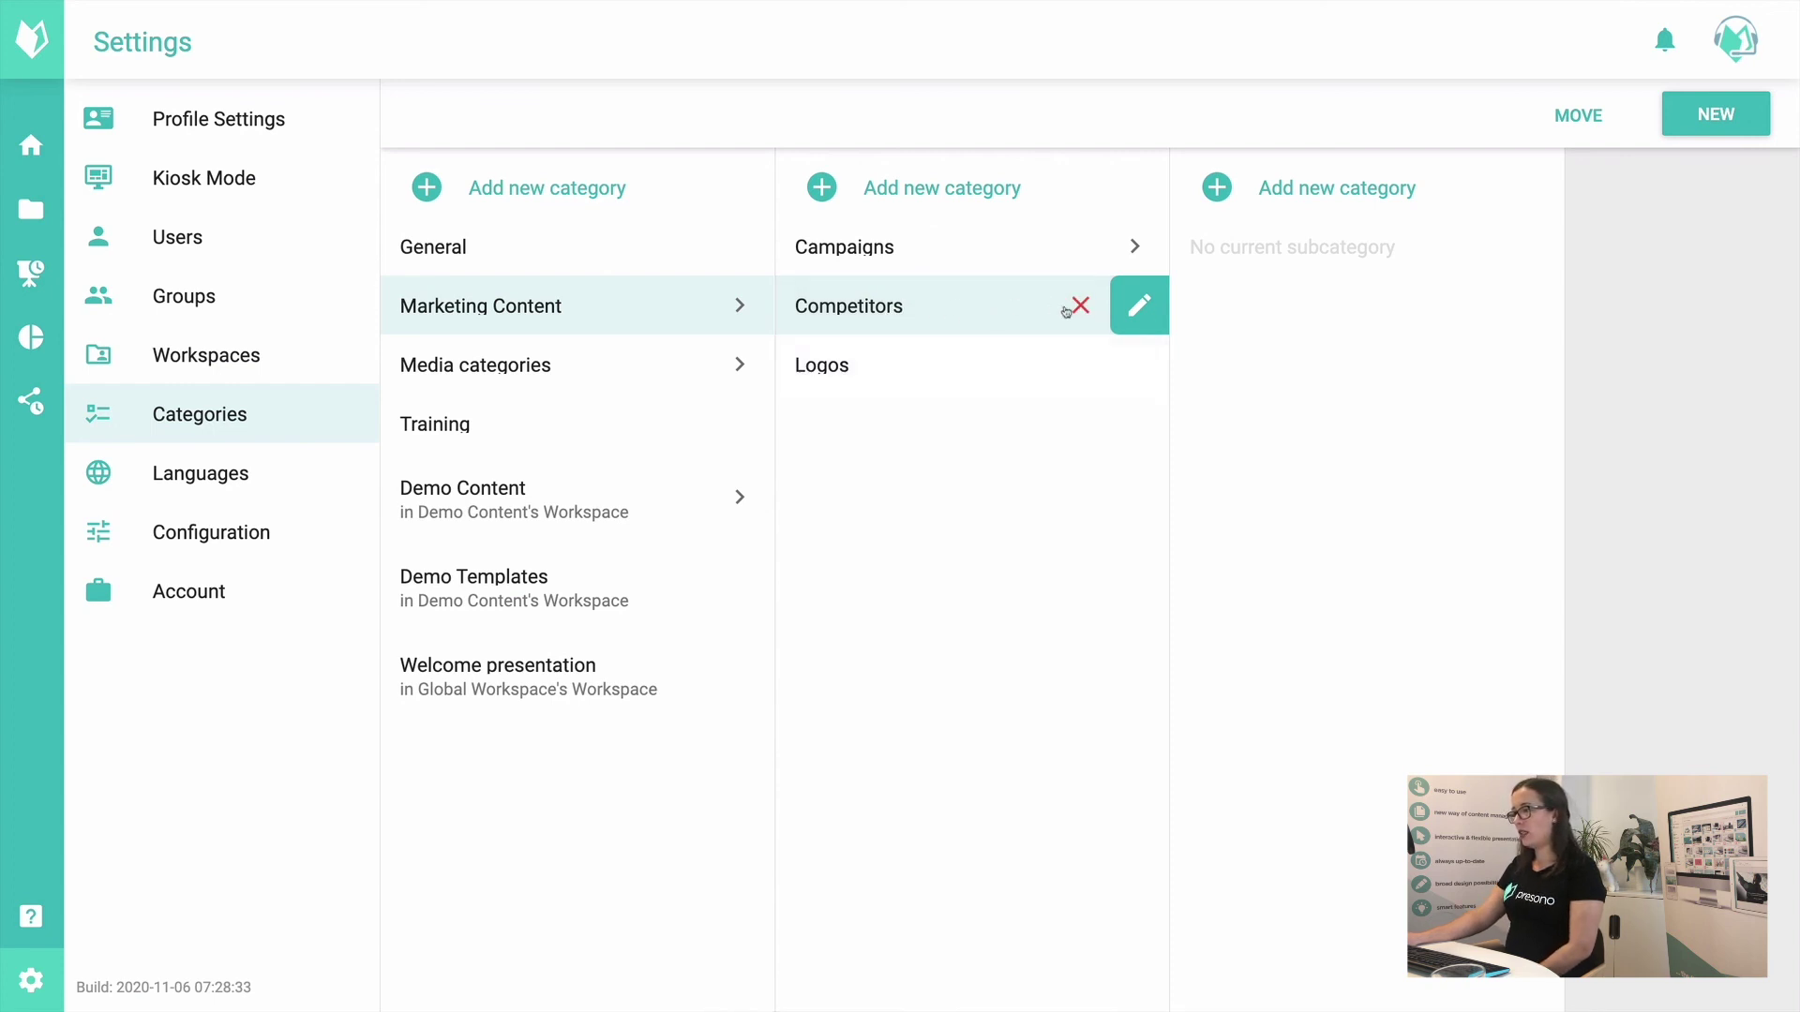
left_click(1080, 305)
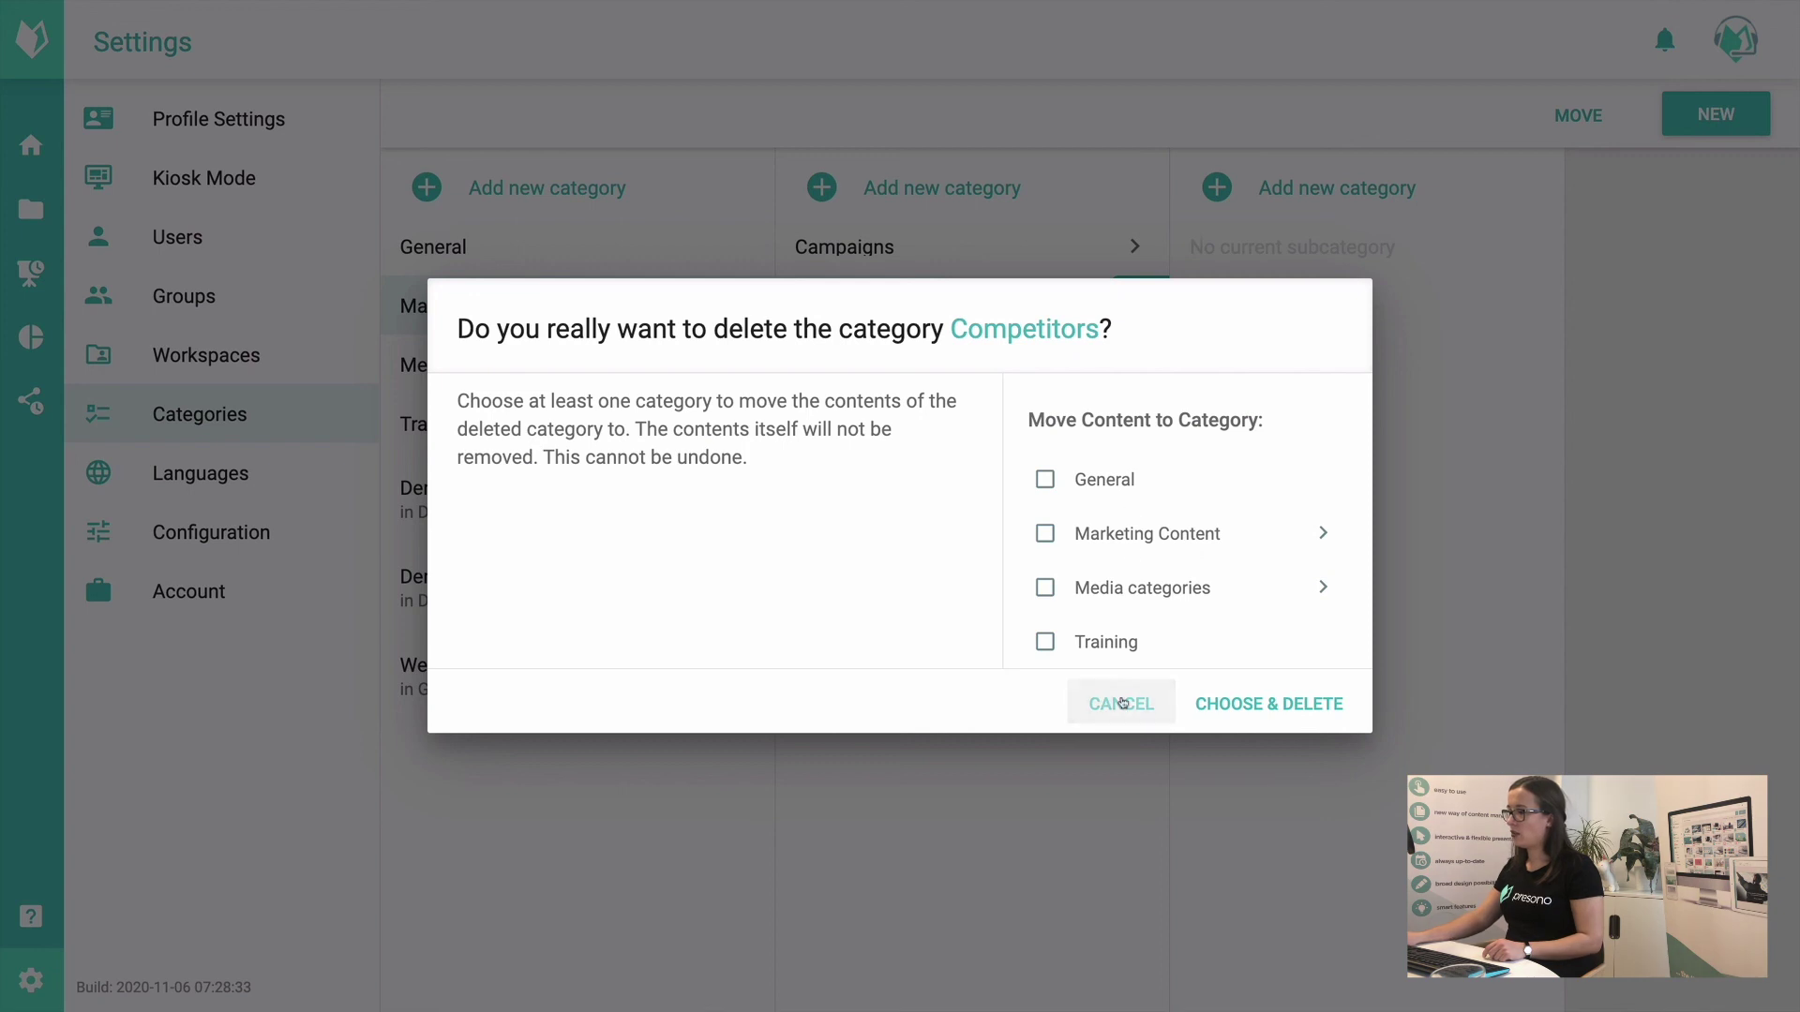
Step: Delete the Competitors category, moving its content into Marketing Content instead of Training
left_click(1112, 649)
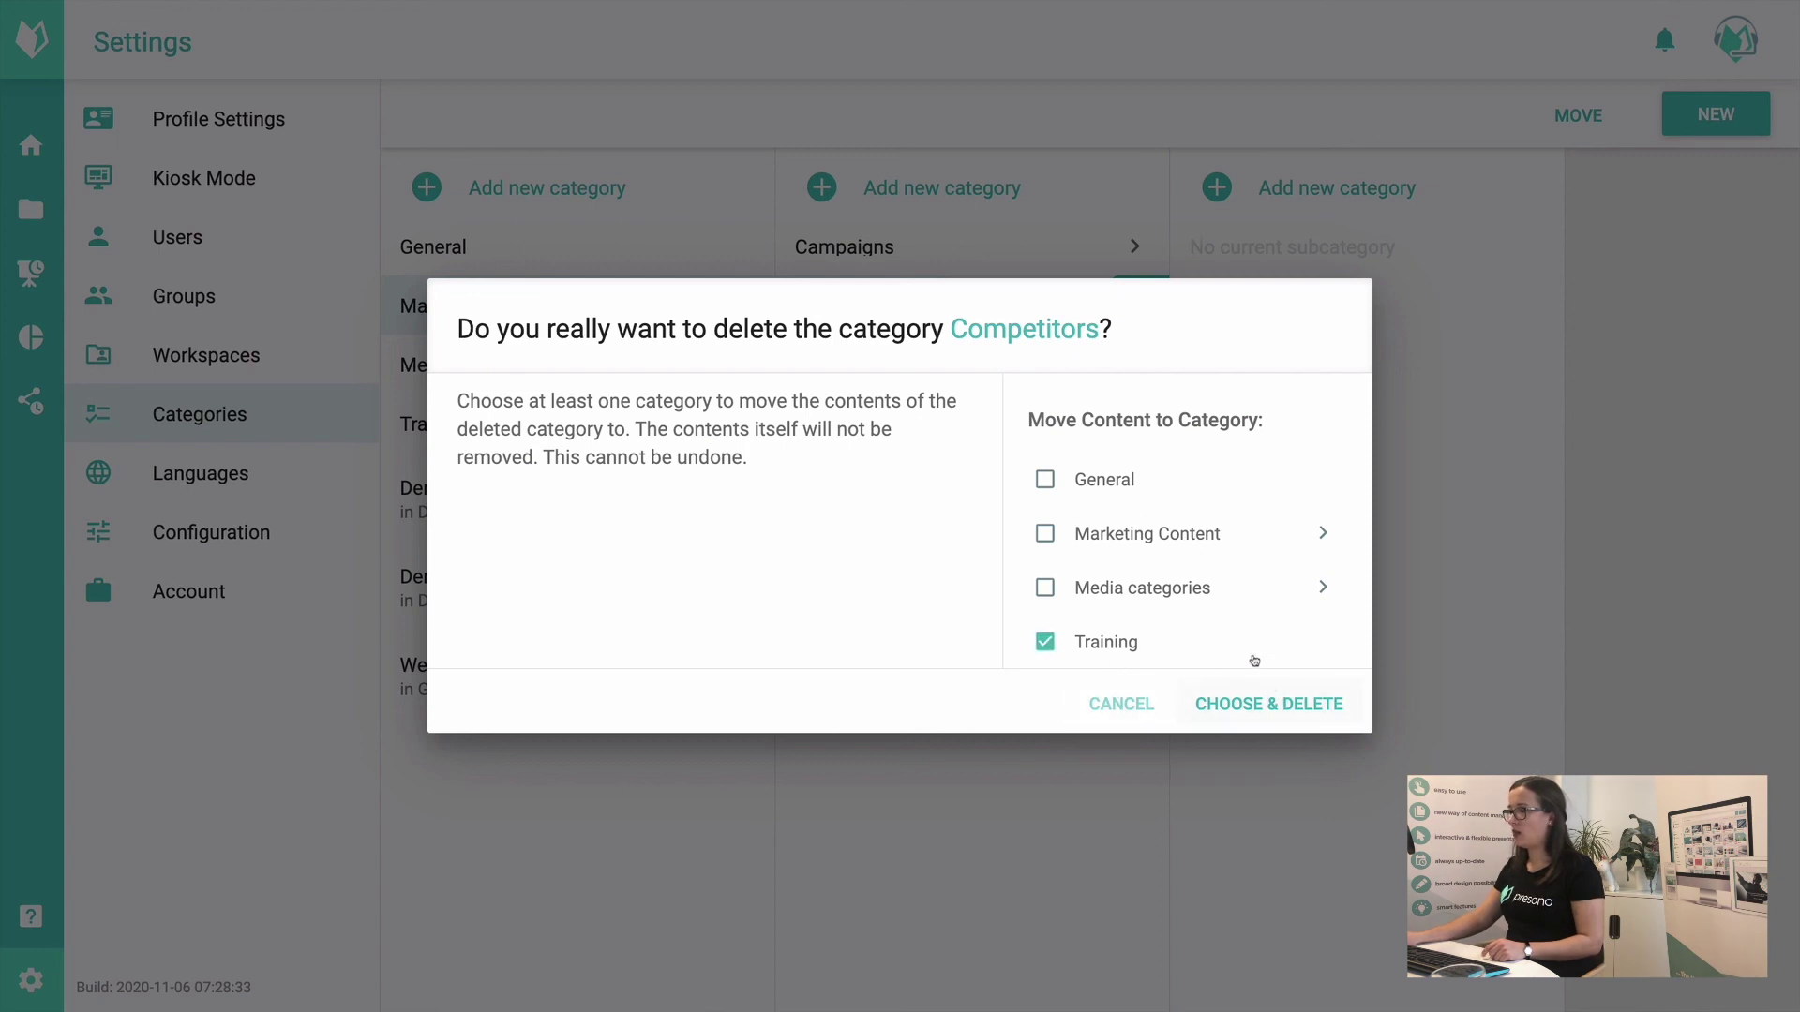
left_click(1101, 645)
left_click(1112, 536)
left_click(1045, 479)
left_click(1305, 747)
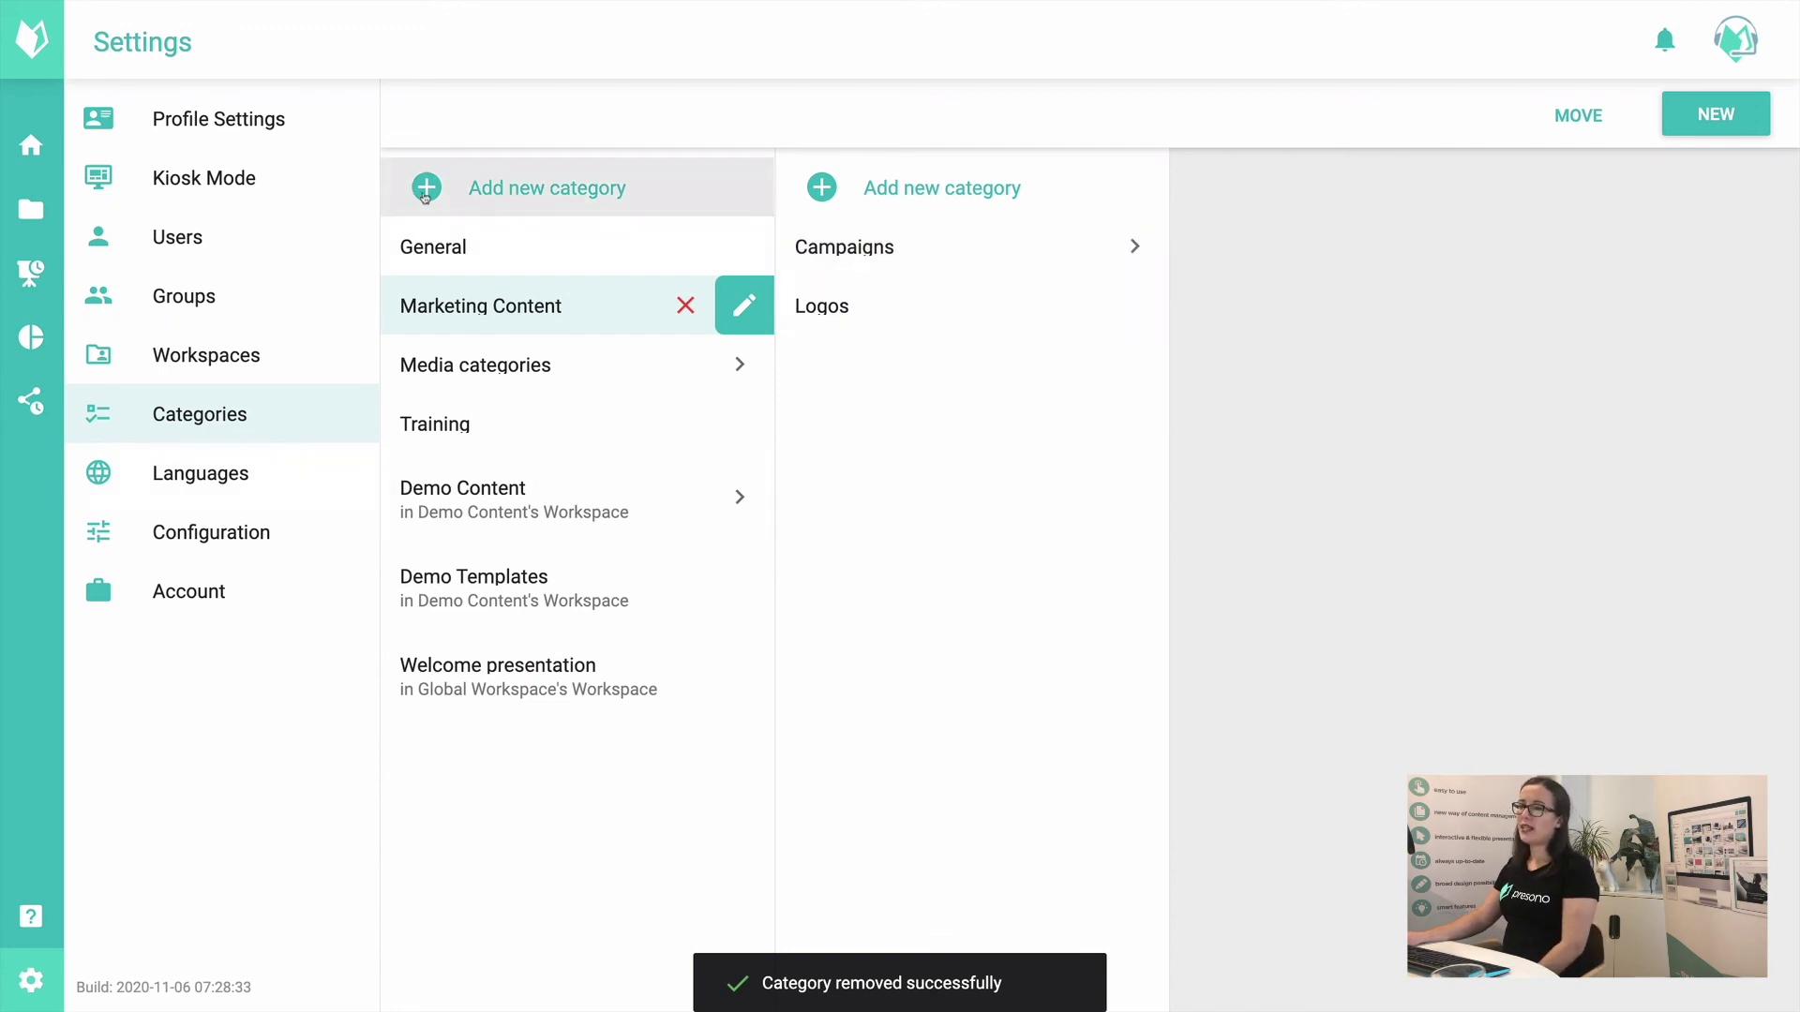
left_click(318, 490)
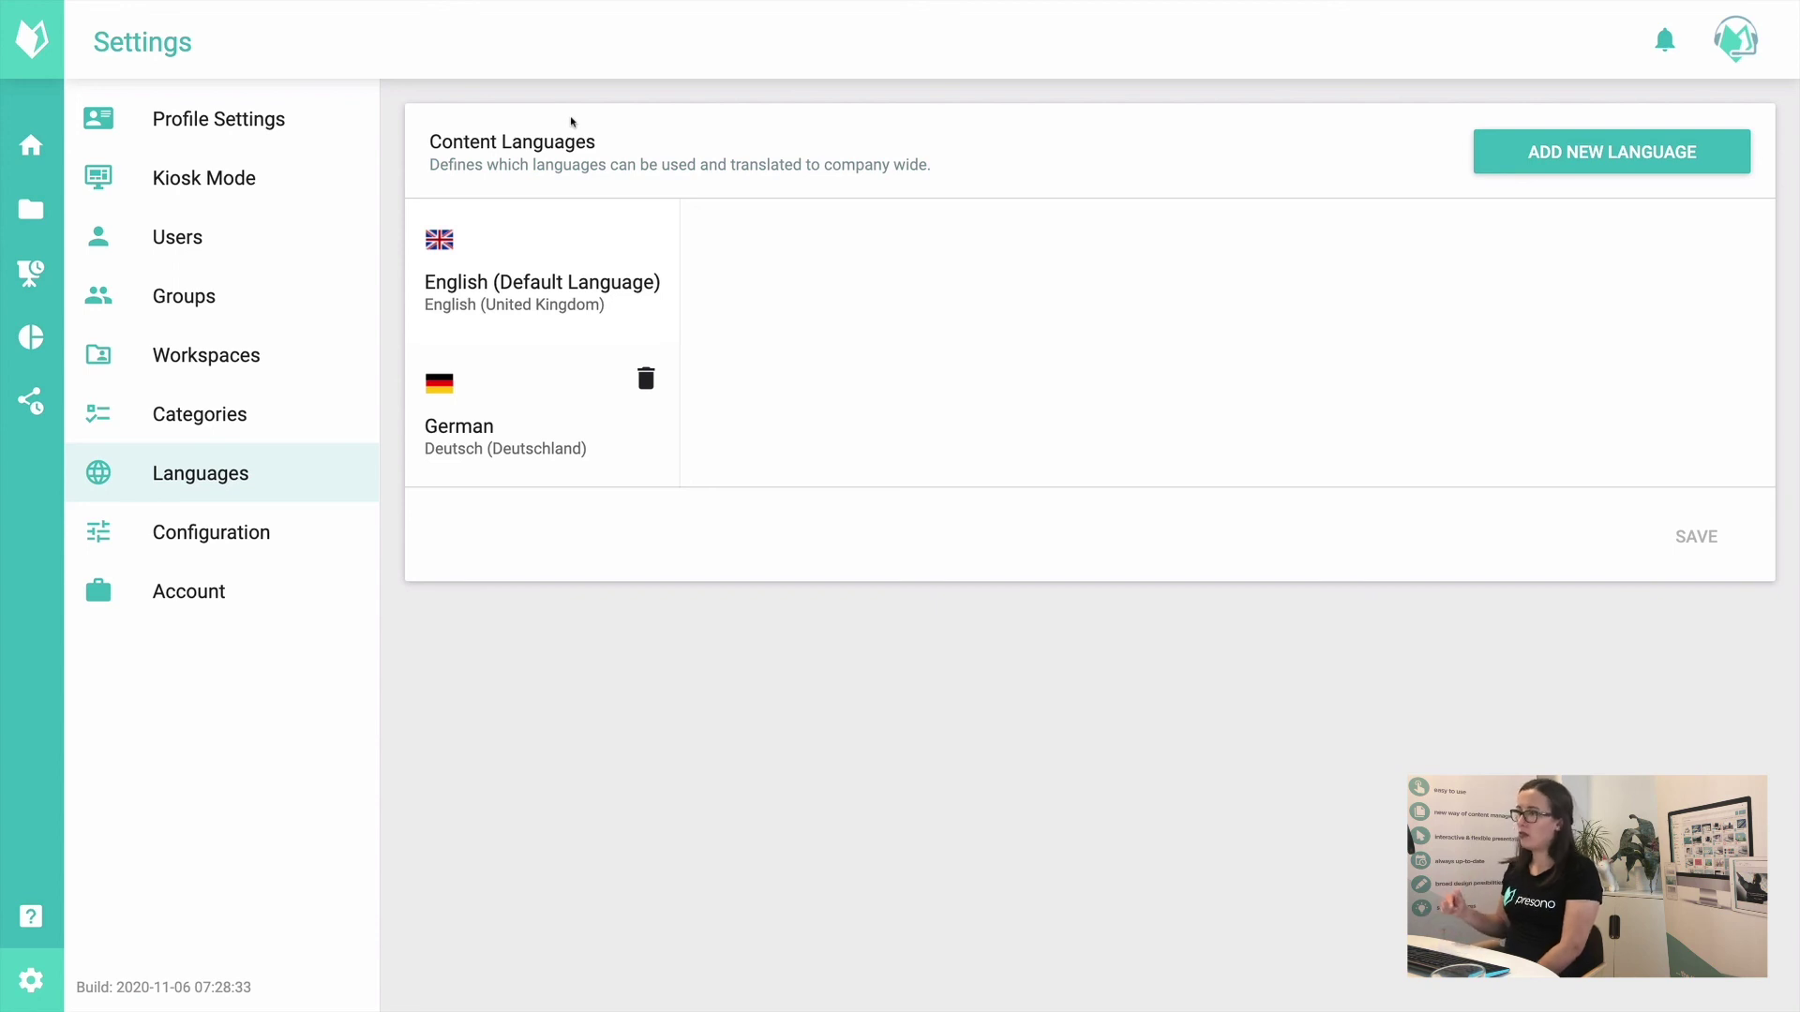
Step: Add Italian with the Italy variant as a content language, display name 'Italian', and save
left_click(1598, 157)
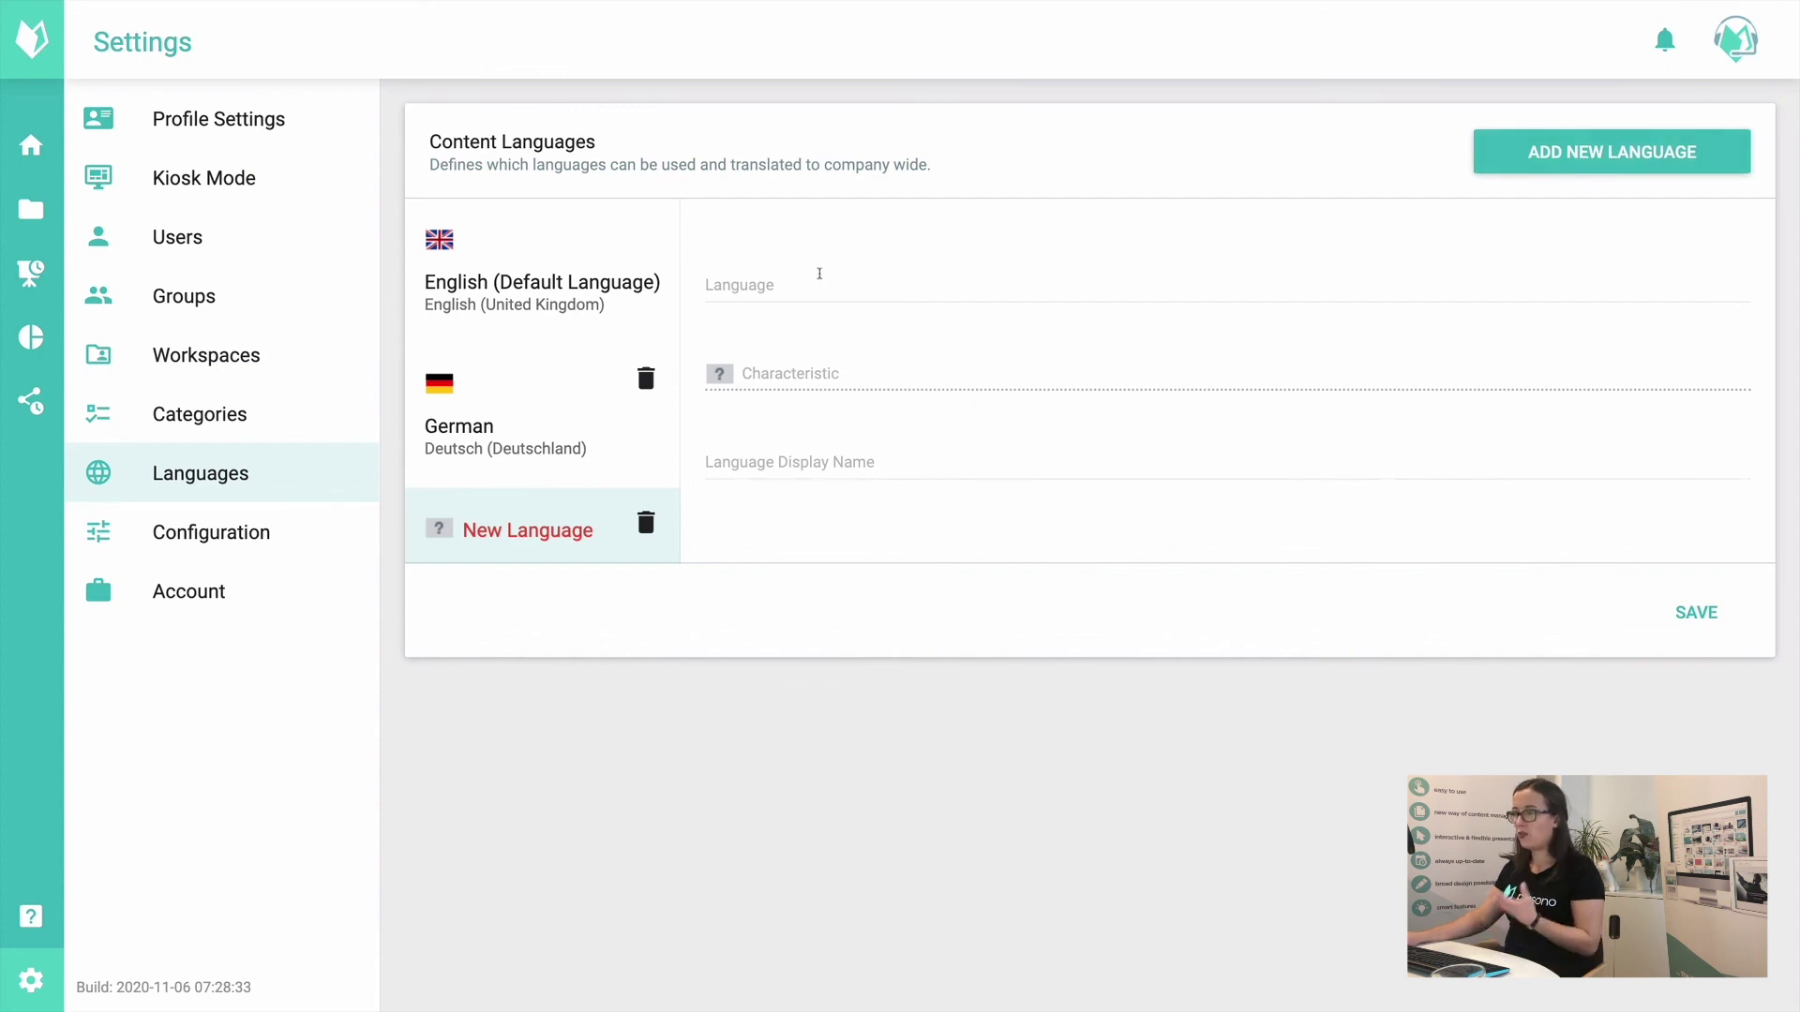
left_click(823, 286)
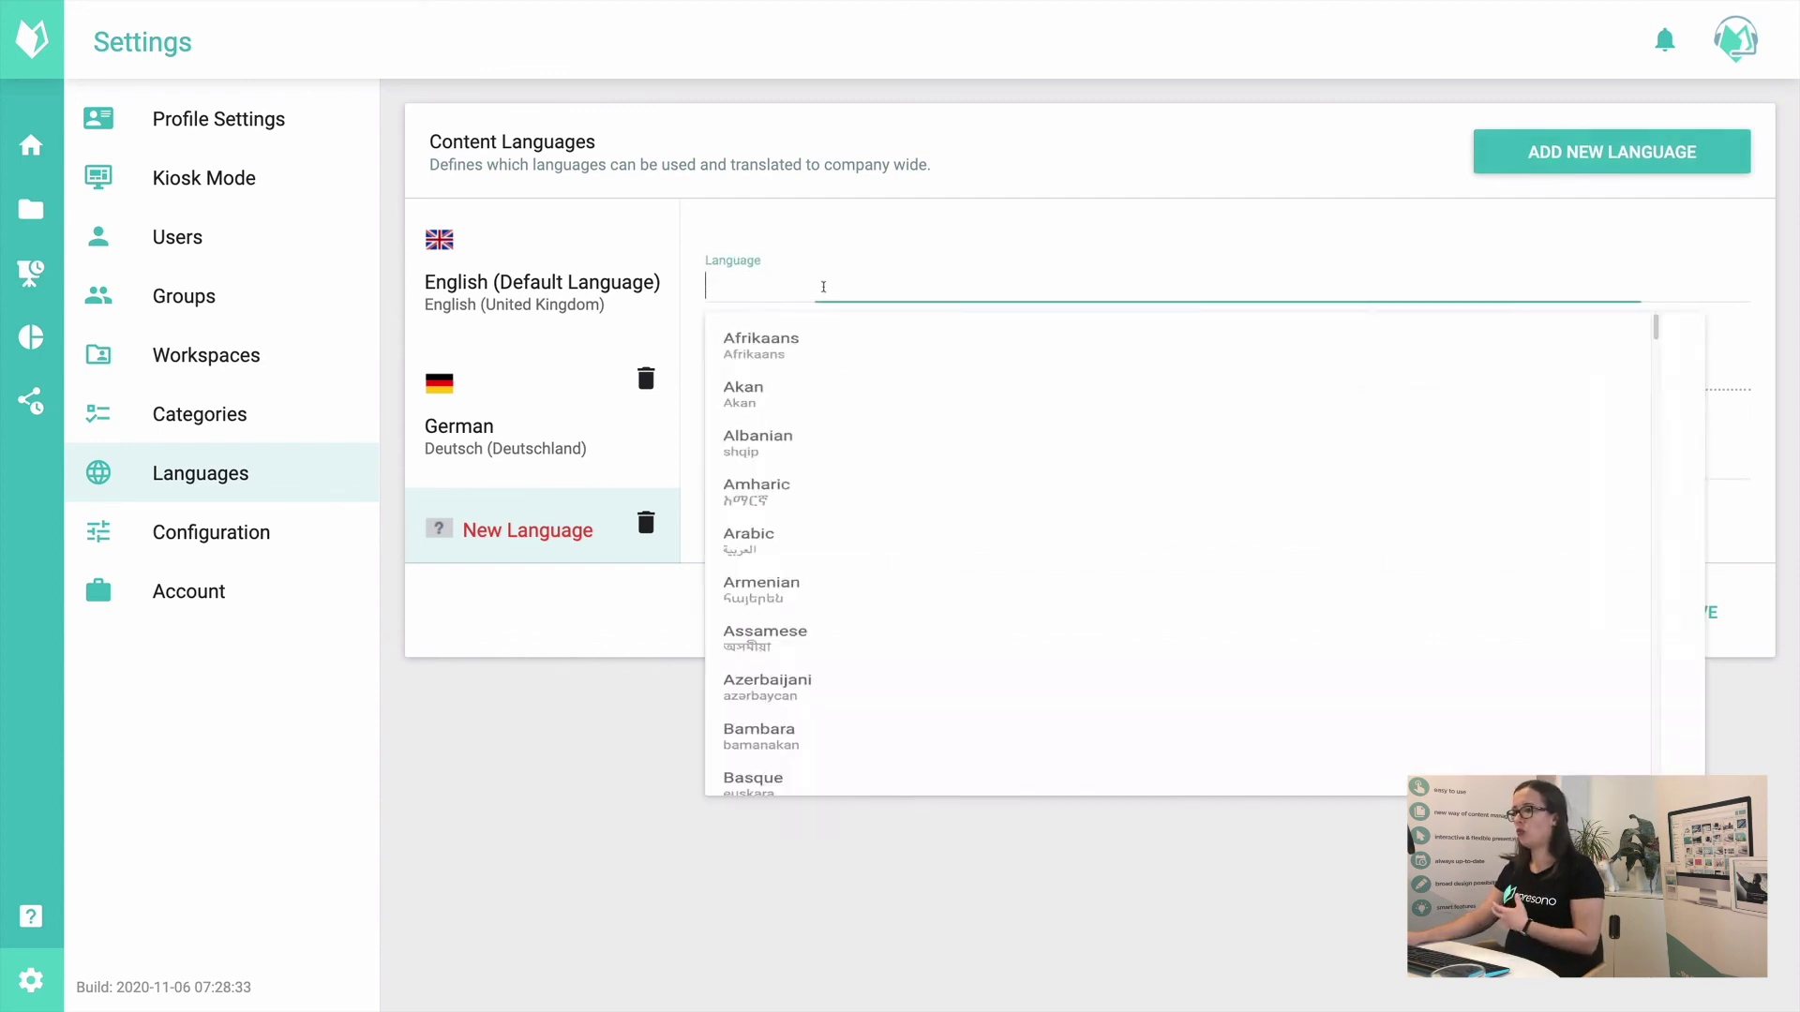
left_click(830, 192)
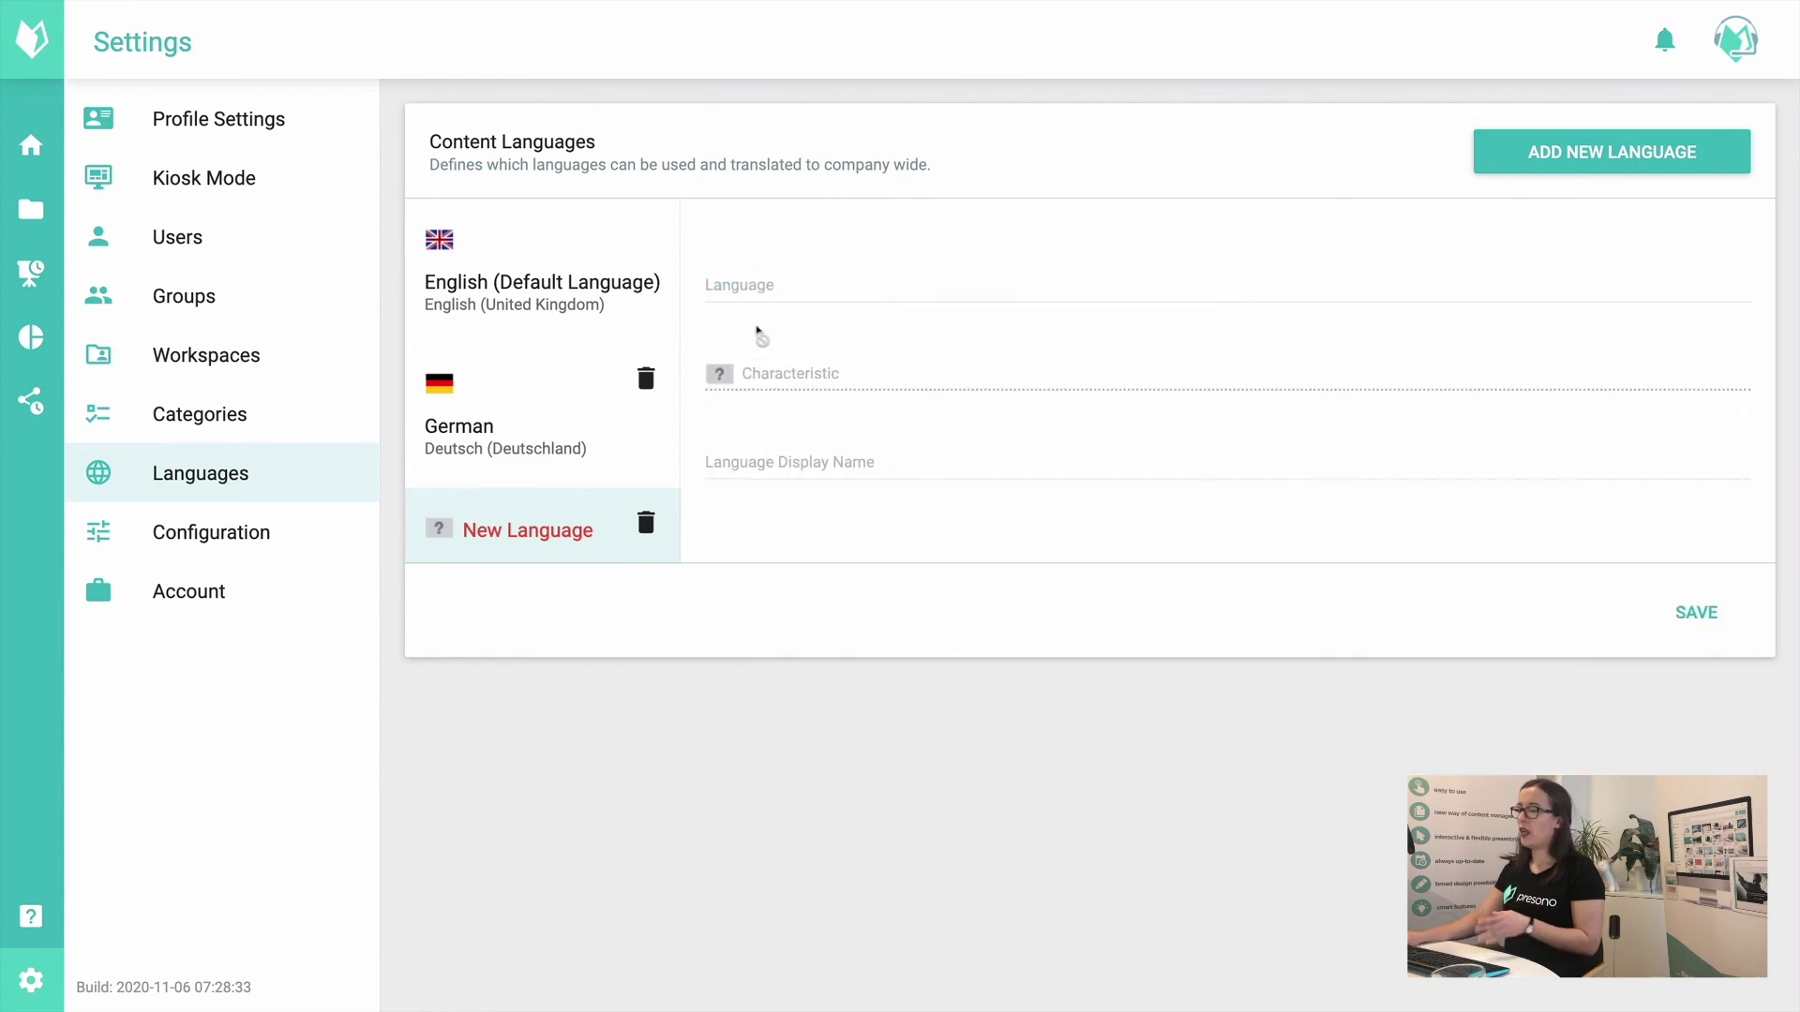
left_click(758, 283)
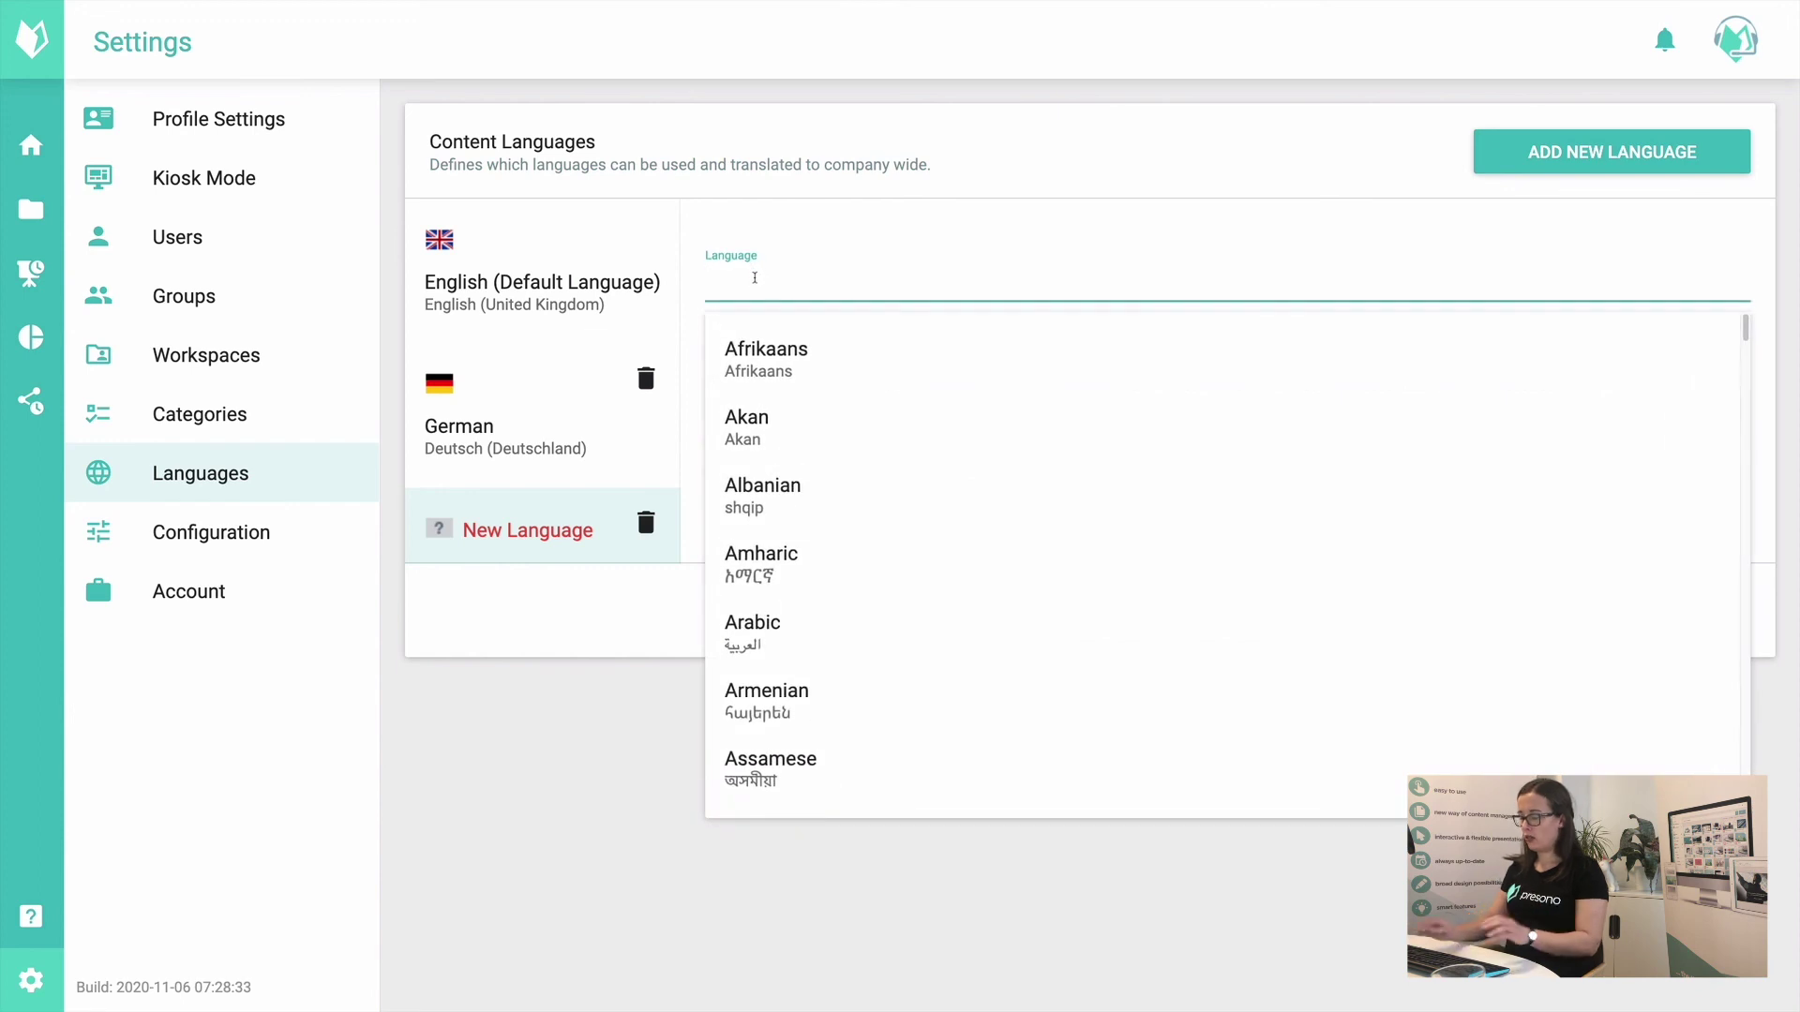
type("ital")
left_click(792, 379)
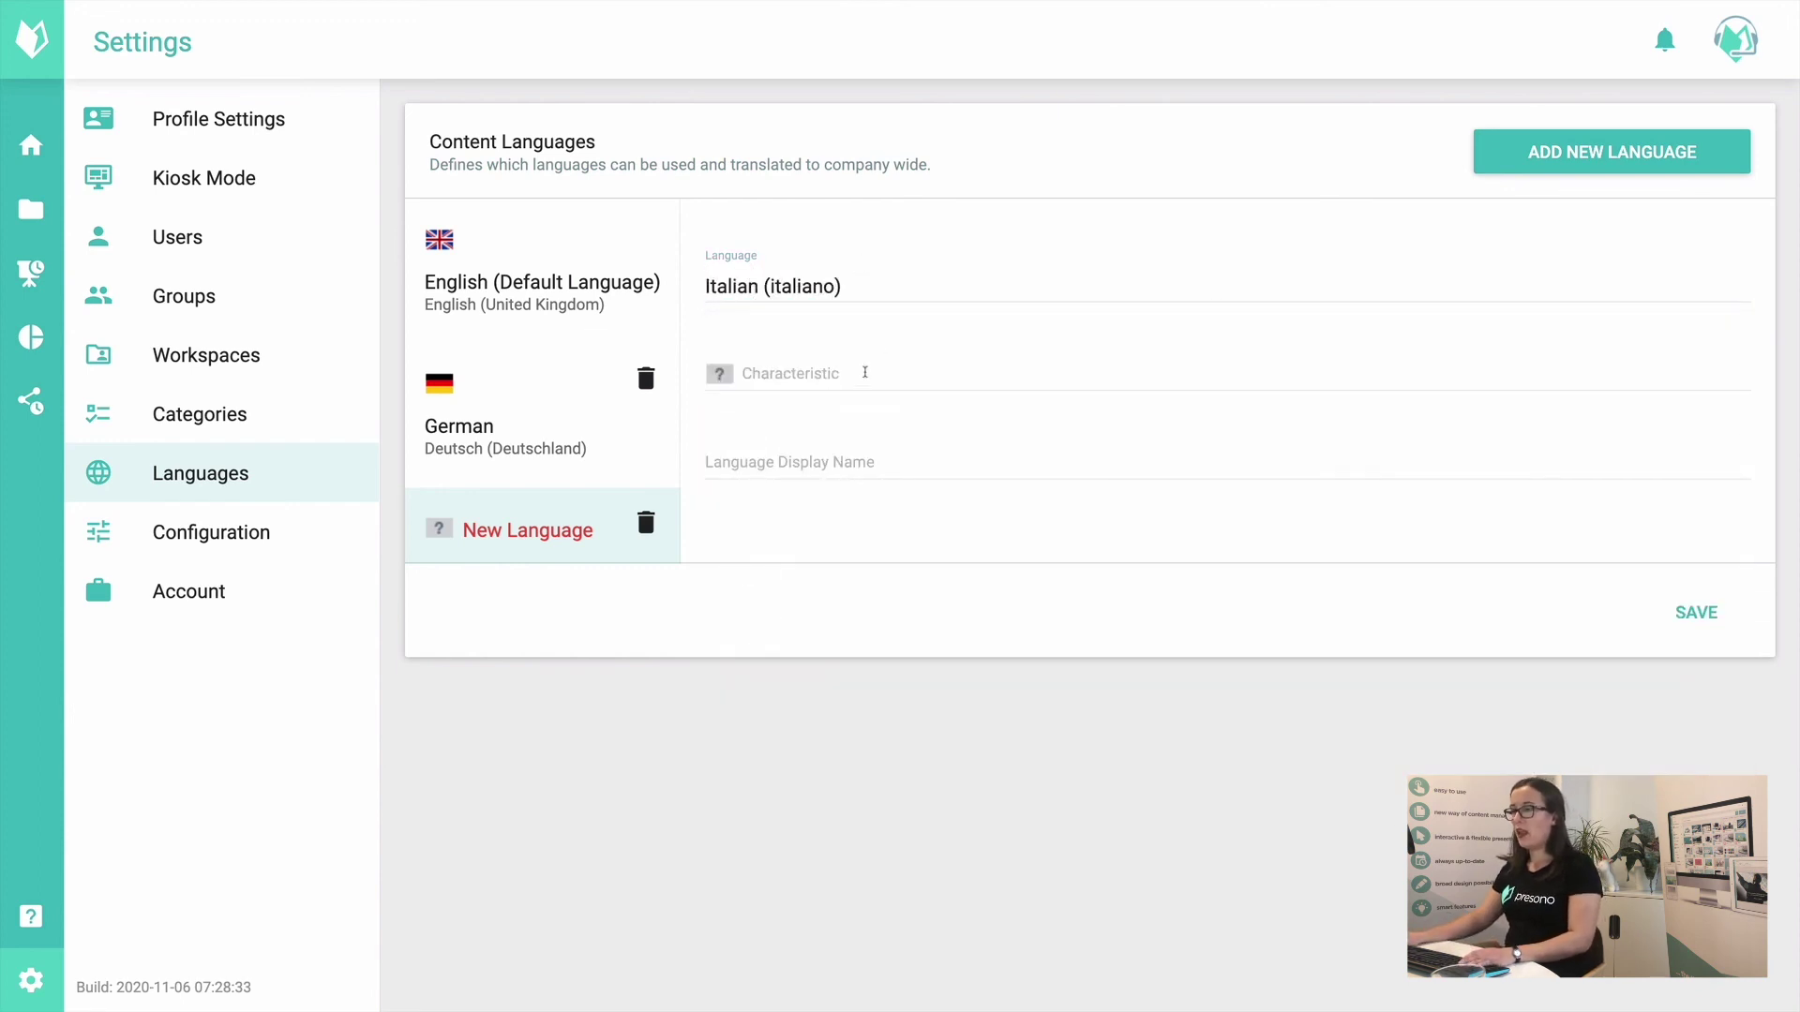
left_click(864, 371)
left_click(855, 473)
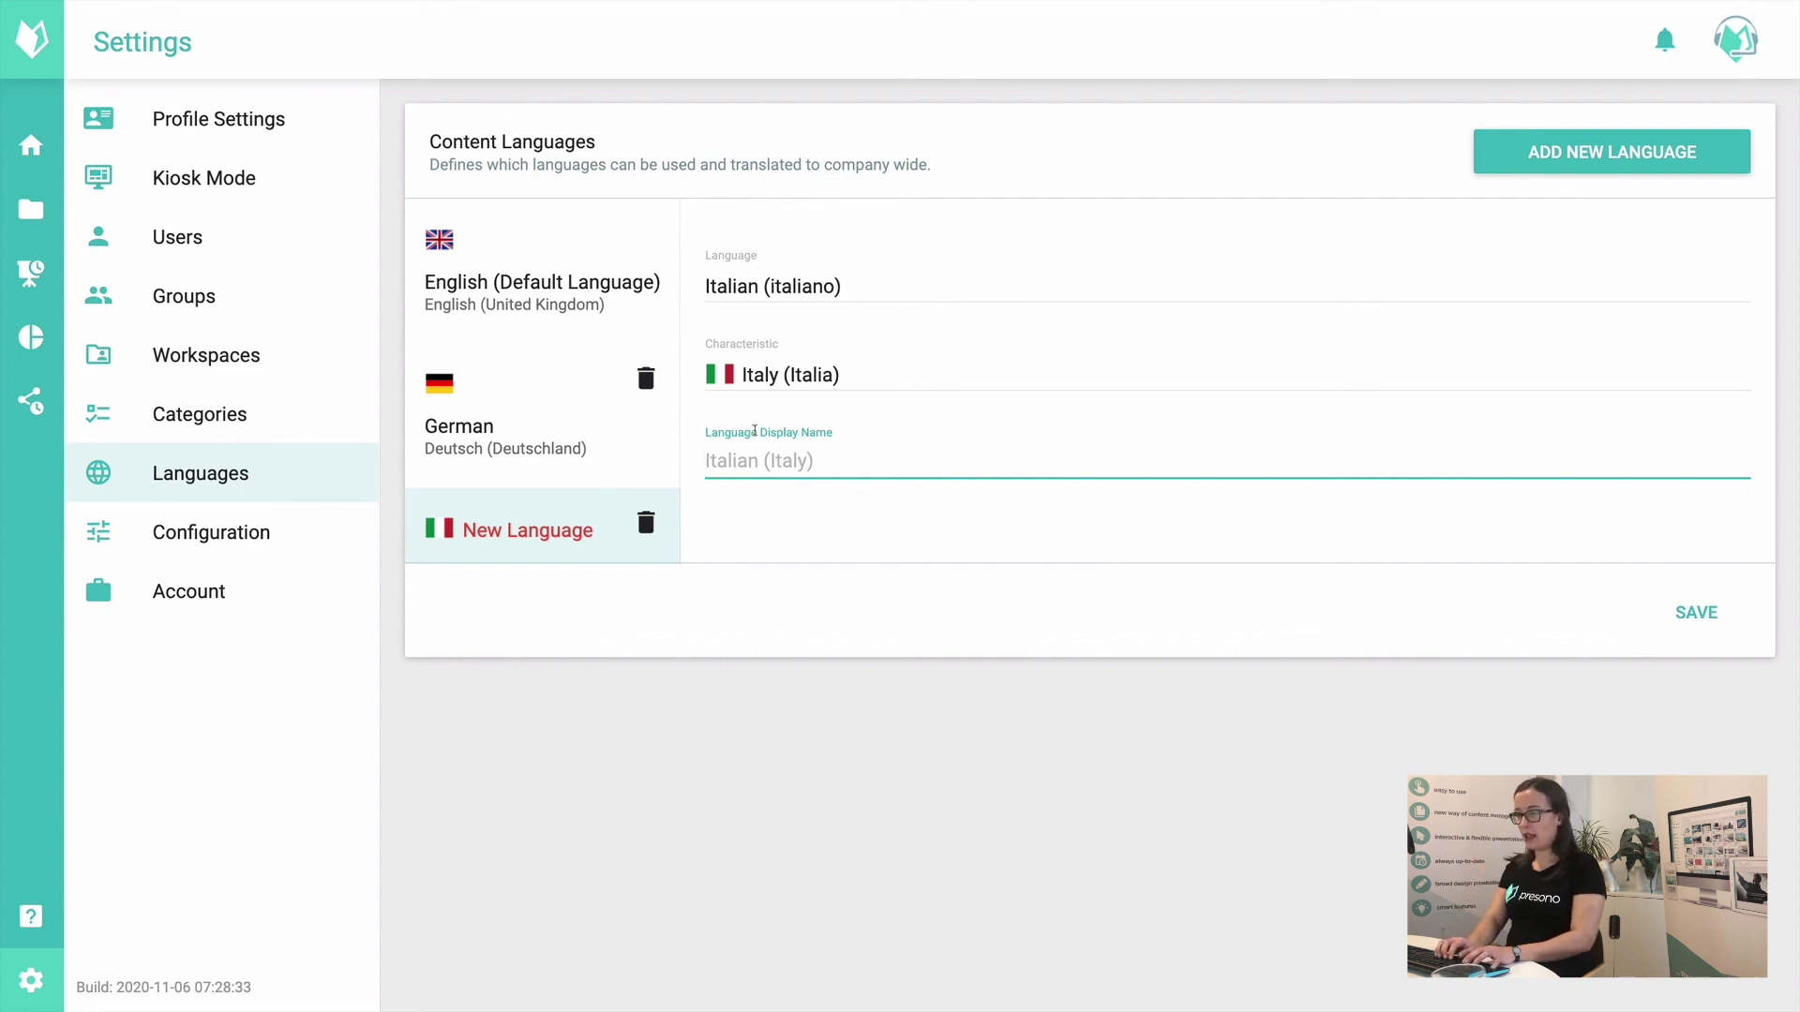
type("Ital")
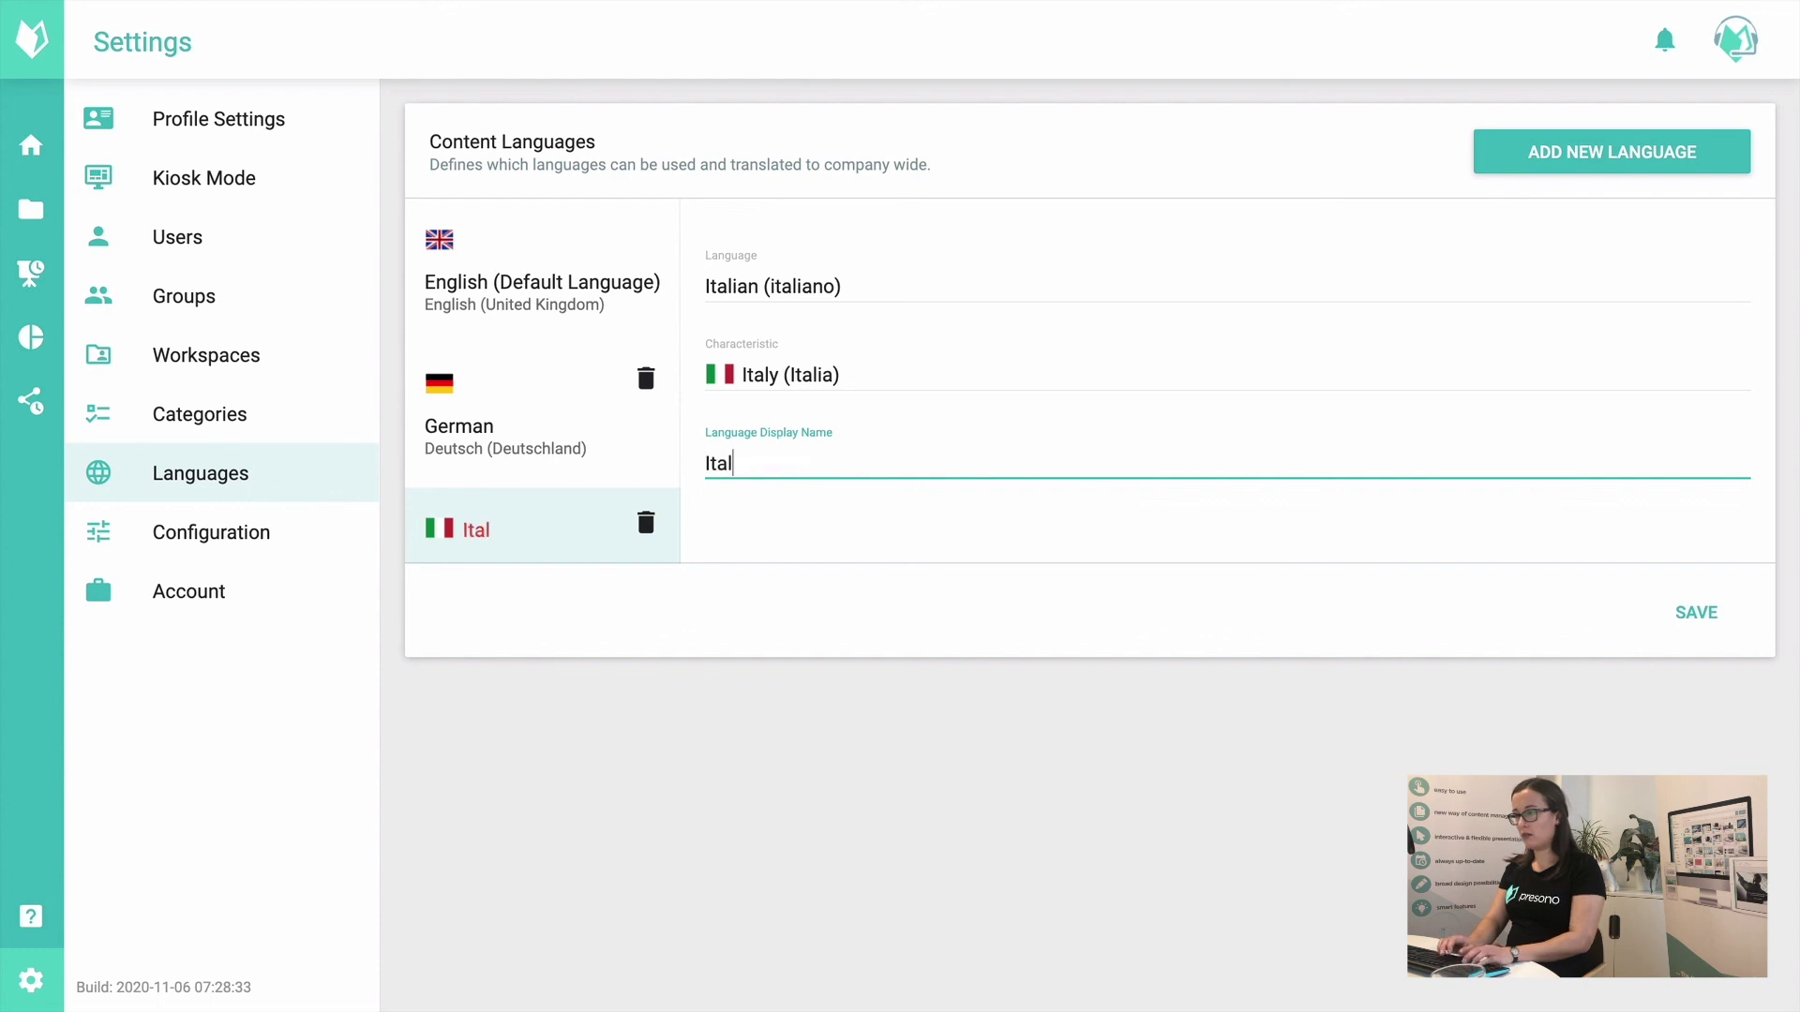
type("ian")
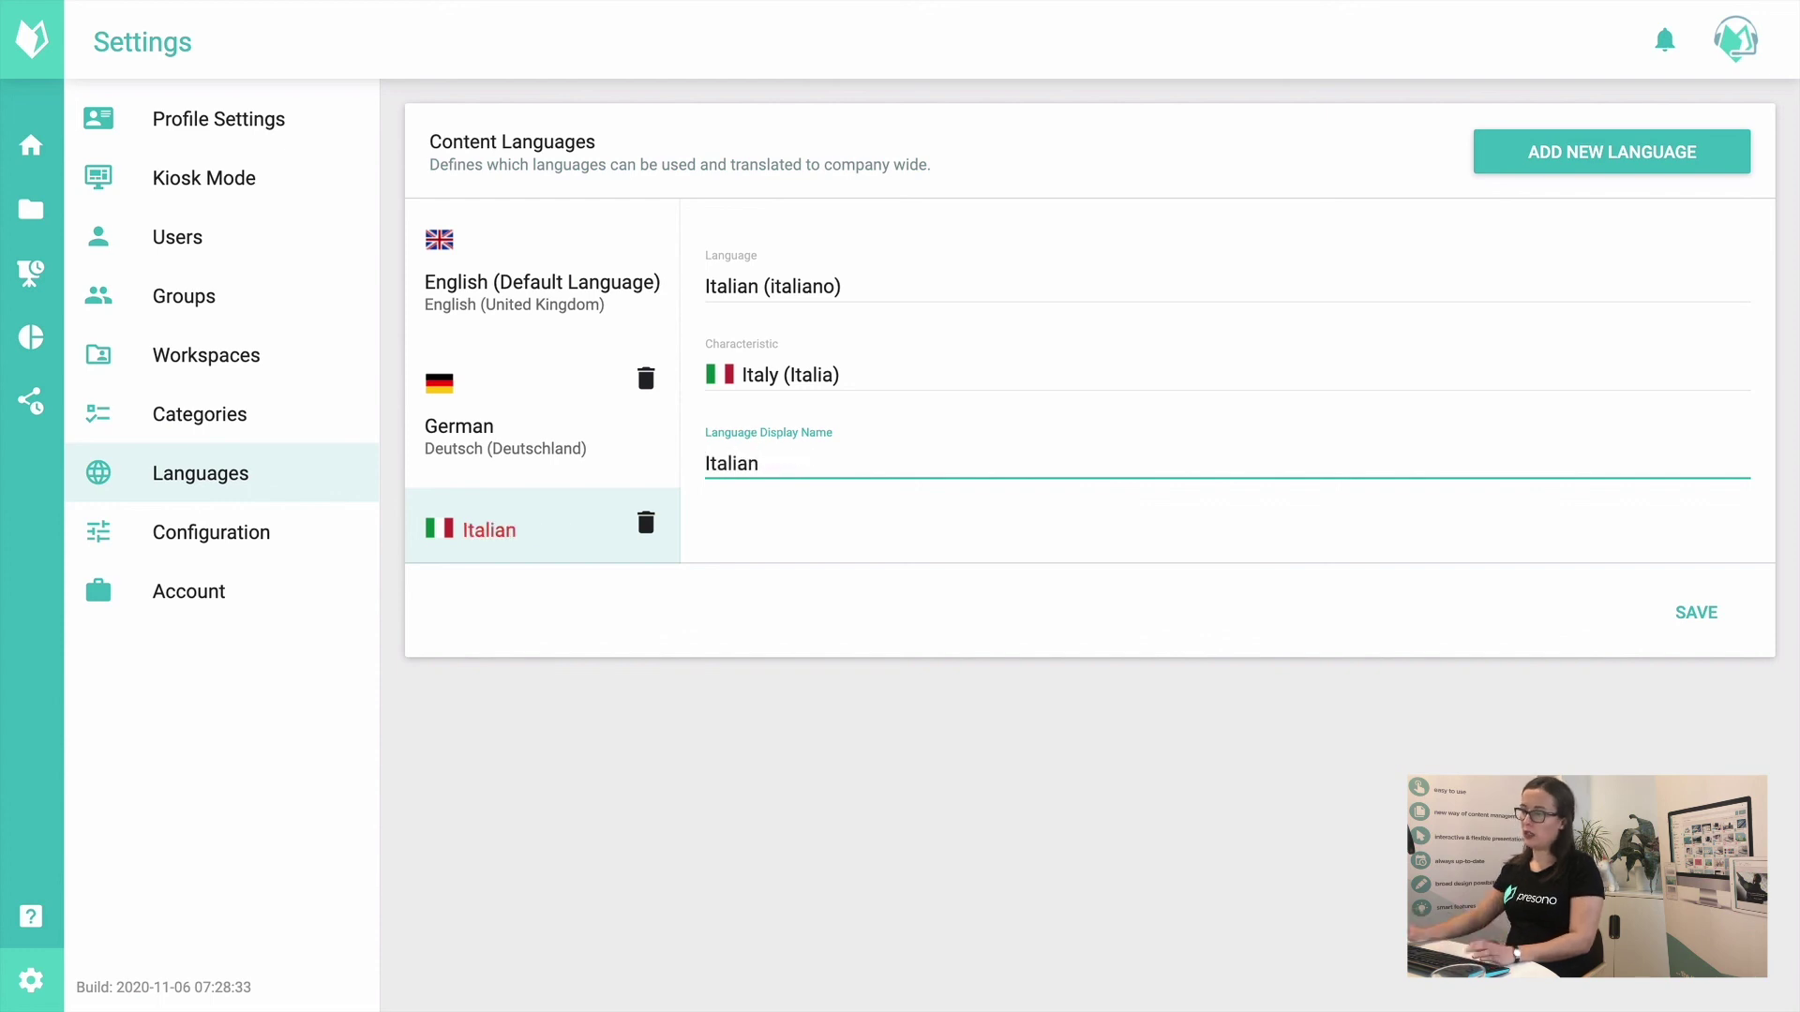
left_click(1697, 612)
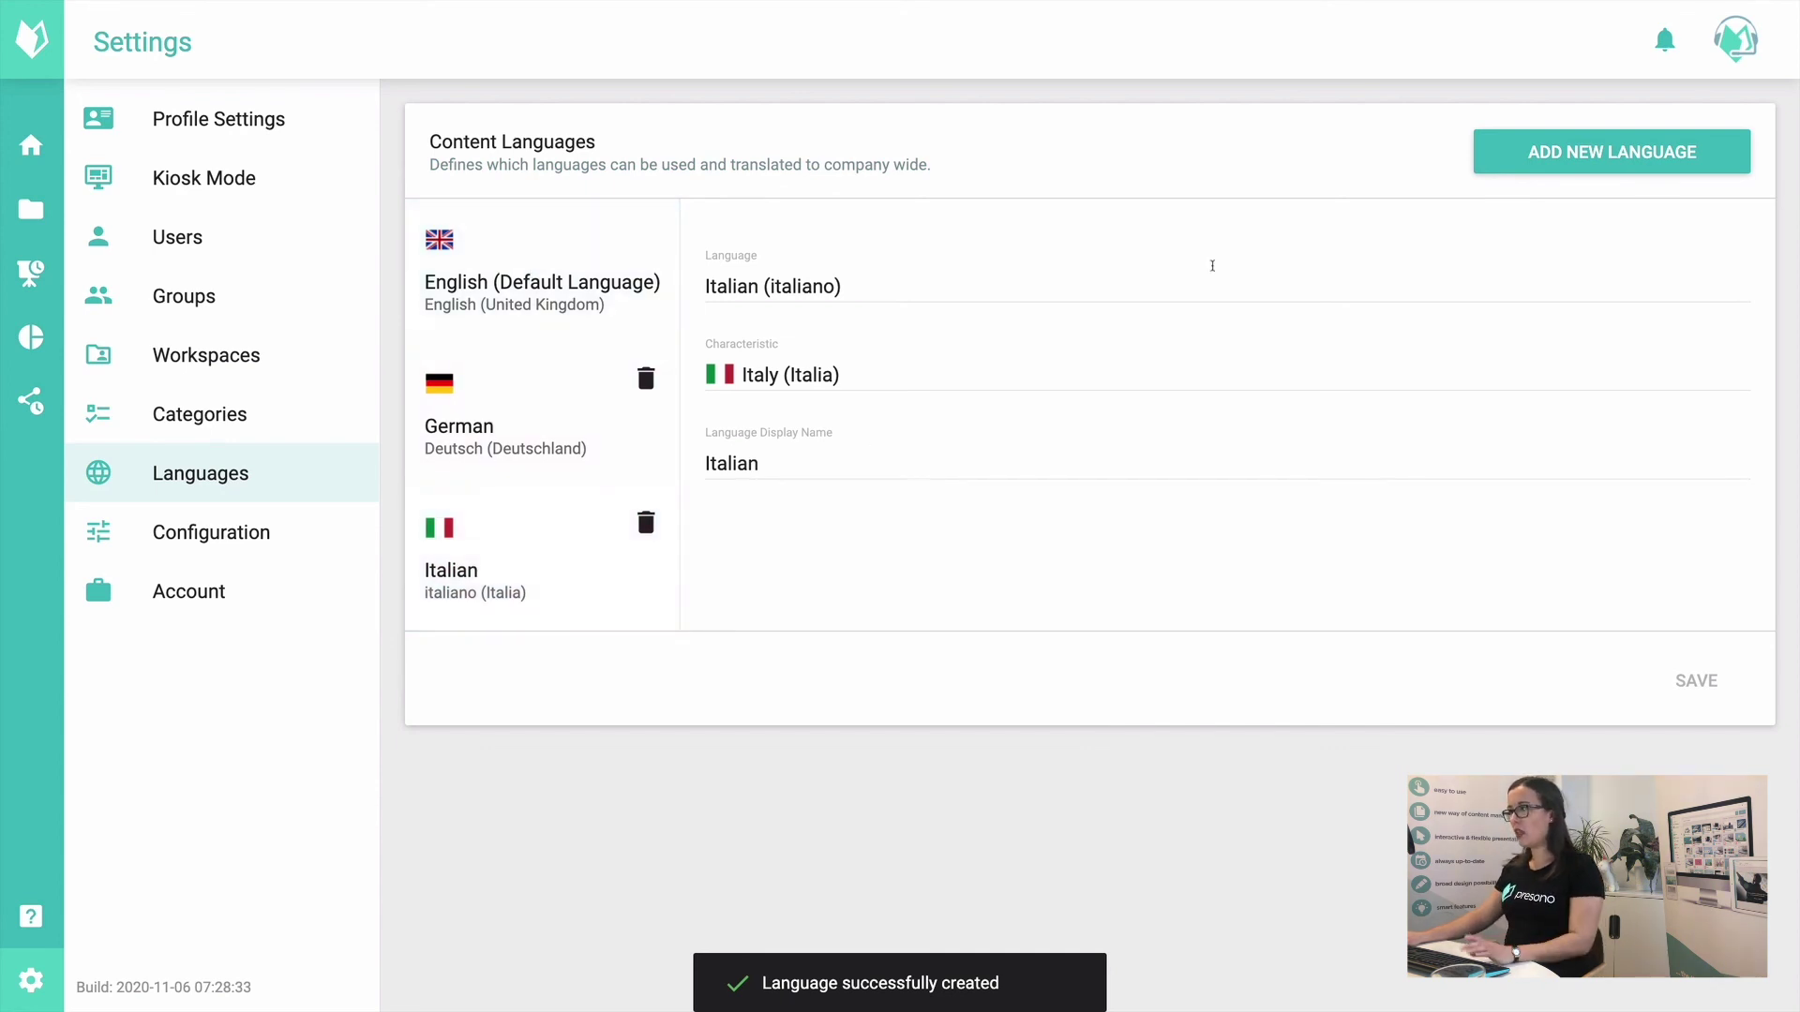
Step: Add French with the Switzerland variant, display name 'French (Switzerland)', and save it
left_click(1518, 151)
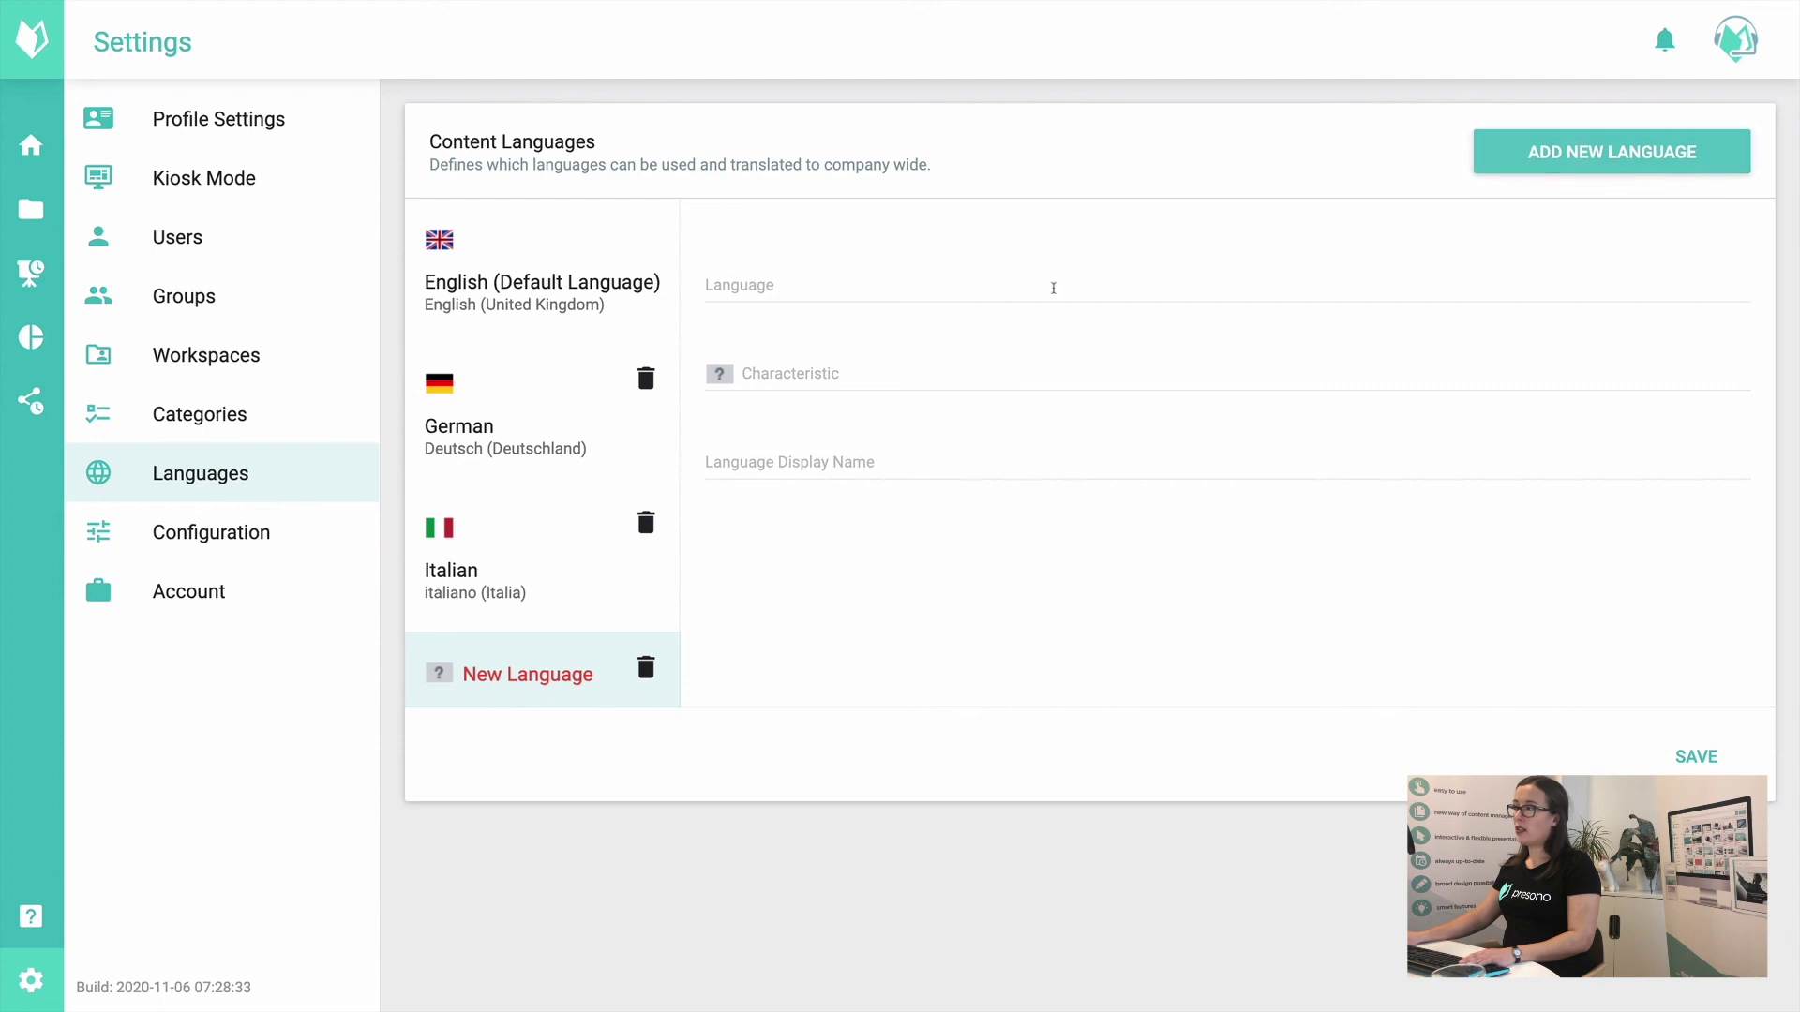
left_click(743, 286)
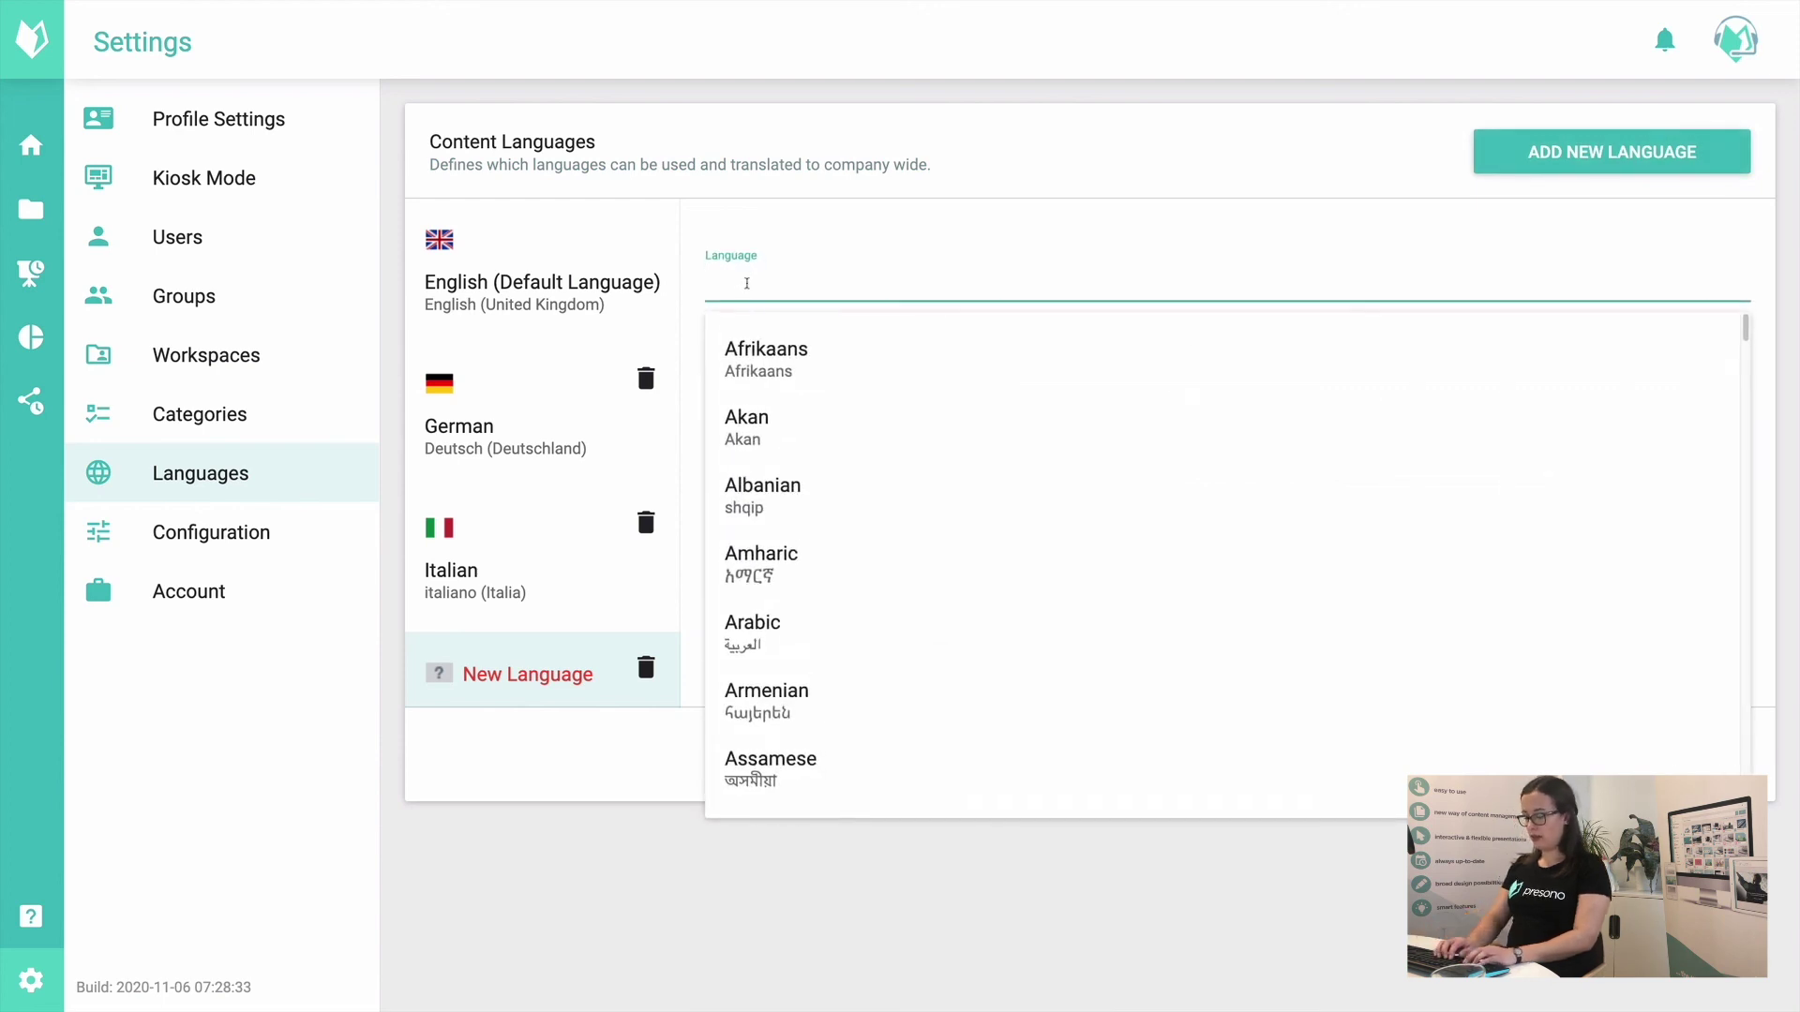
type("fren")
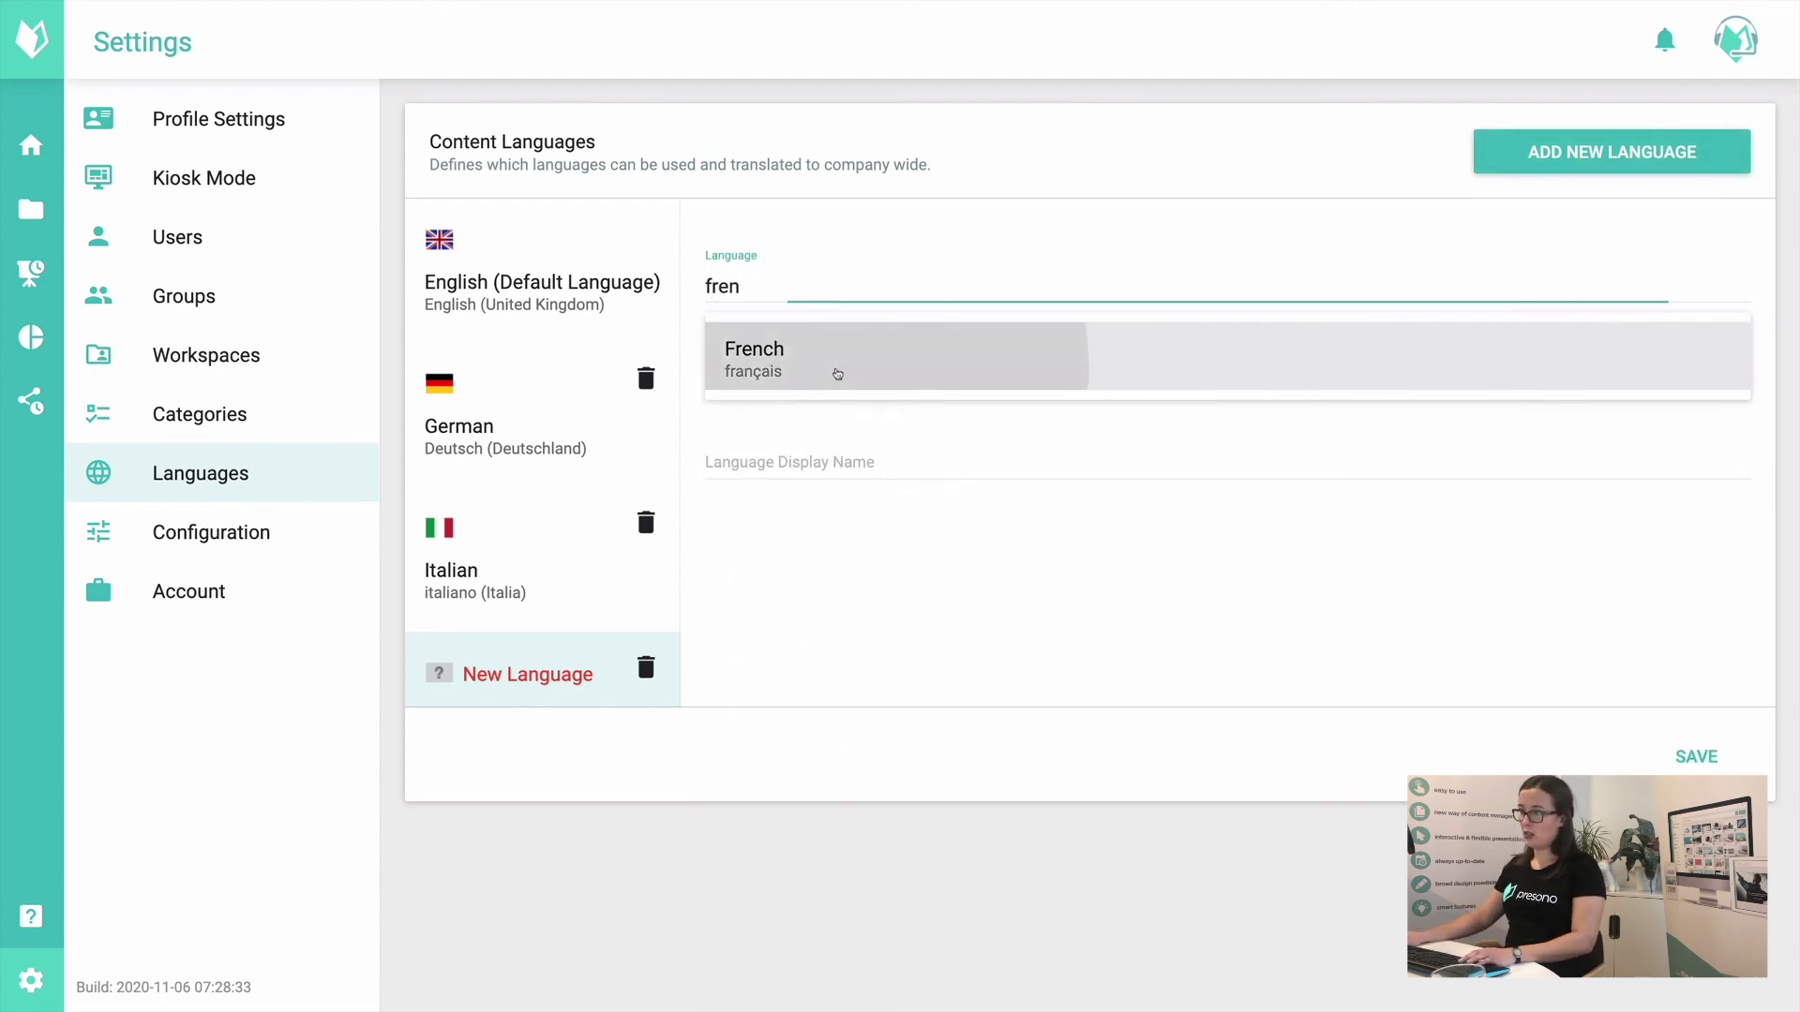
left_click(834, 372)
left_click(838, 374)
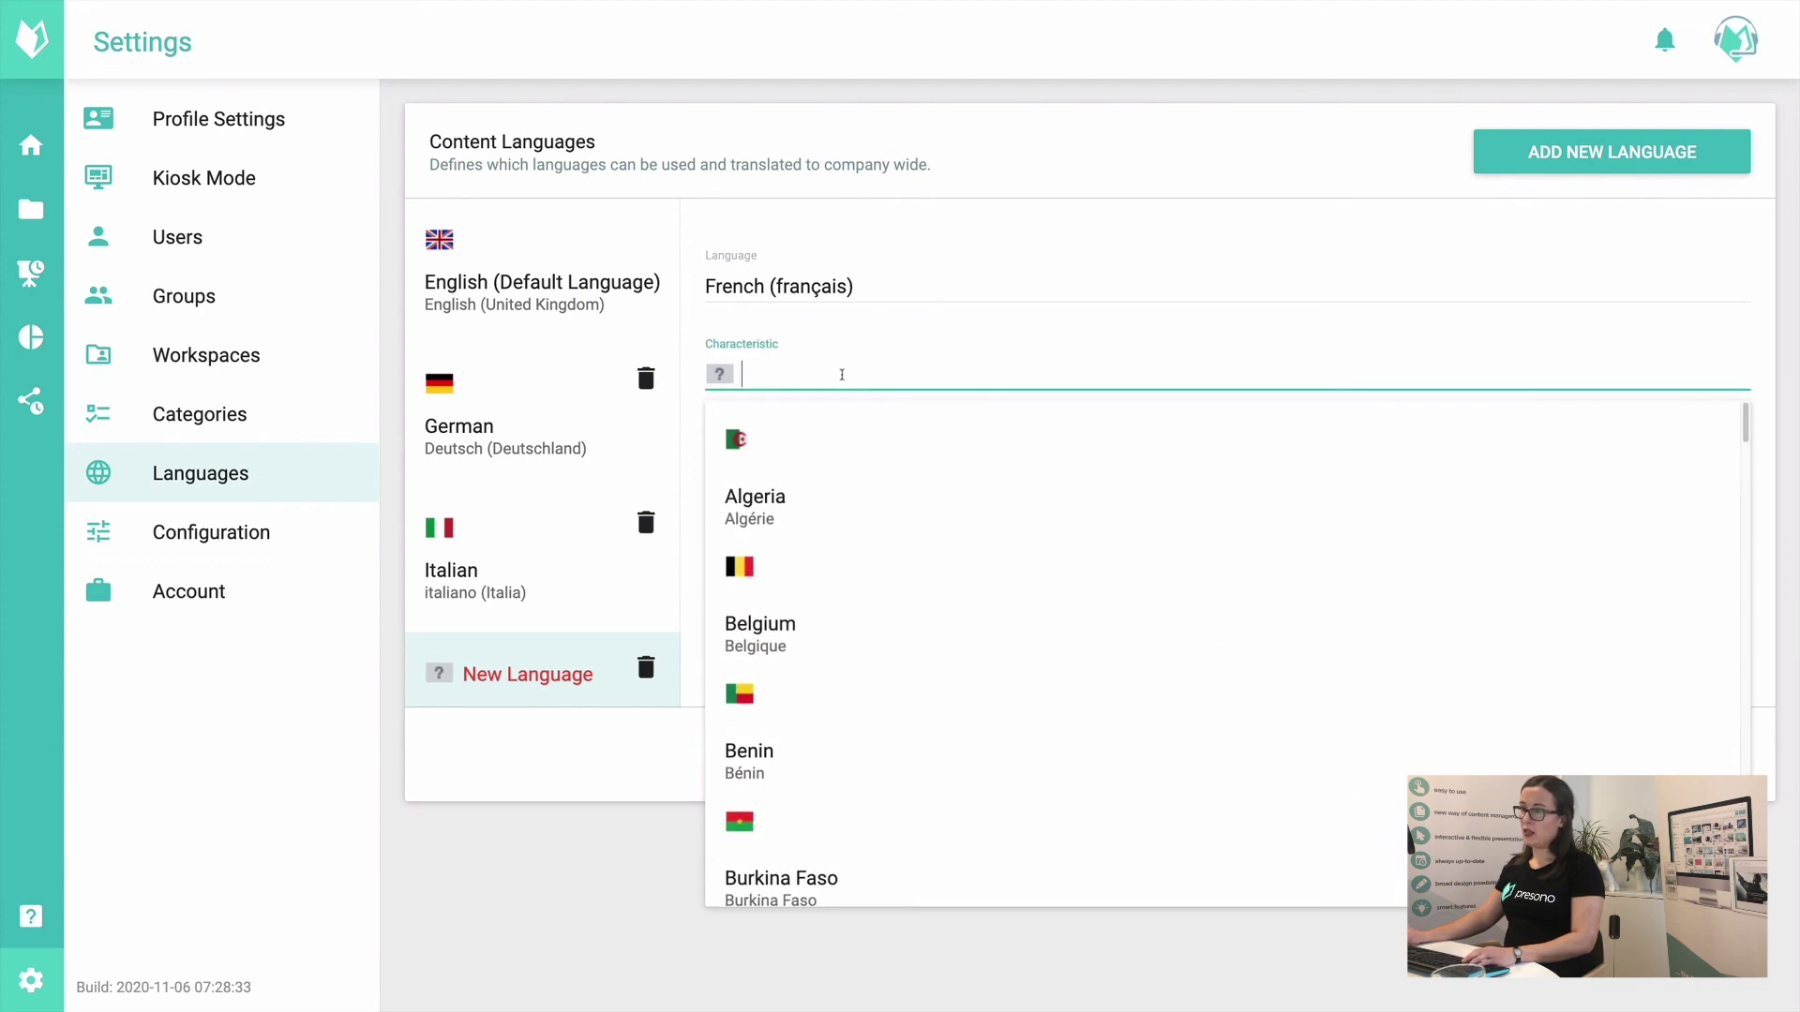
type("fran")
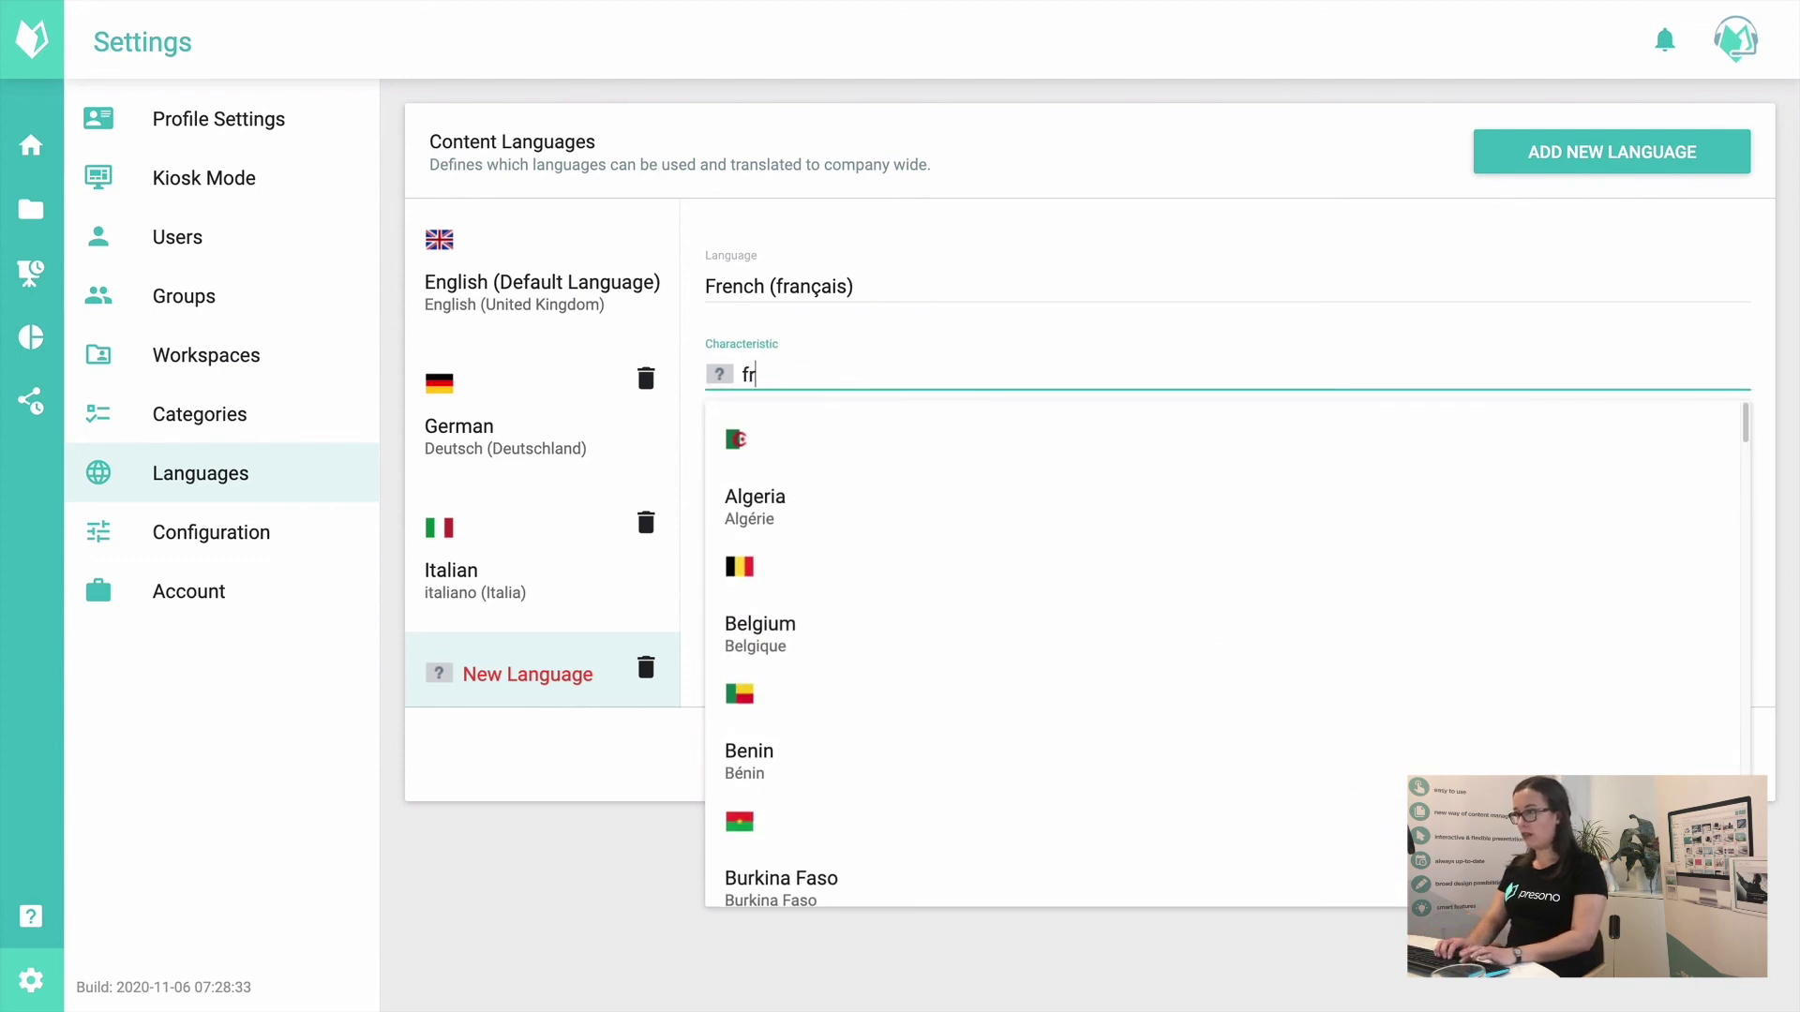
key("BackSpace")
key("BackSpace")
key("BackSpace")
type("ch")
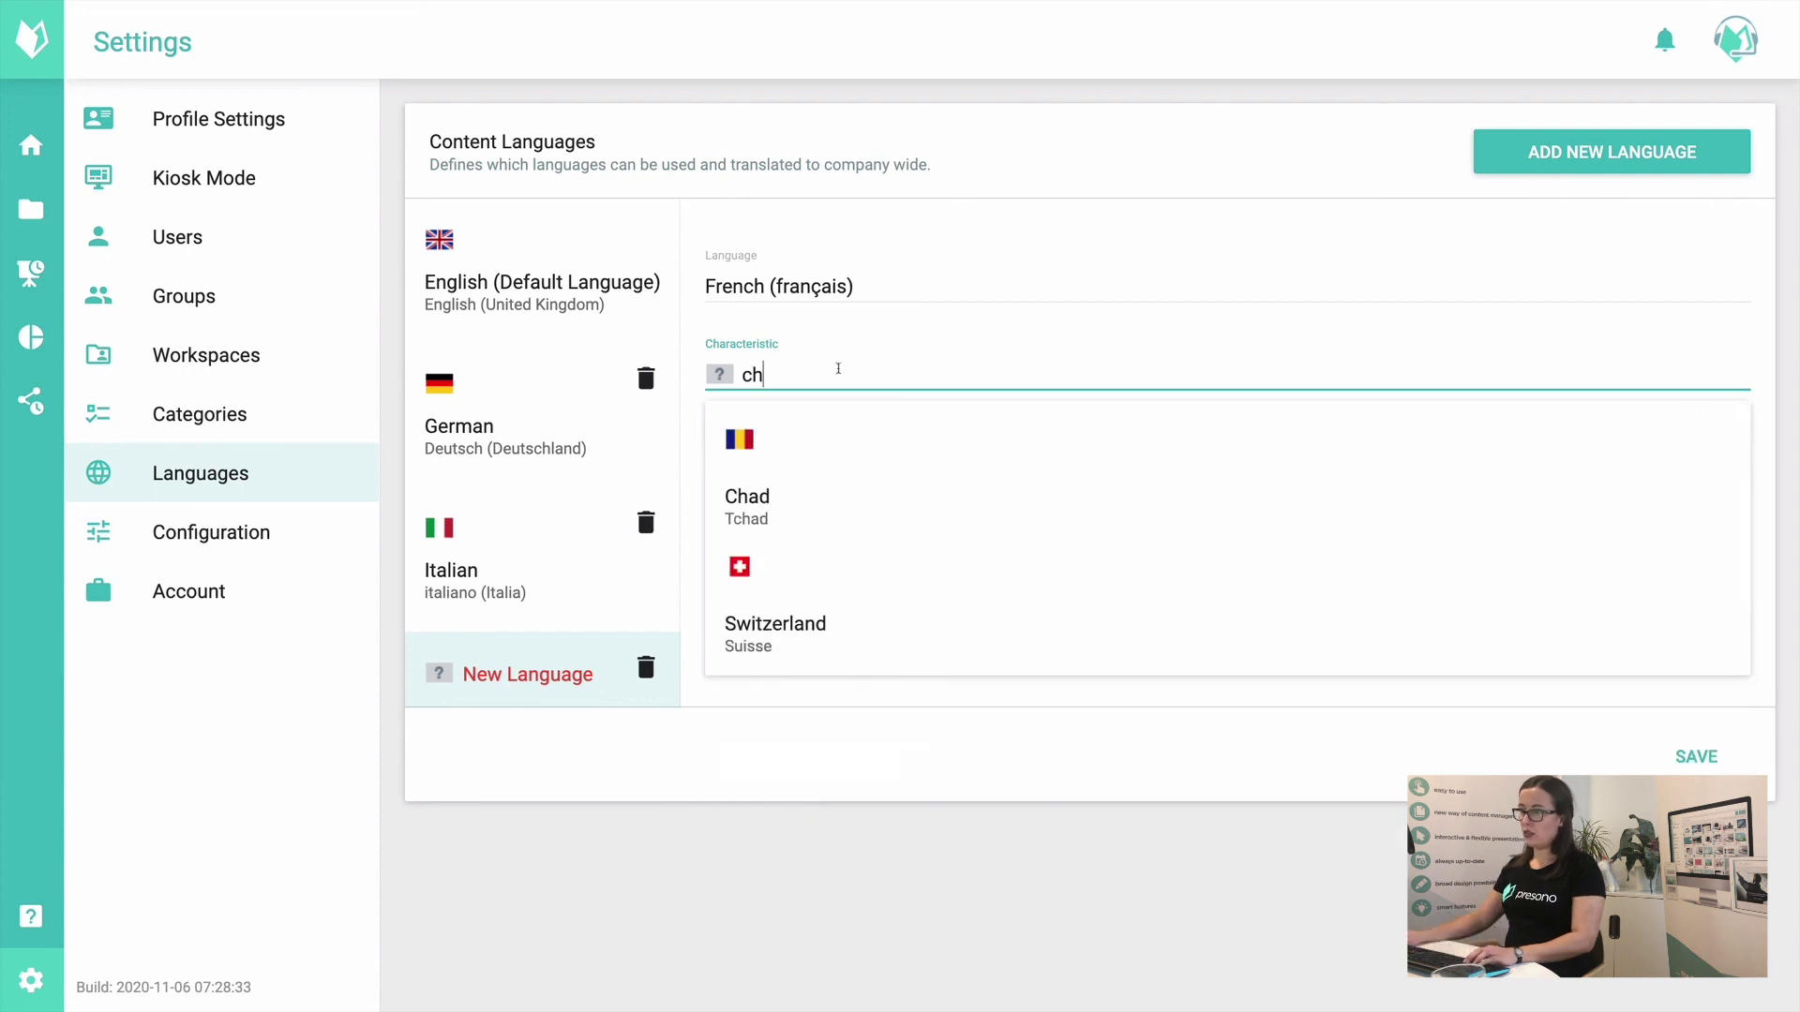
left_click(856, 631)
left_click(789, 466)
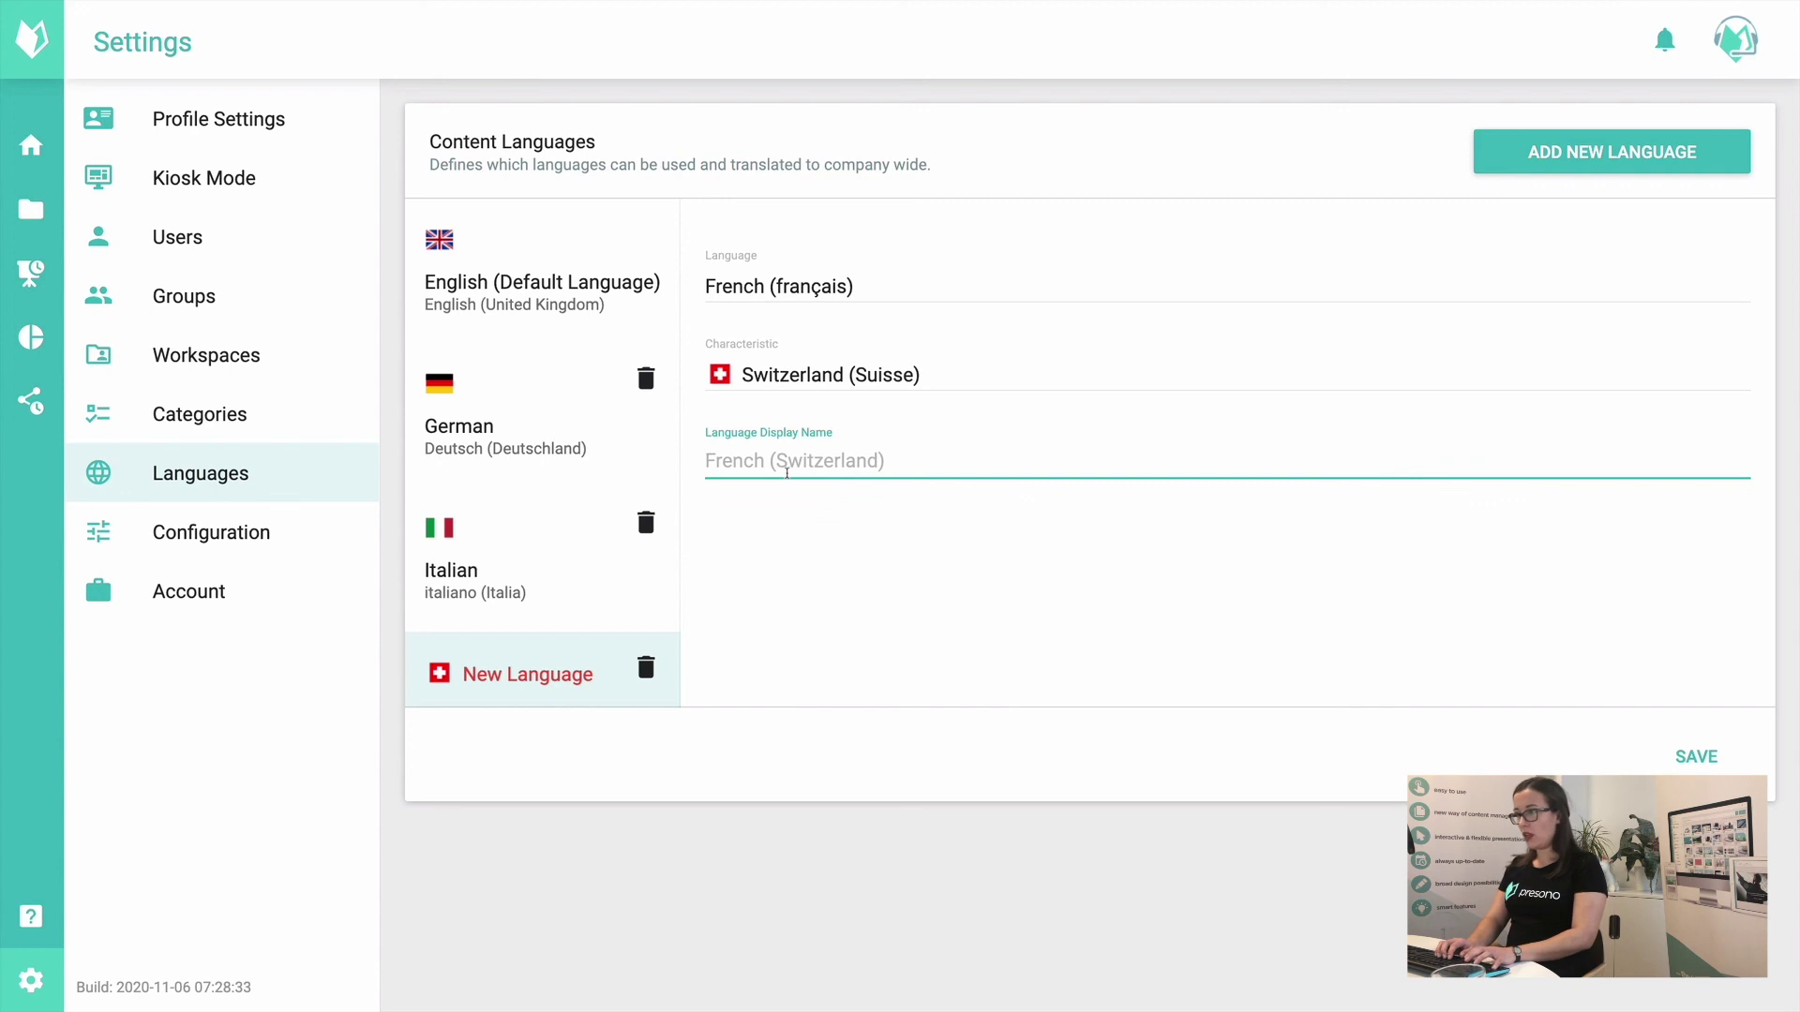
type("F")
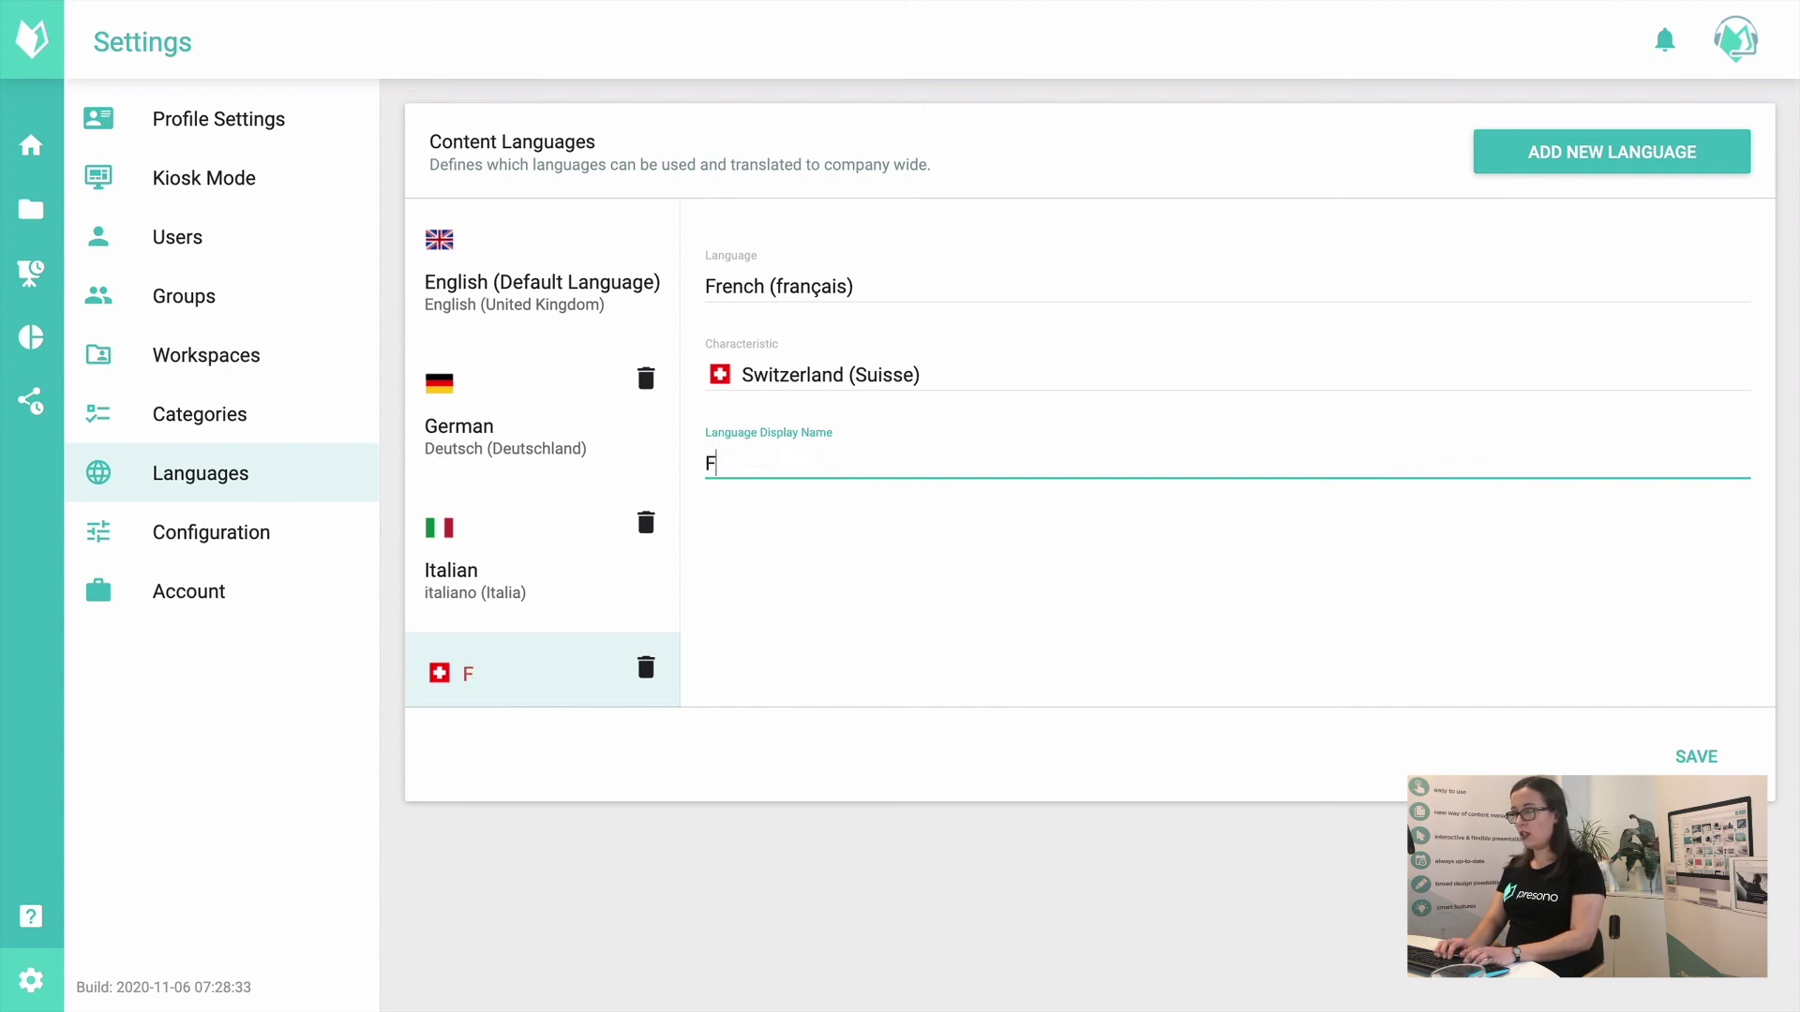
type("rench")
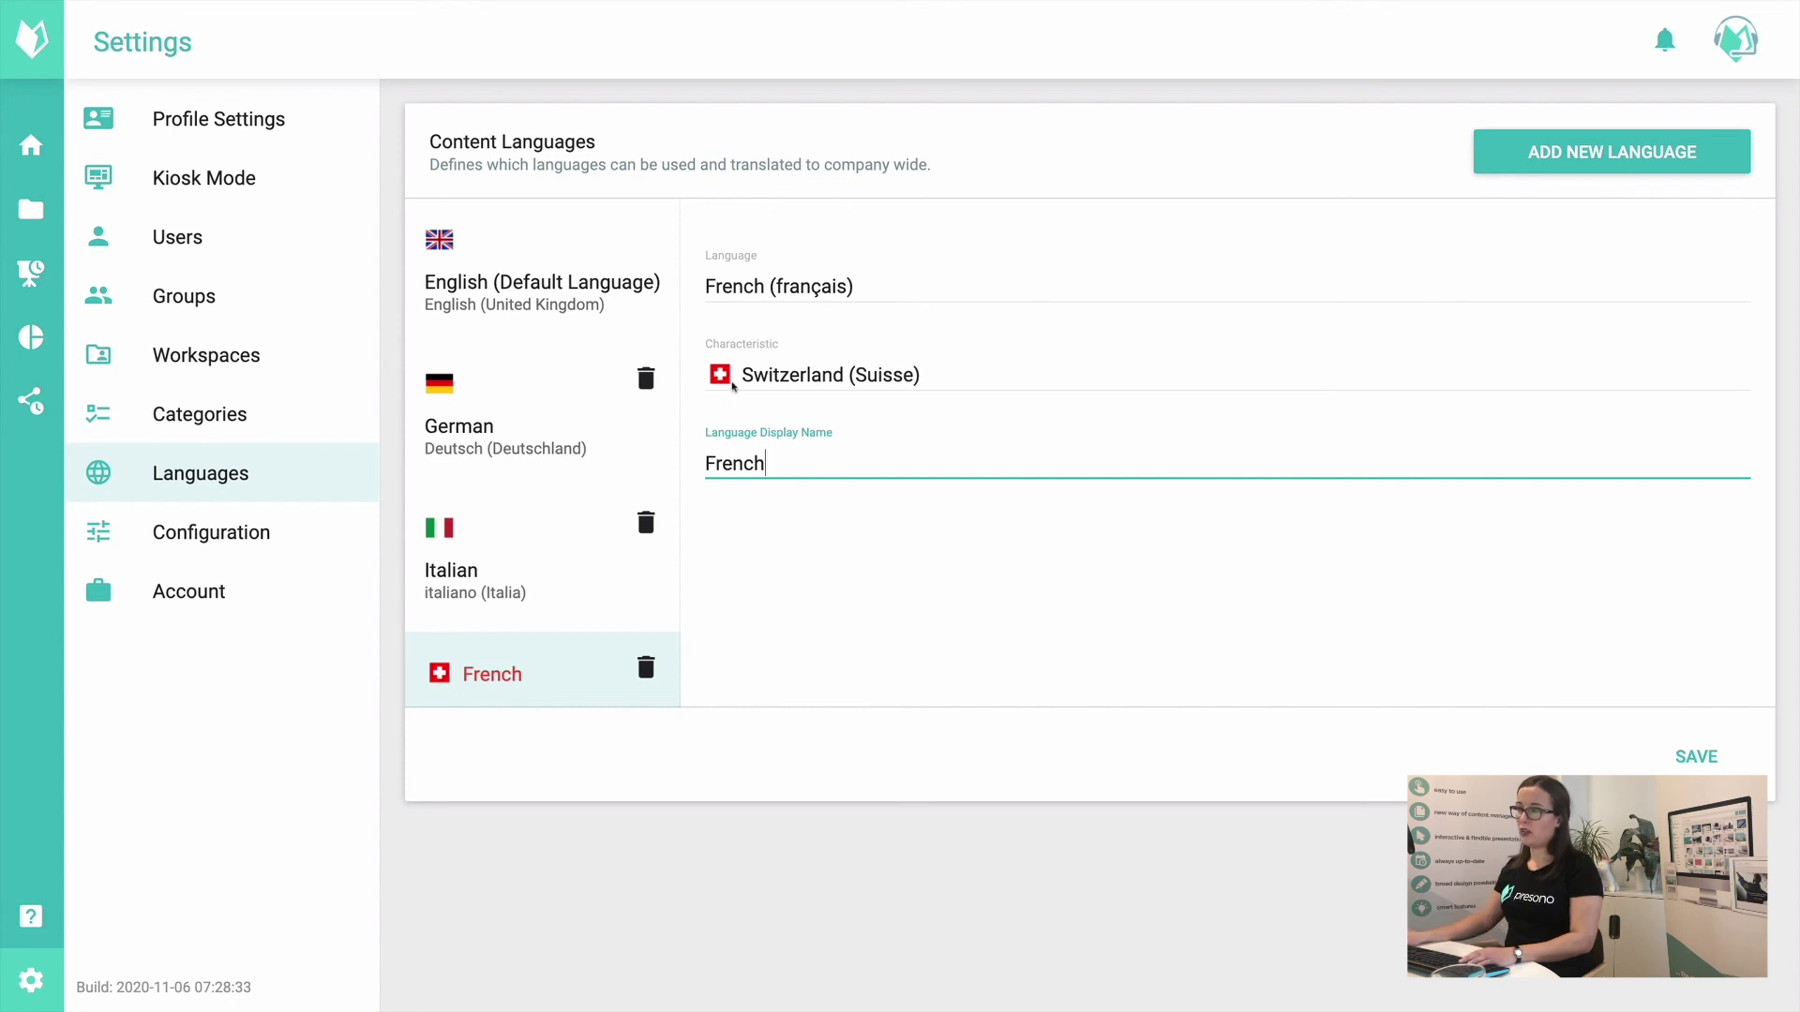
type(" (Switzerlan")
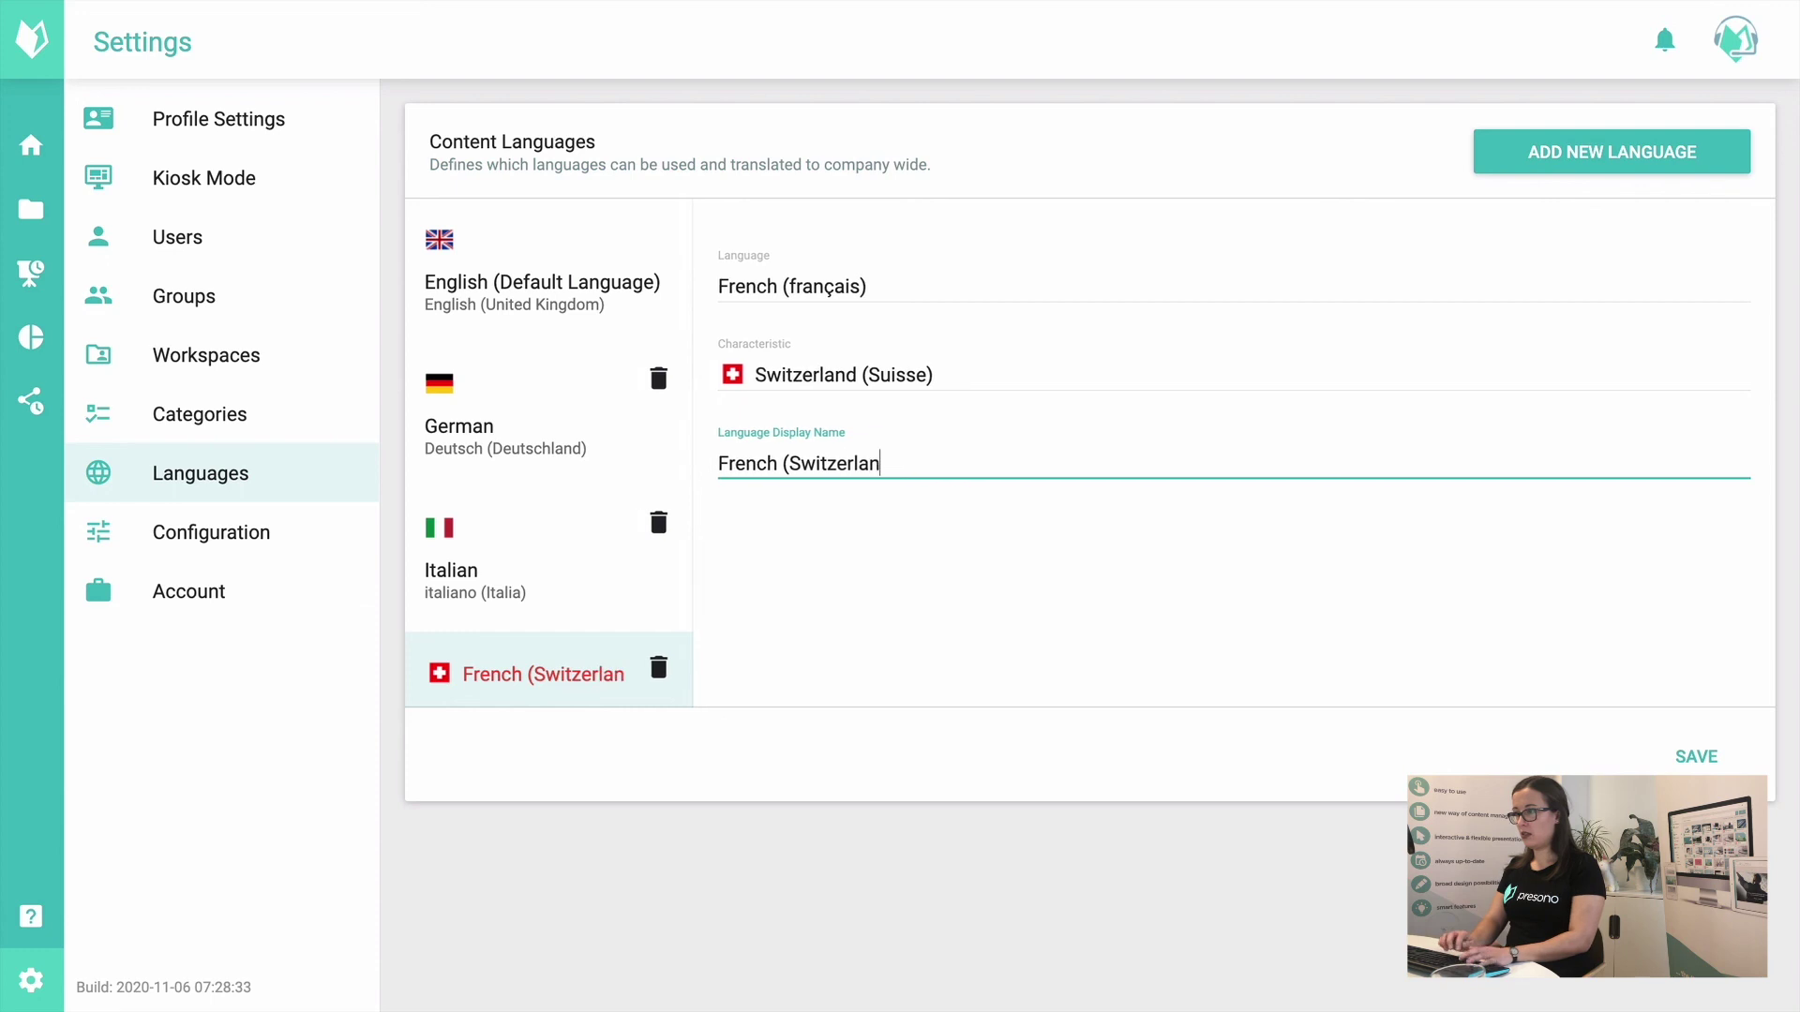
type("d)")
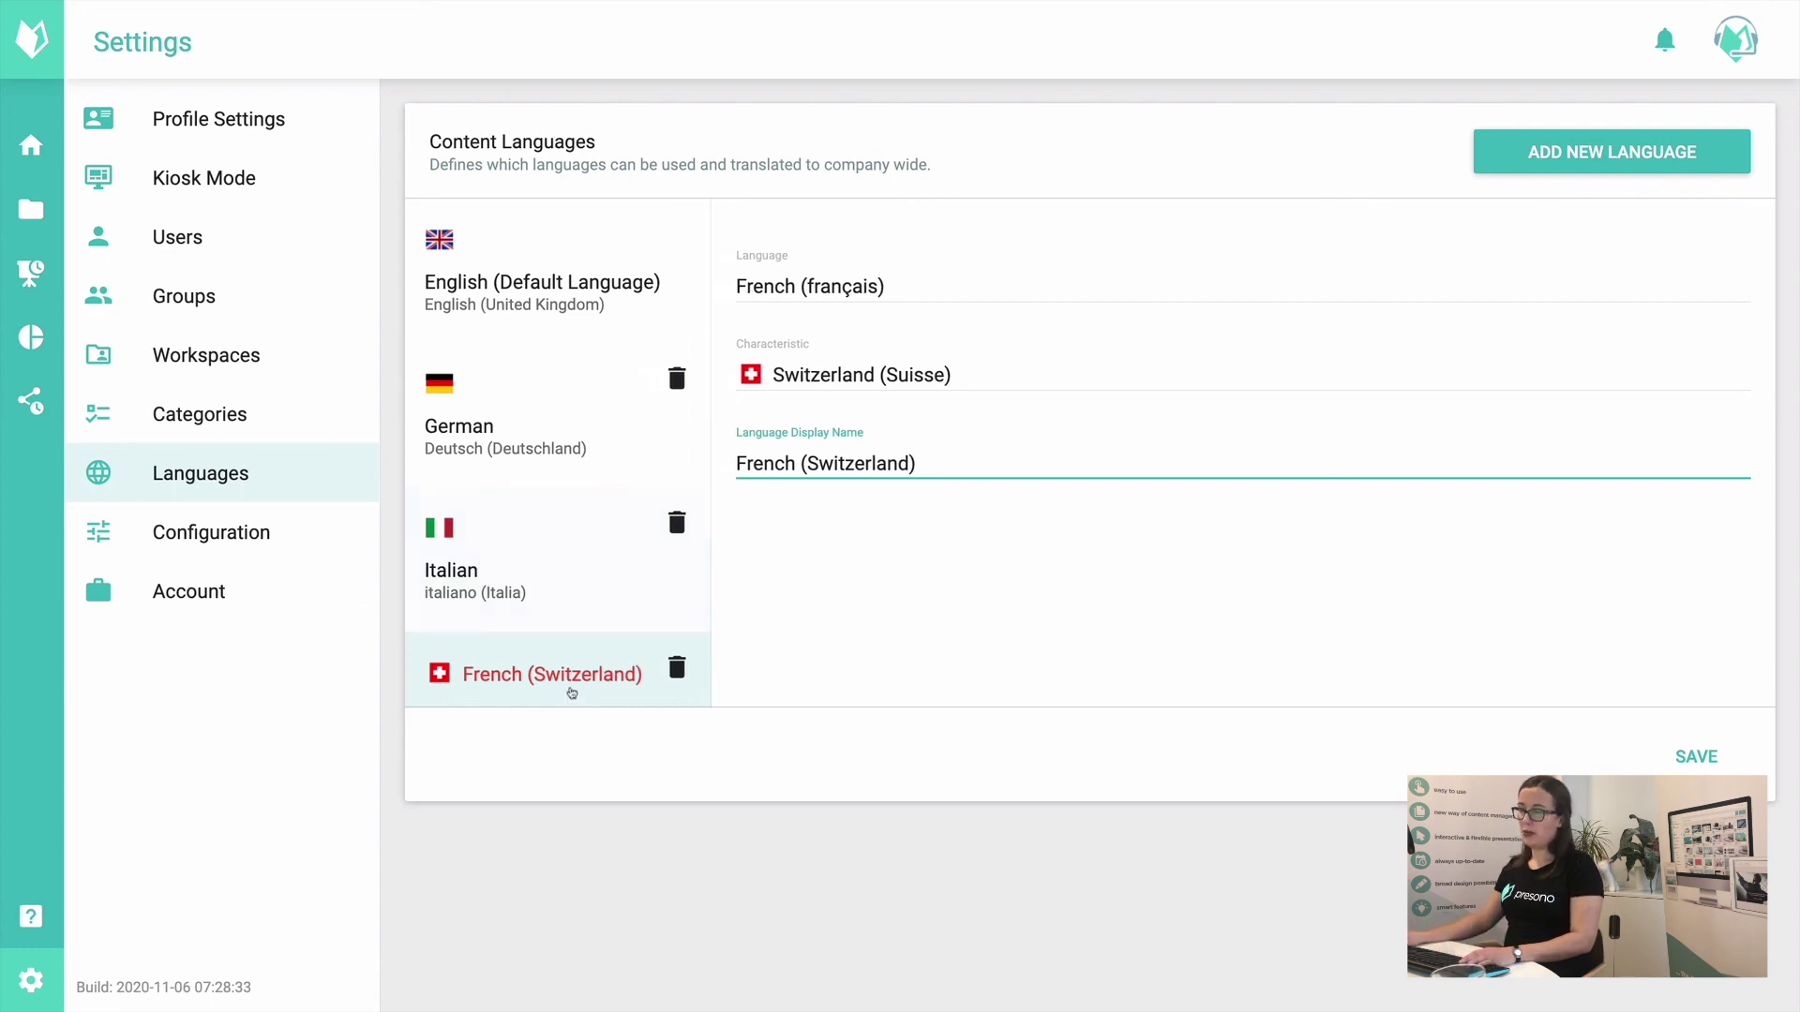
left_click(1725, 769)
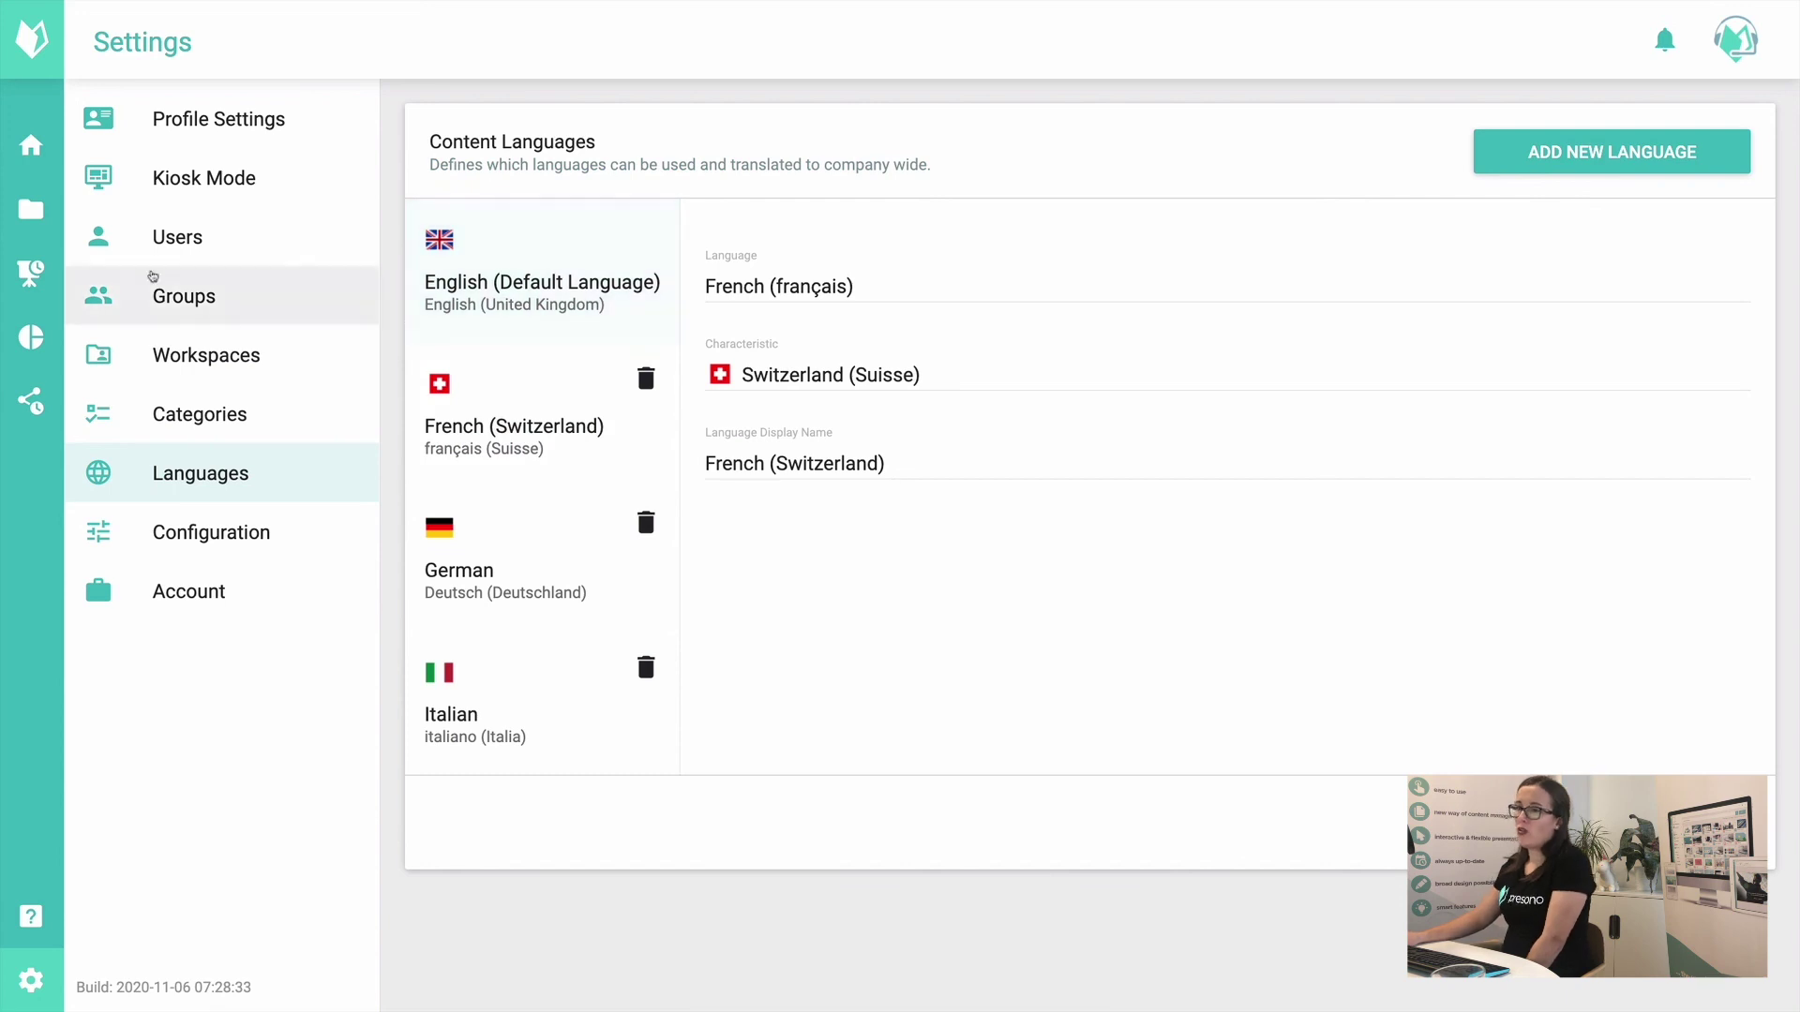
left_click(38, 143)
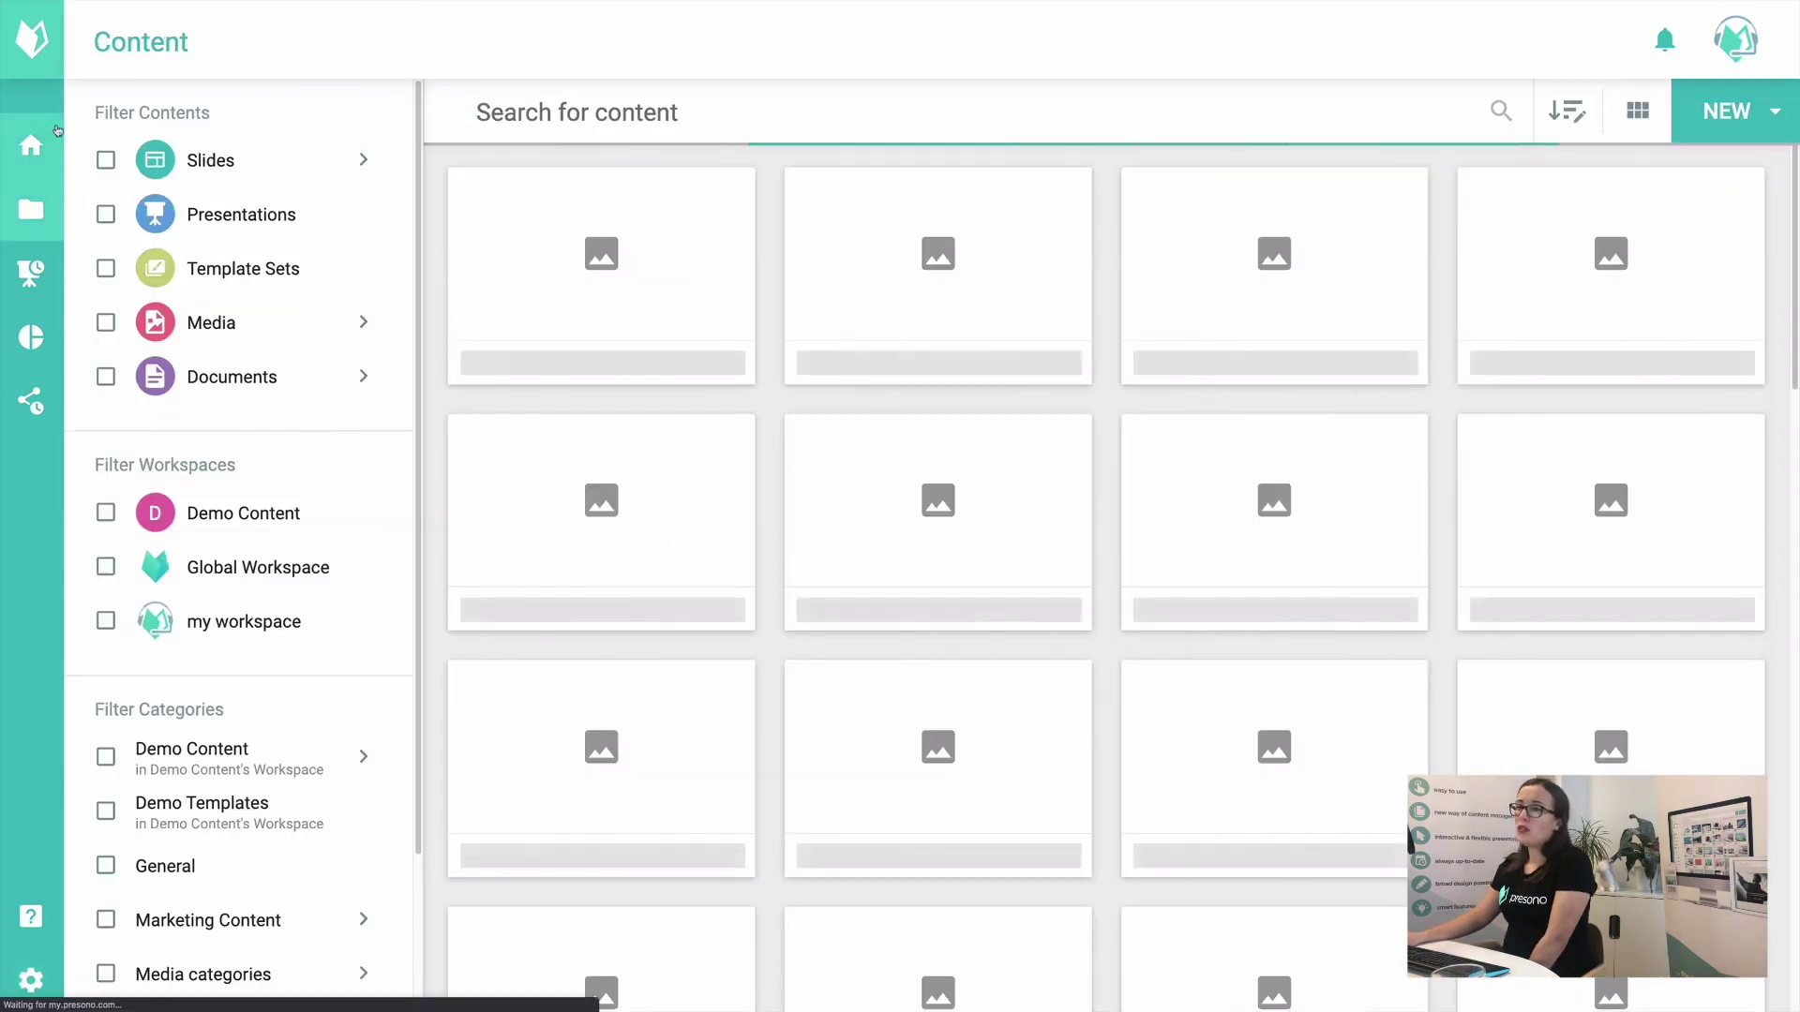
Step: Review the content library's Filter Categories, expanding Marketing Content's subcategories, then go back to the Dashboard
left_click(47, 139)
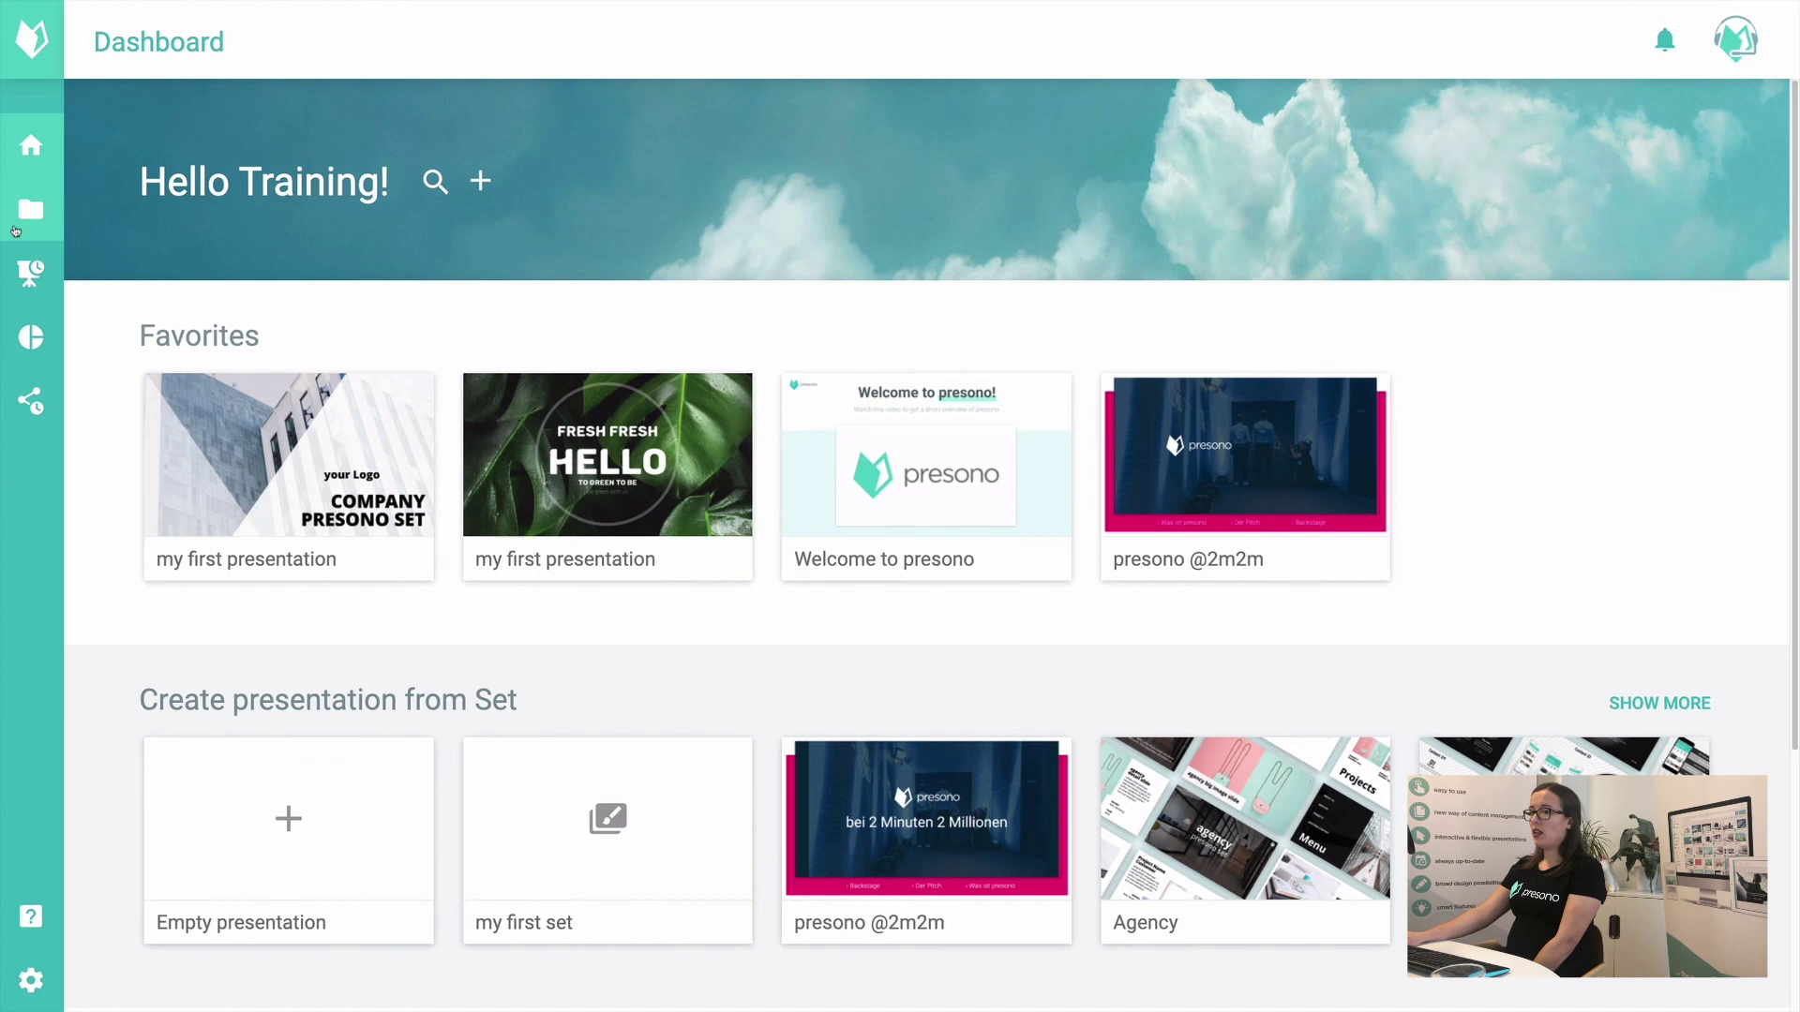
left_click(17, 234)
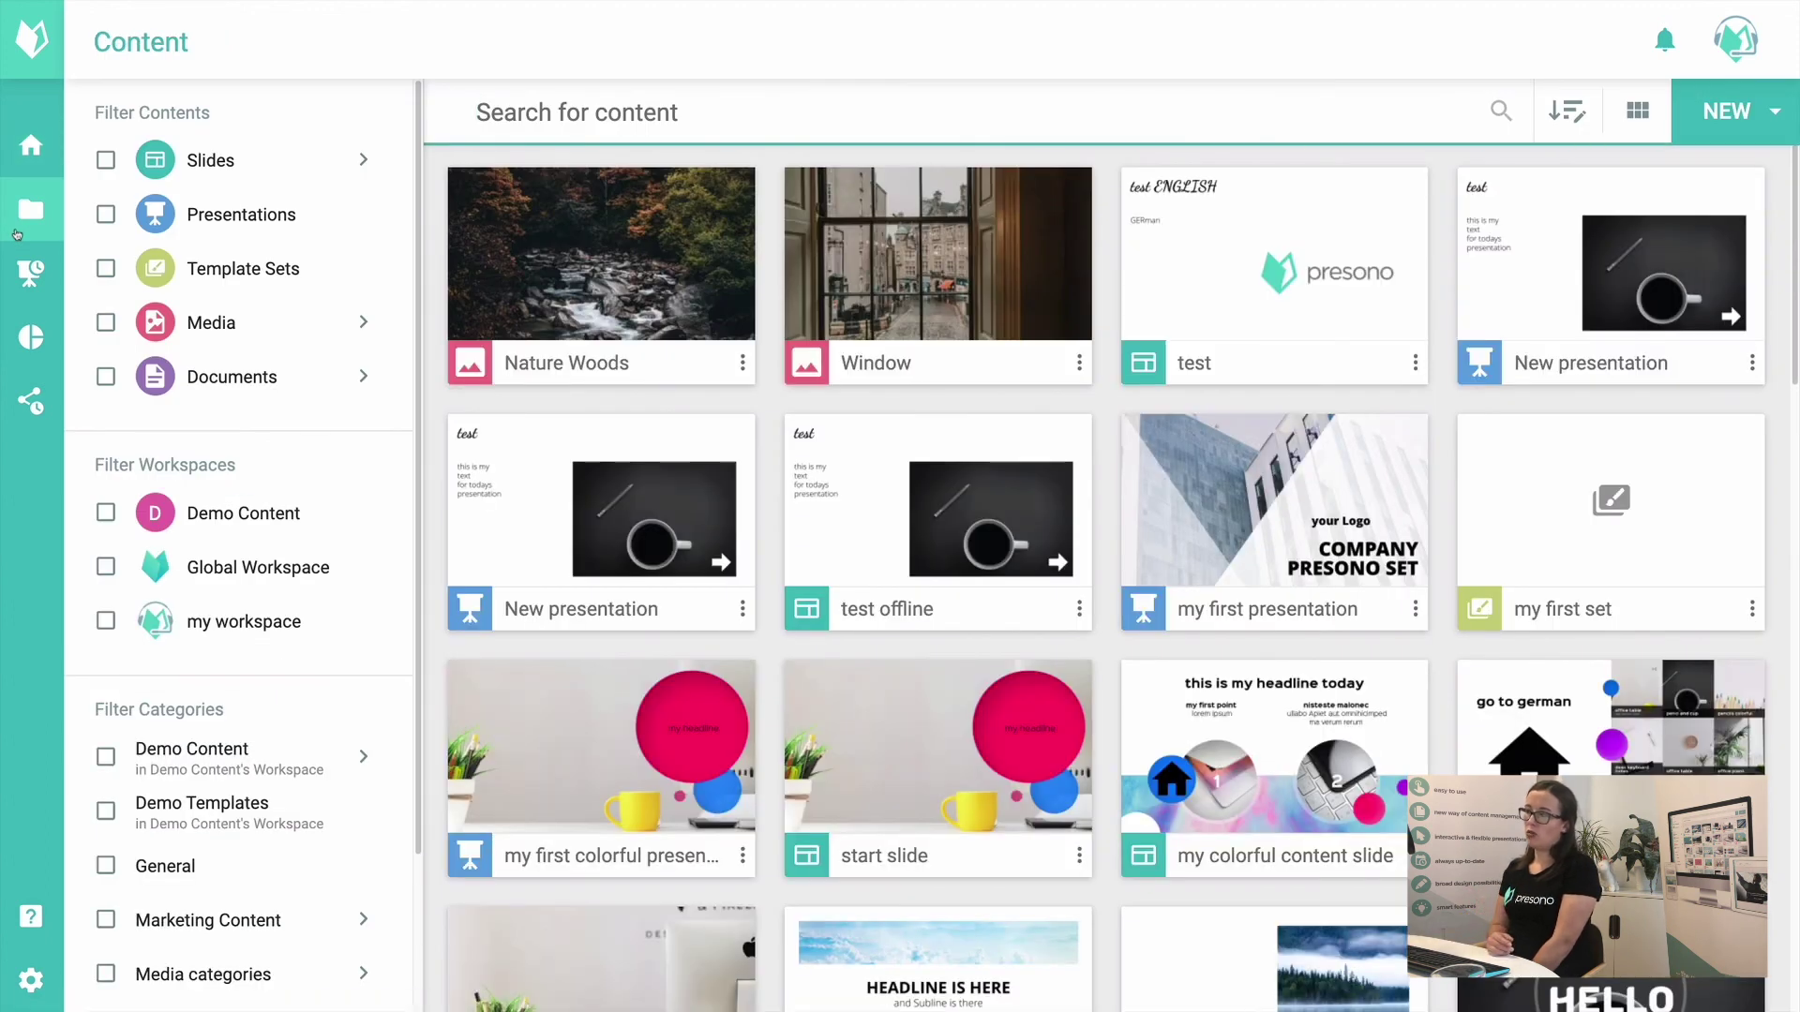
scroll(186, 620, "down", 2)
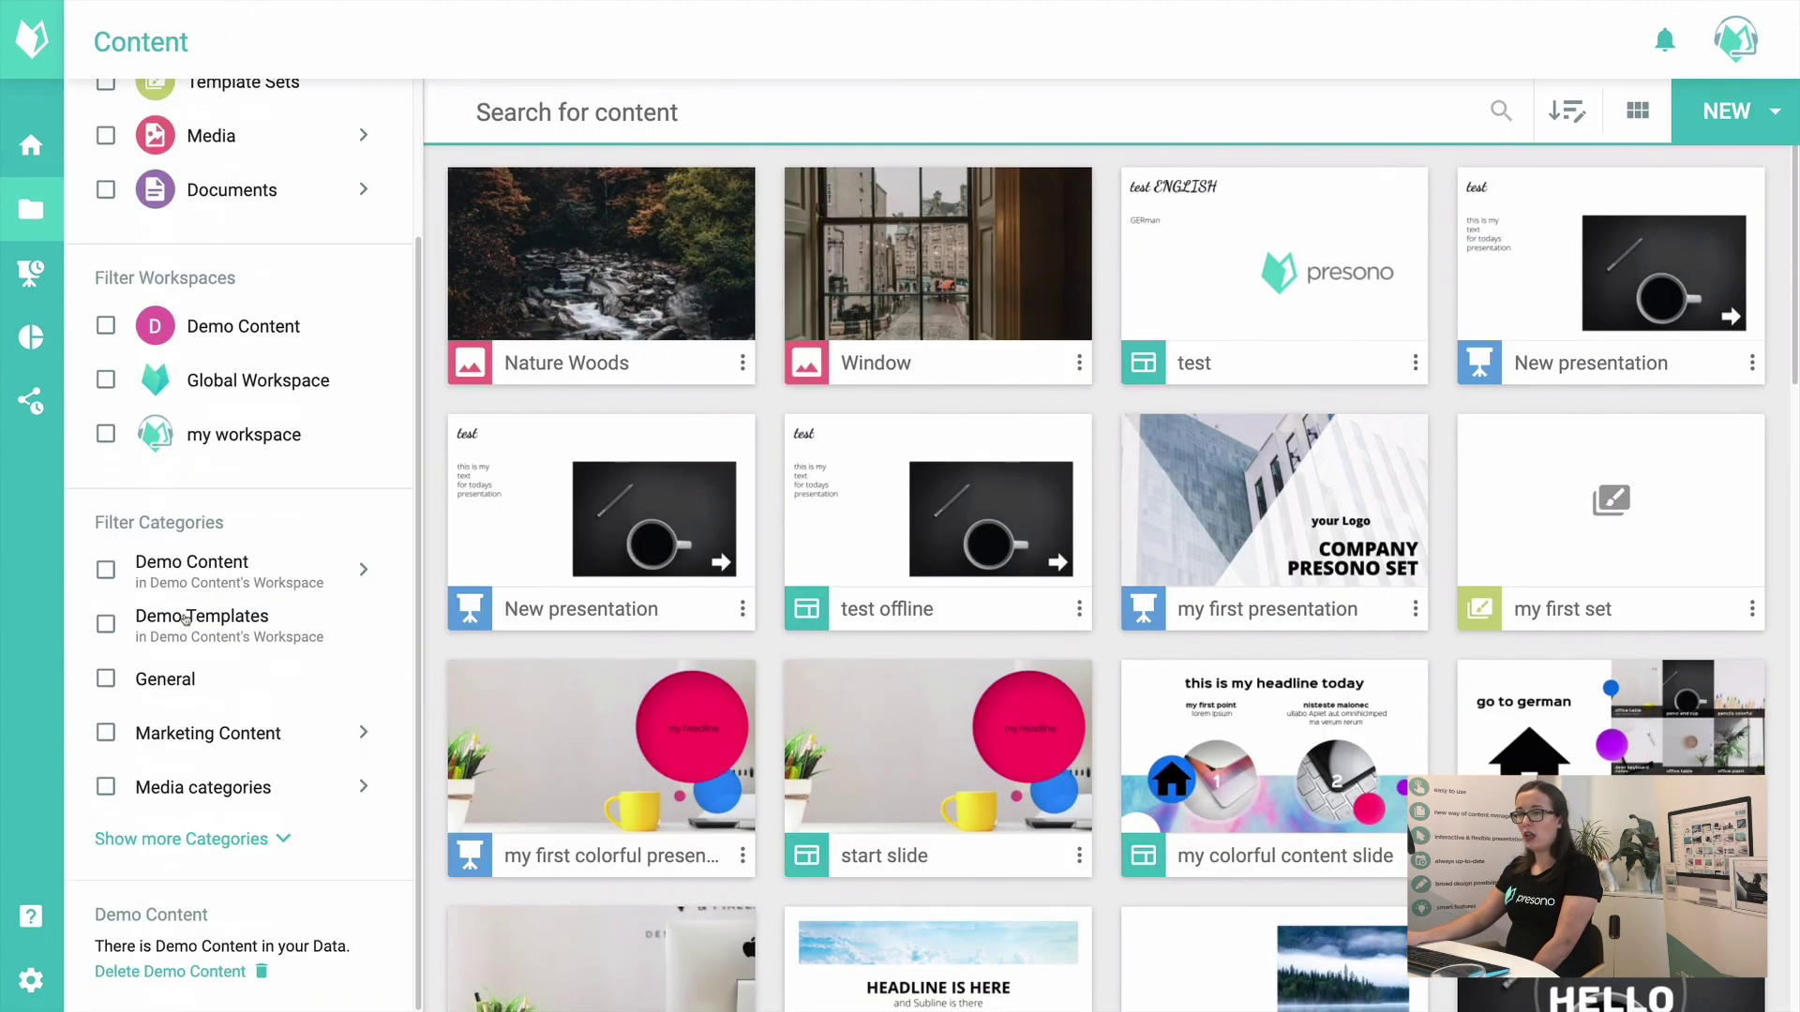
left_click(209, 739)
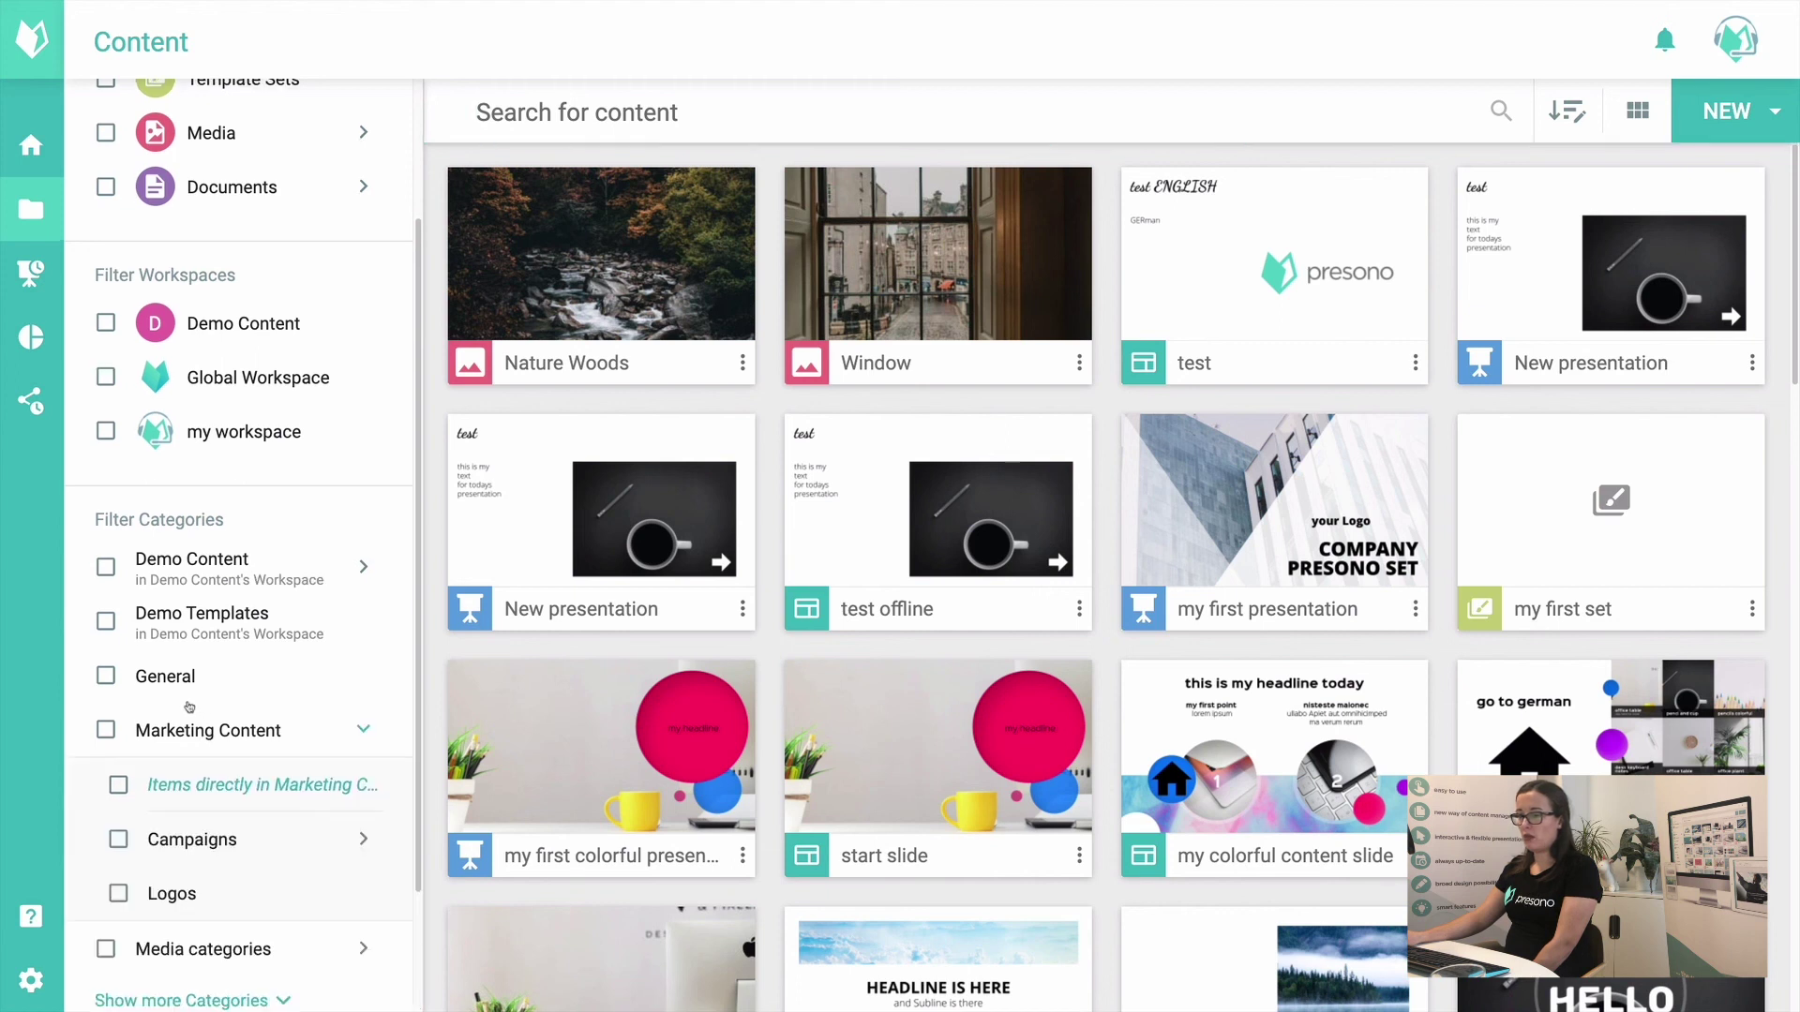
scroll(186, 714, "down", 2)
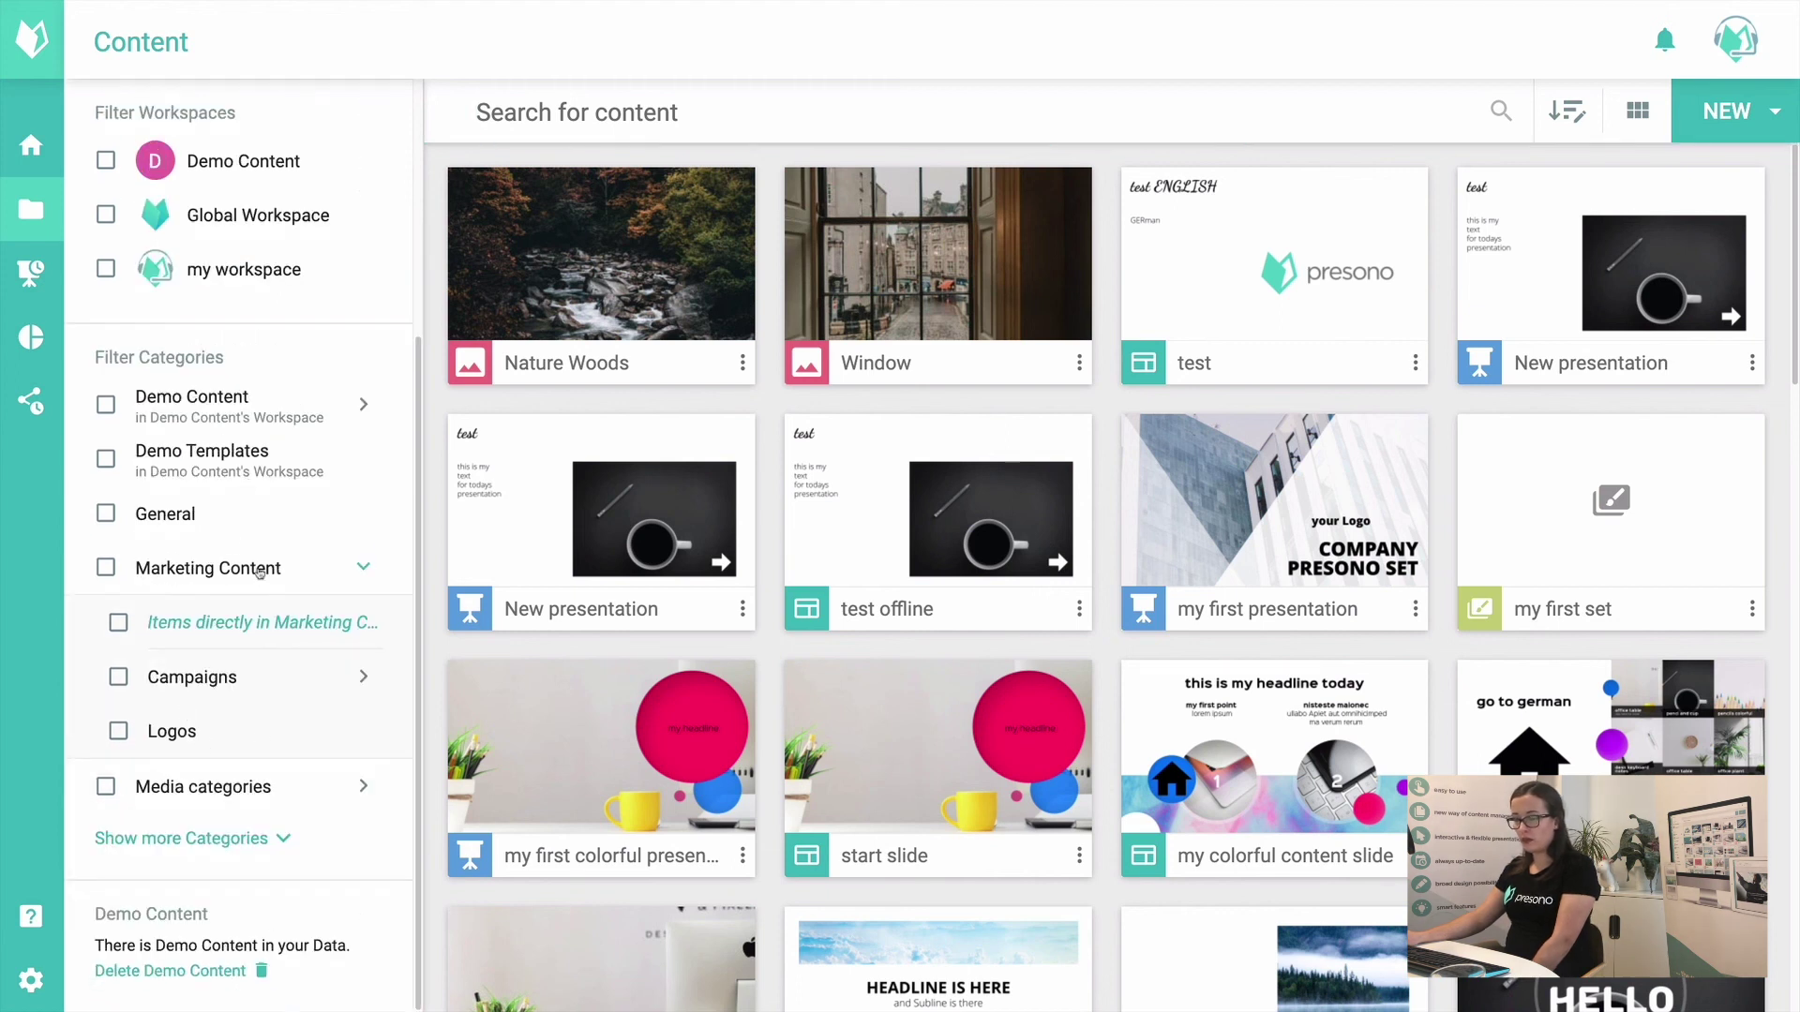
scroll(171, 647, "up", 4)
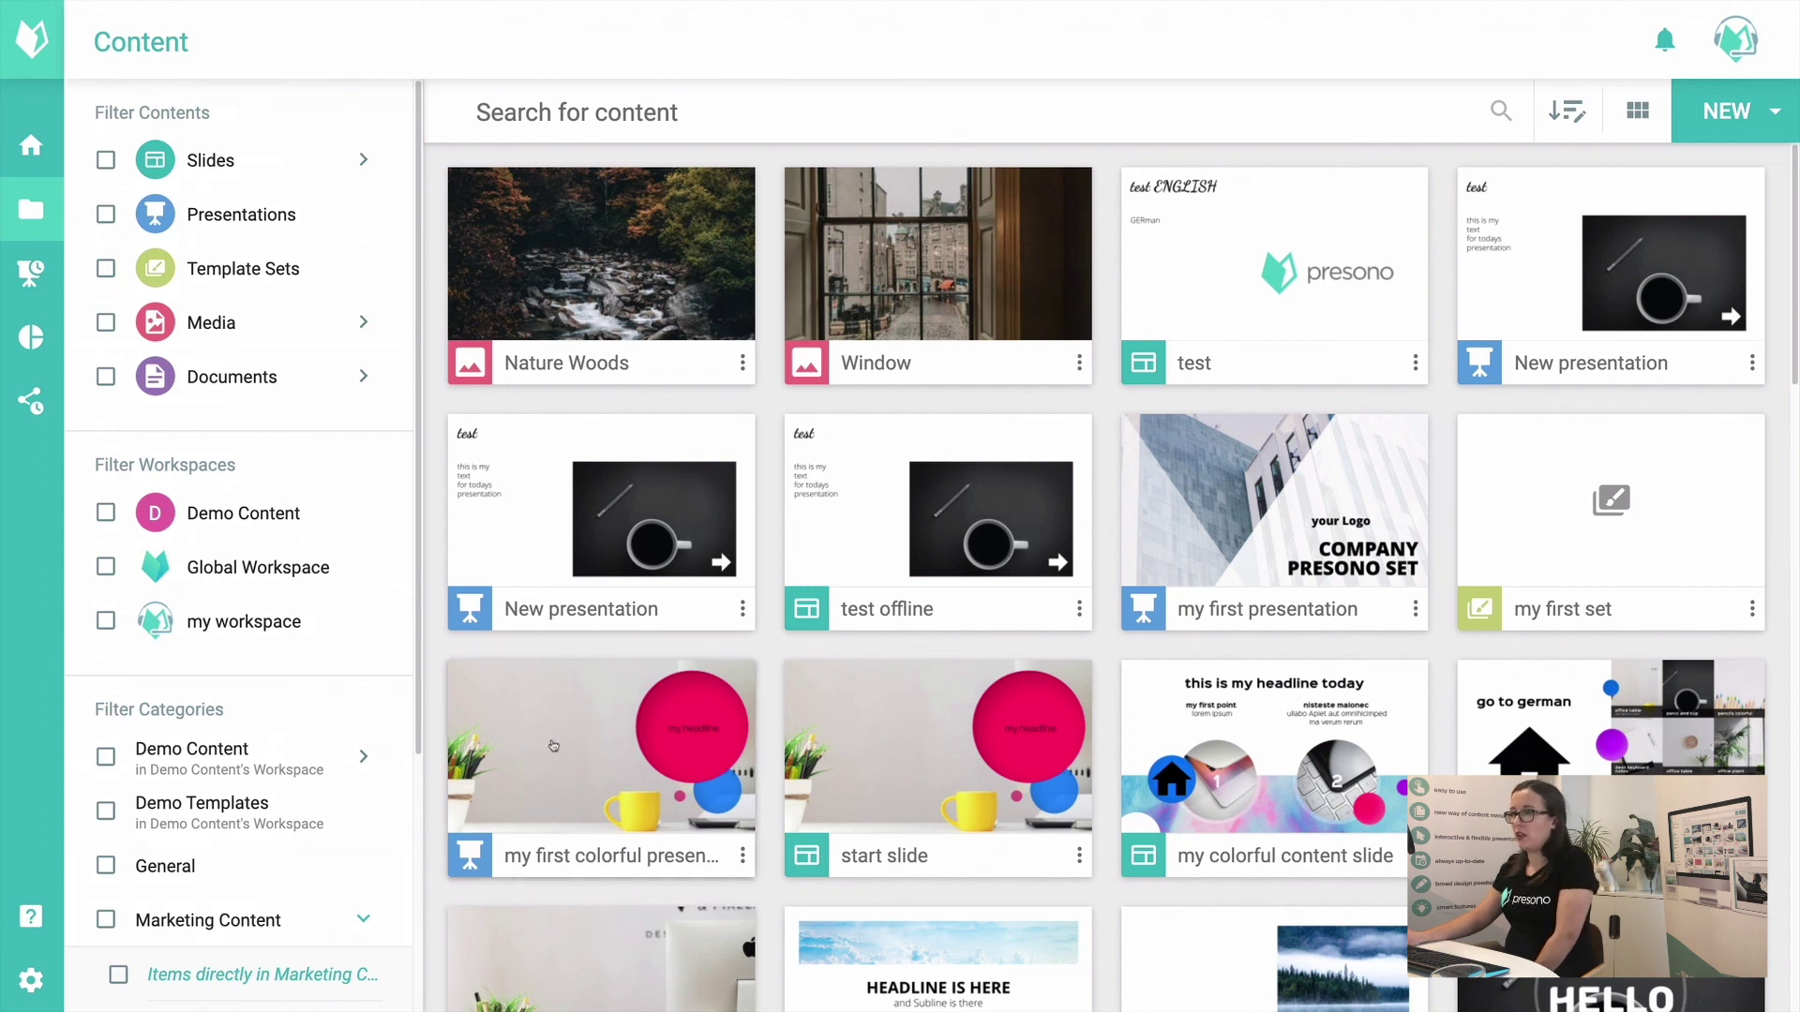
left_click(23, 171)
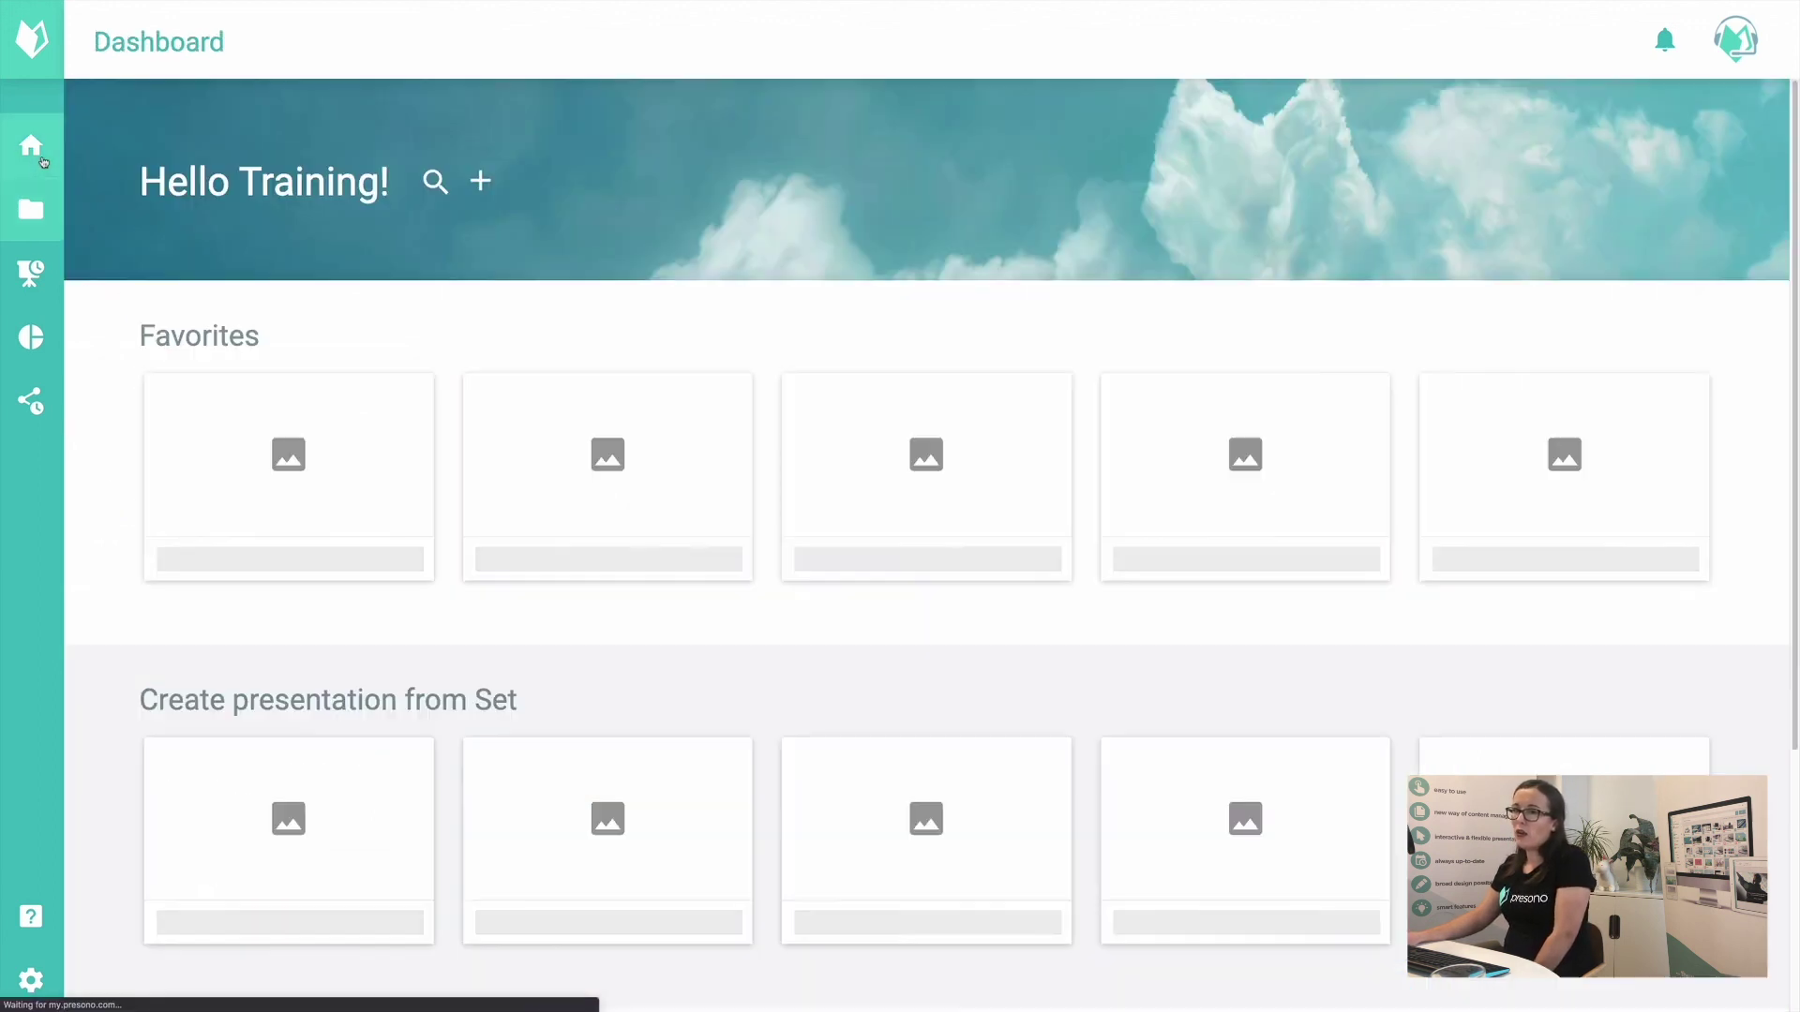